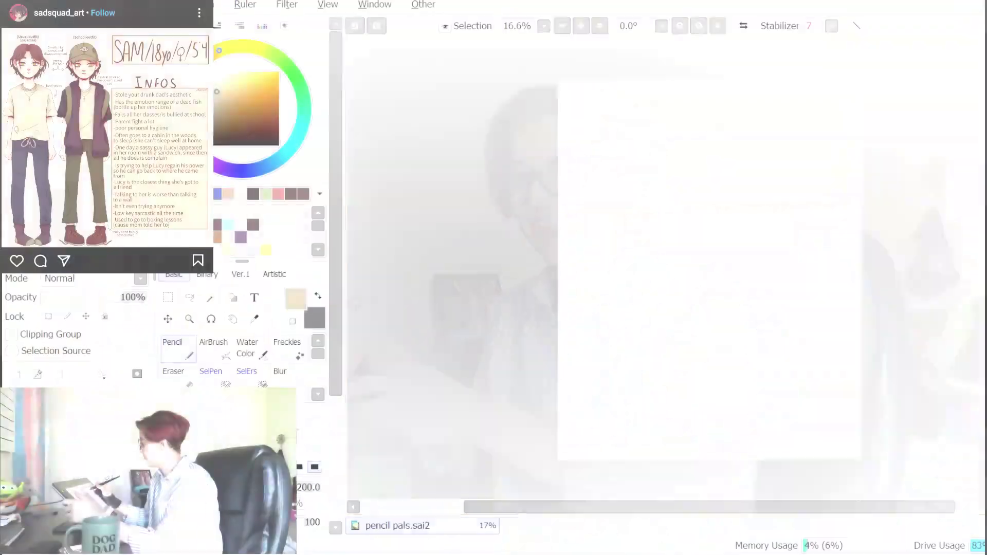
- Rough in the head as a thick beige circle near the upper middle of the page with the Pencil
{"action": "mouse_move", "coordinate": [712, 107]}
{"action": "left_mouse_down"}
{"action": "mouse_move", "coordinate": [716, 152]}
{"action": "mouse_move", "coordinate": [697, 163]}
{"action": "mouse_move", "coordinate": [714, 128]}
{"action": "mouse_move", "coordinate": [698, 97]}
{"action": "mouse_move", "coordinate": [730, 159]}
{"action": "left_mouse_up"}
{"action": "key", "text": "ctrl+z"}
{"action": "key", "text": "ctrl+z"}
{"action": "key", "text": "ctrl+z"}
{"action": "left_click_drag", "start_coordinate": [687, 111], "coordinate": [721, 78]}
{"action": "key", "text": "ctrl+z"}
{"action": "mouse_move", "coordinate": [715, 113]}
{"action": "left_mouse_down"}
{"action": "mouse_move", "coordinate": [710, 163]}
{"action": "mouse_move", "coordinate": [711, 109]}
{"action": "mouse_move", "coordinate": [701, 163]}
{"action": "mouse_move", "coordinate": [722, 123]}
{"action": "mouse_move", "coordinate": [696, 211]}
{"action": "left_mouse_up"}
{"action": "key", "text": "ctrl+z"}
{"action": "key", "text": "ctrl+z"}
{"action": "mouse_move", "coordinate": [706, 121]}
{"action": "left_mouse_down"}
{"action": "mouse_move", "coordinate": [722, 139]}
{"action": "mouse_move", "coordinate": [676, 148]}
{"action": "mouse_move", "coordinate": [727, 141]}
{"action": "mouse_move", "coordinate": [680, 123]}
{"action": "mouse_move", "coordinate": [708, 153]}
{"action": "left_mouse_up"}
{"action": "key", "text": "ctrl+z"}
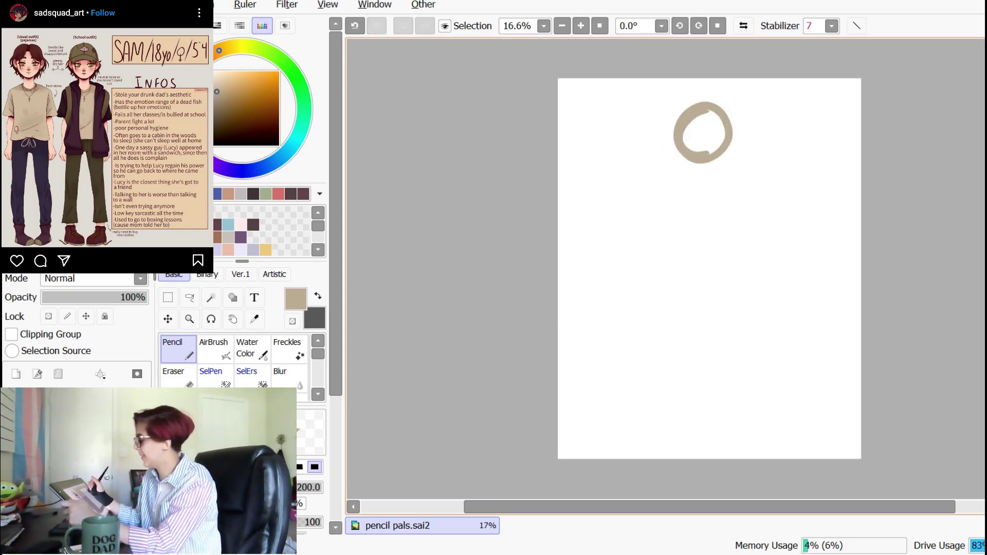
- Sketch the tapered jaw and the vertical centre line of the face on the head circle
{"action": "mouse_move", "coordinate": [694, 109]}
{"action": "left_mouse_down"}
{"action": "mouse_move", "coordinate": [718, 163]}
{"action": "mouse_move", "coordinate": [736, 134]}
{"action": "mouse_move", "coordinate": [712, 135]}
{"action": "mouse_move", "coordinate": [696, 165]}
{"action": "left_mouse_up"}
{"action": "key", "text": "e"}
{"action": "mouse_move", "coordinate": [708, 160]}
{"action": "left_mouse_down"}
{"action": "mouse_move", "coordinate": [693, 120]}
{"action": "mouse_move", "coordinate": [707, 111]}
{"action": "mouse_move", "coordinate": [722, 165]}
{"action": "mouse_move", "coordinate": [723, 129]}
{"action": "mouse_move", "coordinate": [721, 165]}
{"action": "left_mouse_up"}
{"action": "key", "text": "n"}
{"action": "key", "text": "ctrl+z"}
{"action": "key", "text": "e"}
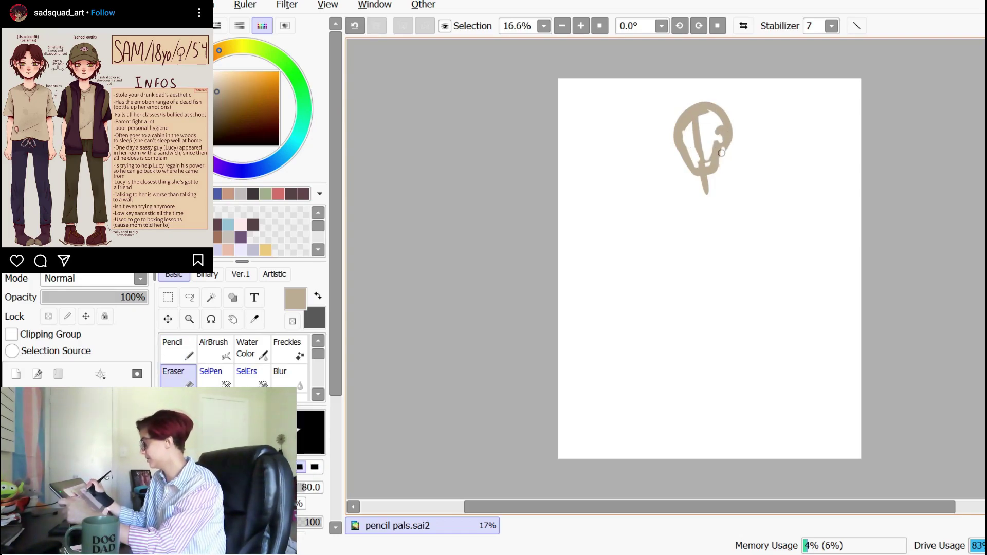
- Reshape the back of the head and add the horizontal eye line across the face
{"action": "key", "text": "n"}
{"action": "mouse_move", "coordinate": [712, 106]}
{"action": "left_mouse_down"}
{"action": "mouse_move", "coordinate": [733, 137]}
{"action": "mouse_move", "coordinate": [722, 150]}
{"action": "left_mouse_up"}
{"action": "key", "text": "e"}
{"action": "left_click_drag", "start_coordinate": [700, 114], "coordinate": [684, 128]}
{"action": "key", "text": "n"}
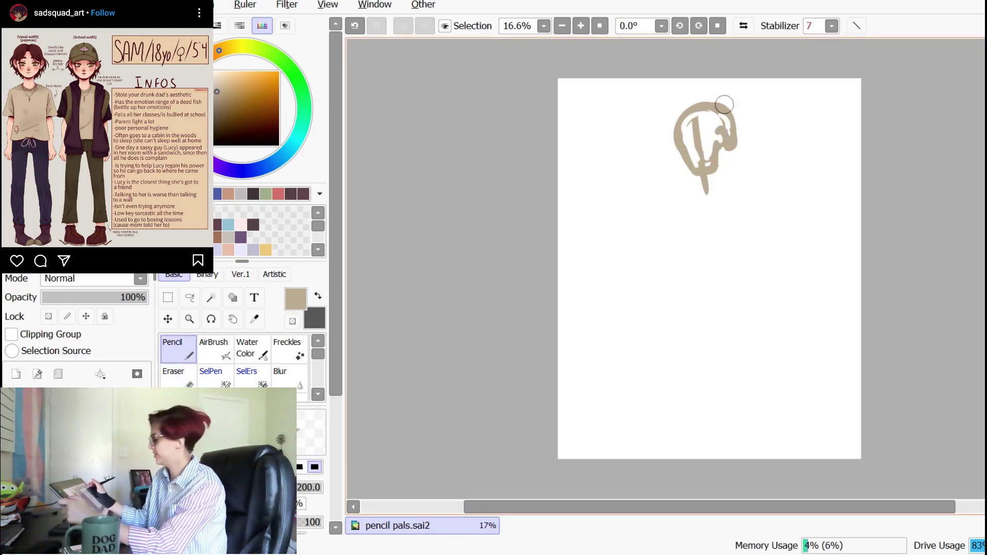
{"action": "left_click_drag", "start_coordinate": [680, 149], "coordinate": [728, 131]}
- Sketch the neck, the shoulders, the rounded rib cage and the chest's centre line below the head
{"action": "left_click_drag", "start_coordinate": [703, 181], "coordinate": [671, 209]}
{"action": "left_click_drag", "start_coordinate": [693, 189], "coordinate": [729, 177]}
{"action": "mouse_move", "coordinate": [723, 155]}
{"action": "left_mouse_down"}
{"action": "mouse_move", "coordinate": [753, 195]}
{"action": "mouse_move", "coordinate": [754, 240]}
{"action": "left_mouse_up"}
{"action": "key", "text": "ctrl+z"}
{"action": "left_click_drag", "start_coordinate": [760, 204], "coordinate": [740, 237]}
{"action": "left_click_drag", "start_coordinate": [681, 195], "coordinate": [688, 247]}
{"action": "mouse_move", "coordinate": [758, 205]}
{"action": "left_mouse_down"}
{"action": "mouse_move", "coordinate": [683, 223]}
{"action": "mouse_move", "coordinate": [676, 264]}
{"action": "left_mouse_up"}
- Add the cross line over the chest and sketch the waist sides and the tops of the hips
{"action": "left_click_drag", "start_coordinate": [658, 216], "coordinate": [758, 226]}
{"action": "mouse_move", "coordinate": [670, 235]}
{"action": "left_mouse_down"}
{"action": "mouse_move", "coordinate": [660, 277]}
{"action": "mouse_move", "coordinate": [725, 252]}
{"action": "mouse_move", "coordinate": [660, 292]}
{"action": "left_mouse_up"}
{"action": "key", "text": "e"}
{"action": "left_click_drag", "start_coordinate": [725, 266], "coordinate": [723, 284]}
{"action": "key", "text": "n"}
{"action": "left_click_drag", "start_coordinate": [725, 248], "coordinate": [710, 288]}
{"action": "key", "text": "e"}
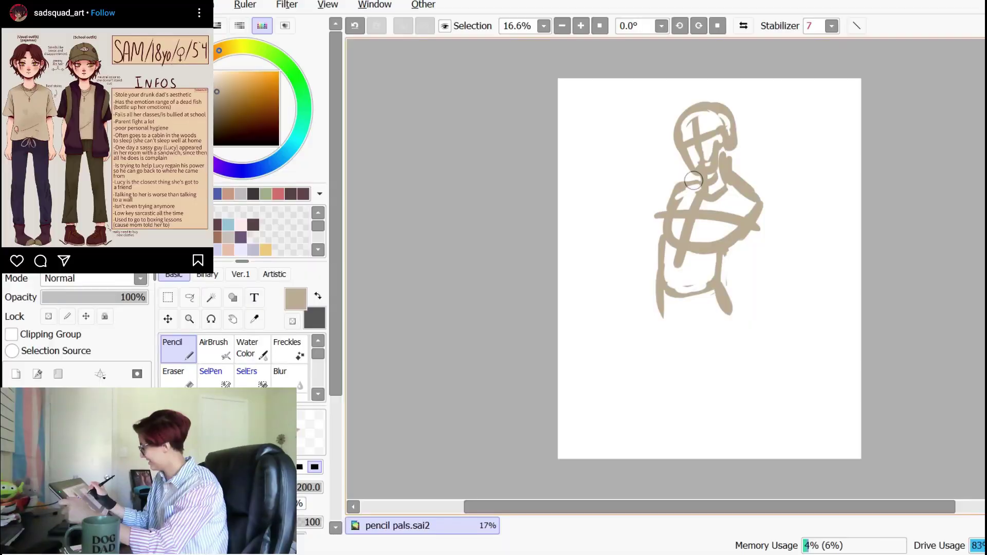
- Clean up the shoulder line and erase the leg stubs beneath the torso
{"action": "left_click_drag", "start_coordinate": [699, 177], "coordinate": [680, 186]}
{"action": "left_click_drag", "start_coordinate": [658, 273], "coordinate": [654, 322]}
{"action": "left_click_drag", "start_coordinate": [730, 251], "coordinate": [728, 288]}
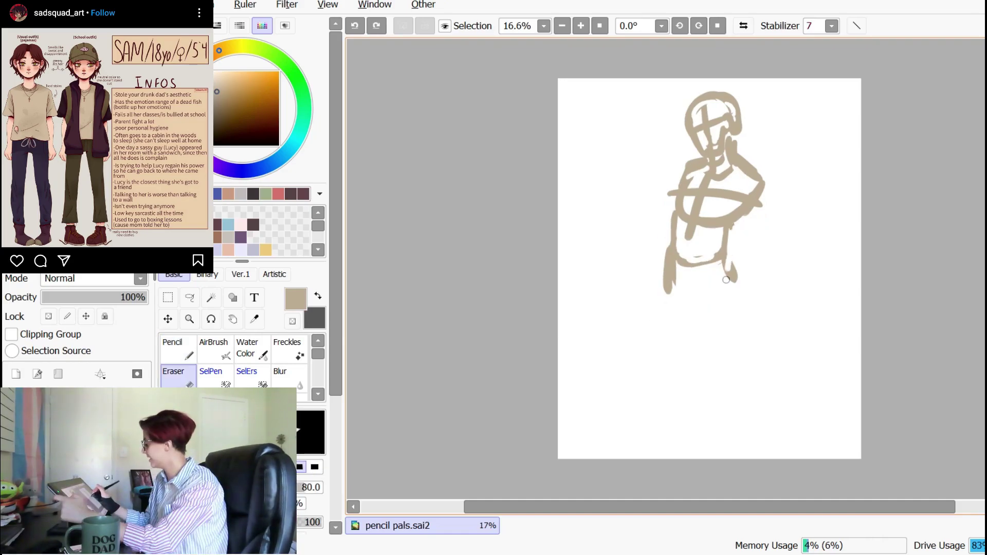
{"action": "left_click_drag", "start_coordinate": [735, 269], "coordinate": [731, 284]}
{"action": "mouse_move", "coordinate": [666, 282]}
{"action": "left_mouse_down"}
{"action": "mouse_move", "coordinate": [666, 253]}
{"action": "mouse_move", "coordinate": [678, 285]}
{"action": "left_mouse_up"}
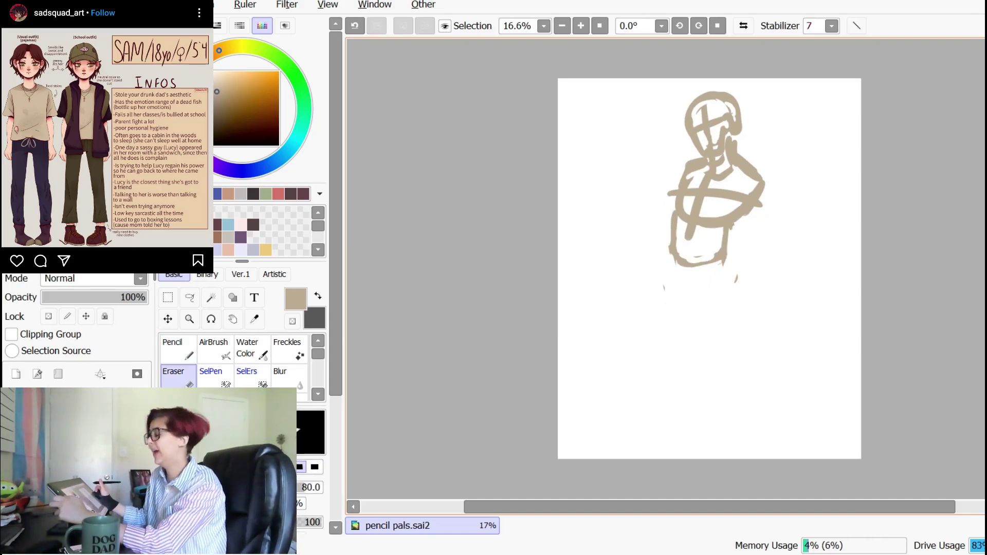
- Sketch the outer thighs and rework the waist and pelvis shapes between them
{"action": "key", "text": "n"}
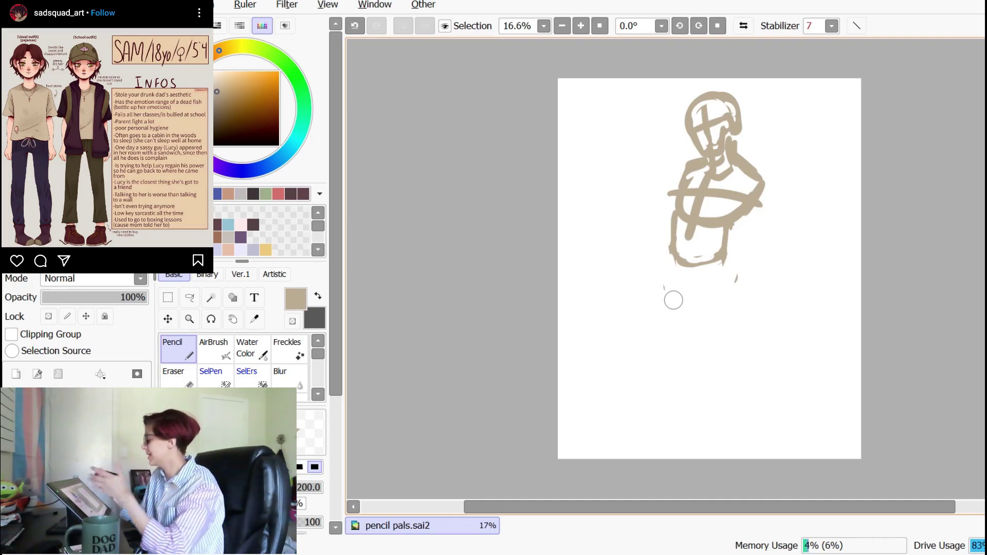
{"action": "mouse_move", "coordinate": [665, 246]}
{"action": "left_mouse_down"}
{"action": "mouse_move", "coordinate": [664, 276]}
{"action": "mouse_move", "coordinate": [679, 234]}
{"action": "mouse_move", "coordinate": [699, 299]}
{"action": "mouse_move", "coordinate": [720, 254]}
{"action": "left_mouse_up"}
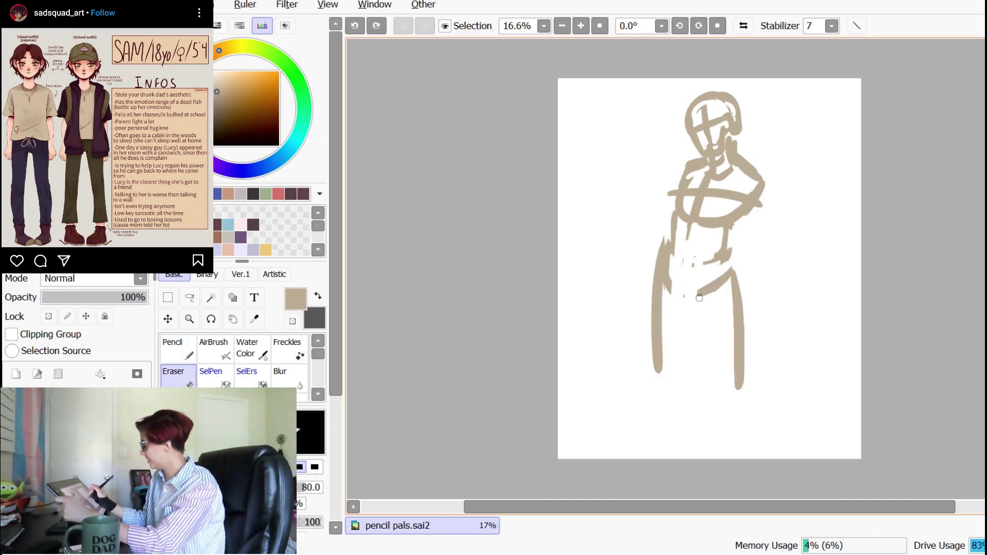
{"action": "key", "text": "n"}
{"action": "mouse_move", "coordinate": [676, 219]}
{"action": "left_mouse_down"}
{"action": "mouse_move", "coordinate": [725, 239]}
{"action": "mouse_move", "coordinate": [726, 257]}
{"action": "left_mouse_up"}
{"action": "left_click_drag", "start_coordinate": [663, 273], "coordinate": [668, 293]}
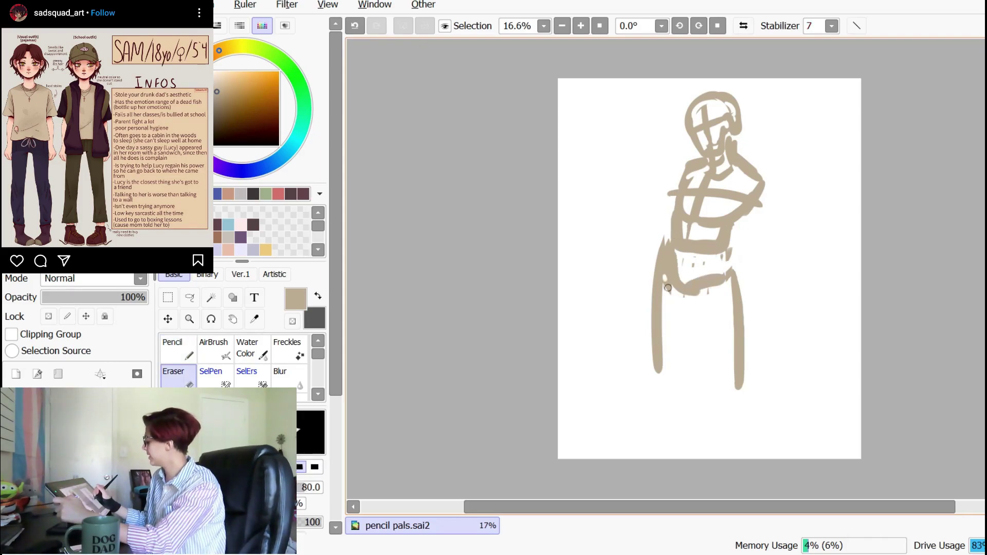
{"action": "left_click_drag", "start_coordinate": [694, 298], "coordinate": [718, 280]}
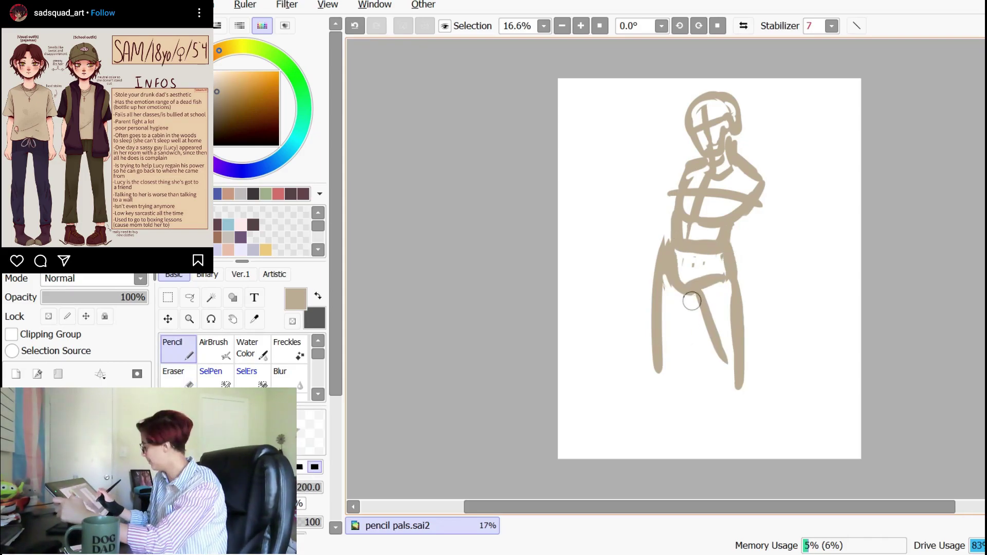
- Sketch the inner thighs, the knees, the lower legs and both feet in a wide standing pose
{"action": "left_click_drag", "start_coordinate": [695, 296], "coordinate": [683, 349]}
{"action": "mouse_move", "coordinate": [659, 325]}
{"action": "left_mouse_down"}
{"action": "mouse_move", "coordinate": [681, 343]}
{"action": "mouse_move", "coordinate": [663, 383]}
{"action": "left_mouse_up"}
{"action": "mouse_move", "coordinate": [686, 342]}
{"action": "left_mouse_down"}
{"action": "mouse_move", "coordinate": [686, 363]}
{"action": "mouse_move", "coordinate": [675, 410]}
{"action": "left_mouse_up"}
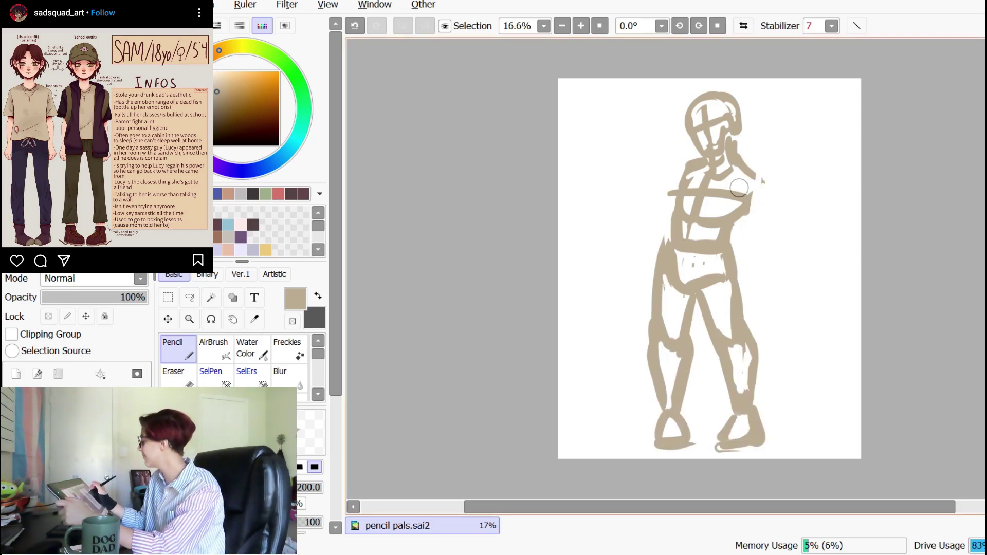
- Reshape the side of the chest and sketch both arms, one hanging straight and one bent toward the hip
{"action": "left_click_drag", "start_coordinate": [756, 181], "coordinate": [737, 210]}
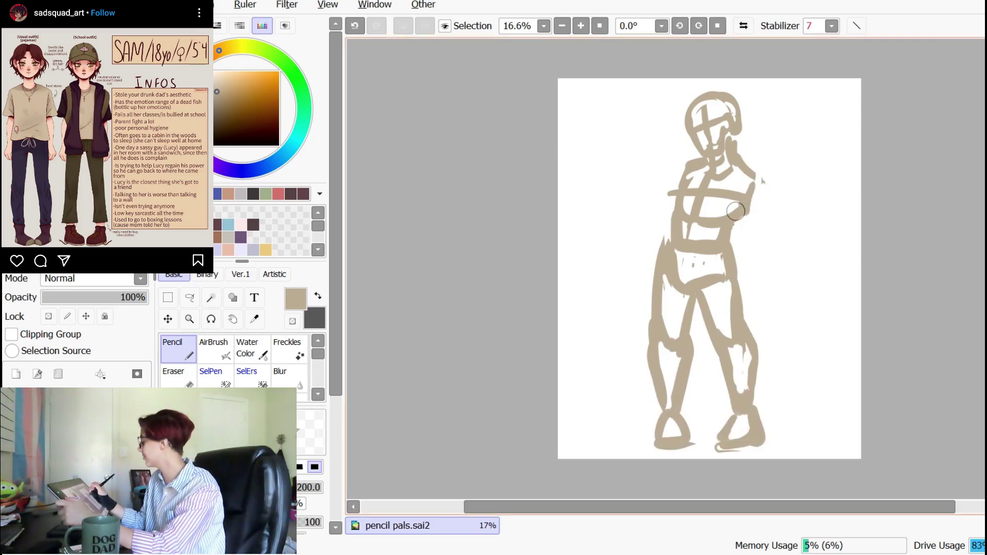
{"action": "key", "text": "e"}
{"action": "key", "text": "n"}
{"action": "left_click_drag", "start_coordinate": [683, 175], "coordinate": [658, 244]}
{"action": "key", "text": "ctrl+z"}
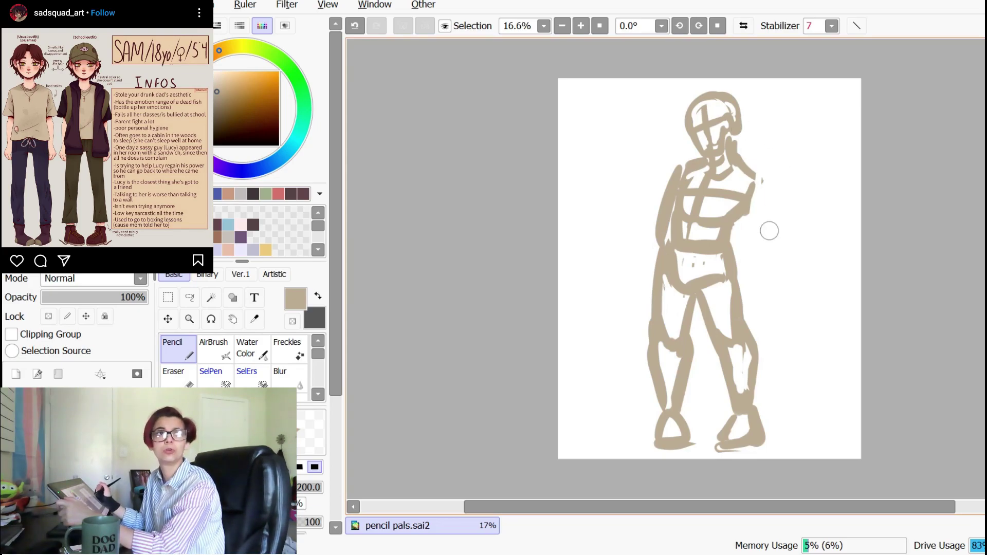
{"action": "key", "text": "ctrl+z"}
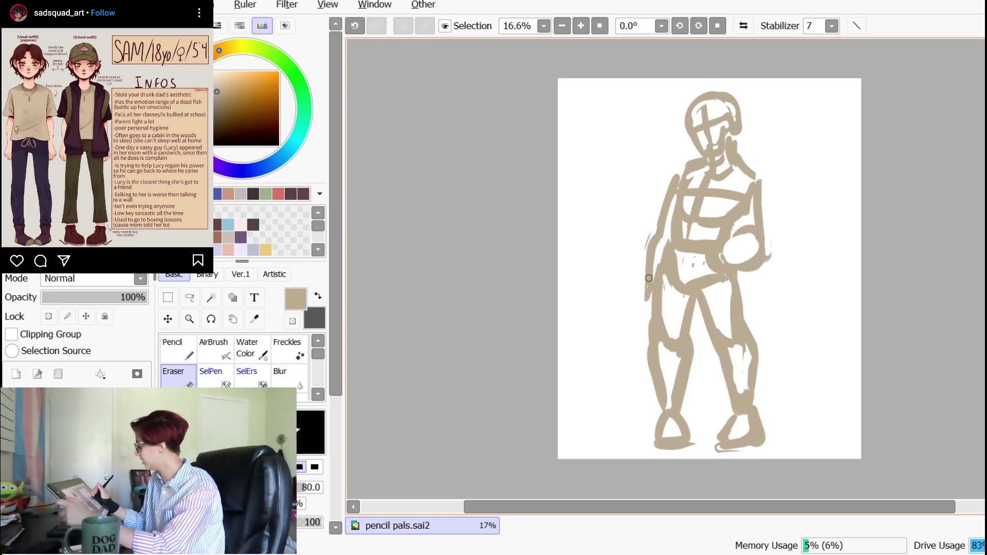
- Join the straight arm to the shoulder and tidy its outline
{"action": "key", "text": "n"}
{"action": "key", "text": "e"}
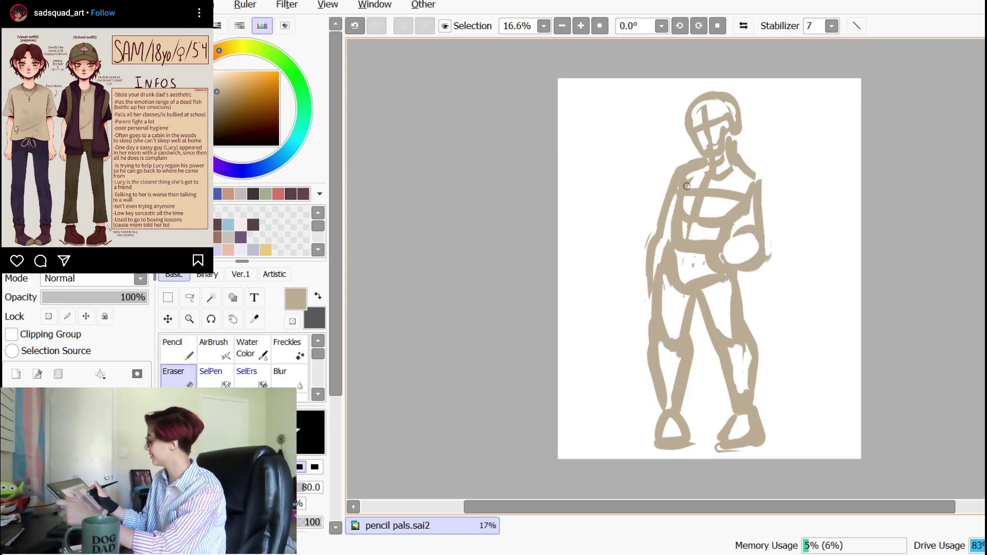
{"action": "key", "text": "ctrl+z"}
{"action": "key", "text": "ctrl+y"}
{"action": "key", "text": "n"}
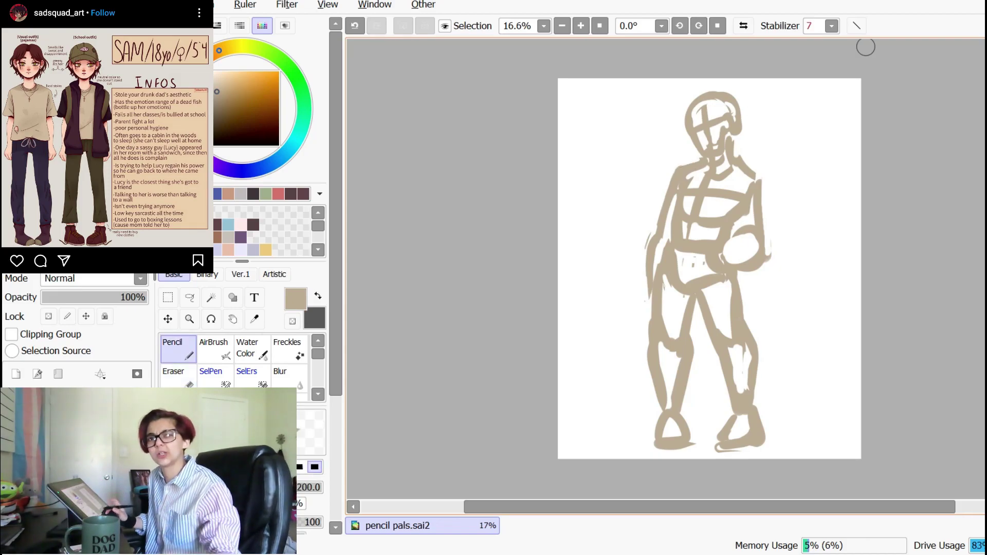
- Fade the rough figure by lowering its layer's opacity and create a new layer for the cleaner sketch
{"action": "left_click_drag", "start_coordinate": [77, 297], "coordinate": [51, 297]}
{"action": "left_click", "coordinate": [16, 374]}
- Reduce the Pencil size to 35, trying out strokes over the faded figure and undoing them
{"action": "key", "text": "bracketleft"}
{"action": "key", "text": "bracketleft"}
{"action": "key", "text": "bracketleft"}
{"action": "key", "text": "bracketleft"}
{"action": "key", "text": "bracketleft"}
{"action": "key", "text": "bracketleft"}
{"action": "mouse_move", "coordinate": [725, 170]}
{"action": "left_mouse_down"}
{"action": "mouse_move", "coordinate": [669, 234]}
{"action": "mouse_move", "coordinate": [771, 374]}
{"action": "left_mouse_up"}
{"action": "key", "text": "ctrl+z"}
{"action": "key", "text": "ctrl+z"}
{"action": "left_click_drag", "start_coordinate": [718, 184], "coordinate": [715, 323]}
{"action": "key", "text": "ctrl+z"}
{"action": "key", "text": "bracketleft"}
{"action": "key", "text": "bracketleft"}
{"action": "key", "text": "bracketleft"}
{"action": "left_click_drag", "start_coordinate": [706, 202], "coordinate": [749, 324]}
{"action": "key", "text": "ctrl+z"}
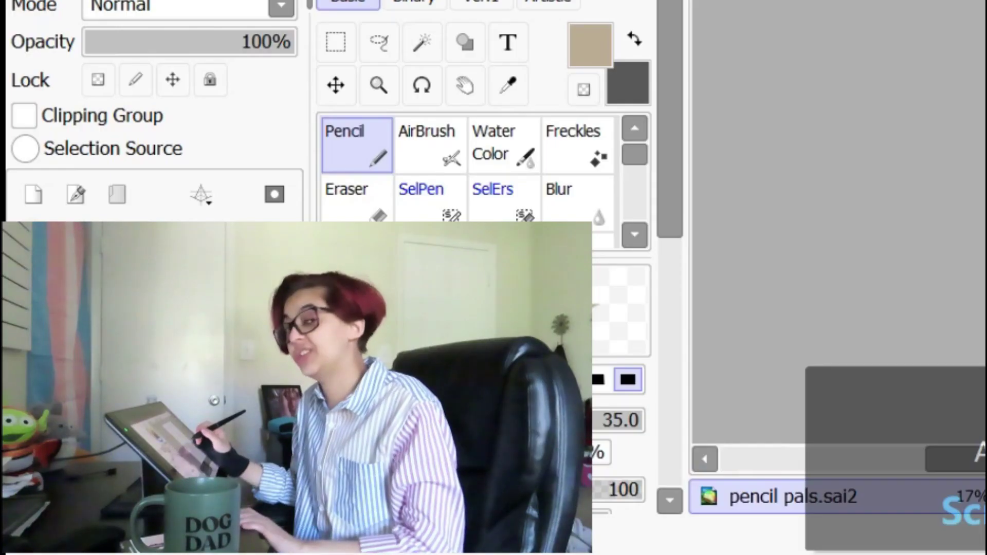
- Draw the jawline, the side of the forehead and both eyes over the faded head
{"action": "scroll", "coordinate": [726, 188], "scroll_direction": "up", "scroll_amount": 3}
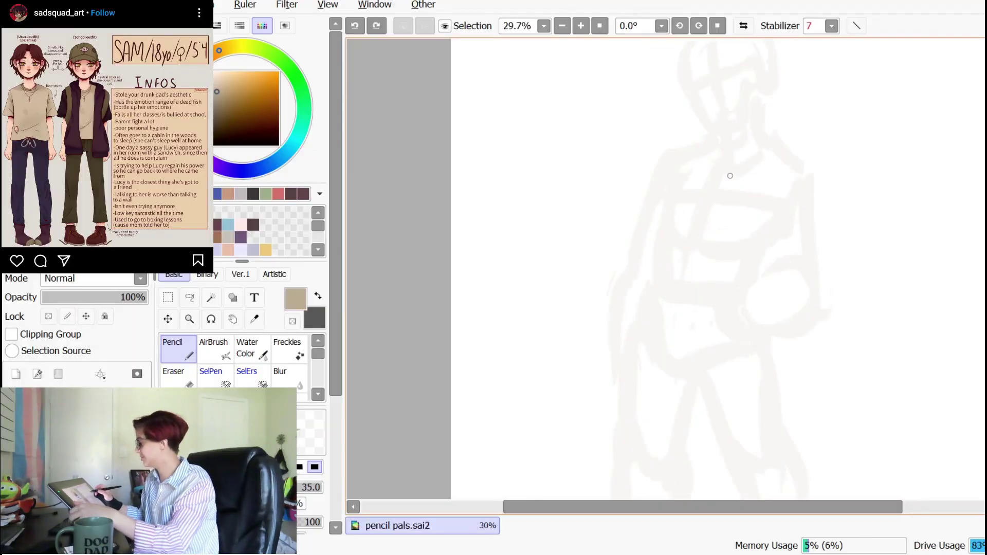
{"action": "scroll", "coordinate": [698, 216], "scroll_direction": "up", "scroll_amount": 2}
{"action": "left_click_drag", "start_coordinate": [684, 226], "coordinate": [592, 344]}
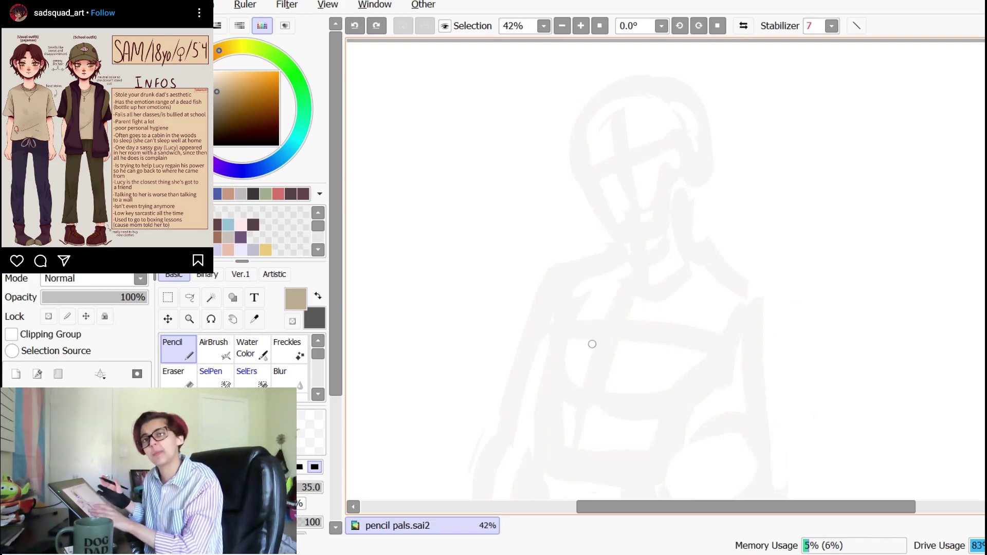
{"action": "mouse_move", "coordinate": [578, 119]}
{"action": "left_mouse_down"}
{"action": "mouse_move", "coordinate": [596, 205]}
{"action": "mouse_move", "coordinate": [619, 230]}
{"action": "left_mouse_up"}
{"action": "key", "text": "ctrl+z"}
{"action": "mouse_move", "coordinate": [594, 179]}
{"action": "left_mouse_down"}
{"action": "mouse_move", "coordinate": [606, 215]}
{"action": "mouse_move", "coordinate": [646, 233]}
{"action": "mouse_move", "coordinate": [674, 186]}
{"action": "left_mouse_up"}
{"action": "key", "text": "e"}
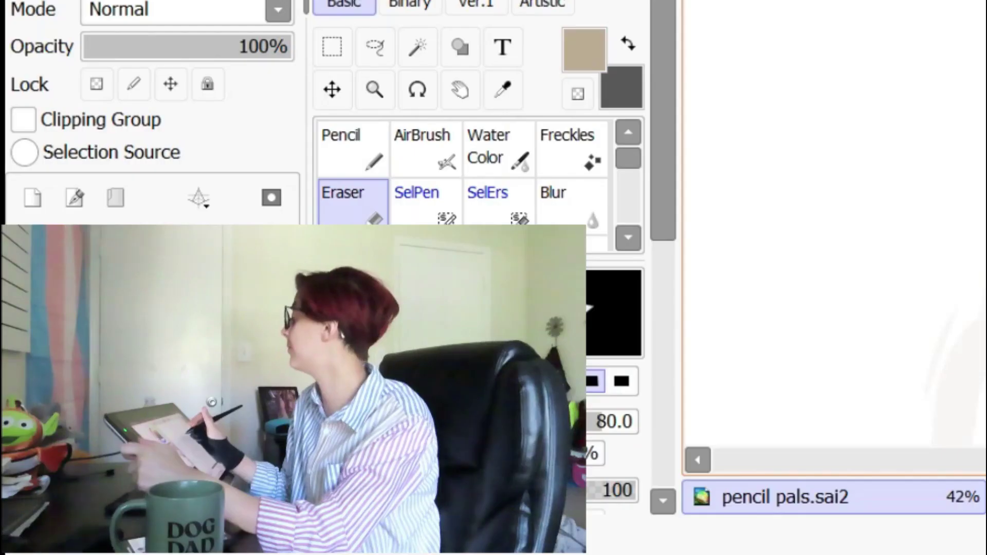
{"action": "key", "text": "ctrl+z"}
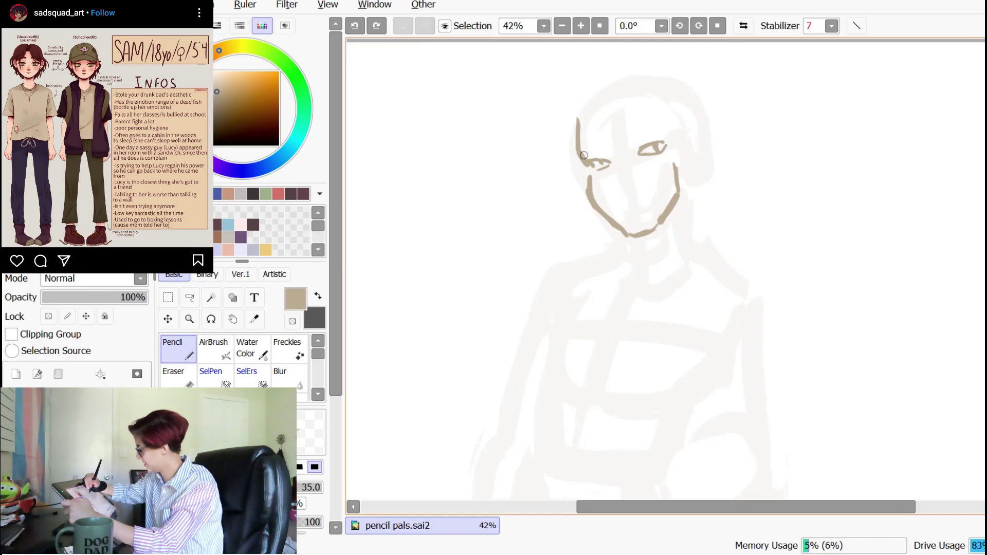
- Refine the eyes and add eyebrows, a nose and a mouth to the face
{"action": "mouse_move", "coordinate": [586, 153]}
{"action": "left_mouse_down"}
{"action": "mouse_move", "coordinate": [662, 135]}
{"action": "mouse_move", "coordinate": [652, 140]}
{"action": "left_mouse_up"}
{"action": "key", "text": "ctrl+z"}
{"action": "key", "text": "e"}
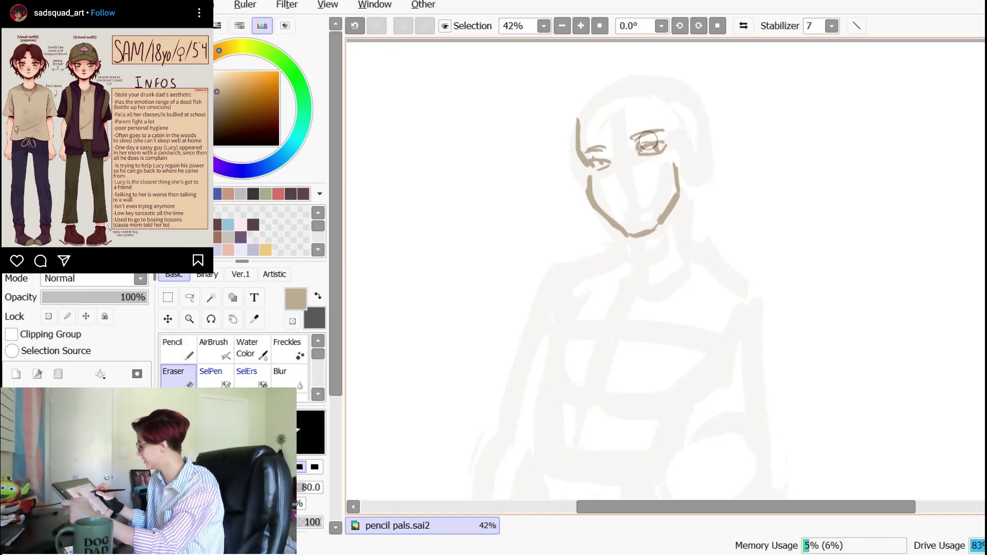
- Draw the baseball cap's crown and its brim over the forehead, erasing the face lines the brim covers
{"action": "left_click_drag", "start_coordinate": [543, 149], "coordinate": [540, 189]}
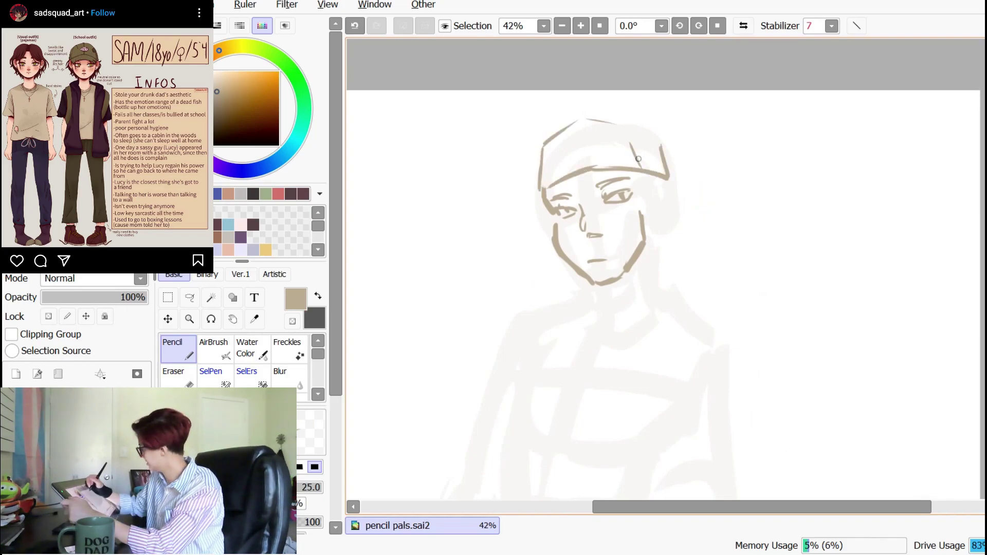
{"action": "left_click_drag", "start_coordinate": [591, 121], "coordinate": [656, 140]}
{"action": "key", "text": "ctrl+z"}
{"action": "mouse_move", "coordinate": [589, 120]}
{"action": "left_mouse_down"}
{"action": "mouse_move", "coordinate": [651, 131]}
{"action": "mouse_move", "coordinate": [673, 196]}
{"action": "left_mouse_up"}
{"action": "key", "text": "e"}
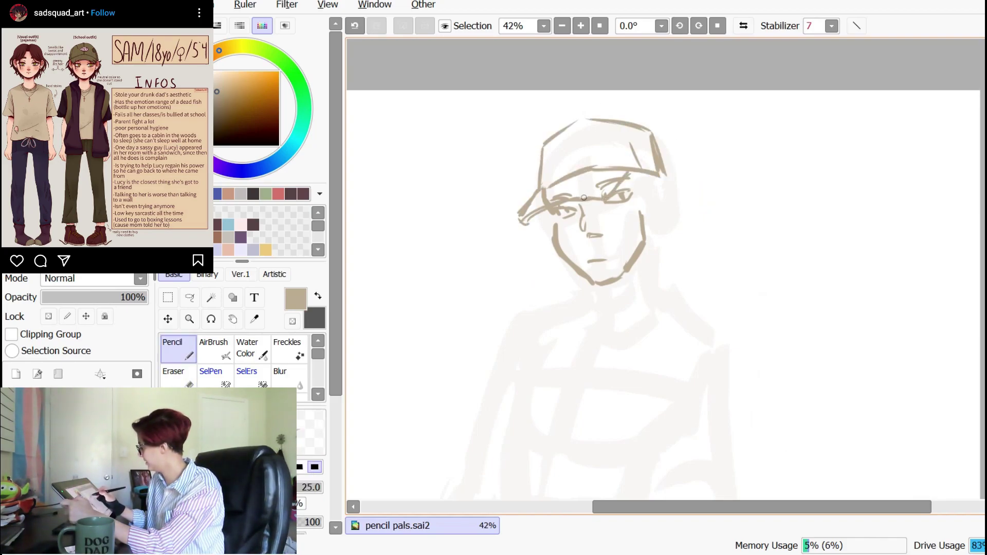
{"action": "key", "text": "e"}
{"action": "mouse_move", "coordinate": [545, 193]}
{"action": "left_mouse_down"}
{"action": "mouse_move", "coordinate": [591, 169]}
{"action": "mouse_move", "coordinate": [574, 190]}
{"action": "left_mouse_up"}
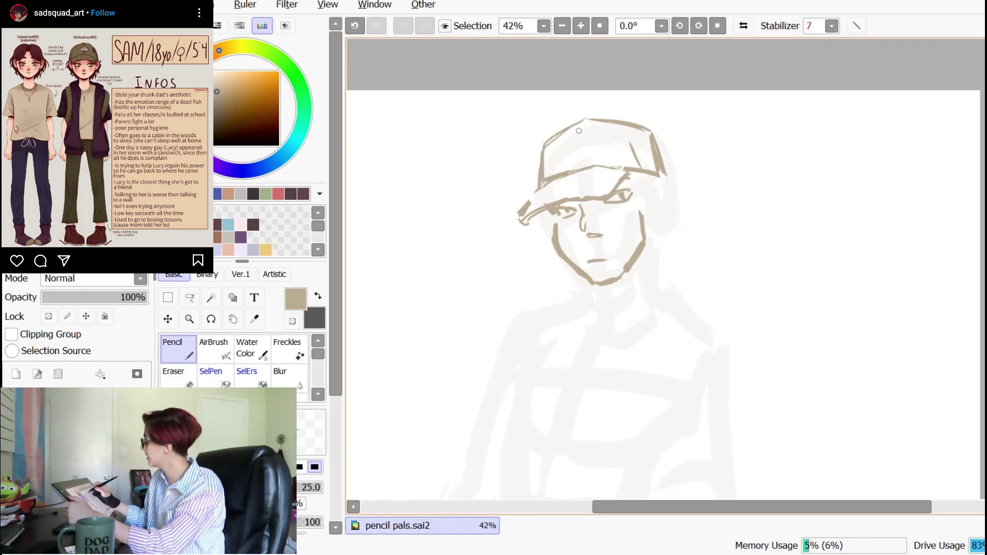
- Add the front seam, the small tear and the back contour to the cap, then clean its top edge
{"action": "left_click_drag", "start_coordinate": [623, 128], "coordinate": [618, 144]}
{"action": "key", "text": "e"}
{"action": "left_click_drag", "start_coordinate": [672, 177], "coordinate": [663, 139]}
{"action": "key", "text": "n"}
{"action": "mouse_move", "coordinate": [613, 117]}
{"action": "left_mouse_down"}
{"action": "mouse_move", "coordinate": [649, 124]}
{"action": "mouse_move", "coordinate": [653, 136]}
{"action": "mouse_move", "coordinate": [595, 118]}
{"action": "mouse_move", "coordinate": [650, 131]}
{"action": "left_mouse_up"}
{"action": "key", "text": "ctrl+z"}
{"action": "key", "text": "ctrl+z"}
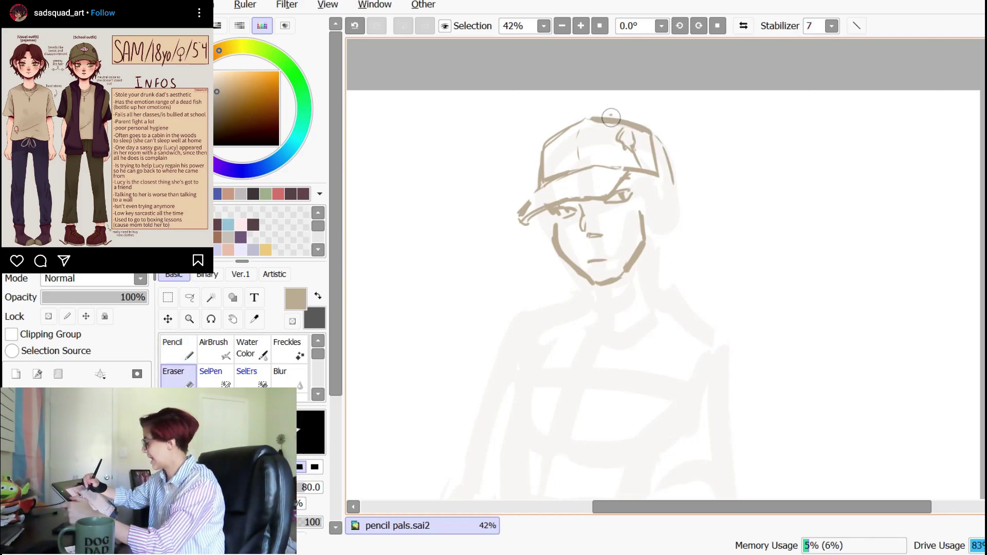
{"action": "left_click_drag", "start_coordinate": [610, 117], "coordinate": [629, 122]}
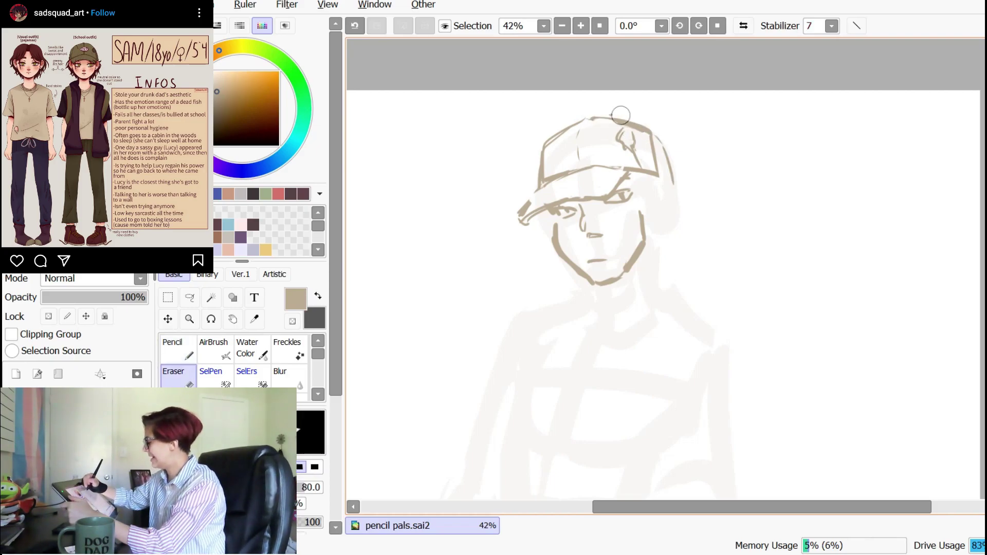
- Close the back panel of the cap with its side edge and lower rim
{"action": "key", "text": "n"}
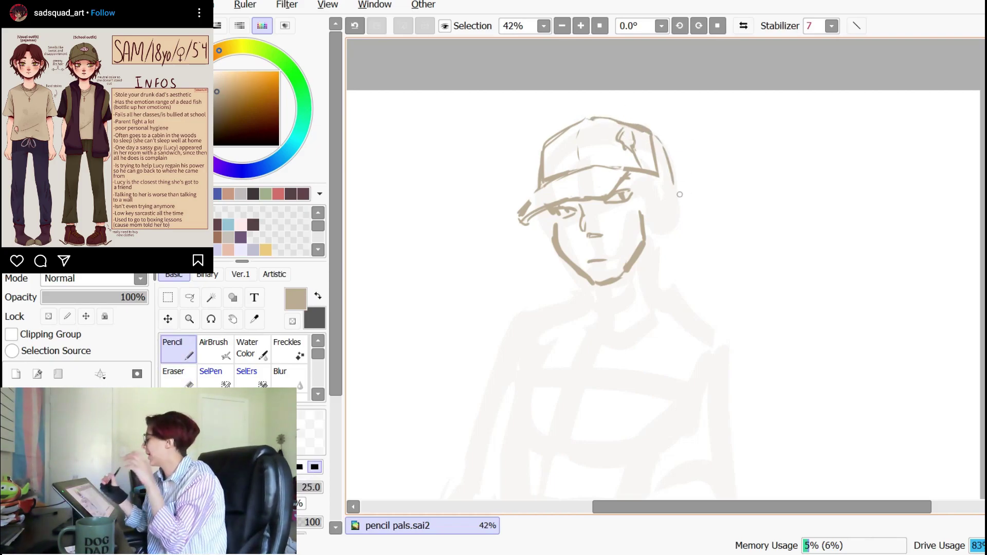
{"action": "mouse_move", "coordinate": [650, 134]}
{"action": "left_mouse_down"}
{"action": "mouse_move", "coordinate": [671, 178]}
{"action": "mouse_move", "coordinate": [649, 148]}
{"action": "left_mouse_up"}
{"action": "key", "text": "e"}
{"action": "key", "text": "n"}
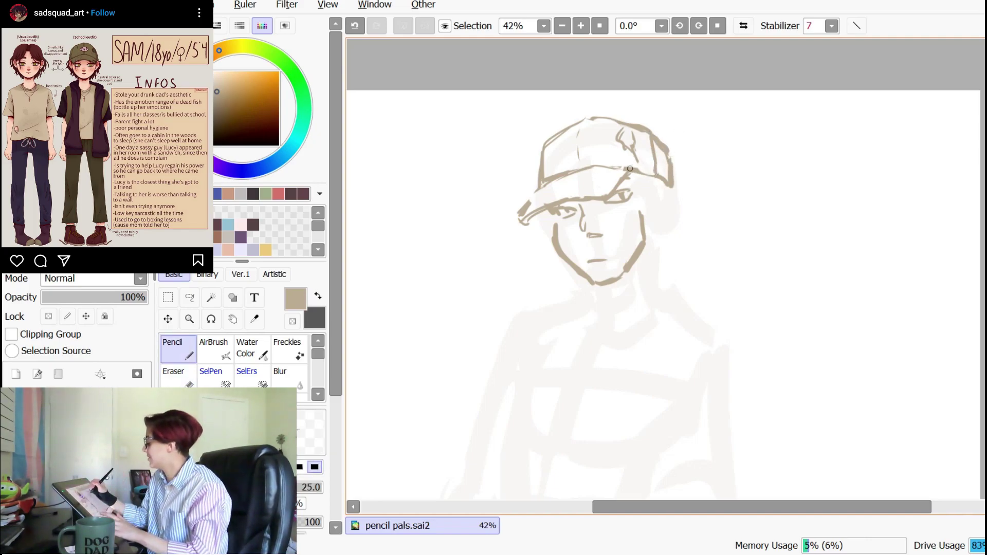
{"action": "key", "text": "ctrl+z"}
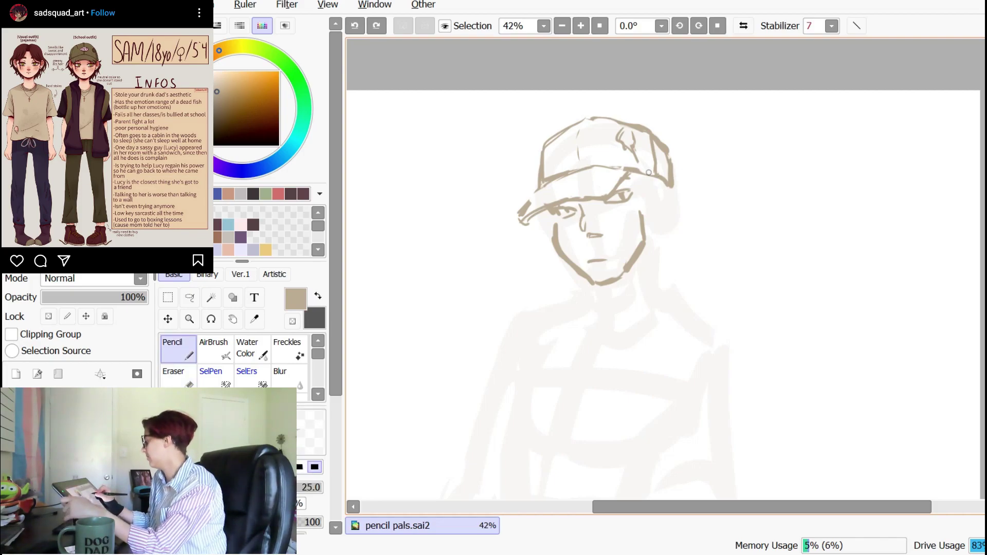
- Redraw the cap brim's front edge more cleanly and erase stray lines around the eye beneath it
{"action": "scroll", "coordinate": [548, 190], "scroll_direction": "down", "scroll_amount": 1}
{"action": "key", "text": "e"}
{"action": "scroll", "coordinate": [515, 224], "scroll_direction": "up", "scroll_amount": 1}
{"action": "key", "text": "n"}
{"action": "mouse_move", "coordinate": [541, 216]}
{"action": "left_mouse_down"}
{"action": "mouse_move", "coordinate": [518, 231]}
{"action": "mouse_move", "coordinate": [546, 188]}
{"action": "mouse_move", "coordinate": [556, 200]}
{"action": "left_mouse_up"}
{"action": "key", "text": "e"}
{"action": "key", "text": "n"}
{"action": "key", "text": "ctrl+z"}
{"action": "key", "text": "e"}
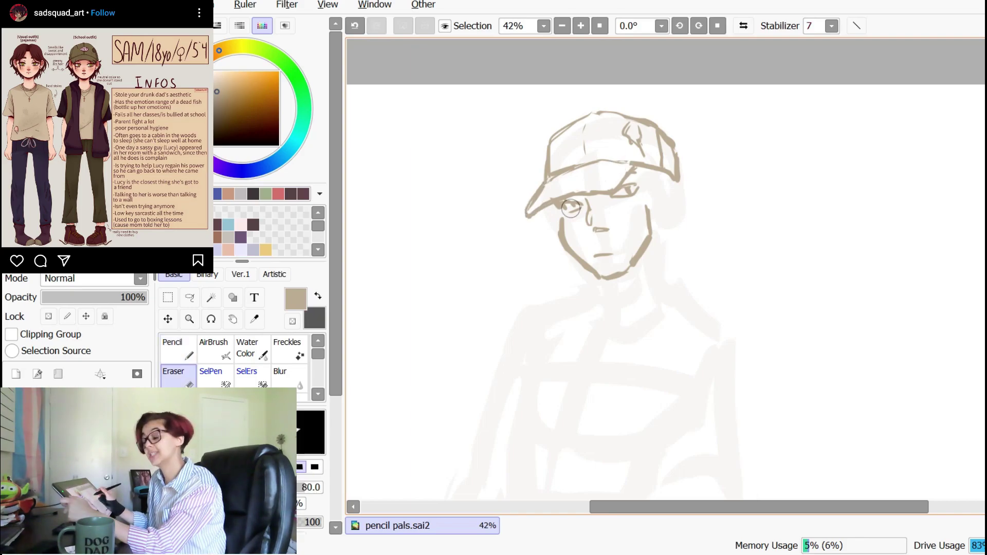
- Draw an oval badge on the front of the cap
{"action": "key", "text": "n"}
{"action": "mouse_move", "coordinate": [587, 142]}
{"action": "left_mouse_down"}
{"action": "mouse_move", "coordinate": [584, 125]}
{"action": "mouse_move", "coordinate": [563, 149]}
{"action": "mouse_move", "coordinate": [609, 154]}
{"action": "mouse_move", "coordinate": [591, 153]}
{"action": "left_mouse_up"}
{"action": "key", "text": "ctrl+z"}
{"action": "key", "text": "ctrl+z"}
{"action": "key", "text": "e"}
{"action": "key", "text": "ctrl+z"}
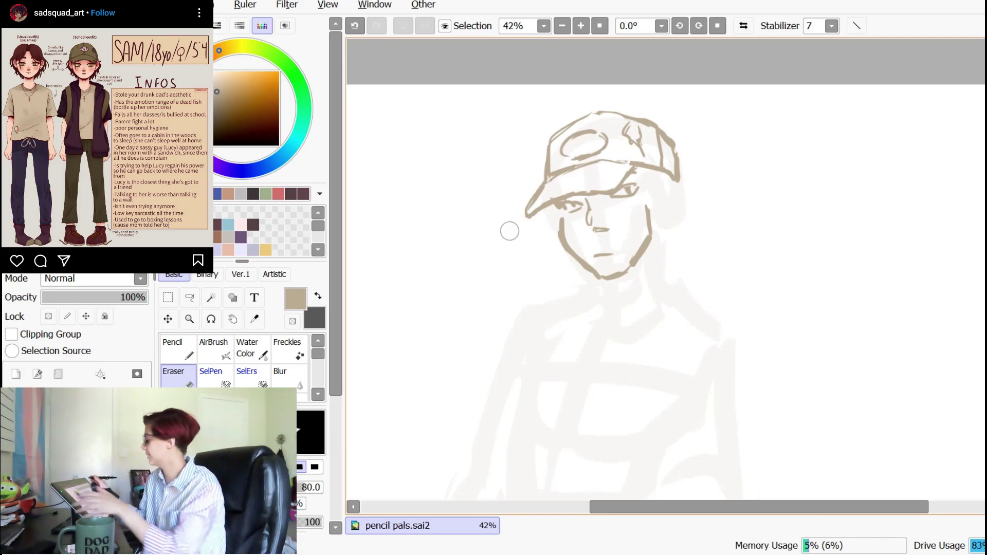
- Add the button on top of the cap and lettering inside the oval badge, and touch up the eyes
{"action": "key", "text": "n"}
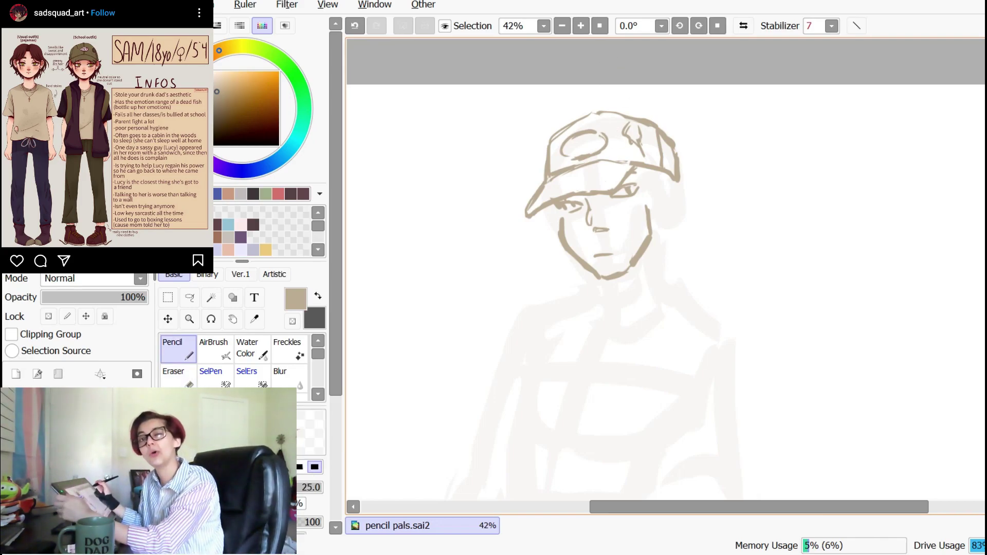
{"action": "key", "text": "e"}
{"action": "key", "text": "n"}
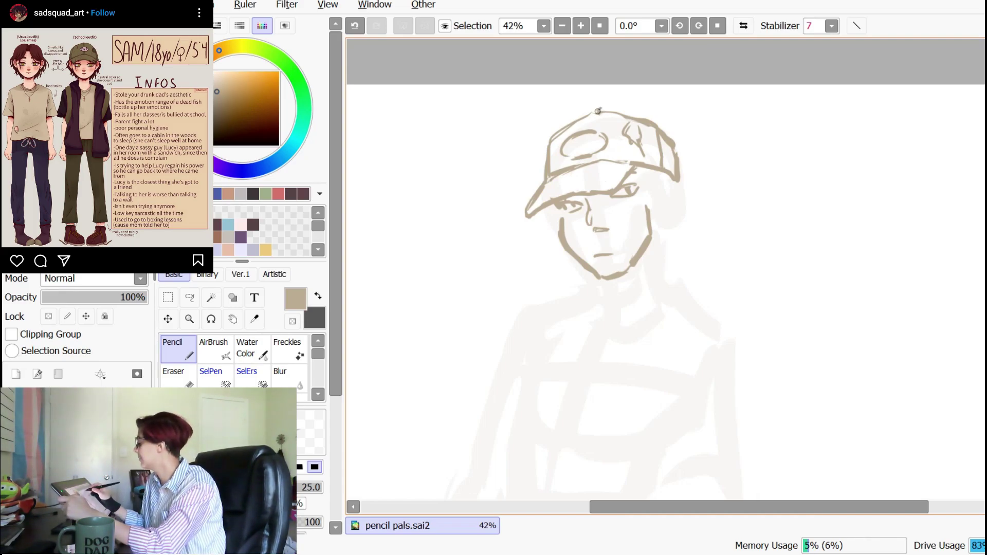
{"action": "left_click_drag", "start_coordinate": [583, 138], "coordinate": [594, 146]}
{"action": "key", "text": "ctrl+z"}
{"action": "key", "text": "e"}
{"action": "left_click_drag", "start_coordinate": [585, 201], "coordinate": [590, 199]}
{"action": "key", "text": "n"}
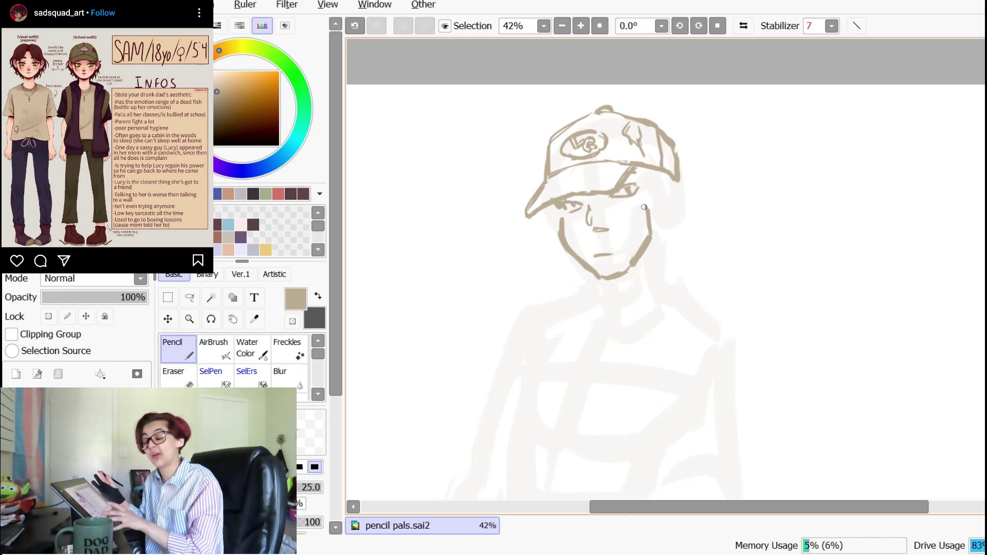
- Draw the bangs falling across the eyes and a long lock framing the face beneath the cap brim
{"action": "left_click_drag", "start_coordinate": [582, 197], "coordinate": [627, 213]}
{"action": "key", "text": "ctrl+z"}
{"action": "mouse_move", "coordinate": [643, 174]}
{"action": "left_mouse_down"}
{"action": "mouse_move", "coordinate": [633, 222]}
{"action": "mouse_move", "coordinate": [641, 206]}
{"action": "left_mouse_up"}
{"action": "key", "text": "ctrl+z"}
{"action": "left_click_drag", "start_coordinate": [644, 173], "coordinate": [631, 237]}
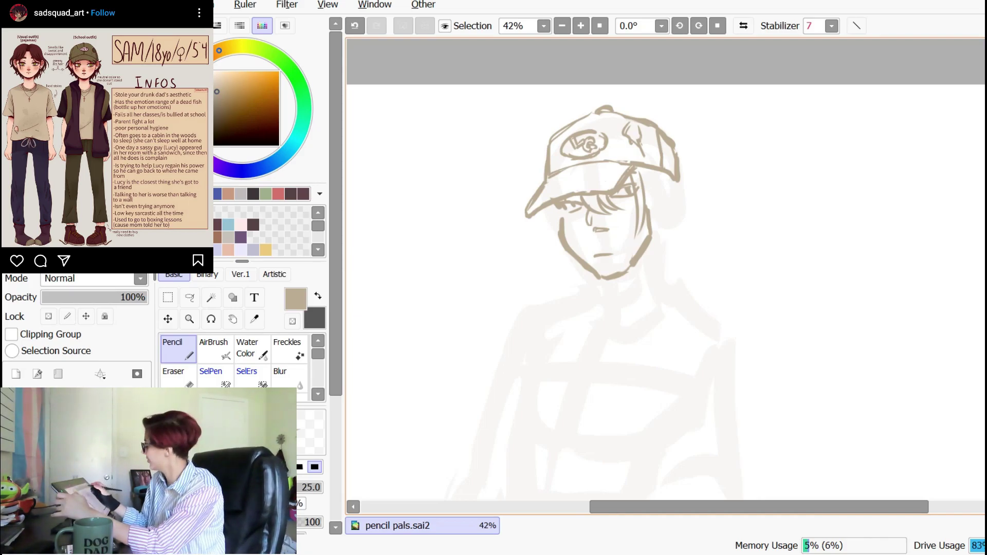
- Draw wavy hair sticking out behind the cap and along the other side of the face, checking it in the mirrored view
{"action": "key", "text": "ctrl+z"}
{"action": "mouse_move", "coordinate": [678, 180]}
{"action": "left_mouse_down"}
{"action": "mouse_move", "coordinate": [708, 215]}
{"action": "mouse_move", "coordinate": [722, 195]}
{"action": "mouse_move", "coordinate": [715, 210]}
{"action": "left_mouse_up"}
{"action": "key", "text": "ctrl+z"}
{"action": "key", "text": "ctrl+z"}
{"action": "left_click_drag", "start_coordinate": [547, 206], "coordinate": [557, 246]}
{"action": "key", "text": "ctrl+z"}
{"action": "left_click_drag", "start_coordinate": [543, 213], "coordinate": [530, 245]}
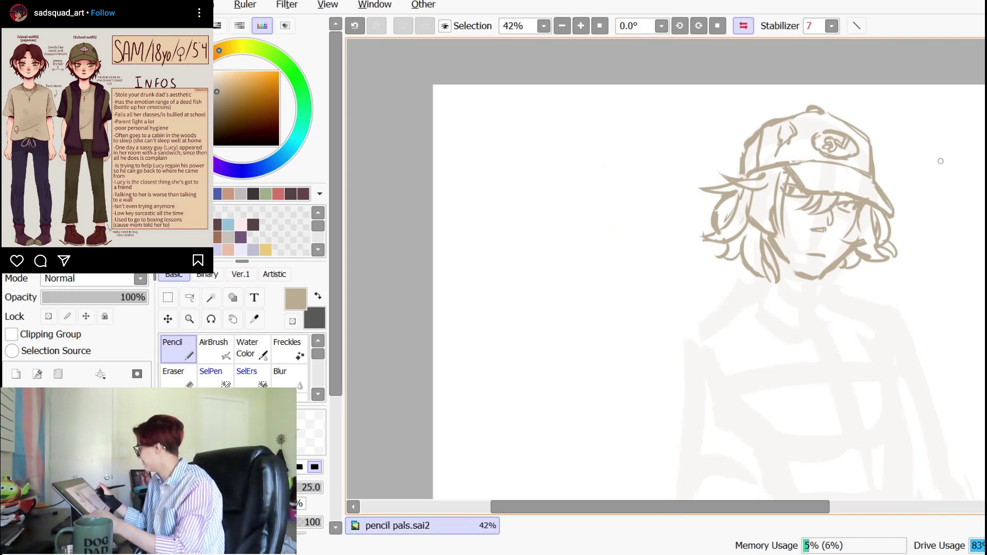
{"action": "mouse_move", "coordinate": [846, 268]}
{"action": "left_mouse_down"}
{"action": "mouse_move", "coordinate": [851, 280]}
{"action": "mouse_move", "coordinate": [872, 263]}
{"action": "left_mouse_up"}
{"action": "key", "text": "h"}
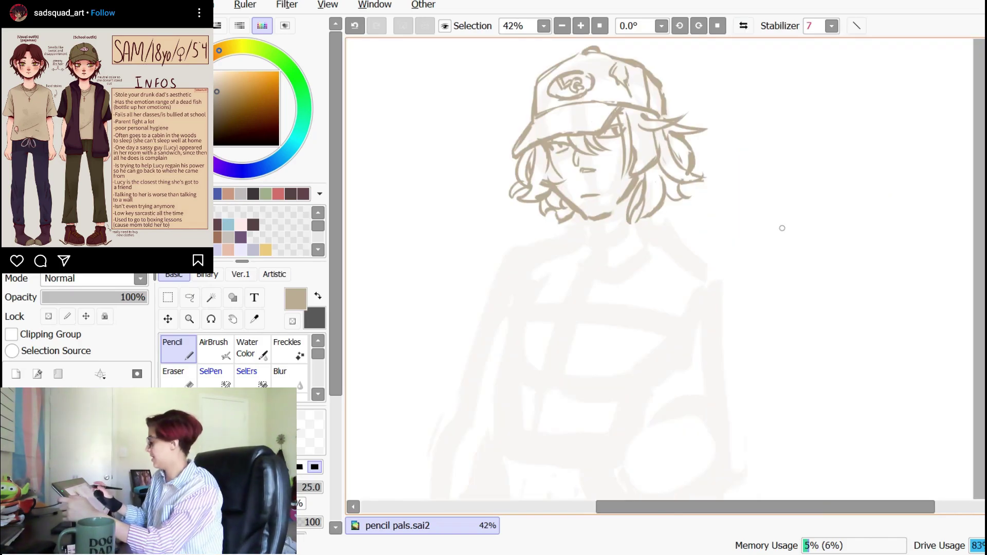
- Draw the neck below the jaw and start the hood's inner edge beside it, erasing stray marks
{"action": "key", "text": "ctrl+z"}
{"action": "left_click_drag", "start_coordinate": [584, 219], "coordinate": [581, 234]}
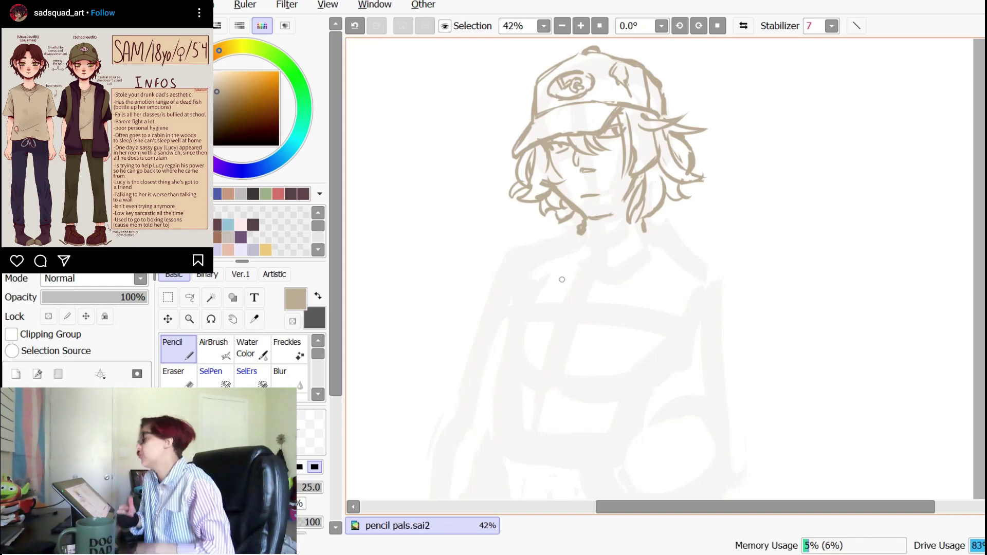
{"action": "left_click_drag", "start_coordinate": [670, 215], "coordinate": [642, 249]}
{"action": "key", "text": "ctrl+z"}
{"action": "mouse_move", "coordinate": [563, 221]}
{"action": "left_mouse_down"}
{"action": "mouse_move", "coordinate": [556, 249]}
{"action": "mouse_move", "coordinate": [575, 261]}
{"action": "mouse_move", "coordinate": [579, 235]}
{"action": "left_mouse_up"}
{"action": "key", "text": "ctrl+z"}
{"action": "key", "text": "e"}
{"action": "key", "text": "n"}
{"action": "left_click_drag", "start_coordinate": [586, 226], "coordinate": [585, 235]}
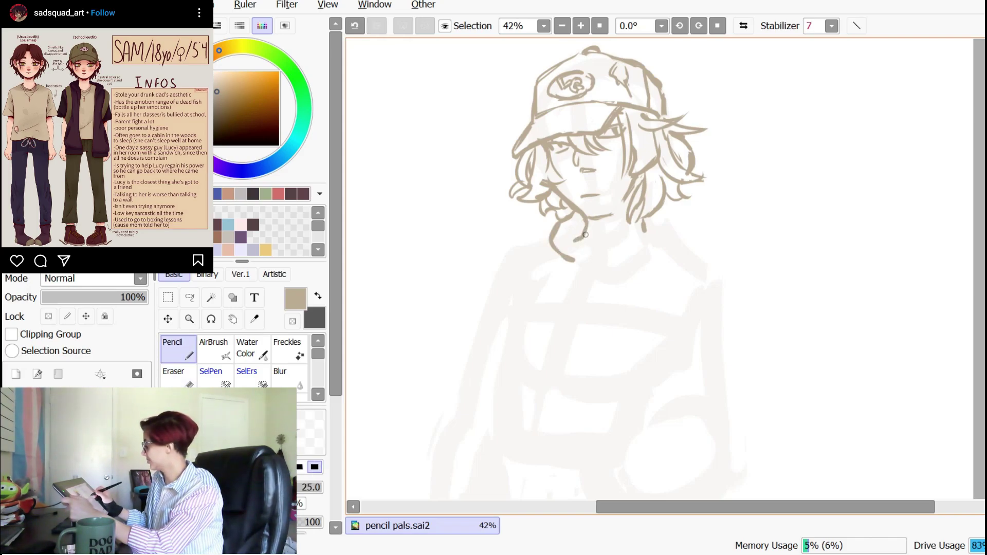
- Rough in the hood's outer edge and lower point on the character's right side
{"action": "mouse_move", "coordinate": [538, 208]}
{"action": "left_mouse_down"}
{"action": "mouse_move", "coordinate": [531, 230]}
{"action": "mouse_move", "coordinate": [578, 279]}
{"action": "left_mouse_up"}
{"action": "key", "text": "ctrl+z"}
{"action": "key", "text": "ctrl+z"}
{"action": "key", "text": "e"}
{"action": "left_click_drag", "start_coordinate": [573, 260], "coordinate": [569, 288]}
{"action": "key", "text": "n"}
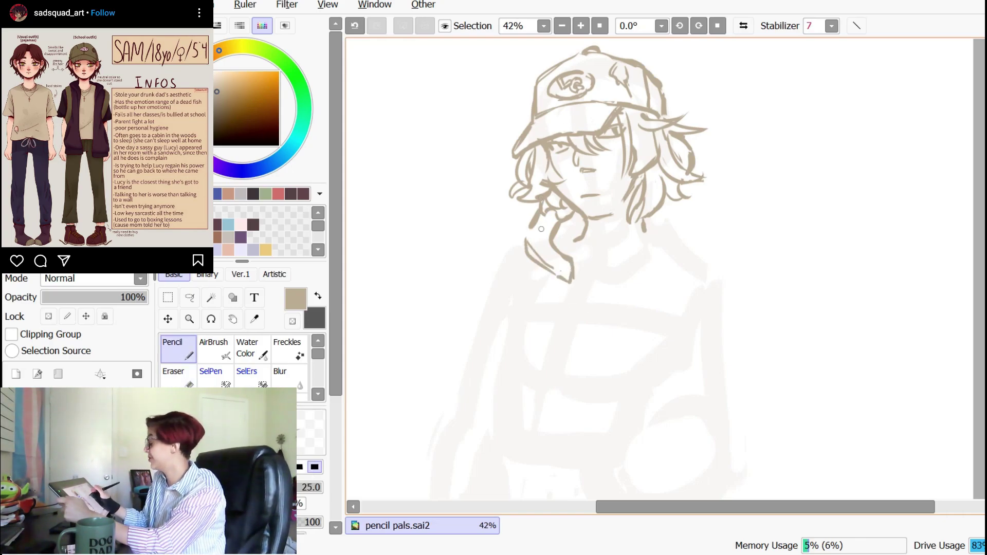
- Redraw the hood's right side more broadly over the shoulder and add its matching left side draped over the other shoulder
{"action": "mouse_move", "coordinate": [538, 221]}
{"action": "left_mouse_down"}
{"action": "mouse_move", "coordinate": [514, 225]}
{"action": "mouse_move", "coordinate": [489, 295]}
{"action": "mouse_move", "coordinate": [570, 309]}
{"action": "left_mouse_up"}
{"action": "key", "text": "e"}
{"action": "mouse_move", "coordinate": [578, 257]}
{"action": "left_mouse_down"}
{"action": "mouse_move", "coordinate": [572, 289]}
{"action": "mouse_move", "coordinate": [514, 296]}
{"action": "left_mouse_up"}
{"action": "key", "text": "n"}
{"action": "key", "text": "e"}
{"action": "mouse_move", "coordinate": [531, 248]}
{"action": "left_mouse_down"}
{"action": "mouse_move", "coordinate": [558, 282]}
{"action": "mouse_move", "coordinate": [546, 318]}
{"action": "left_mouse_up"}
{"action": "key", "text": "n"}
{"action": "left_click_drag", "start_coordinate": [567, 277], "coordinate": [558, 306]}
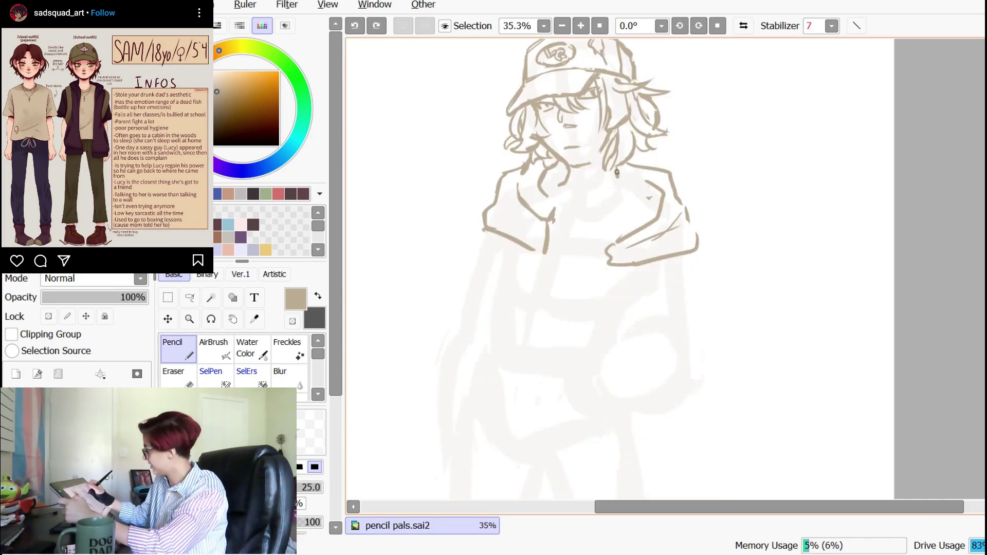
{"action": "key", "text": "e"}
{"action": "key", "text": "n"}
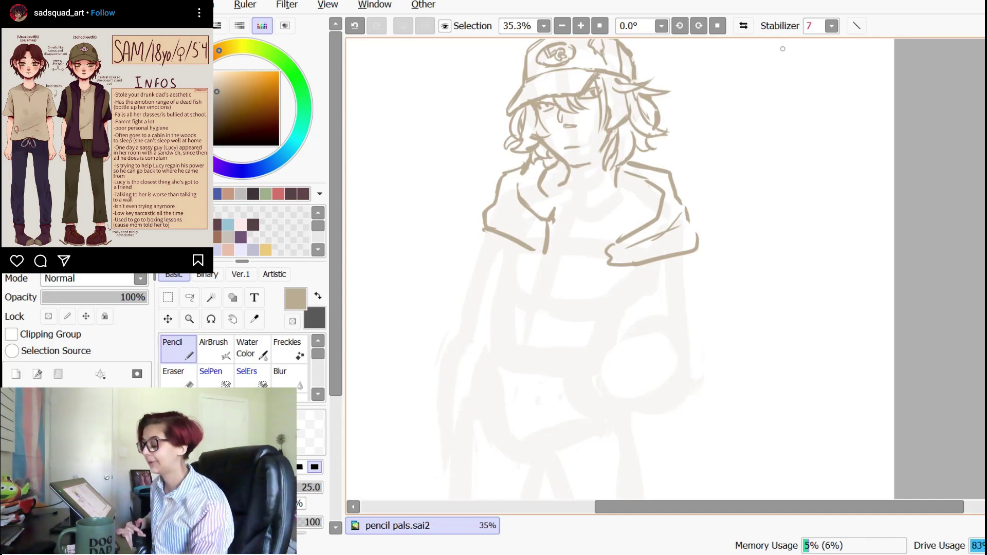
- Refine the hood's inner edges on both sides of the neck and erase stray lines
{"action": "key", "text": "ctrl+z"}
{"action": "left_click_drag", "start_coordinate": [623, 174], "coordinate": [662, 190]}
{"action": "key", "text": "e"}
{"action": "key", "text": "n"}
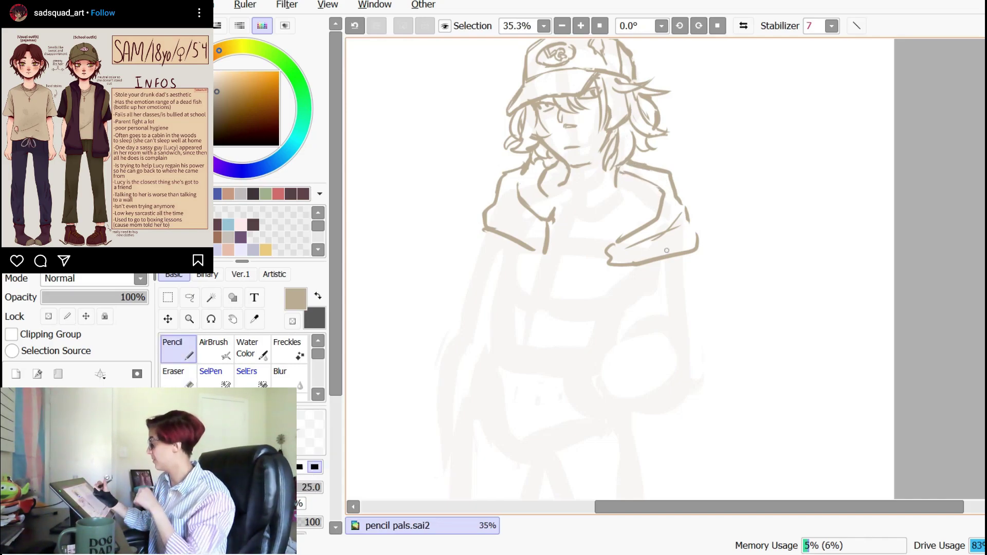
{"action": "key", "text": "e"}
{"action": "key", "text": "n"}
{"action": "left_click_drag", "start_coordinate": [544, 173], "coordinate": [549, 215]}
{"action": "key", "text": "e"}
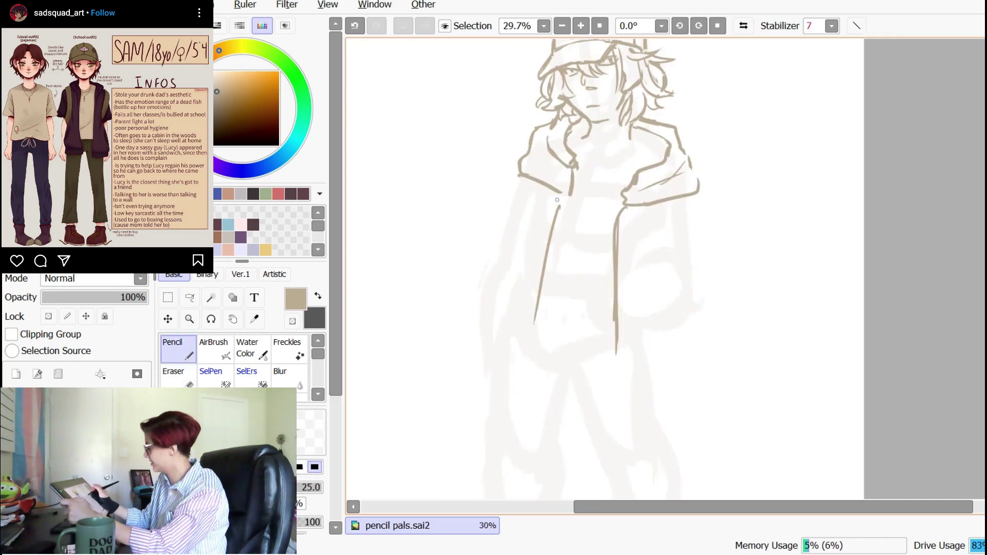
- Draw the two long front opening edges of the jacket from the hood down past the hips
{"action": "left_click_drag", "start_coordinate": [558, 200], "coordinate": [532, 340]}
{"action": "key", "text": "e"}
{"action": "key", "text": "n"}
{"action": "left_click_drag", "start_coordinate": [617, 201], "coordinate": [616, 363]}
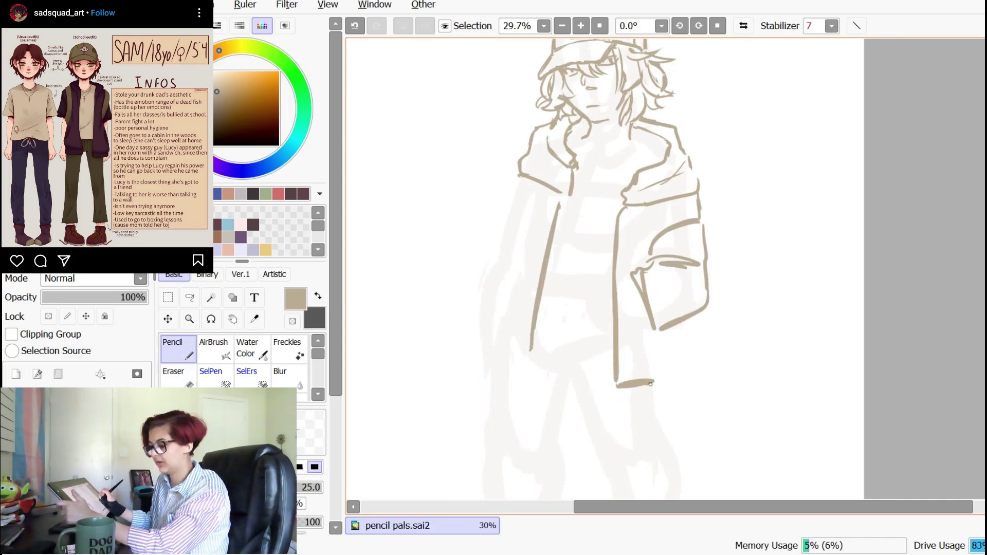
- Draw the jacket's lower side edge and hem band beneath the bent arm, and add a fold line inside the sleeve
{"action": "mouse_move", "coordinate": [678, 325]}
{"action": "left_mouse_down"}
{"action": "mouse_move", "coordinate": [627, 389]}
{"action": "mouse_move", "coordinate": [675, 336]}
{"action": "mouse_move", "coordinate": [682, 368]}
{"action": "left_mouse_up"}
{"action": "key", "text": "e"}
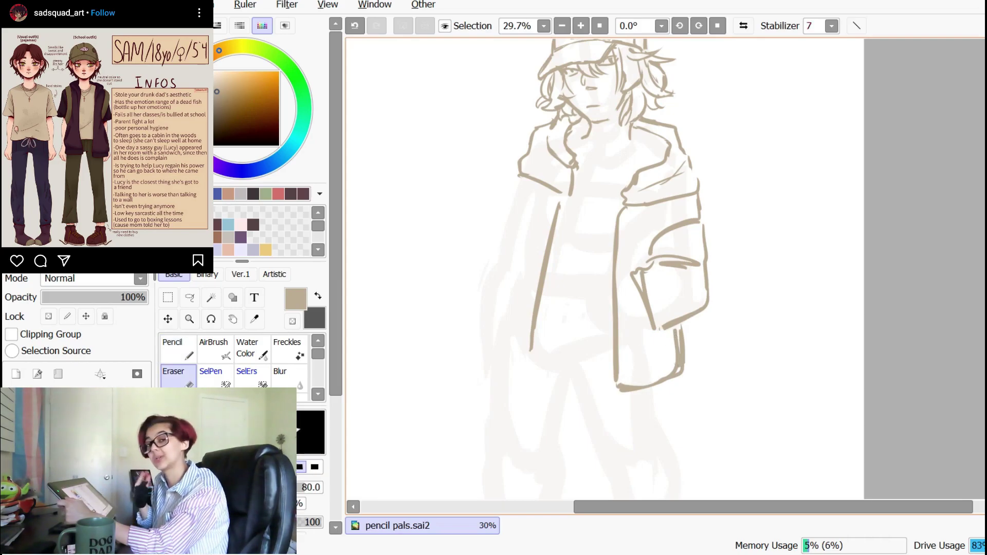
{"action": "key", "text": "n"}
{"action": "mouse_move", "coordinate": [679, 329]}
{"action": "left_mouse_down"}
{"action": "mouse_move", "coordinate": [682, 343]}
{"action": "mouse_move", "coordinate": [670, 343]}
{"action": "mouse_move", "coordinate": [683, 364]}
{"action": "left_mouse_up"}
{"action": "key", "text": "e"}
{"action": "key", "text": "n"}
{"action": "left_click_drag", "start_coordinate": [650, 274], "coordinate": [670, 312]}
{"action": "mouse_move", "coordinate": [617, 396]}
{"action": "left_mouse_down"}
{"action": "mouse_move", "coordinate": [626, 414]}
{"action": "mouse_move", "coordinate": [680, 397]}
{"action": "left_mouse_up"}
{"action": "left_click_drag", "start_coordinate": [680, 396], "coordinate": [684, 373]}
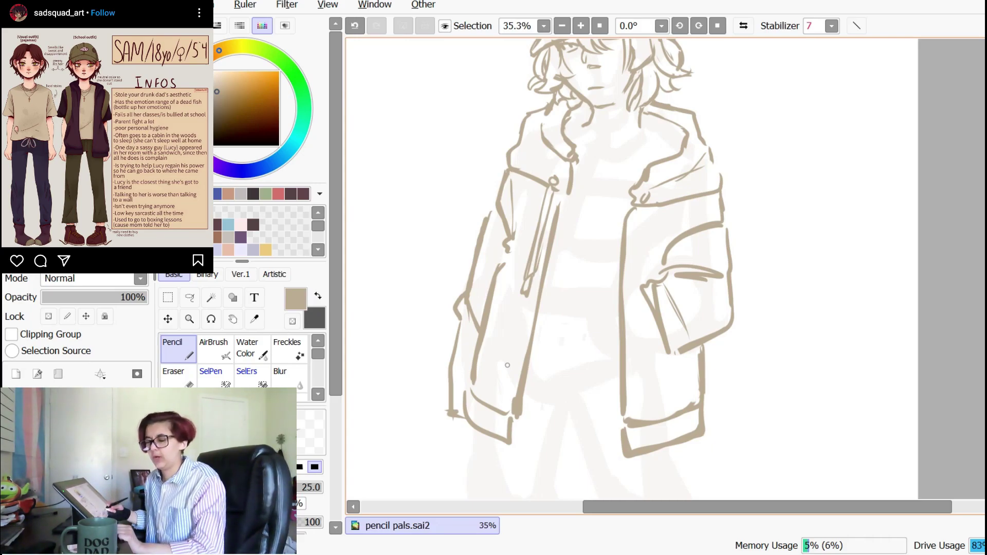
- Draw the eyelet and hanging drawstring on the character's left side of the hood, with a frayed end
{"action": "key", "text": "e"}
{"action": "left_click_drag", "start_coordinate": [649, 192], "coordinate": [642, 204]}
{"action": "key", "text": "n"}
{"action": "left_click_drag", "start_coordinate": [644, 192], "coordinate": [643, 242]}
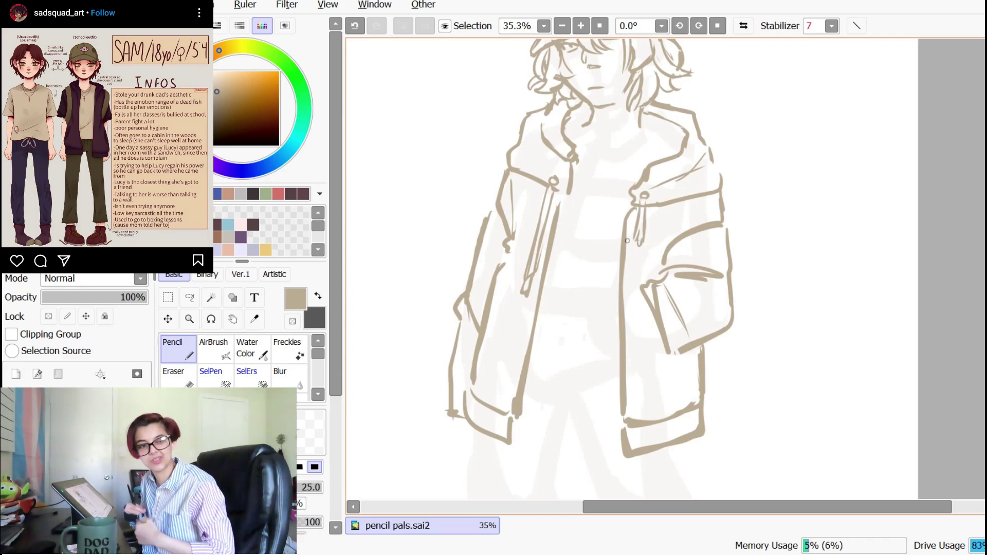
{"action": "key", "text": "e"}
{"action": "left_click_drag", "start_coordinate": [645, 229], "coordinate": [641, 241]}
{"action": "key", "text": "n"}
- Erase the straight lower edge of the jacket hem and redraw it as a wavy, gathered edge
{"action": "key", "text": "e"}
{"action": "mouse_move", "coordinate": [703, 434]}
{"action": "left_mouse_down"}
{"action": "mouse_move", "coordinate": [624, 443]}
{"action": "mouse_move", "coordinate": [646, 449]}
{"action": "mouse_move", "coordinate": [699, 436]}
{"action": "left_mouse_up"}
{"action": "key", "text": "n"}
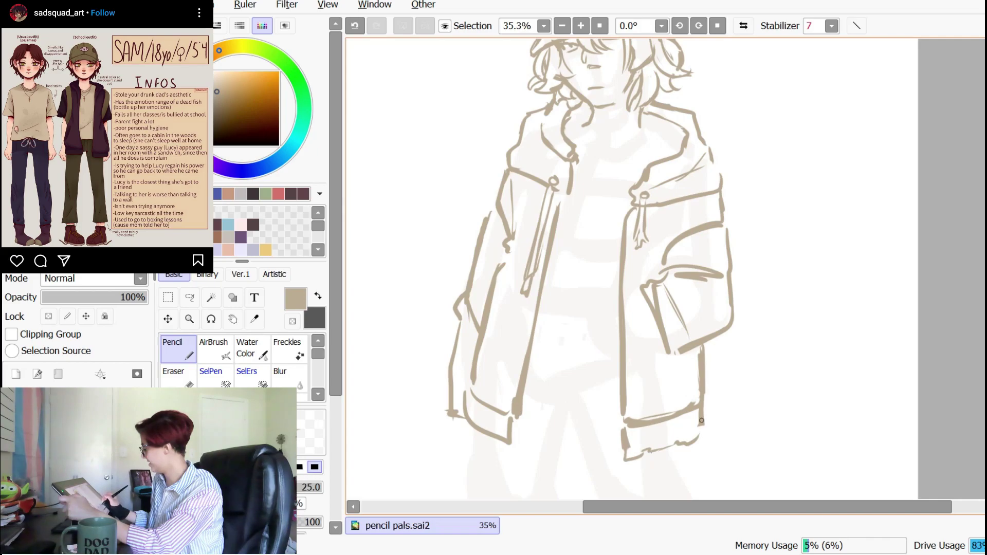
{"action": "key", "text": "e"}
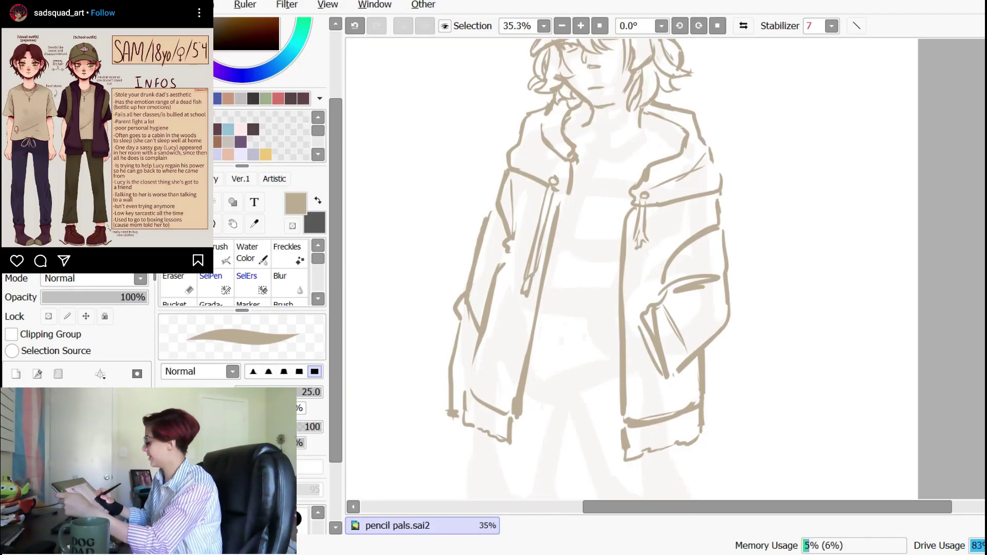
- Rework the lower part of the character's right sleeve, erasing the old end and drawing the forearm edge and inner folds
{"action": "mouse_move", "coordinate": [466, 380]}
{"action": "left_mouse_down"}
{"action": "mouse_move", "coordinate": [478, 337]}
{"action": "mouse_move", "coordinate": [443, 374]}
{"action": "left_mouse_up"}
{"action": "left_click_drag", "start_coordinate": [457, 383], "coordinate": [474, 313]}
{"action": "key", "text": "e"}
{"action": "key", "text": "n"}
{"action": "mouse_move", "coordinate": [474, 273]}
{"action": "left_mouse_down"}
{"action": "mouse_move", "coordinate": [464, 320]}
{"action": "mouse_move", "coordinate": [464, 351]}
{"action": "left_mouse_up"}
{"action": "left_click_drag", "start_coordinate": [464, 351], "coordinate": [477, 354]}
{"action": "key", "text": "e"}
{"action": "left_click_drag", "start_coordinate": [470, 319], "coordinate": [473, 374]}
{"action": "key", "text": "n"}
{"action": "left_click_drag", "start_coordinate": [475, 355], "coordinate": [477, 376]}
{"action": "key", "text": "ctrl+z"}
{"action": "key", "text": "ctrl+z"}
{"action": "left_click_drag", "start_coordinate": [478, 359], "coordinate": [479, 374]}
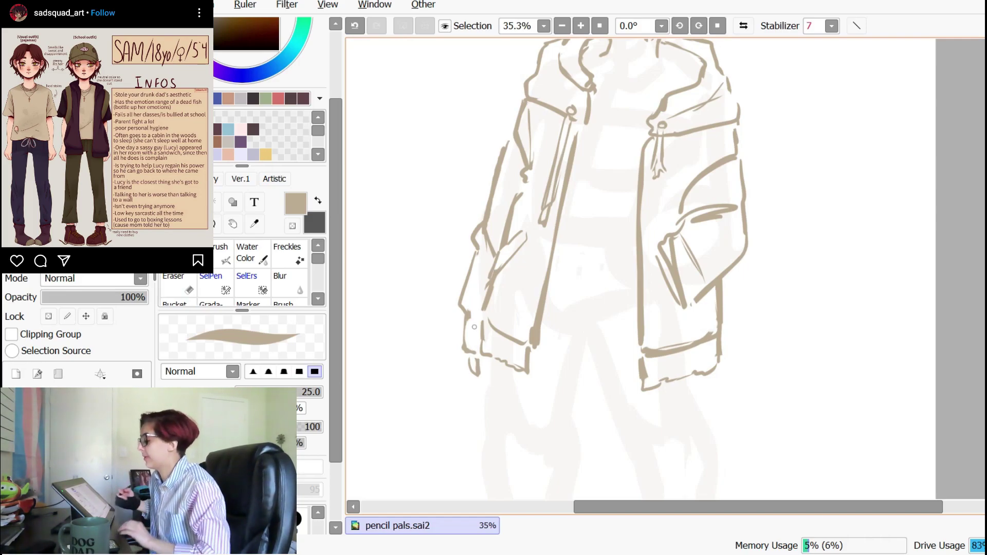
- Undo the strokes hanging below the right sleeve and finish its cuff with a wavy lower edge
{"action": "key", "text": "ctrl+z"}
{"action": "key", "text": "ctrl+z"}
{"action": "key", "text": "e"}
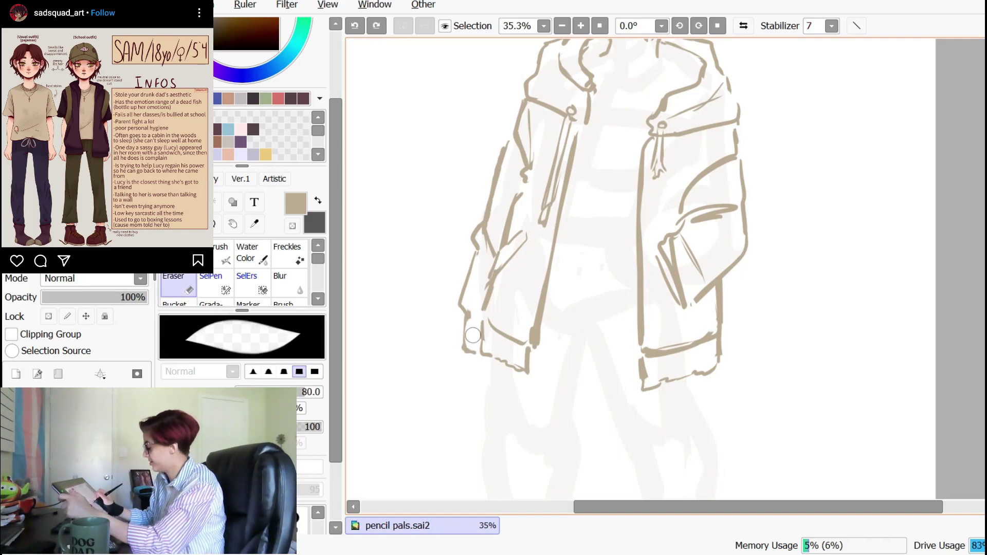
{"action": "left_click_drag", "start_coordinate": [467, 352], "coordinate": [476, 352]}
{"action": "key", "text": "n"}
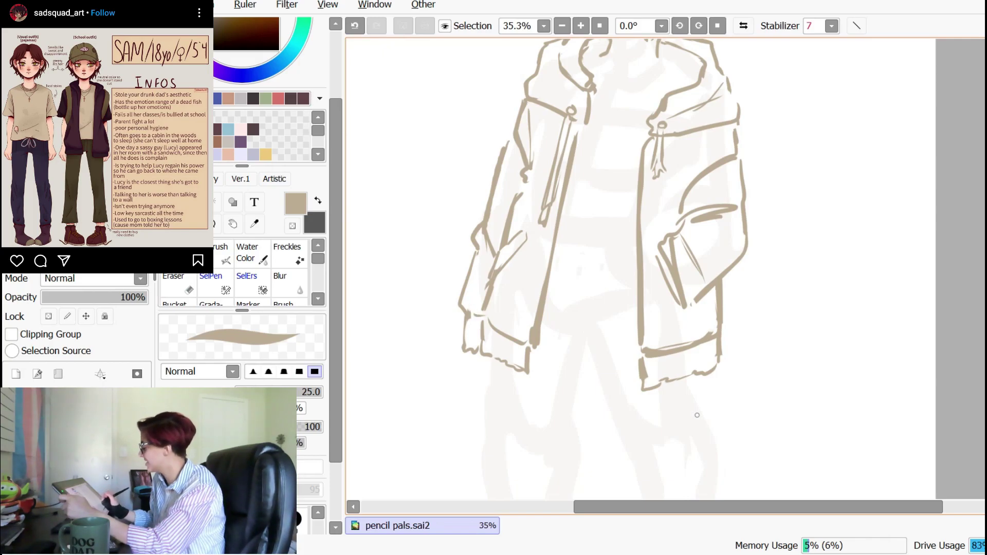
- Erase and redraw the outer edge of the character's right upper sleeve
{"action": "key", "text": "e"}
{"action": "left_click_drag", "start_coordinate": [510, 138], "coordinate": [493, 192]}
{"action": "key", "text": "n"}
{"action": "left_click_drag", "start_coordinate": [491, 207], "coordinate": [486, 232]}
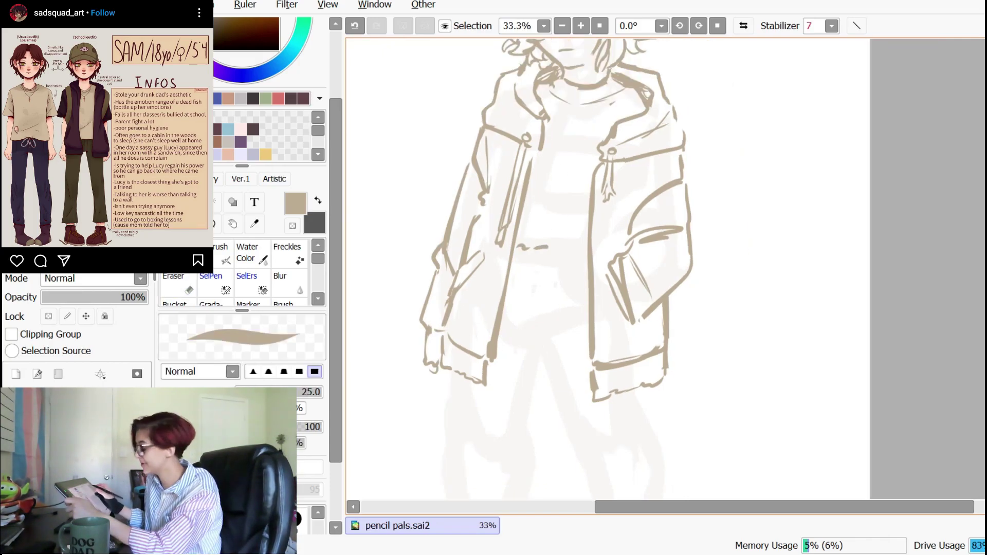
- Draw the shirt hem and the trouser waistband with a tied drawstring bow between the jacket fronts
{"action": "key", "text": "ctrl+z"}
{"action": "left_click_drag", "start_coordinate": [515, 249], "coordinate": [584, 253]}
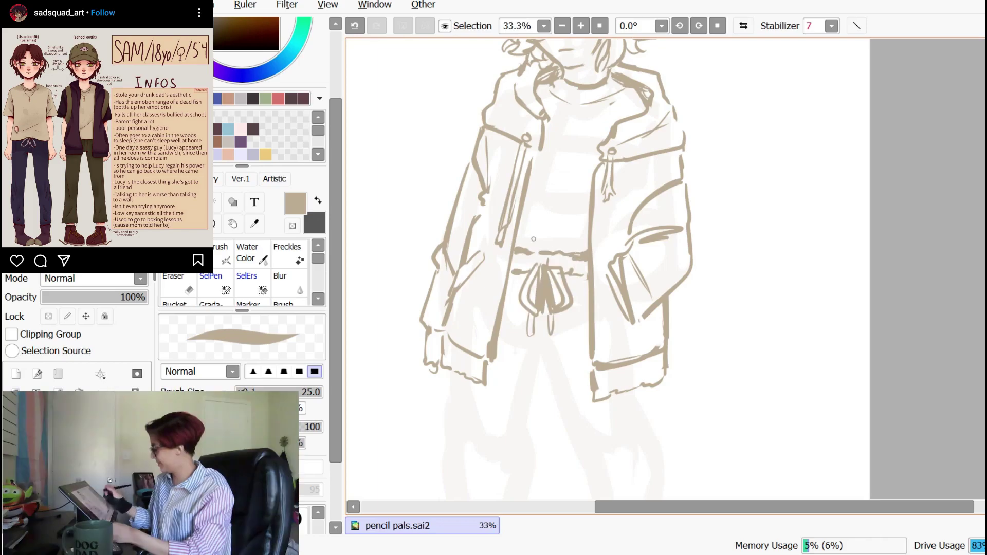
{"action": "left_click_drag", "start_coordinate": [621, 275], "coordinate": [607, 316]}
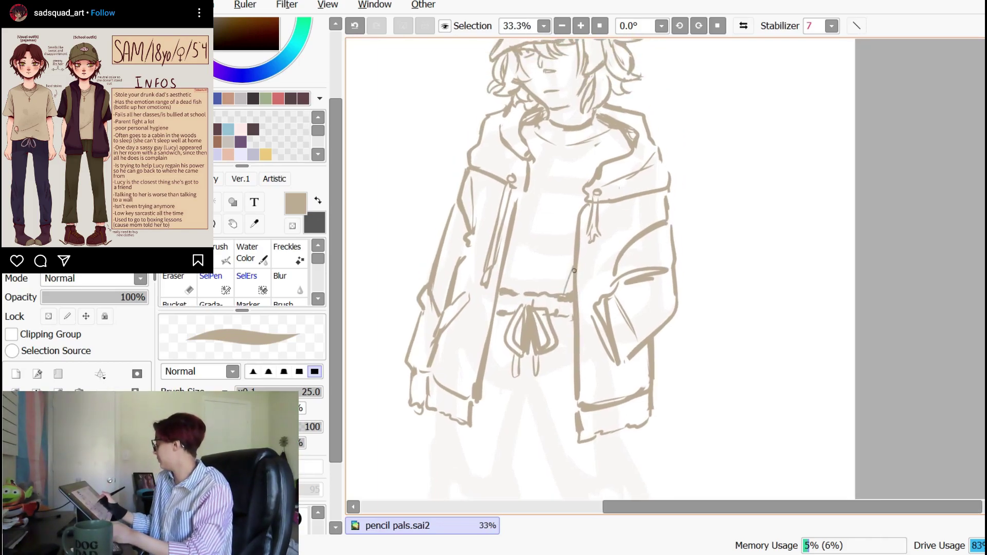
{"action": "left_click_drag", "start_coordinate": [619, 188], "coordinate": [598, 255]}
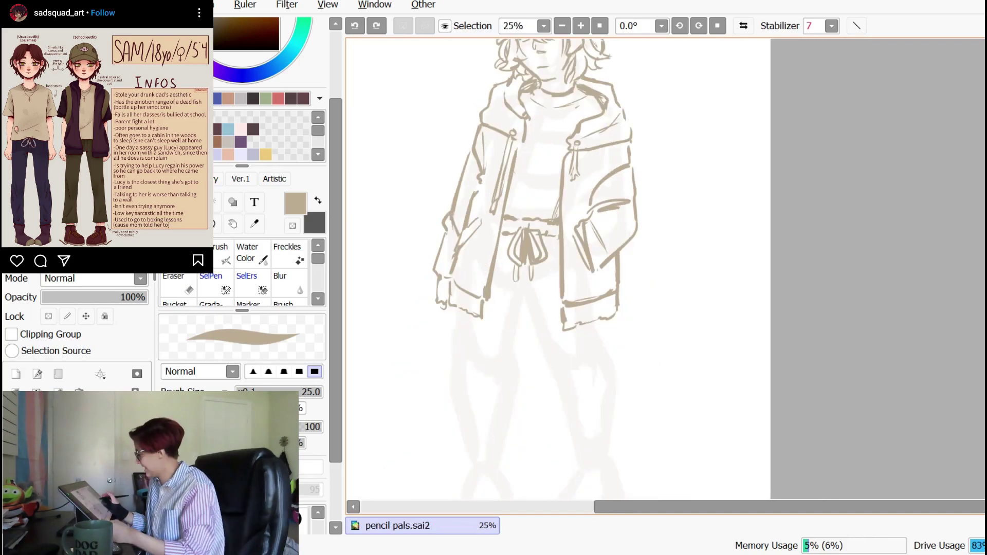
- Draw both trouser legs with folds at the crotch and knees and gathered cuffs above the ankles
{"action": "left_click_drag", "start_coordinate": [616, 305], "coordinate": [614, 333]}
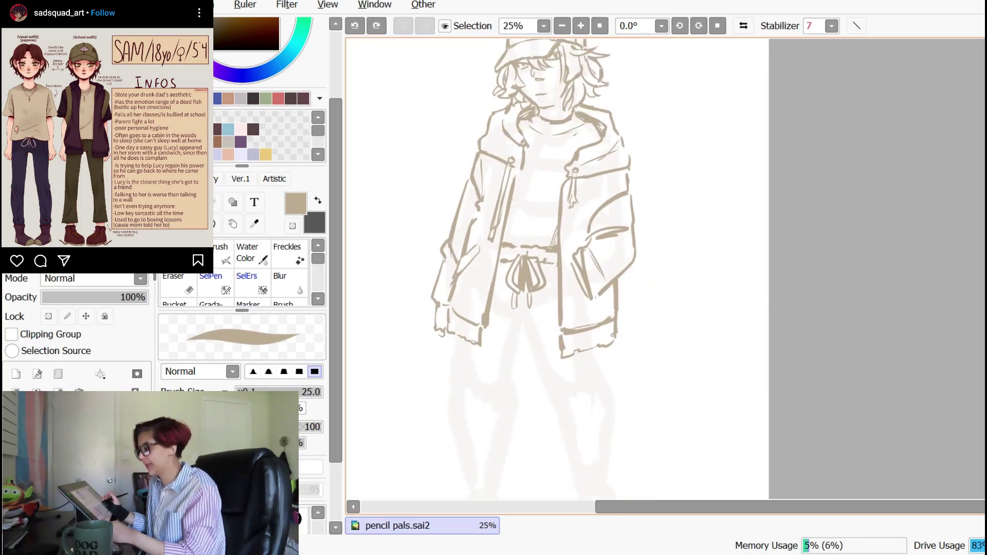
{"action": "left_click_drag", "start_coordinate": [544, 147], "coordinate": [543, 188]}
{"action": "scroll", "coordinate": [543, 187], "scroll_direction": "up", "scroll_amount": 1}
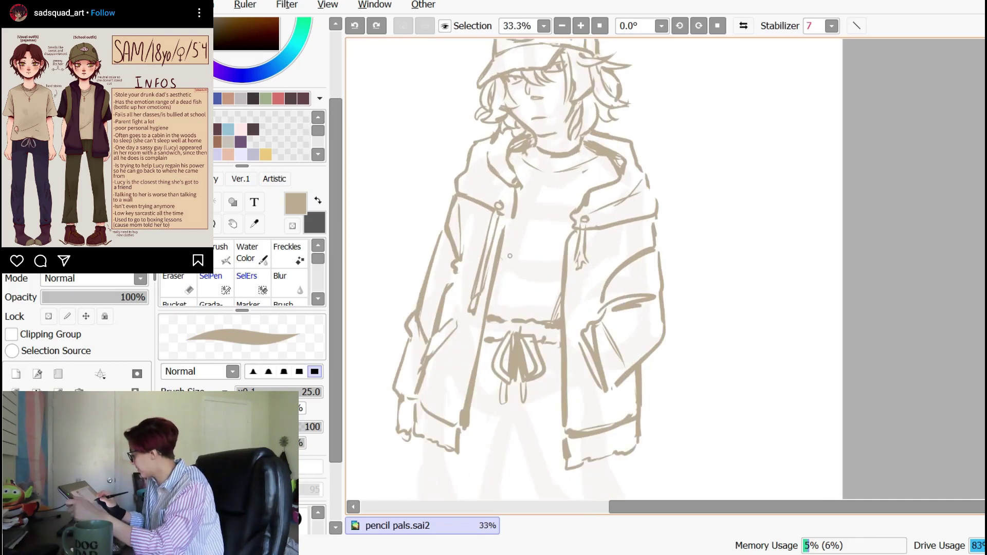
{"action": "scroll", "coordinate": [586, 111], "scroll_direction": "up", "scroll_amount": 2}
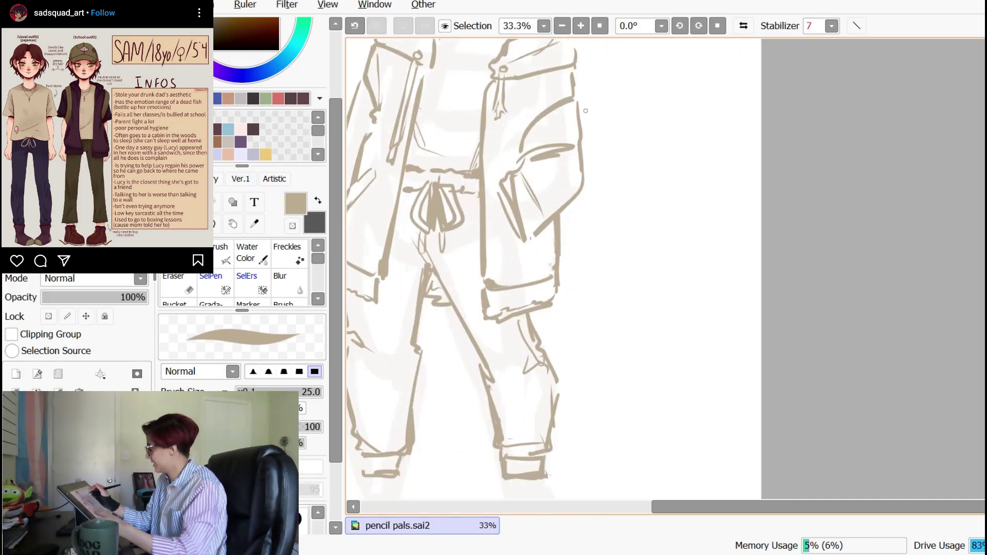
- Add crease lines to the bent sleeve and short ribbing strokes to the jacket hem and cuff
{"action": "left_click_drag", "start_coordinate": [587, 111], "coordinate": [755, 213]}
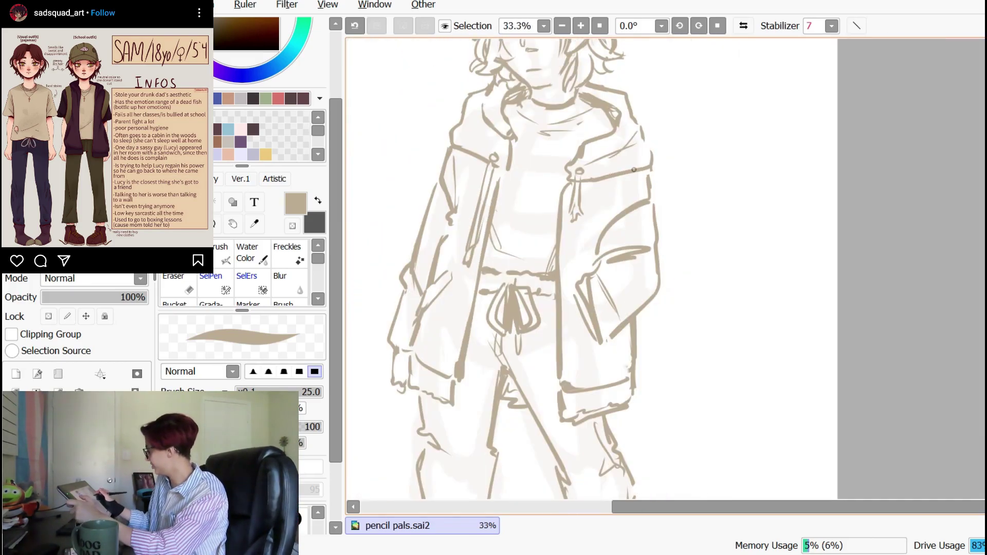
{"action": "left_click_drag", "start_coordinate": [641, 273], "coordinate": [622, 313]}
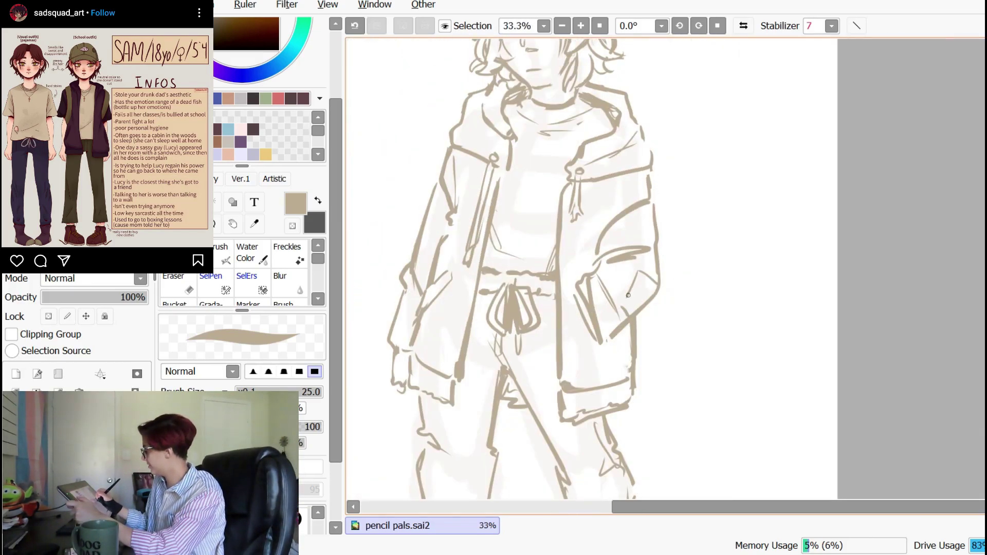
{"action": "key", "text": "h"}
{"action": "key", "text": "h"}
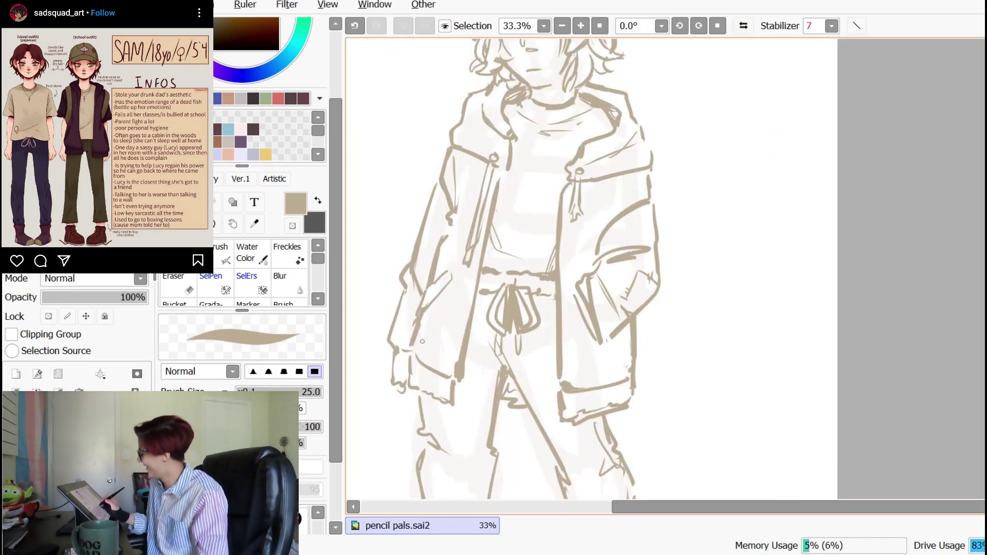
{"action": "key", "text": "n"}
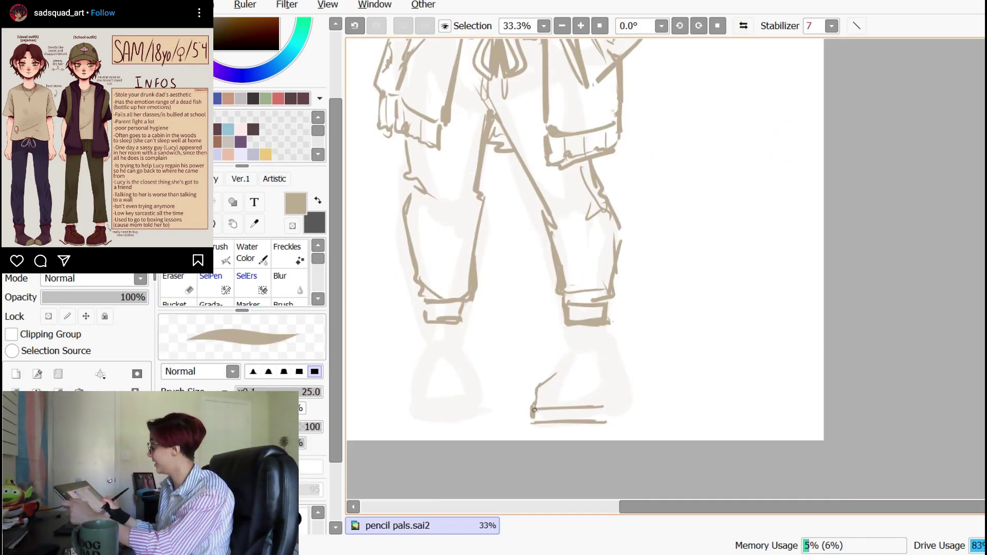
- Draw the sole and toe outline of the boot on the character's left foot, cleaning up its front edge
{"action": "key", "text": "e"}
{"action": "left_click_drag", "start_coordinate": [534, 403], "coordinate": [537, 393]}
{"action": "key", "text": "n"}
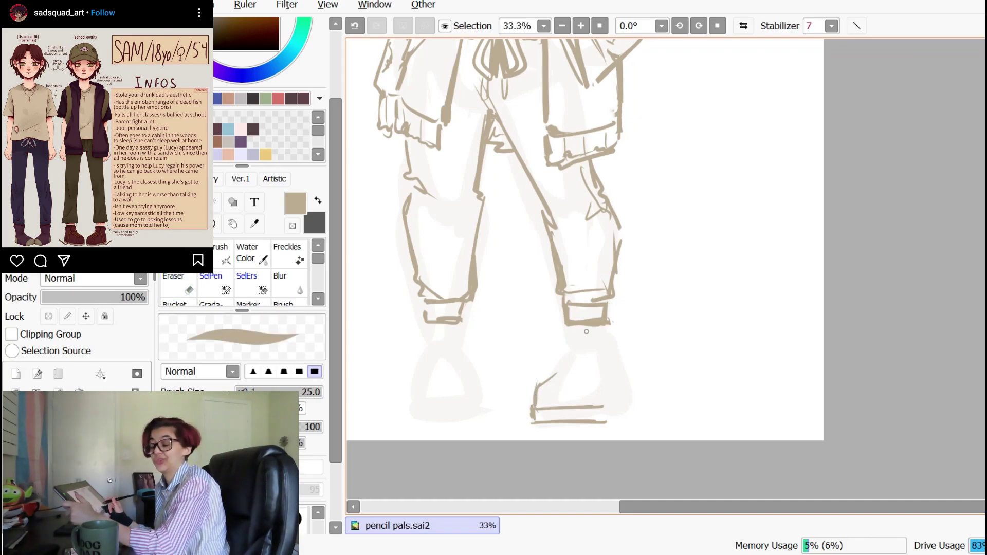
- Draw the upper part of the left boot with its heel, ankle collar, tongue and laces
{"action": "left_click_drag", "start_coordinate": [624, 369], "coordinate": [606, 404]}
{"action": "key", "text": "ctrl+z"}
{"action": "mouse_move", "coordinate": [612, 399]}
{"action": "left_mouse_down"}
{"action": "mouse_move", "coordinate": [623, 375]}
{"action": "mouse_move", "coordinate": [603, 398]}
{"action": "mouse_move", "coordinate": [616, 380]}
{"action": "mouse_move", "coordinate": [598, 345]}
{"action": "mouse_move", "coordinate": [576, 338]}
{"action": "left_mouse_up"}
{"action": "key", "text": "ctrl+z"}
{"action": "key", "text": "e"}
{"action": "key", "text": "n"}
{"action": "left_click_drag", "start_coordinate": [575, 337], "coordinate": [590, 355]}
{"action": "left_click_drag", "start_coordinate": [592, 341], "coordinate": [613, 352]}
{"action": "left_click_drag", "start_coordinate": [613, 352], "coordinate": [568, 353]}
{"action": "mouse_move", "coordinate": [568, 353]}
{"action": "left_mouse_down"}
{"action": "mouse_move", "coordinate": [610, 343]}
{"action": "mouse_move", "coordinate": [588, 383]}
{"action": "left_mouse_up"}
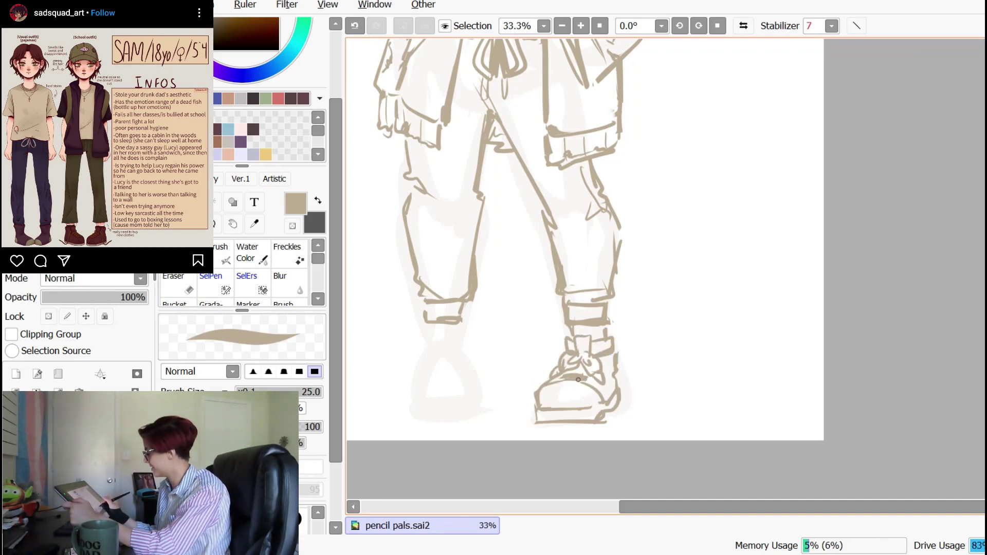
- Clean up the left boot's collar, toe cap and heel lines, checking the shape in the mirrored view
{"action": "key", "text": "e"}
{"action": "key", "text": "n"}
{"action": "key", "text": "e"}
{"action": "left_click_drag", "start_coordinate": [616, 337], "coordinate": [617, 355]}
{"action": "left_click_drag", "start_coordinate": [586, 381], "coordinate": [562, 376]}
{"action": "mouse_move", "coordinate": [555, 379]}
{"action": "left_mouse_down"}
{"action": "mouse_move", "coordinate": [533, 396]}
{"action": "mouse_move", "coordinate": [538, 405]}
{"action": "left_mouse_up"}
{"action": "key", "text": "n"}
{"action": "key", "text": "h"}
{"action": "key", "text": "e"}
{"action": "left_click_drag", "start_coordinate": [796, 383], "coordinate": [803, 410]}
{"action": "key", "text": "n"}
{"action": "key", "text": "h"}
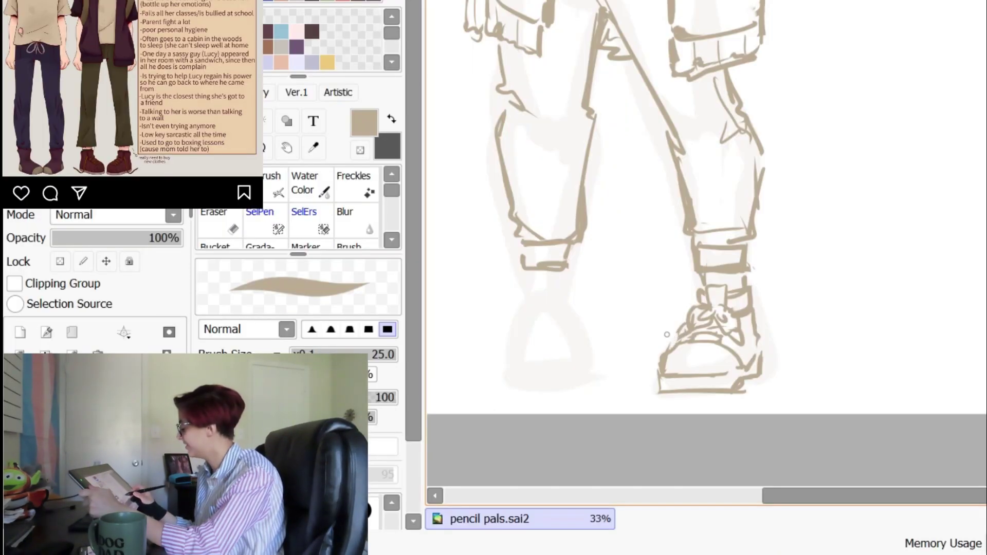
{"action": "key", "text": "e"}
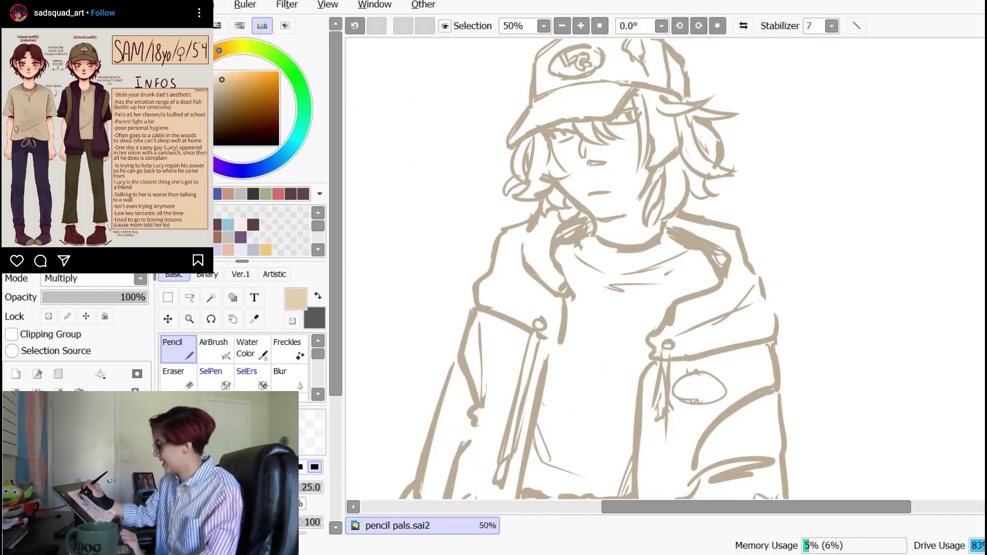
- Pick a pale skin tone and fill a freehand selection of the face and neck with it
{"action": "left_click", "coordinate": [216, 71]}
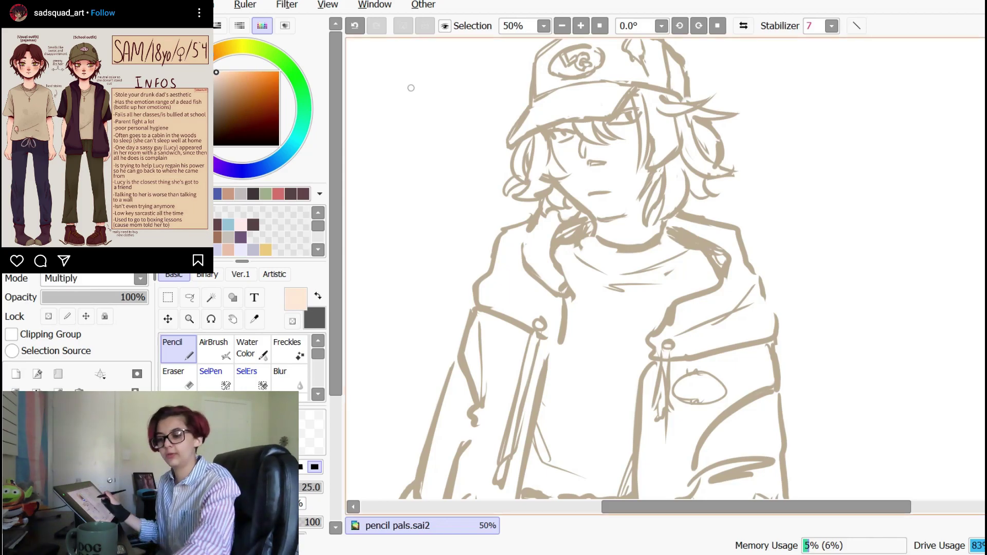
{"action": "key", "text": "l"}
{"action": "mouse_move", "coordinate": [547, 116]}
{"action": "left_mouse_down"}
{"action": "mouse_move", "coordinate": [547, 186]}
{"action": "mouse_move", "coordinate": [681, 247]}
{"action": "mouse_move", "coordinate": [639, 85]}
{"action": "mouse_move", "coordinate": [630, 90]}
{"action": "left_mouse_up"}
{"action": "key", "text": "ctrl+f"}
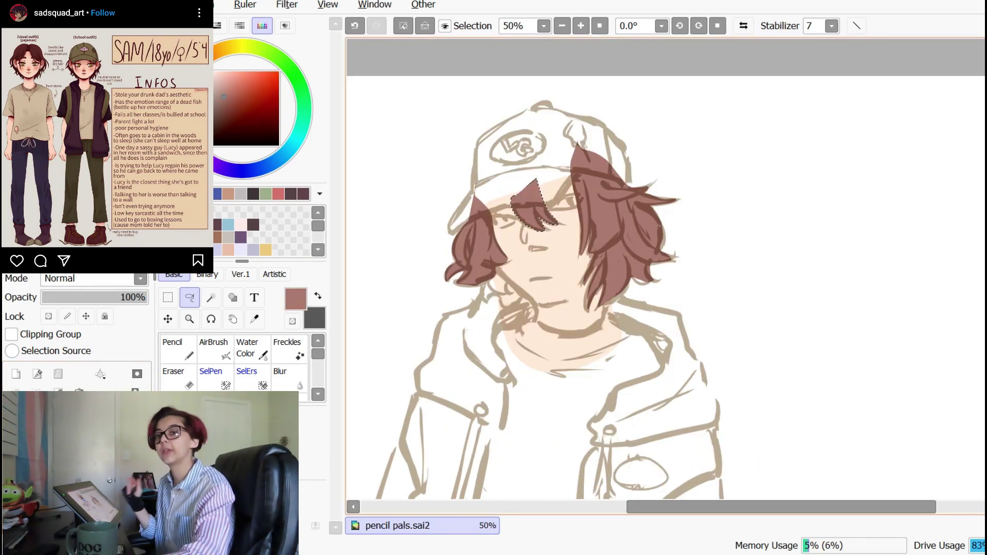
- Fill the fringe and the short curled locks beside the jaw with flat reddish brown
{"action": "mouse_move", "coordinate": [536, 180]}
{"action": "left_mouse_down"}
{"action": "mouse_move", "coordinate": [550, 226]}
{"action": "mouse_move", "coordinate": [555, 213]}
{"action": "left_mouse_up"}
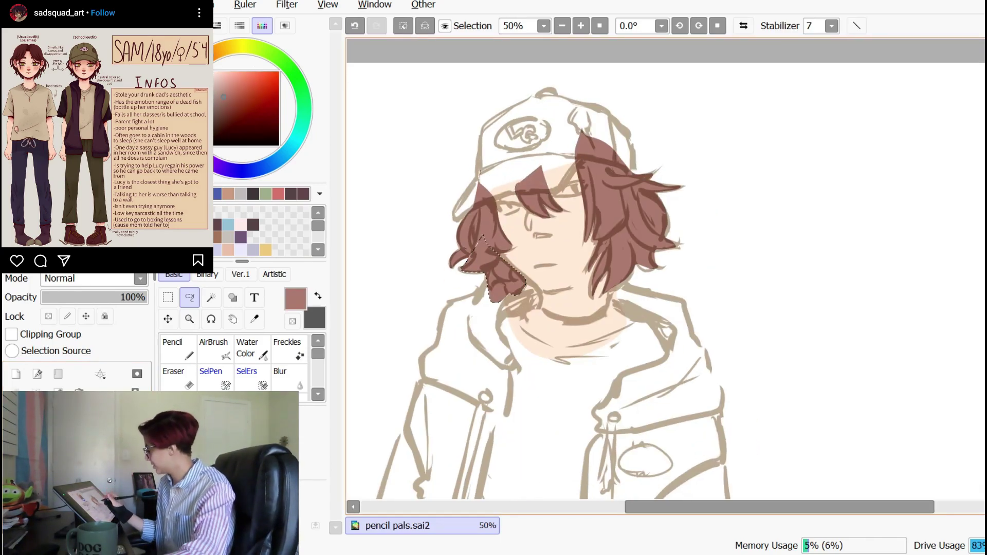
{"action": "key", "text": "ctrl+d"}
{"action": "left_click_drag", "start_coordinate": [459, 272], "coordinate": [492, 270]}
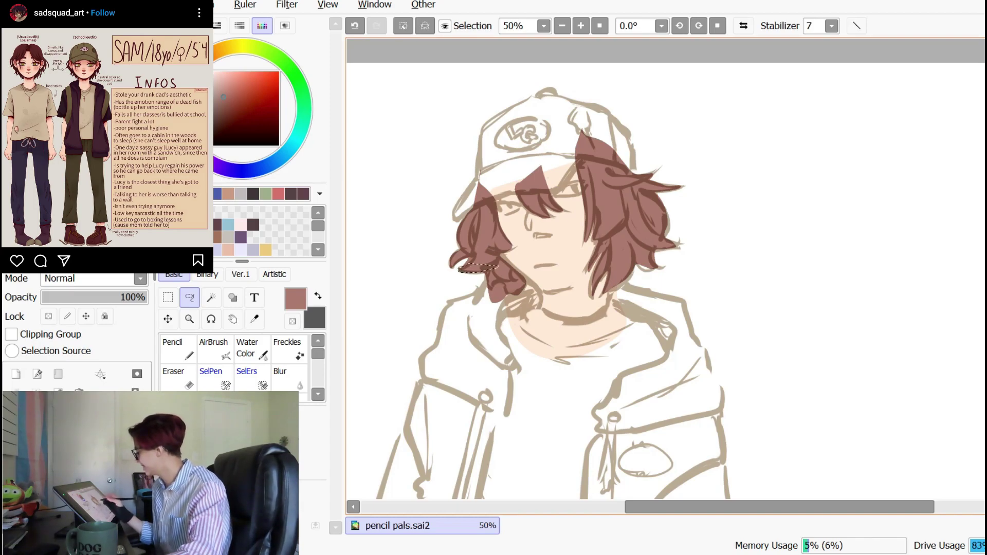
{"action": "key", "text": "ctrl+d"}
- Shape the long locks beside the neck by cutting gaps between strands and filling missing parts with the hair colour
{"action": "mouse_move", "coordinate": [606, 295]}
{"action": "left_mouse_down"}
{"action": "mouse_move", "coordinate": [621, 286]}
{"action": "mouse_move", "coordinate": [606, 294]}
{"action": "left_mouse_up"}
{"action": "key", "text": "ctrl+d"}
{"action": "mouse_move", "coordinate": [638, 250]}
{"action": "left_mouse_down"}
{"action": "mouse_move", "coordinate": [654, 269]}
{"action": "mouse_move", "coordinate": [592, 298]}
{"action": "left_mouse_up"}
{"action": "key", "text": "Delete"}
{"action": "key", "text": "ctrl+f"}
{"action": "key", "text": "ctrl+d"}
{"action": "key", "text": "ctrl+f"}
{"action": "key", "text": "ctrl+d"}
- Fill the remaining lower and outer hair tips on the fuller side with reddish brown
{"action": "left_click_drag", "start_coordinate": [631, 261], "coordinate": [618, 290]}
{"action": "key", "text": "ctrl+f"}
{"action": "key", "text": "ctrl+d"}
{"action": "left_click_drag", "start_coordinate": [668, 221], "coordinate": [656, 242]}
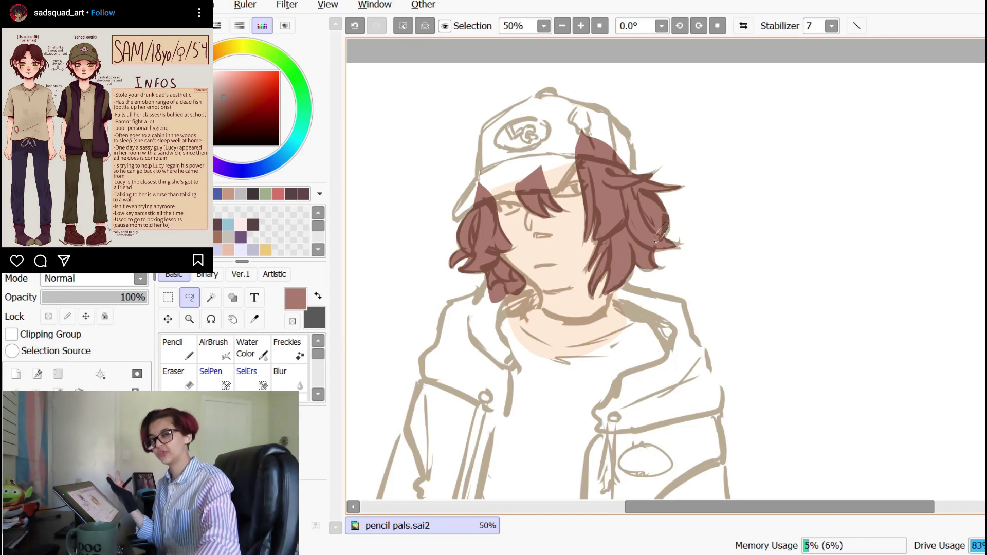
{"action": "key", "text": "ctrl+d"}
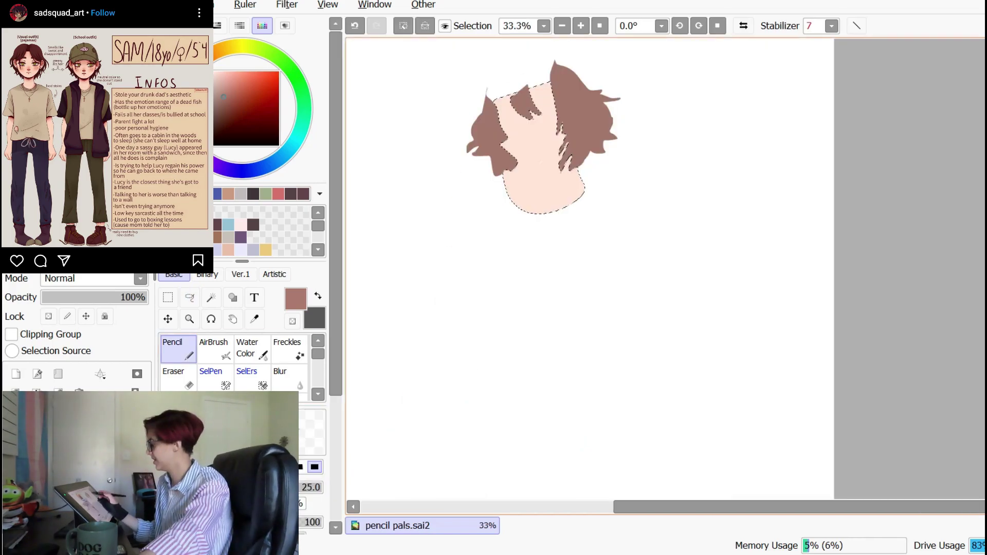
- Show the sketch lines again and fill the cap with muted green and the shirt with pale cream
{"action": "left_click", "coordinate": [13, 437]}
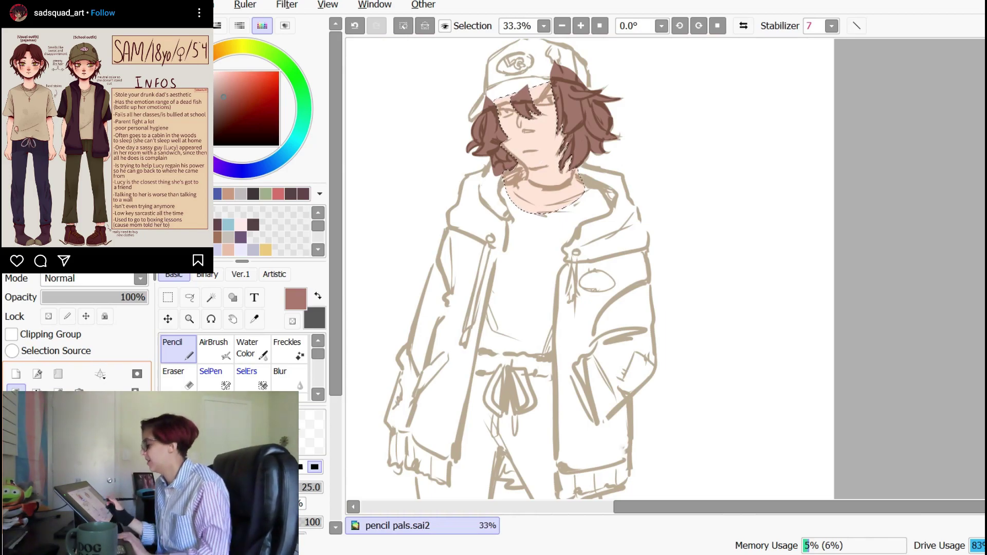
{"action": "key", "text": "ctrl+0"}
{"action": "scroll", "coordinate": [708, 357], "scroll_direction": "up", "scroll_amount": 5}
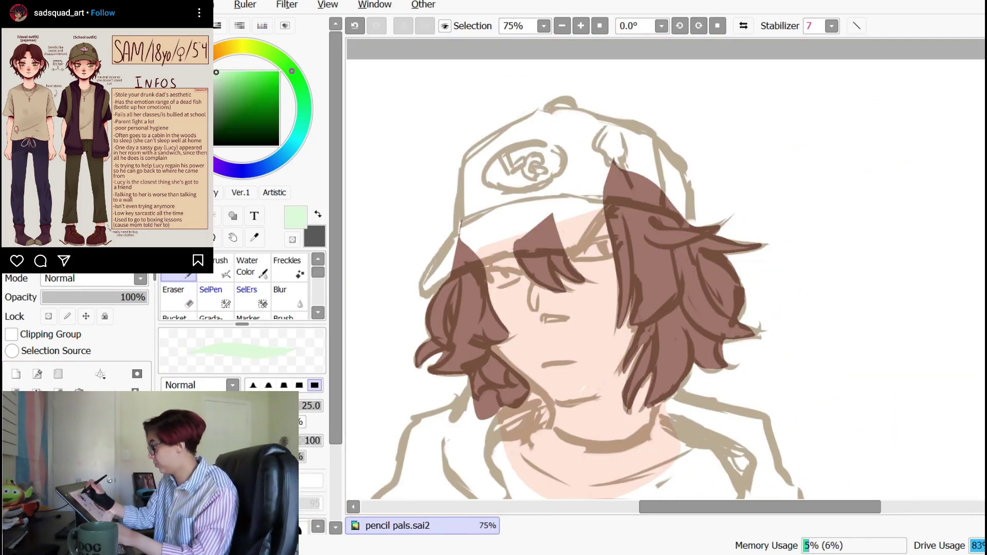
{"action": "left_click_drag", "start_coordinate": [218, 91], "coordinate": [218, 101]}
{"action": "mouse_move", "coordinate": [663, 277]}
{"action": "left_mouse_down"}
{"action": "mouse_move", "coordinate": [644, 284]}
{"action": "mouse_move", "coordinate": [681, 279]}
{"action": "left_mouse_up"}
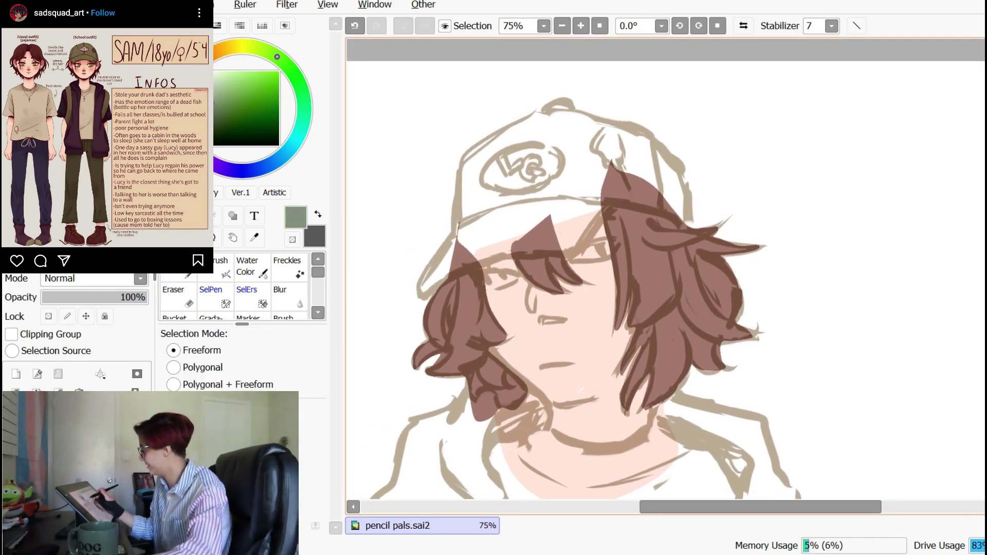
{"action": "left_click_drag", "start_coordinate": [461, 164], "coordinate": [452, 235]}
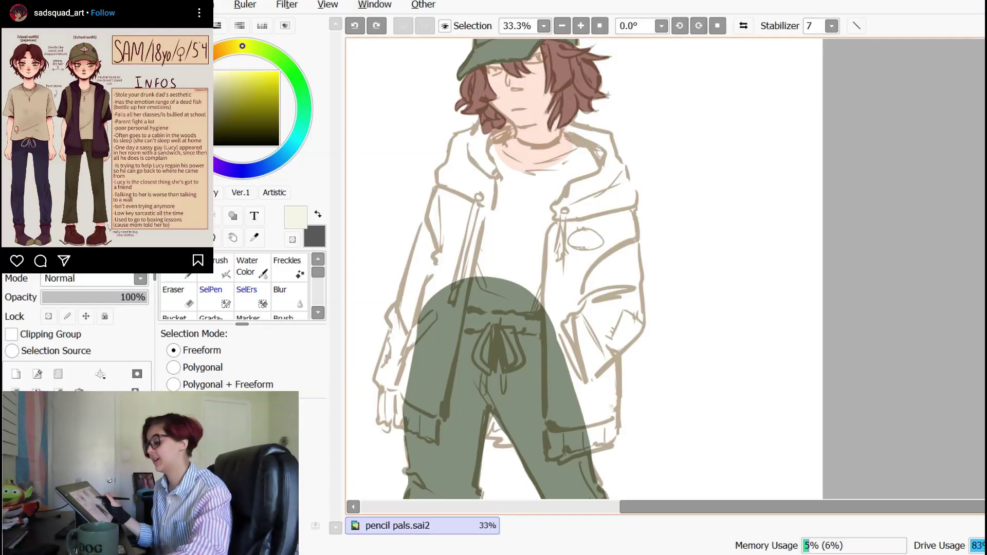
{"action": "mouse_move", "coordinate": [514, 153]}
{"action": "left_mouse_down"}
{"action": "mouse_move", "coordinate": [477, 182]}
{"action": "mouse_move", "coordinate": [446, 329]}
{"action": "mouse_move", "coordinate": [525, 334]}
{"action": "mouse_move", "coordinate": [616, 178]}
{"action": "left_mouse_up"}
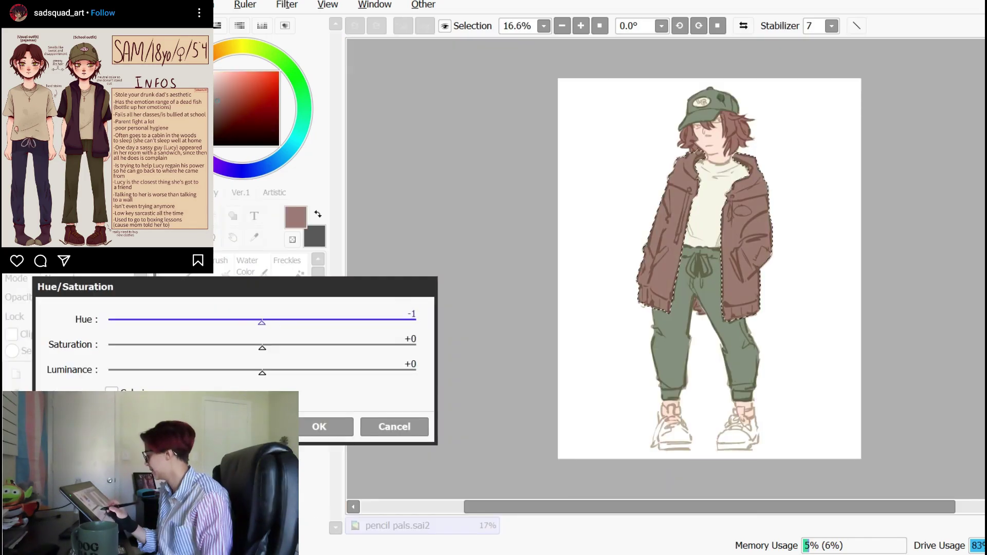
- Darken the jacket with Hue +1 and Luminance -23, and adjust it further with reduced brightness and Contrast +4
{"action": "left_click_drag", "start_coordinate": [262, 322], "coordinate": [263, 322]}
{"action": "left_click_drag", "start_coordinate": [262, 372], "coordinate": [227, 371]}
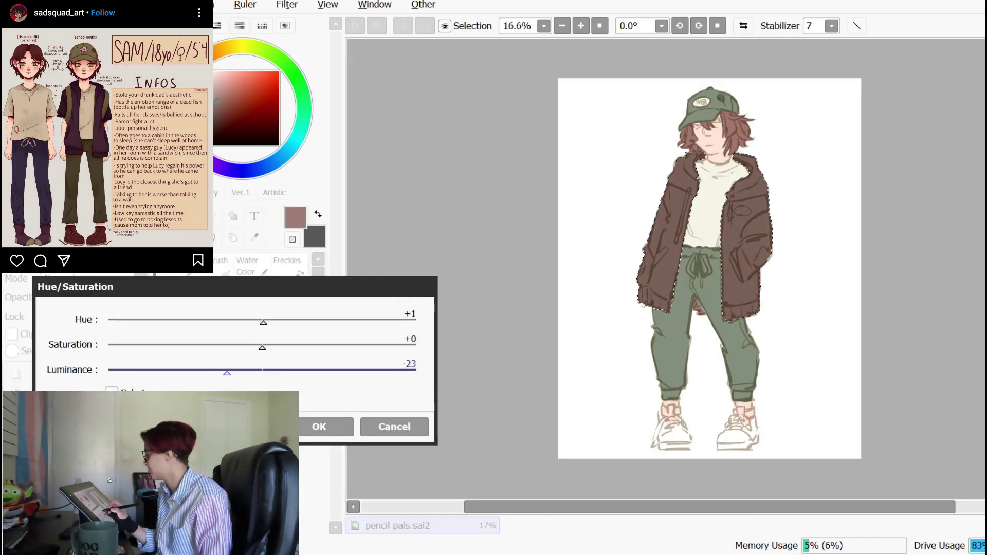
{"action": "key", "text": "Return"}
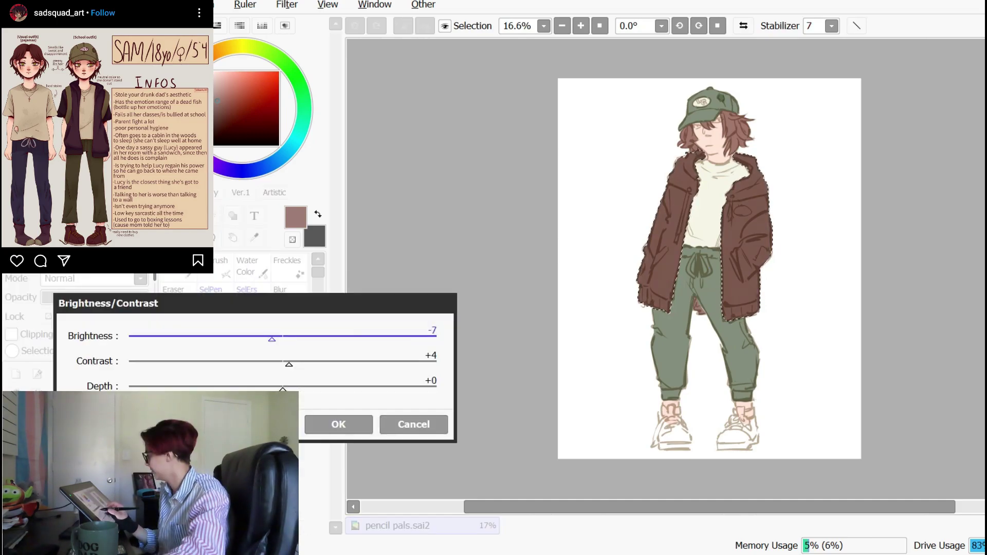
{"action": "left_click_drag", "start_coordinate": [272, 338], "coordinate": [266, 338]}
{"action": "key", "text": "shift+Tab"}
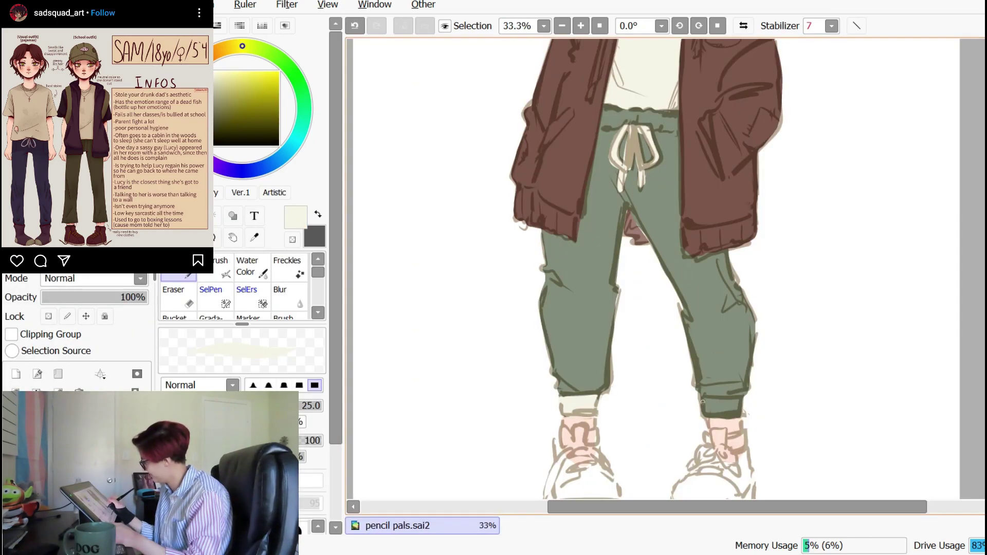
- Paint the trouser leg's ankle cuff and the side stripes down both legs in pale cream
{"action": "mouse_move", "coordinate": [703, 401]}
{"action": "left_mouse_down"}
{"action": "mouse_move", "coordinate": [735, 401]}
{"action": "mouse_move", "coordinate": [707, 413]}
{"action": "mouse_move", "coordinate": [725, 411]}
{"action": "left_mouse_up"}
{"action": "left_click_drag", "start_coordinate": [703, 265], "coordinate": [707, 281]}
{"action": "left_click_drag", "start_coordinate": [731, 318], "coordinate": [730, 383]}
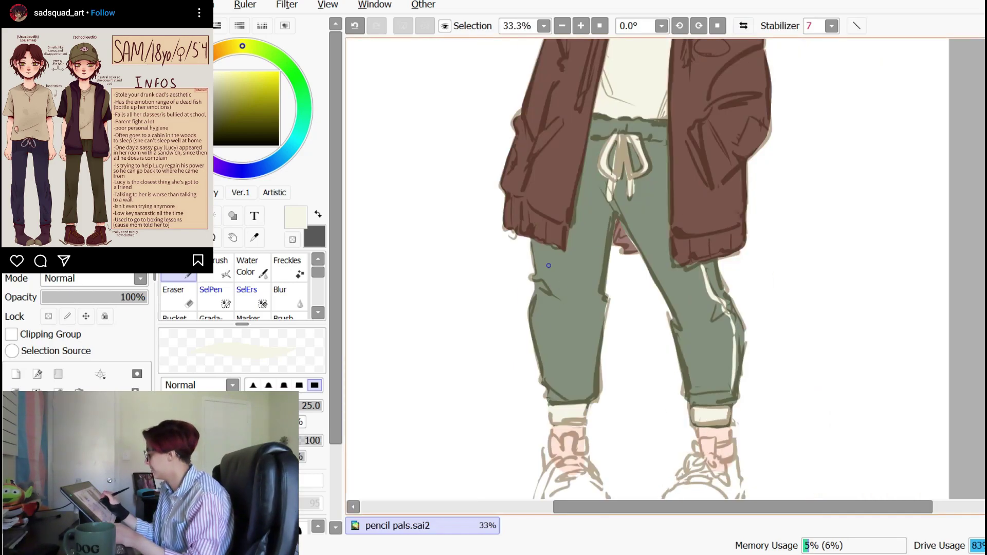
{"action": "mouse_move", "coordinate": [536, 245]}
{"action": "left_mouse_down"}
{"action": "mouse_move", "coordinate": [539, 370]}
{"action": "mouse_move", "coordinate": [526, 404]}
{"action": "left_mouse_up"}
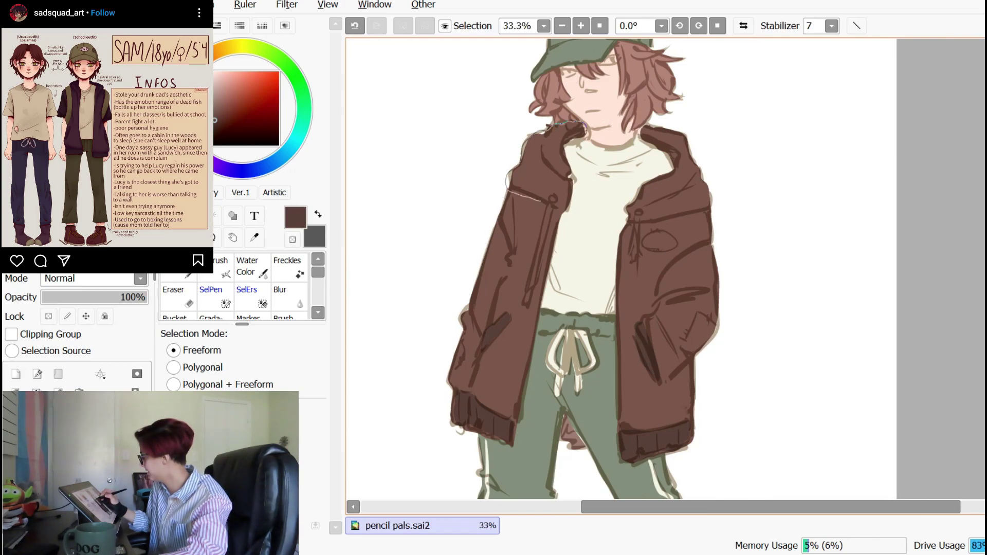
- Fill the jacket's hood, zipper strip and hanging zipper pull with dark brown
{"action": "left_click_drag", "start_coordinate": [541, 201], "coordinate": [586, 136]}
{"action": "key", "text": "ctrl+f"}
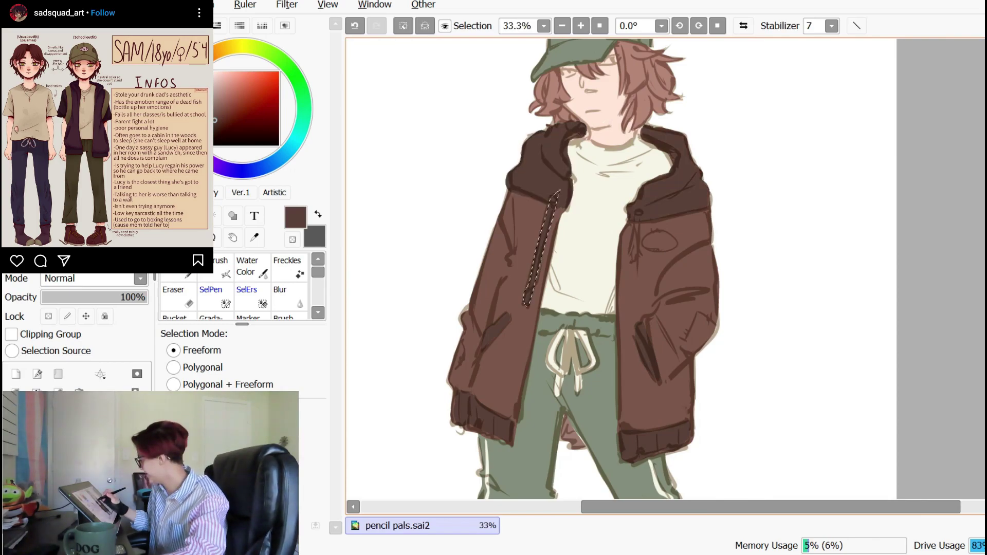
{"action": "key", "text": "ctrl+d"}
{"action": "left_click_drag", "start_coordinate": [636, 235], "coordinate": [637, 217]}
{"action": "key", "text": "ctrl+f"}
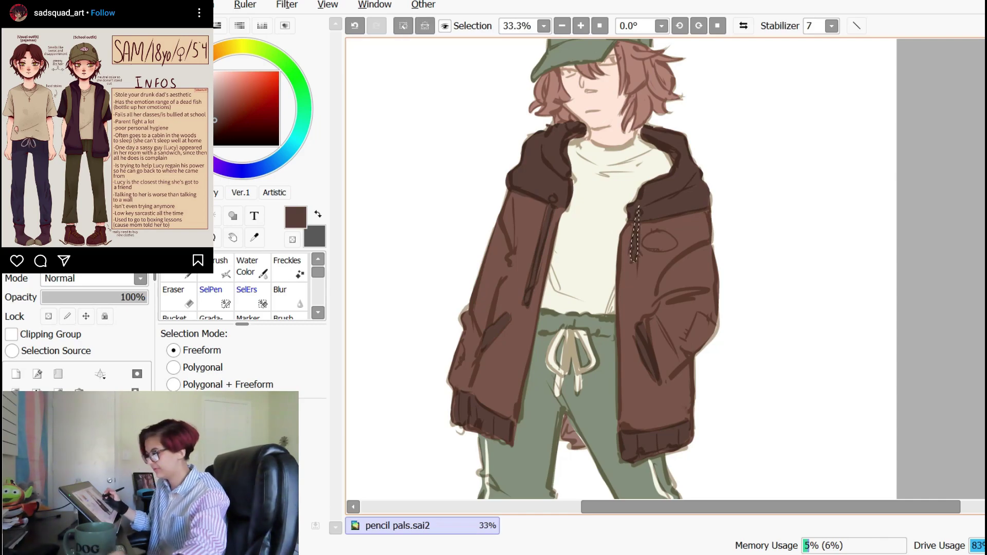
{"action": "key", "text": "ctrl+d"}
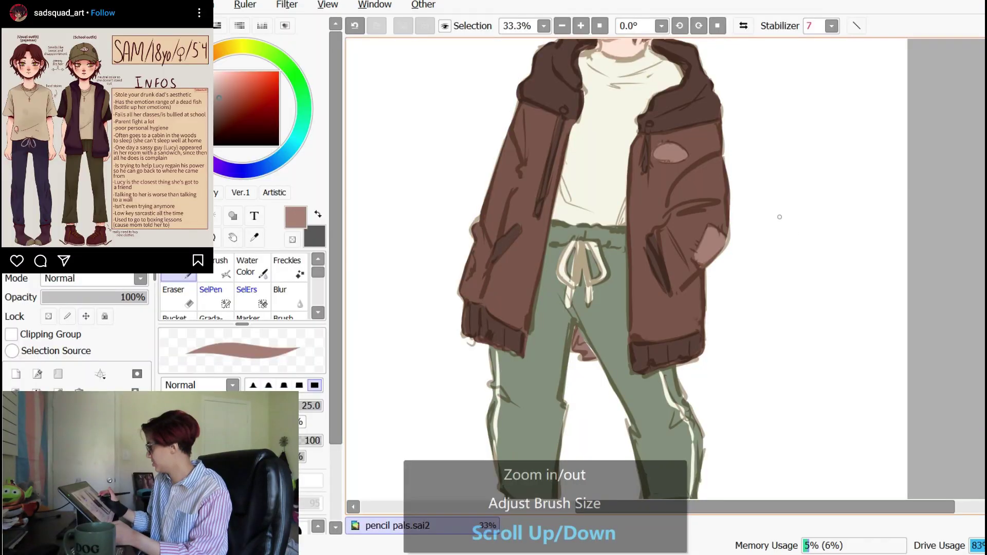
{"action": "scroll", "coordinate": [724, 456], "scroll_direction": "up", "scroll_amount": 5}
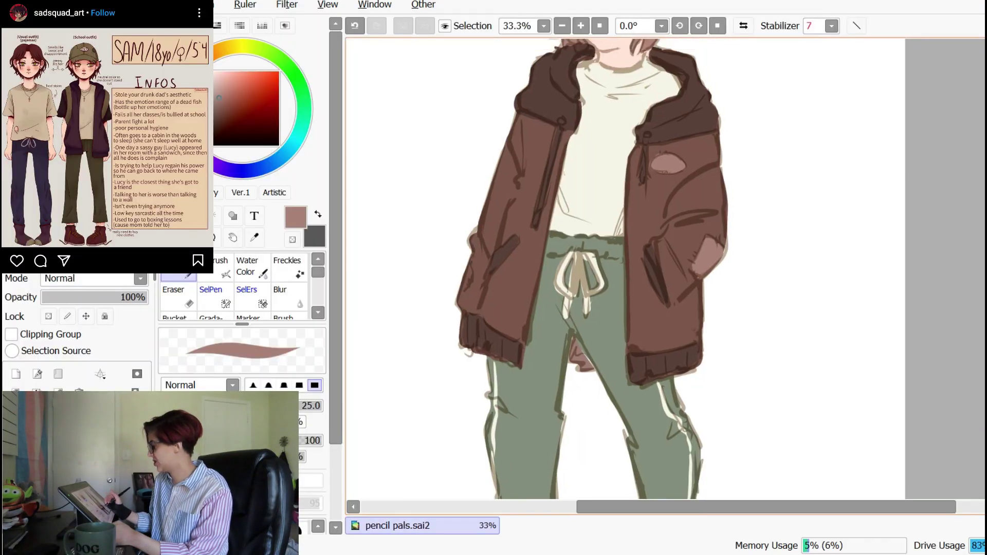
{"action": "scroll", "coordinate": [721, 441], "scroll_direction": "down", "scroll_amount": 5}
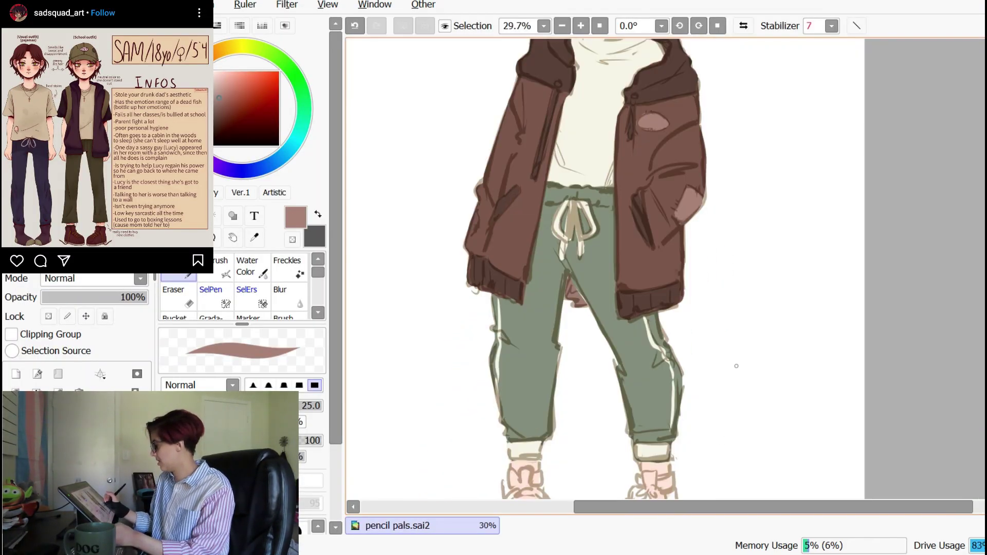
{"action": "scroll", "coordinate": [736, 366], "scroll_direction": "up", "scroll_amount": 3}
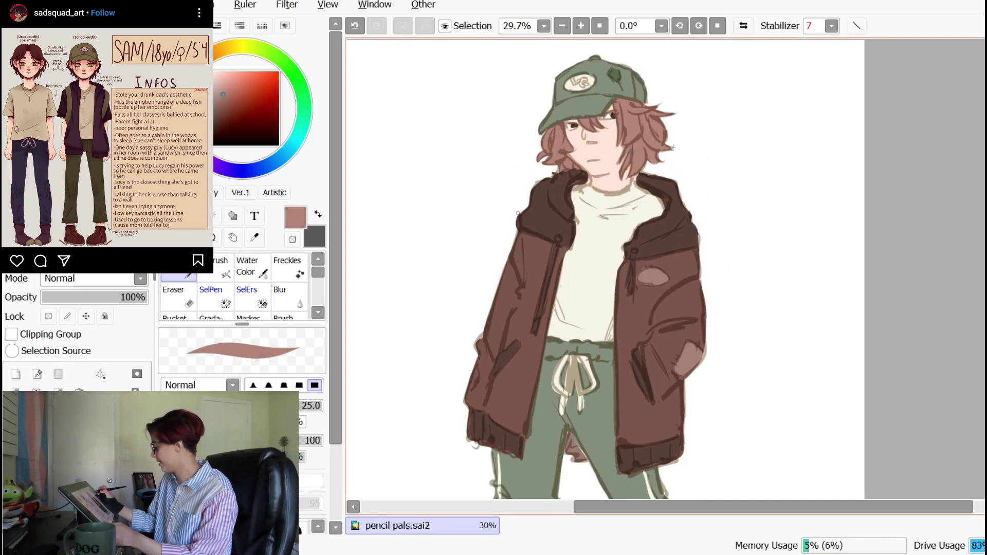
{"action": "scroll", "coordinate": [630, 370], "scroll_direction": "down", "scroll_amount": 4}
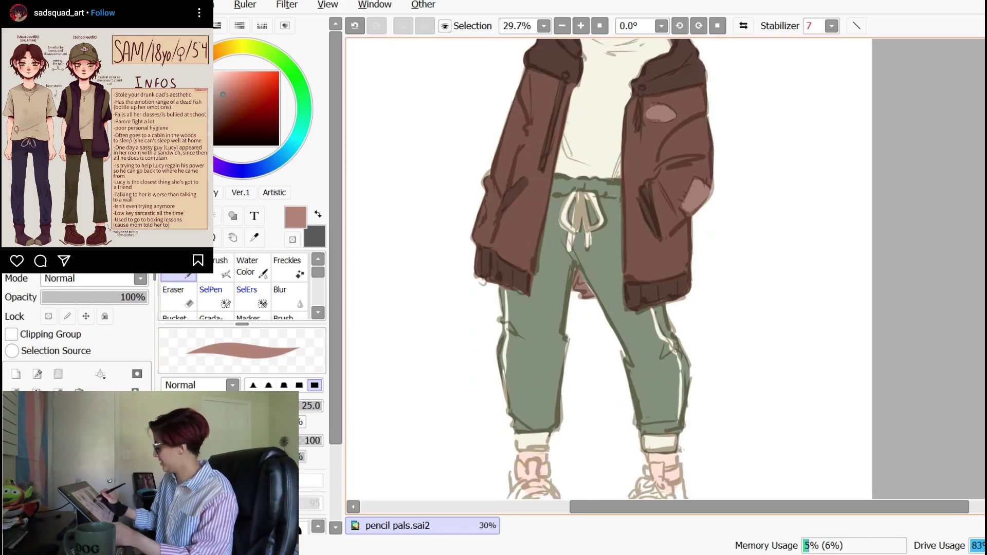
{"action": "scroll", "coordinate": [631, 370], "scroll_direction": "down", "scroll_amount": 3}
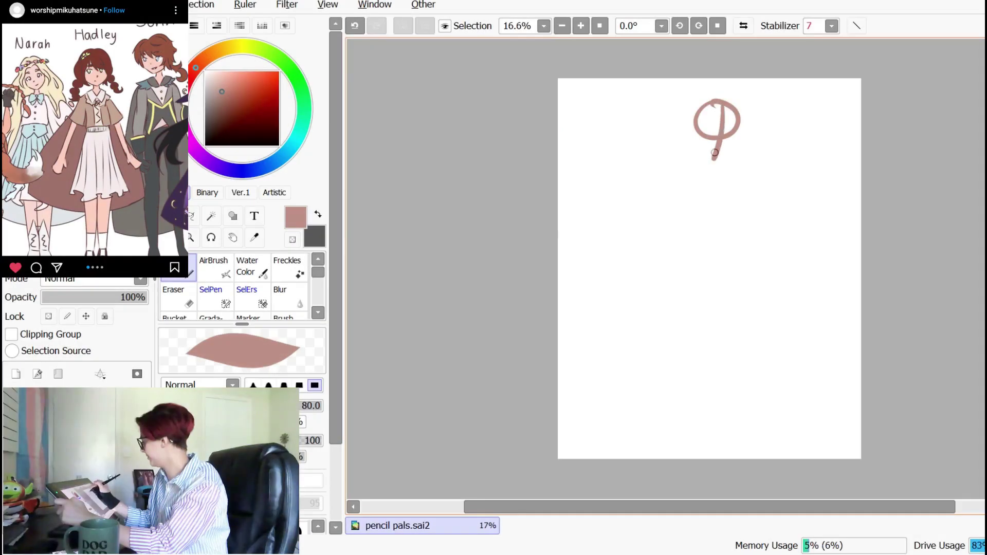
- Rough in the new character's round head and jaw with broad strokes, erasing stray lines
{"action": "mouse_move", "coordinate": [700, 119]}
{"action": "left_mouse_down"}
{"action": "mouse_move", "coordinate": [733, 133]}
{"action": "mouse_move", "coordinate": [720, 128]}
{"action": "mouse_move", "coordinate": [730, 135]}
{"action": "mouse_move", "coordinate": [725, 148]}
{"action": "mouse_move", "coordinate": [699, 126]}
{"action": "mouse_move", "coordinate": [717, 152]}
{"action": "mouse_move", "coordinate": [707, 148]}
{"action": "mouse_move", "coordinate": [692, 125]}
{"action": "left_mouse_up"}
{"action": "key", "text": "e"}
{"action": "key", "text": "n"}
{"action": "left_click_drag", "start_coordinate": [697, 132], "coordinate": [710, 153]}
{"action": "mouse_move", "coordinate": [725, 102]}
{"action": "left_mouse_down"}
{"action": "mouse_move", "coordinate": [712, 98]}
{"action": "mouse_move", "coordinate": [691, 134]}
{"action": "left_mouse_up"}
{"action": "key", "text": "ctrl+z"}
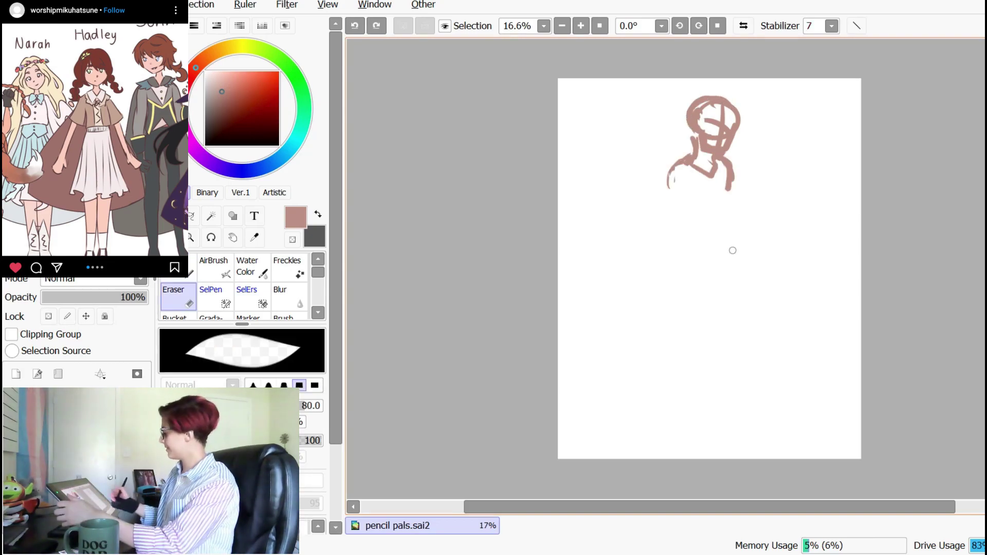
- Sketch the rough chest outline below the shoulders, redrawing and erasing strokes to refine its shape
{"action": "key", "text": "n"}
{"action": "left_click_drag", "start_coordinate": [670, 186], "coordinate": [729, 211]}
{"action": "key", "text": "ctrl+z"}
{"action": "left_click_drag", "start_coordinate": [673, 185], "coordinate": [730, 200]}
{"action": "key", "text": "e"}
{"action": "mouse_move", "coordinate": [671, 196]}
{"action": "left_mouse_down"}
{"action": "mouse_move", "coordinate": [706, 221]}
{"action": "mouse_move", "coordinate": [695, 213]}
{"action": "mouse_move", "coordinate": [724, 216]}
{"action": "mouse_move", "coordinate": [717, 187]}
{"action": "mouse_move", "coordinate": [729, 183]}
{"action": "mouse_move", "coordinate": [728, 206]}
{"action": "left_mouse_up"}
{"action": "key", "text": "n"}
{"action": "key", "text": "ctrl+z"}
{"action": "key", "text": "e"}
{"action": "key", "text": "n"}
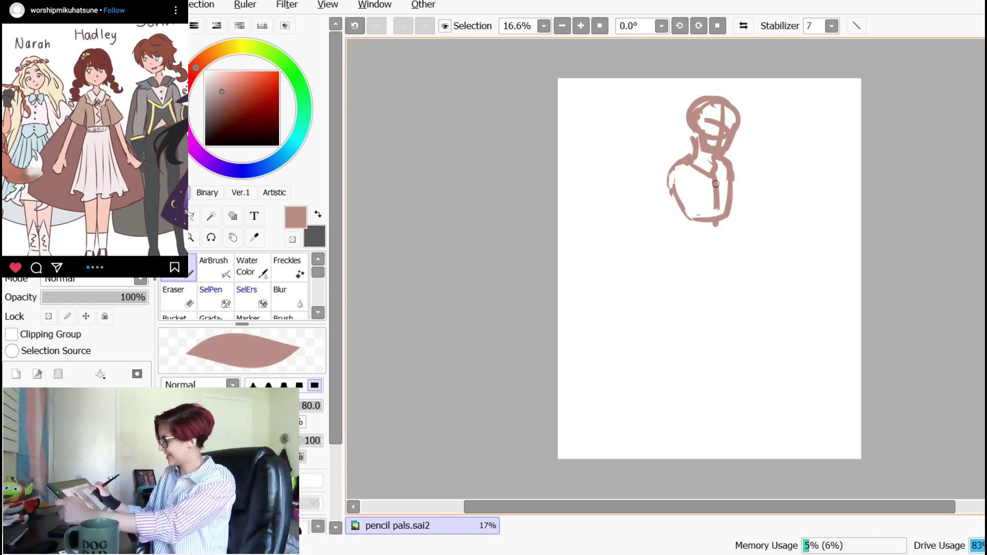
- Rough in the outer arm beside the torso, trying out the hip line and erasing stray parts
{"action": "mouse_move", "coordinate": [717, 189]}
{"action": "left_mouse_down"}
{"action": "mouse_move", "coordinate": [718, 222]}
{"action": "mouse_move", "coordinate": [739, 189]}
{"action": "mouse_move", "coordinate": [734, 178]}
{"action": "mouse_move", "coordinate": [730, 216]}
{"action": "left_mouse_up"}
{"action": "key", "text": "ctrl+z"}
{"action": "key", "text": "e"}
{"action": "key", "text": "n"}
{"action": "left_click_drag", "start_coordinate": [734, 178], "coordinate": [736, 216]}
{"action": "mouse_move", "coordinate": [696, 230]}
{"action": "left_mouse_down"}
{"action": "mouse_move", "coordinate": [708, 249]}
{"action": "mouse_move", "coordinate": [734, 241]}
{"action": "mouse_move", "coordinate": [695, 246]}
{"action": "mouse_move", "coordinate": [682, 223]}
{"action": "mouse_move", "coordinate": [665, 274]}
{"action": "left_mouse_up"}
{"action": "key", "text": "ctrl+z"}
{"action": "key", "text": "ctrl+z"}
{"action": "key", "text": "e"}
{"action": "key", "text": "n"}
{"action": "key", "text": "e"}
{"action": "left_click_drag", "start_coordinate": [674, 212], "coordinate": [669, 255]}
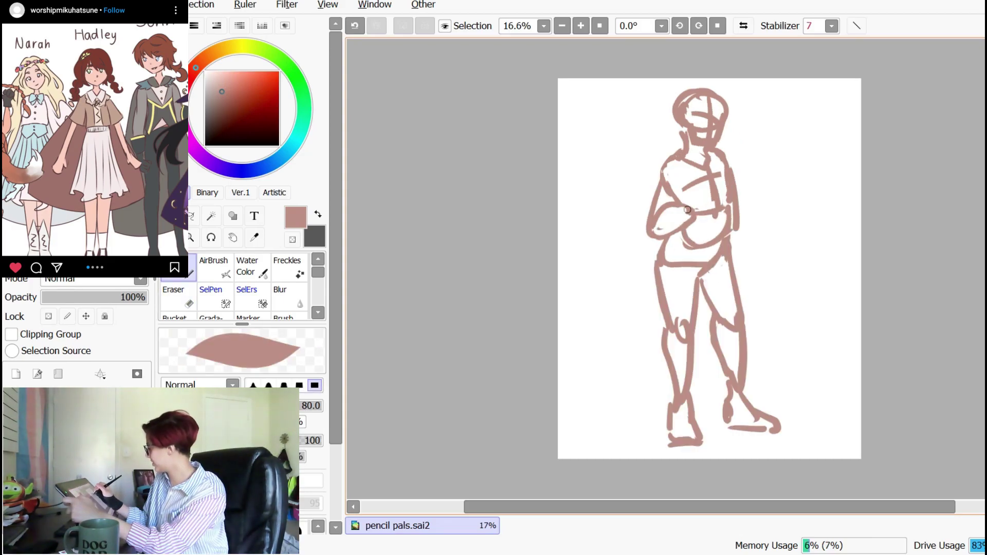
- Rough in the hands and wrists of the folded arms in front of the waist, cleaning up overlapping strokes
{"action": "left_click_drag", "start_coordinate": [684, 205], "coordinate": [711, 192]}
{"action": "mouse_move", "coordinate": [693, 222]}
{"action": "left_mouse_down"}
{"action": "mouse_move", "coordinate": [722, 212]}
{"action": "mouse_move", "coordinate": [711, 212]}
{"action": "mouse_move", "coordinate": [705, 236]}
{"action": "mouse_move", "coordinate": [724, 215]}
{"action": "mouse_move", "coordinate": [736, 242]}
{"action": "mouse_move", "coordinate": [712, 226]}
{"action": "left_mouse_up"}
{"action": "key", "text": "e"}
{"action": "key", "text": "n"}
{"action": "key", "text": "e"}
{"action": "key", "text": "n"}
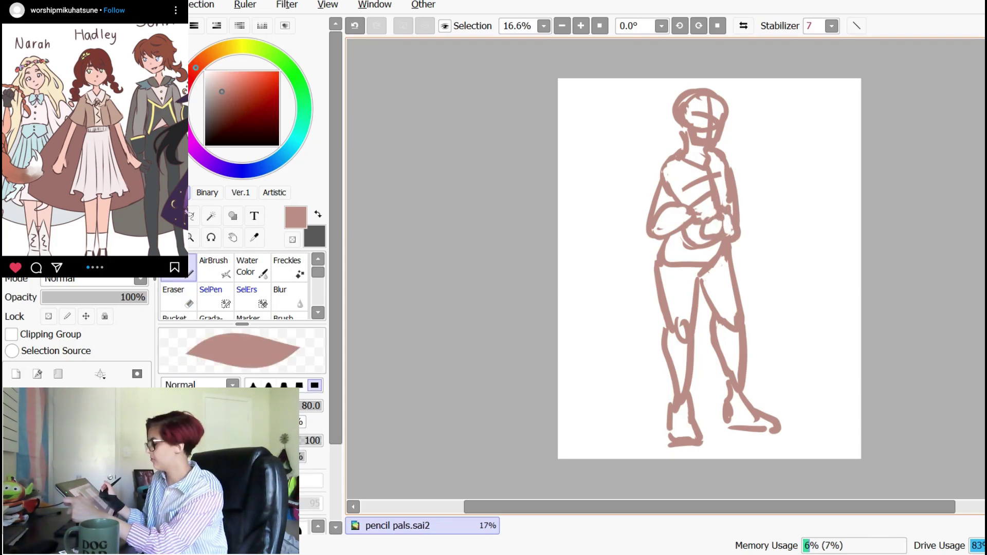
{"action": "key", "text": "e"}
{"action": "key", "text": "n"}
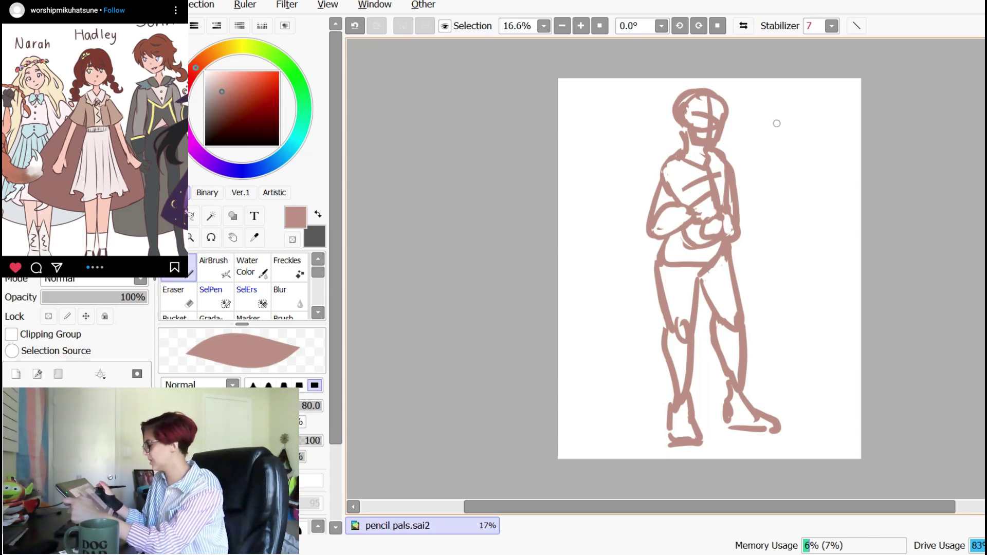
- Lower the rough pose layer's opacity to 10% and add a new layer for the refined sketch
{"action": "left_click", "coordinate": [65, 297]}
{"action": "left_click", "coordinate": [57, 297]}
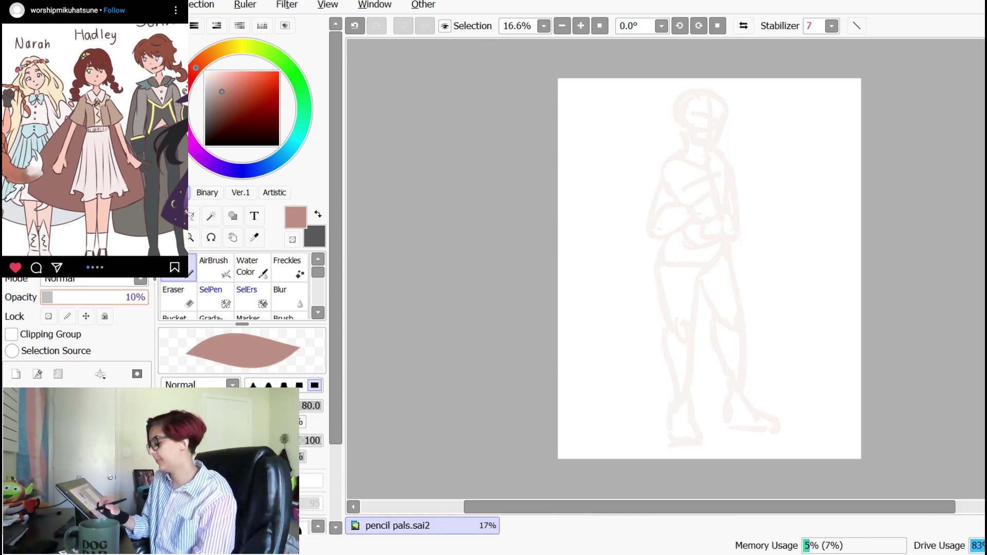
{"action": "left_click", "coordinate": [16, 374]}
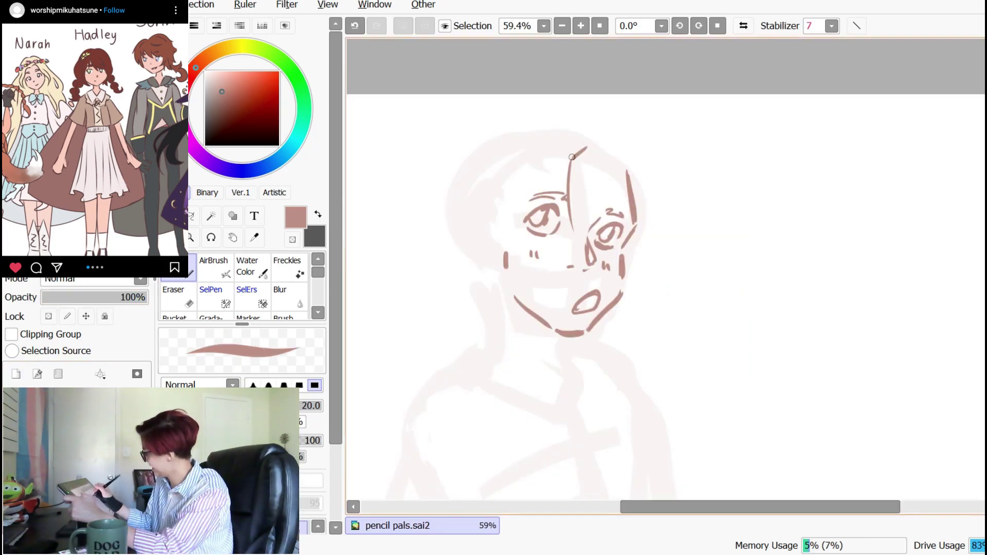
{"action": "mouse_move", "coordinate": [571, 157]}
{"action": "left_mouse_down"}
{"action": "mouse_move", "coordinate": [581, 222]}
{"action": "mouse_move", "coordinate": [589, 144]}
{"action": "mouse_move", "coordinate": [571, 174]}
{"action": "left_mouse_up"}
{"action": "key", "text": "ctrl+z"}
{"action": "key", "text": "ctrl+z"}
{"action": "key", "text": "ctrl+z"}
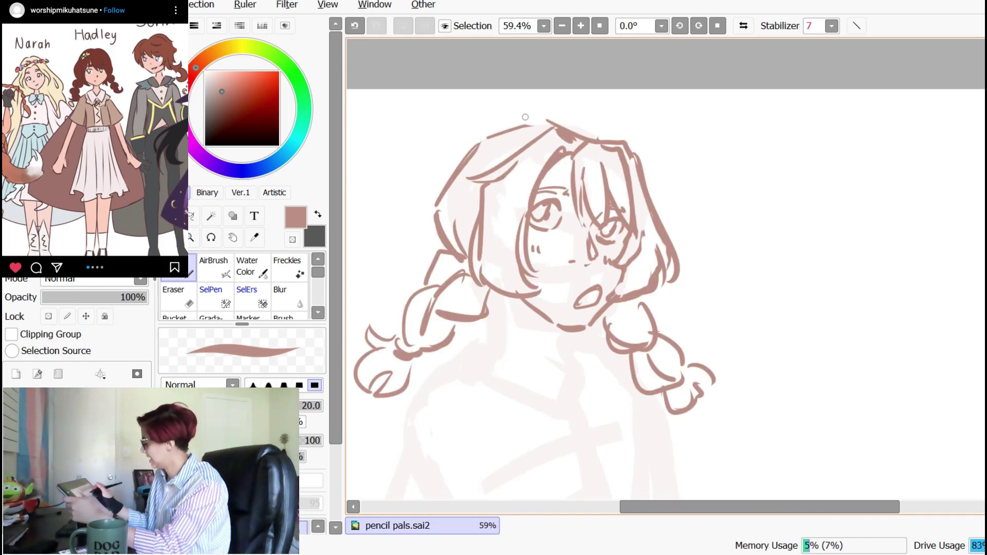
{"action": "left_click_drag", "start_coordinate": [477, 140], "coordinate": [466, 195]}
{"action": "left_click_drag", "start_coordinate": [472, 160], "coordinate": [467, 207]}
{"action": "key", "text": "e"}
{"action": "mouse_move", "coordinate": [478, 140]}
{"action": "left_mouse_down"}
{"action": "mouse_move", "coordinate": [472, 193]}
{"action": "mouse_move", "coordinate": [461, 189]}
{"action": "mouse_move", "coordinate": [472, 204]}
{"action": "left_mouse_up"}
{"action": "key", "text": "ctrl+z"}
{"action": "key", "text": "ctrl+z"}
{"action": "key", "text": "n"}
{"action": "key", "text": "ctrl+z"}
- Draw a leafy ornament on the swept-back side of the hair, erasing the hair lines beneath it, and save the drawing
{"action": "key", "text": "e"}
{"action": "key", "text": "n"}
{"action": "key", "text": "e"}
{"action": "left_click_drag", "start_coordinate": [469, 163], "coordinate": [471, 203]}
{"action": "mouse_move", "coordinate": [492, 134]}
{"action": "left_mouse_down"}
{"action": "mouse_move", "coordinate": [483, 167]}
{"action": "mouse_move", "coordinate": [484, 135]}
{"action": "mouse_move", "coordinate": [495, 133]}
{"action": "mouse_move", "coordinate": [500, 157]}
{"action": "left_mouse_up"}
{"action": "key", "text": "n"}
{"action": "left_click_drag", "start_coordinate": [480, 142], "coordinate": [475, 176]}
{"action": "mouse_move", "coordinate": [478, 184]}
{"action": "left_mouse_down"}
{"action": "mouse_move", "coordinate": [478, 205]}
{"action": "mouse_move", "coordinate": [468, 192]}
{"action": "mouse_move", "coordinate": [478, 204]}
{"action": "left_mouse_up"}
{"action": "key", "text": "ctrl+z"}
{"action": "left_click_drag", "start_coordinate": [497, 156], "coordinate": [490, 167]}
{"action": "key", "text": "ctrl+s"}
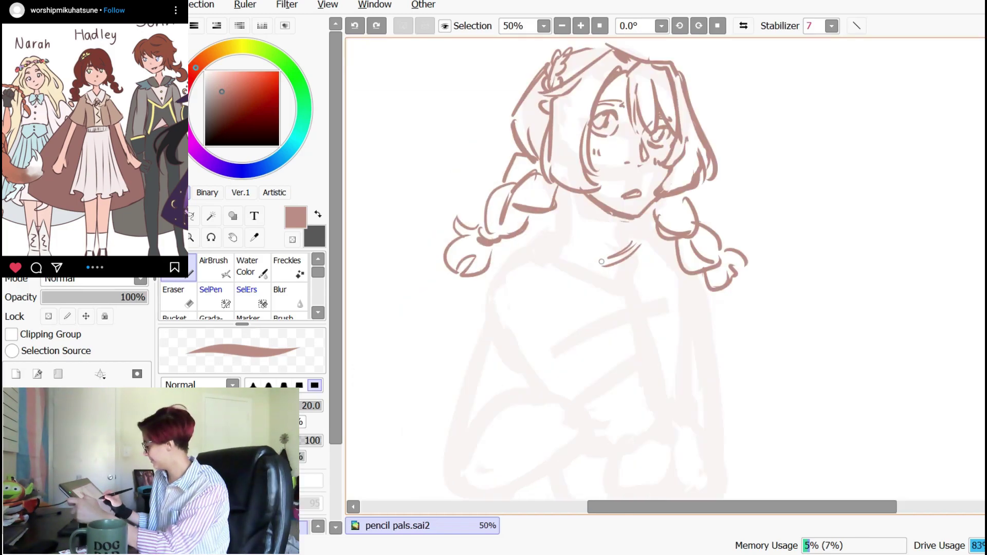
- Draw a leafy brooch at the base of the neck, alternating short strokes with erasing to shape its leaves
{"action": "mouse_move", "coordinate": [639, 242]}
{"action": "left_mouse_down"}
{"action": "mouse_move", "coordinate": [599, 256]}
{"action": "mouse_move", "coordinate": [619, 265]}
{"action": "mouse_move", "coordinate": [650, 246]}
{"action": "mouse_move", "coordinate": [636, 260]}
{"action": "mouse_move", "coordinate": [647, 244]}
{"action": "mouse_move", "coordinate": [599, 256]}
{"action": "mouse_move", "coordinate": [645, 240]}
{"action": "mouse_move", "coordinate": [595, 258]}
{"action": "mouse_move", "coordinate": [648, 239]}
{"action": "mouse_move", "coordinate": [635, 251]}
{"action": "mouse_move", "coordinate": [651, 239]}
{"action": "left_mouse_up"}
{"action": "key", "text": "e"}
{"action": "key", "text": "n"}
{"action": "key", "text": "ctrl+z"}
{"action": "key", "text": "e"}
{"action": "key", "text": "n"}
{"action": "key", "text": "e"}
{"action": "key", "text": "n"}
{"action": "key", "text": "e"}
{"action": "key", "text": "n"}
- Draw the cape's neckline and shoulder edge, with fold lines radiating from the leafy brooch across the chest
{"action": "left_click_drag", "start_coordinate": [539, 225], "coordinate": [611, 246]}
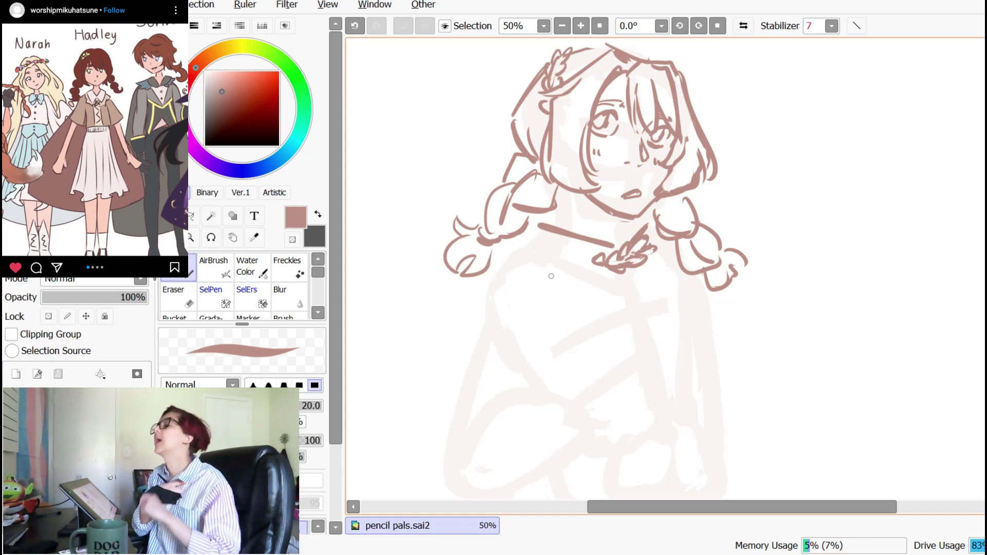
{"action": "key", "text": "ctrl+z"}
{"action": "left_click_drag", "start_coordinate": [549, 260], "coordinate": [614, 254]}
{"action": "left_click_drag", "start_coordinate": [540, 297], "coordinate": [608, 271]}
{"action": "mouse_move", "coordinate": [540, 222]}
{"action": "left_mouse_down"}
{"action": "mouse_move", "coordinate": [504, 237]}
{"action": "mouse_move", "coordinate": [482, 270]}
{"action": "left_mouse_up"}
{"action": "key", "text": "ctrl+z"}
{"action": "key", "text": "e"}
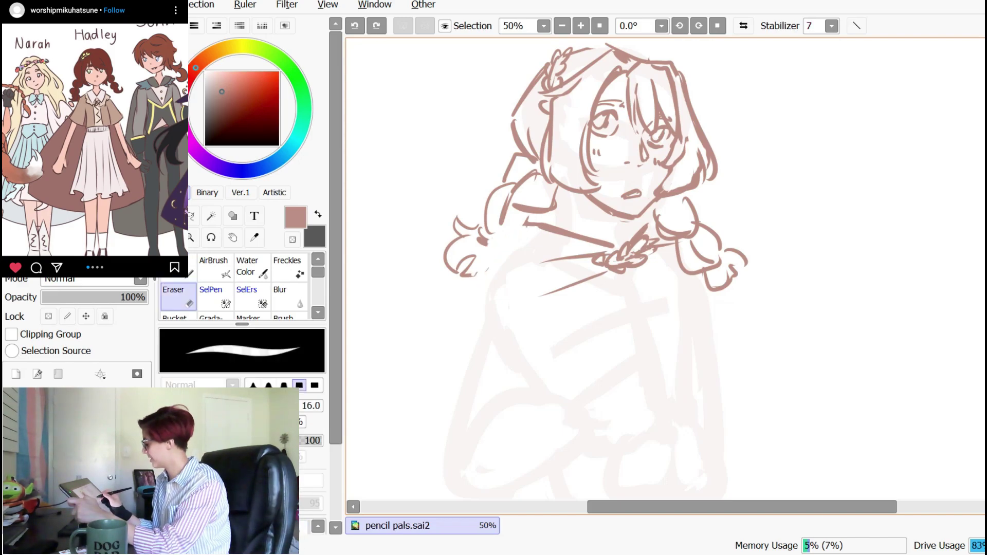
{"action": "key", "text": "ctrl+z"}
{"action": "key", "text": "n"}
{"action": "mouse_move", "coordinate": [519, 224]}
{"action": "left_mouse_down"}
{"action": "mouse_move", "coordinate": [476, 307]}
{"action": "mouse_move", "coordinate": [550, 288]}
{"action": "left_mouse_up"}
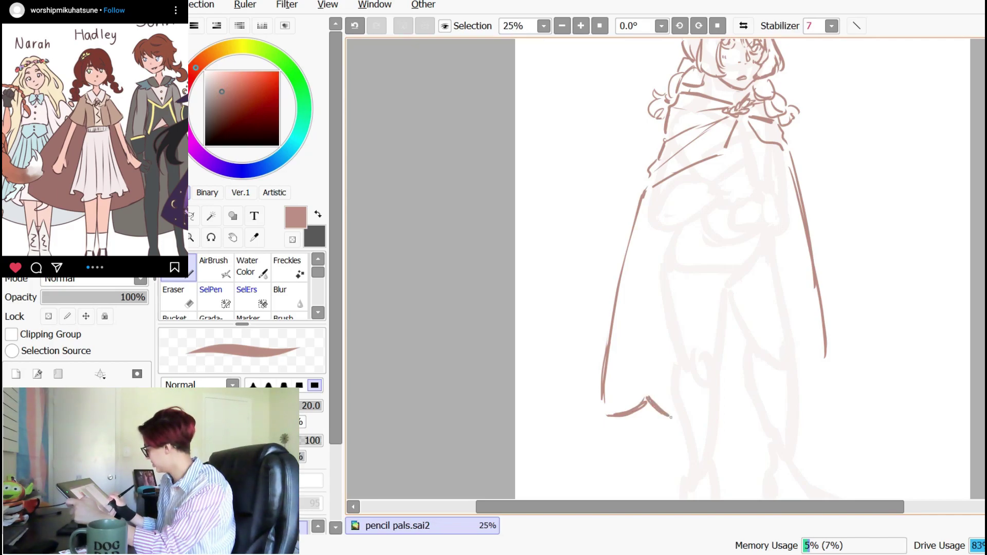
- Draw the cape's scalloped hem around the lower legs and redraw the long side edge running down to it
{"action": "left_click_drag", "start_coordinate": [716, 398], "coordinate": [758, 411]}
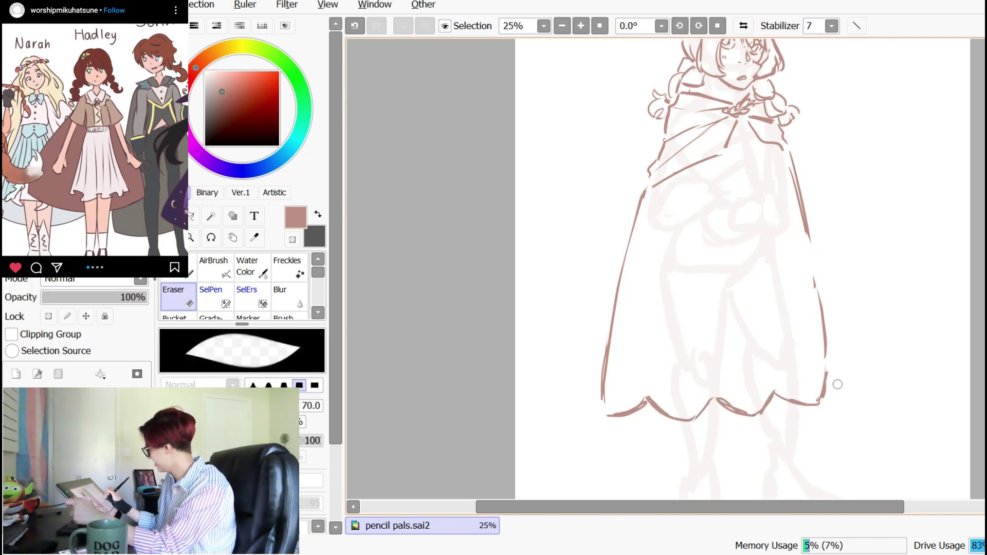
{"action": "mouse_move", "coordinate": [826, 357]}
{"action": "left_mouse_down"}
{"action": "mouse_move", "coordinate": [815, 252]}
{"action": "mouse_move", "coordinate": [828, 379]}
{"action": "left_mouse_up"}
{"action": "key", "text": "n"}
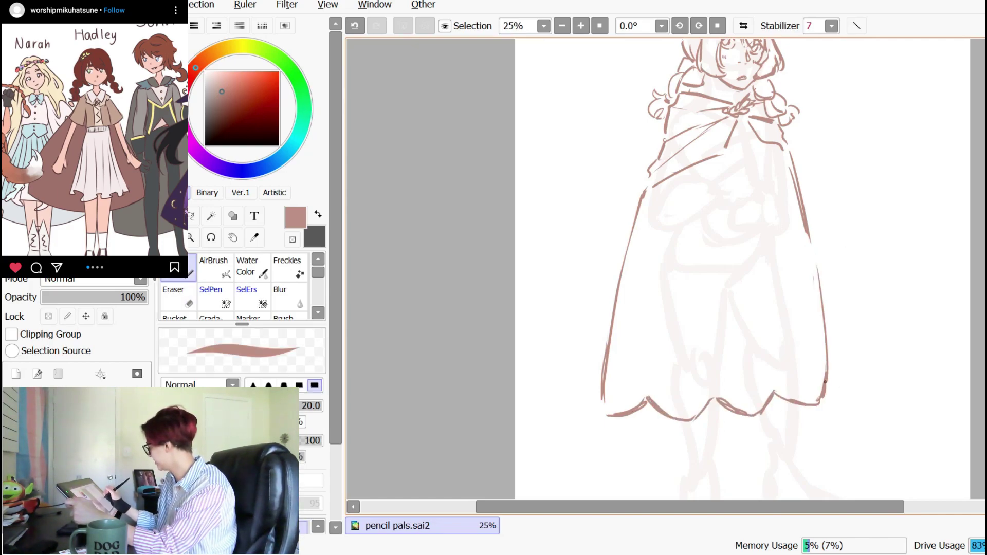
{"action": "left_click_drag", "start_coordinate": [822, 283], "coordinate": [828, 327]}
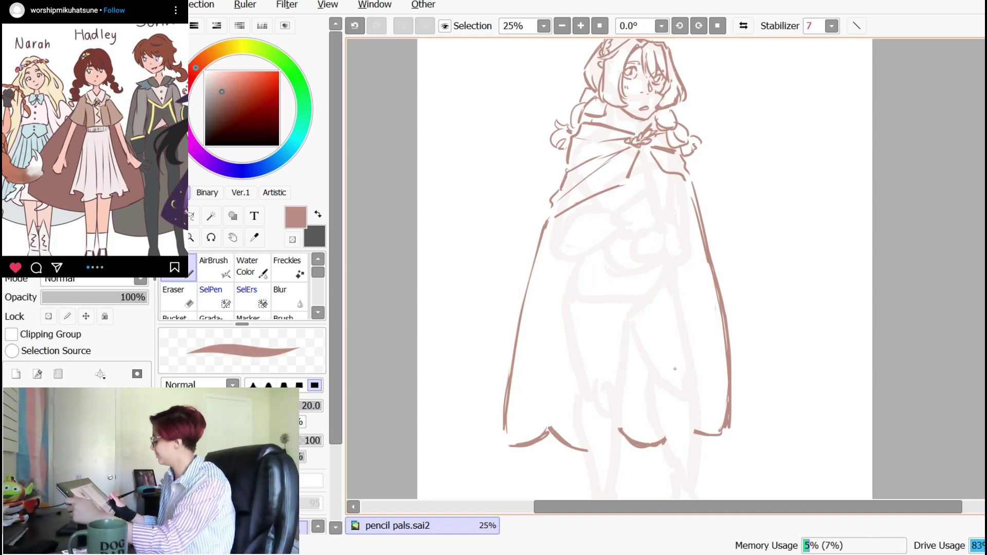
- Rework the scallops of the cape's hem, erasing the curves that cross the legs and reshaping the middle one
{"action": "key", "text": "e"}
{"action": "key", "text": "n"}
{"action": "left_click_drag", "start_coordinate": [614, 437], "coordinate": [662, 427]}
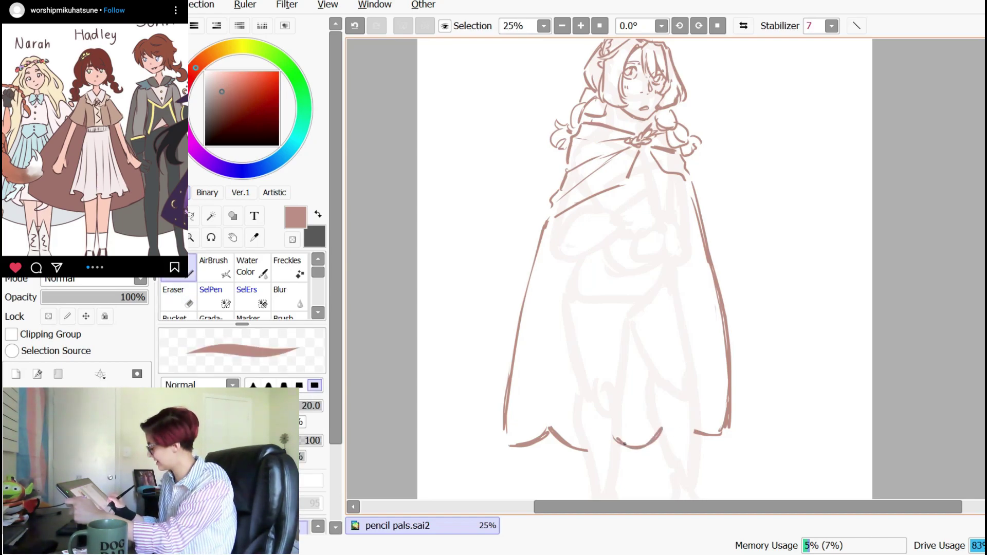
{"action": "key", "text": "e"}
{"action": "key", "text": "n"}
{"action": "left_click_drag", "start_coordinate": [581, 451], "coordinate": [592, 447]}
{"action": "left_click_drag", "start_coordinate": [701, 432], "coordinate": [725, 429]}
{"action": "key", "text": "e"}
{"action": "key", "text": "n"}
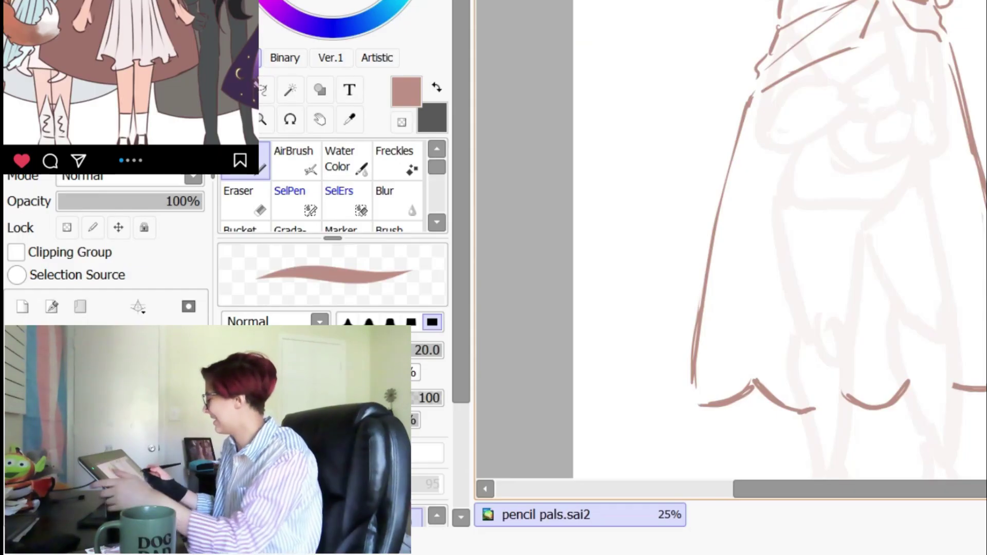
{"action": "key", "text": "e"}
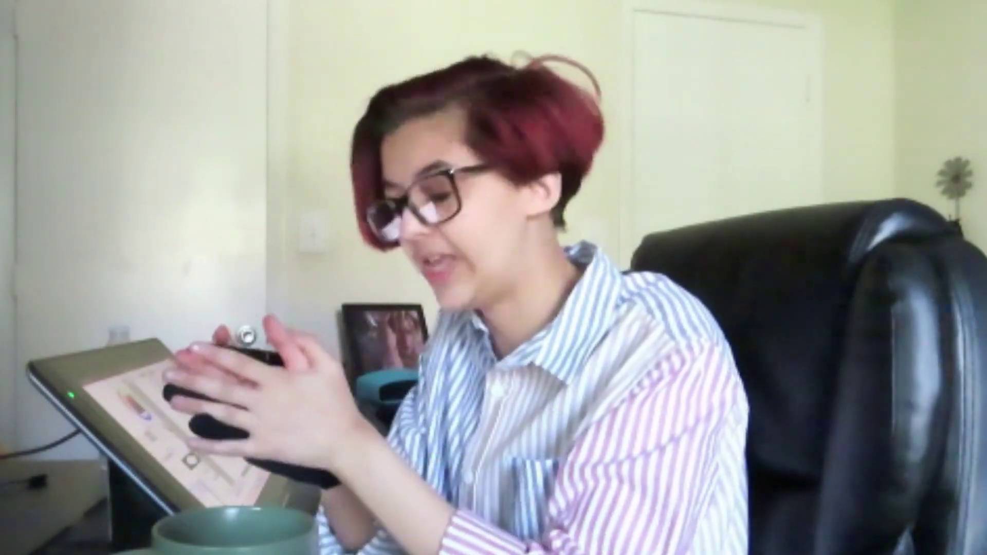
- Set the brush size to 25 and refine the leaves of the brooch at the neck
{"action": "mouse_move", "coordinate": [587, 213]}
{"action": "left_mouse_down"}
{"action": "mouse_move", "coordinate": [562, 187]}
{"action": "mouse_move", "coordinate": [566, 205]}
{"action": "left_mouse_up"}
{"action": "key", "text": "ctrl+z"}
{"action": "key", "text": "e"}
{"action": "key", "text": "n"}
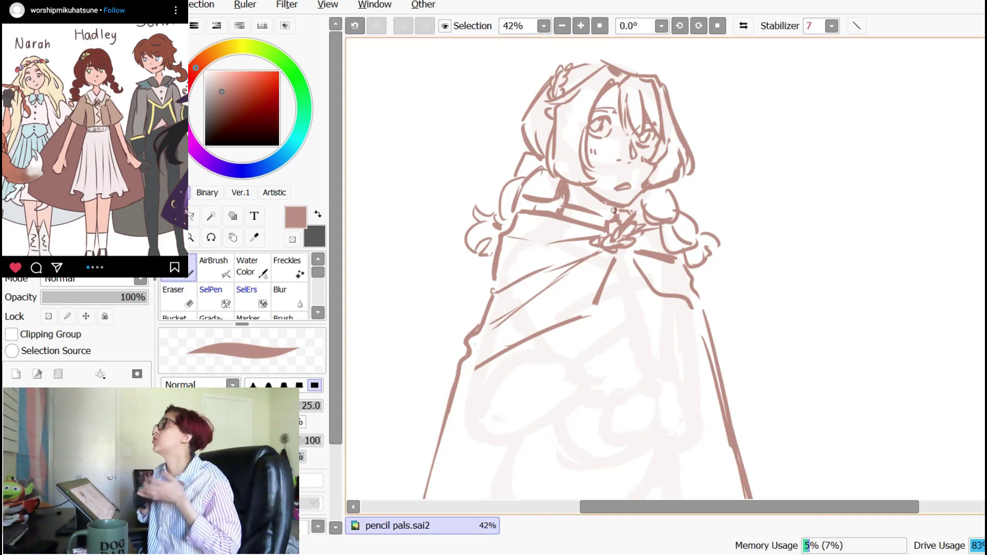
- Thicken the cape's long outer edges and add fold lines just inside them
{"action": "left_click_drag", "start_coordinate": [614, 211], "coordinate": [611, 118]}
{"action": "mouse_move", "coordinate": [470, 281]}
{"action": "left_mouse_down"}
{"action": "mouse_move", "coordinate": [425, 498]}
{"action": "mouse_move", "coordinate": [468, 278]}
{"action": "left_mouse_up"}
{"action": "key", "text": "ctrl+z"}
{"action": "key", "text": "ctrl+z"}
{"action": "key", "text": "ctrl+z"}
{"action": "key", "text": "e"}
{"action": "key", "text": "n"}
{"action": "left_click_drag", "start_coordinate": [785, 383], "coordinate": [781, 341]}
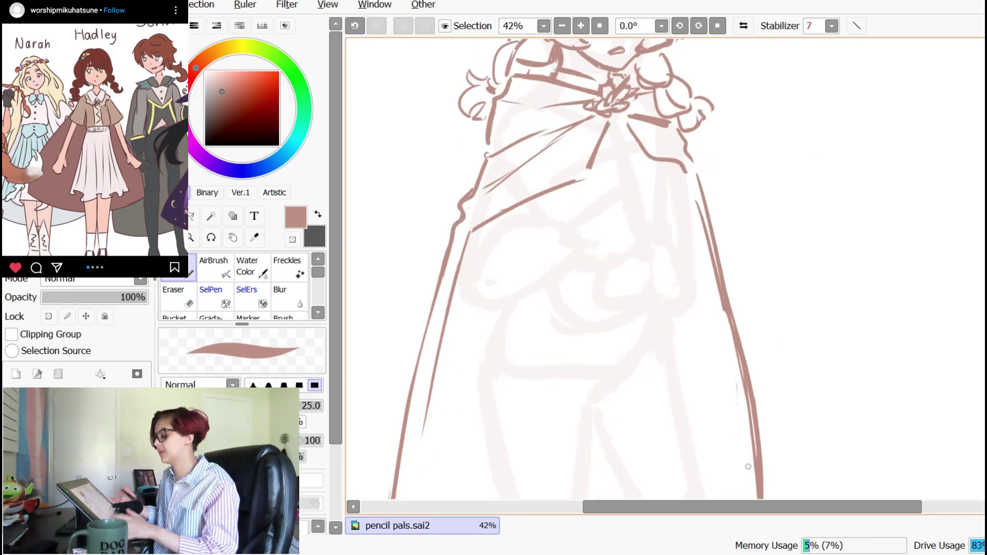
{"action": "key", "text": "ctrl+z"}
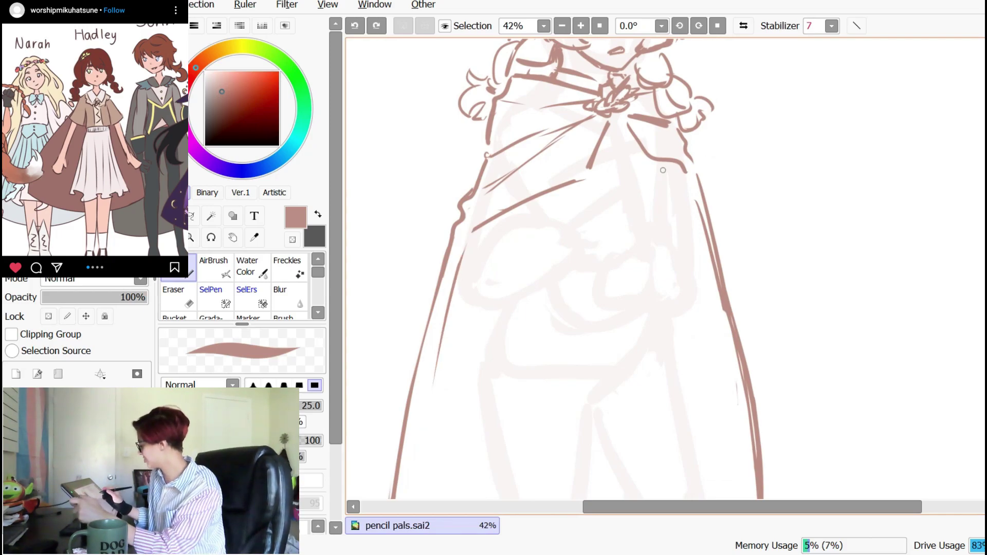
- Draw the outlines of the two overlapping hands held in front of the waist
{"action": "left_click_drag", "start_coordinate": [617, 225], "coordinate": [609, 263]}
{"action": "mouse_move", "coordinate": [619, 344]}
{"action": "left_mouse_down"}
{"action": "mouse_move", "coordinate": [653, 308]}
{"action": "mouse_move", "coordinate": [615, 350]}
{"action": "left_mouse_up"}
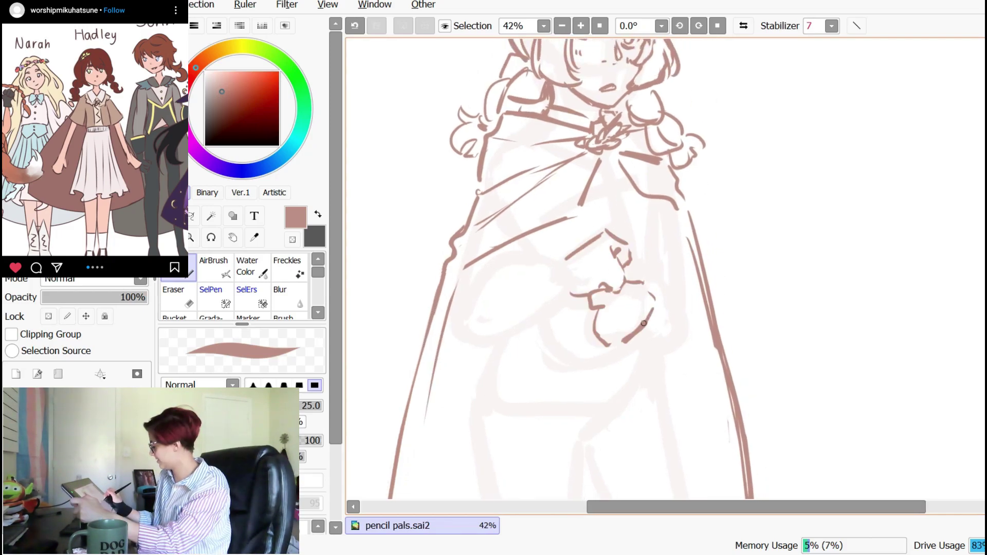
{"action": "key", "text": "e"}
{"action": "key", "text": "n"}
{"action": "key", "text": "ctrl+z"}
{"action": "mouse_move", "coordinate": [654, 304]}
{"action": "left_mouse_down"}
{"action": "mouse_move", "coordinate": [639, 334]}
{"action": "mouse_move", "coordinate": [615, 345]}
{"action": "left_mouse_up"}
{"action": "key", "text": "e"}
{"action": "key", "text": "n"}
{"action": "left_click_drag", "start_coordinate": [608, 308], "coordinate": [613, 313]}
{"action": "left_click_drag", "start_coordinate": [613, 315], "coordinate": [621, 329]}
{"action": "key", "text": "ctrl+z"}
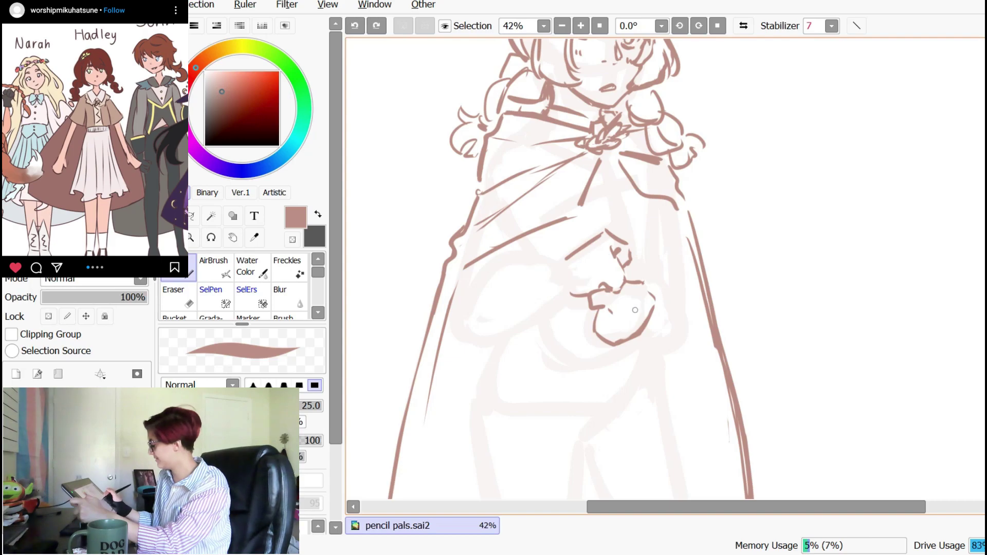
{"action": "left_click_drag", "start_coordinate": [608, 296], "coordinate": [610, 310]}
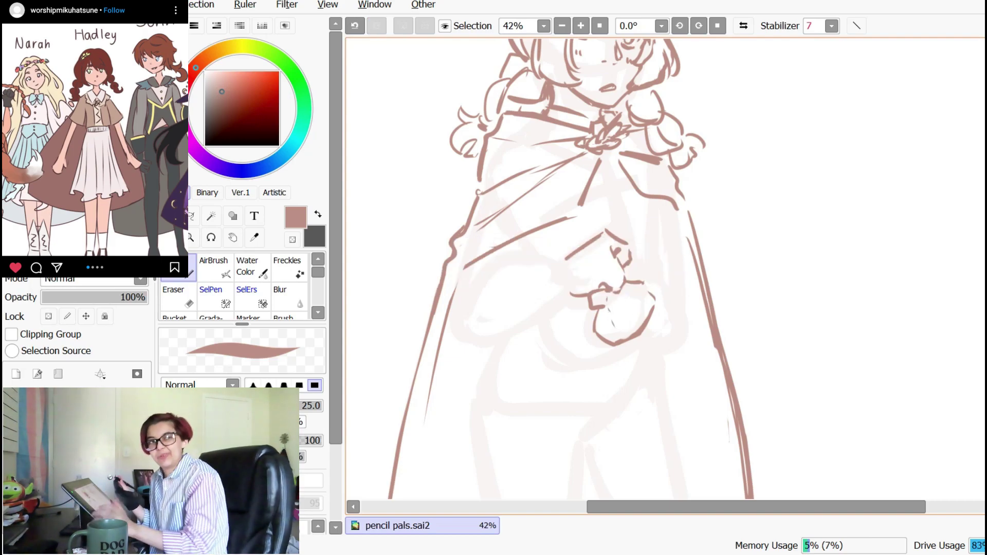
{"action": "key", "text": "ctrl+z"}
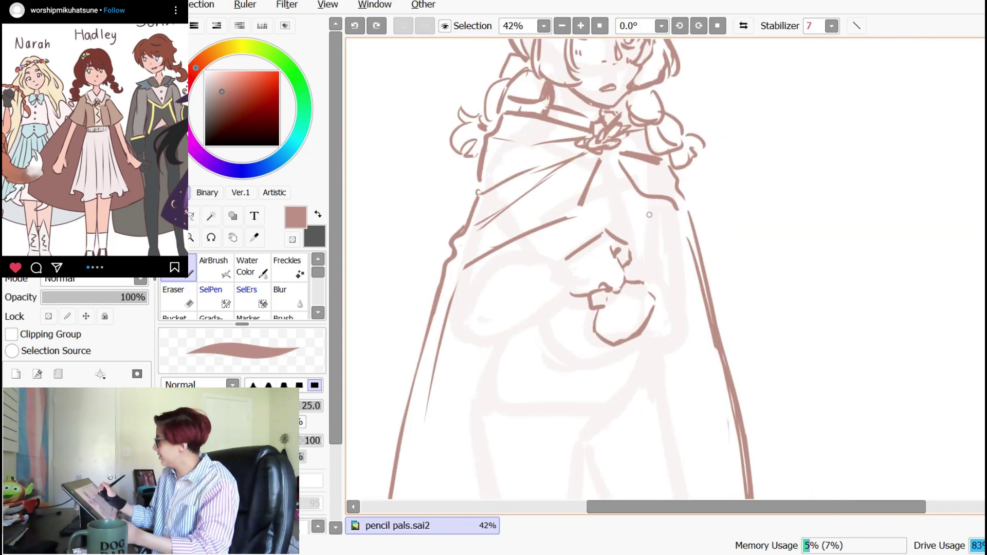
- Draw ruffled cuffs around both wrists of the folded arms
{"action": "left_click_drag", "start_coordinate": [649, 330], "coordinate": [652, 370]}
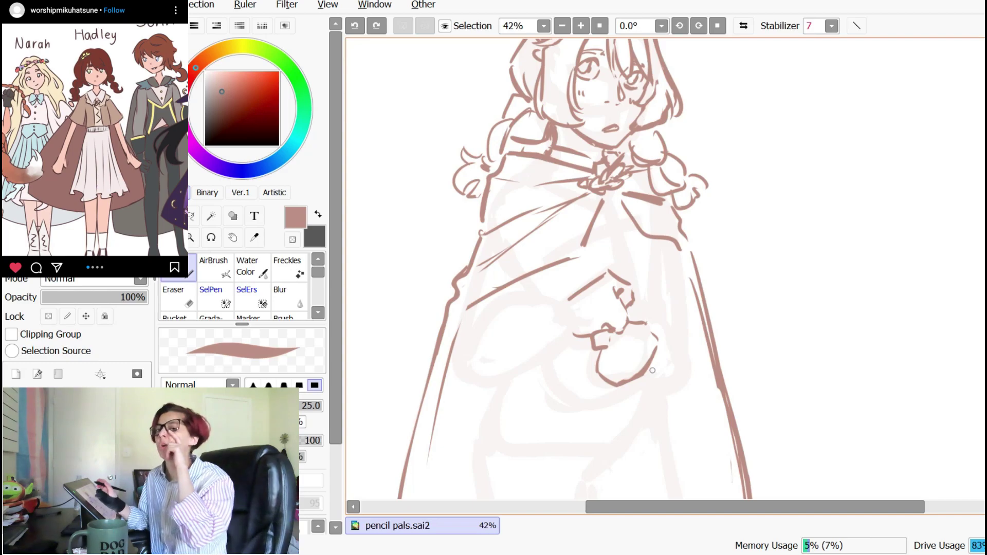
{"action": "scroll", "coordinate": [653, 370], "scroll_direction": "down", "scroll_amount": 4}
{"action": "scroll", "coordinate": [677, 174], "scroll_direction": "up", "scroll_amount": 2}
{"action": "mouse_move", "coordinate": [561, 247]}
{"action": "left_mouse_down"}
{"action": "mouse_move", "coordinate": [567, 279]}
{"action": "mouse_move", "coordinate": [536, 232]}
{"action": "mouse_move", "coordinate": [537, 255]}
{"action": "left_mouse_up"}
{"action": "key", "text": "ctrl+z"}
{"action": "mouse_move", "coordinate": [538, 257]}
{"action": "left_mouse_down"}
{"action": "mouse_move", "coordinate": [551, 302]}
{"action": "mouse_move", "coordinate": [575, 288]}
{"action": "left_mouse_up"}
{"action": "left_click_drag", "start_coordinate": [555, 238], "coordinate": [567, 239]}
{"action": "mouse_move", "coordinate": [640, 266]}
{"action": "left_mouse_down"}
{"action": "mouse_move", "coordinate": [654, 285]}
{"action": "mouse_move", "coordinate": [645, 250]}
{"action": "mouse_move", "coordinate": [674, 264]}
{"action": "left_mouse_up"}
{"action": "key", "text": "ctrl+z"}
{"action": "left_click_drag", "start_coordinate": [669, 302], "coordinate": [620, 331]}
- Draw the forearm sleeve from the bent elbow beneath the cape to the ruffled cuff
{"action": "left_click_drag", "start_coordinate": [488, 250], "coordinate": [461, 281]}
{"action": "mouse_move", "coordinate": [459, 298]}
{"action": "left_mouse_down"}
{"action": "mouse_move", "coordinate": [470, 312]}
{"action": "mouse_move", "coordinate": [514, 314]}
{"action": "mouse_move", "coordinate": [545, 295]}
{"action": "mouse_move", "coordinate": [540, 288]}
{"action": "left_mouse_up"}
{"action": "key", "text": "e"}
{"action": "key", "text": "n"}
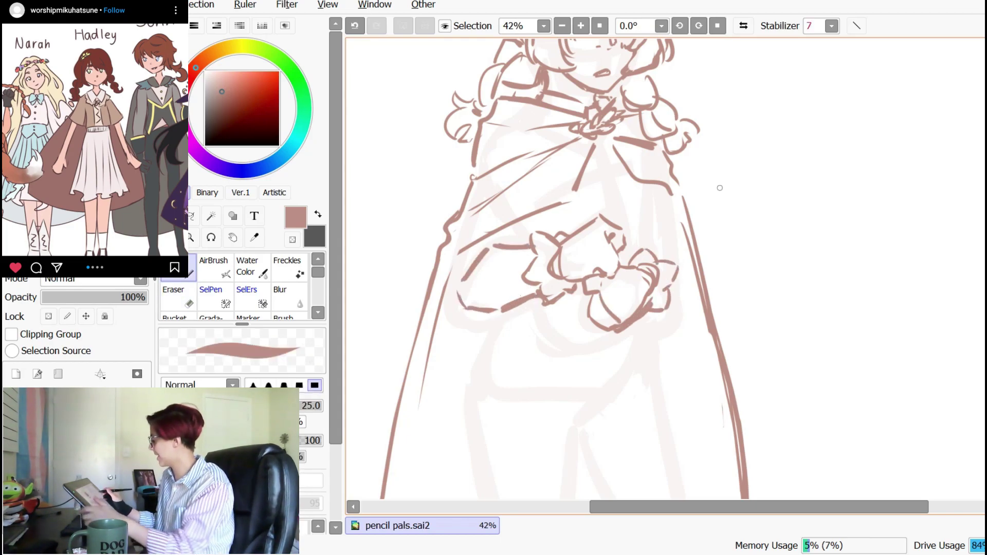
- Draw the bodice opening lines beneath the brooch, plus the collar edge and sleeve band on the opposite shoulder and arm
{"action": "left_click_drag", "start_coordinate": [714, 190], "coordinate": [695, 225]}
{"action": "left_click_drag", "start_coordinate": [635, 223], "coordinate": [637, 283]}
{"action": "key", "text": "ctrl+z"}
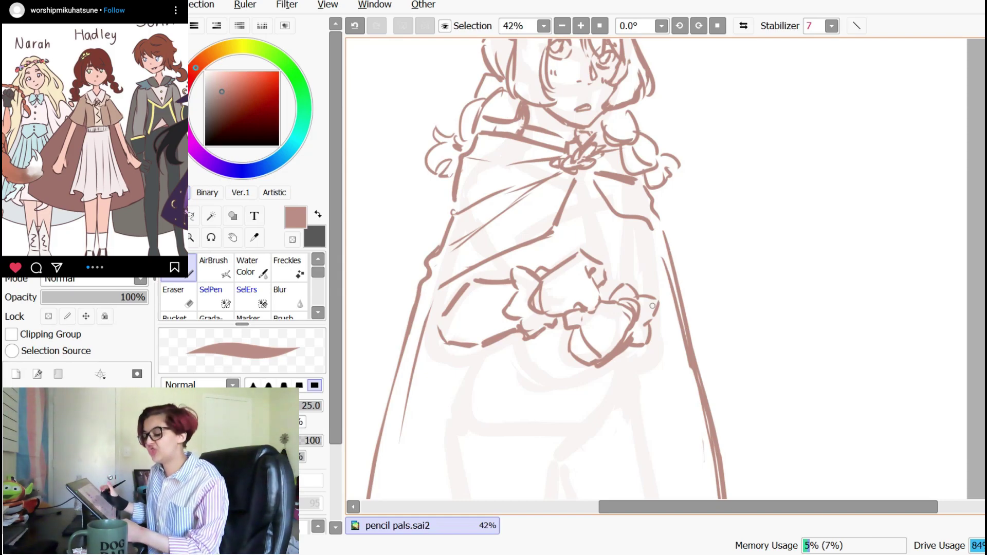
{"action": "left_click_drag", "start_coordinate": [735, 231], "coordinate": [718, 205]}
{"action": "left_click_drag", "start_coordinate": [556, 180], "coordinate": [552, 231]}
{"action": "left_click_drag", "start_coordinate": [580, 160], "coordinate": [585, 236]}
{"action": "key", "text": "ctrl+z"}
{"action": "key", "text": "ctrl+z"}
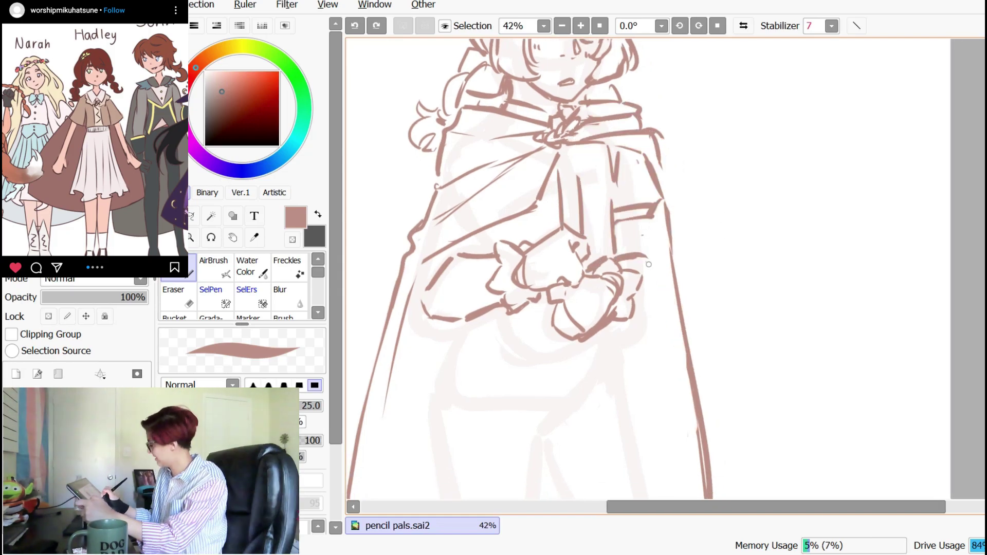
- Draw the banded arm's sleeve down to its cuff and erase stray lines at the cape's edge
{"action": "left_click_drag", "start_coordinate": [648, 261], "coordinate": [629, 308]}
{"action": "left_click_drag", "start_coordinate": [648, 229], "coordinate": [655, 286]}
{"action": "key", "text": "e"}
{"action": "left_click_drag", "start_coordinate": [654, 213], "coordinate": [648, 220]}
- Draw the bodice's curved top edge and the central strip running down to the hands
{"action": "mouse_move", "coordinate": [574, 210]}
{"action": "left_mouse_down"}
{"action": "mouse_move", "coordinate": [586, 238]}
{"action": "mouse_move", "coordinate": [569, 238]}
{"action": "left_mouse_up"}
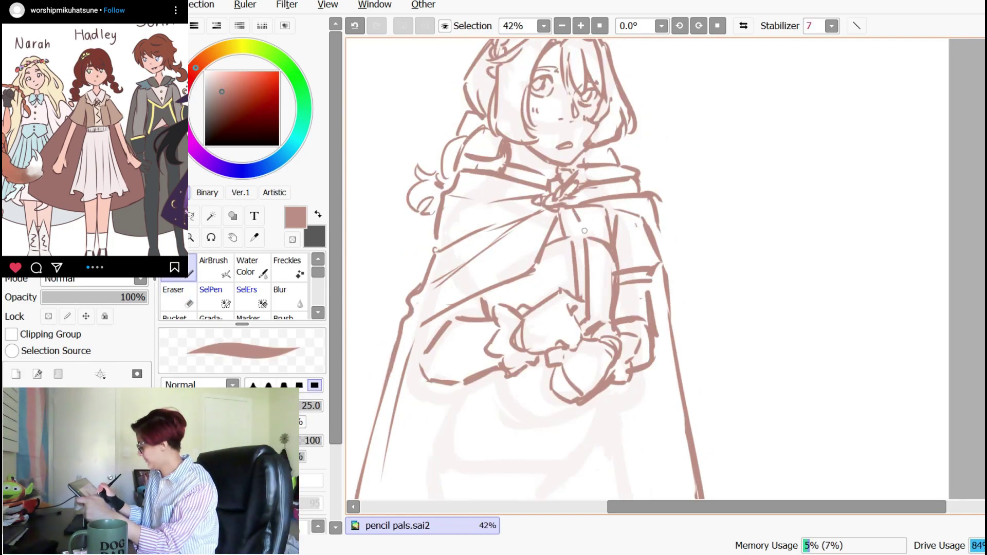
{"action": "key", "text": "ctrl+z"}
{"action": "mouse_move", "coordinate": [575, 210]}
{"action": "left_mouse_down"}
{"action": "mouse_move", "coordinate": [586, 235]}
{"action": "mouse_move", "coordinate": [572, 248]}
{"action": "mouse_move", "coordinate": [573, 291]}
{"action": "left_mouse_up"}
{"action": "key", "text": "e"}
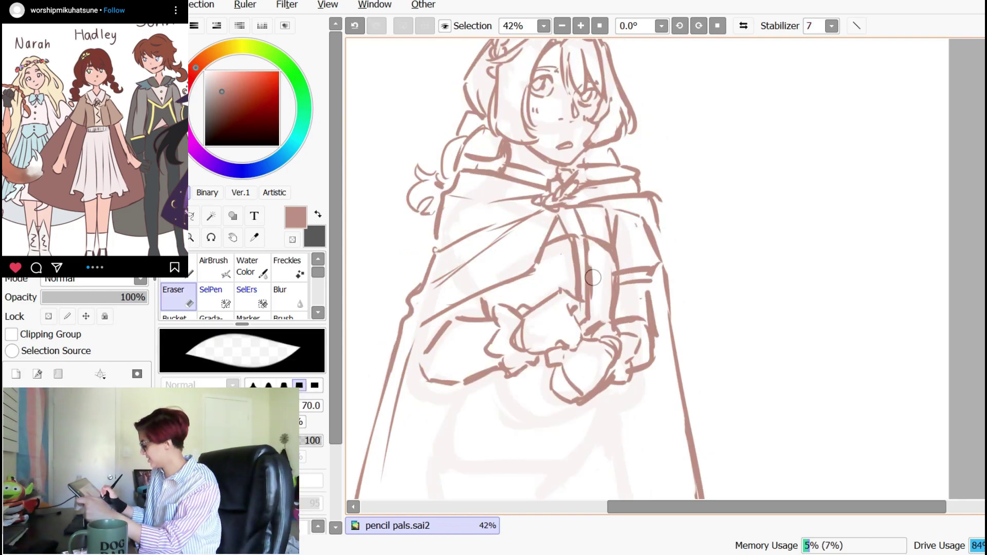
{"action": "key", "text": "n"}
- Draw a flared knee-length skirt below the arms with side edges, a hem and a few fold lines
{"action": "scroll", "coordinate": [647, 336], "scroll_direction": "down", "scroll_amount": 1}
{"action": "left_click_drag", "start_coordinate": [647, 337], "coordinate": [655, 189]}
{"action": "key", "text": "e"}
{"action": "left_click_drag", "start_coordinate": [516, 161], "coordinate": [522, 174]}
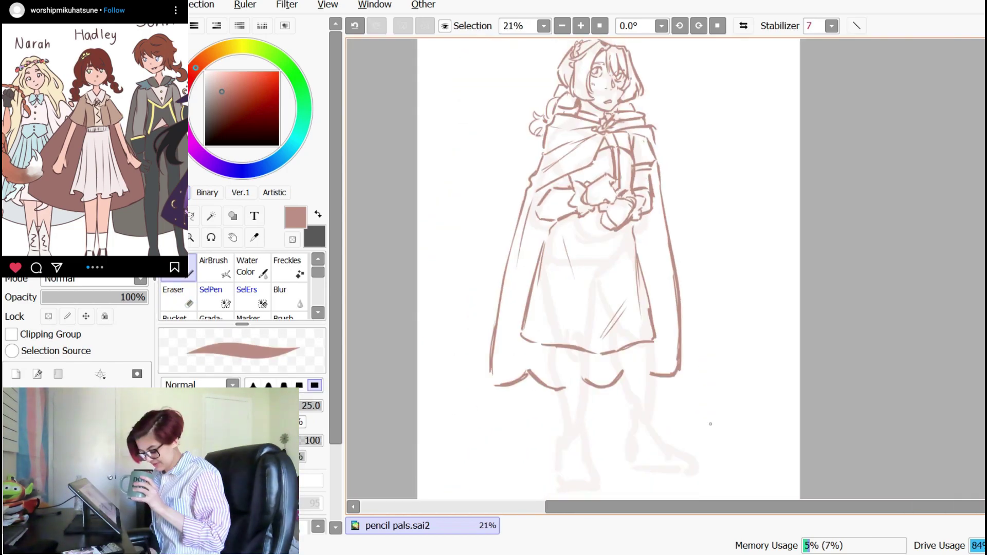
- Draw the front opening down the middle of the skirt from the hands to the hem
{"action": "scroll", "coordinate": [711, 424], "scroll_direction": "up", "scroll_amount": 3}
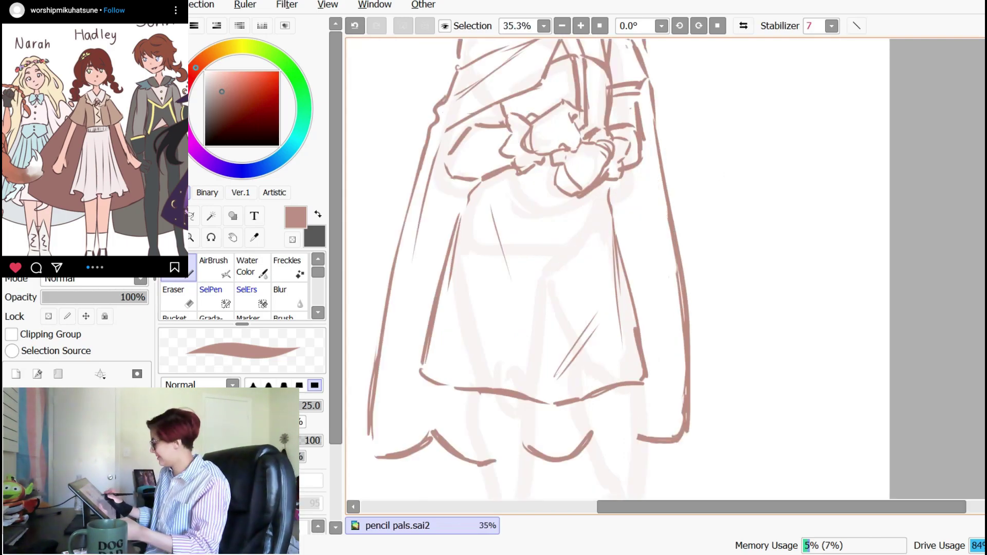
{"action": "left_click_drag", "start_coordinate": [669, 278], "coordinate": [677, 340]}
{"action": "left_click_drag", "start_coordinate": [587, 332], "coordinate": [577, 401]}
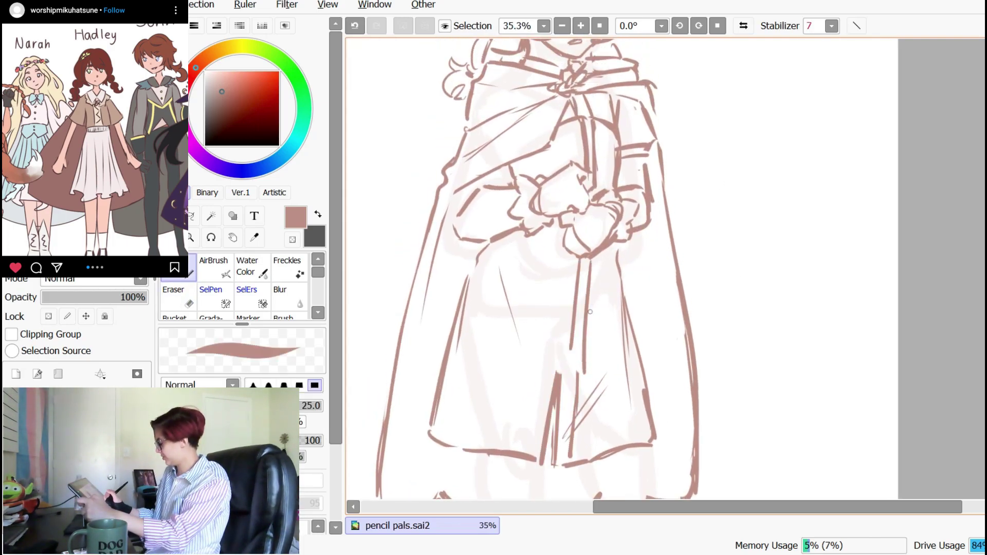
{"action": "left_click_drag", "start_coordinate": [573, 336], "coordinate": [563, 392]}
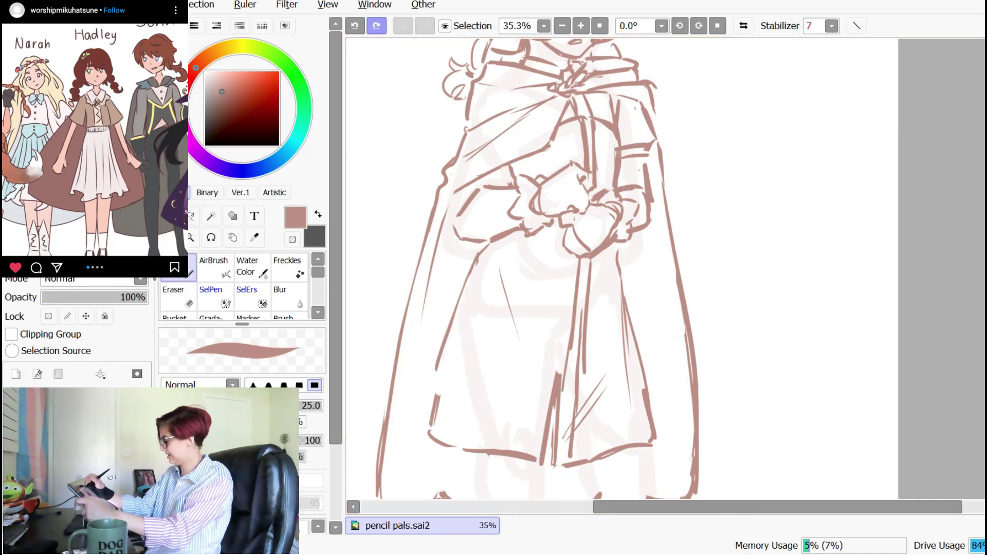
- Draw the bodice's lower flap over the skirt, slanting from both hips to points at the front opening
{"action": "mouse_move", "coordinate": [446, 347]}
{"action": "left_mouse_down"}
{"action": "mouse_move", "coordinate": [427, 409]}
{"action": "mouse_move", "coordinate": [535, 444]}
{"action": "left_mouse_up"}
{"action": "left_click_drag", "start_coordinate": [578, 280], "coordinate": [567, 355]}
{"action": "key", "text": "ctrl+z"}
{"action": "left_click_drag", "start_coordinate": [580, 365], "coordinate": [623, 312]}
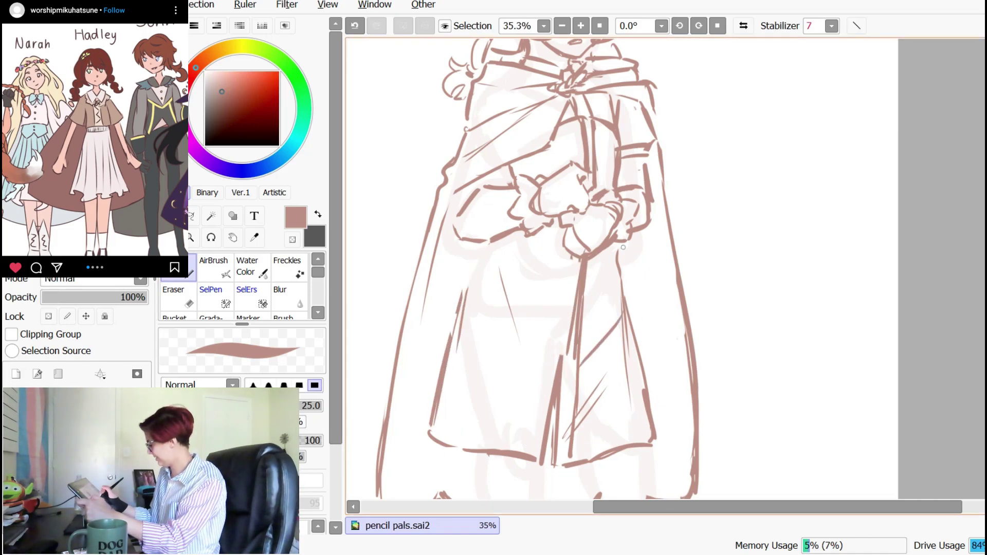
{"action": "left_click_drag", "start_coordinate": [623, 243], "coordinate": [635, 314]}
{"action": "left_click_drag", "start_coordinate": [472, 291], "coordinate": [545, 354]}
{"action": "left_click_drag", "start_coordinate": [495, 242], "coordinate": [465, 279]}
{"action": "key", "text": "e"}
{"action": "key", "text": "n"}
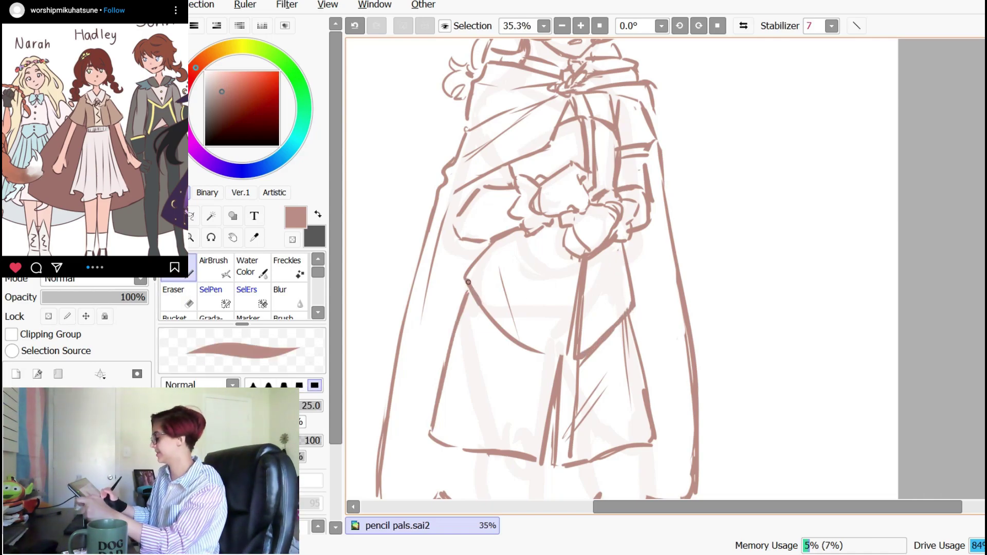
{"action": "mouse_move", "coordinate": [574, 128]}
{"action": "left_mouse_down"}
{"action": "mouse_move", "coordinate": [608, 131]}
{"action": "mouse_move", "coordinate": [603, 150]}
{"action": "left_mouse_up"}
{"action": "left_click_drag", "start_coordinate": [579, 172], "coordinate": [608, 174]}
{"action": "left_click_drag", "start_coordinate": [573, 263], "coordinate": [600, 267]}
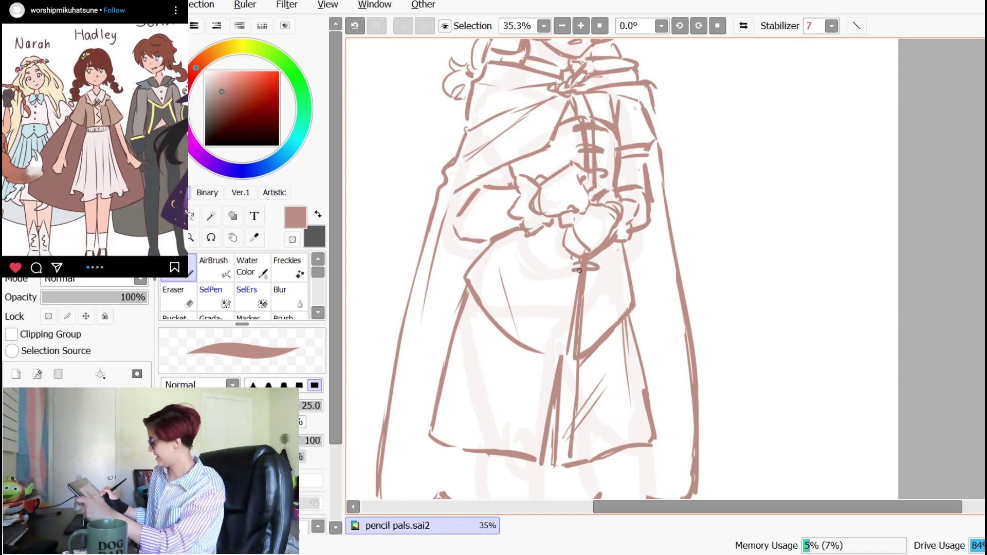
{"action": "key", "text": "ctrl+z"}
{"action": "key", "text": "ctrl+z"}
{"action": "key", "text": "ctrl+z"}
{"action": "key", "text": "ctrl+z"}
- Draw a bow at the top of the bodice and crisscross lacing down its front above and below the hands
{"action": "mouse_move", "coordinate": [579, 127]}
{"action": "left_mouse_down"}
{"action": "mouse_move", "coordinate": [591, 125]}
{"action": "mouse_move", "coordinate": [603, 150]}
{"action": "left_mouse_up"}
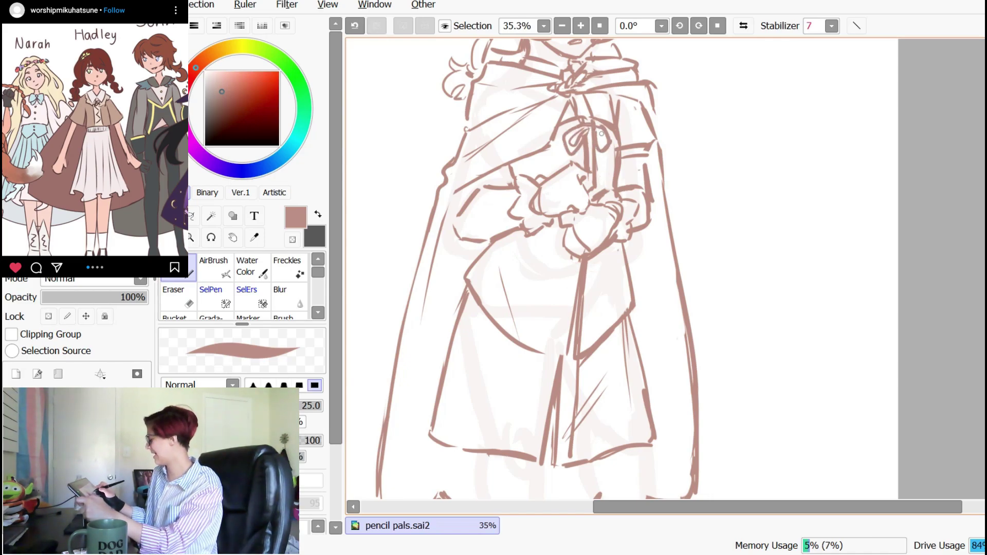
{"action": "left_click_drag", "start_coordinate": [586, 133], "coordinate": [582, 163]}
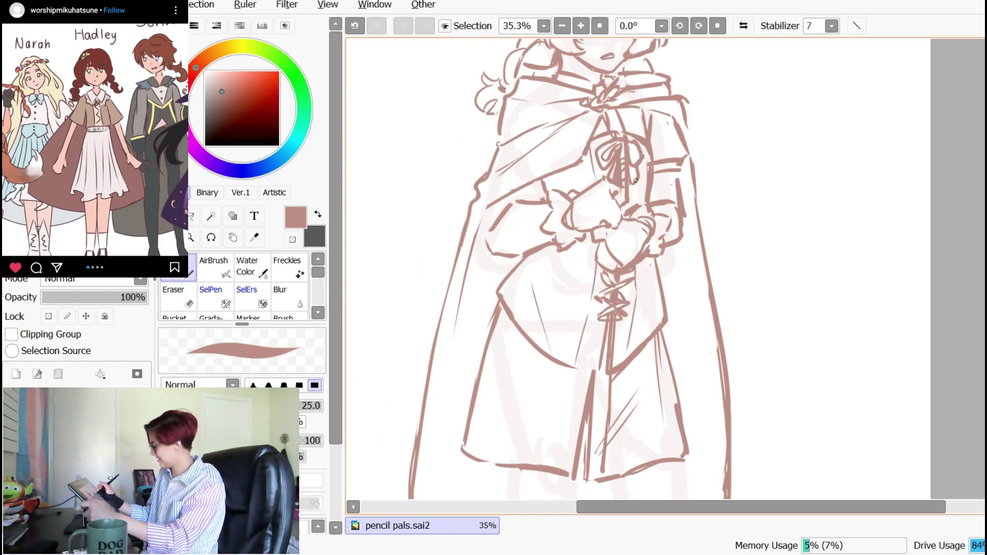
{"action": "left_click_drag", "start_coordinate": [636, 178], "coordinate": [635, 205]}
- Redraw the bodice flap's edge beside the front opening and strengthen its curve in the horizontally flipped view
{"action": "key", "text": "e"}
{"action": "left_click_drag", "start_coordinate": [587, 322], "coordinate": [583, 370]}
{"action": "key", "text": "n"}
{"action": "left_click_drag", "start_coordinate": [604, 324], "coordinate": [593, 374]}
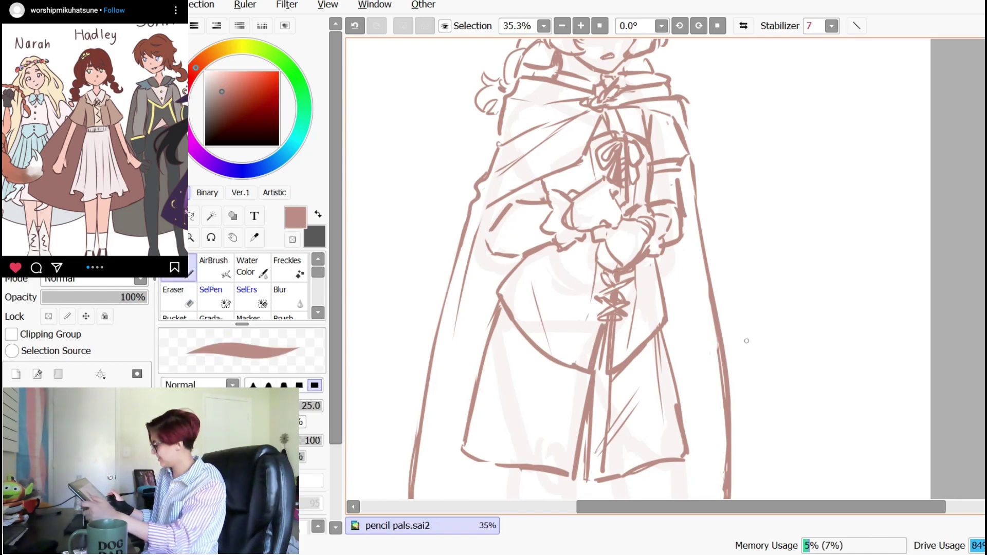
{"action": "key", "text": "h"}
{"action": "key", "text": "e"}
{"action": "key", "text": "n"}
{"action": "mouse_move", "coordinate": [819, 331]}
{"action": "left_mouse_down"}
{"action": "mouse_move", "coordinate": [820, 369]}
{"action": "mouse_move", "coordinate": [880, 349]}
{"action": "left_mouse_up"}
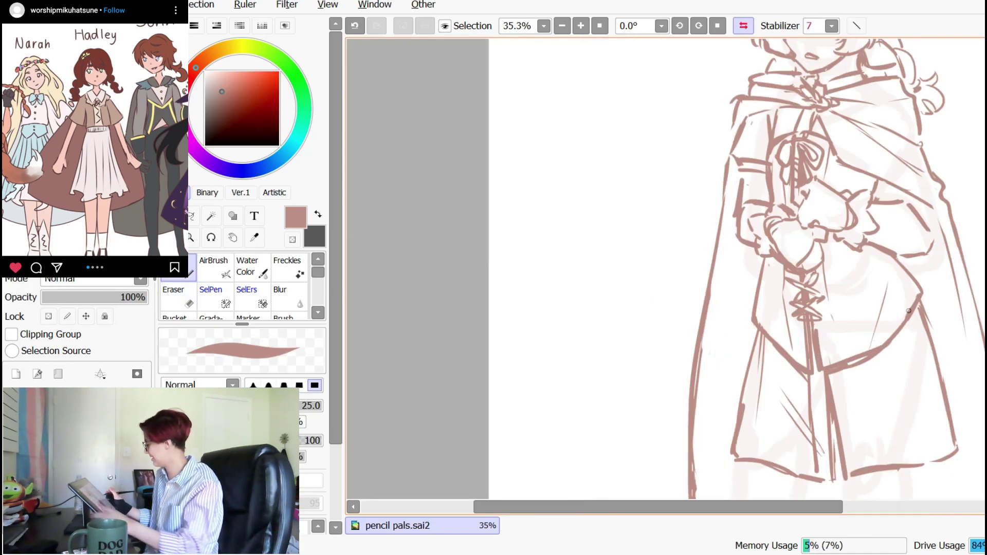
- Restore the canvas orientation and clean up the bodice flap's curved edge toward the hip with erasing and redrawing
{"action": "key", "text": "h"}
{"action": "key", "text": "e"}
{"action": "left_click_drag", "start_coordinate": [561, 361], "coordinate": [542, 349]}
{"action": "mouse_move", "coordinate": [526, 262]}
{"action": "left_mouse_down"}
{"action": "mouse_move", "coordinate": [504, 285]}
{"action": "mouse_move", "coordinate": [511, 268]}
{"action": "mouse_move", "coordinate": [555, 358]}
{"action": "left_mouse_up"}
{"action": "key", "text": "n"}
{"action": "key", "text": "e"}
{"action": "left_click_drag", "start_coordinate": [497, 289], "coordinate": [516, 327]}
{"action": "key", "text": "n"}
- Erase the opening lines from the lower skirt and join the hem across the gap
{"action": "key", "text": "h"}
{"action": "key", "text": "h"}
{"action": "scroll", "coordinate": [559, 353], "scroll_direction": "down", "scroll_amount": 1}
{"action": "key", "text": "e"}
{"action": "mouse_move", "coordinate": [585, 319]}
{"action": "left_mouse_down"}
{"action": "mouse_move", "coordinate": [573, 399]}
{"action": "mouse_move", "coordinate": [597, 395]}
{"action": "mouse_move", "coordinate": [619, 342]}
{"action": "left_mouse_up"}
{"action": "key", "text": "e"}
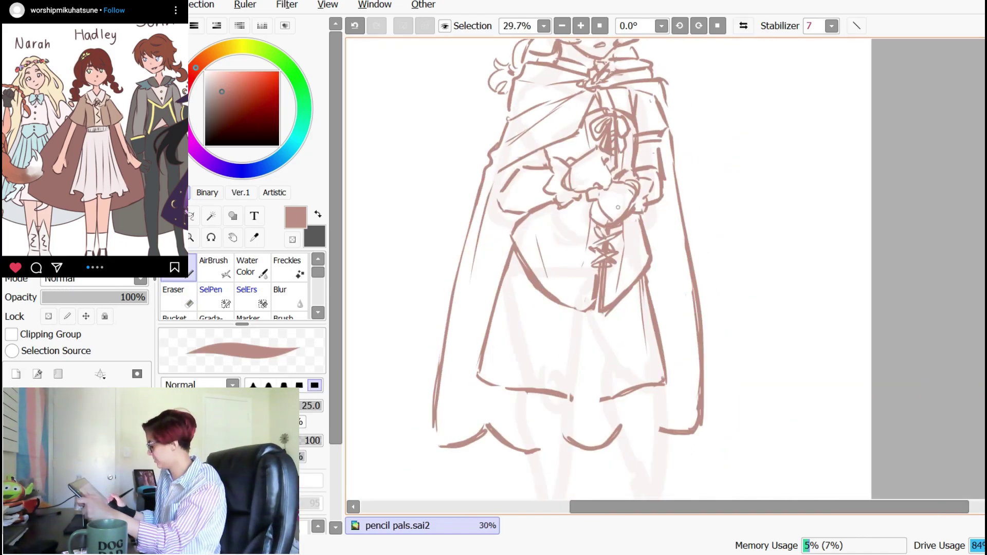
{"action": "left_click_drag", "start_coordinate": [599, 401], "coordinate": [575, 396]}
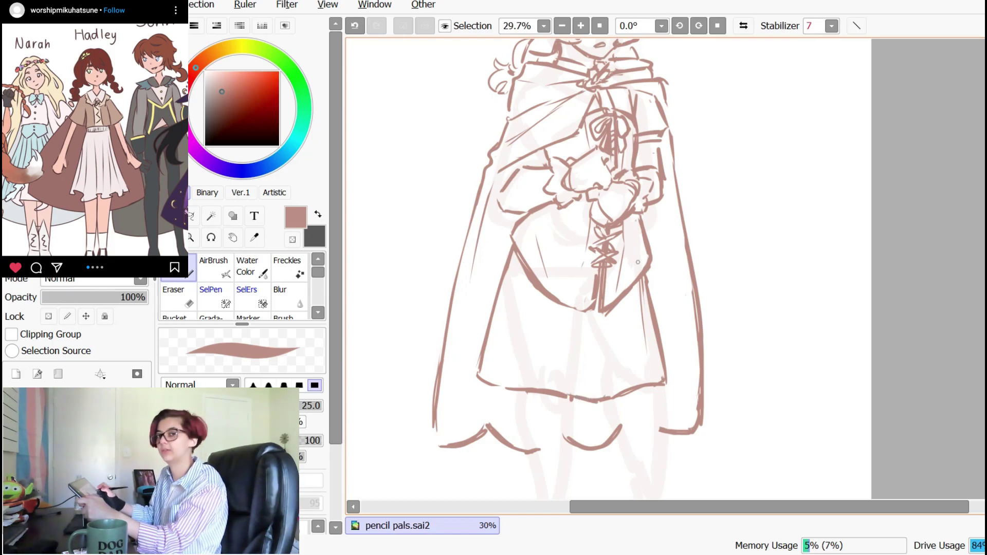
- Draw fold lines and a front pleat on the skirt, plus a trim line running along its hem
{"action": "scroll", "coordinate": [632, 136], "scroll_direction": "up", "scroll_amount": 1}
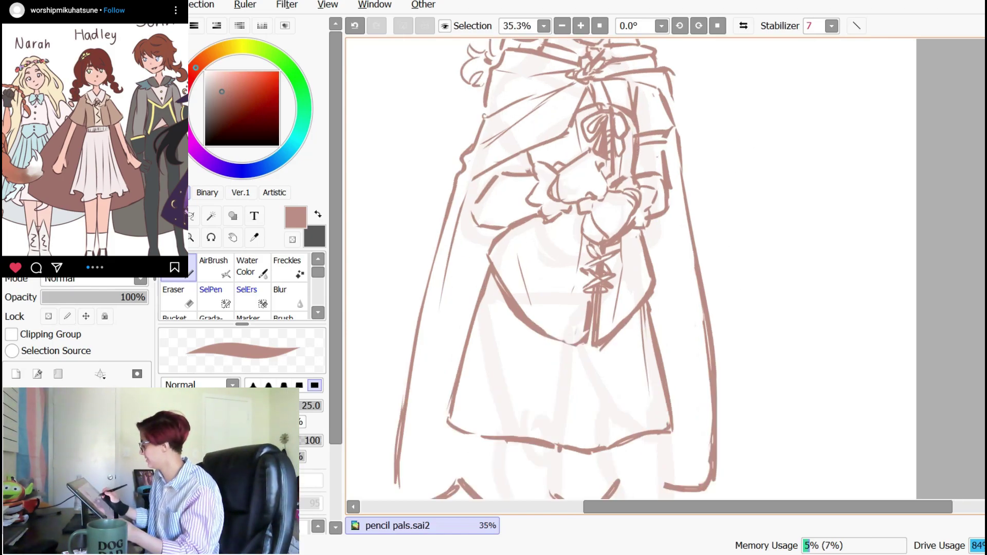
{"action": "left_click_drag", "start_coordinate": [650, 137], "coordinate": [620, 221]}
{"action": "mouse_move", "coordinate": [576, 164]}
{"action": "left_mouse_down"}
{"action": "mouse_move", "coordinate": [565, 180]}
{"action": "mouse_move", "coordinate": [575, 178]}
{"action": "left_mouse_up"}
{"action": "key", "text": "ctrl+z"}
{"action": "mouse_move", "coordinate": [560, 167]}
{"action": "left_mouse_down"}
{"action": "mouse_move", "coordinate": [553, 178]}
{"action": "mouse_move", "coordinate": [563, 179]}
{"action": "left_mouse_up"}
{"action": "key", "text": "ctrl+z"}
{"action": "key", "text": "ctrl+z"}
{"action": "left_click_drag", "start_coordinate": [563, 179], "coordinate": [579, 175]}
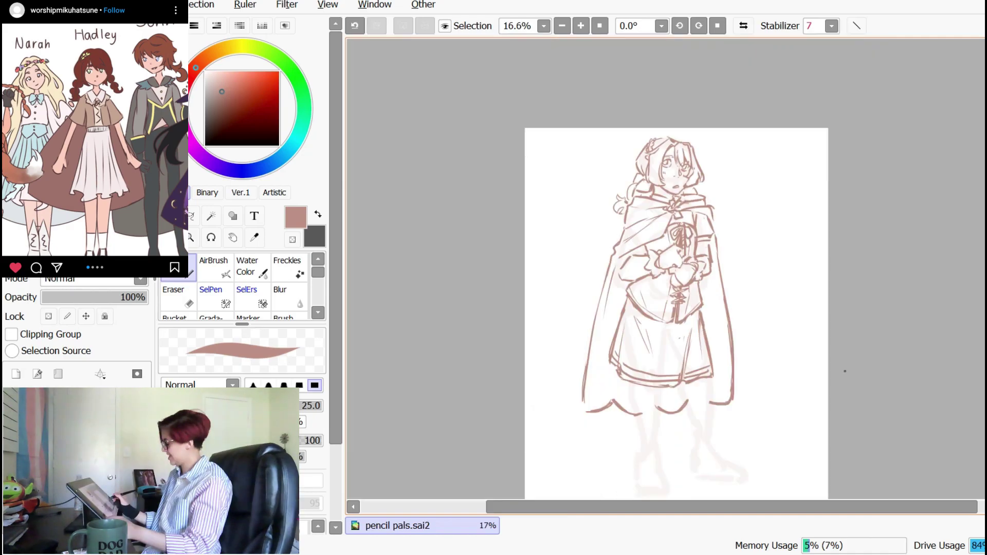
- Undo and redraw the trim band above the skirt's hem, and outline the legs and shoes beneath it
{"action": "scroll", "coordinate": [844, 371], "scroll_direction": "up", "scroll_amount": 3}
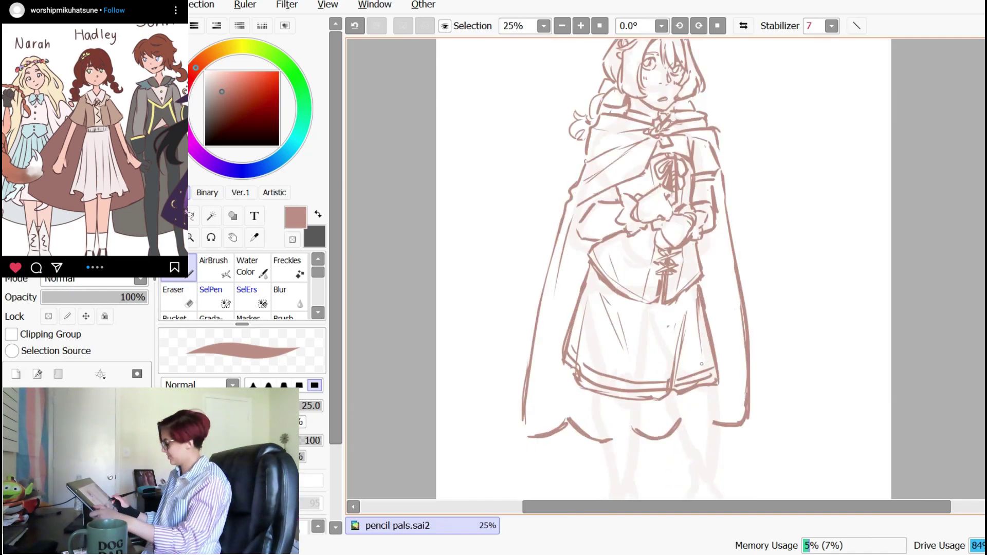
{"action": "scroll", "coordinate": [697, 376], "scroll_direction": "down", "scroll_amount": 1}
{"action": "key", "text": "ctrl+z"}
{"action": "key", "text": "ctrl+z"}
{"action": "key", "text": "ctrl+z"}
{"action": "key", "text": "ctrl+z"}
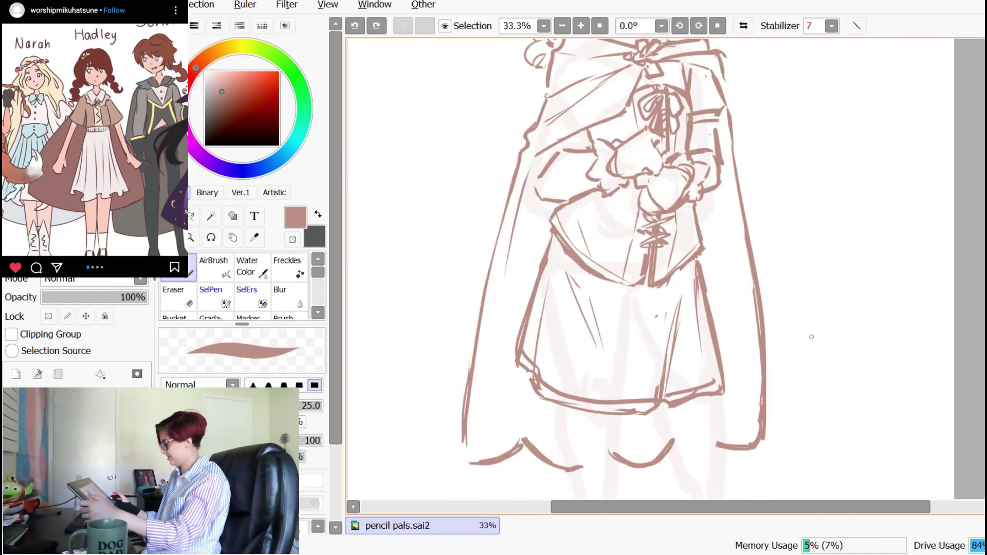
{"action": "left_click_drag", "start_coordinate": [554, 385], "coordinate": [655, 395]}
{"action": "left_click_drag", "start_coordinate": [529, 332], "coordinate": [534, 342]}
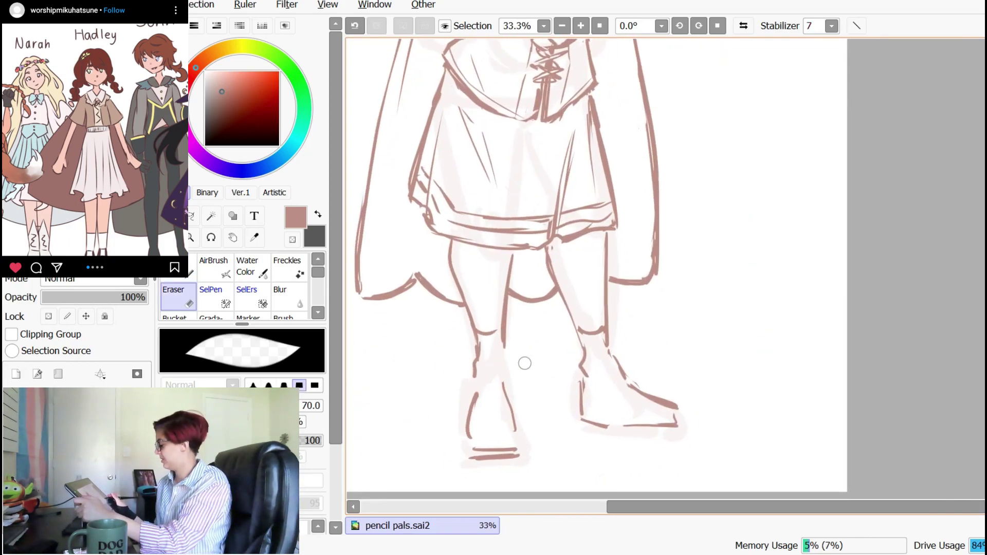
- Refine the front-facing shoe with a rounded opening, a sole and inner strap details
{"action": "mouse_move", "coordinate": [583, 368]}
{"action": "left_mouse_down"}
{"action": "mouse_move", "coordinate": [621, 377]}
{"action": "mouse_move", "coordinate": [617, 359]}
{"action": "left_mouse_up"}
{"action": "key", "text": "ctrl+z"}
{"action": "key", "text": "ctrl+z"}
{"action": "key", "text": "e"}
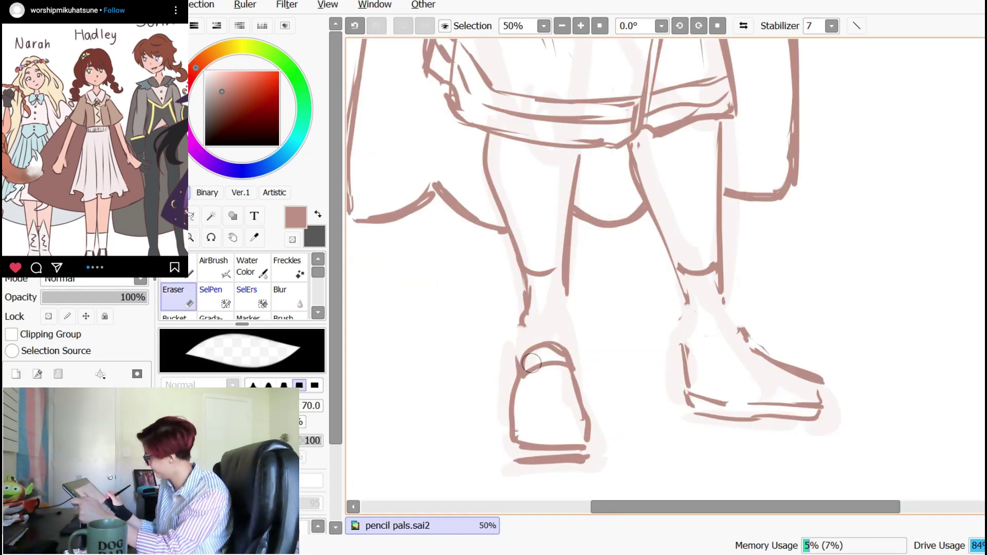
{"action": "mouse_move", "coordinate": [510, 362]}
{"action": "left_mouse_down"}
{"action": "mouse_move", "coordinate": [512, 383]}
{"action": "mouse_move", "coordinate": [520, 376]}
{"action": "mouse_move", "coordinate": [561, 398]}
{"action": "mouse_move", "coordinate": [537, 403]}
{"action": "left_mouse_up"}
{"action": "key", "text": "n"}
{"action": "key", "text": "e"}
{"action": "key", "text": "n"}
{"action": "mouse_move", "coordinate": [566, 371]}
{"action": "left_mouse_down"}
{"action": "mouse_move", "coordinate": [565, 395]}
{"action": "mouse_move", "coordinate": [546, 403]}
{"action": "left_mouse_up"}
- Add a strap across the side-facing shoe and connect the ankle lines to both shoes
{"action": "key", "text": "e"}
{"action": "key", "text": "n"}
{"action": "left_click_drag", "start_coordinate": [742, 334], "coordinate": [724, 365]}
{"action": "key", "text": "e"}
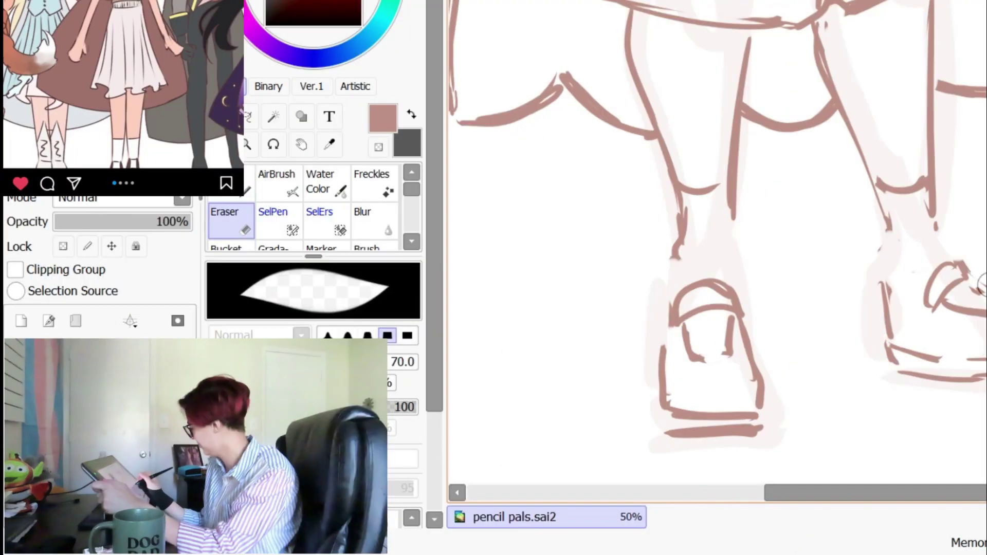
{"action": "key", "text": "n"}
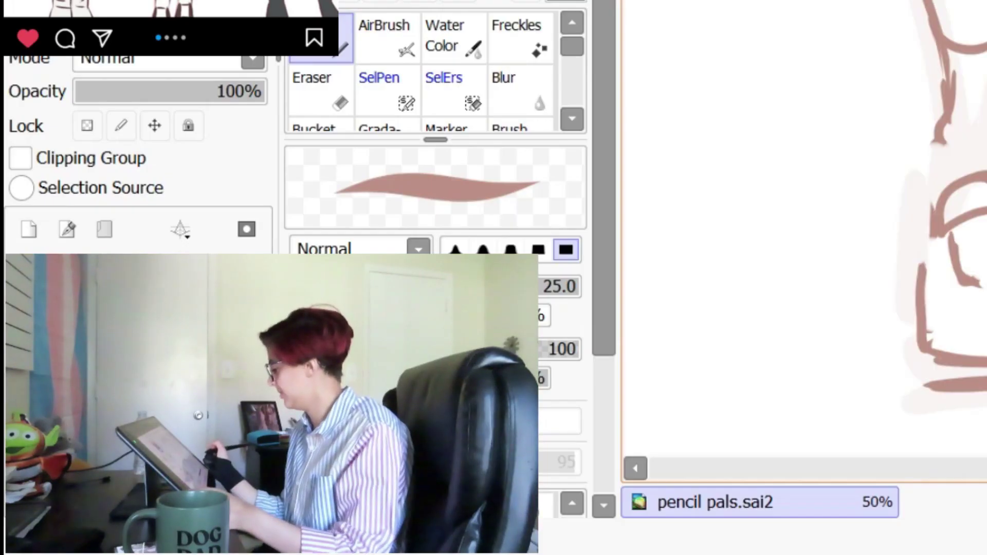
{"action": "key", "text": "e"}
{"action": "key", "text": "n"}
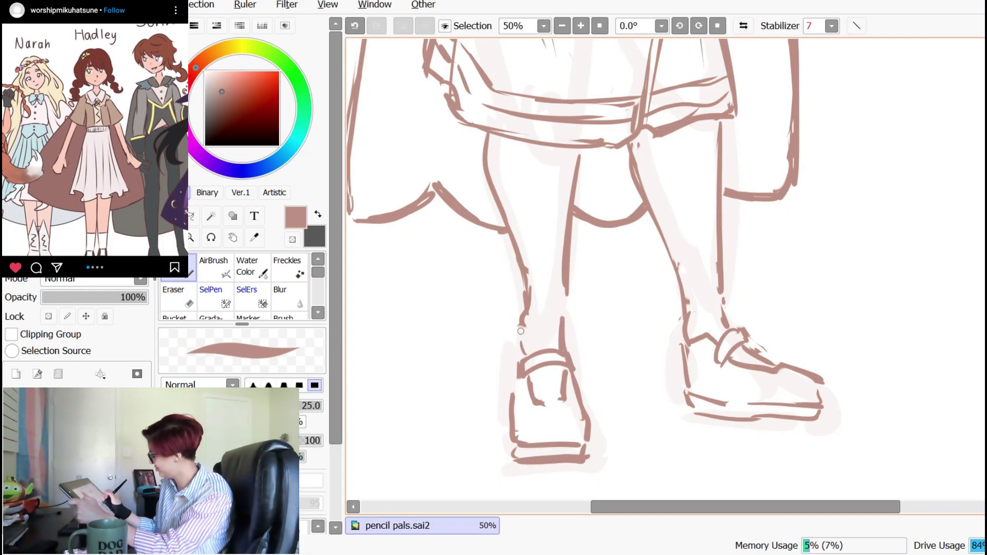
{"action": "left_click_drag", "start_coordinate": [520, 330], "coordinate": [522, 356]}
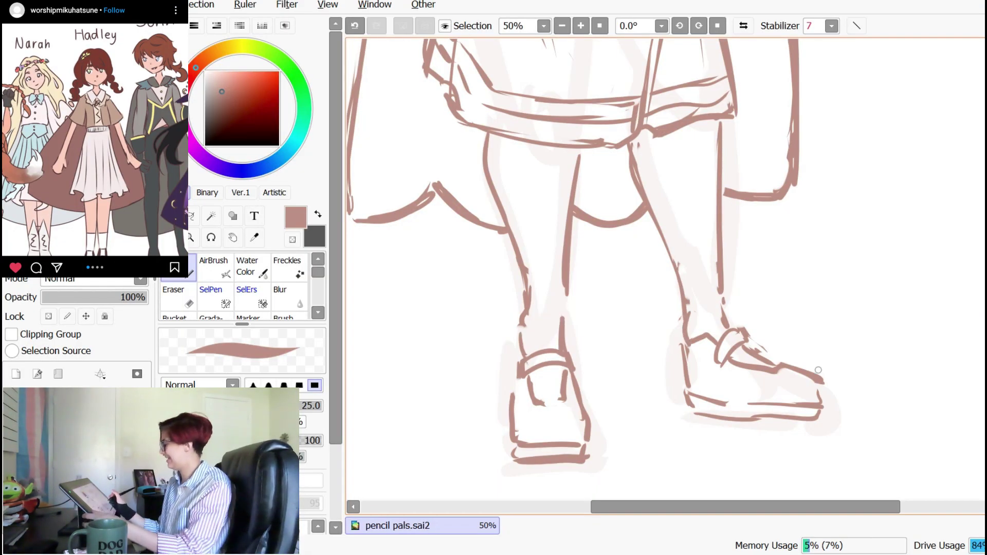
- Draw a ruffled sock cuff around the ankle above the side-facing shoe
{"action": "left_click_drag", "start_coordinate": [533, 290], "coordinate": [591, 359]}
{"action": "left_click_drag", "start_coordinate": [591, 340], "coordinate": [587, 370]}
{"action": "key", "text": "e"}
{"action": "mouse_move", "coordinate": [581, 307]}
{"action": "left_mouse_down"}
{"action": "mouse_move", "coordinate": [589, 401]}
{"action": "mouse_move", "coordinate": [583, 309]}
{"action": "left_mouse_up"}
{"action": "key", "text": "n"}
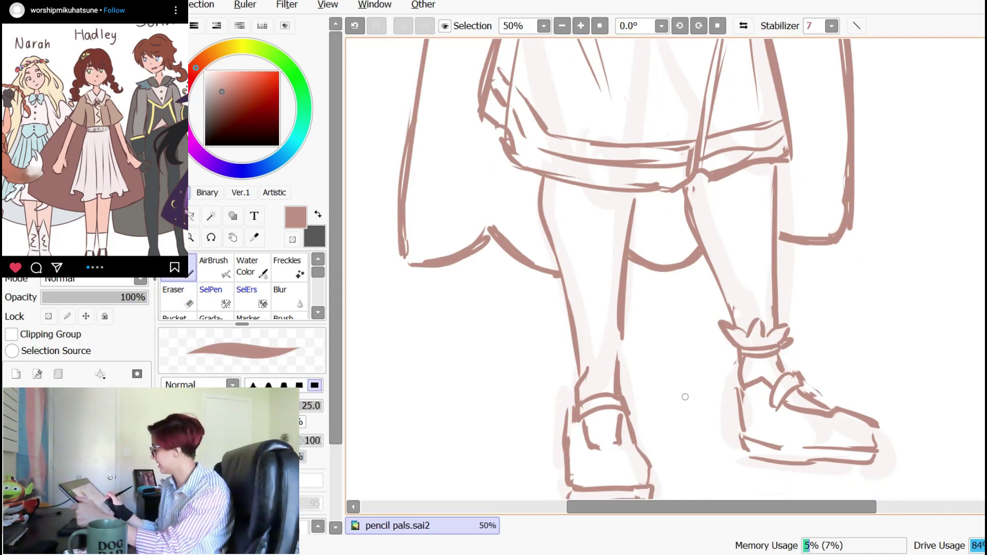
- Draw a ruffled sock cuff around the ankle above the front-facing shoe, cleaning up overlapping leg lines
{"action": "mouse_move", "coordinate": [579, 359]}
{"action": "left_mouse_down"}
{"action": "mouse_move", "coordinate": [617, 356]}
{"action": "mouse_move", "coordinate": [559, 382]}
{"action": "mouse_move", "coordinate": [608, 384]}
{"action": "left_mouse_up"}
{"action": "left_click_drag", "start_coordinate": [623, 358], "coordinate": [623, 377]}
{"action": "key", "text": "e"}
{"action": "left_click_drag", "start_coordinate": [618, 363], "coordinate": [617, 379]}
{"action": "key", "text": "n"}
{"action": "key", "text": "Page_Up"}
{"action": "left_click_drag", "start_coordinate": [594, 467], "coordinate": [600, 392]}
- Erase the ruffled cuff above the side-facing shoe and redraw it to match the other sock
{"action": "key", "text": "Page_Down"}
{"action": "key", "text": "e"}
{"action": "key", "text": "ctrl+z"}
{"action": "mouse_move", "coordinate": [740, 301]}
{"action": "left_mouse_down"}
{"action": "mouse_move", "coordinate": [808, 318]}
{"action": "mouse_move", "coordinate": [755, 297]}
{"action": "left_mouse_up"}
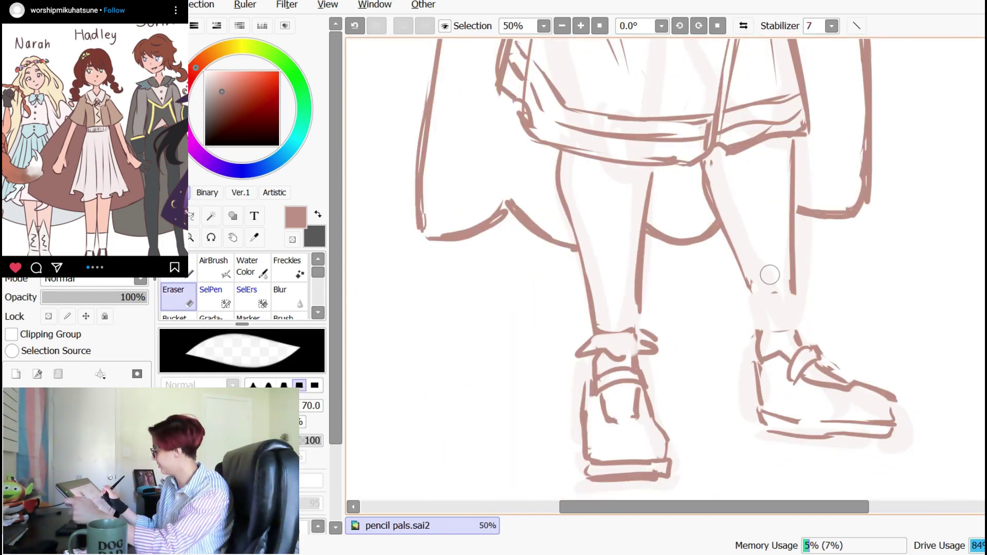
{"action": "key", "text": "n"}
{"action": "scroll", "coordinate": [769, 275], "scroll_direction": "down", "scroll_amount": 3}
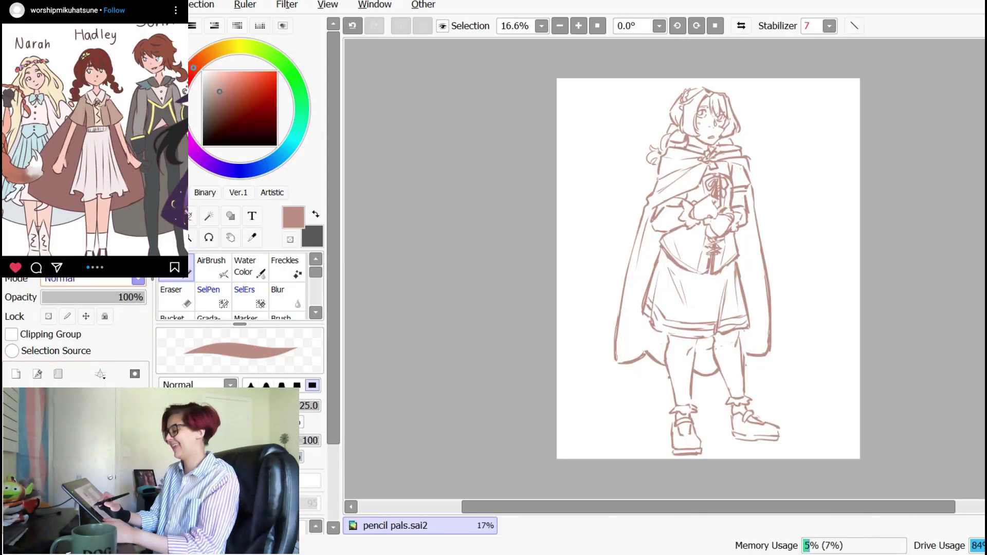
- Set the sketch layer's blending mode to Multiply
{"action": "left_click", "coordinate": [93, 281]}
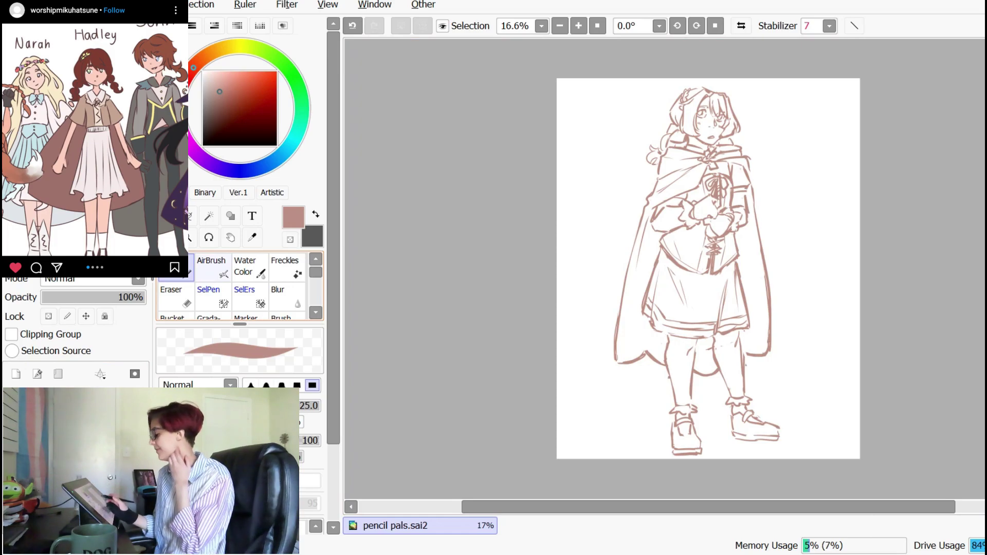
{"action": "scroll", "coordinate": [718, 94], "scroll_direction": "up", "scroll_amount": 5}
{"action": "mouse_move", "coordinate": [722, 128]}
{"action": "left_mouse_down"}
{"action": "mouse_move", "coordinate": [682, 111]}
{"action": "mouse_move", "coordinate": [691, 134]}
{"action": "mouse_move", "coordinate": [710, 143]}
{"action": "mouse_move", "coordinate": [698, 136]}
{"action": "left_mouse_up"}
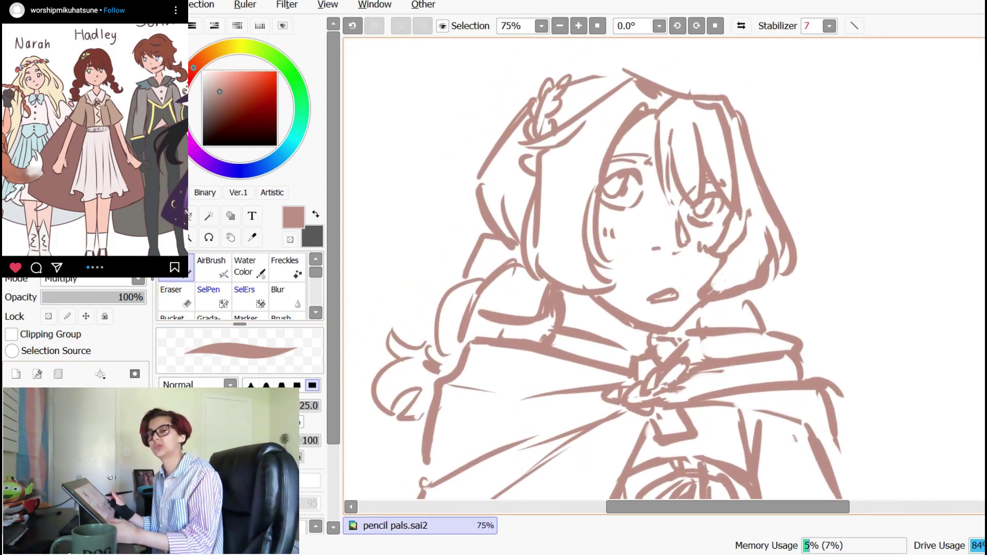
- Block in the hair with reddish brown and the face and neck with pale pink under the line art
{"action": "key", "text": "e"}
{"action": "scroll", "coordinate": [848, 401], "scroll_direction": "down", "scroll_amount": 2}
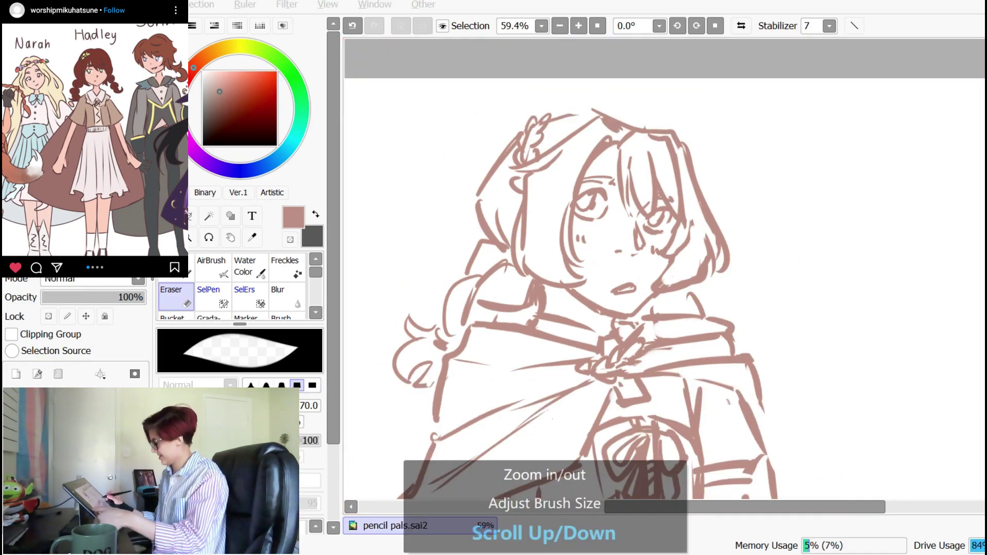
{"action": "left_click_drag", "start_coordinate": [552, 419], "coordinate": [562, 410]}
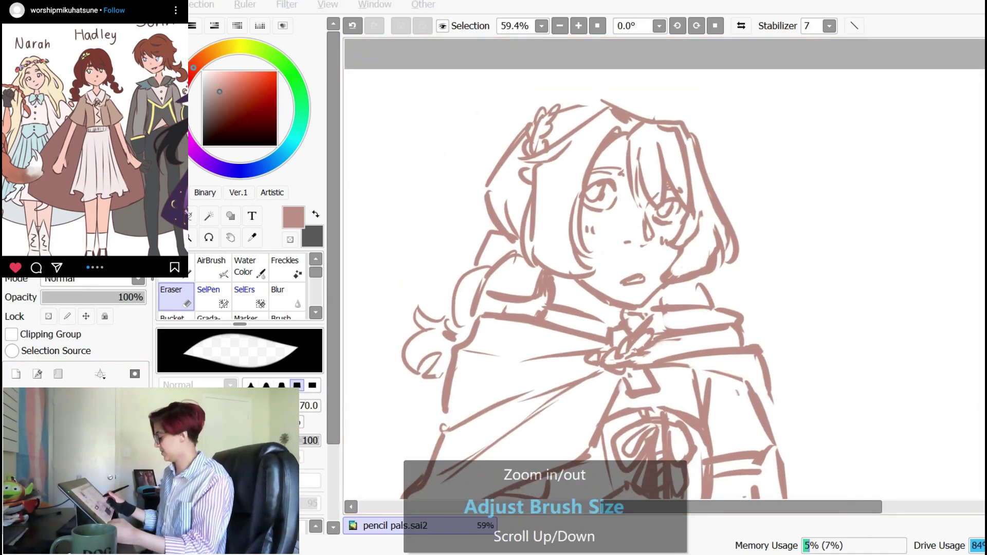
{"action": "key", "text": "n"}
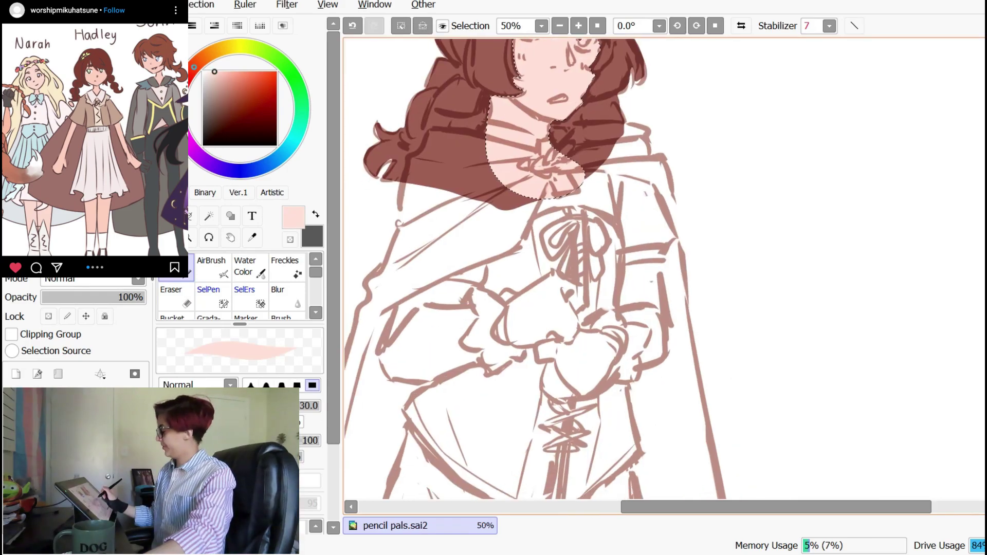
- Select rounded freeform areas over both arms and fill them with the pale pink skin colour
{"action": "left_click_drag", "start_coordinate": [741, 372], "coordinate": [784, 277]}
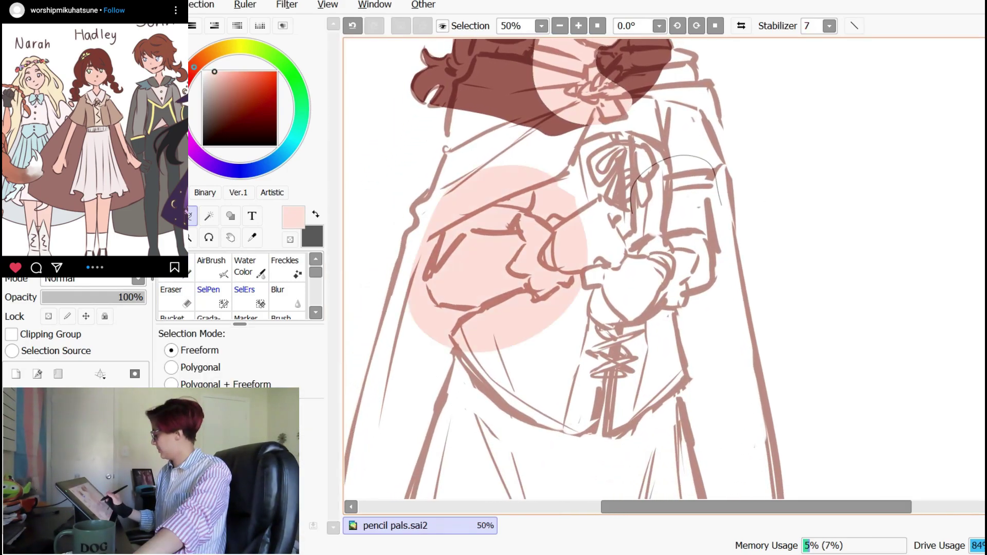
{"action": "mouse_move", "coordinate": [658, 214]}
{"action": "left_mouse_down"}
{"action": "mouse_move", "coordinate": [721, 227]}
{"action": "mouse_move", "coordinate": [668, 214]}
{"action": "left_mouse_up"}
{"action": "mouse_move", "coordinate": [669, 411]}
{"action": "left_mouse_down"}
{"action": "mouse_move", "coordinate": [717, 123]}
{"action": "mouse_move", "coordinate": [709, 106]}
{"action": "left_mouse_up"}
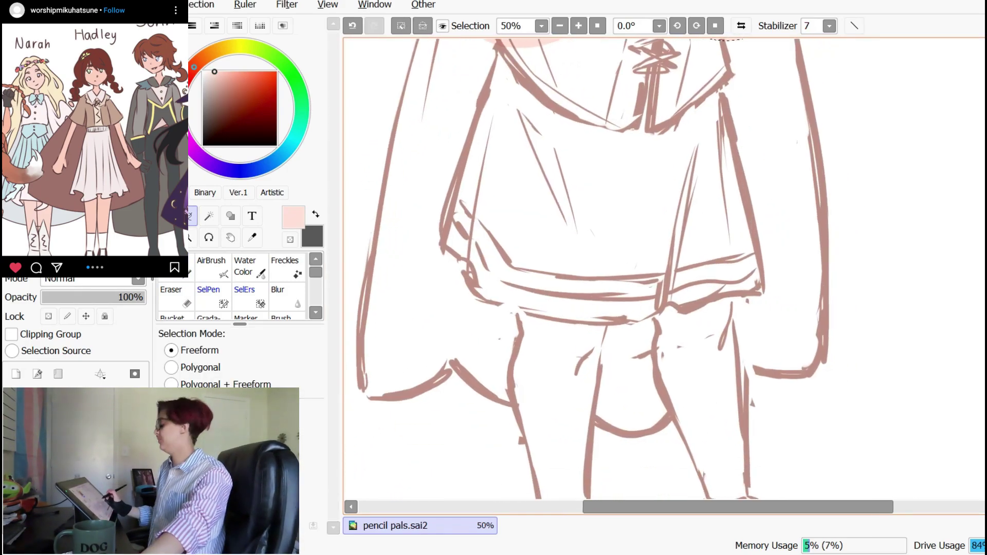
{"action": "key", "text": "ctrl+d"}
- Select each leg from the skirt hem to the ankle and fill both with the pale pink skin colour
{"action": "left_click_drag", "start_coordinate": [668, 385], "coordinate": [677, 247]}
{"action": "mouse_move", "coordinate": [599, 316]}
{"action": "left_mouse_down"}
{"action": "mouse_move", "coordinate": [574, 119]}
{"action": "mouse_move", "coordinate": [598, 362]}
{"action": "left_mouse_up"}
{"action": "key", "text": "ctrl+f"}
{"action": "key", "text": "ctrl+d"}
{"action": "left_click_drag", "start_coordinate": [670, 261], "coordinate": [761, 359]}
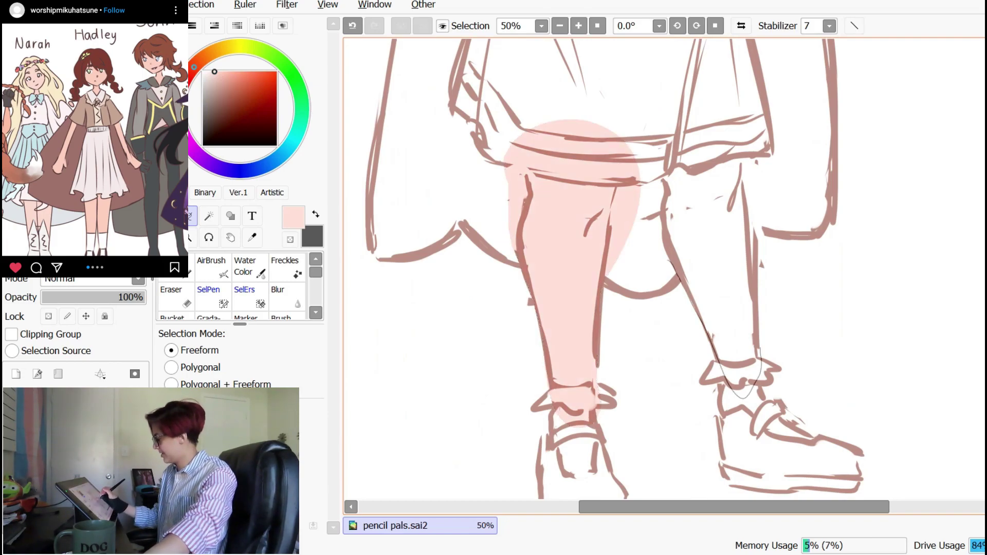
{"action": "mouse_move", "coordinate": [753, 267]}
{"action": "left_mouse_down"}
{"action": "mouse_move", "coordinate": [649, 133]}
{"action": "mouse_move", "coordinate": [668, 261]}
{"action": "mouse_move", "coordinate": [713, 290]}
{"action": "left_mouse_up"}
{"action": "key", "text": "ctrl+f"}
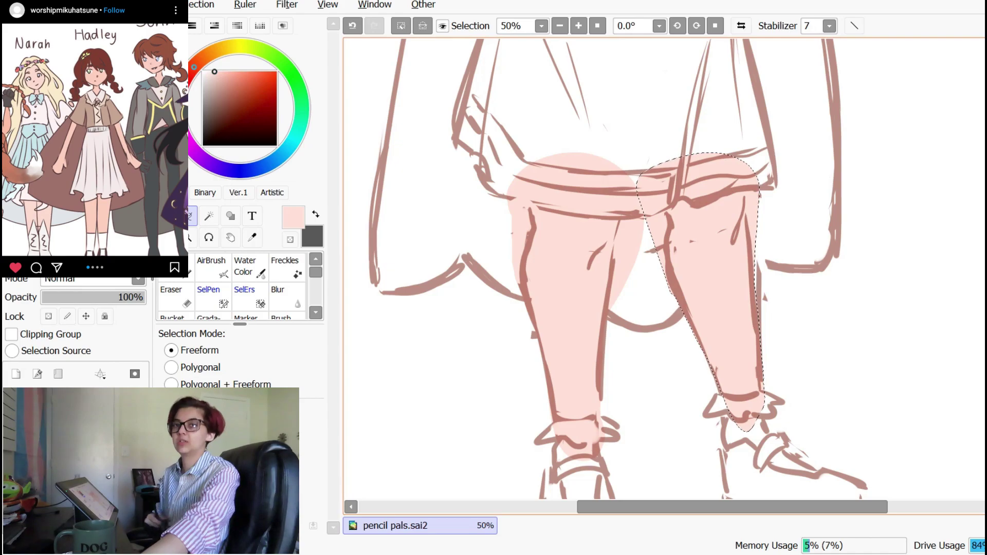
- Select the cape's shape along its outline and fill it with dark muted brown
{"action": "left_click_drag", "start_coordinate": [669, 232], "coordinate": [649, 310]}
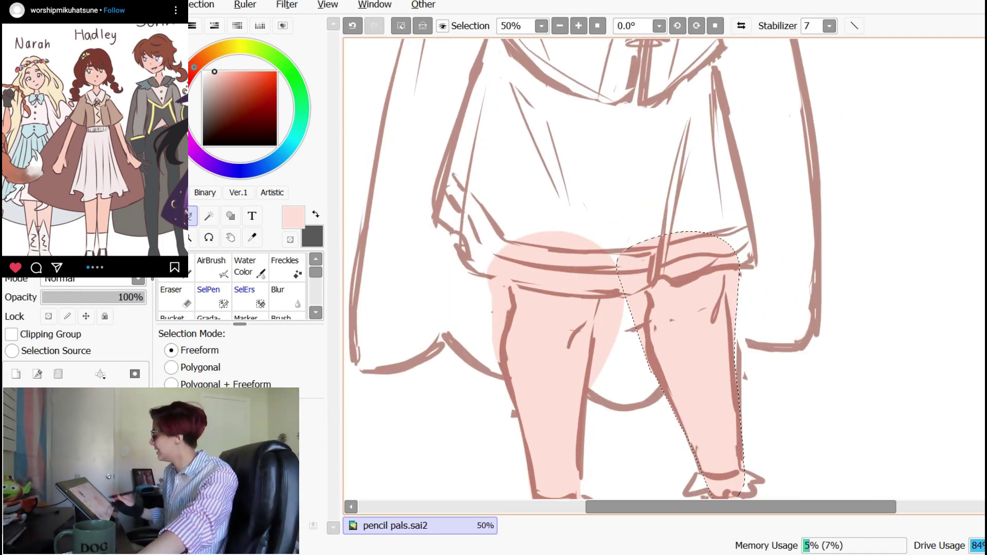
{"action": "scroll", "coordinate": [663, 273], "scroll_direction": "up", "scroll_amount": 10}
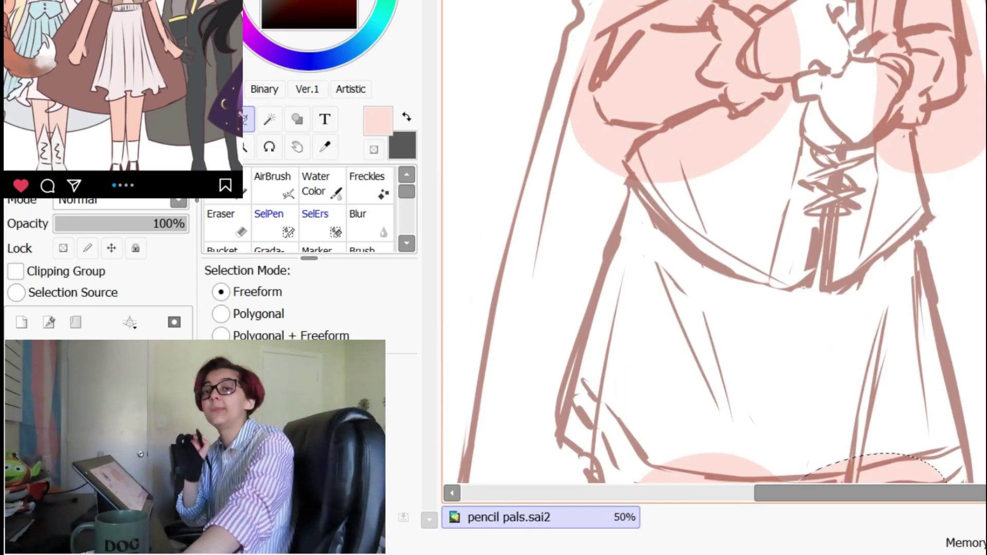
{"action": "scroll", "coordinate": [714, 242], "scroll_direction": "up", "scroll_amount": 8}
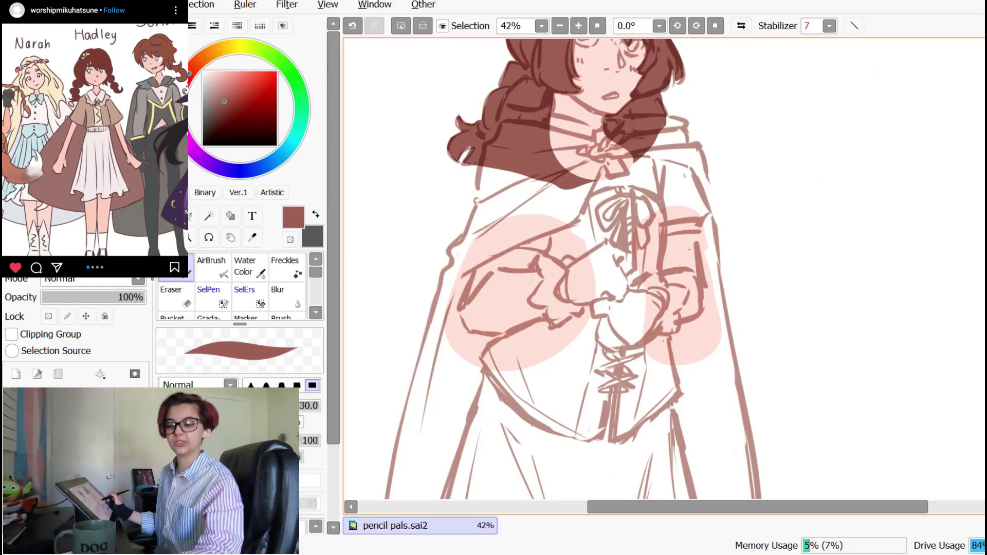
{"action": "key", "text": "ctrl+d"}
{"action": "left_click_drag", "start_coordinate": [503, 103], "coordinate": [467, 286]}
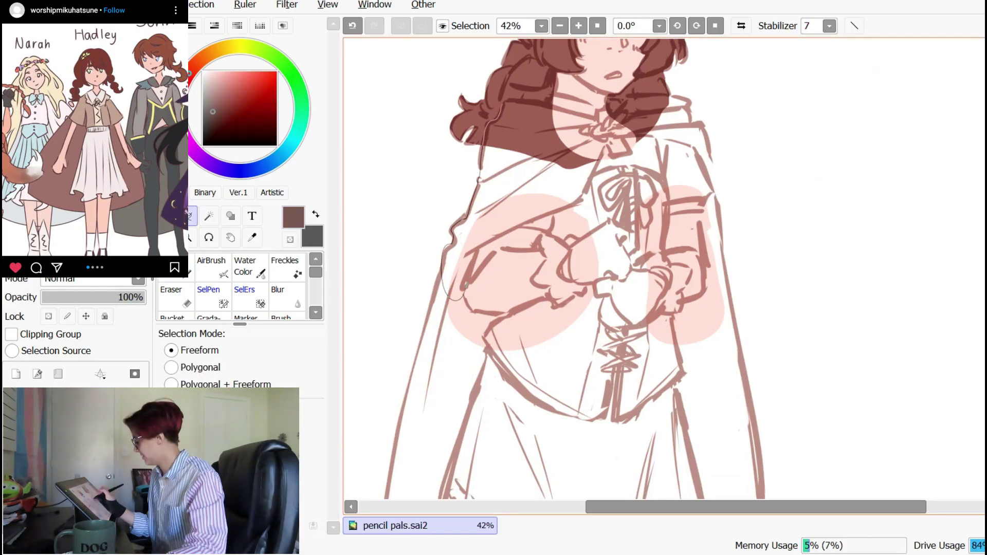
{"action": "left_click_drag", "start_coordinate": [495, 237], "coordinate": [504, 103]}
{"action": "key", "text": "ctrl+f"}
- Select the skirt and lower bodice area and fill it with pale cream
{"action": "left_click_drag", "start_coordinate": [556, 288], "coordinate": [561, 244]}
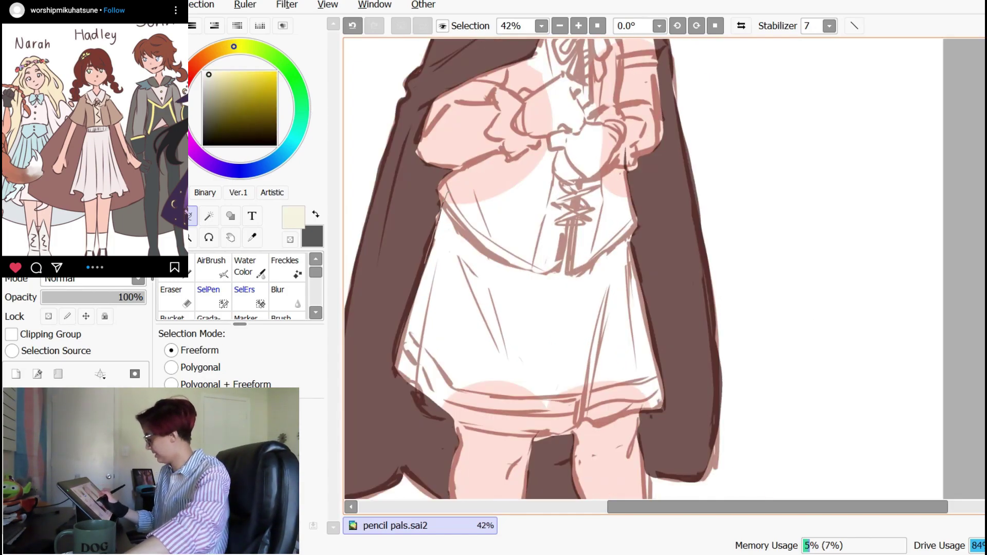
{"action": "left_click_drag", "start_coordinate": [426, 263], "coordinate": [498, 183]}
{"action": "key", "text": "ctrl+f"}
{"action": "left_click_drag", "start_coordinate": [514, 298], "coordinate": [525, 270]}
{"action": "key", "text": "ctrl+d"}
{"action": "left_click_drag", "start_coordinate": [639, 192], "coordinate": [646, 224]}
{"action": "mouse_move", "coordinate": [545, 270]}
{"action": "left_mouse_down"}
{"action": "mouse_move", "coordinate": [566, 285]}
{"action": "mouse_move", "coordinate": [567, 314]}
{"action": "left_mouse_up"}
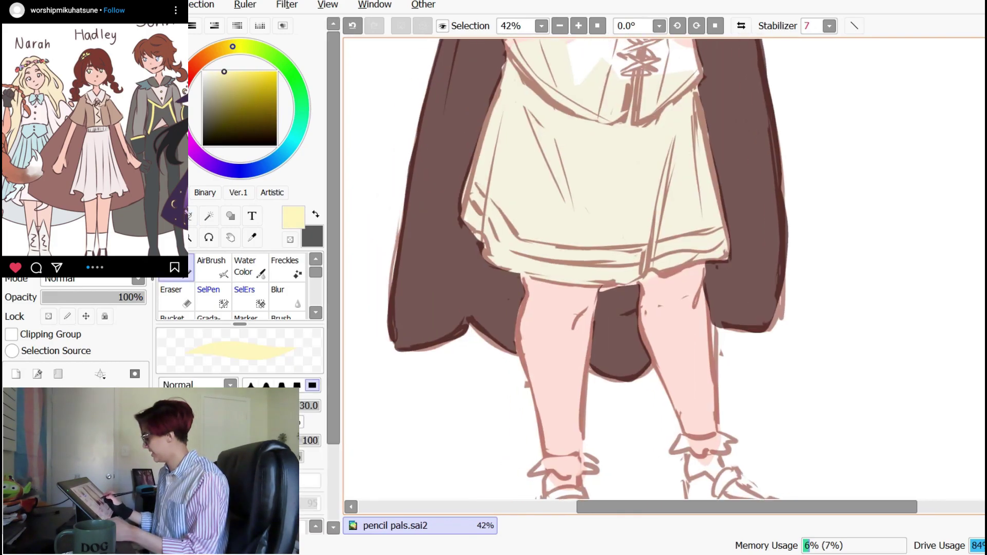
- Draw pale yellow trim lines along the cape's edges and leaf motifs near its scalloped hem
{"action": "left_click_drag", "start_coordinate": [404, 340], "coordinate": [422, 360]}
{"action": "left_click_drag", "start_coordinate": [422, 363], "coordinate": [440, 354]}
{"action": "left_click_drag", "start_coordinate": [503, 350], "coordinate": [514, 363]}
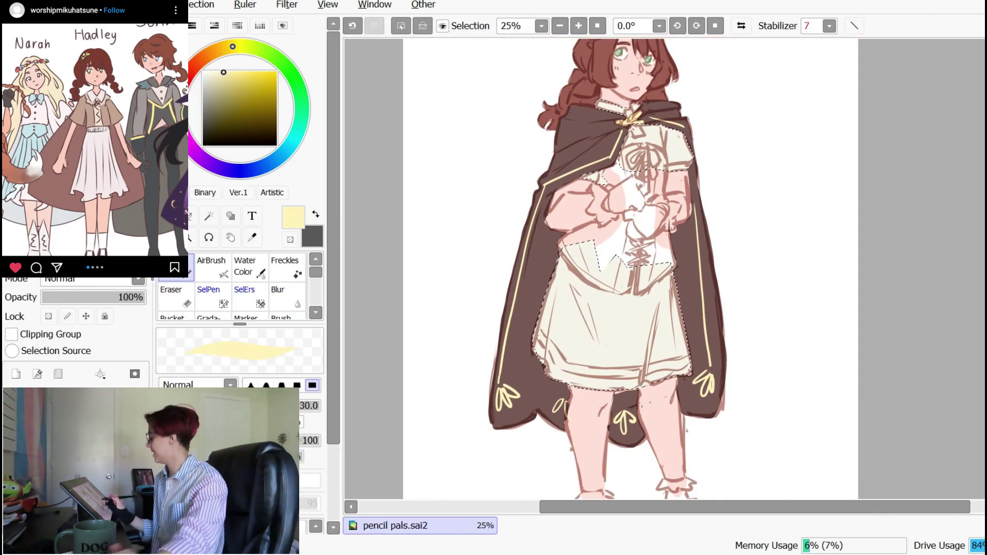
- Block in the ruffled cuffs and clasped hands using the skirt's cream, and recolour that area white
{"action": "right_click", "coordinate": [612, 324]}
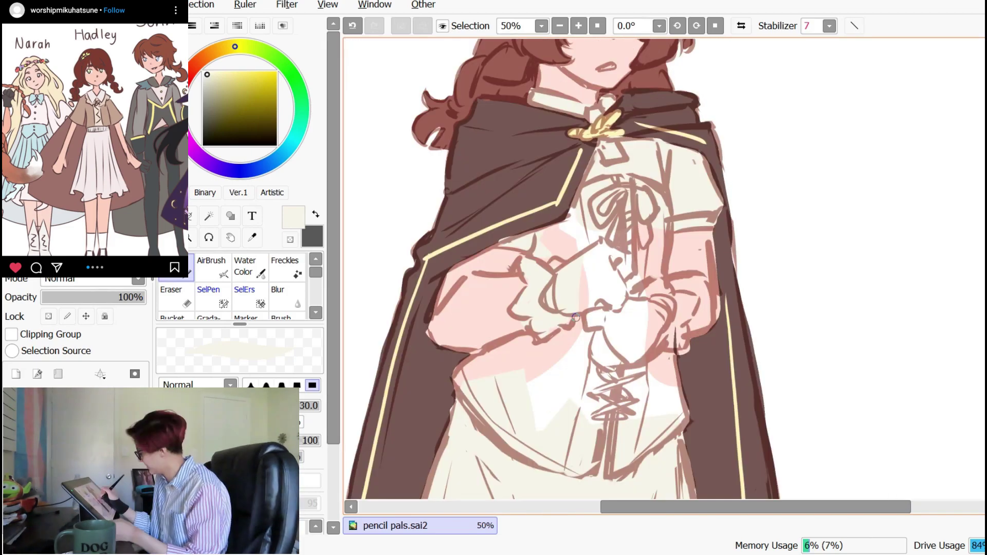
{"action": "left_click_drag", "start_coordinate": [576, 318], "coordinate": [592, 255]}
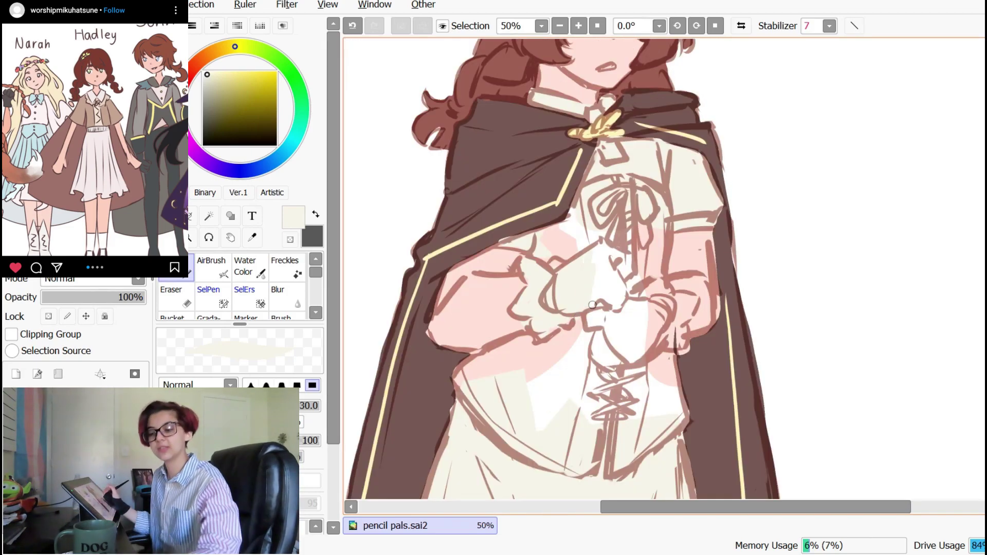
{"action": "key", "text": "l"}
{"action": "mouse_move", "coordinate": [576, 308]}
{"action": "left_mouse_down"}
{"action": "mouse_move", "coordinate": [561, 280]}
{"action": "mouse_move", "coordinate": [629, 208]}
{"action": "left_mouse_up"}
{"action": "left_click_drag", "start_coordinate": [532, 291], "coordinate": [624, 365]}
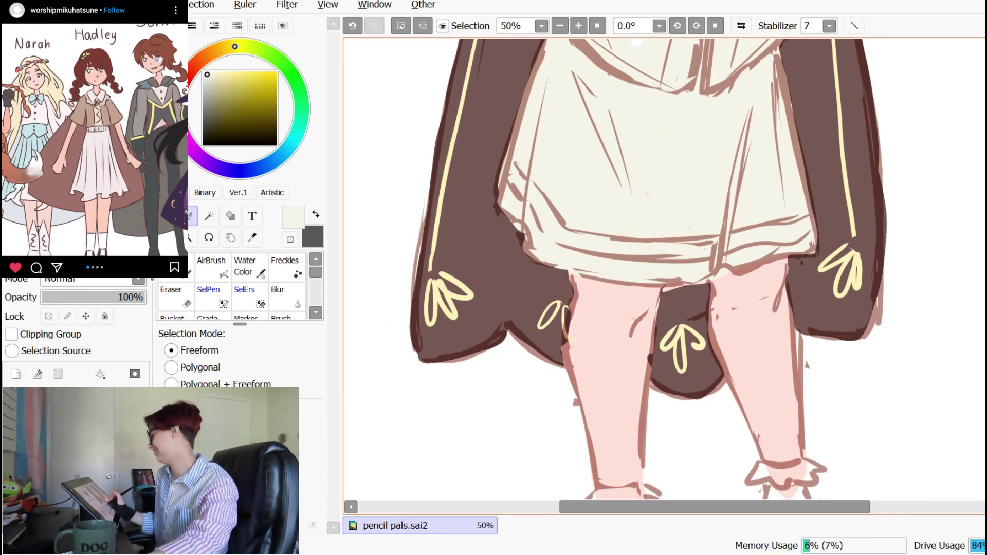
{"action": "key", "text": "ctrl+f"}
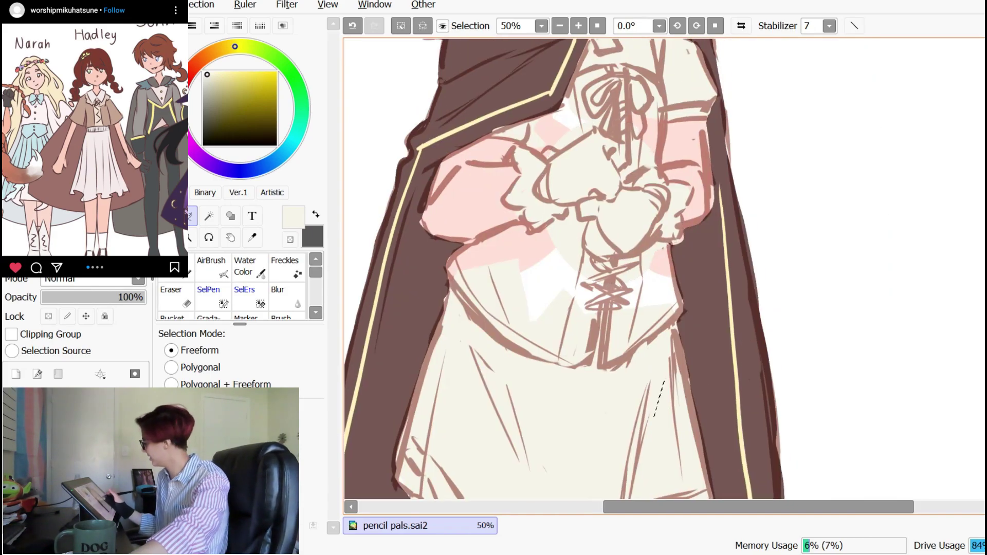
{"action": "key", "text": "ctrl+d"}
{"action": "key", "text": "ctrl+f"}
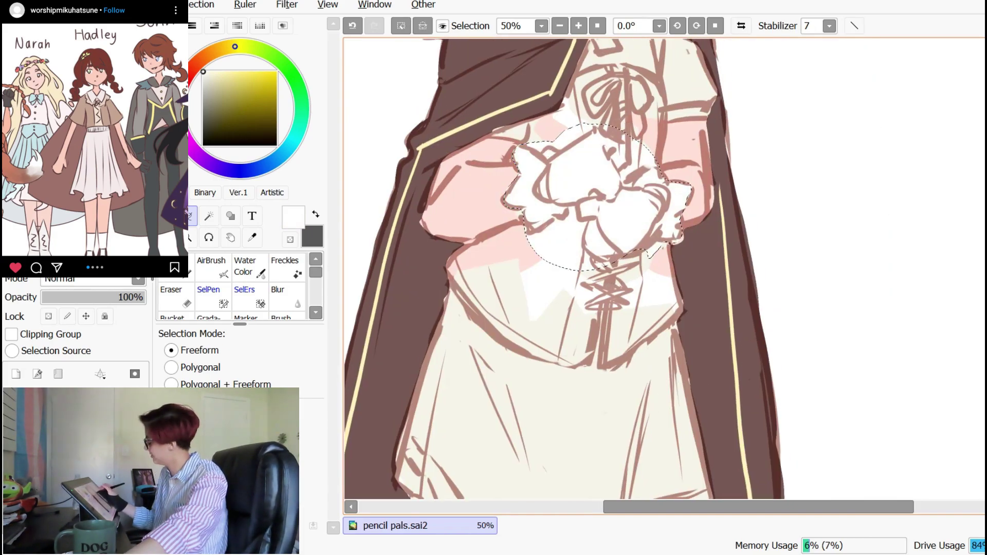
- Select the corset's shape, fill it with muted green, and shift its hue by -116 to a muted brown
{"action": "left_click_drag", "start_coordinate": [637, 406], "coordinate": [635, 154]}
{"action": "left_click_drag", "start_coordinate": [638, 427], "coordinate": [635, 121]}
{"action": "left_click_drag", "start_coordinate": [491, 196], "coordinate": [490, 224]}
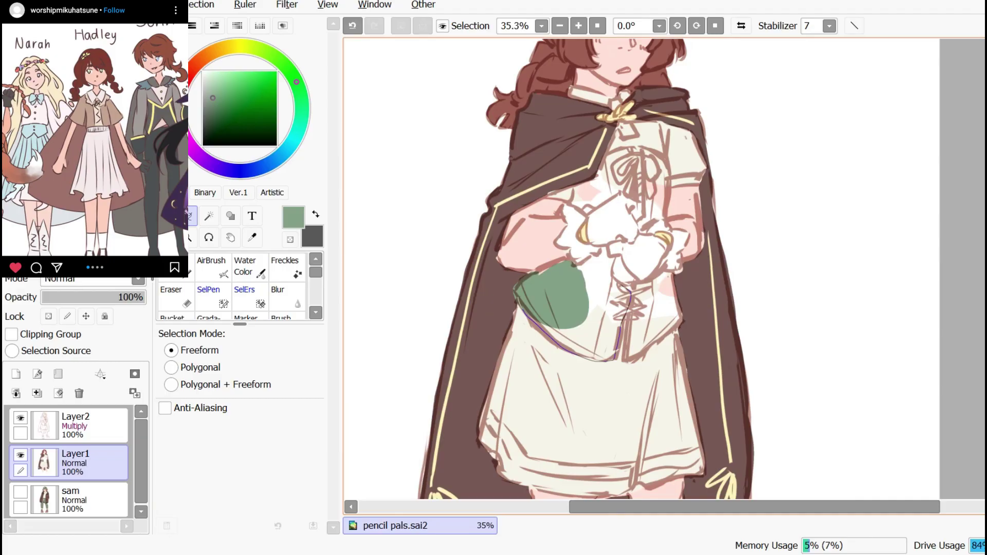
{"action": "key", "text": "ctrl+f"}
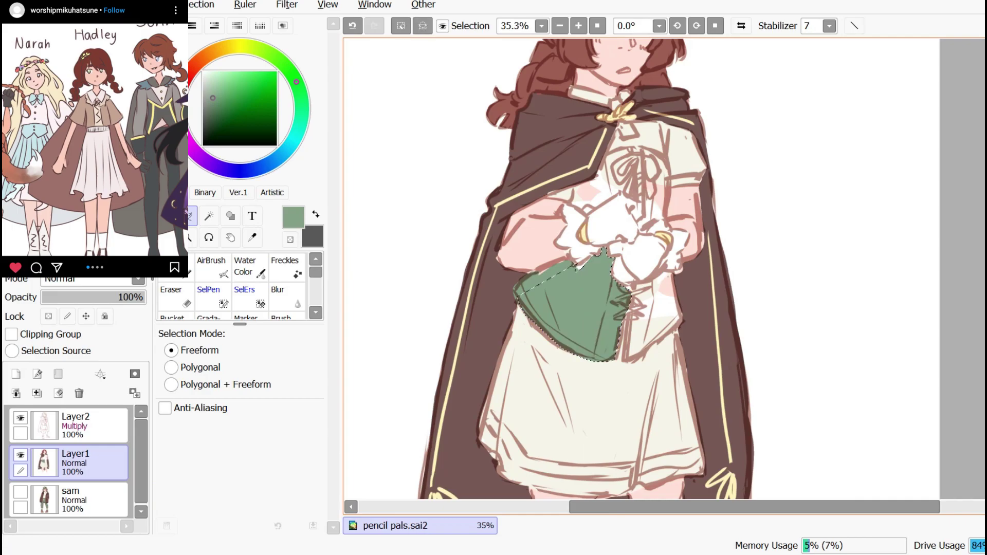
{"action": "key", "text": "ctrl+d"}
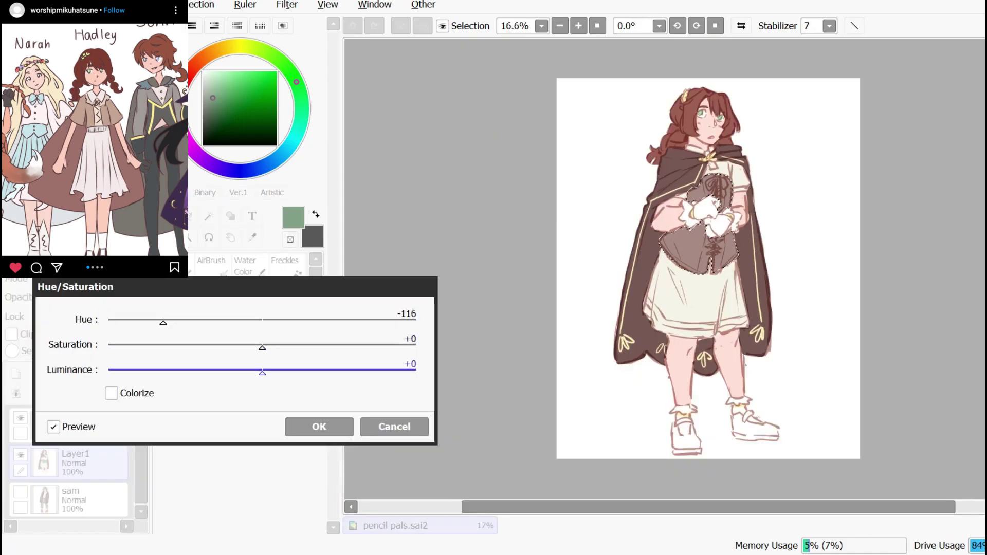
{"action": "left_click_drag", "start_coordinate": [326, 348], "coordinate": [308, 347]}
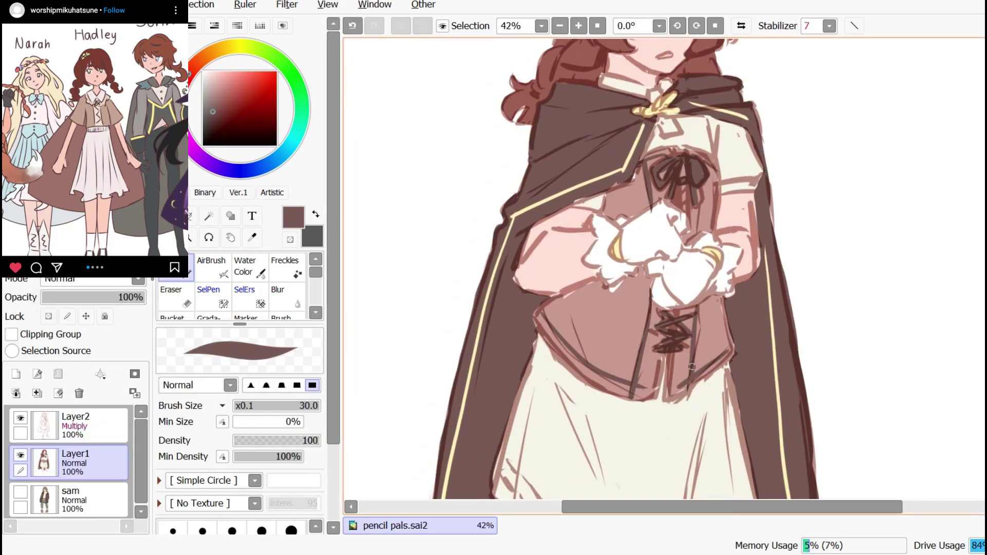
- Paint strokes of the corset's dusty pink-brown on the upper part of the shoe below the ruffled sock
{"action": "scroll", "coordinate": [819, 376], "scroll_direction": "down", "scroll_amount": 2}
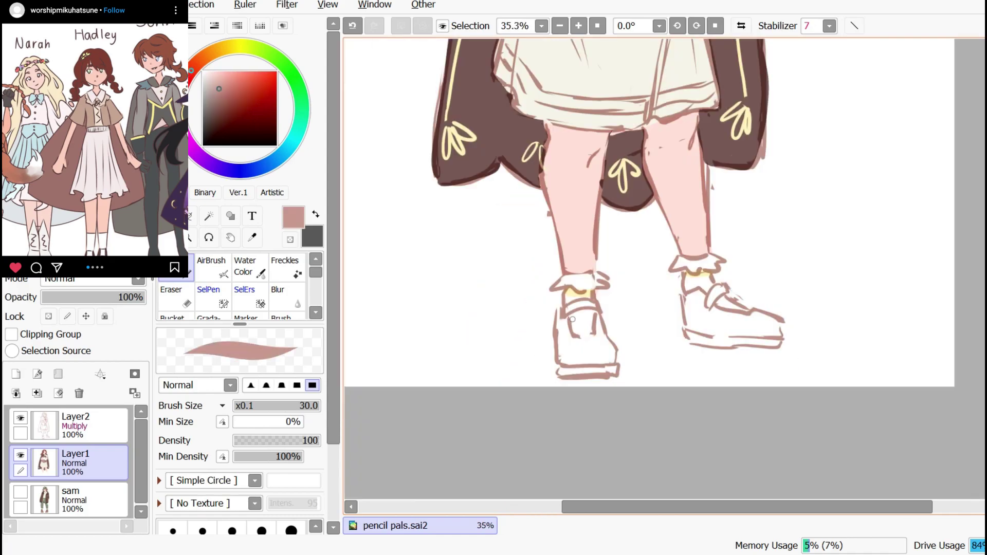
{"action": "left_click_drag", "start_coordinate": [565, 310], "coordinate": [596, 308]}
{"action": "left_click_drag", "start_coordinate": [593, 305], "coordinate": [566, 307]}
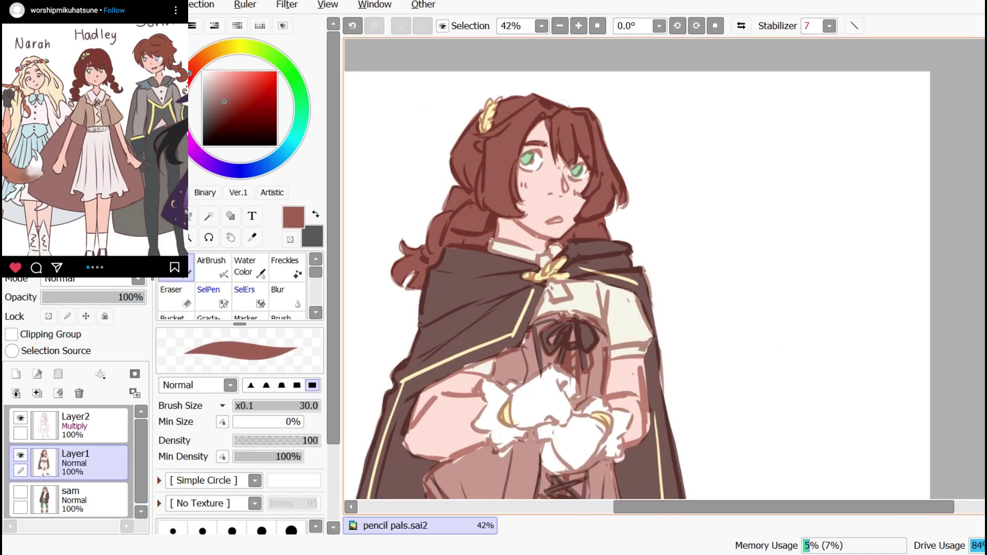
- Recolour the irises golden brown with Hue/Saturation, using hue -2, increased saturation and reduced luminance
{"action": "scroll", "coordinate": [636, 266], "scroll_direction": "up", "scroll_amount": 1}
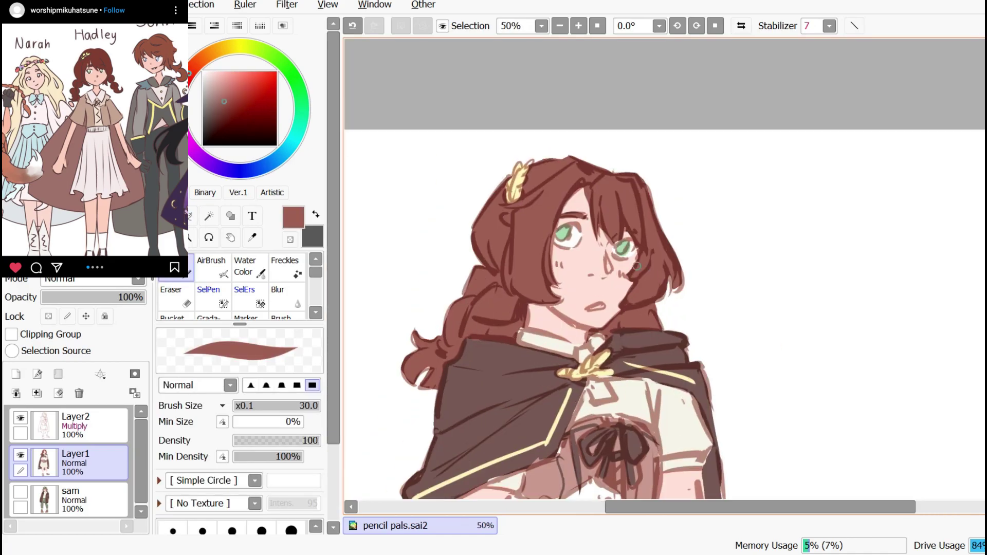
{"action": "scroll", "coordinate": [655, 264], "scroll_direction": "up", "scroll_amount": 1}
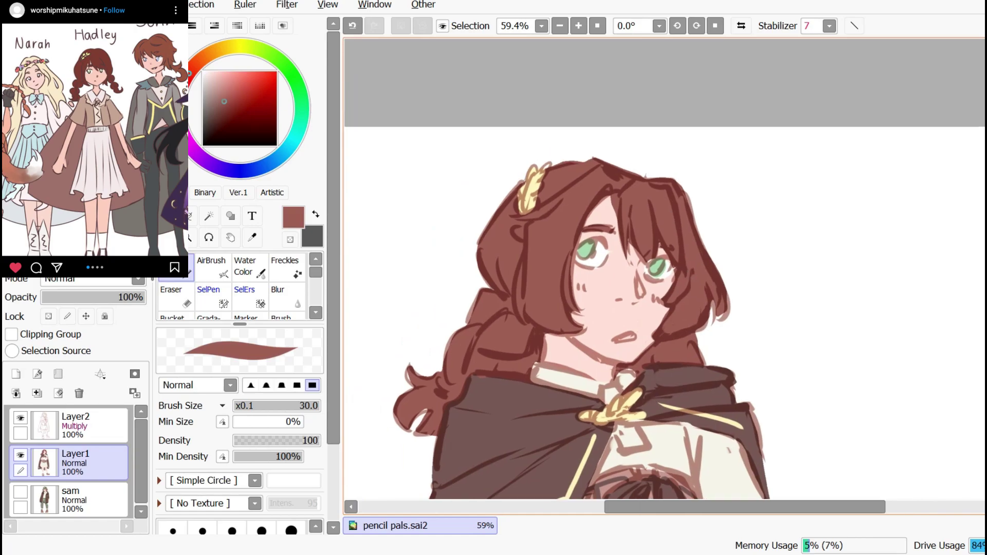
{"action": "left_click_drag", "start_coordinate": [681, 389], "coordinate": [678, 352]}
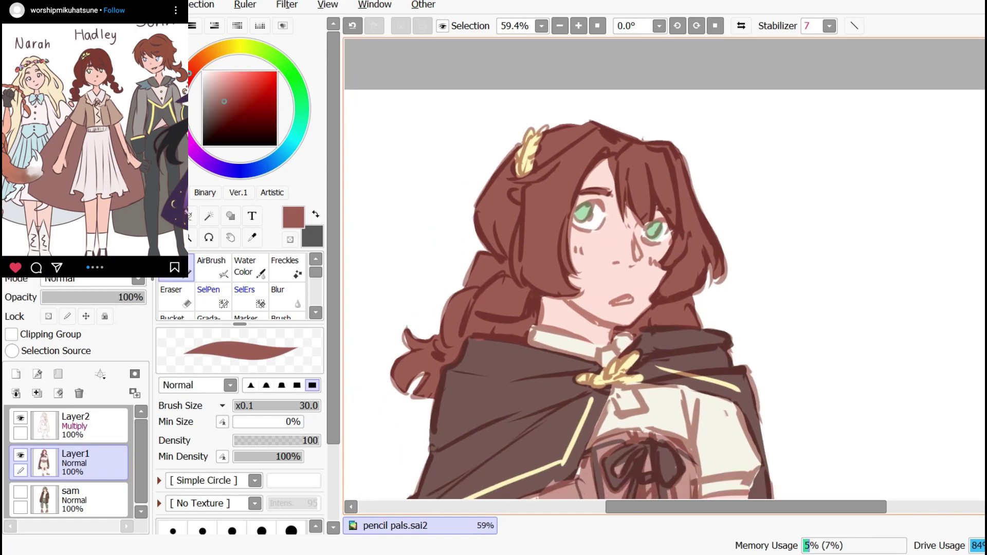
{"action": "right_click", "coordinate": [678, 371]}
{"action": "left_click_drag", "start_coordinate": [229, 86], "coordinate": [239, 82]}
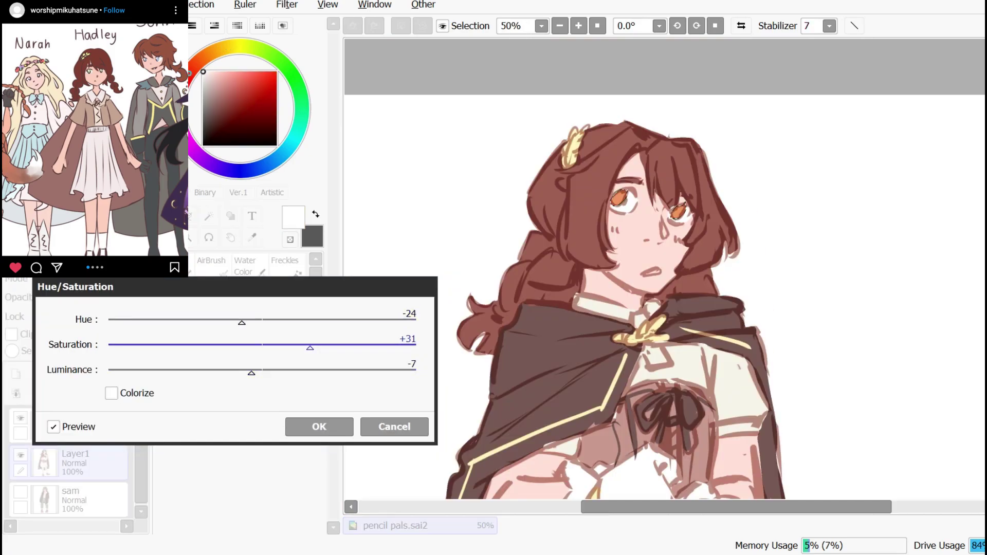
{"action": "left_click_drag", "start_coordinate": [251, 372], "coordinate": [207, 372]}
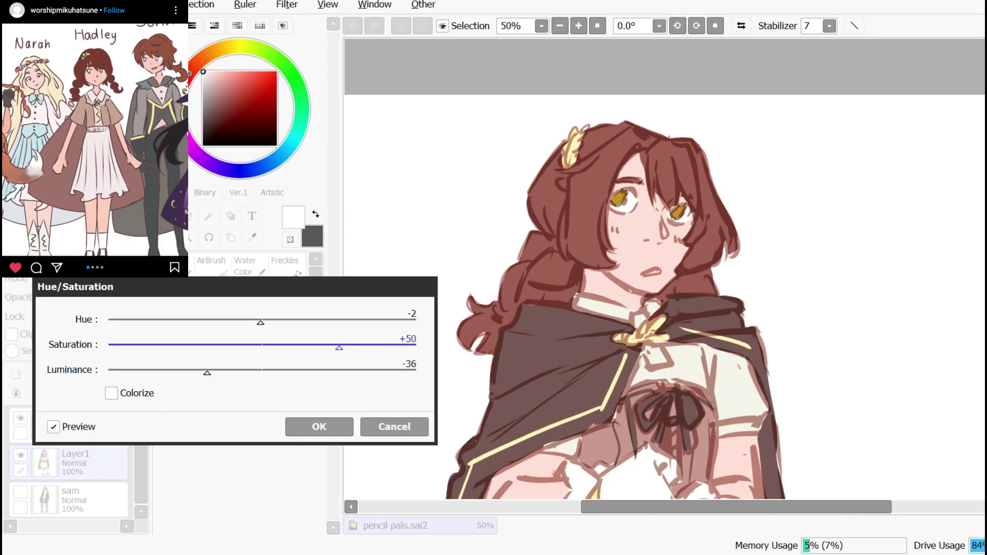
{"action": "left_click_drag", "start_coordinate": [339, 348], "coordinate": [330, 348]}
{"action": "left_click_drag", "start_coordinate": [207, 373], "coordinate": [216, 373]}
{"action": "left_click", "coordinate": [319, 427]}
- Paint the band along the skirt's hem in greyish beige
{"action": "key", "text": "ctrl+0"}
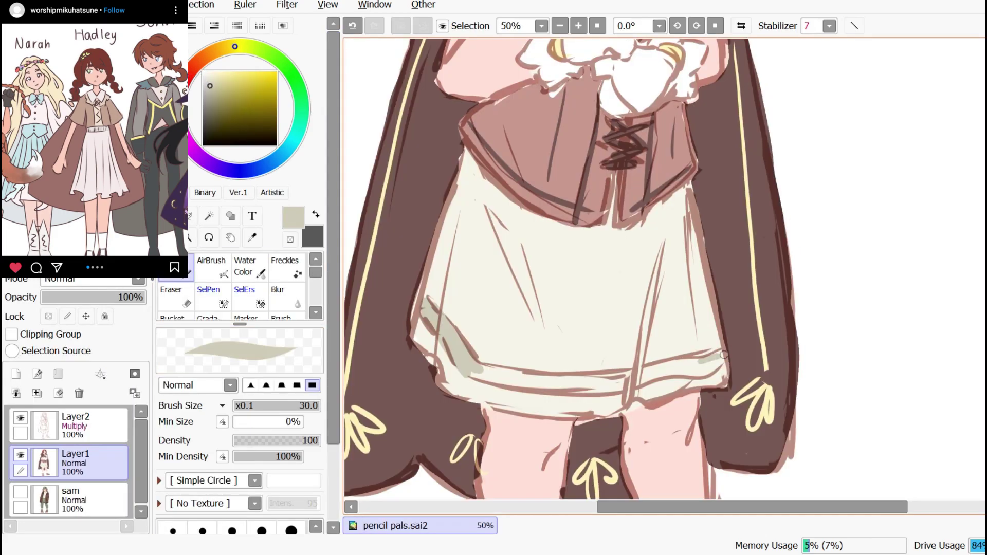
{"action": "mouse_move", "coordinate": [723, 355]}
{"action": "left_mouse_down"}
{"action": "mouse_move", "coordinate": [698, 372]}
{"action": "mouse_move", "coordinate": [665, 366]}
{"action": "mouse_move", "coordinate": [673, 369]}
{"action": "mouse_move", "coordinate": [587, 383]}
{"action": "left_mouse_up"}
{"action": "key", "text": "Home"}
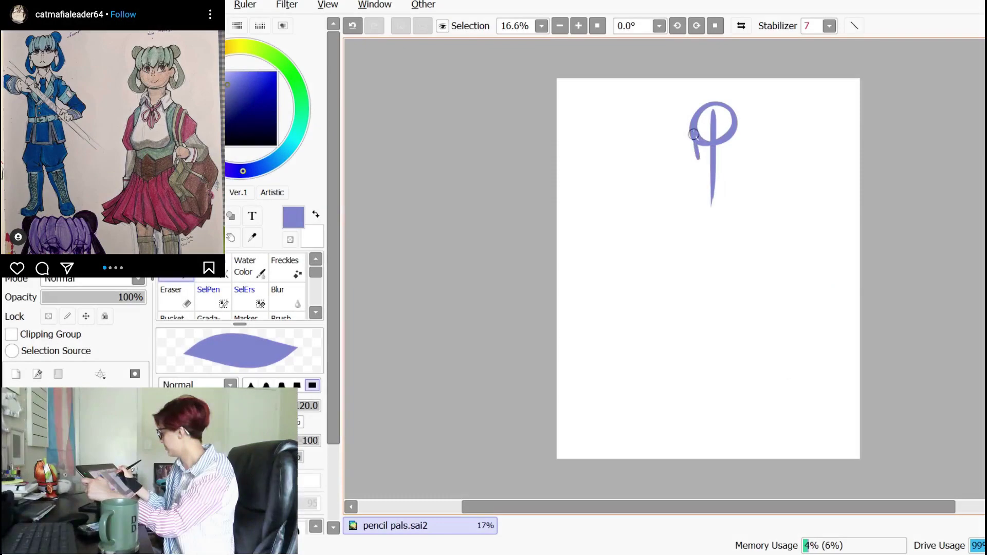
- Shape the new figure's head construction in periwinkle, refining the jaw and adding the ears and neck
{"action": "key", "text": "e"}
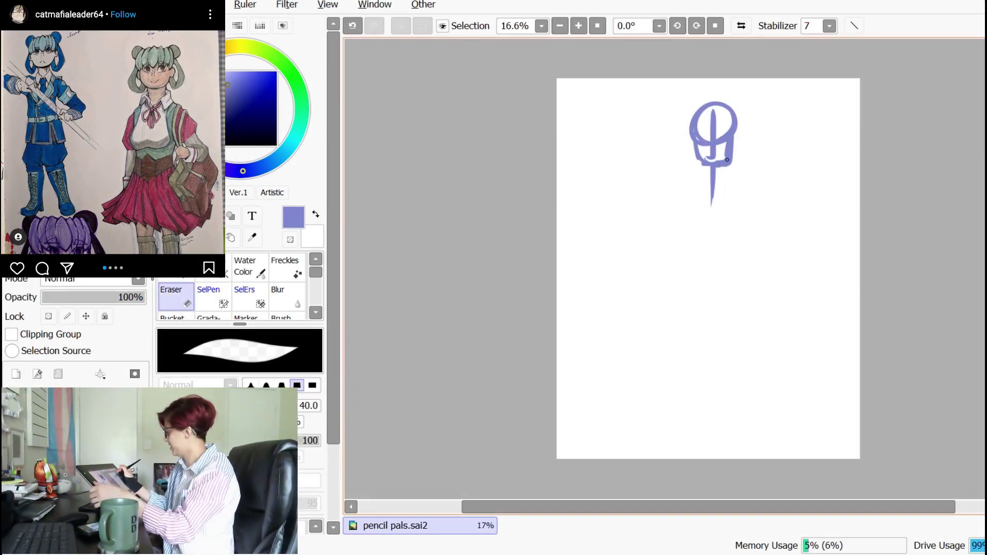
{"action": "key", "text": "n"}
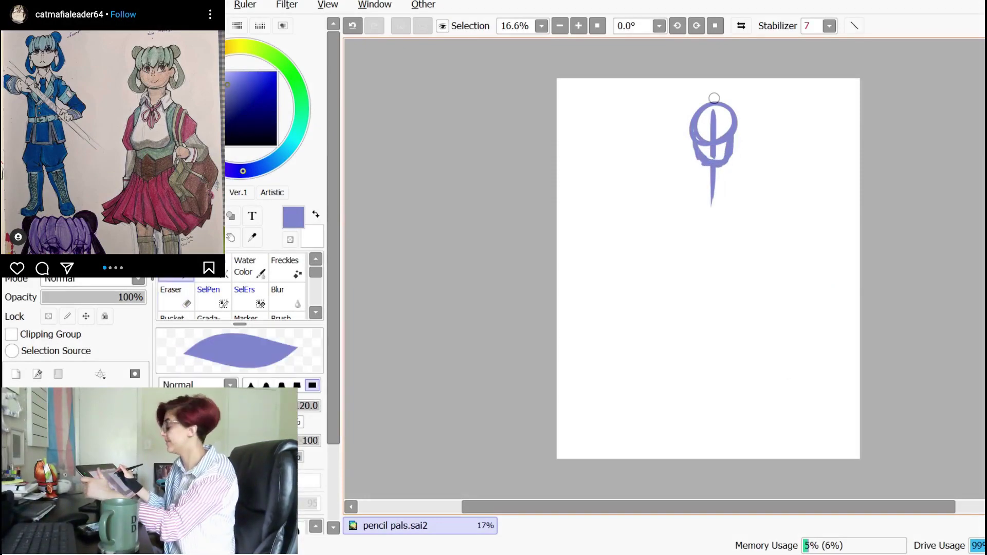
{"action": "mouse_move", "coordinate": [694, 129]}
{"action": "left_mouse_down"}
{"action": "mouse_move", "coordinate": [726, 135]}
{"action": "mouse_move", "coordinate": [691, 135]}
{"action": "mouse_move", "coordinate": [713, 170]}
{"action": "mouse_move", "coordinate": [734, 150]}
{"action": "left_mouse_up"}
{"action": "key", "text": "e"}
{"action": "key", "text": "n"}
{"action": "key", "text": "e"}
{"action": "mouse_move", "coordinate": [734, 140]}
{"action": "left_mouse_down"}
{"action": "mouse_move", "coordinate": [748, 117]}
{"action": "mouse_move", "coordinate": [692, 119]}
{"action": "mouse_move", "coordinate": [706, 105]}
{"action": "mouse_move", "coordinate": [737, 130]}
{"action": "left_mouse_up"}
{"action": "key", "text": "n"}
{"action": "key", "text": "ctrl+z"}
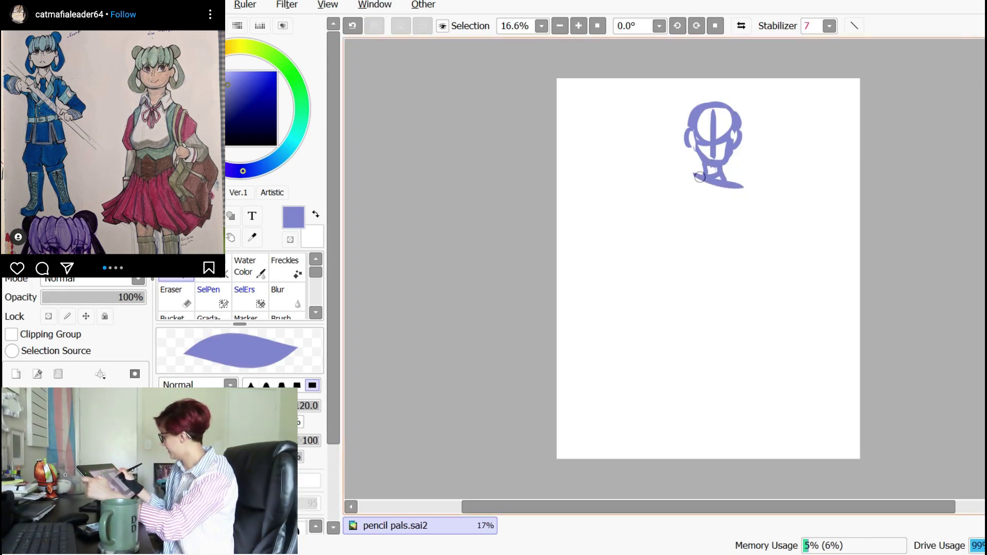
- Sketch the torso beneath the neck with shoulders, crossed chest guidelines and a rounded pelvis block
{"action": "mouse_move", "coordinate": [700, 176]}
{"action": "left_mouse_down"}
{"action": "mouse_move", "coordinate": [682, 191]}
{"action": "mouse_move", "coordinate": [747, 196]}
{"action": "mouse_move", "coordinate": [686, 211]}
{"action": "mouse_move", "coordinate": [700, 213]}
{"action": "mouse_move", "coordinate": [697, 225]}
{"action": "left_mouse_up"}
{"action": "key", "text": "ctrl+z"}
{"action": "left_click_drag", "start_coordinate": [747, 199], "coordinate": [748, 231]}
{"action": "left_click_drag", "start_coordinate": [718, 189], "coordinate": [723, 239]}
{"action": "left_click_drag", "start_coordinate": [688, 203], "coordinate": [749, 219]}
{"action": "mouse_move", "coordinate": [697, 237]}
{"action": "left_mouse_down"}
{"action": "mouse_move", "coordinate": [733, 261]}
{"action": "mouse_move", "coordinate": [751, 250]}
{"action": "mouse_move", "coordinate": [727, 257]}
{"action": "left_mouse_up"}
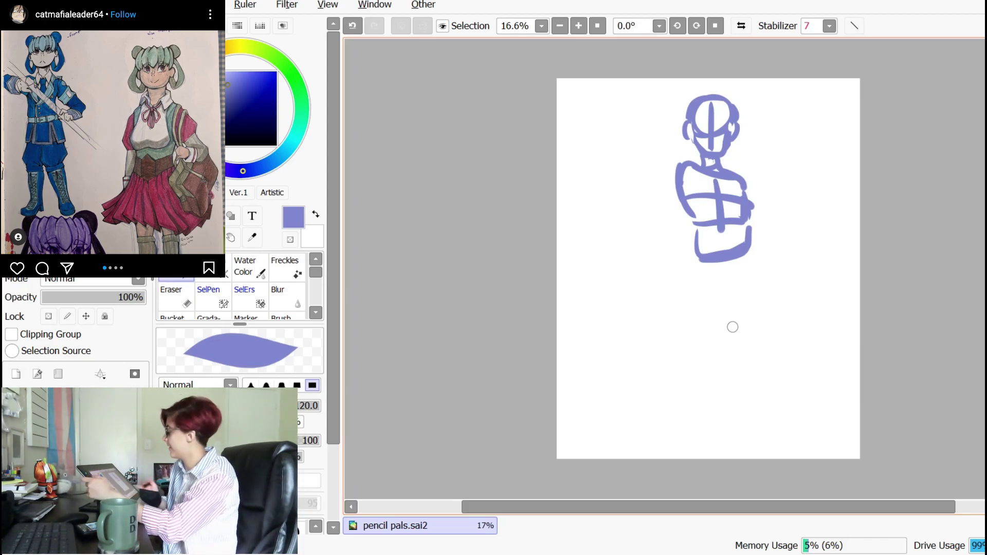
- Erase and redraw the waist and pelvis lines to reshape the figure's hips
{"action": "key", "text": "e"}
{"action": "left_click_drag", "start_coordinate": [709, 252], "coordinate": [748, 240]}
{"action": "key", "text": "n"}
{"action": "key", "text": "e"}
{"action": "left_click_drag", "start_coordinate": [748, 203], "coordinate": [754, 244]}
{"action": "key", "text": "n"}
{"action": "mouse_move", "coordinate": [695, 255]}
{"action": "left_mouse_down"}
{"action": "mouse_move", "coordinate": [689, 291]}
{"action": "mouse_move", "coordinate": [739, 295]}
{"action": "mouse_move", "coordinate": [751, 250]}
{"action": "left_mouse_up"}
{"action": "key", "text": "ctrl+z"}
{"action": "key", "text": "e"}
{"action": "left_click_drag", "start_coordinate": [704, 289], "coordinate": [697, 241]}
{"action": "key", "text": "n"}
{"action": "left_click_drag", "start_coordinate": [698, 228], "coordinate": [698, 245]}
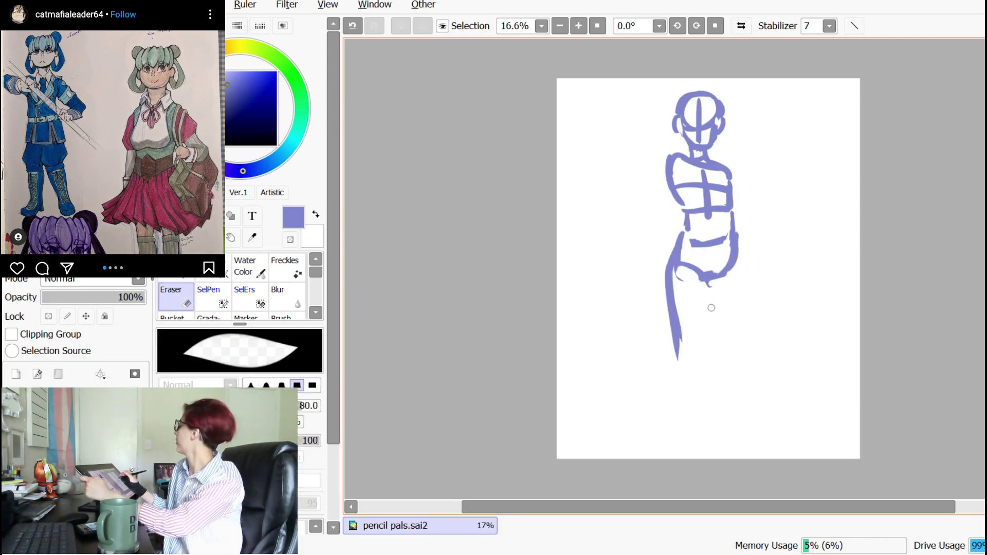
- Sketch both thighs down to the knees, redrawing the inner and outer contours
{"action": "key", "text": "n"}
{"action": "mouse_move", "coordinate": [679, 316]}
{"action": "left_mouse_down"}
{"action": "mouse_move", "coordinate": [695, 343]}
{"action": "mouse_move", "coordinate": [699, 330]}
{"action": "left_mouse_up"}
{"action": "mouse_move", "coordinate": [706, 290]}
{"action": "left_mouse_down"}
{"action": "mouse_move", "coordinate": [698, 348]}
{"action": "mouse_move", "coordinate": [699, 338]}
{"action": "left_mouse_up"}
{"action": "key", "text": "ctrl+z"}
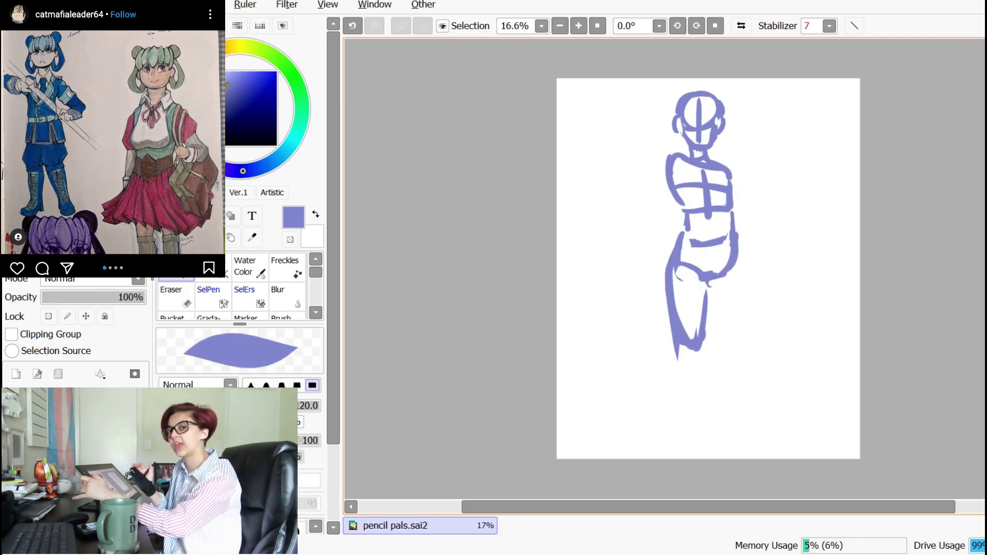
{"action": "left_click_drag", "start_coordinate": [738, 255], "coordinate": [755, 333]}
{"action": "left_click_drag", "start_coordinate": [710, 302], "coordinate": [758, 327]}
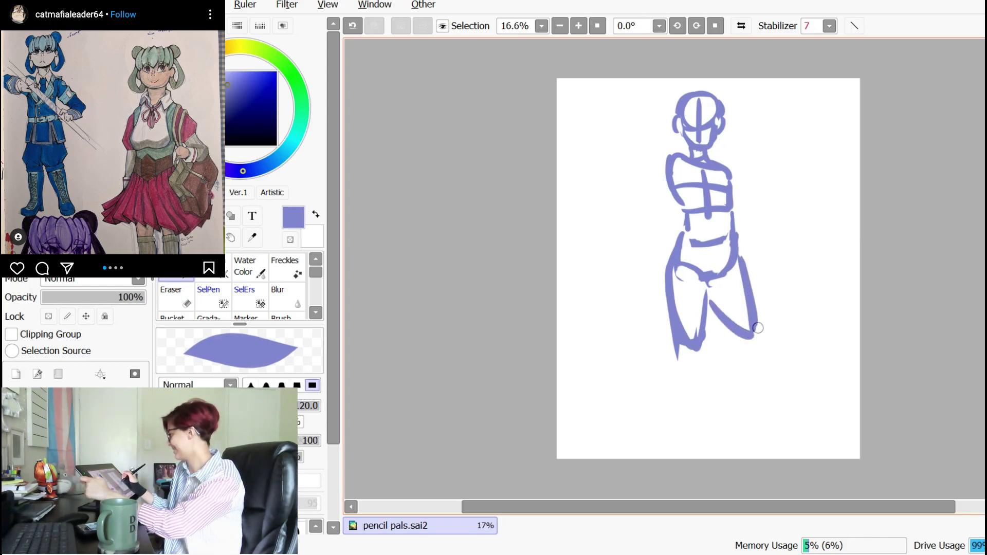
{"action": "key", "text": "ctrl+z"}
{"action": "left_click_drag", "start_coordinate": [710, 296], "coordinate": [748, 329]}
{"action": "left_click_drag", "start_coordinate": [740, 272], "coordinate": [753, 329]}
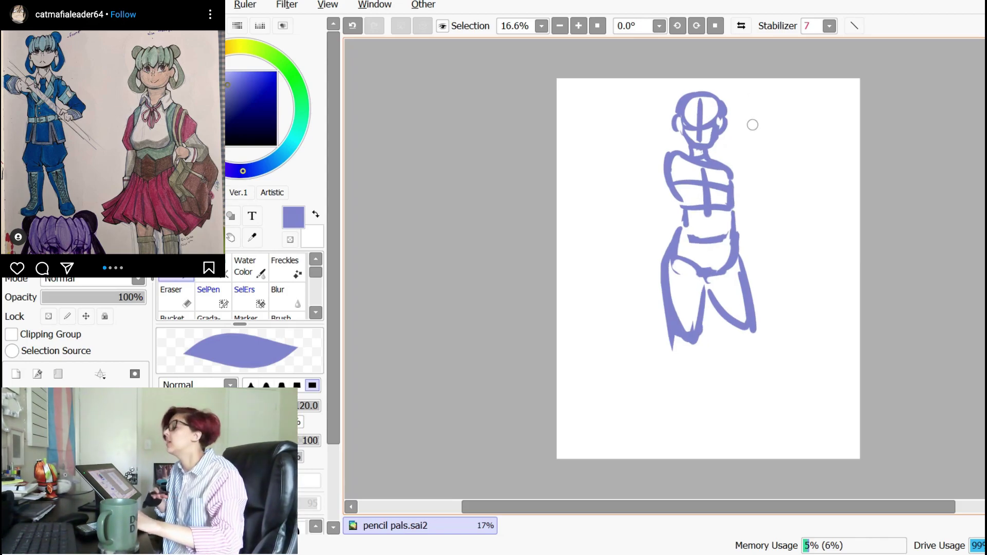
- Clean up the knee and block in the lower legs, feet and the arm hanging beside the hip
{"action": "key", "text": "e"}
{"action": "mouse_move", "coordinate": [663, 320]}
{"action": "left_mouse_down"}
{"action": "mouse_move", "coordinate": [671, 344]}
{"action": "mouse_move", "coordinate": [698, 340]}
{"action": "mouse_move", "coordinate": [697, 327]}
{"action": "left_mouse_up"}
{"action": "key", "text": "n"}
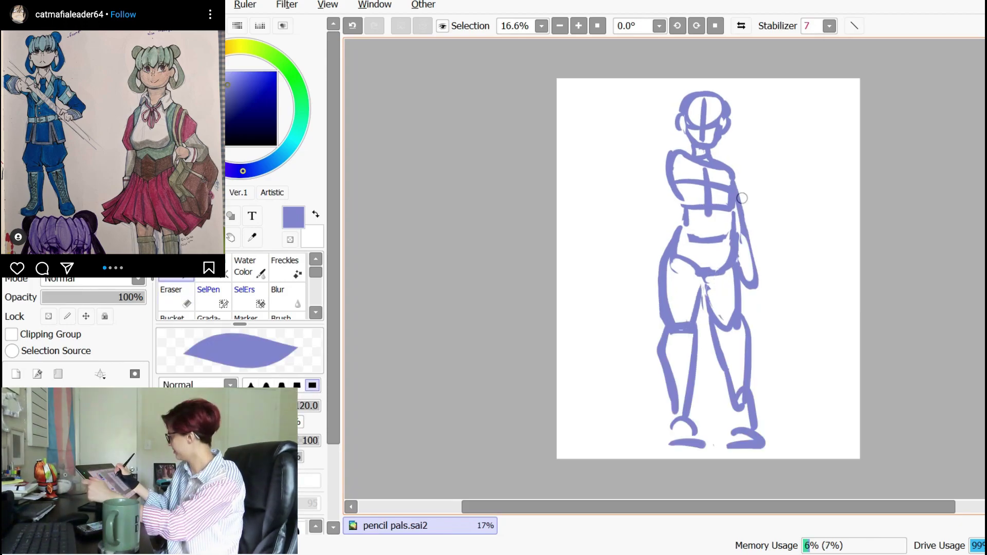
- Erase and refine the shoulder and upper arm contour of the lowered arm
{"action": "key", "text": "e"}
{"action": "left_click_drag", "start_coordinate": [719, 162], "coordinate": [736, 173]}
{"action": "key", "text": "n"}
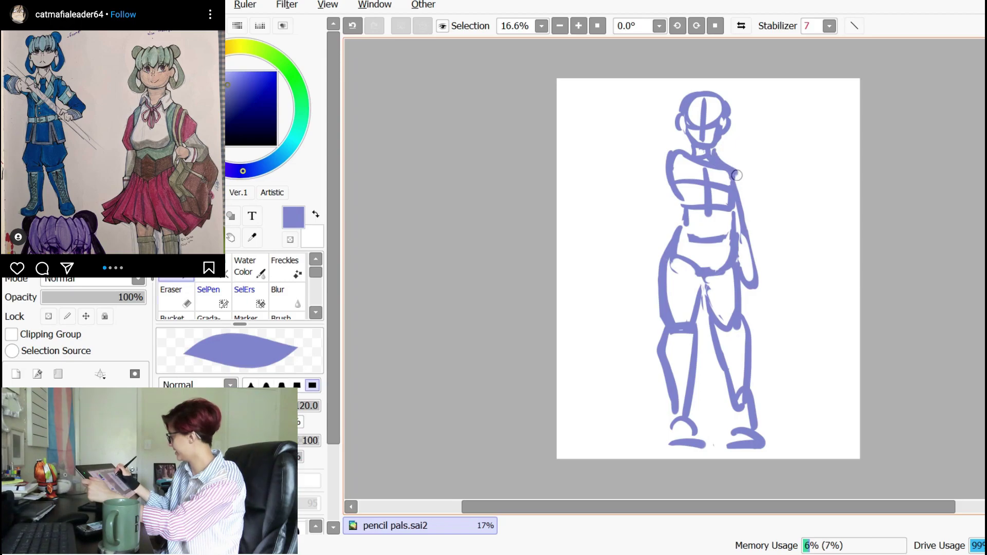
{"action": "key", "text": "e"}
{"action": "left_click_drag", "start_coordinate": [739, 171], "coordinate": [749, 207]}
{"action": "key", "text": "n"}
- Sketch the lowered arm's hand beside the thigh with the fingers pointing outward, erasing stray lines
{"action": "mouse_move", "coordinate": [749, 288]}
{"action": "left_mouse_down"}
{"action": "mouse_move", "coordinate": [761, 265]}
{"action": "mouse_move", "coordinate": [753, 282]}
{"action": "mouse_move", "coordinate": [752, 269]}
{"action": "mouse_move", "coordinate": [757, 299]}
{"action": "mouse_move", "coordinate": [785, 288]}
{"action": "mouse_move", "coordinate": [759, 300]}
{"action": "left_mouse_up"}
{"action": "key", "text": "e"}
{"action": "key", "text": "n"}
{"action": "key", "text": "e"}
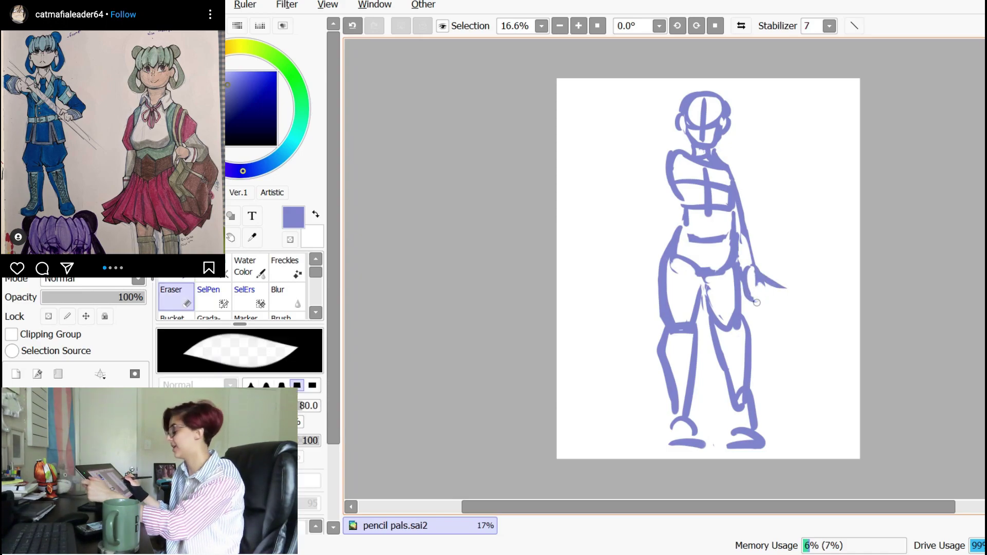
{"action": "key", "text": "n"}
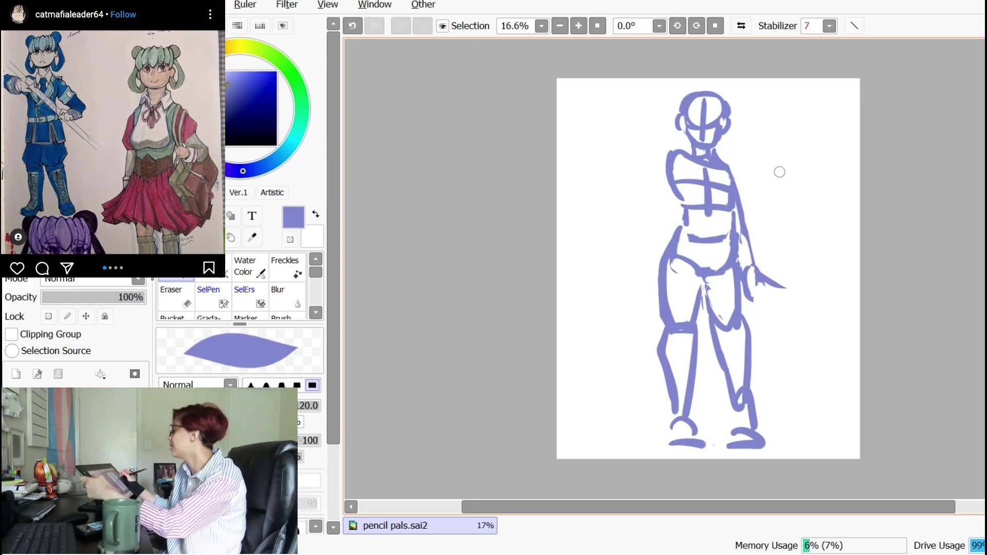
{"action": "left_click_drag", "start_coordinate": [756, 300], "coordinate": [786, 287]}
{"action": "key", "text": "e"}
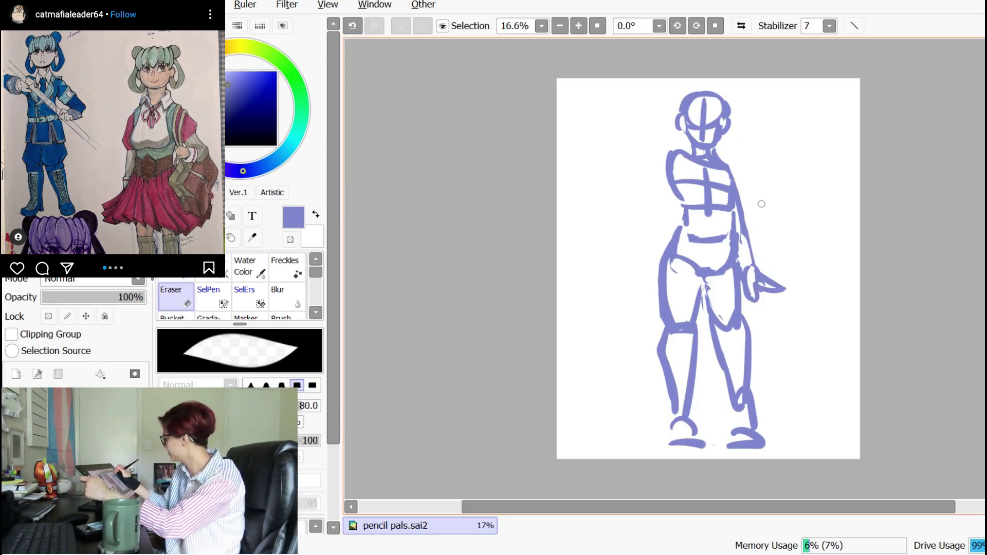
{"action": "key", "text": "n"}
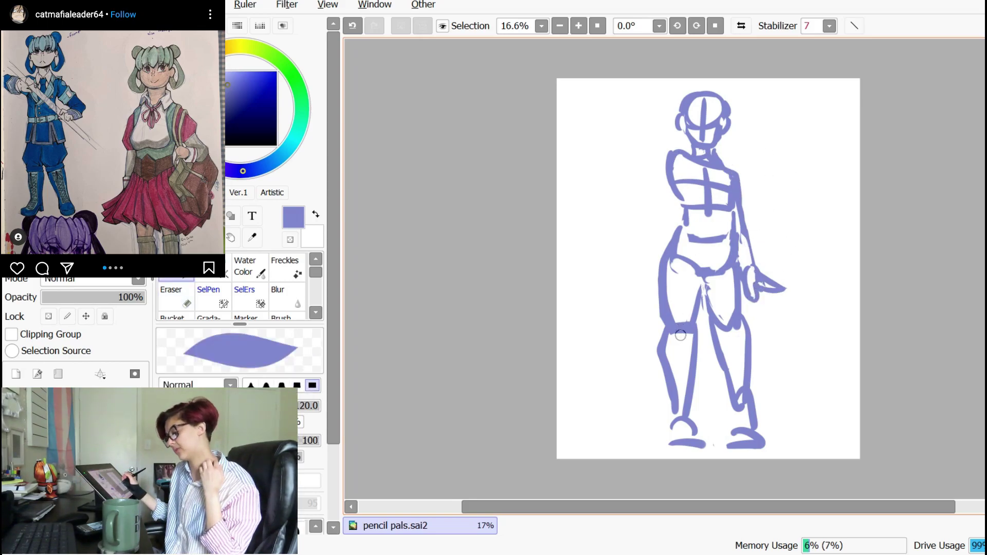
- Lasso the head and the outstretched arm in turn to adjust their proportions
{"action": "key", "text": "a"}
{"action": "mouse_move", "coordinate": [740, 139]}
{"action": "left_mouse_down"}
{"action": "mouse_move", "coordinate": [695, 147]}
{"action": "mouse_move", "coordinate": [707, 68]}
{"action": "left_mouse_up"}
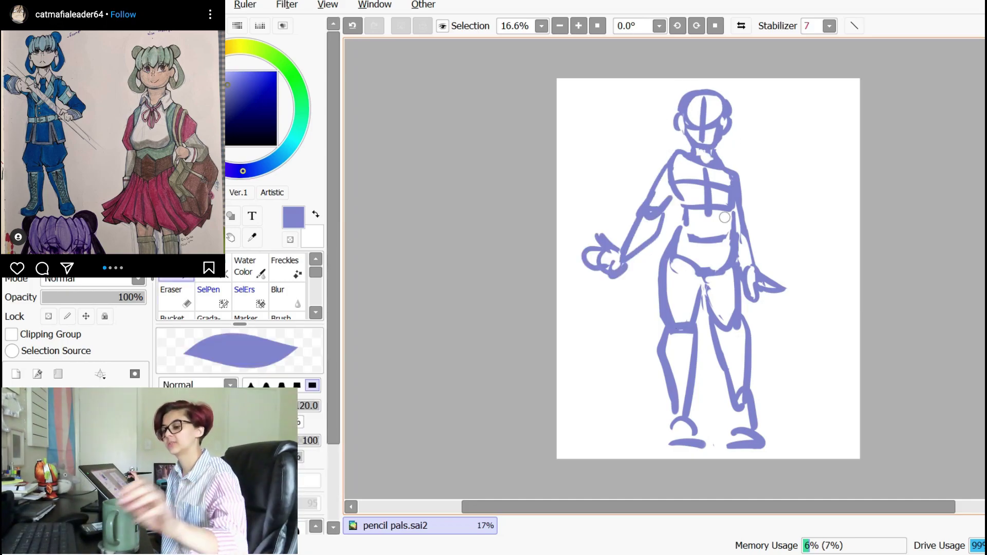
{"action": "key", "text": "a"}
{"action": "left_click_drag", "start_coordinate": [606, 177], "coordinate": [601, 185]}
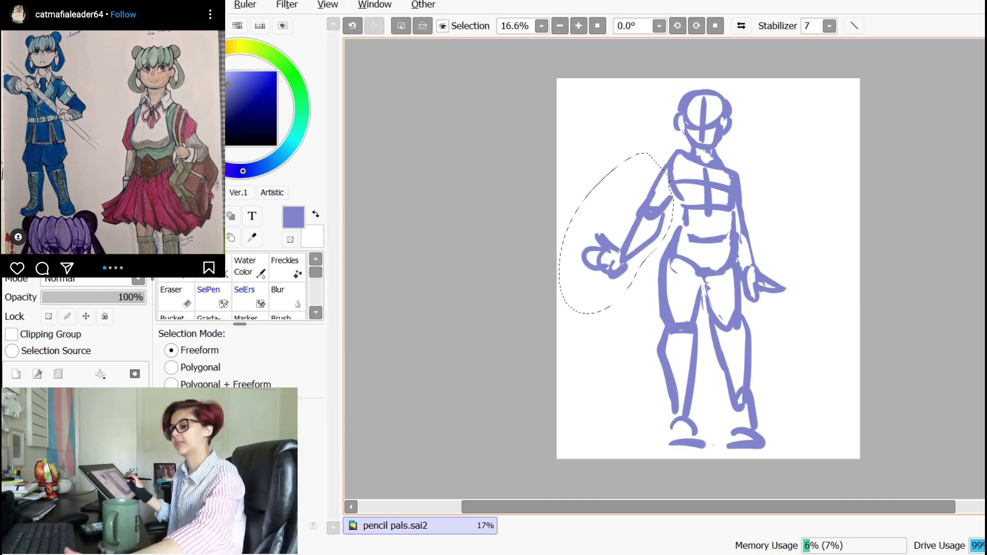
{"action": "key", "text": "v"}
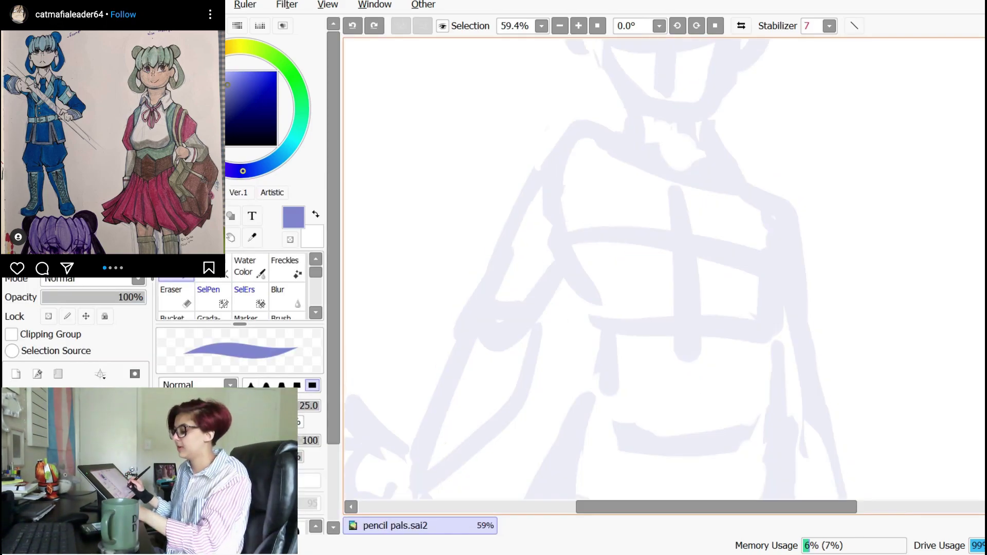
- Draw the face outline, ears, nose, first eye and its brow over the faded construction sketch, and save the file
{"action": "left_click_drag", "start_coordinate": [653, 206], "coordinate": [626, 405]}
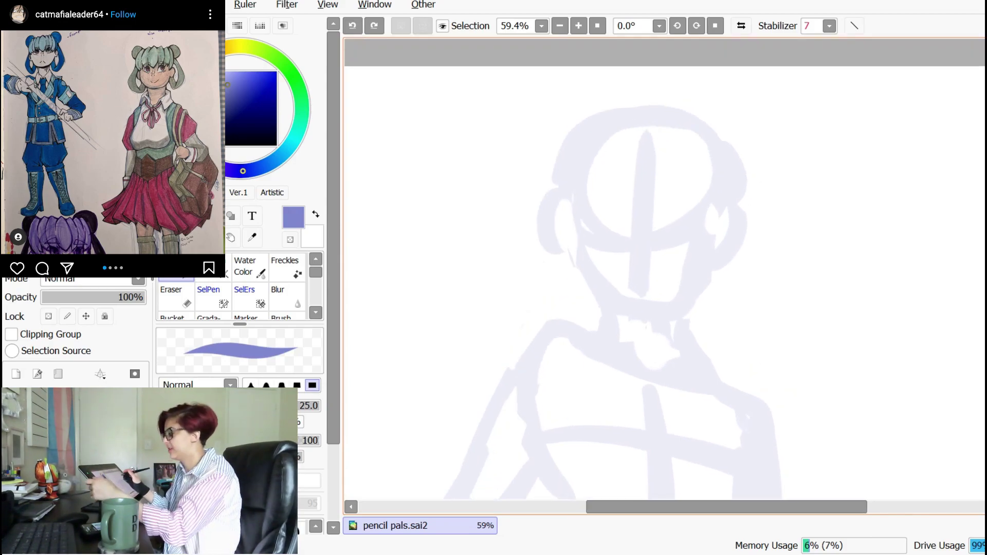
{"action": "scroll", "coordinate": [663, 267], "scroll_direction": "right", "scroll_amount": 2}
{"action": "left_click_drag", "start_coordinate": [688, 126], "coordinate": [691, 183]}
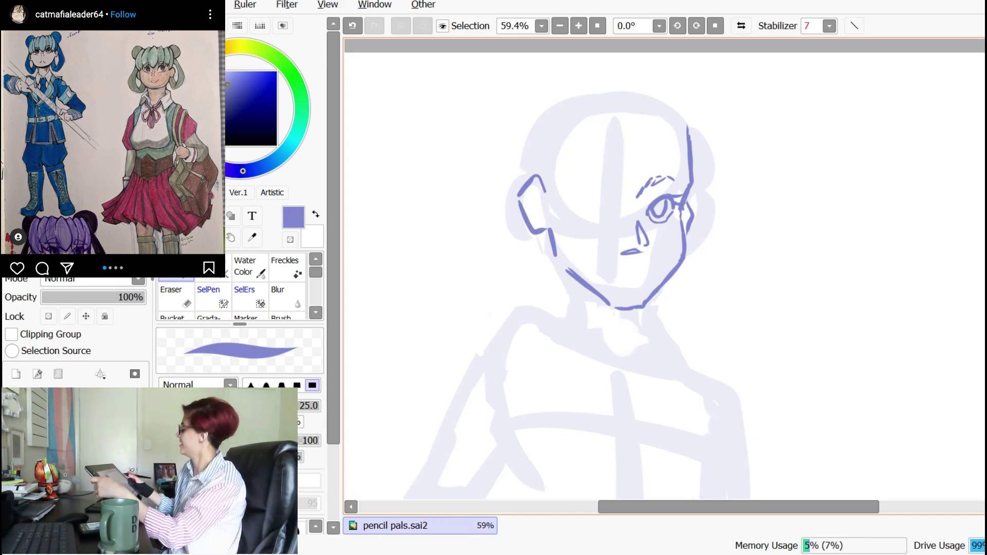
{"action": "key", "text": "e"}
{"action": "key", "text": "n"}
{"action": "mouse_move", "coordinate": [667, 183]}
{"action": "left_mouse_down"}
{"action": "mouse_move", "coordinate": [658, 176]}
{"action": "mouse_move", "coordinate": [681, 183]}
{"action": "left_mouse_up"}
{"action": "key", "text": "e"}
{"action": "key", "text": "n"}
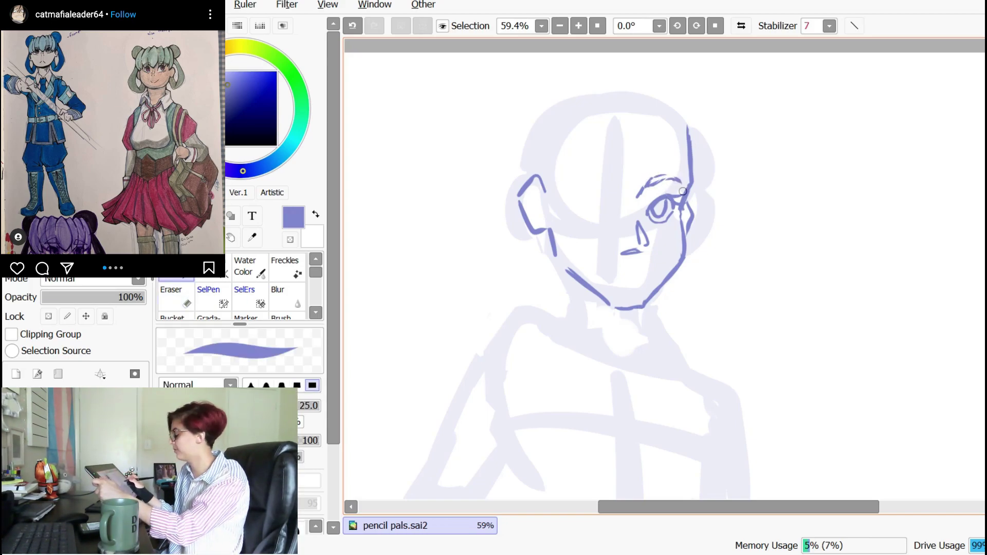
{"action": "key", "text": "ctrl+s"}
- Draw the second eye and brow, the cheek marks and a smiling mouth, checking the face in a mirrored view
{"action": "key", "text": "e"}
{"action": "mouse_move", "coordinate": [577, 202]}
{"action": "left_mouse_down"}
{"action": "mouse_move", "coordinate": [590, 223]}
{"action": "mouse_move", "coordinate": [609, 213]}
{"action": "left_mouse_up"}
{"action": "key", "text": "n"}
{"action": "key", "text": "h"}
{"action": "key", "text": "e"}
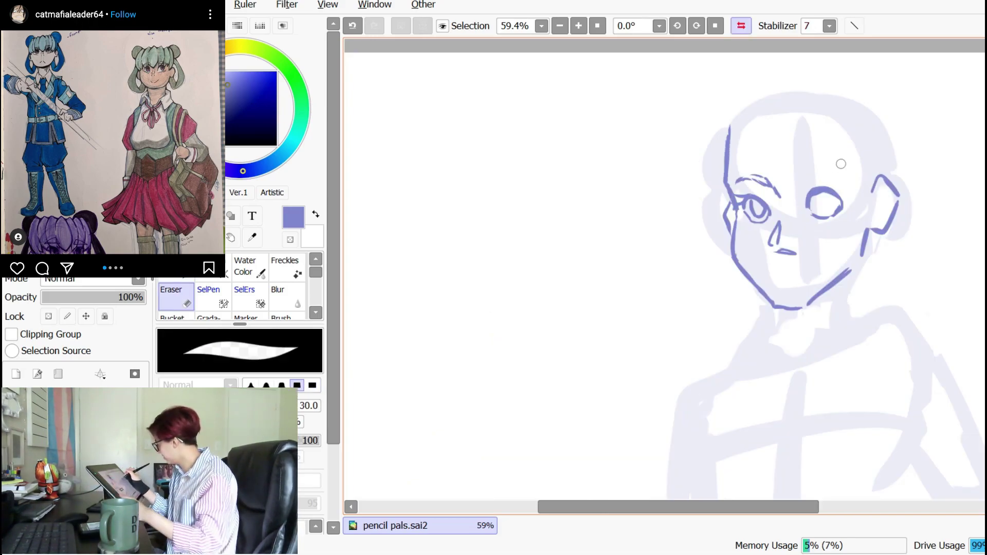
{"action": "key", "text": "h"}
{"action": "key", "text": "h"}
{"action": "key", "text": "h"}
{"action": "key", "text": "e"}
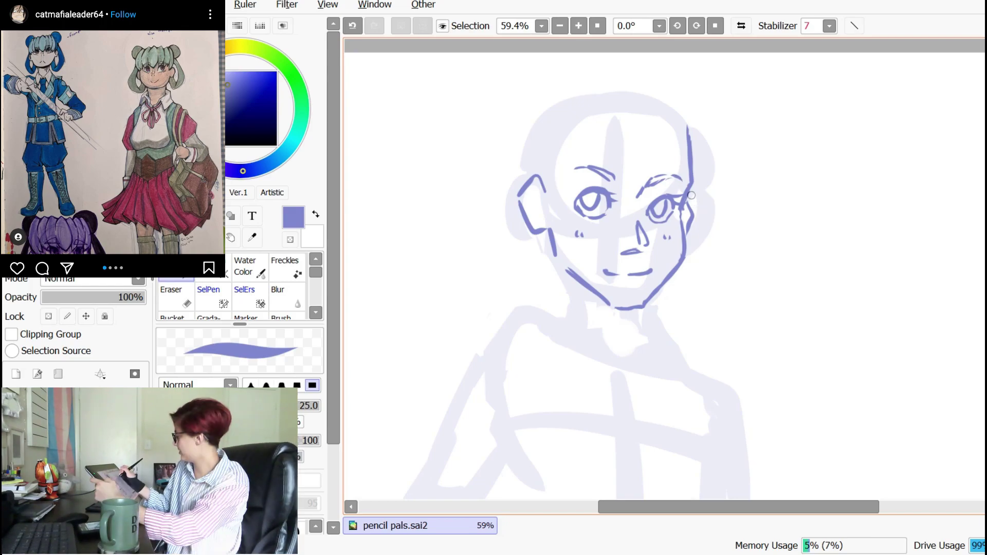
- Rework the brows and sketch choppy bangs across the forehead from the top of the head
{"action": "key", "text": "ctrl+z"}
{"action": "left_click_drag", "start_coordinate": [667, 176], "coordinate": [680, 183]}
{"action": "mouse_move", "coordinate": [575, 168]}
{"action": "left_mouse_down"}
{"action": "mouse_move", "coordinate": [591, 168]}
{"action": "mouse_move", "coordinate": [560, 179]}
{"action": "mouse_move", "coordinate": [610, 168]}
{"action": "left_mouse_up"}
{"action": "key", "text": "e"}
{"action": "key", "text": "n"}
{"action": "key", "text": "e"}
{"action": "key", "text": "n"}
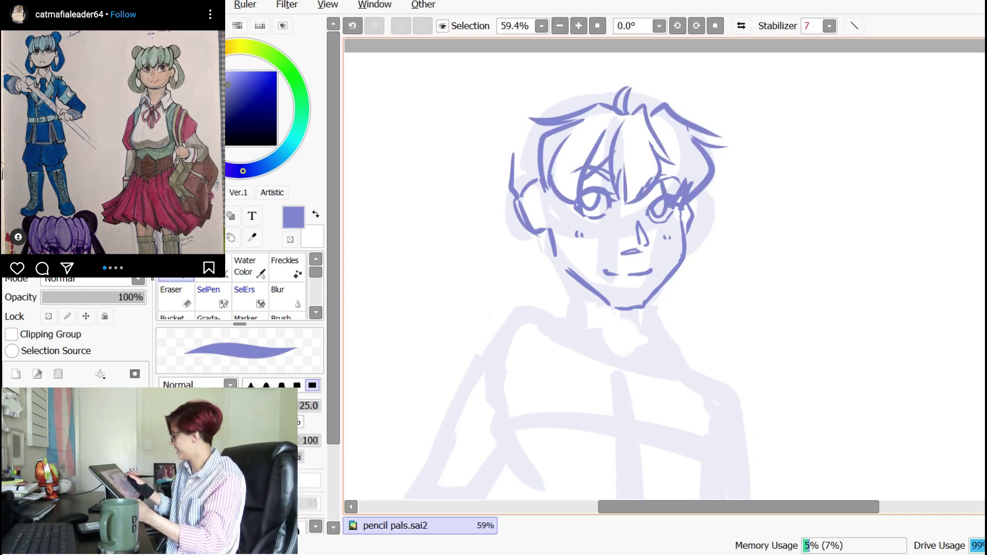
- Fill out the hair with crown strands, two round buns and looped side locks framing the face
{"action": "left_click_drag", "start_coordinate": [635, 110], "coordinate": [627, 142]}
{"action": "left_click_drag", "start_coordinate": [544, 126], "coordinate": [591, 123]}
{"action": "key", "text": "ctrl+z"}
{"action": "left_click_drag", "start_coordinate": [535, 129], "coordinate": [592, 123]}
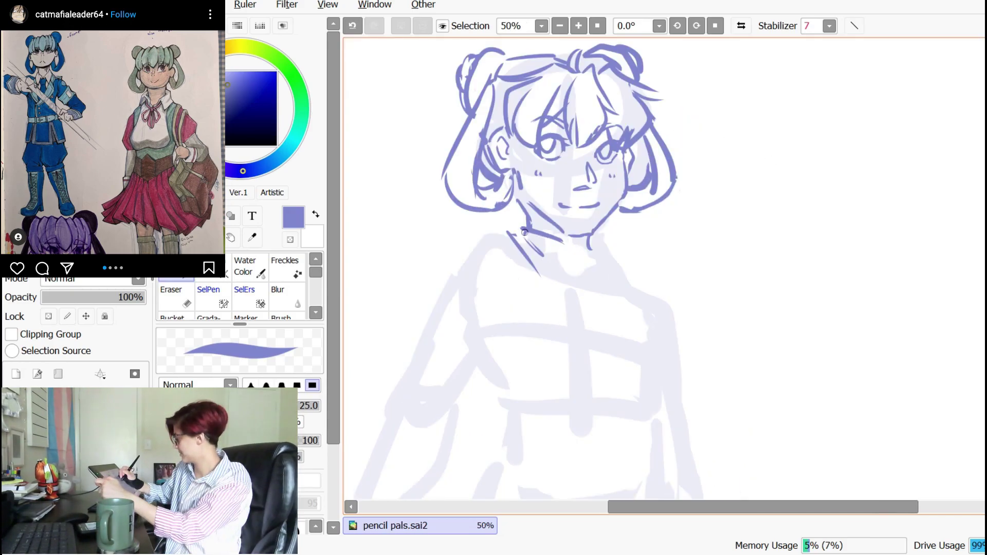
- Sketch the pointed shirt collar around the neck and the line of both shoulders
{"action": "key", "text": "e"}
{"action": "key", "text": "n"}
{"action": "mouse_move", "coordinate": [530, 259]}
{"action": "left_mouse_down"}
{"action": "mouse_move", "coordinate": [607, 249]}
{"action": "mouse_move", "coordinate": [618, 297]}
{"action": "left_mouse_up"}
{"action": "mouse_move", "coordinate": [605, 250]}
{"action": "left_mouse_down"}
{"action": "mouse_move", "coordinate": [618, 263]}
{"action": "mouse_move", "coordinate": [614, 295]}
{"action": "mouse_move", "coordinate": [671, 312]}
{"action": "left_mouse_up"}
{"action": "key", "text": "e"}
{"action": "key", "text": "n"}
{"action": "left_click_drag", "start_coordinate": [506, 234], "coordinate": [463, 265]}
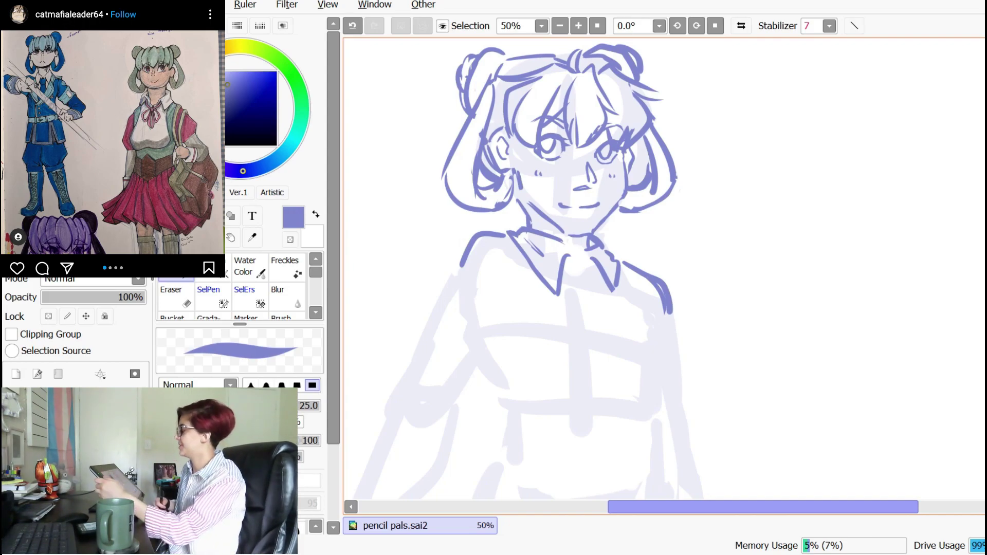
- Redraw the shoulders as puffed short sleeves ending in cuffs on the upper arms
{"action": "key", "text": "ctrl+z"}
{"action": "key", "text": "e"}
{"action": "left_click_drag", "start_coordinate": [471, 238], "coordinate": [456, 271]}
{"action": "key", "text": "n"}
{"action": "key", "text": "e"}
{"action": "key", "text": "n"}
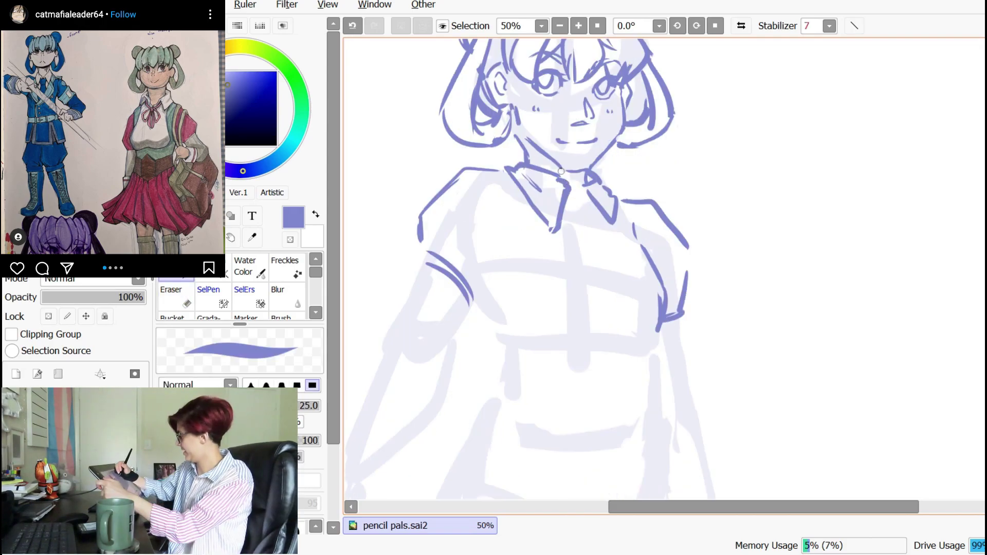
{"action": "key", "text": "e"}
{"action": "key", "text": "n"}
{"action": "key", "text": "e"}
{"action": "key", "text": "n"}
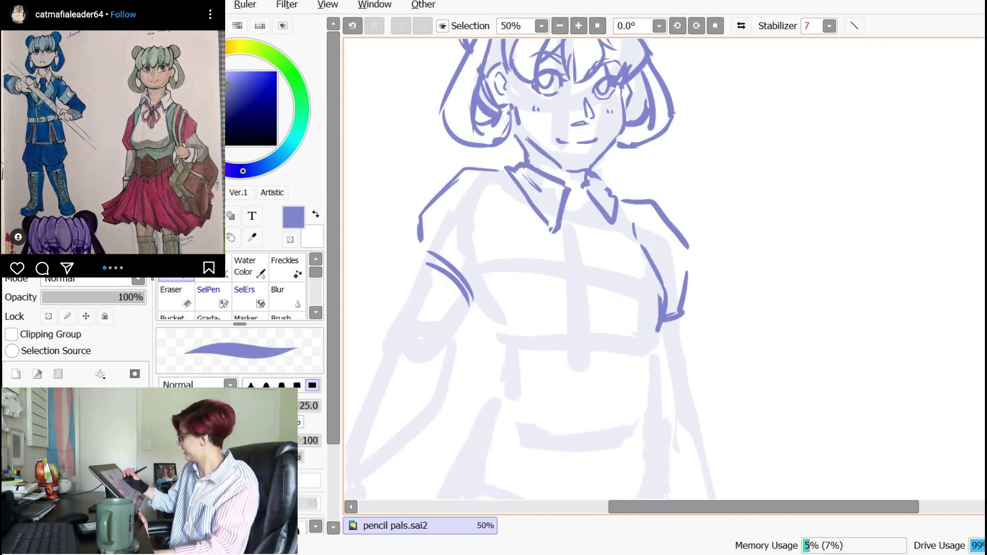
{"action": "left_click_drag", "start_coordinate": [513, 179], "coordinate": [551, 244]}
{"action": "key", "text": "ctrl+z"}
{"action": "left_click_drag", "start_coordinate": [512, 176], "coordinate": [560, 247]}
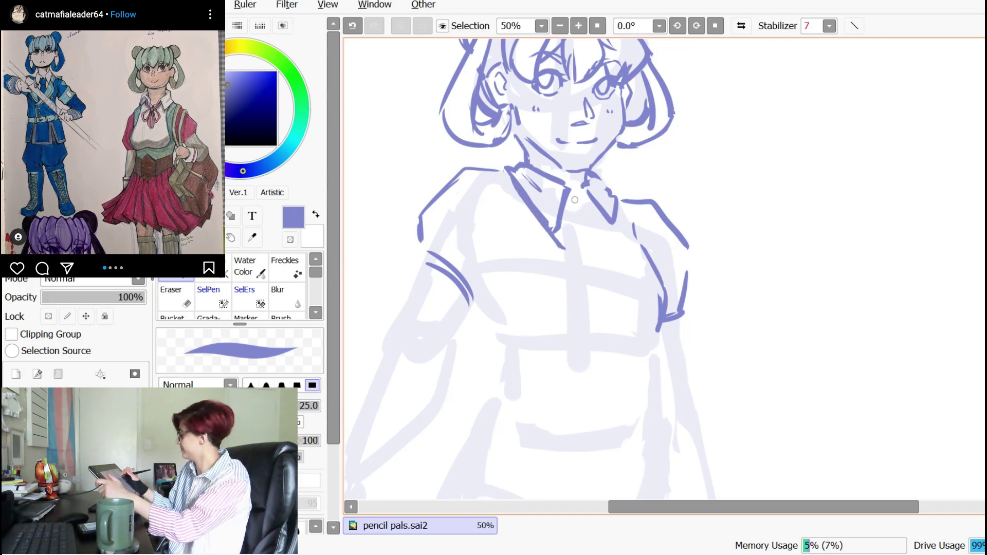
{"action": "key", "text": "ctrl+z"}
- Erase and redraw the torso's side edge beneath the far sleeve
{"action": "key", "text": "e"}
{"action": "left_click_drag", "start_coordinate": [659, 307], "coordinate": [658, 329]}
{"action": "key", "text": "n"}
{"action": "left_click_drag", "start_coordinate": [642, 249], "coordinate": [664, 311]}
- Draw a waistband across the waist with curved upper and lower edges and closed sides, tidying the far edge
{"action": "mouse_move", "coordinate": [510, 262]}
{"action": "left_mouse_down"}
{"action": "mouse_move", "coordinate": [647, 269]}
{"action": "mouse_move", "coordinate": [606, 255]}
{"action": "mouse_move", "coordinate": [521, 255]}
{"action": "left_mouse_up"}
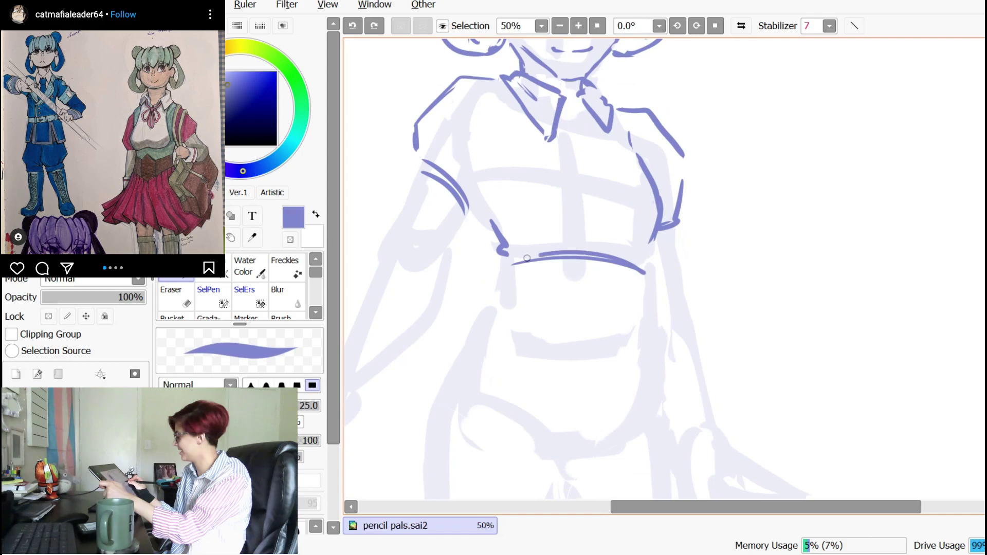
{"action": "key", "text": "ctrl+z"}
{"action": "key", "text": "ctrl+z"}
{"action": "left_click_drag", "start_coordinate": [560, 250], "coordinate": [652, 265]}
{"action": "left_click_drag", "start_coordinate": [506, 263], "coordinate": [497, 288]}
{"action": "mouse_move", "coordinate": [532, 298]}
{"action": "left_mouse_down"}
{"action": "mouse_move", "coordinate": [590, 300]}
{"action": "mouse_move", "coordinate": [523, 304]}
{"action": "mouse_move", "coordinate": [647, 319]}
{"action": "mouse_move", "coordinate": [656, 272]}
{"action": "mouse_move", "coordinate": [643, 314]}
{"action": "left_mouse_up"}
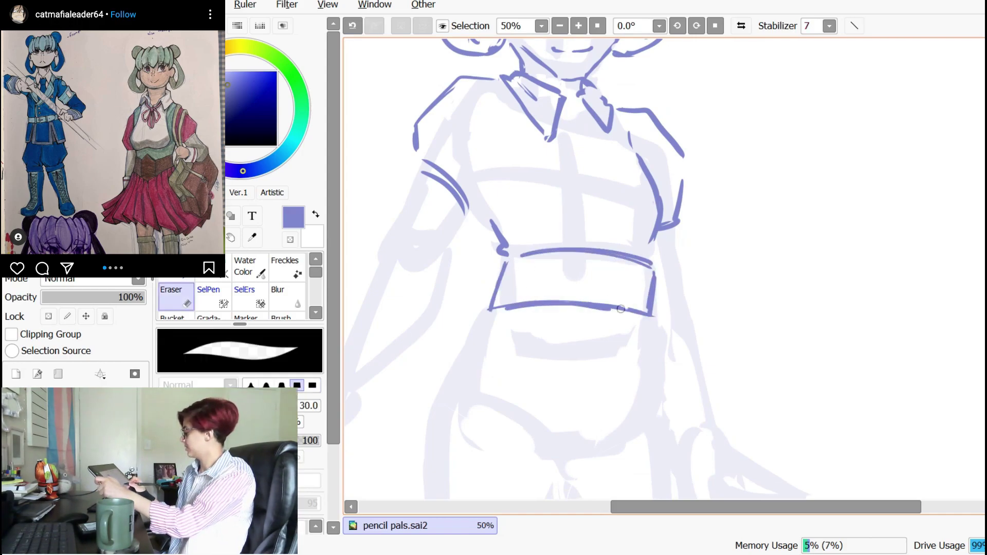
{"action": "key", "text": "n"}
{"action": "key", "text": "e"}
{"action": "key", "text": "n"}
{"action": "key", "text": "e"}
{"action": "left_click_drag", "start_coordinate": [654, 263], "coordinate": [651, 318]}
{"action": "key", "text": "n"}
- Sketch the vest's neckline edges running down from the collar and start the skirt's outer edge at the hip
{"action": "left_click_drag", "start_coordinate": [503, 79], "coordinate": [570, 188]}
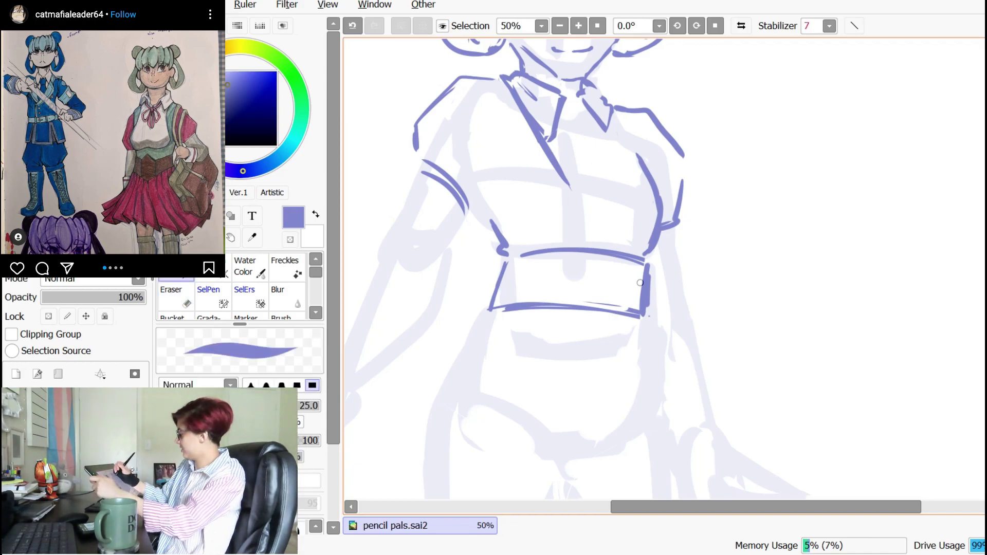
{"action": "key", "text": "e"}
{"action": "mouse_move", "coordinate": [540, 133]}
{"action": "left_mouse_down"}
{"action": "mouse_move", "coordinate": [569, 184]}
{"action": "mouse_move", "coordinate": [535, 129]}
{"action": "left_mouse_up"}
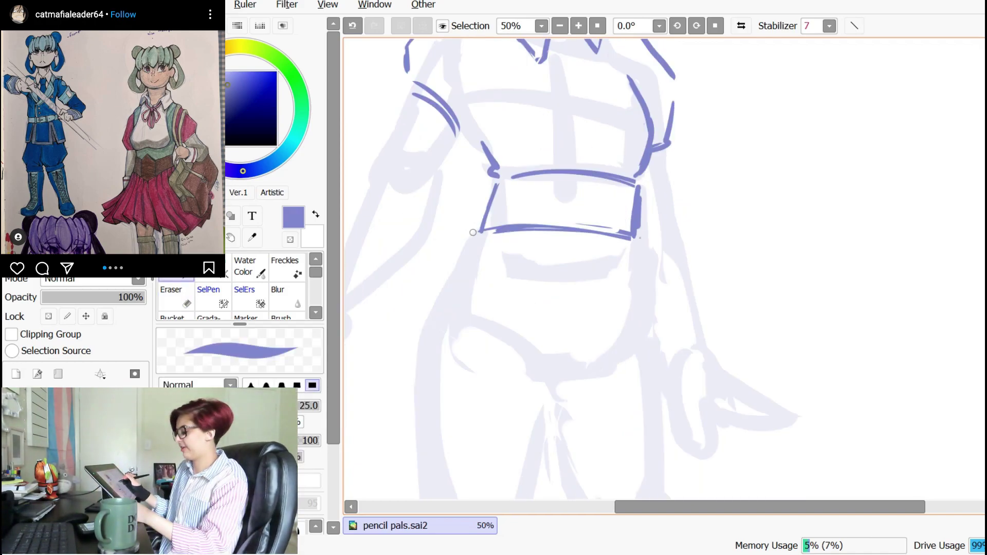
{"action": "left_click_drag", "start_coordinate": [476, 233], "coordinate": [467, 246]}
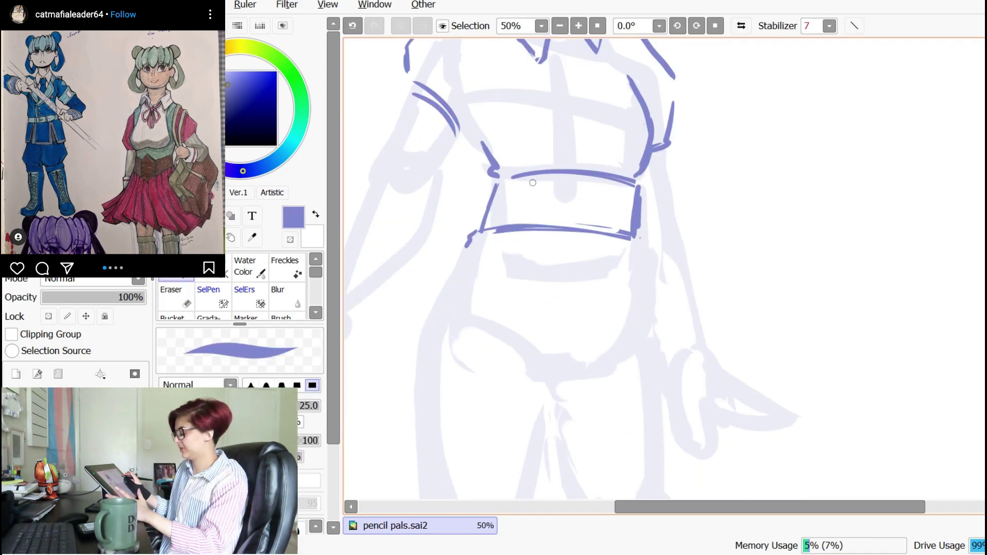
{"action": "scroll", "coordinate": [678, 229], "scroll_direction": "up", "scroll_amount": 3}
{"action": "left_click_drag", "start_coordinate": [488, 90], "coordinate": [527, 175]}
{"action": "left_click_drag", "start_coordinate": [588, 114], "coordinate": [606, 174]}
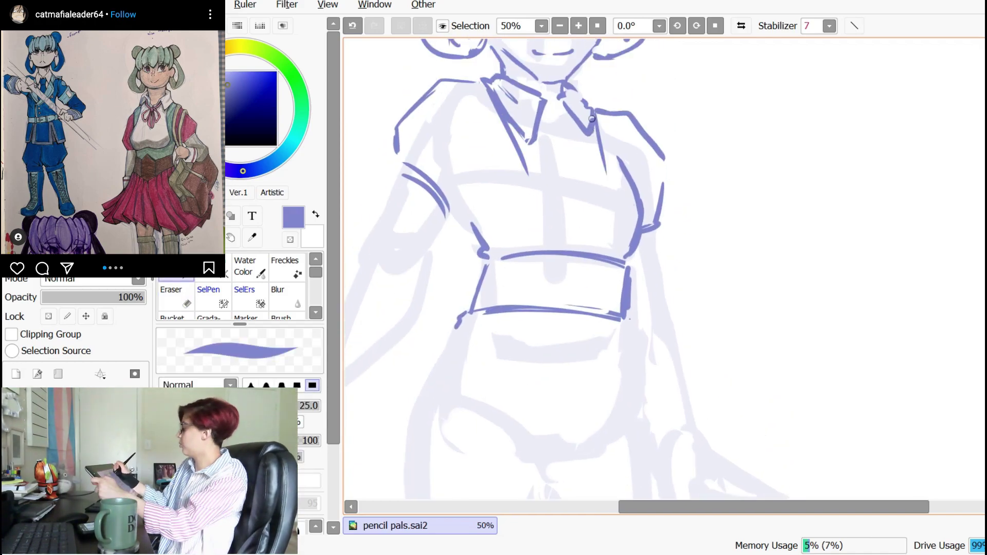
- Clean up the collar points and sketch the neck ribbon and vest opening over the chest
{"action": "key", "text": "e"}
{"action": "mouse_move", "coordinate": [589, 111]}
{"action": "left_mouse_down"}
{"action": "mouse_move", "coordinate": [578, 118]}
{"action": "mouse_move", "coordinate": [590, 139]}
{"action": "mouse_move", "coordinate": [595, 124]}
{"action": "left_mouse_up"}
{"action": "key", "text": "n"}
{"action": "mouse_move", "coordinate": [574, 92]}
{"action": "left_mouse_down"}
{"action": "mouse_move", "coordinate": [594, 109]}
{"action": "mouse_move", "coordinate": [572, 90]}
{"action": "mouse_move", "coordinate": [585, 102]}
{"action": "mouse_move", "coordinate": [561, 101]}
{"action": "left_mouse_up"}
{"action": "key", "text": "e"}
{"action": "key", "text": "n"}
{"action": "key", "text": "e"}
{"action": "left_click_drag", "start_coordinate": [554, 93], "coordinate": [555, 104]}
{"action": "key", "text": "n"}
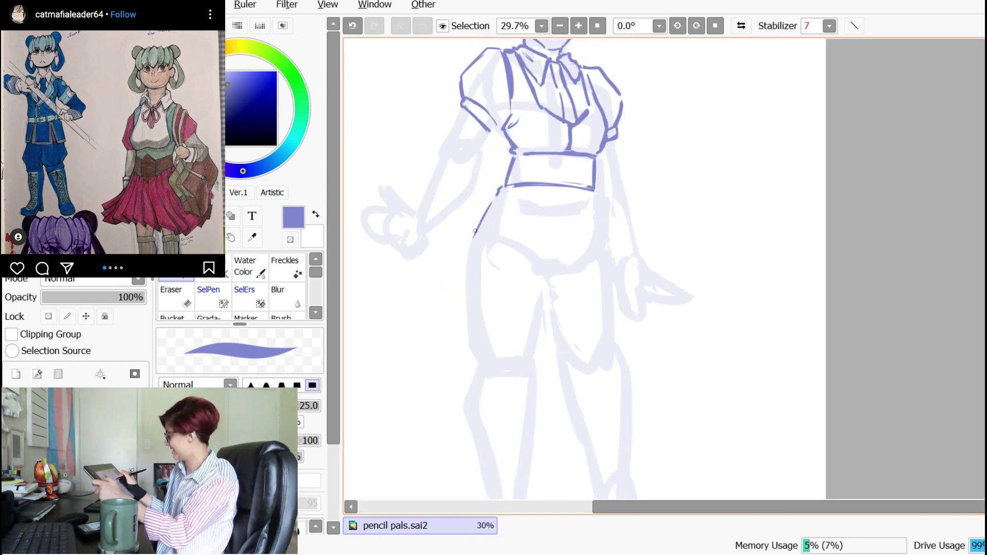
- Sketch the skirt's flared side edges down from the waistband, undoing the strokes that do not fit
{"action": "left_click_drag", "start_coordinate": [485, 215], "coordinate": [468, 242]}
{"action": "left_click_drag", "start_coordinate": [490, 204], "coordinate": [464, 247]}
{"action": "mouse_move", "coordinate": [514, 203]}
{"action": "left_mouse_down"}
{"action": "mouse_move", "coordinate": [579, 229]}
{"action": "mouse_move", "coordinate": [578, 217]}
{"action": "left_mouse_up"}
{"action": "key", "text": "ctrl+z"}
{"action": "key", "text": "ctrl+z"}
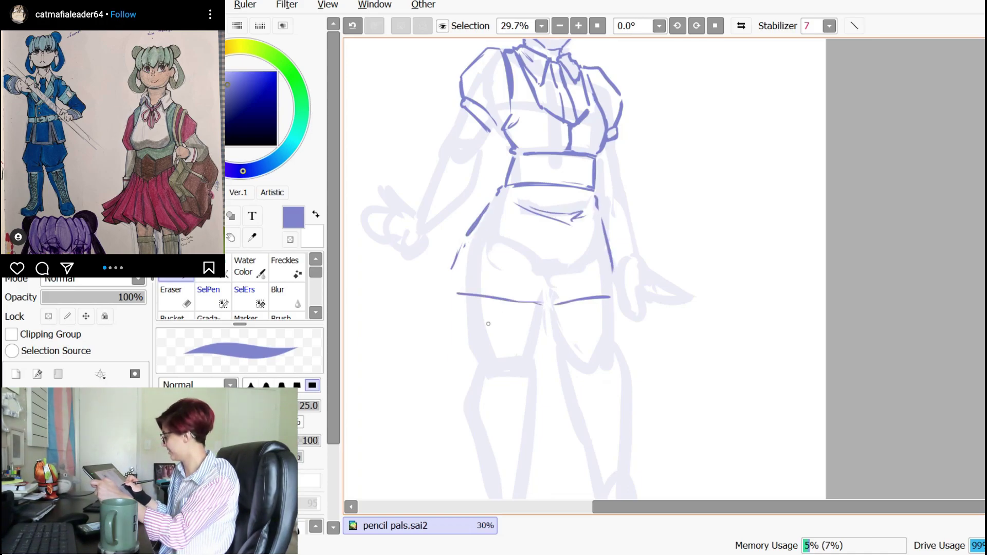
- Outline both thighs with stocking bands across them and clean up the skirt's hem above
{"action": "left_click_drag", "start_coordinate": [470, 323], "coordinate": [531, 325]}
{"action": "key", "text": "ctrl+z"}
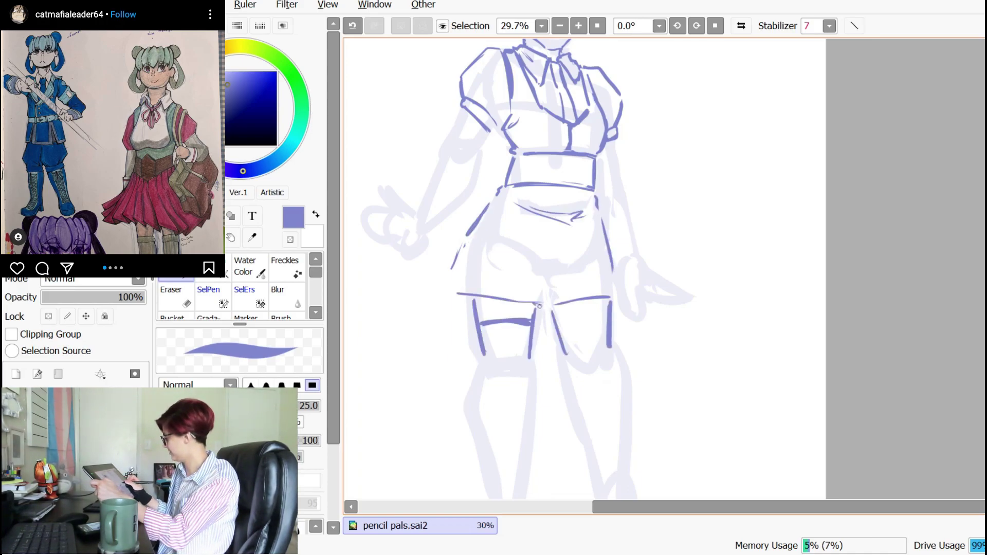
{"action": "key", "text": "ctrl+z"}
{"action": "left_click_drag", "start_coordinate": [536, 305], "coordinate": [609, 292]}
{"action": "key", "text": "e"}
{"action": "key", "text": "n"}
{"action": "left_click_drag", "start_coordinate": [559, 317], "coordinate": [607, 309]}
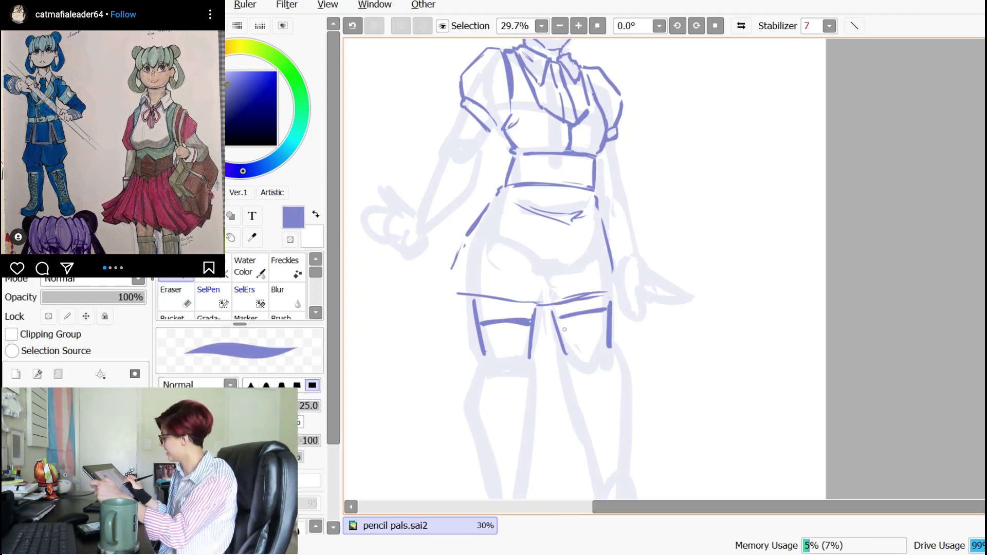
{"action": "key", "text": "ctrl+z"}
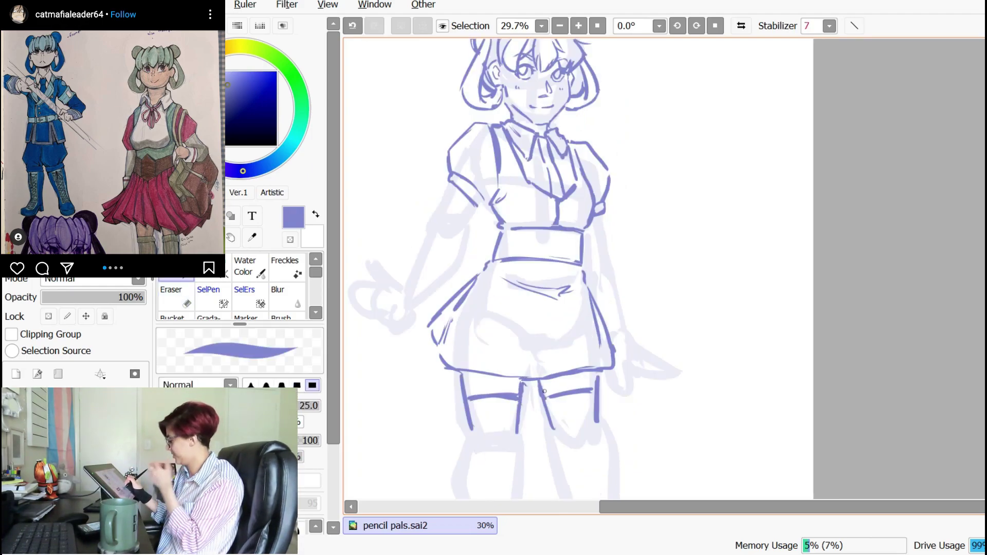
{"action": "key", "text": "e"}
{"action": "mouse_move", "coordinate": [527, 384]}
{"action": "left_mouse_down"}
{"action": "mouse_move", "coordinate": [526, 392]}
{"action": "mouse_move", "coordinate": [521, 380]}
{"action": "left_mouse_up"}
{"action": "key", "text": "n"}
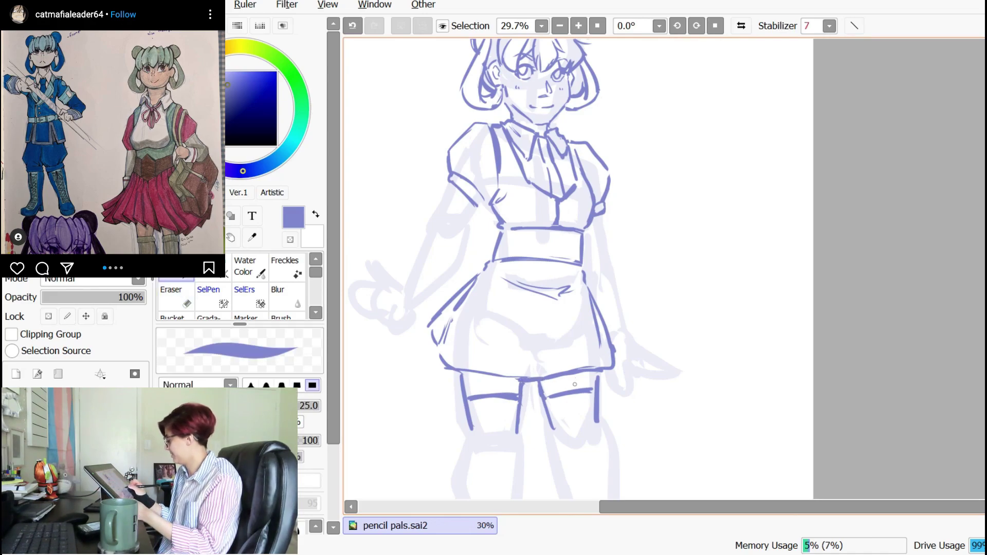
- Check the mirrored view, sketch the vest's pointed hem over the skirt, and delete the lassoed waistband
{"action": "key", "text": "h"}
{"action": "key", "text": "h"}
{"action": "left_click_drag", "start_coordinate": [550, 266], "coordinate": [553, 269]}
{"action": "mouse_move", "coordinate": [545, 286]}
{"action": "left_mouse_down"}
{"action": "mouse_move", "coordinate": [541, 314]}
{"action": "mouse_move", "coordinate": [590, 291]}
{"action": "left_mouse_up"}
{"action": "left_click_drag", "start_coordinate": [492, 261], "coordinate": [473, 278]}
{"action": "mouse_move", "coordinate": [502, 254]}
{"action": "left_mouse_down"}
{"action": "mouse_move", "coordinate": [537, 289]}
{"action": "mouse_move", "coordinate": [552, 255]}
{"action": "mouse_move", "coordinate": [531, 312]}
{"action": "left_mouse_up"}
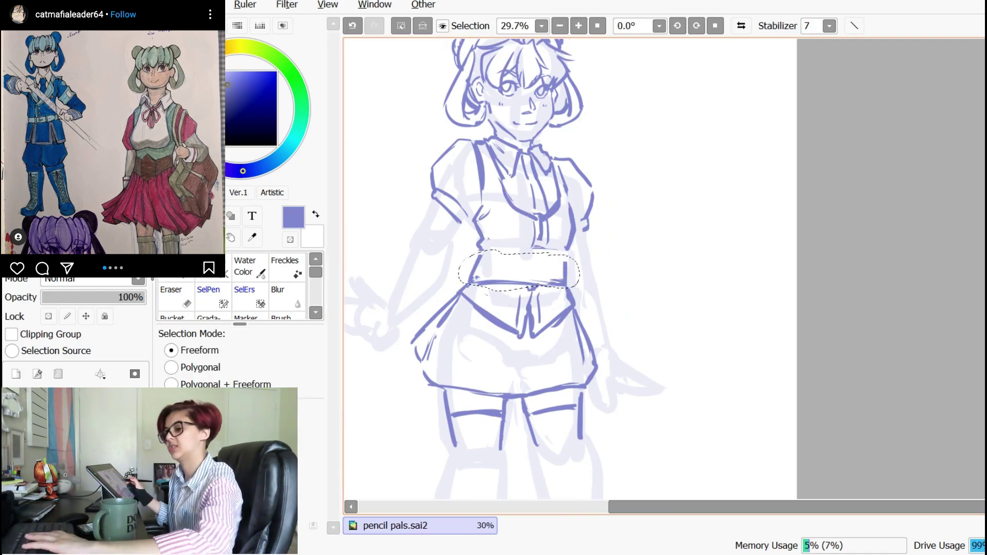
{"action": "key", "text": "Delete"}
{"action": "key", "text": "ctrl+d"}
- Draw the vest's front placket down to the pointed hem and add pleat lines to the skirt
{"action": "key", "text": "n"}
{"action": "left_click_drag", "start_coordinate": [543, 252], "coordinate": [538, 297]}
{"action": "key", "text": "e"}
{"action": "left_click_drag", "start_coordinate": [546, 225], "coordinate": [538, 294]}
{"action": "key", "text": "n"}
{"action": "left_click_drag", "start_coordinate": [547, 245], "coordinate": [536, 312]}
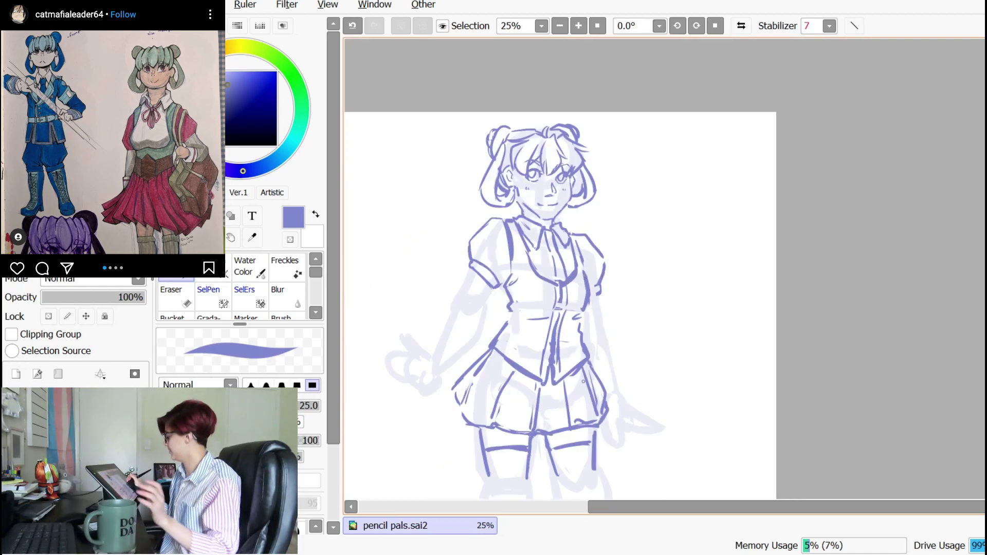
- Curve the vest's armhole edge and add a cuff to the far puffed sleeve
{"action": "key", "text": "e"}
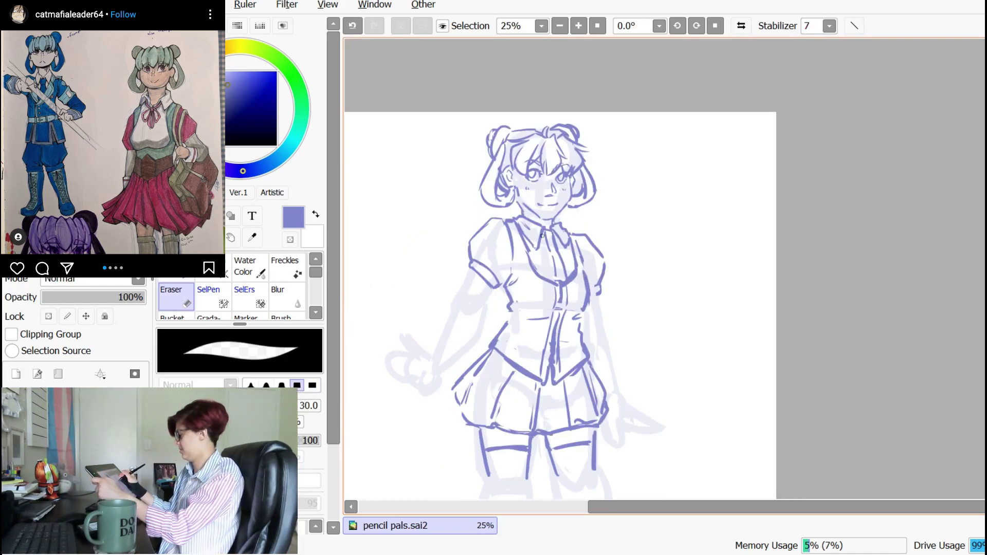
{"action": "key", "text": "n"}
{"action": "left_click_drag", "start_coordinate": [513, 249], "coordinate": [510, 276]}
{"action": "scroll", "coordinate": [615, 338], "scroll_direction": "up", "scroll_amount": 1}
{"action": "left_click_drag", "start_coordinate": [616, 338], "coordinate": [656, 317]}
{"action": "key", "text": "e"}
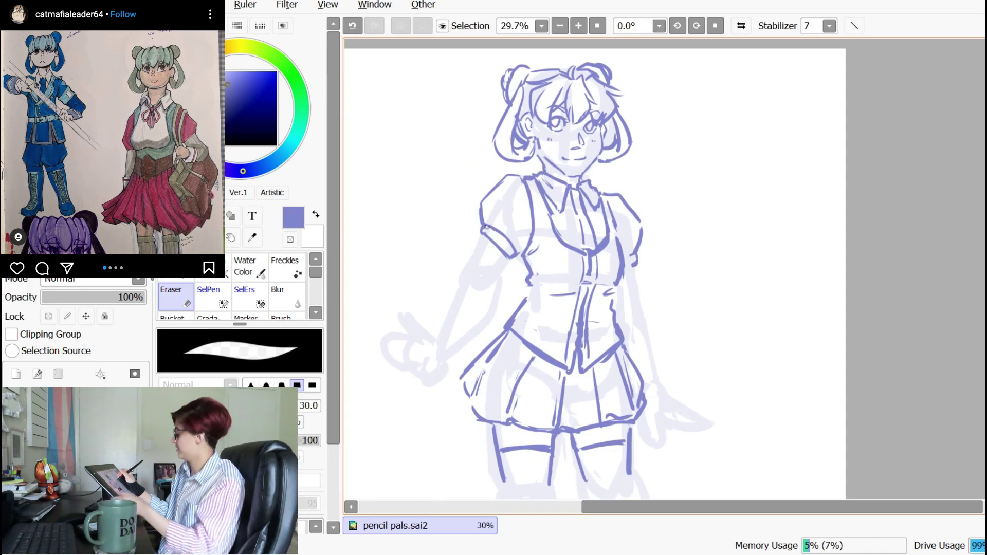
{"action": "key", "text": "n"}
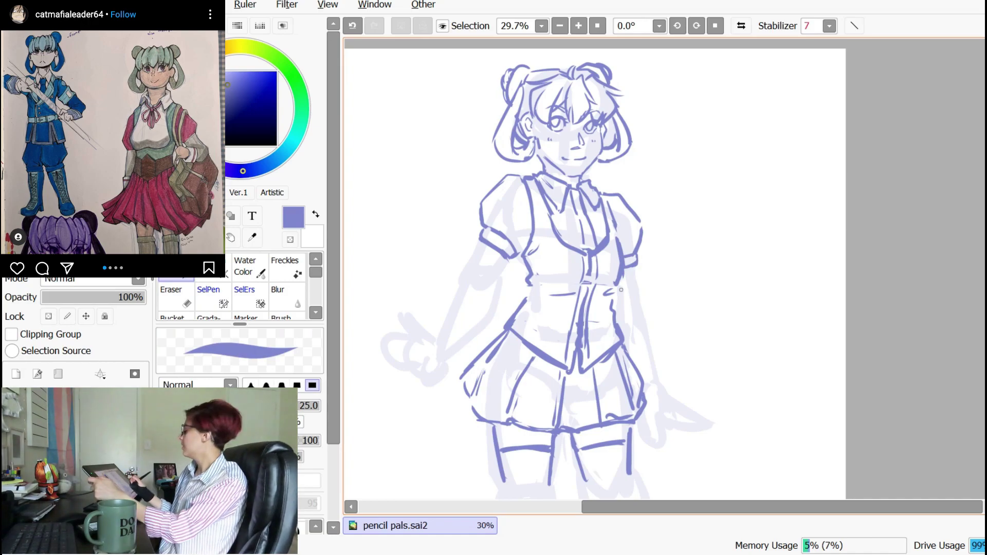
{"action": "key", "text": "e"}
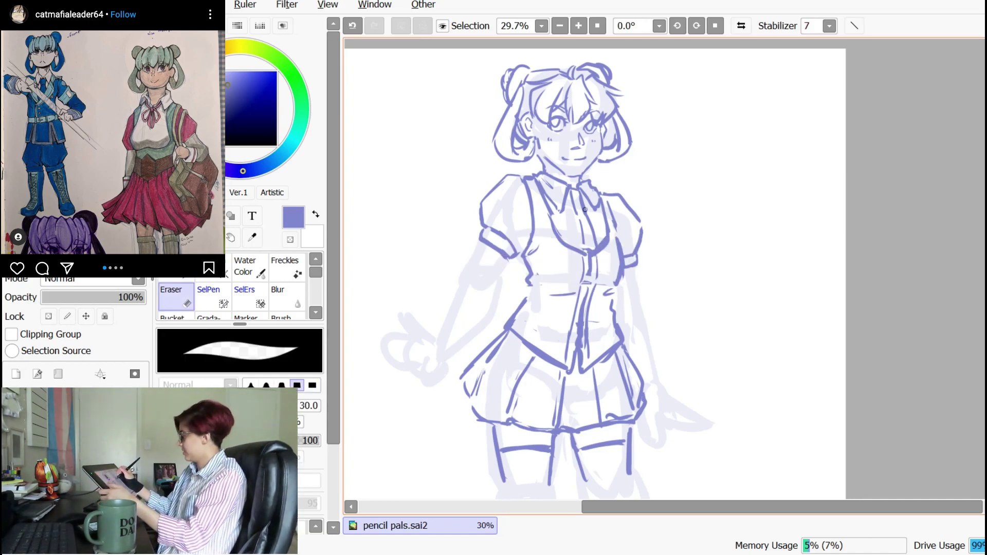
{"action": "scroll", "coordinate": [579, 197], "scroll_direction": "up", "scroll_amount": 1}
{"action": "key", "text": "n"}
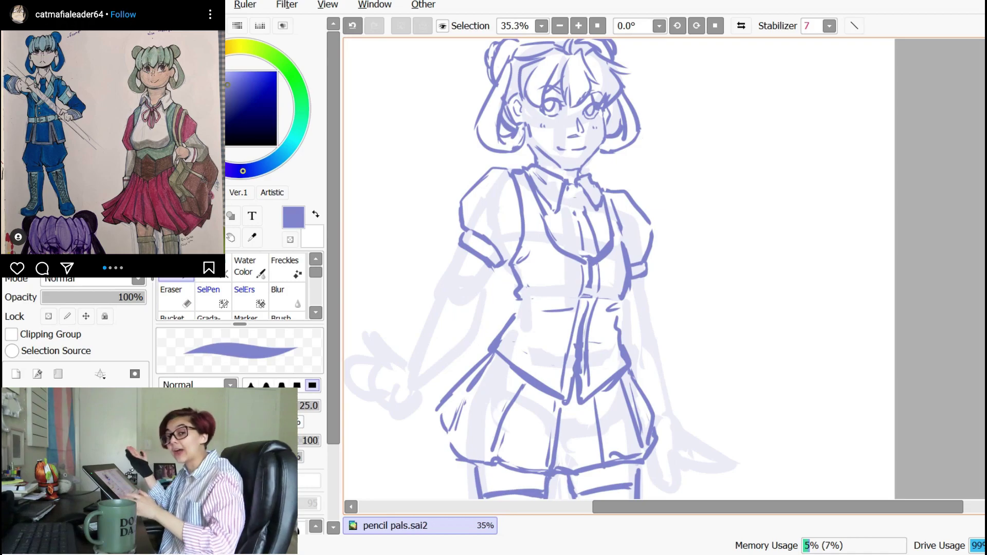
- Erase the near sleeve's cuff and sketch a fold line on the upper arm in its place
{"action": "left_click_drag", "start_coordinate": [670, 259], "coordinate": [658, 315]}
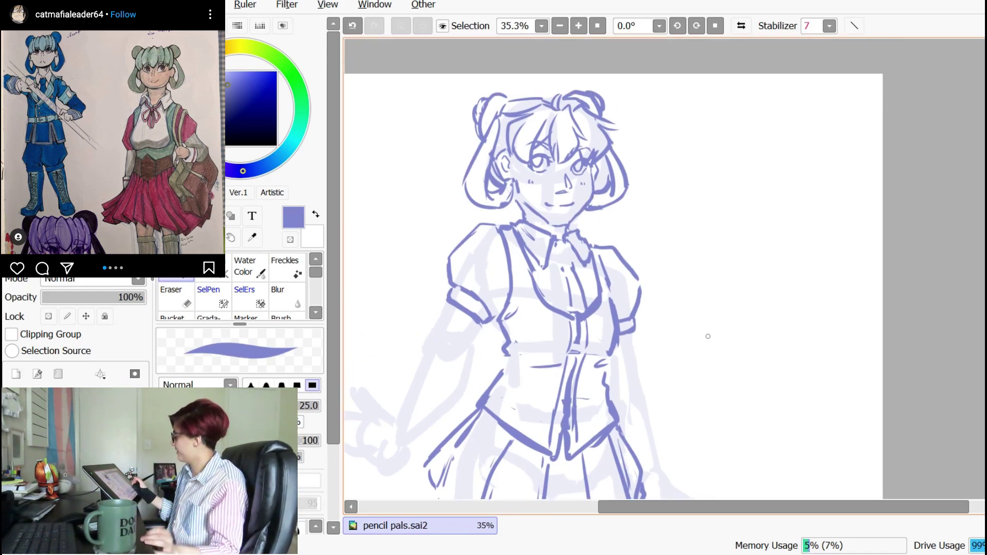
{"action": "key", "text": "e"}
{"action": "key", "text": "n"}
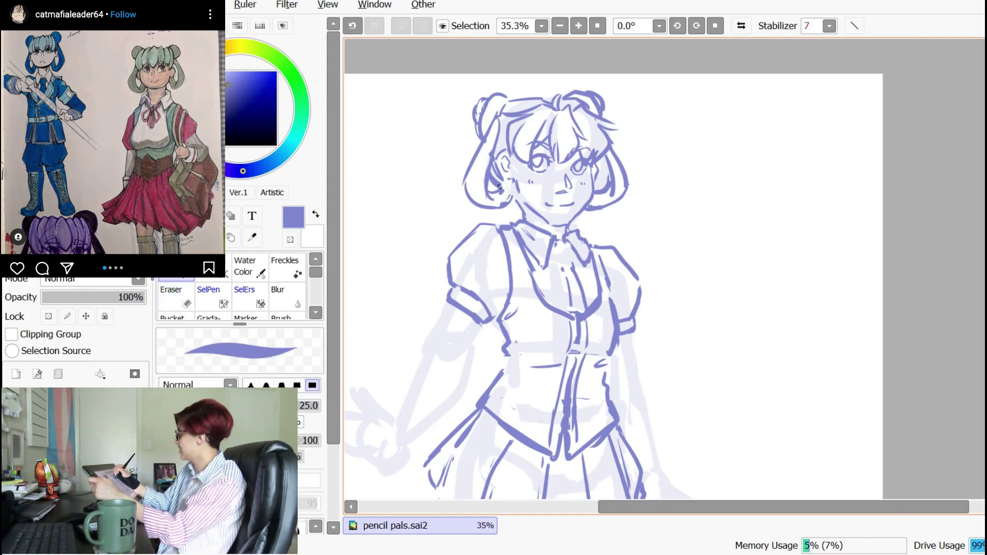
{"action": "key", "text": "ctrl+z"}
{"action": "left_click_drag", "start_coordinate": [515, 314], "coordinate": [550, 262]}
{"action": "key", "text": "e"}
{"action": "mouse_move", "coordinate": [491, 231]}
{"action": "left_mouse_down"}
{"action": "mouse_move", "coordinate": [486, 263]}
{"action": "mouse_move", "coordinate": [514, 243]}
{"action": "mouse_move", "coordinate": [520, 277]}
{"action": "left_mouse_up"}
{"action": "key", "text": "n"}
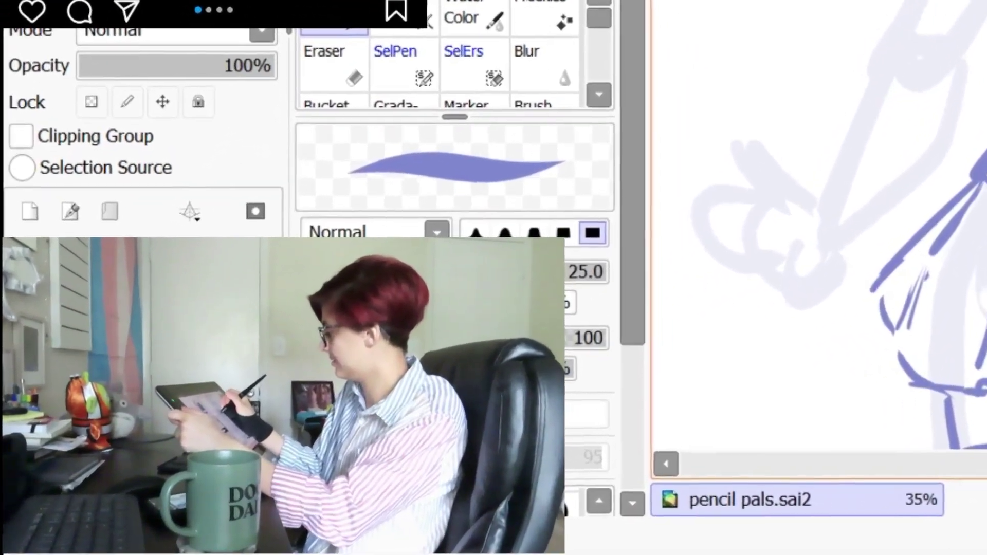
- Erase the far sleeve's cuff and refine the fold strokes of the sleeves, undoing stray ones
{"action": "key", "text": "e"}
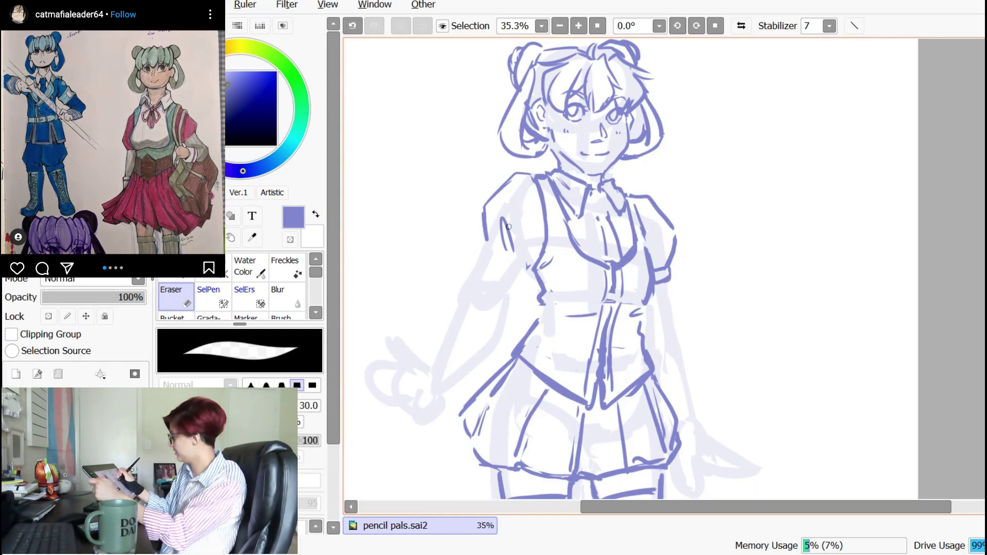
{"action": "mouse_move", "coordinate": [517, 251]}
{"action": "left_mouse_down"}
{"action": "mouse_move", "coordinate": [498, 246]}
{"action": "mouse_move", "coordinate": [514, 259]}
{"action": "left_mouse_up"}
{"action": "key", "text": "n"}
{"action": "key", "text": "ctrl+z"}
{"action": "mouse_move", "coordinate": [662, 268]}
{"action": "left_mouse_down"}
{"action": "mouse_move", "coordinate": [672, 262]}
{"action": "mouse_move", "coordinate": [663, 257]}
{"action": "mouse_move", "coordinate": [664, 271]}
{"action": "left_mouse_up"}
{"action": "key", "text": "ctrl+z"}
{"action": "key", "text": "e"}
{"action": "key", "text": "e"}
- Draw the outstretched hand with spread fingers, palm and thumb over the construction sketch
{"action": "mouse_move", "coordinate": [391, 338]}
{"action": "left_mouse_down"}
{"action": "mouse_move", "coordinate": [423, 368]}
{"action": "mouse_move", "coordinate": [416, 421]}
{"action": "mouse_move", "coordinate": [440, 396]}
{"action": "left_mouse_up"}
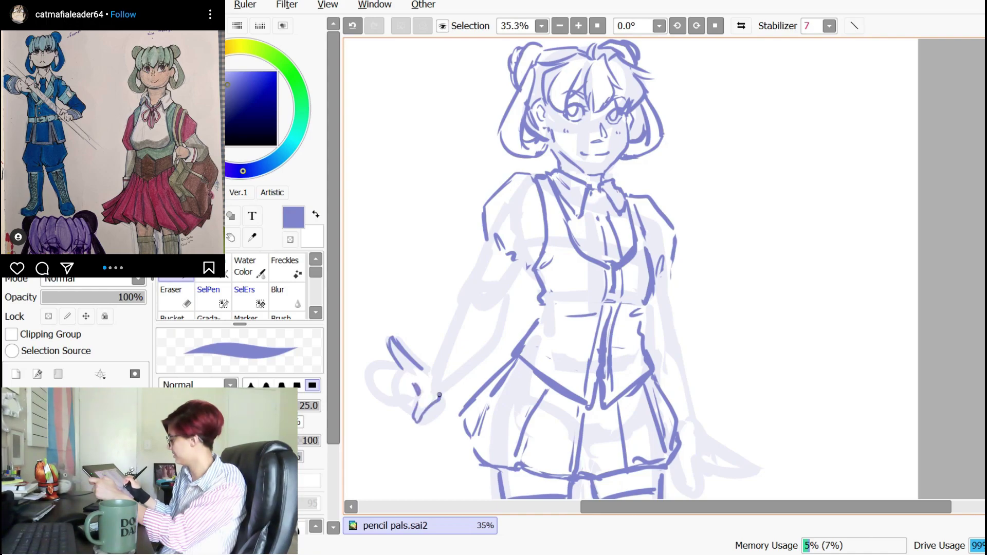
{"action": "left_click_drag", "start_coordinate": [399, 367], "coordinate": [365, 373]}
{"action": "mouse_move", "coordinate": [367, 374]}
{"action": "left_mouse_down"}
{"action": "mouse_move", "coordinate": [389, 385]}
{"action": "mouse_move", "coordinate": [469, 340]}
{"action": "left_mouse_up"}
{"action": "mouse_move", "coordinate": [465, 354]}
{"action": "left_mouse_down"}
{"action": "mouse_move", "coordinate": [482, 343]}
{"action": "mouse_move", "coordinate": [472, 351]}
{"action": "mouse_move", "coordinate": [492, 351]}
{"action": "left_mouse_up"}
{"action": "key", "text": "e"}
{"action": "key", "text": "n"}
{"action": "key", "text": "ctrl+z"}
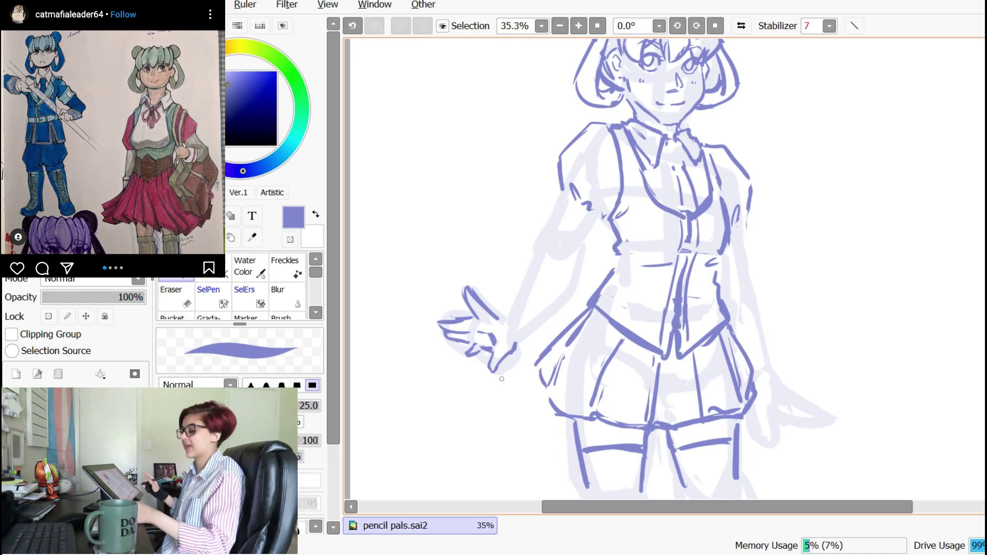
- Check the figure in a mirrored view and clean up the fingertips of the outstretched hand
{"action": "key", "text": "h"}
{"action": "key", "text": "h"}
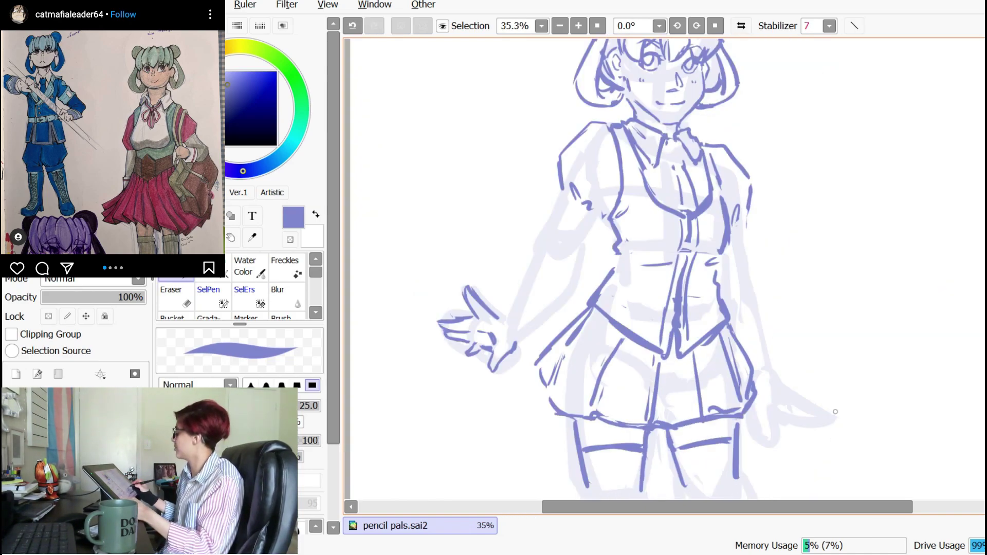
{"action": "left_click_drag", "start_coordinate": [835, 411], "coordinate": [769, 409]}
{"action": "key", "text": "e"}
{"action": "key", "text": "n"}
{"action": "key", "text": "e"}
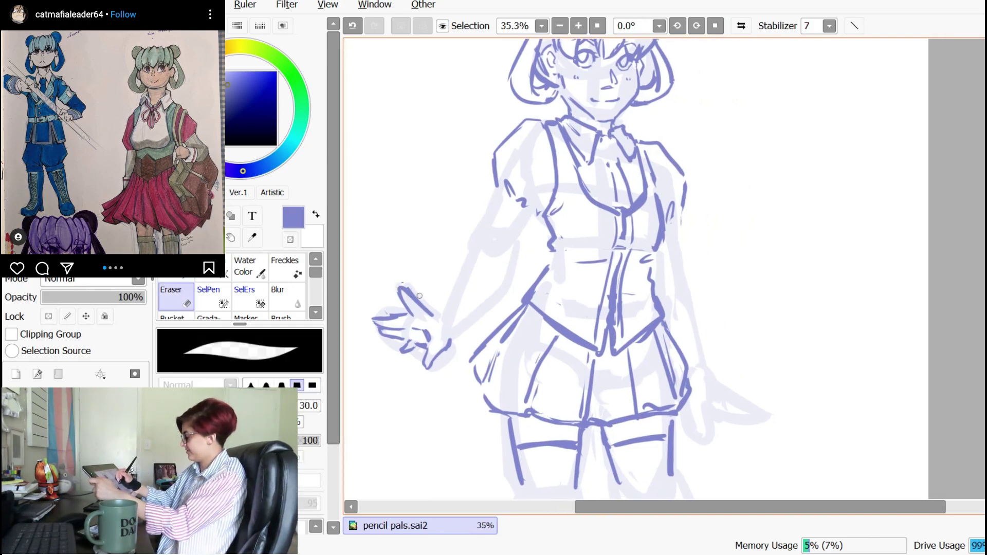
{"action": "key", "text": "n"}
{"action": "key", "text": "e"}
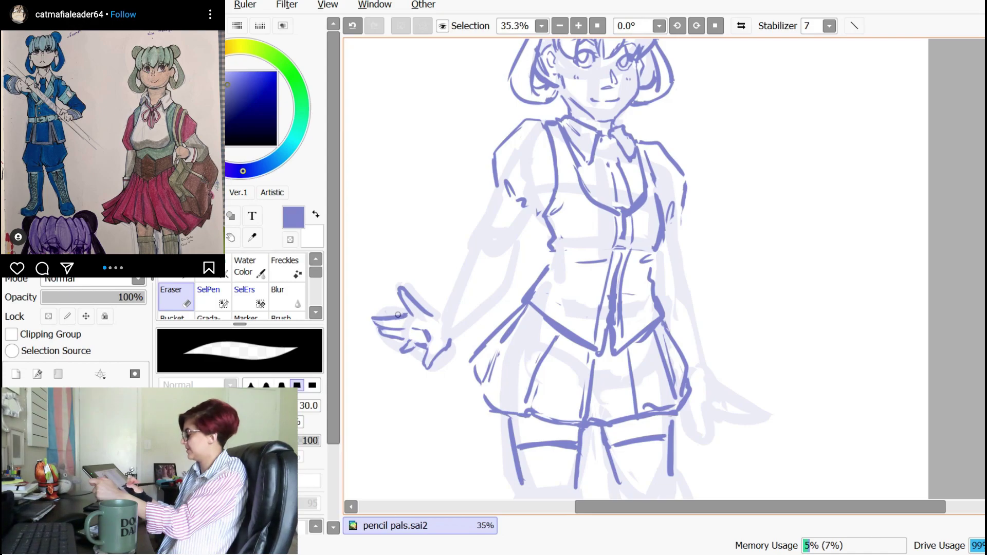
{"action": "key", "text": "ctrl+z"}
{"action": "left_click_drag", "start_coordinate": [375, 316], "coordinate": [389, 318]}
{"action": "key", "text": "ctrl+z"}
{"action": "key", "text": "n"}
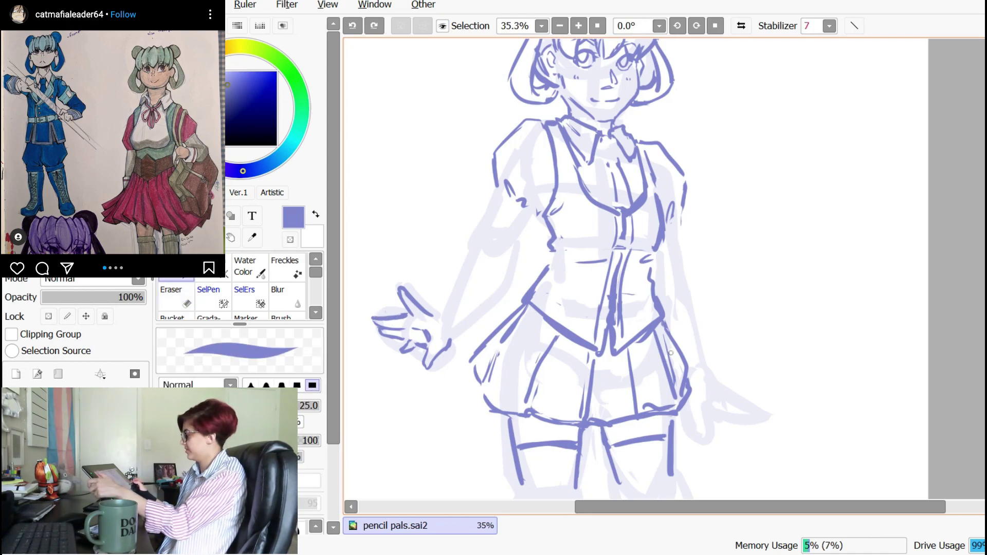
- Erase and redraw the flaps of the bun-haired character's shirt collar at the neck opening
{"action": "left_click_drag", "start_coordinate": [691, 314], "coordinate": [677, 333]}
{"action": "left_click_drag", "start_coordinate": [587, 166], "coordinate": [596, 182]}
{"action": "key", "text": "e"}
{"action": "mouse_move", "coordinate": [590, 161]}
{"action": "left_mouse_down"}
{"action": "mouse_move", "coordinate": [592, 177]}
{"action": "mouse_move", "coordinate": [623, 188]}
{"action": "mouse_move", "coordinate": [621, 172]}
{"action": "left_mouse_up"}
{"action": "key", "text": "n"}
{"action": "key", "text": "e"}
{"action": "key", "text": "n"}
- Try extra strokes around the head and along the vest's armhole edge, and undo them
{"action": "mouse_move", "coordinate": [623, 71]}
{"action": "left_mouse_down"}
{"action": "mouse_move", "coordinate": [606, 56]}
{"action": "mouse_move", "coordinate": [589, 86]}
{"action": "left_mouse_up"}
{"action": "key", "text": "ctrl+z"}
{"action": "key", "text": "ctrl+z"}
{"action": "key", "text": "ctrl+z"}
{"action": "left_click_drag", "start_coordinate": [556, 175], "coordinate": [571, 188]}
{"action": "left_click_drag", "start_coordinate": [559, 205], "coordinate": [559, 244]}
{"action": "key", "text": "ctrl+z"}
{"action": "key", "text": "Home"}
{"action": "key", "text": "ctrl+z"}
- Sketch a tie knot with a hanging tail under the collar, comparing the figure with and without it
{"action": "left_click_drag", "start_coordinate": [706, 162], "coordinate": [716, 169]}
{"action": "left_click_drag", "start_coordinate": [710, 171], "coordinate": [709, 190]}
{"action": "key", "text": "ctrl+z"}
{"action": "key", "text": "ctrl+z"}
{"action": "key", "text": "ctrl+y"}
{"action": "key", "text": "ctrl+y"}
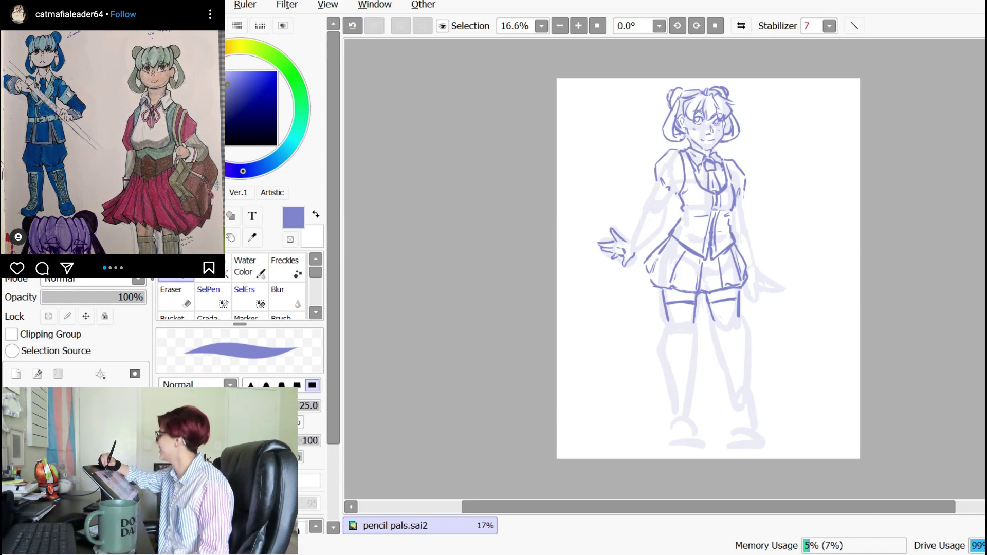
{"action": "key", "text": "e"}
{"action": "key", "text": "n"}
- Undo the last stroke at the tie and check the figure in a mirrored view
{"action": "key", "text": "Page_Up"}
{"action": "key", "text": "Page_Up"}
{"action": "left_click_drag", "start_coordinate": [800, 210], "coordinate": [650, 358]}
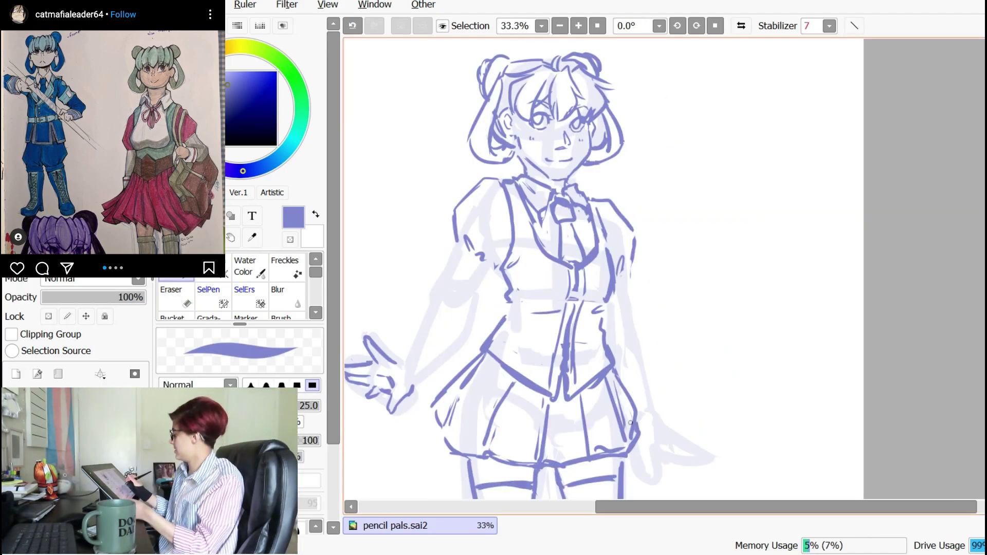
{"action": "scroll", "coordinate": [670, 301], "scroll_direction": "down", "scroll_amount": 1}
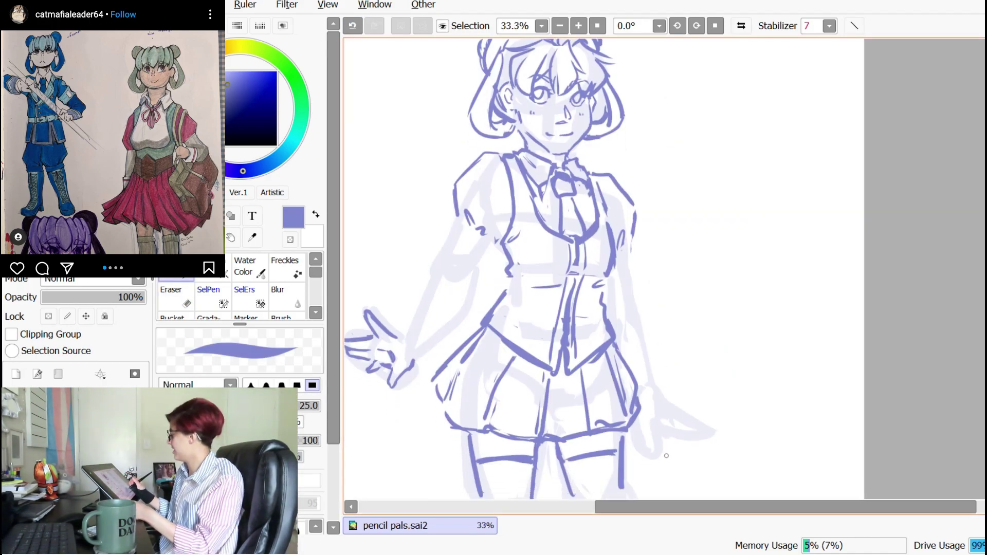
{"action": "key", "text": "ctrl+z"}
{"action": "left_click_drag", "start_coordinate": [831, 394], "coordinate": [881, 386]}
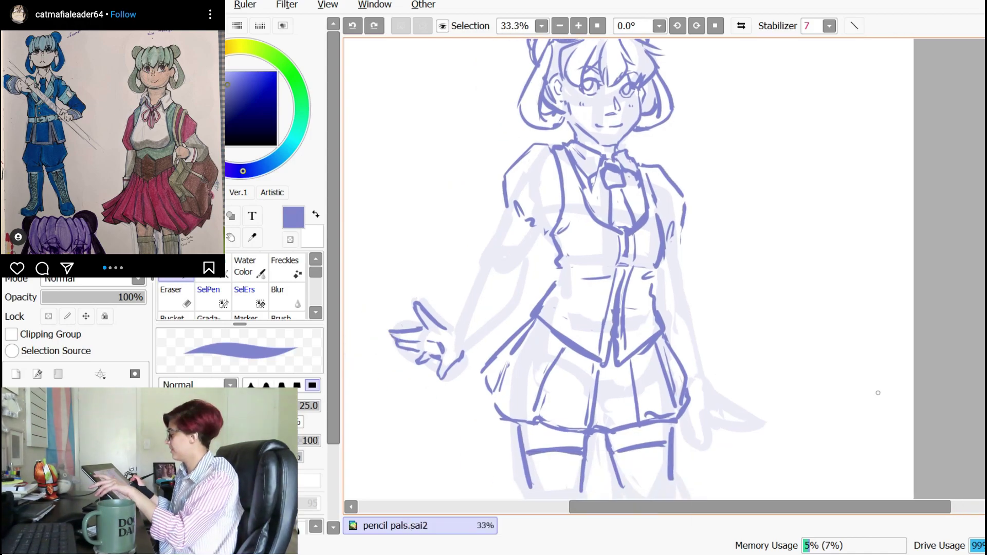
{"action": "key", "text": "h"}
{"action": "key", "text": "h"}
- Erase and redraw the lower edge of the puffed sleeve above the lowered hand, undoing a trial forearm line
{"action": "key", "text": "e"}
{"action": "left_click_drag", "start_coordinate": [667, 225], "coordinate": [663, 267]}
{"action": "key", "text": "n"}
{"action": "left_click_drag", "start_coordinate": [686, 204], "coordinate": [674, 334]}
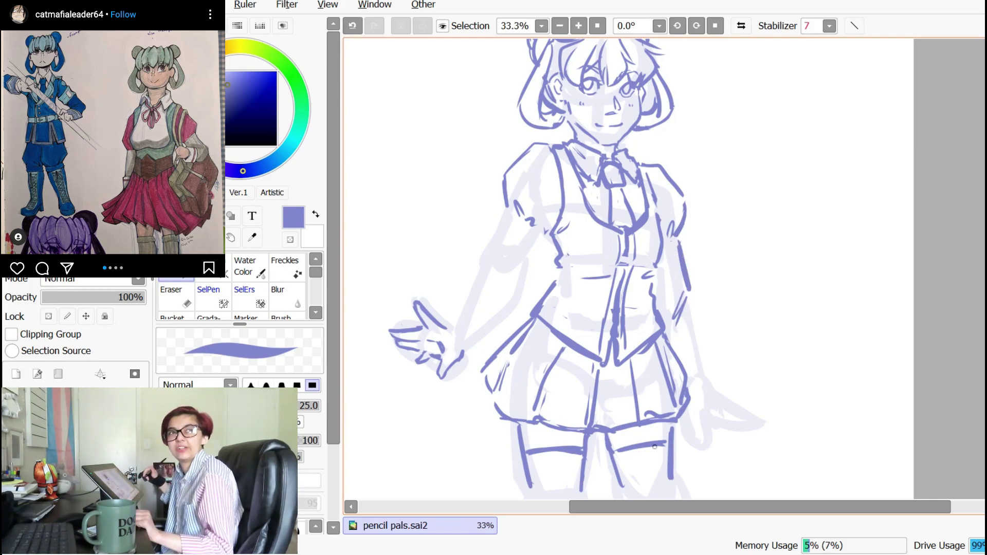
{"action": "key", "text": "ctrl+z"}
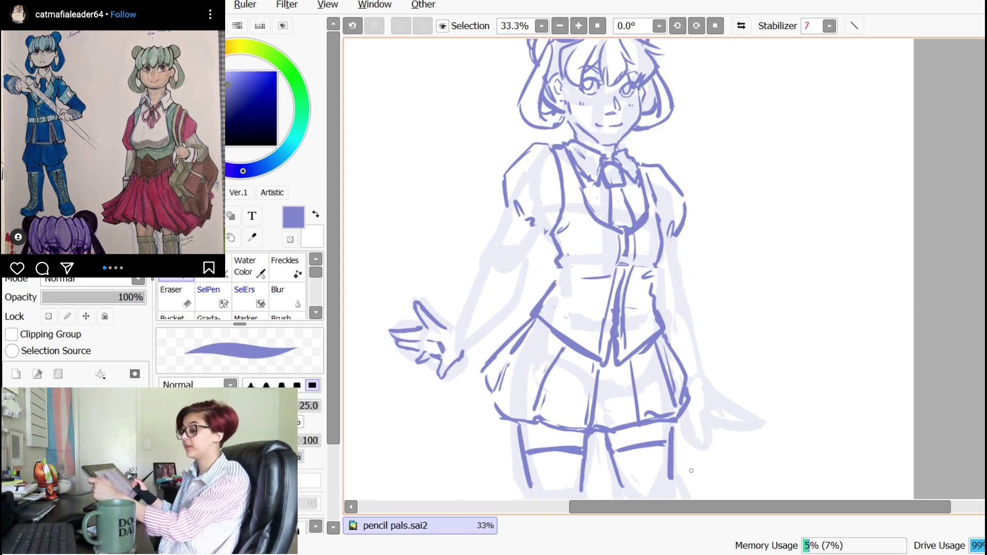
- Try several forearm outlines for the lowered arm, checking them in a mirrored view and undoing them
{"action": "left_click_drag", "start_coordinate": [691, 306], "coordinate": [709, 349]}
{"action": "key", "text": "ctrl+z"}
{"action": "left_click_drag", "start_coordinate": [677, 246], "coordinate": [730, 377]}
{"action": "key", "text": "ctrl+z"}
{"action": "mouse_move", "coordinate": [693, 298]}
{"action": "left_mouse_down"}
{"action": "mouse_move", "coordinate": [726, 349]}
{"action": "mouse_move", "coordinate": [691, 396]}
{"action": "left_mouse_up"}
{"action": "key", "text": "h"}
{"action": "key", "text": "h"}
{"action": "key", "text": "ctrl+z"}
{"action": "key", "text": "ctrl+z"}
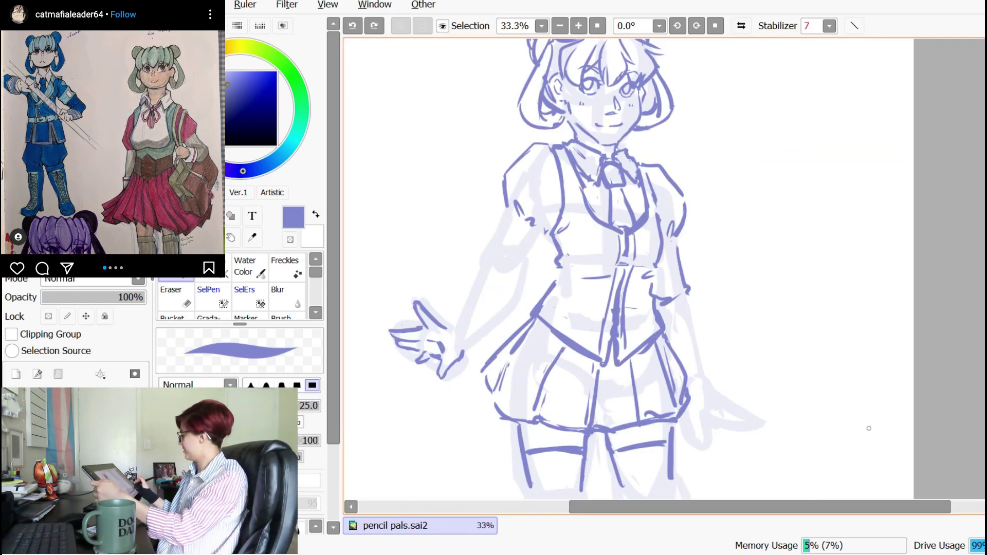
{"action": "key", "text": "ctrl+z"}
- Try a wide sleeve flaring outward over the lowered arm's forearm and undo it
{"action": "mouse_move", "coordinate": [679, 247]}
{"action": "left_mouse_down"}
{"action": "mouse_move", "coordinate": [686, 288]}
{"action": "mouse_move", "coordinate": [659, 293]}
{"action": "mouse_move", "coordinate": [717, 356]}
{"action": "left_mouse_up"}
{"action": "key", "text": "e"}
{"action": "key", "text": "n"}
{"action": "left_click_drag", "start_coordinate": [694, 301], "coordinate": [738, 361]}
{"action": "key", "text": "ctrl+z"}
{"action": "key", "text": "ctrl+z"}
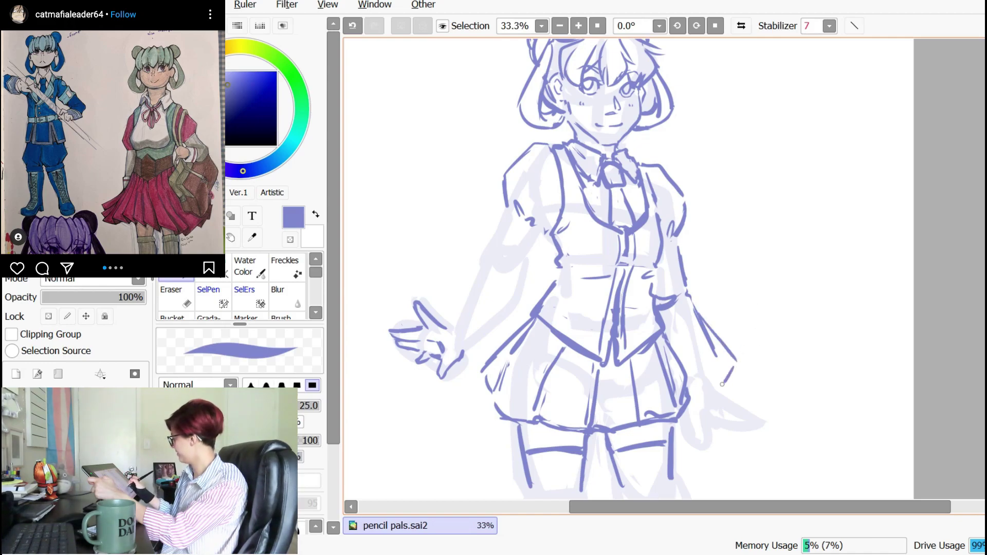
{"action": "key", "text": "ctrl+z"}
- Sketch the outstretched arm's long sleeve from the puffed shoulder to a cuff at the wrist
{"action": "mouse_move", "coordinate": [459, 302]}
{"action": "left_mouse_down"}
{"action": "mouse_move", "coordinate": [445, 326]}
{"action": "mouse_move", "coordinate": [455, 309]}
{"action": "mouse_move", "coordinate": [481, 339]}
{"action": "left_mouse_up"}
{"action": "key", "text": "e"}
{"action": "key", "text": "n"}
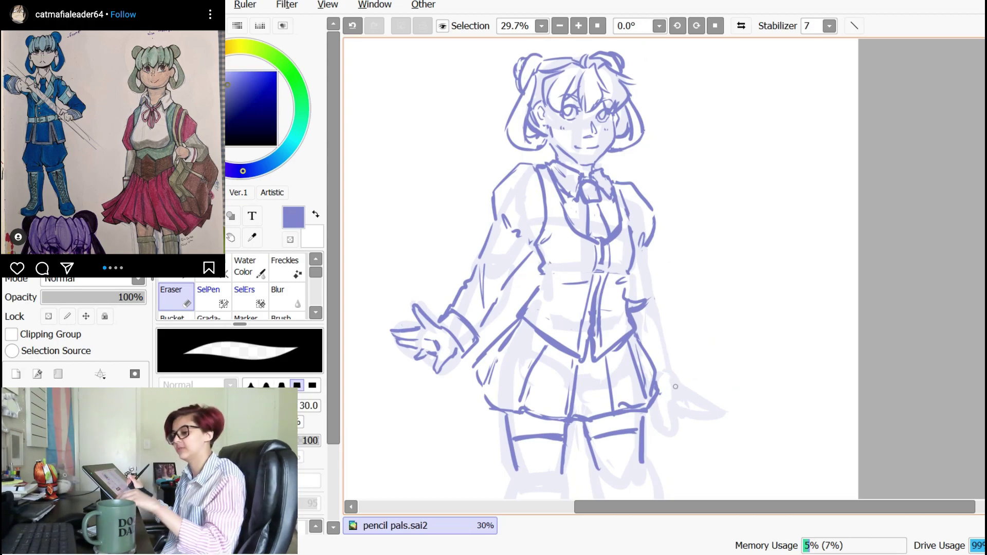
- Lasso the outstretched forearm and hand, adjust them with a free transform, and deselect
{"action": "key", "text": "l"}
{"action": "mouse_move", "coordinate": [501, 240]}
{"action": "left_mouse_down"}
{"action": "mouse_move", "coordinate": [536, 252]}
{"action": "mouse_move", "coordinate": [525, 244]}
{"action": "left_mouse_up"}
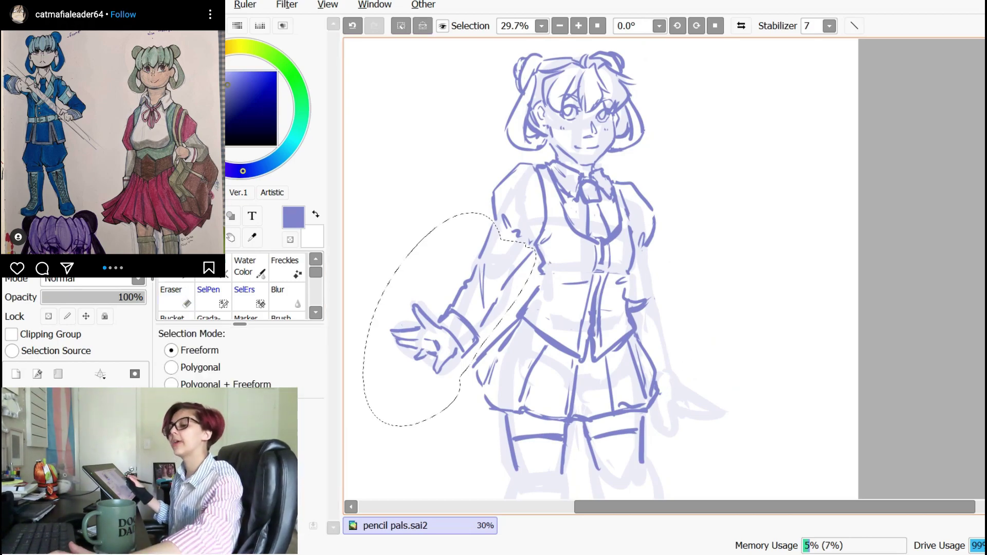
{"action": "key", "text": "ctrl+t"}
{"action": "key", "text": "Return"}
{"action": "key", "text": "ctrl+d"}
{"action": "key", "text": "n"}
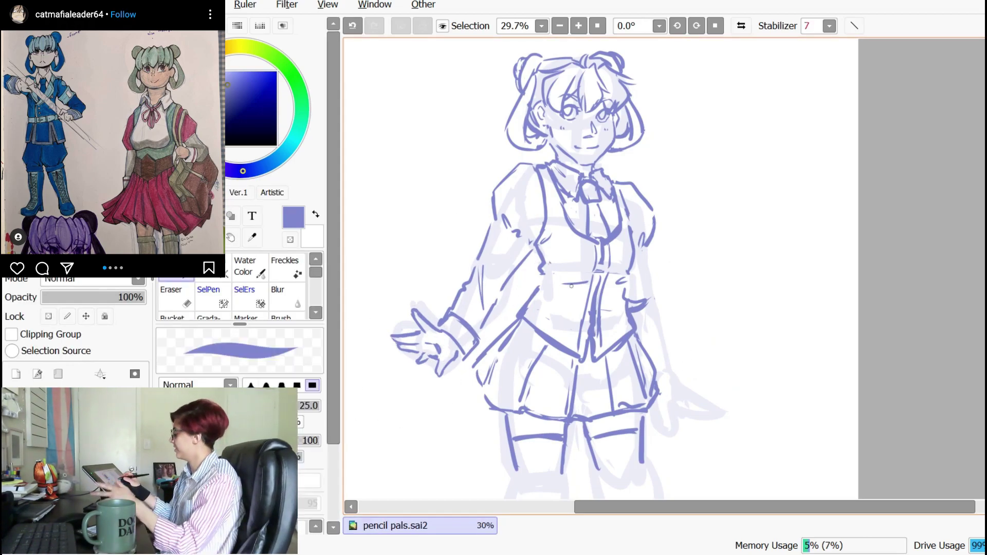
- Clean up the lowered arm's elbow lines and sketch its sleeve outline down beside the waist
{"action": "key", "text": "e"}
{"action": "key", "text": "n"}
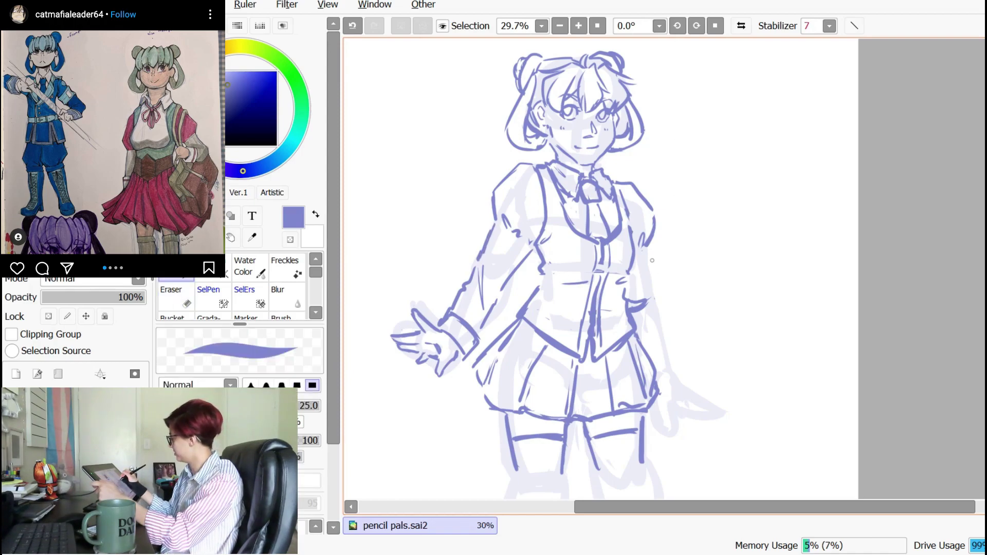
{"action": "key", "text": "e"}
{"action": "key", "text": "n"}
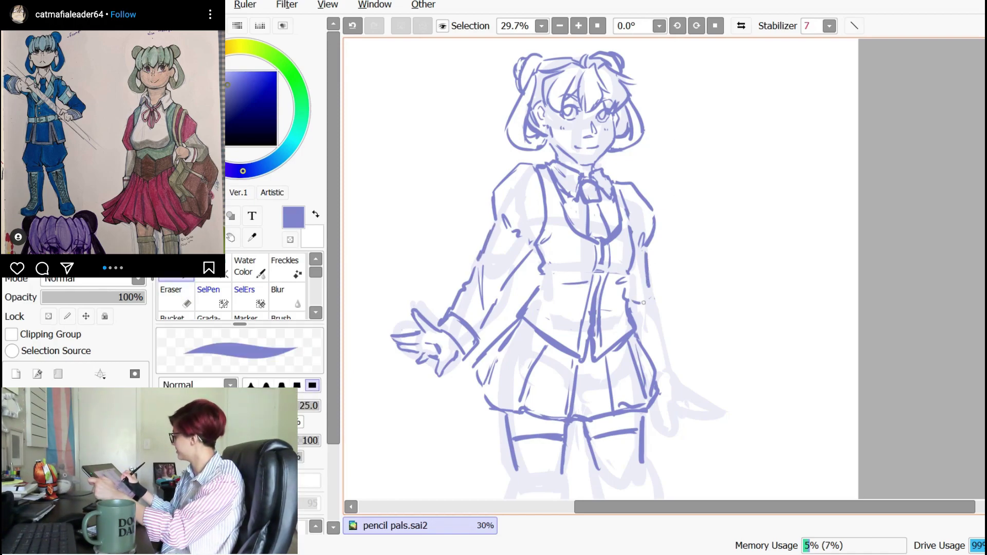
{"action": "key", "text": "n"}
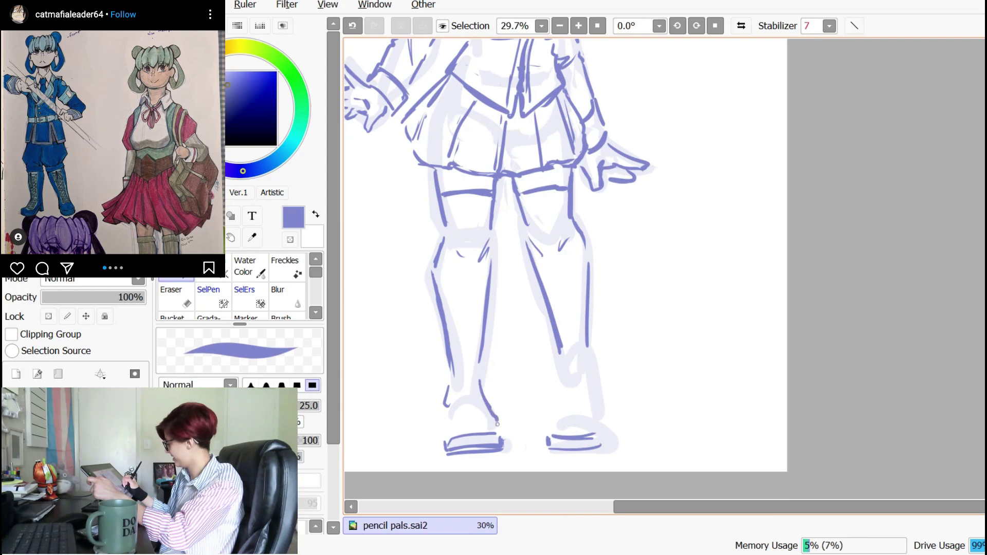
- Draw the upper and heel edges of the first shoe down to its thick sole
{"action": "left_click_drag", "start_coordinate": [497, 424], "coordinate": [501, 437]}
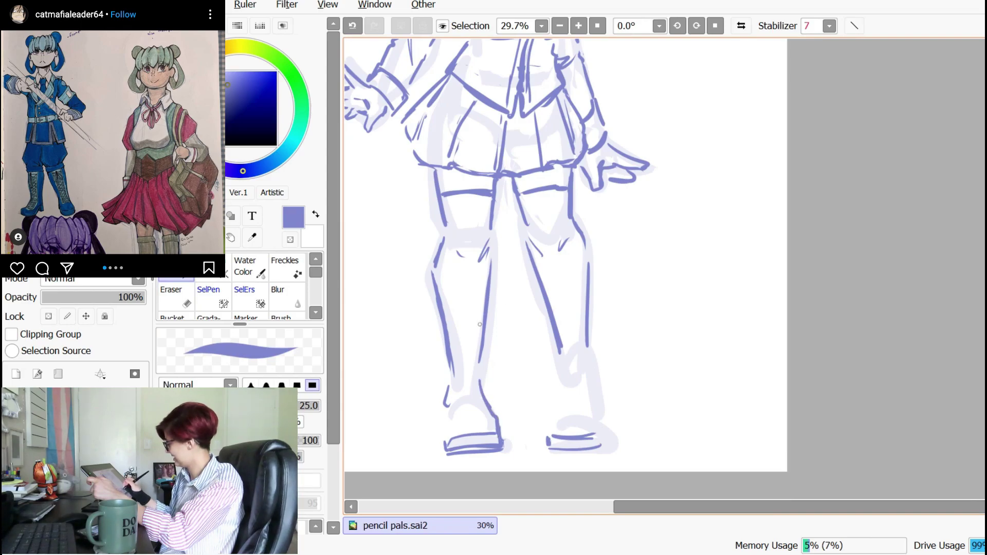
{"action": "left_click_drag", "start_coordinate": [443, 415], "coordinate": [447, 447]}
{"action": "key", "text": "e"}
{"action": "key", "text": "n"}
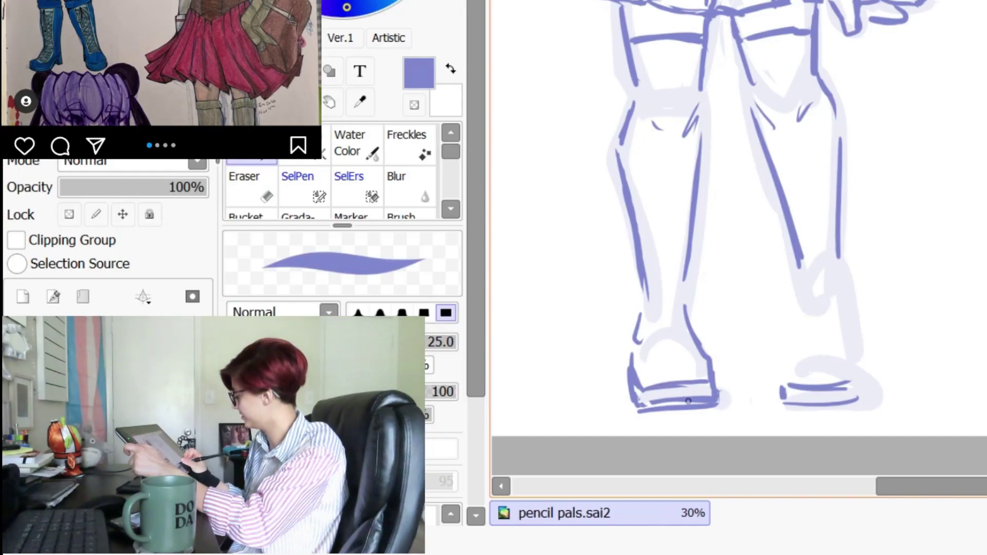
{"action": "key", "text": "e"}
{"action": "key", "text": "n"}
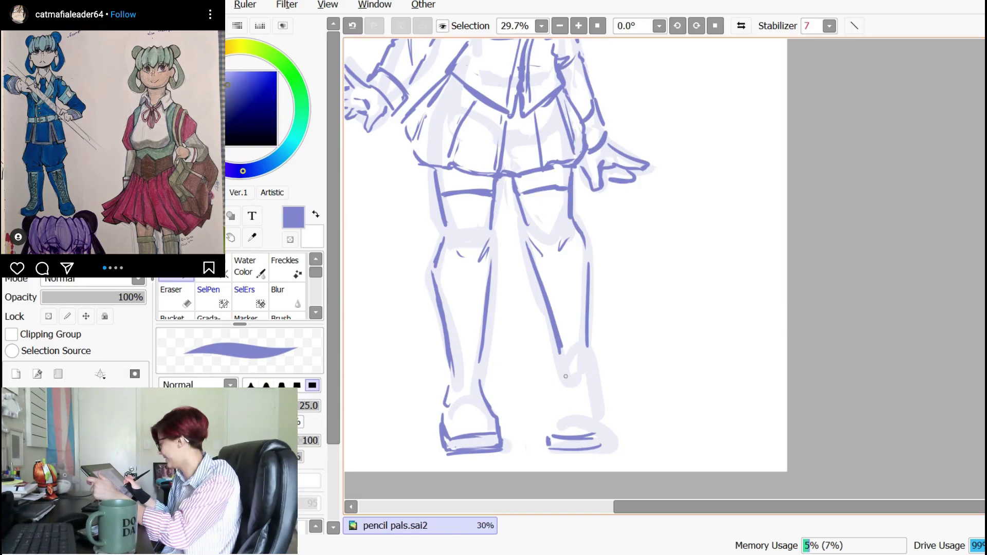
- Draw the ankle, instep and toe outline of the second shoe above its sole, erasing stray strokes
{"action": "key", "text": "ctrl+z"}
{"action": "mouse_move", "coordinate": [554, 404]}
{"action": "left_mouse_down"}
{"action": "mouse_move", "coordinate": [538, 435]}
{"action": "mouse_move", "coordinate": [557, 439]}
{"action": "mouse_move", "coordinate": [547, 419]}
{"action": "left_mouse_up"}
{"action": "key", "text": "ctrl+y"}
{"action": "key", "text": "e"}
{"action": "key", "text": "n"}
{"action": "key", "text": "e"}
{"action": "key", "text": "n"}
{"action": "key", "text": "e"}
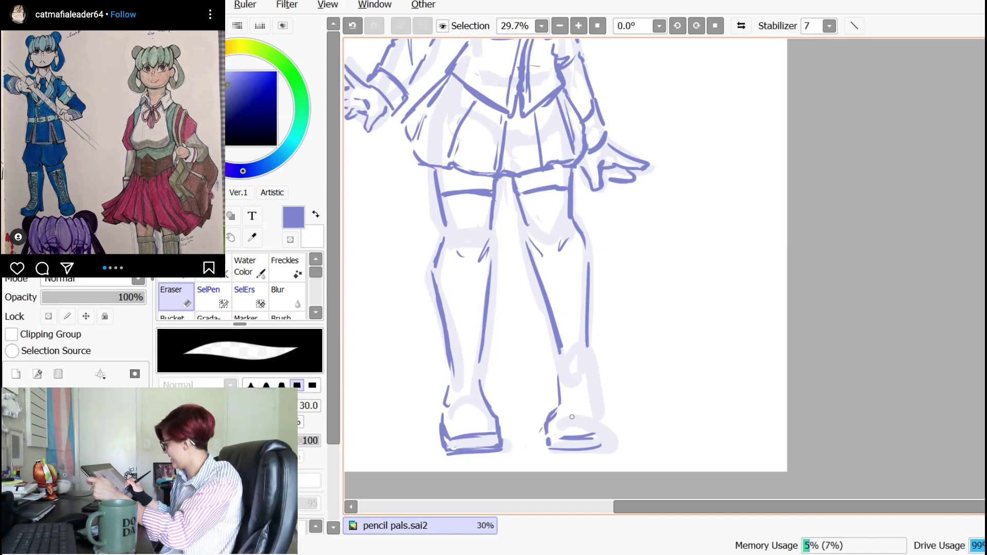
{"action": "key", "text": "n"}
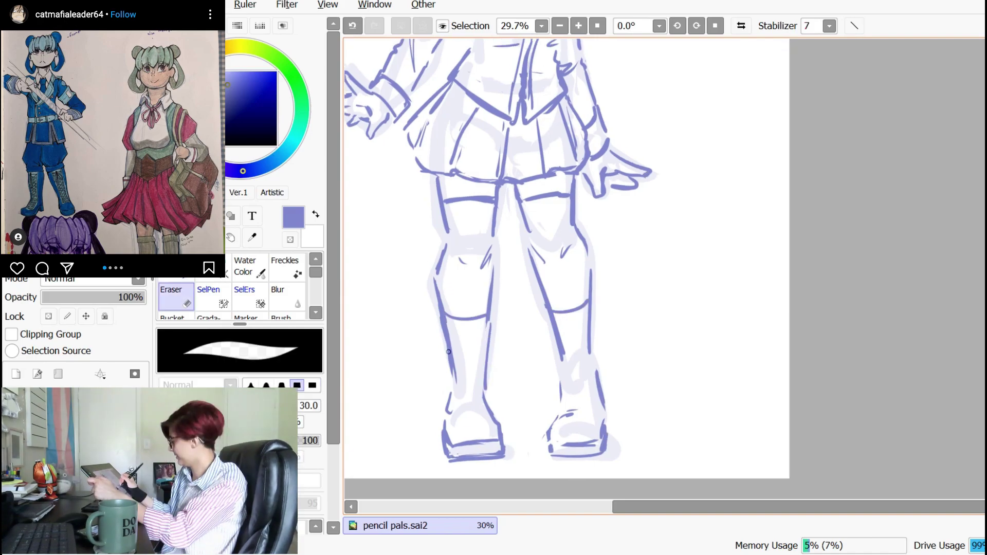
- Redraw the shafts of both boots along the shins and add sock lines above the boot tops
{"action": "left_click_drag", "start_coordinate": [444, 319], "coordinate": [451, 400]}
{"action": "key", "text": "n"}
{"action": "key", "text": "ctrl+z"}
{"action": "mouse_move", "coordinate": [597, 311]}
{"action": "left_mouse_down"}
{"action": "mouse_move", "coordinate": [600, 384]}
{"action": "mouse_move", "coordinate": [556, 417]}
{"action": "left_mouse_up"}
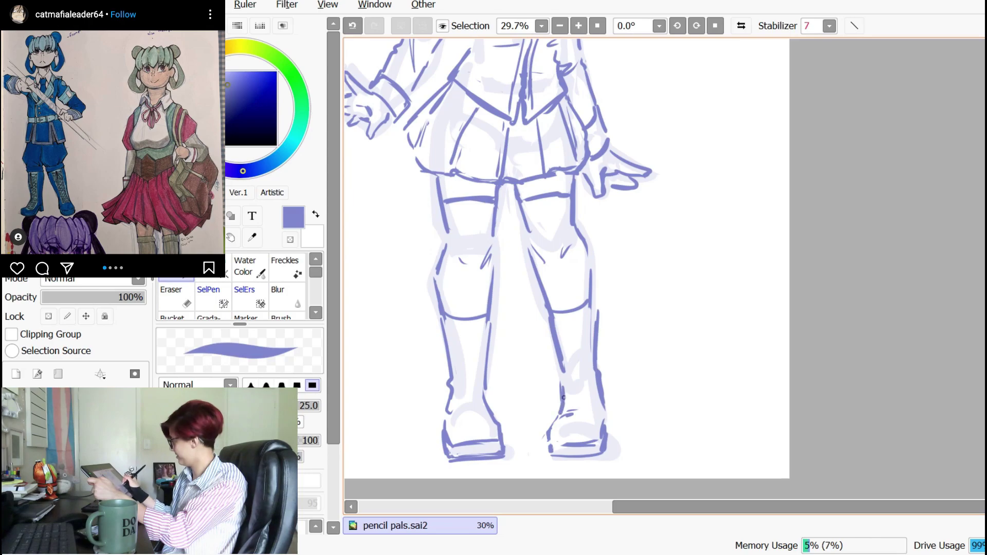
{"action": "left_click_drag", "start_coordinate": [442, 305], "coordinate": [487, 307]}
{"action": "key", "text": "ctrl+z"}
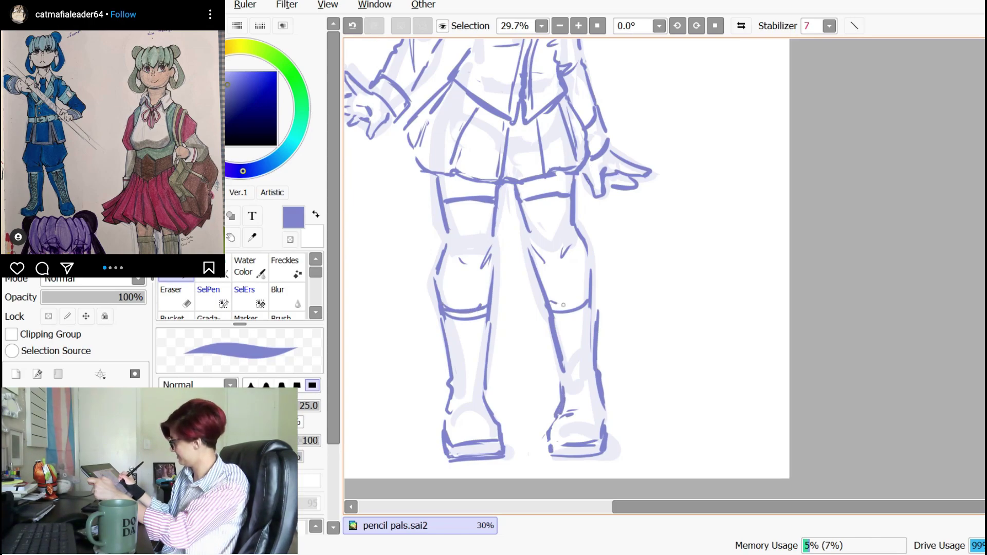
- Erase the vest lines crossing the waist belt and draw the belt's buckle and hanging end
{"action": "key", "text": "e"}
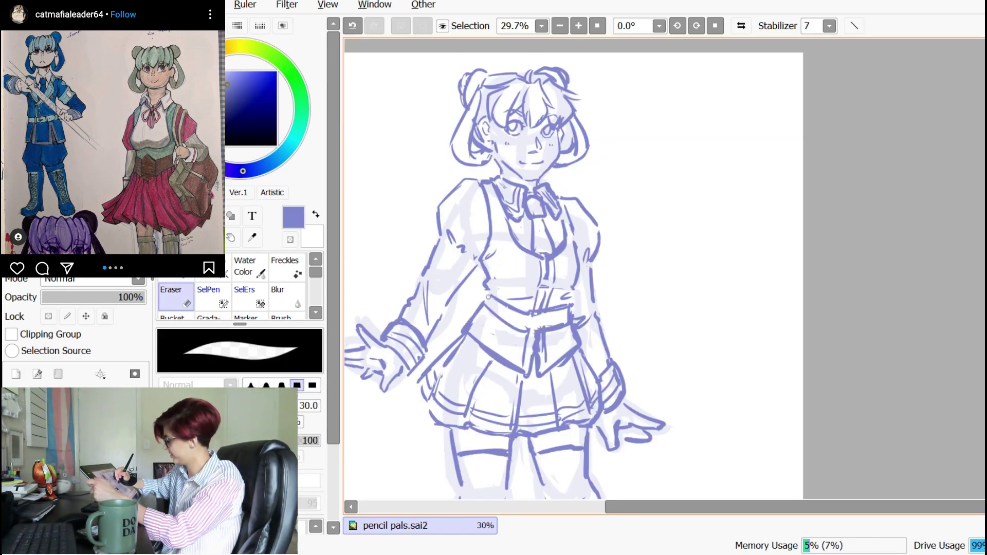
{"action": "left_click_drag", "start_coordinate": [488, 297], "coordinate": [521, 313]}
{"action": "key", "text": "n"}
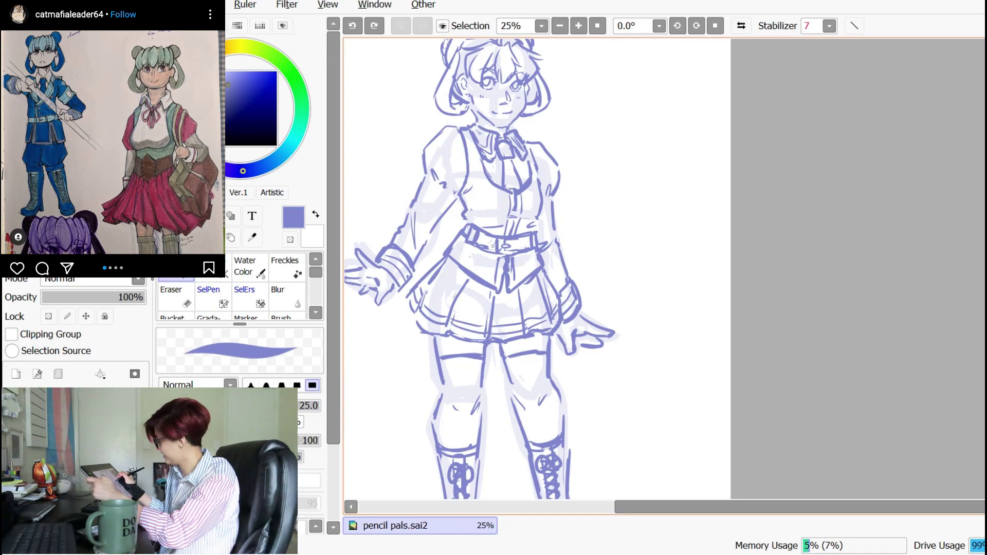
{"action": "key", "text": "ctrl+z"}
{"action": "left_click_drag", "start_coordinate": [494, 247], "coordinate": [481, 278]}
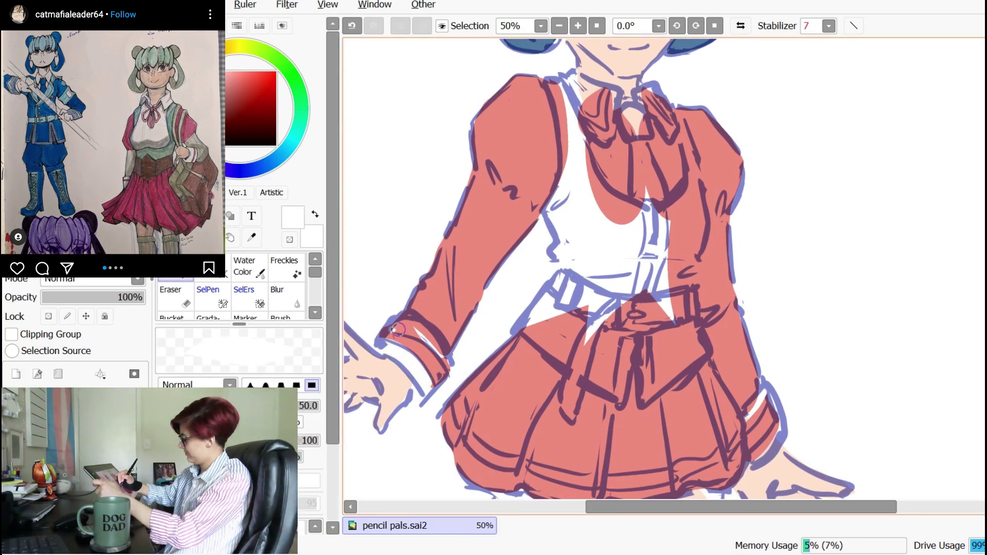
- Paint white stripes on the red sleeve cuff and along the pleated skirt's hem
{"action": "left_click_drag", "start_coordinate": [398, 329], "coordinate": [445, 362]}
{"action": "left_click_drag", "start_coordinate": [447, 396], "coordinate": [463, 415]}
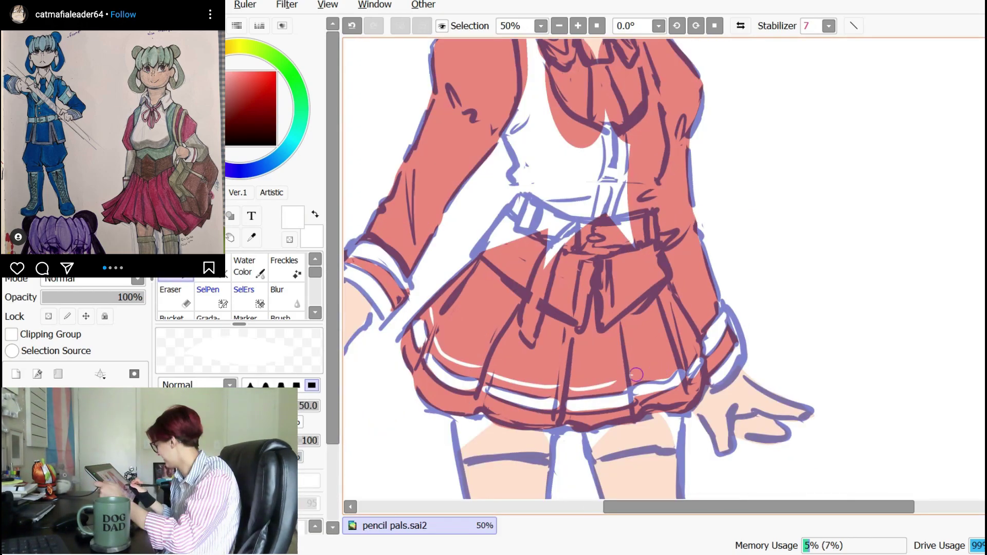
{"action": "left_click_drag", "start_coordinate": [636, 374], "coordinate": [673, 361]}
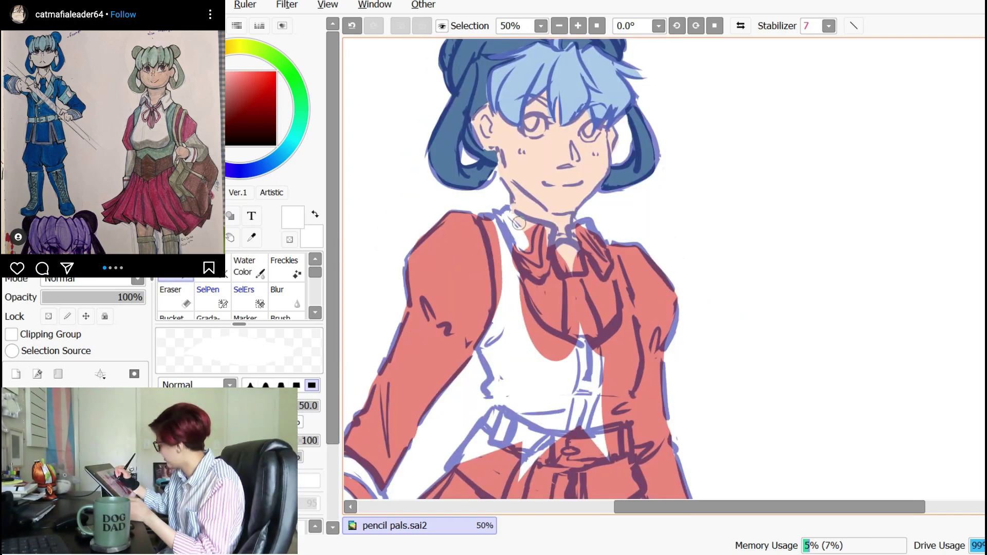
- Paint white trim on both flaps of the shirt collar over the red base colour
{"action": "left_click_drag", "start_coordinate": [518, 218], "coordinate": [551, 278]}
{"action": "left_click_drag", "start_coordinate": [573, 231], "coordinate": [607, 272]}
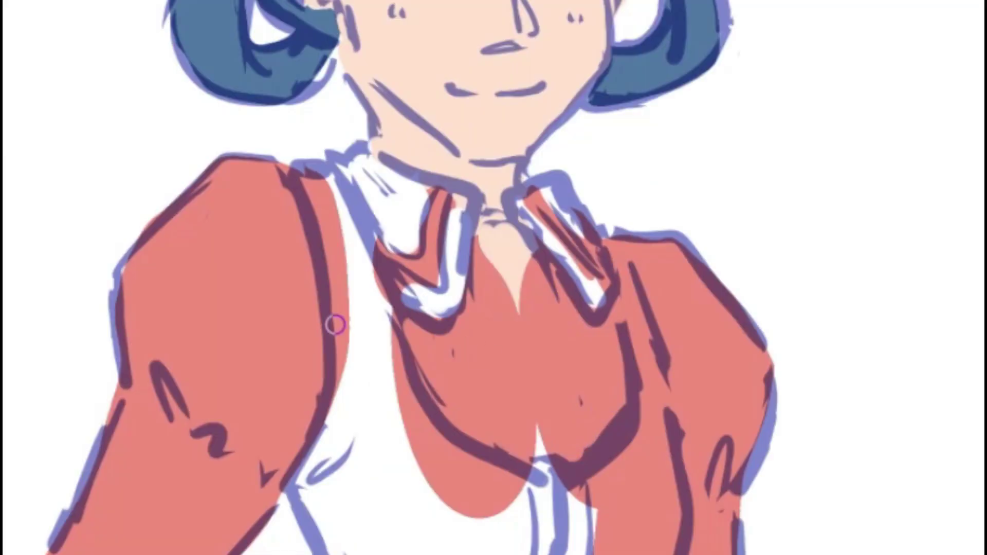
{"action": "mouse_move", "coordinate": [495, 232]}
{"action": "left_mouse_down"}
{"action": "mouse_move", "coordinate": [558, 467]}
{"action": "mouse_move", "coordinate": [535, 311]}
{"action": "left_mouse_up"}
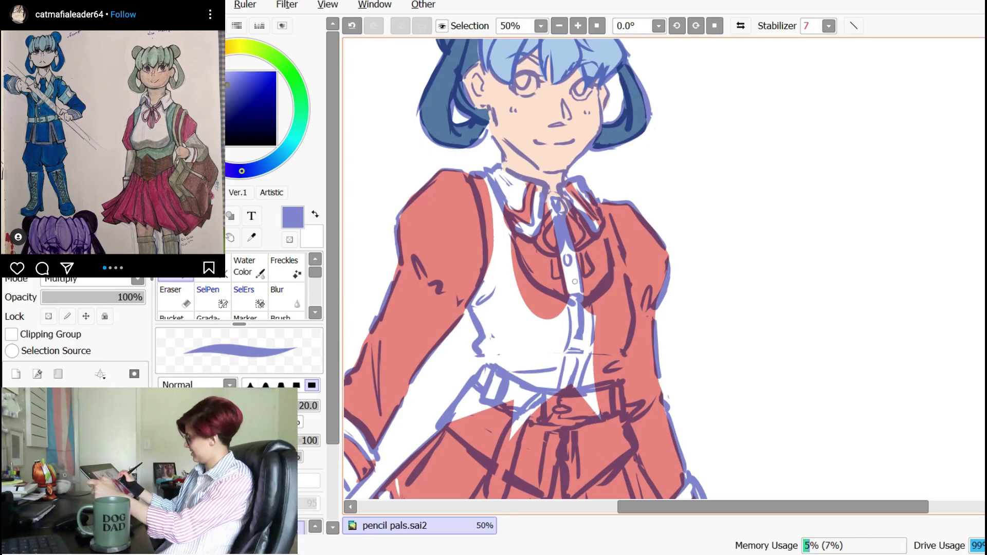
- Draw small buttons down the shirt's front placket below the neck bow
{"action": "key", "text": "ctrl+z"}
{"action": "mouse_move", "coordinate": [567, 257]}
{"action": "left_mouse_down"}
{"action": "mouse_move", "coordinate": [566, 266]}
{"action": "mouse_move", "coordinate": [569, 258]}
{"action": "left_mouse_up"}
{"action": "left_click_drag", "start_coordinate": [571, 283], "coordinate": [573, 292]}
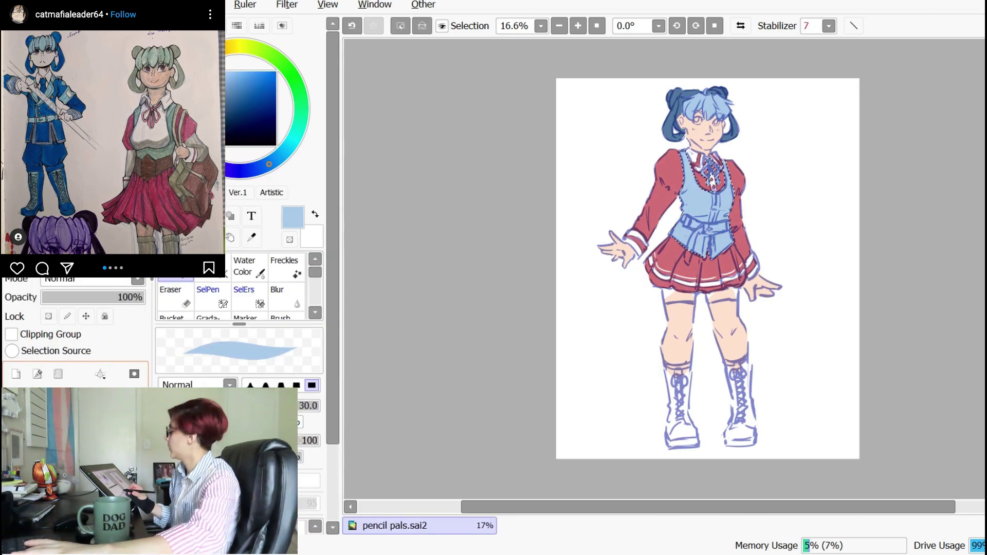
- Lighten the selected blue vest by raising its luminance and slightly lowering its saturation with Hue/Saturation
{"action": "key", "text": "ctrl+u"}
{"action": "left_click_drag", "start_coordinate": [263, 372], "coordinate": [328, 373]}
{"action": "left_click_drag", "start_coordinate": [263, 347], "coordinate": [245, 348]}
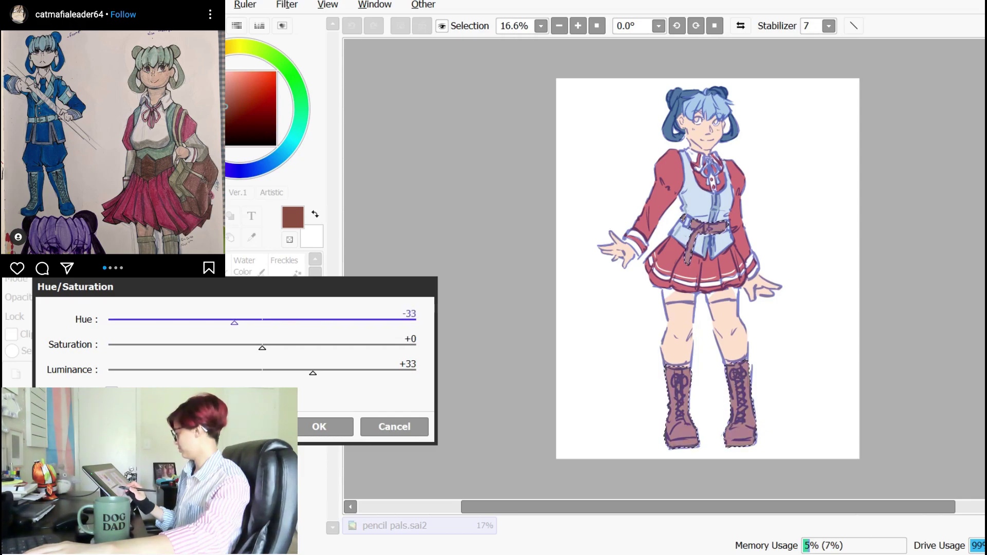
- Shift the boots and belt to a warmer, richer brown by adjusting hue, saturation and luminance, and dismiss the new canvas dialog
{"action": "left_click_drag", "start_coordinate": [234, 322], "coordinate": [268, 347]}
{"action": "left_click", "coordinate": [313, 373]}
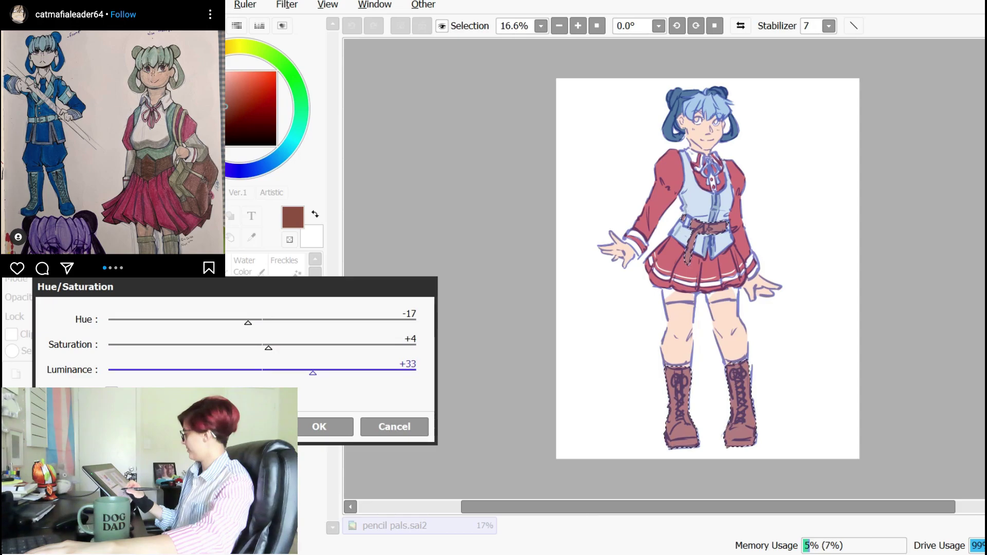
{"action": "left_click_drag", "start_coordinate": [312, 373], "coordinate": [304, 372]}
{"action": "left_click_drag", "start_coordinate": [248, 323], "coordinate": [278, 348]}
{"action": "left_click_drag", "start_coordinate": [278, 347], "coordinate": [275, 347]}
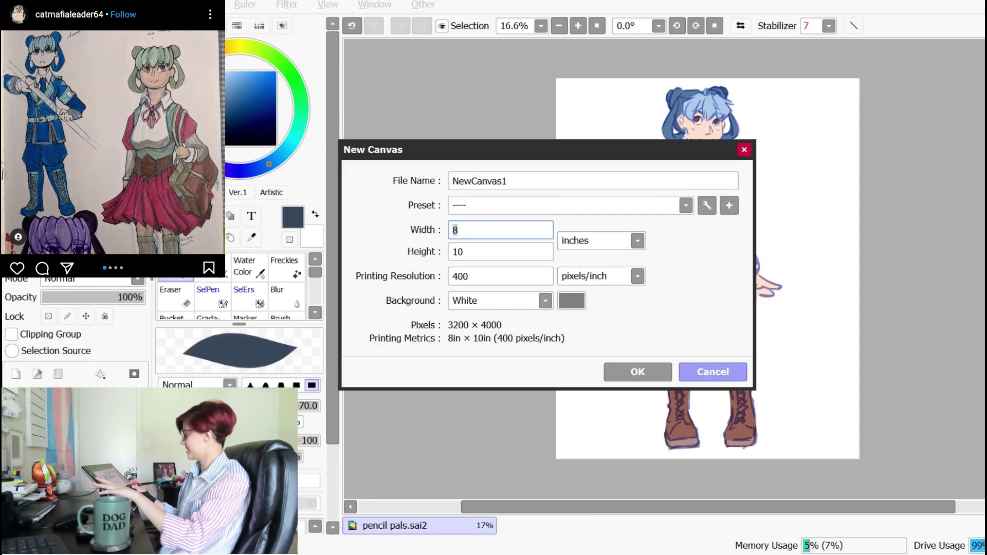
{"action": "left_click", "coordinate": [712, 372]}
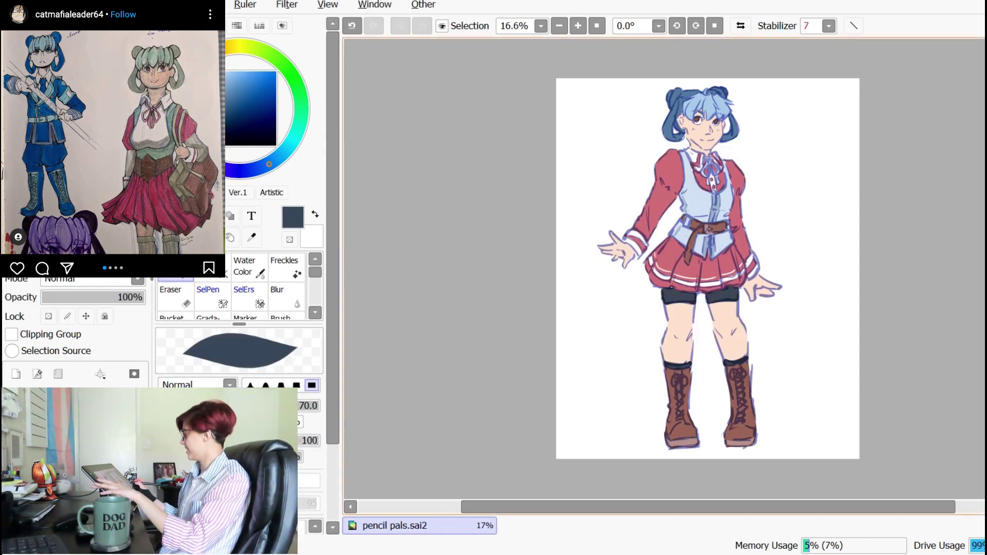
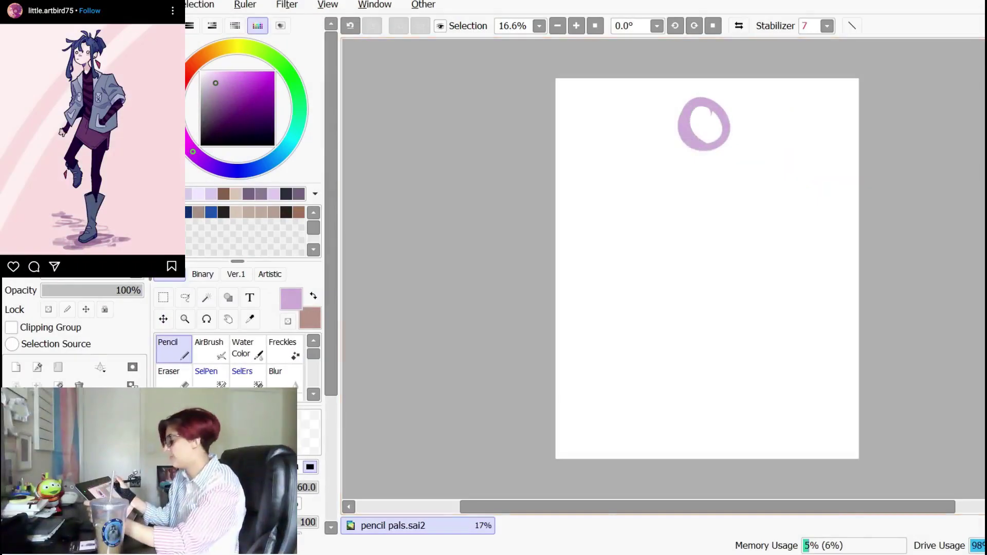
- Redraw the purple construction head for the next character with a jaw and a vertical centre line
{"action": "key", "text": "ctrl+z"}
{"action": "mouse_move", "coordinate": [709, 104]}
{"action": "left_mouse_down"}
{"action": "mouse_move", "coordinate": [696, 139]}
{"action": "mouse_move", "coordinate": [724, 155]}
{"action": "left_mouse_up"}
{"action": "key", "text": "ctrl+z"}
{"action": "key", "text": "ctrl+z"}
{"action": "left_click_drag", "start_coordinate": [707, 111], "coordinate": [706, 193]}
- Try a shoulder line for the new construction figure and undo the recent strokes
{"action": "mouse_move", "coordinate": [683, 173]}
{"action": "left_mouse_down"}
{"action": "mouse_move", "coordinate": [754, 178]}
{"action": "mouse_move", "coordinate": [676, 174]}
{"action": "mouse_move", "coordinate": [741, 200]}
{"action": "mouse_move", "coordinate": [726, 225]}
{"action": "mouse_move", "coordinate": [739, 179]}
{"action": "left_mouse_up"}
{"action": "key", "text": "ctrl+z"}
{"action": "key", "text": "ctrl+z"}
{"action": "key", "text": "ctrl+z"}
{"action": "key", "text": "ctrl+z"}
{"action": "key", "text": "ctrl+z"}
{"action": "key", "text": "ctrl+z"}
{"action": "key", "text": "ctrl+z"}
- Rough in the boxy ribcage below the neck with crossing guidelines, undoing a stray stroke
{"action": "left_click_drag", "start_coordinate": [739, 178], "coordinate": [685, 224]}
{"action": "mouse_move", "coordinate": [688, 176]}
{"action": "left_mouse_down"}
{"action": "mouse_move", "coordinate": [679, 182]}
{"action": "mouse_move", "coordinate": [727, 223]}
{"action": "mouse_move", "coordinate": [703, 237]}
{"action": "left_mouse_up"}
{"action": "mouse_move", "coordinate": [686, 199]}
{"action": "left_mouse_down"}
{"action": "mouse_move", "coordinate": [784, 216]}
{"action": "mouse_move", "coordinate": [706, 200]}
{"action": "mouse_move", "coordinate": [682, 220]}
{"action": "mouse_move", "coordinate": [729, 249]}
{"action": "left_mouse_up"}
{"action": "key", "text": "ctrl+z"}
- Rough in the waist and pelvis below the ribcage and block the outer lines of both hips and legs
{"action": "left_click_drag", "start_coordinate": [684, 226], "coordinate": [713, 264]}
{"action": "left_click_drag", "start_coordinate": [730, 231], "coordinate": [709, 270]}
{"action": "left_click_drag", "start_coordinate": [684, 238], "coordinate": [667, 266]}
{"action": "left_click_drag", "start_coordinate": [731, 235], "coordinate": [736, 267]}
{"action": "left_click_drag", "start_coordinate": [659, 276], "coordinate": [669, 407]}
{"action": "left_click_drag", "start_coordinate": [740, 305], "coordinate": [744, 433]}
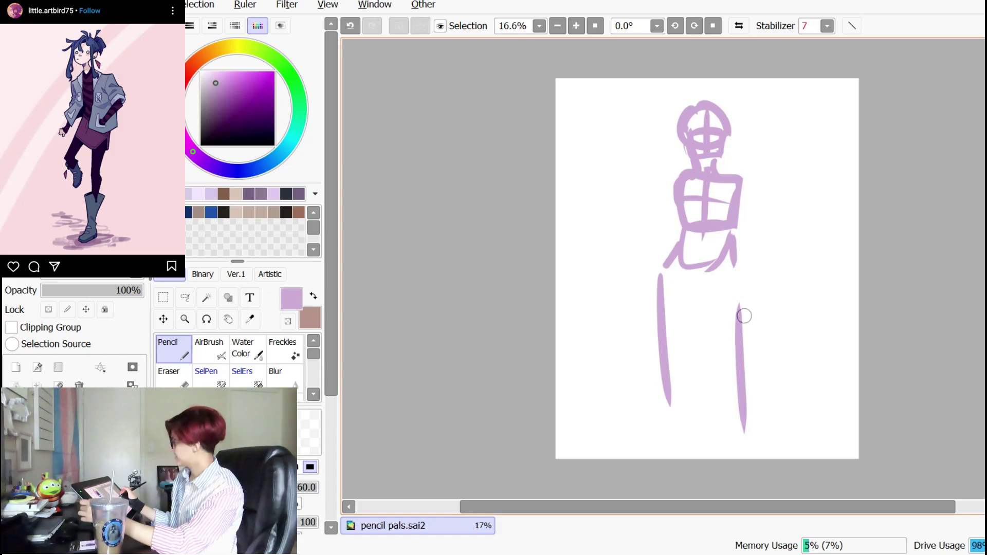
- Connect the hips to the legs with inner thigh lines, erasing overlaps and undoing stray strokes
{"action": "key", "text": "e"}
{"action": "mouse_move", "coordinate": [736, 313]}
{"action": "left_mouse_down"}
{"action": "mouse_move", "coordinate": [734, 280]}
{"action": "mouse_move", "coordinate": [730, 330]}
{"action": "mouse_move", "coordinate": [732, 321]}
{"action": "left_mouse_up"}
{"action": "key", "text": "n"}
{"action": "mouse_move", "coordinate": [665, 288]}
{"action": "left_mouse_down"}
{"action": "mouse_move", "coordinate": [686, 338]}
{"action": "mouse_move", "coordinate": [700, 298]}
{"action": "left_mouse_up"}
{"action": "mouse_move", "coordinate": [699, 299]}
{"action": "left_mouse_down"}
{"action": "mouse_move", "coordinate": [664, 300]}
{"action": "mouse_move", "coordinate": [668, 328]}
{"action": "mouse_move", "coordinate": [698, 290]}
{"action": "mouse_move", "coordinate": [689, 284]}
{"action": "mouse_move", "coordinate": [672, 344]}
{"action": "left_mouse_up"}
{"action": "key", "text": "ctrl+z"}
{"action": "key", "text": "ctrl+z"}
{"action": "key", "text": "e"}
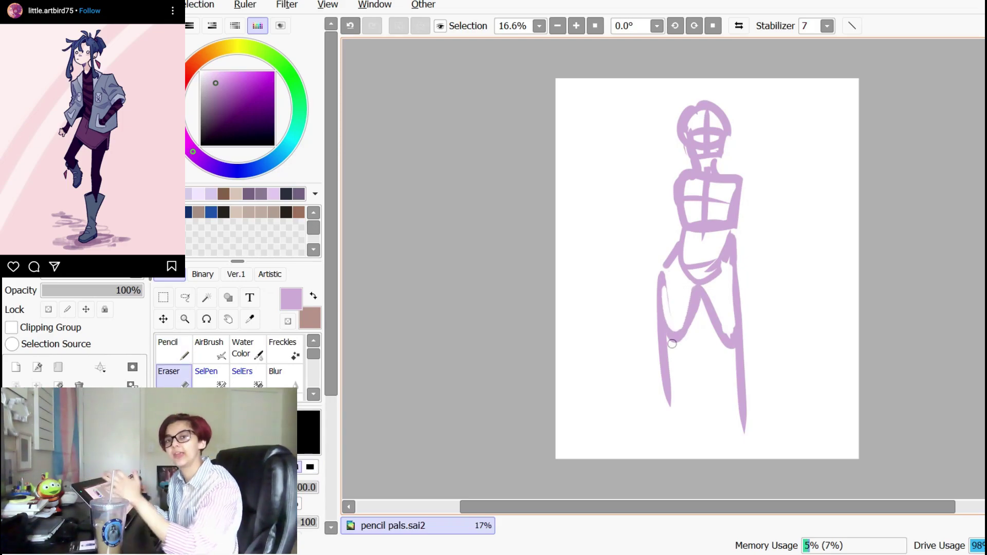
- Erase and redraw the outer hip and thigh contours of the construction figure, cleaning up around the pelvis
{"action": "left_click_drag", "start_coordinate": [670, 249], "coordinate": [657, 339]}
{"action": "key", "text": "n"}
{"action": "left_click_drag", "start_coordinate": [734, 246], "coordinate": [738, 330]}
{"action": "key", "text": "e"}
{"action": "mouse_move", "coordinate": [735, 294]}
{"action": "left_mouse_down"}
{"action": "mouse_move", "coordinate": [733, 313]}
{"action": "mouse_move", "coordinate": [708, 291]}
{"action": "left_mouse_up"}
{"action": "key", "text": "n"}
{"action": "key", "text": "e"}
- Erase the boxy shoulder corners and redraw the shoulders and ribcage sides with rounder contours
{"action": "left_click_drag", "start_coordinate": [690, 166], "coordinate": [672, 210]}
{"action": "left_click_drag", "start_coordinate": [723, 170], "coordinate": [740, 178]}
{"action": "key", "text": "n"}
{"action": "left_click_drag", "start_coordinate": [679, 172], "coordinate": [677, 221]}
{"action": "left_click_drag", "start_coordinate": [725, 170], "coordinate": [740, 227]}
{"action": "key", "text": "e"}
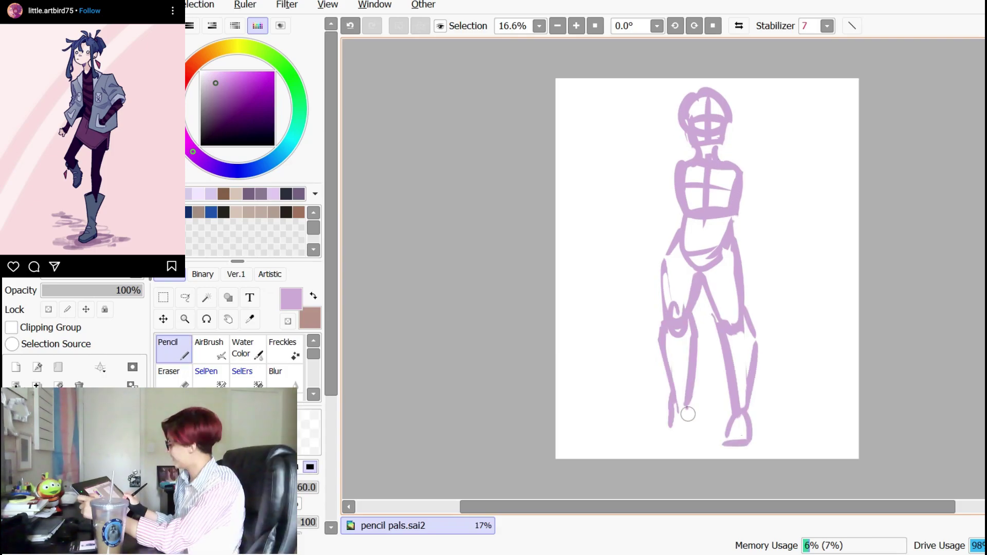
- Sketch simple wedge-shaped feet below both ankles, undoing a stray stroke
{"action": "mouse_move", "coordinate": [688, 414]}
{"action": "left_mouse_down"}
{"action": "mouse_move", "coordinate": [673, 430]}
{"action": "mouse_move", "coordinate": [697, 434]}
{"action": "mouse_move", "coordinate": [669, 436]}
{"action": "mouse_move", "coordinate": [700, 446]}
{"action": "left_mouse_up"}
{"action": "key", "text": "ctrl+z"}
{"action": "mouse_move", "coordinate": [736, 416]}
{"action": "left_mouse_down"}
{"action": "mouse_move", "coordinate": [721, 449]}
{"action": "mouse_move", "coordinate": [753, 431]}
{"action": "mouse_move", "coordinate": [727, 445]}
{"action": "mouse_move", "coordinate": [752, 447]}
{"action": "left_mouse_up"}
{"action": "key", "text": "e"}
{"action": "key", "text": "n"}
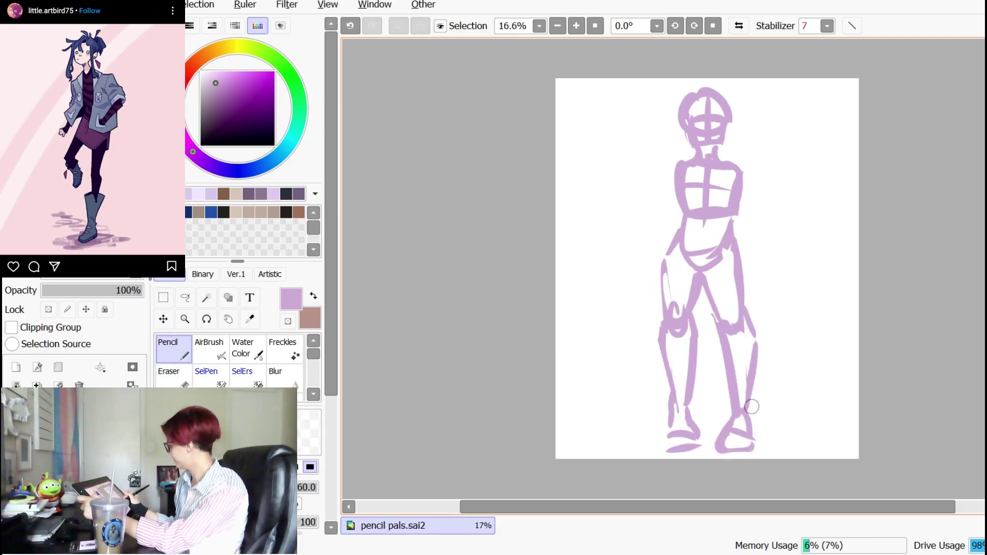
- Finish the feet and arms of the construction figure and fade it to a faint guide
{"action": "key", "text": "e"}
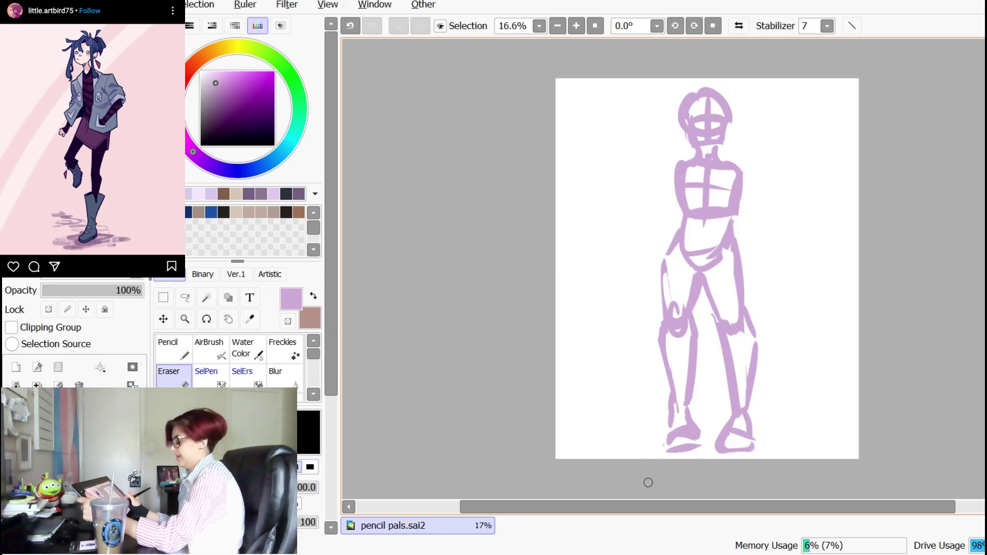
{"action": "key", "text": "n"}
{"action": "left_click_drag", "start_coordinate": [661, 436], "coordinate": [659, 448]}
{"action": "key", "text": "e"}
{"action": "key", "text": "n"}
{"action": "left_click_drag", "start_coordinate": [753, 424], "coordinate": [756, 446]}
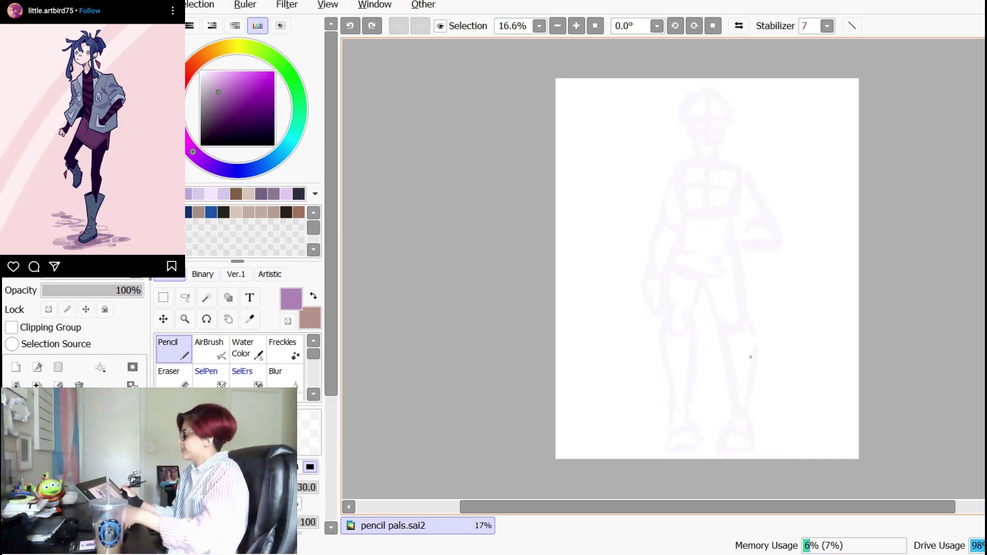
- Sketch the face in darker purple over the faint head guide, with jawline, eyes, brows, nose and mouth
{"action": "scroll", "coordinate": [751, 356], "scroll_direction": "up", "scroll_amount": 2}
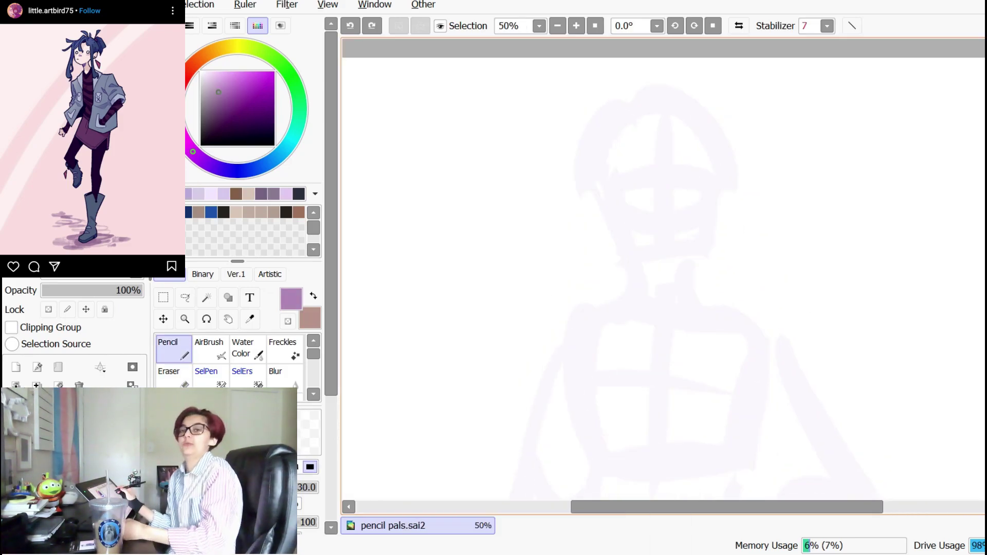
{"action": "mouse_move", "coordinate": [761, 224]}
{"action": "left_mouse_down"}
{"action": "mouse_move", "coordinate": [736, 219]}
{"action": "mouse_move", "coordinate": [761, 219]}
{"action": "left_mouse_up"}
{"action": "left_click", "coordinate": [761, 219]}
{"action": "key", "text": "ctrl+z"}
{"action": "left_click_drag", "start_coordinate": [818, 260], "coordinate": [805, 278]}
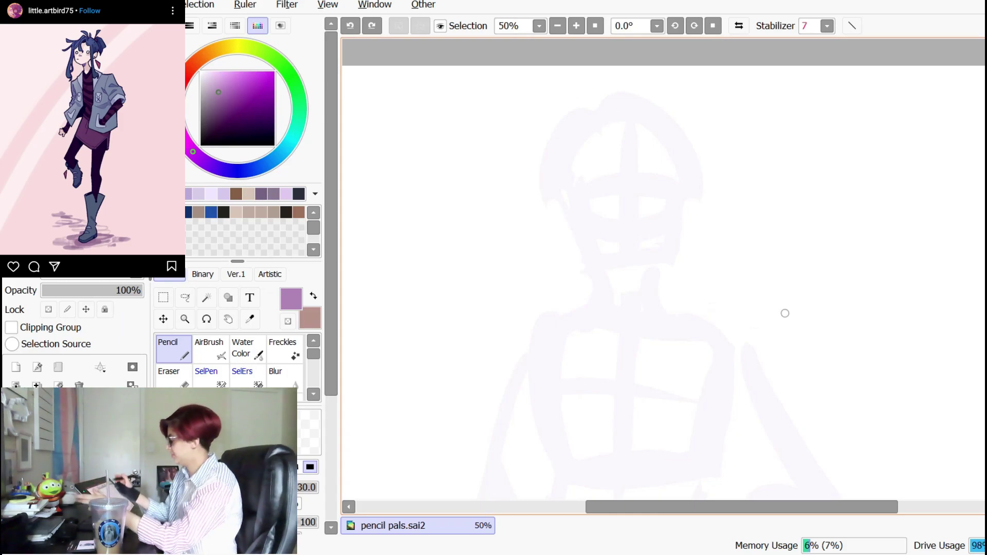
{"action": "left_click_drag", "start_coordinate": [674, 120], "coordinate": [688, 154]}
{"action": "key", "text": "ctrl+z"}
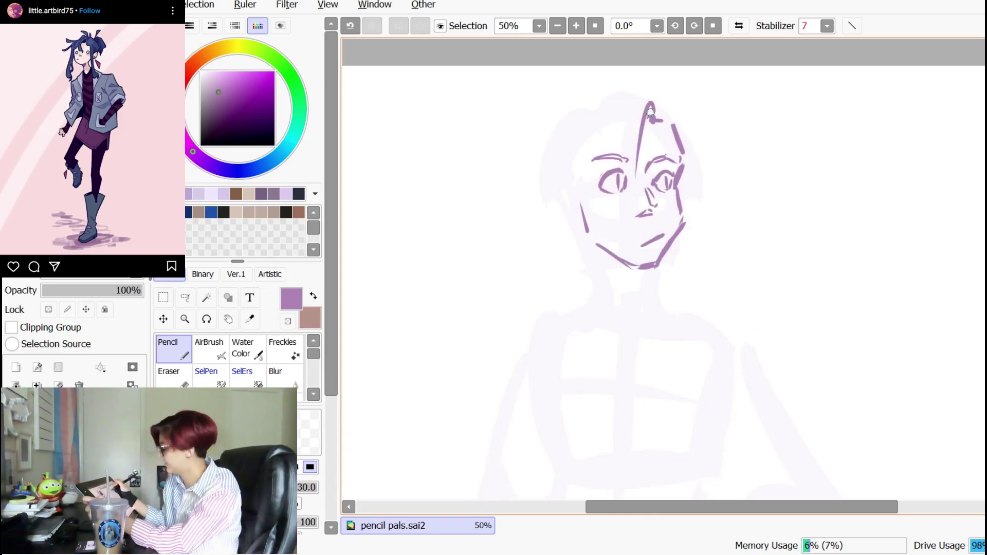
- Draw the hair with a parted fringe, long curled front strands, and a looped bun with spiky tufts
{"action": "left_click_drag", "start_coordinate": [649, 109], "coordinate": [639, 152]}
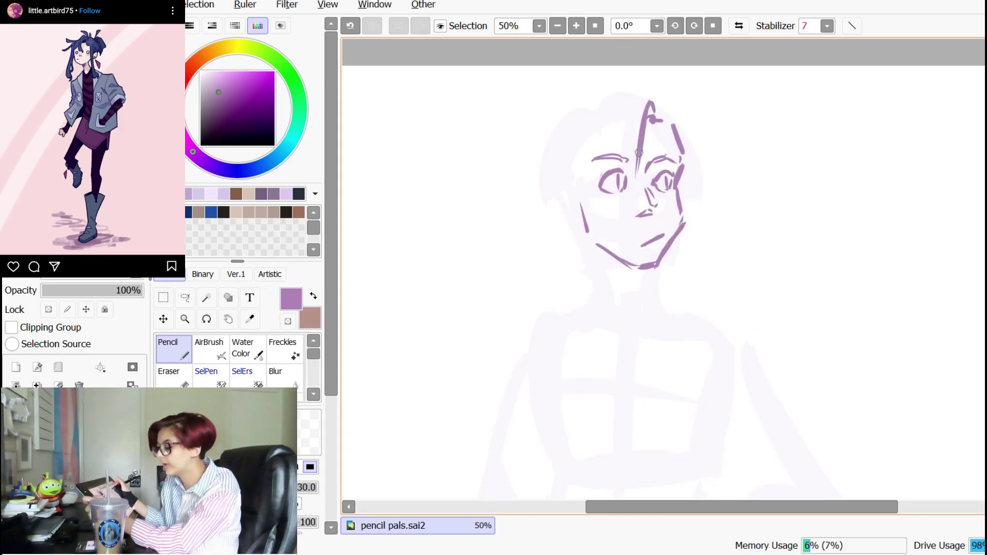
{"action": "left_click_drag", "start_coordinate": [623, 112], "coordinate": [642, 195]}
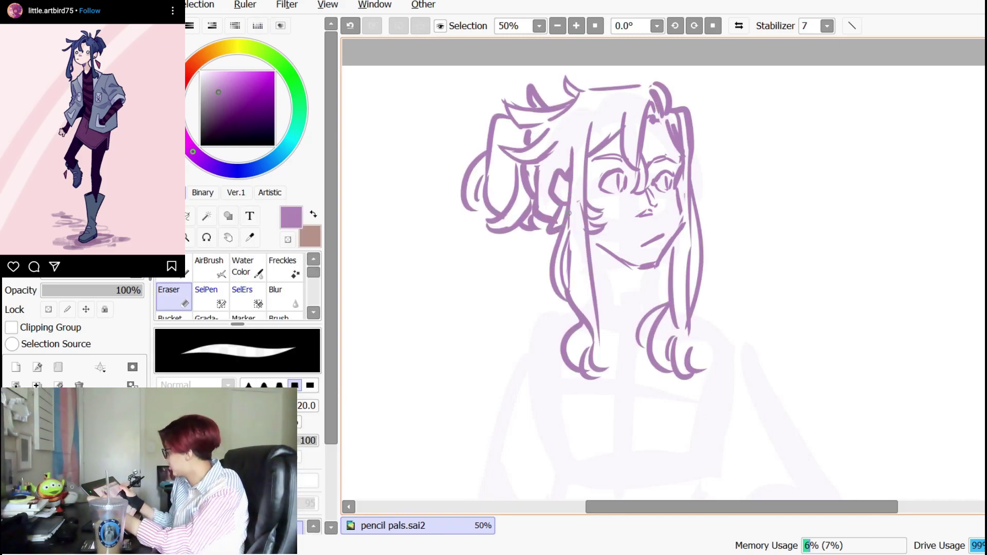
{"action": "key", "text": "n"}
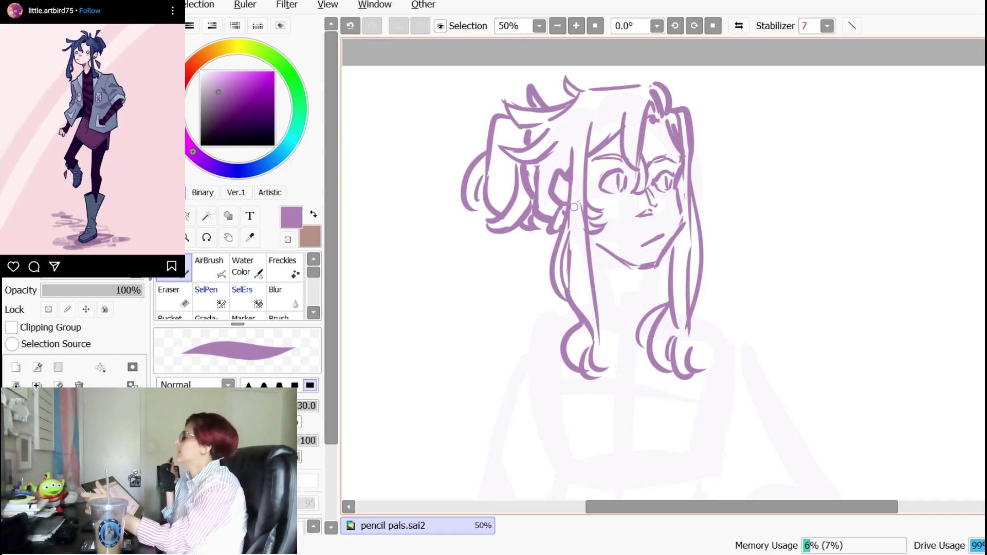
- Clean up the hair lines below the ear and erase the upper spiky tuft at the bun, undoing stray strokes
{"action": "key", "text": "e"}
{"action": "left_click_drag", "start_coordinate": [561, 210], "coordinate": [547, 235]}
{"action": "key", "text": "n"}
{"action": "key", "text": "e"}
{"action": "mouse_move", "coordinate": [530, 86]}
{"action": "left_mouse_down"}
{"action": "mouse_move", "coordinate": [547, 101]}
{"action": "mouse_move", "coordinate": [438, 164]}
{"action": "left_mouse_up"}
{"action": "key", "text": "n"}
{"action": "key", "text": "ctrl+z"}
{"action": "left_click_drag", "start_coordinate": [572, 87], "coordinate": [527, 103]}
{"action": "key", "text": "ctrl+z"}
{"action": "key", "text": "e"}
{"action": "key", "text": "n"}
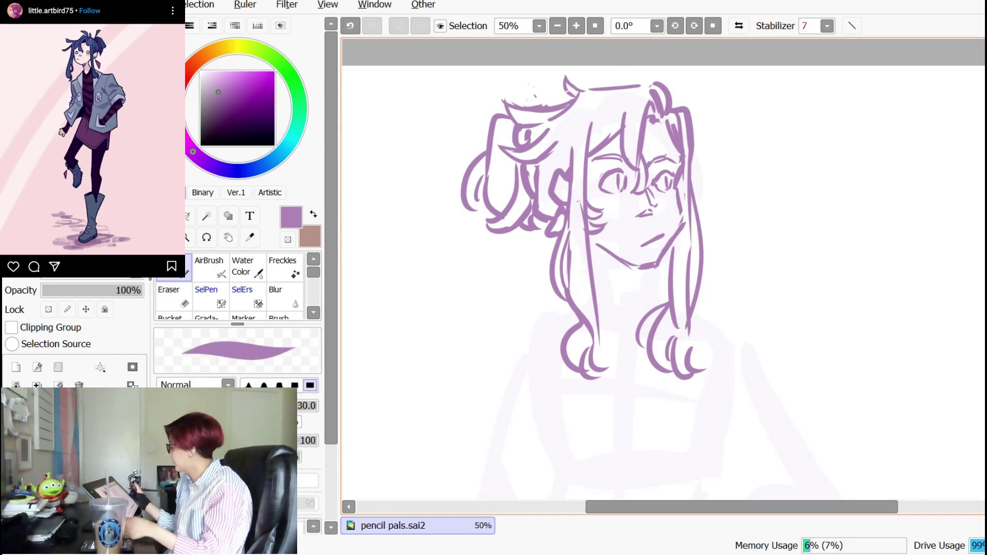
- Draw a large pointed lock sweeping back above the bun and check the sketch in mirrored view
{"action": "key", "text": "h"}
{"action": "left_click_drag", "start_coordinate": [829, 397], "coordinate": [878, 397]}
{"action": "key", "text": "ctrl+z"}
{"action": "key", "text": "h"}
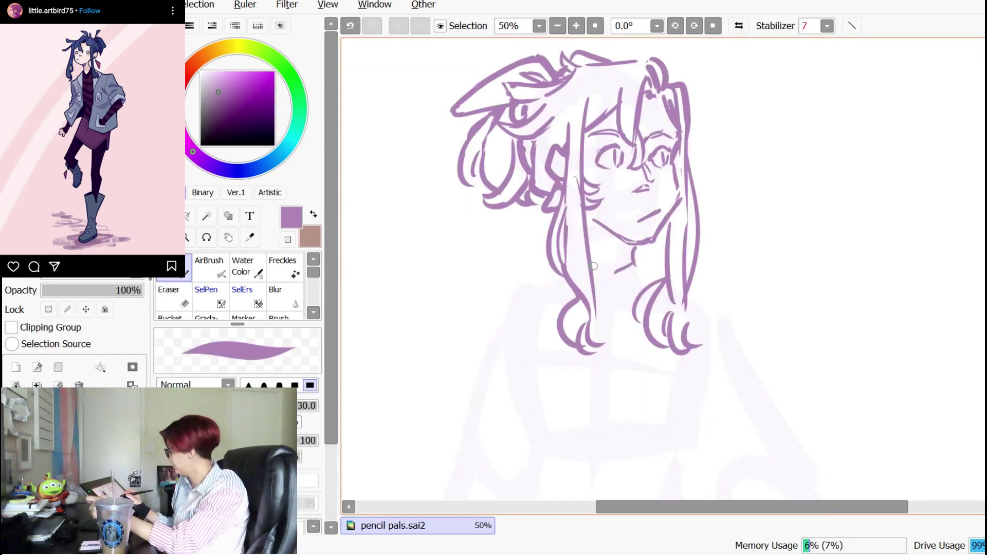
- Draw the shirt collar under the chin with two long pointed flaps, redoing one flap's edge
{"action": "left_click_drag", "start_coordinate": [591, 260], "coordinate": [636, 254]}
{"action": "mouse_move", "coordinate": [638, 250]}
{"action": "left_mouse_down"}
{"action": "mouse_move", "coordinate": [646, 270]}
{"action": "mouse_move", "coordinate": [614, 257]}
{"action": "mouse_move", "coordinate": [602, 278]}
{"action": "mouse_move", "coordinate": [612, 259]}
{"action": "mouse_move", "coordinate": [628, 367]}
{"action": "left_mouse_up"}
{"action": "key", "text": "ctrl+z"}
{"action": "key", "text": "e"}
{"action": "key", "text": "n"}
{"action": "left_click_drag", "start_coordinate": [628, 368], "coordinate": [641, 337]}
{"action": "mouse_move", "coordinate": [621, 264]}
{"action": "left_mouse_down"}
{"action": "mouse_move", "coordinate": [640, 283]}
{"action": "mouse_move", "coordinate": [600, 364]}
{"action": "left_mouse_up"}
{"action": "mouse_move", "coordinate": [568, 287]}
{"action": "left_mouse_down"}
{"action": "mouse_move", "coordinate": [562, 310]}
{"action": "mouse_move", "coordinate": [590, 343]}
{"action": "mouse_move", "coordinate": [572, 346]}
{"action": "mouse_move", "coordinate": [599, 370]}
{"action": "left_mouse_up"}
- Clean up the collar and the curled hair strand overlapping it, undoing the latest strokes
{"action": "key", "text": "e"}
{"action": "key", "text": "n"}
{"action": "key", "text": "e"}
{"action": "key", "text": "n"}
{"action": "key", "text": "ctrl+z"}
{"action": "key", "text": "ctrl+z"}
{"action": "key", "text": "e"}
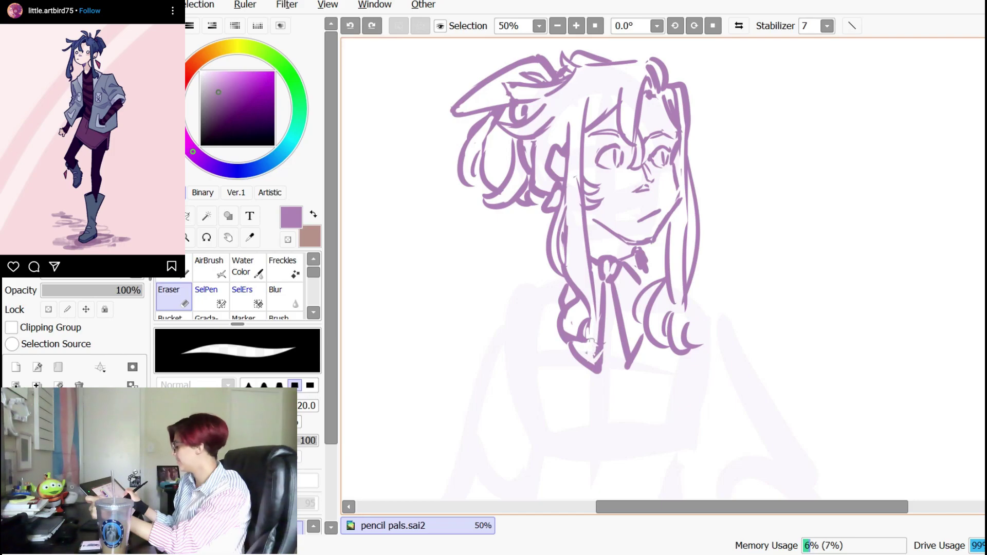
- Touch up the shirt collar lines and the long hair strand beside the face in purple
{"action": "key", "text": "n"}
{"action": "mouse_move", "coordinate": [601, 330]}
{"action": "left_mouse_down"}
{"action": "mouse_move", "coordinate": [597, 362]}
{"action": "mouse_move", "coordinate": [625, 367]}
{"action": "left_mouse_up"}
{"action": "left_click_drag", "start_coordinate": [622, 283], "coordinate": [628, 316]}
{"action": "left_click_drag", "start_coordinate": [694, 173], "coordinate": [683, 183]}
- Lasso and delete the unwanted hair strokes on top of the head and around the ponytail
{"action": "key", "text": "l"}
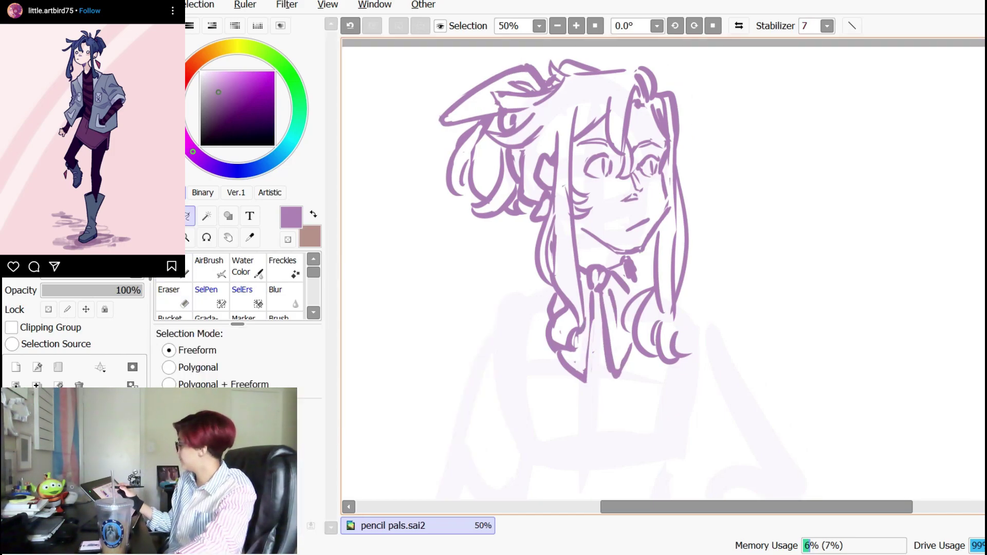
{"action": "left_click_drag", "start_coordinate": [613, 56], "coordinate": [543, 71]}
{"action": "key", "text": "Delete"}
{"action": "key", "text": "ctrl+d"}
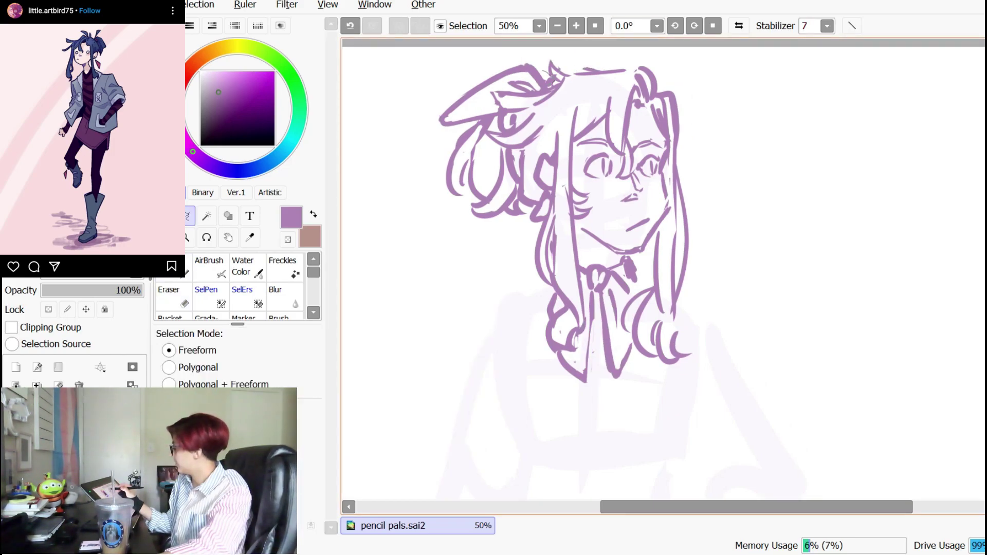
{"action": "key", "text": "Delete"}
{"action": "key", "text": "ctrl+d"}
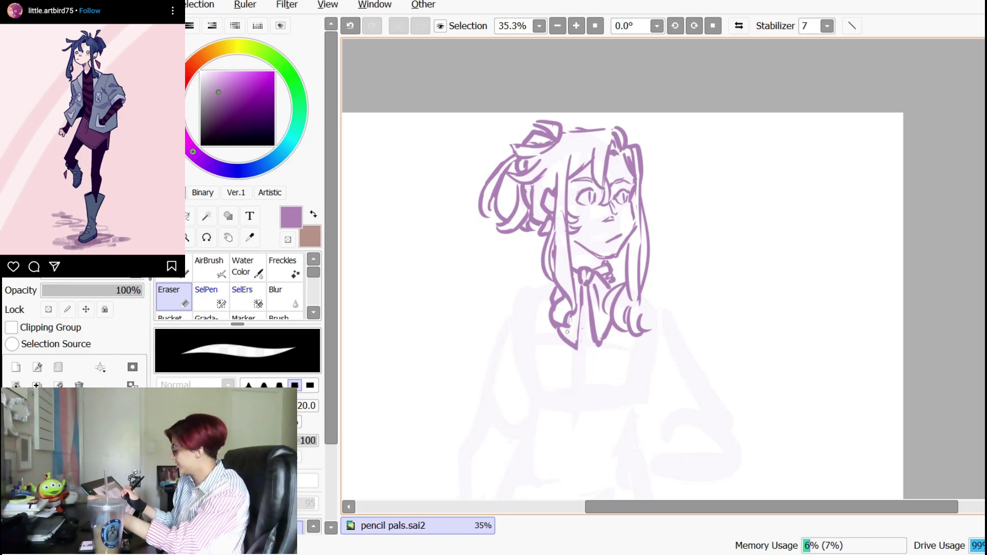
- Draw two long vertical lines from below the collar toward the waist for the jacket's front opening
{"action": "key", "text": "n"}
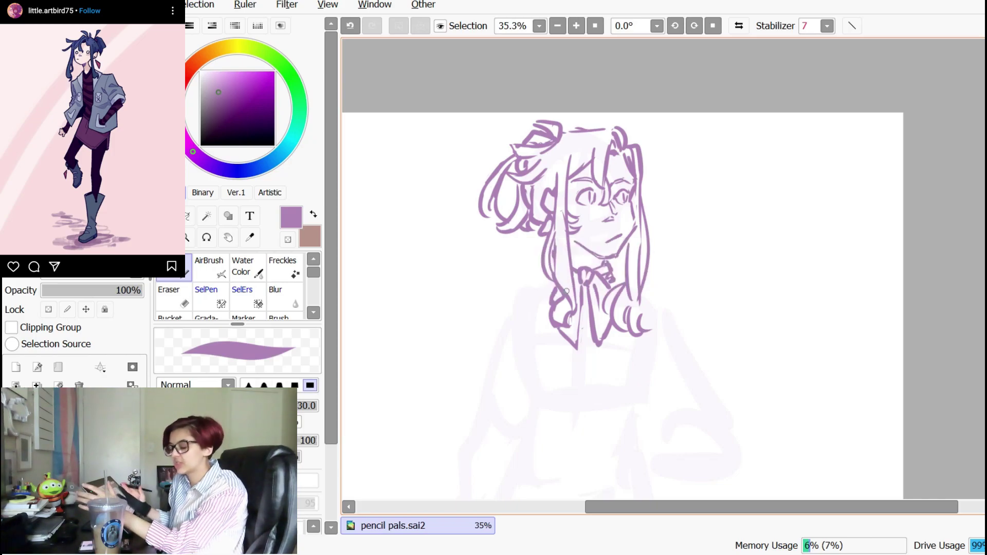
{"action": "scroll", "coordinate": [566, 291], "scroll_direction": "down", "scroll_amount": 3}
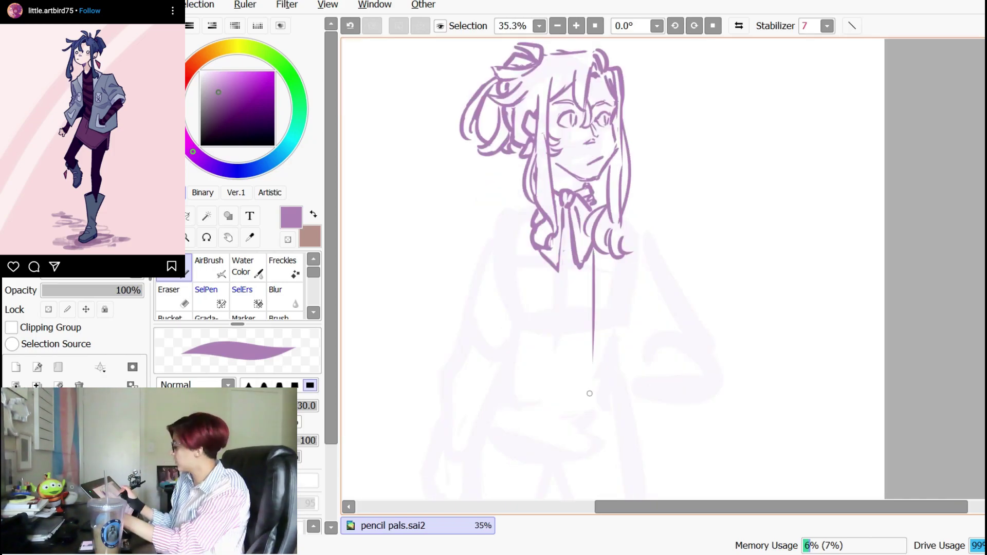
{"action": "left_click_drag", "start_coordinate": [596, 251], "coordinate": [590, 366]}
{"action": "left_click_drag", "start_coordinate": [533, 248], "coordinate": [527, 383]}
{"action": "key", "text": "ctrl+z"}
{"action": "left_click_drag", "start_coordinate": [532, 223], "coordinate": [526, 376]}
{"action": "left_click_drag", "start_coordinate": [532, 247], "coordinate": [530, 380]}
{"action": "key", "text": "e"}
{"action": "left_click_drag", "start_coordinate": [528, 287], "coordinate": [524, 383]}
{"action": "key", "text": "ctrl+z"}
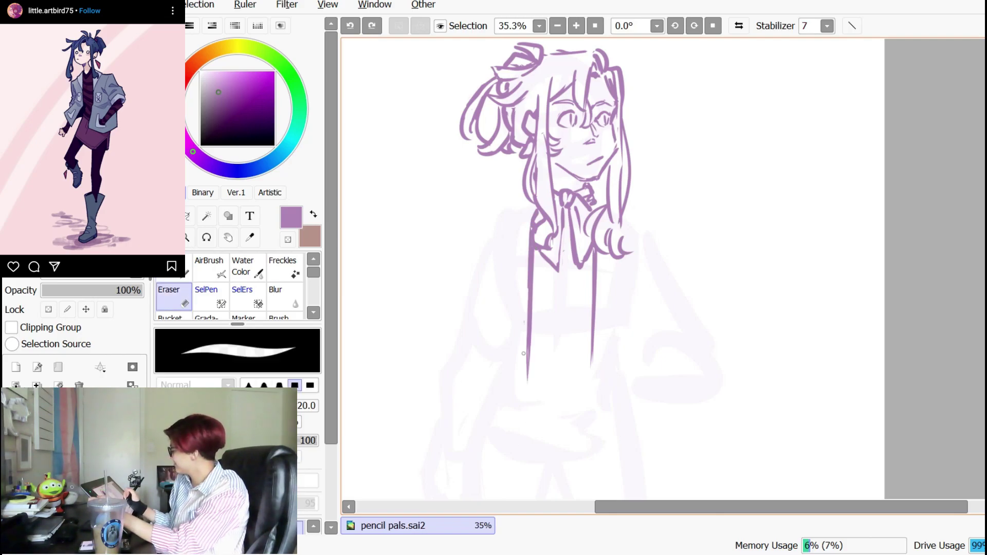
- Extend the two vertical jacket-front lines upward to meet the collar and hair
{"action": "key", "text": "n"}
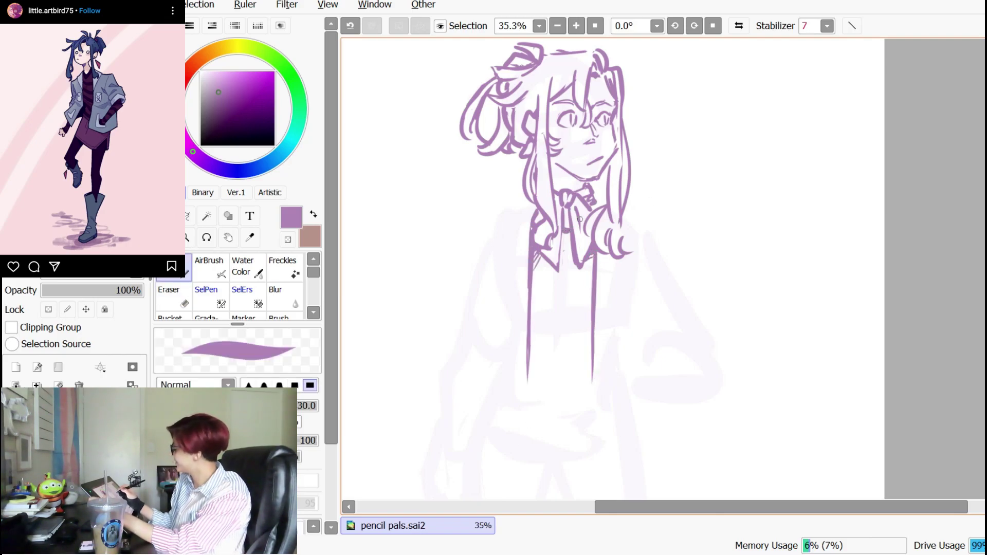
{"action": "left_click_drag", "start_coordinate": [597, 205], "coordinate": [598, 212]}
{"action": "left_click_drag", "start_coordinate": [532, 209], "coordinate": [529, 243]}
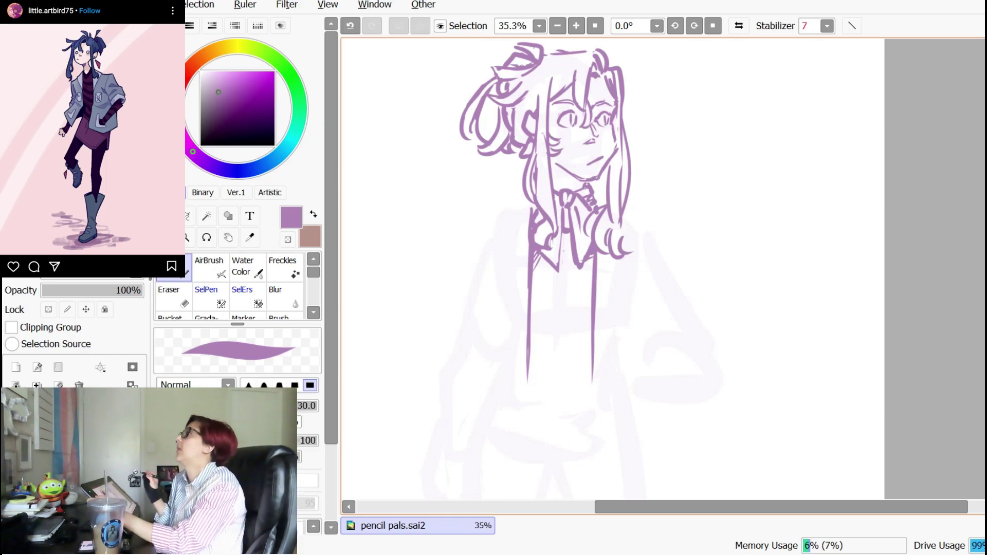
{"action": "key", "text": "e"}
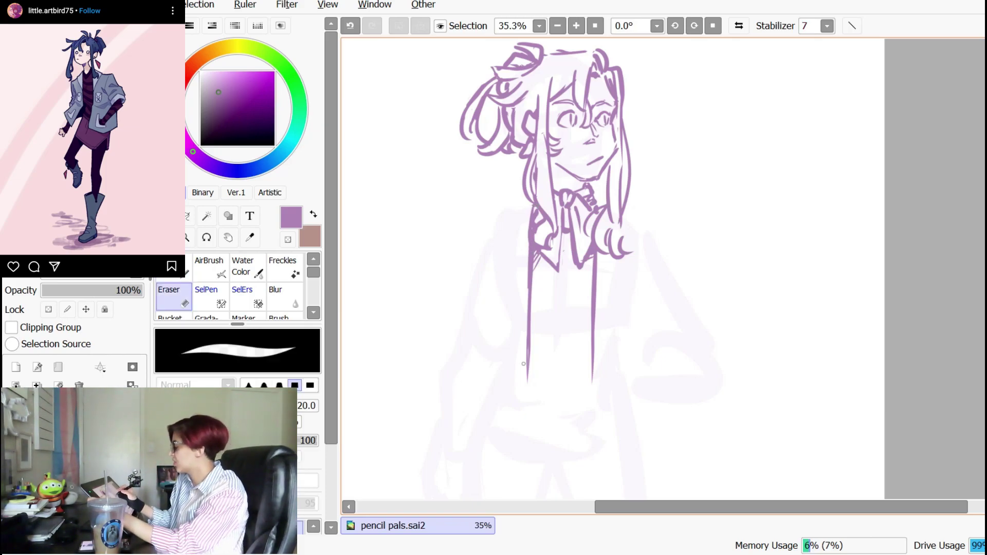
{"action": "key", "text": "n"}
{"action": "key", "text": "ctrl+z"}
{"action": "scroll", "coordinate": [605, 324], "scroll_direction": "down", "scroll_amount": 1}
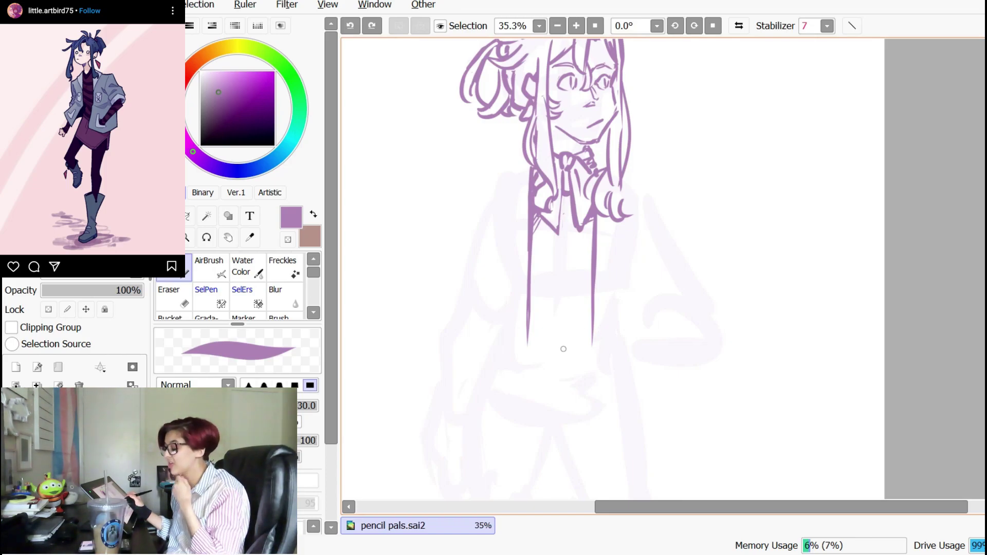
{"action": "left_click_drag", "start_coordinate": [562, 352], "coordinate": [549, 401]}
{"action": "key", "text": "e"}
{"action": "key", "text": "ctrl+z"}
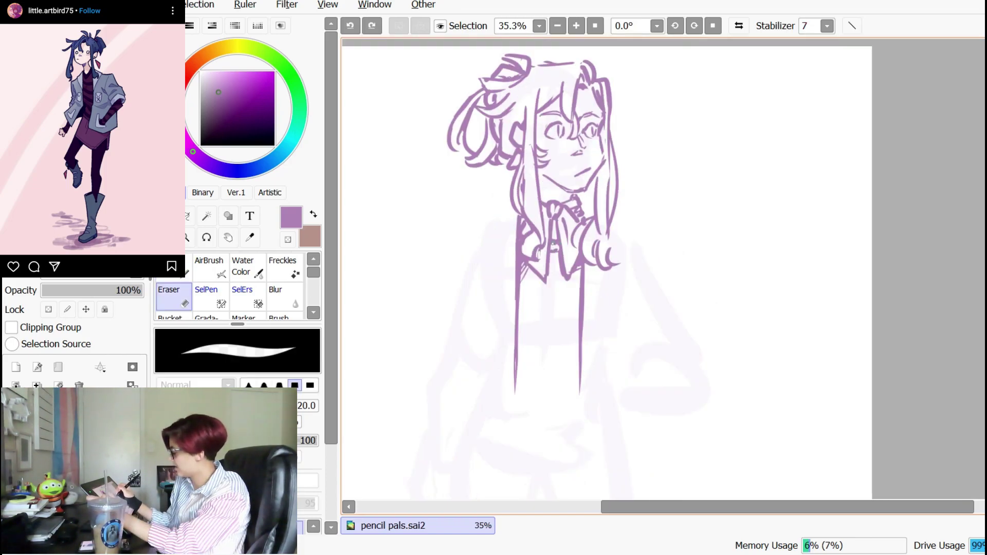
- Clean up the lines at the hair bun and add a short neck stroke below the jaw
{"action": "key", "text": "n"}
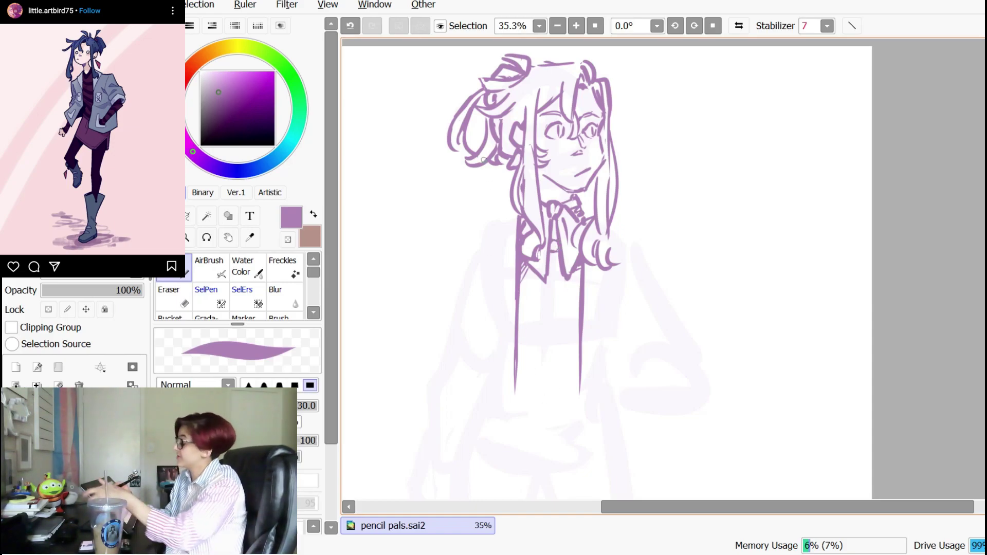
{"action": "key", "text": "e"}
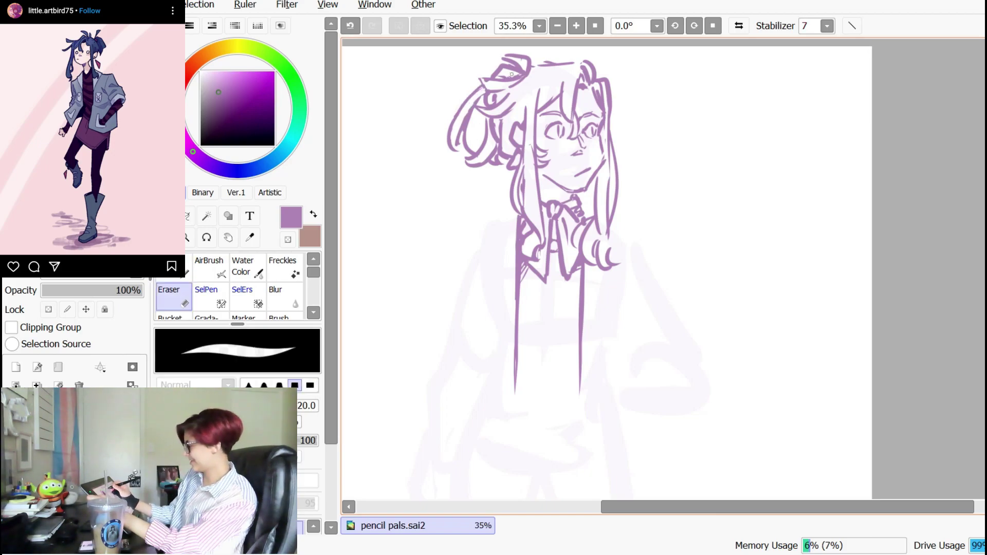
{"action": "left_click_drag", "start_coordinate": [503, 73], "coordinate": [501, 83]}
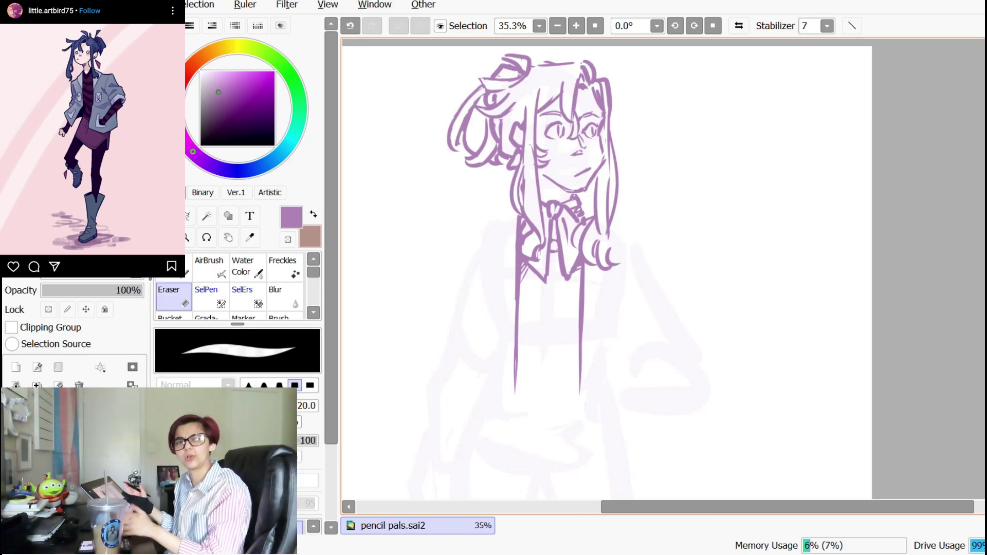
{"action": "key", "text": "n"}
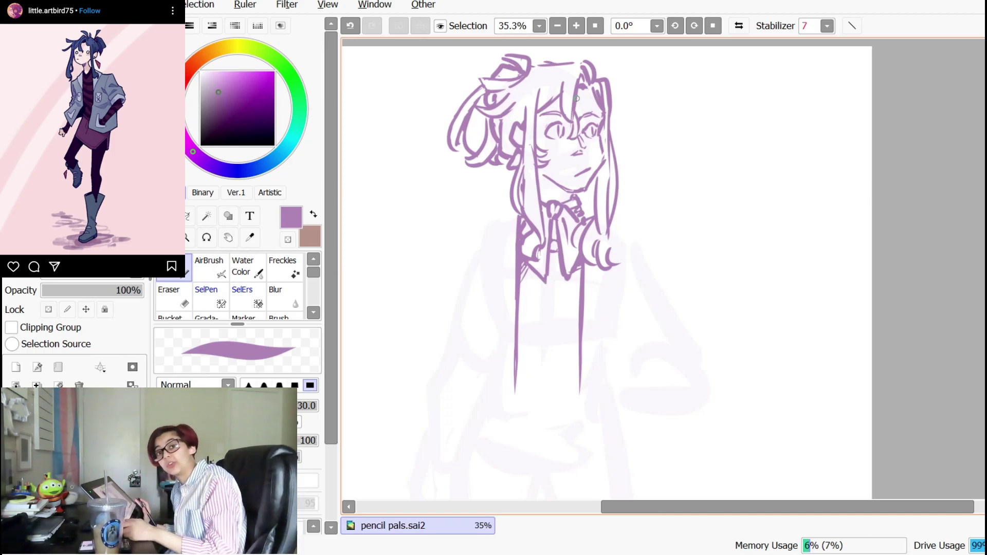
{"action": "left_click_drag", "start_coordinate": [589, 172], "coordinate": [588, 180]}
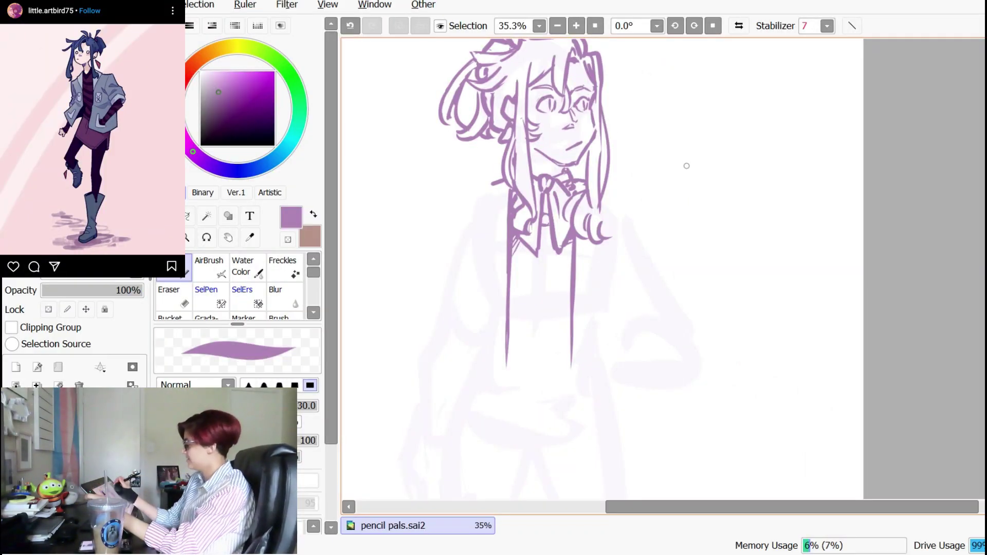
- Sketch the jacket's wide collar, shoulders and outer side lines around the torso
{"action": "key", "text": "e"}
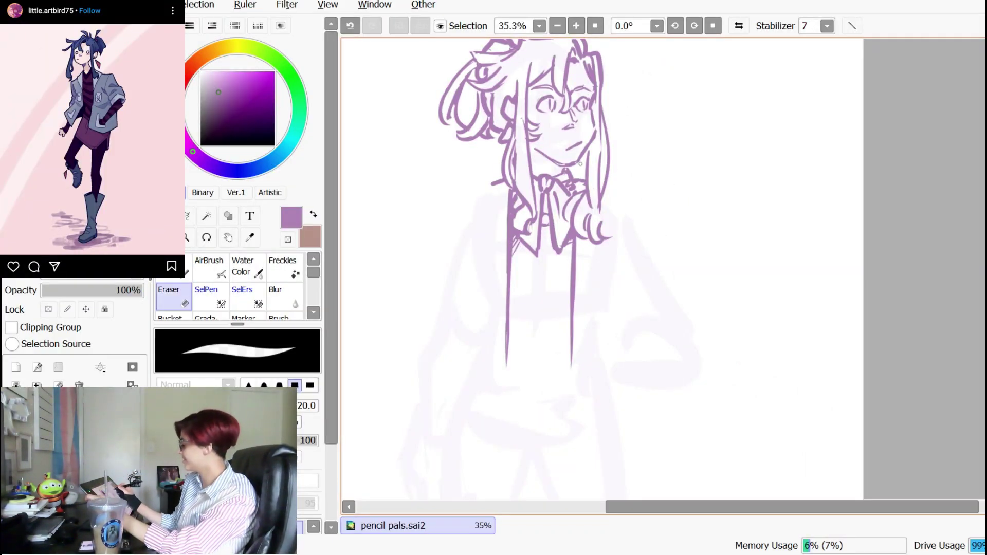
{"action": "key", "text": "n"}
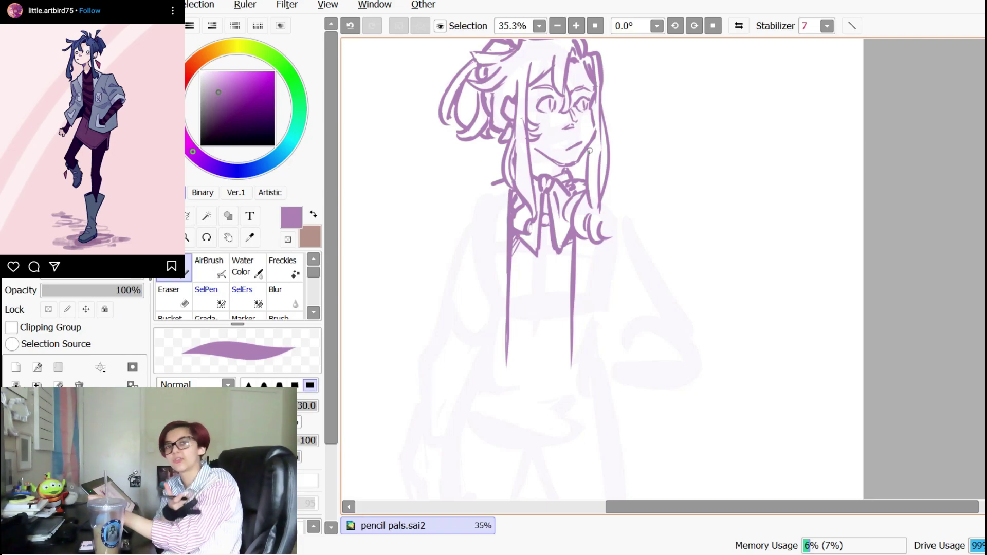
{"action": "key", "text": "e"}
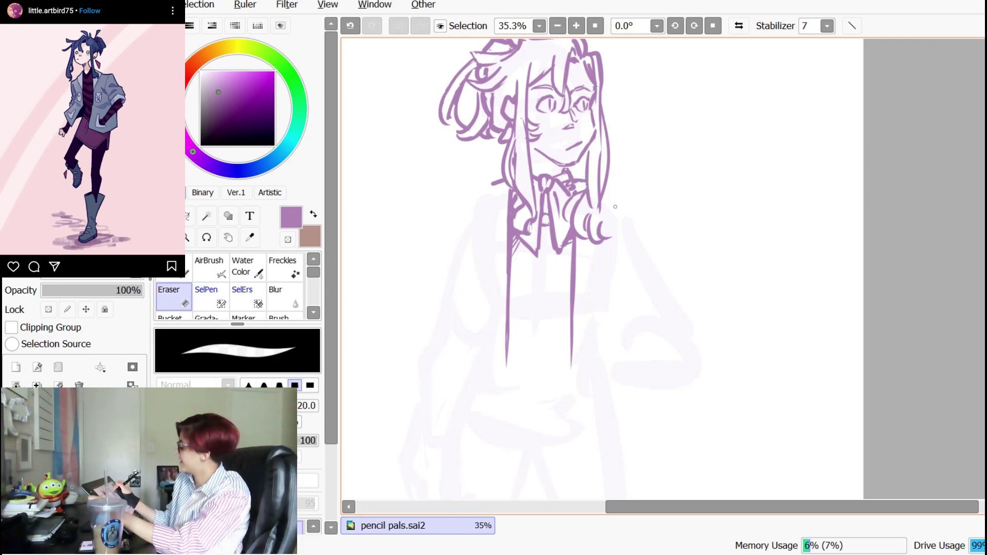
{"action": "key", "text": "n"}
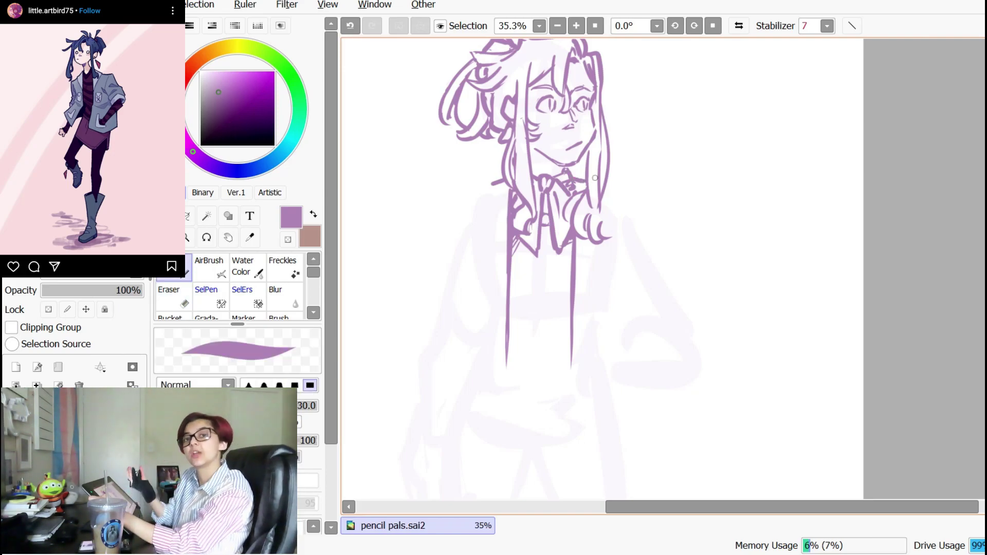
{"action": "left_click_drag", "start_coordinate": [517, 240], "coordinate": [496, 304]}
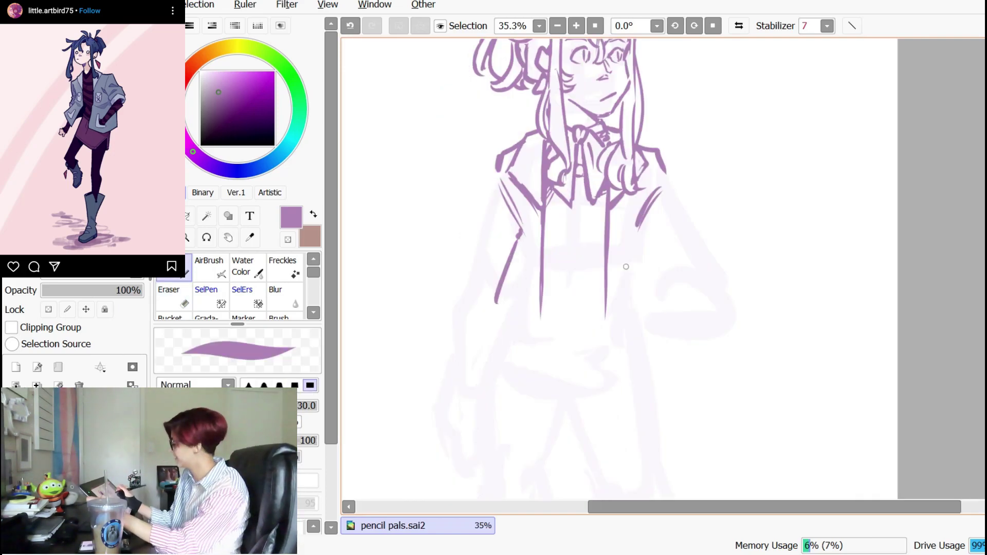
{"action": "key", "text": "ctrl+z"}
{"action": "mouse_move", "coordinate": [518, 222]}
{"action": "left_mouse_down"}
{"action": "mouse_move", "coordinate": [519, 244]}
{"action": "mouse_move", "coordinate": [513, 222]}
{"action": "mouse_move", "coordinate": [514, 236]}
{"action": "left_mouse_up"}
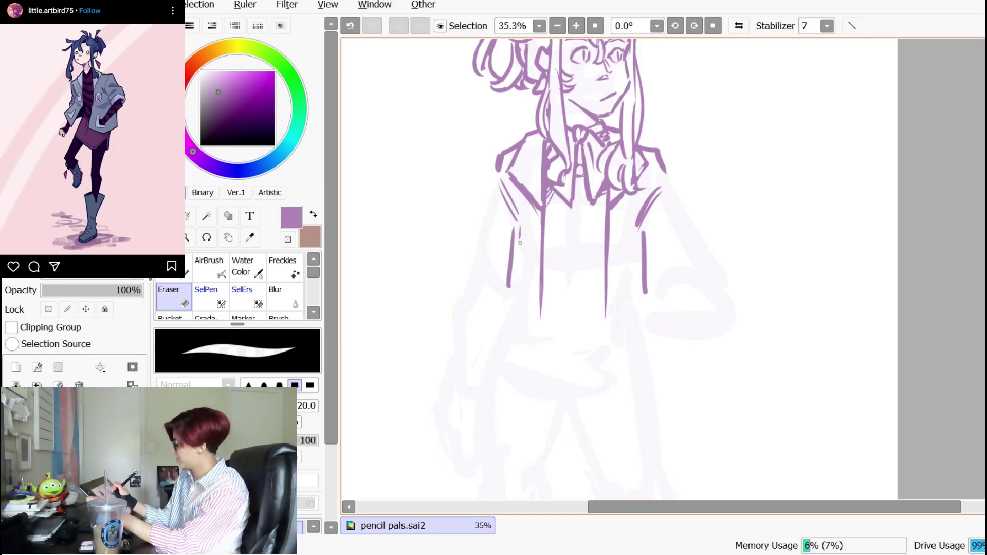
- Replace the vertical jacket-front lines with cleaner front edges that end in a slanted hem
{"action": "key", "text": "n"}
{"action": "key", "text": "e"}
{"action": "left_click_drag", "start_coordinate": [540, 164], "coordinate": [540, 348]}
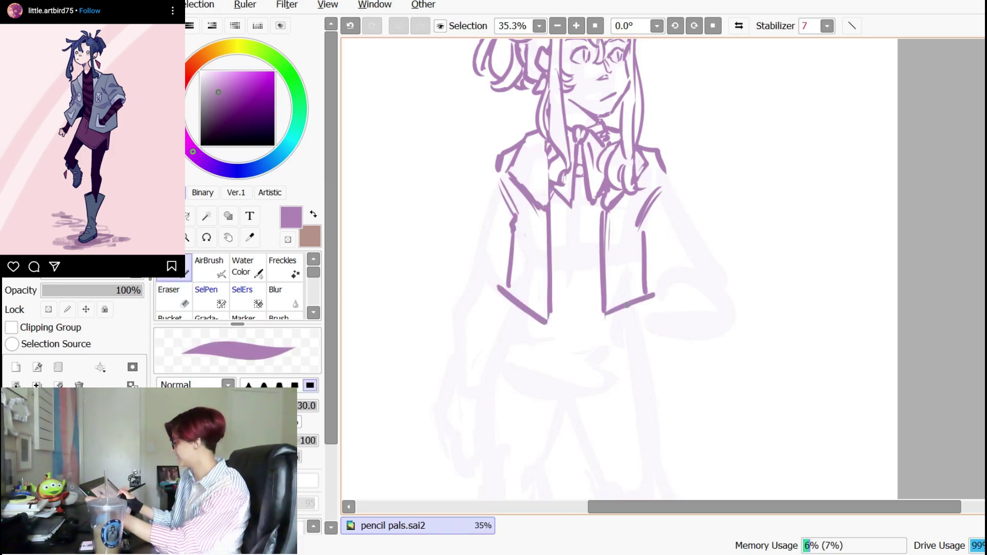
- Trim the jacket's hem corners and redraw its outer side line slanting down to the hem
{"action": "mouse_move", "coordinate": [655, 290]}
{"action": "left_mouse_down"}
{"action": "mouse_move", "coordinate": [611, 315]}
{"action": "mouse_move", "coordinate": [654, 287]}
{"action": "left_mouse_up"}
{"action": "key", "text": "e"}
{"action": "left_click_drag", "start_coordinate": [657, 285], "coordinate": [656, 298]}
{"action": "key", "text": "n"}
{"action": "mouse_move", "coordinate": [511, 234]}
{"action": "left_mouse_down"}
{"action": "mouse_move", "coordinate": [500, 289]}
{"action": "mouse_move", "coordinate": [509, 286]}
{"action": "left_mouse_up"}
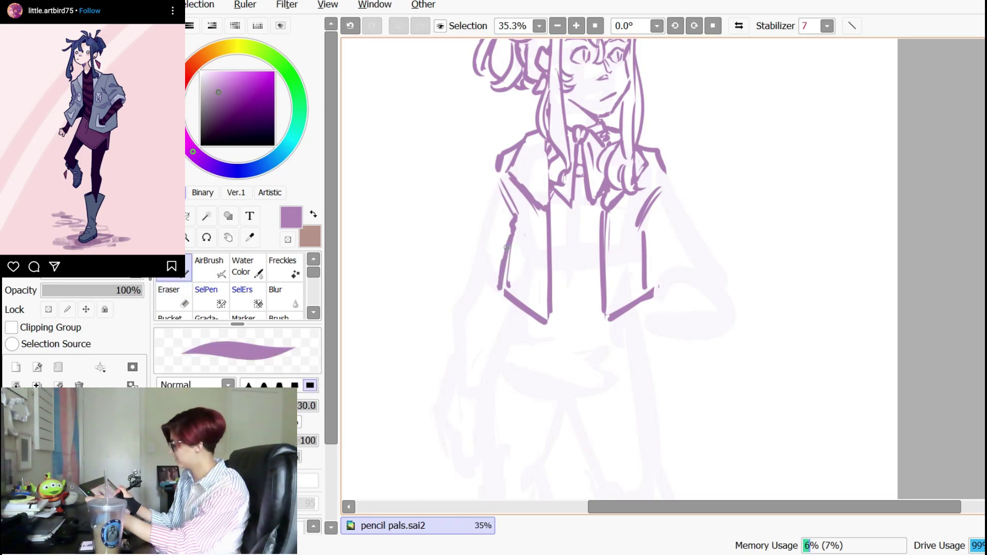
{"action": "key", "text": "e"}
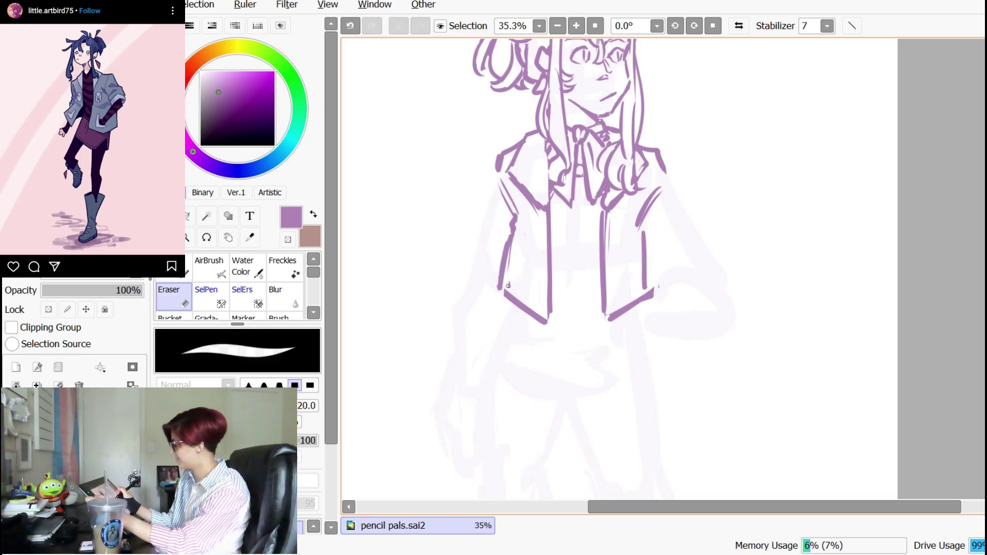
{"action": "key", "text": "n"}
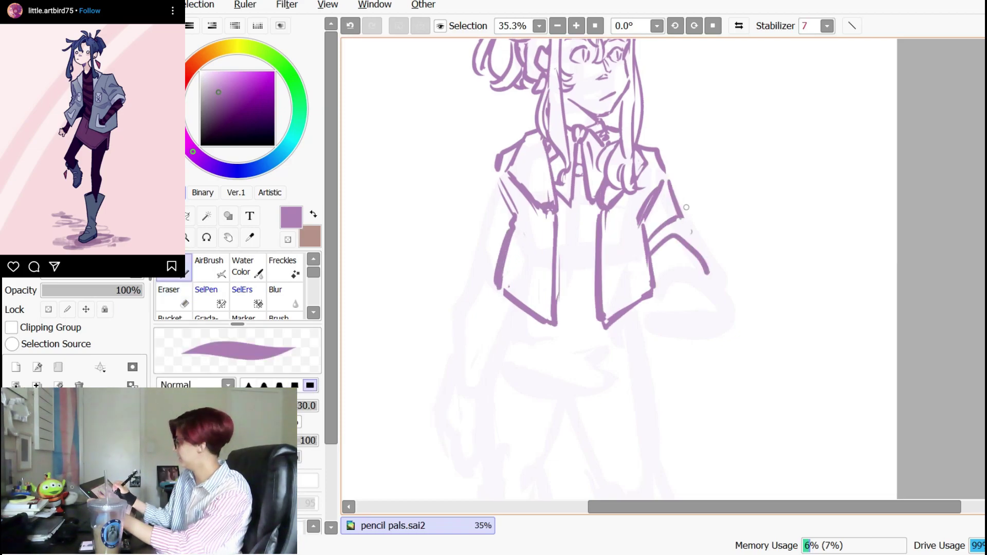
- Draw the bent sleeve with its folded cuff and add the jacket's lapel and pocket lines
{"action": "mouse_move", "coordinate": [679, 218]}
{"action": "left_mouse_down"}
{"action": "mouse_move", "coordinate": [698, 223]}
{"action": "mouse_move", "coordinate": [713, 268]}
{"action": "left_mouse_up"}
{"action": "left_click_drag", "start_coordinate": [646, 231], "coordinate": [660, 195]}
{"action": "mouse_move", "coordinate": [612, 206]}
{"action": "left_mouse_down"}
{"action": "mouse_move", "coordinate": [625, 228]}
{"action": "mouse_move", "coordinate": [603, 259]}
{"action": "mouse_move", "coordinate": [608, 245]}
{"action": "left_mouse_up"}
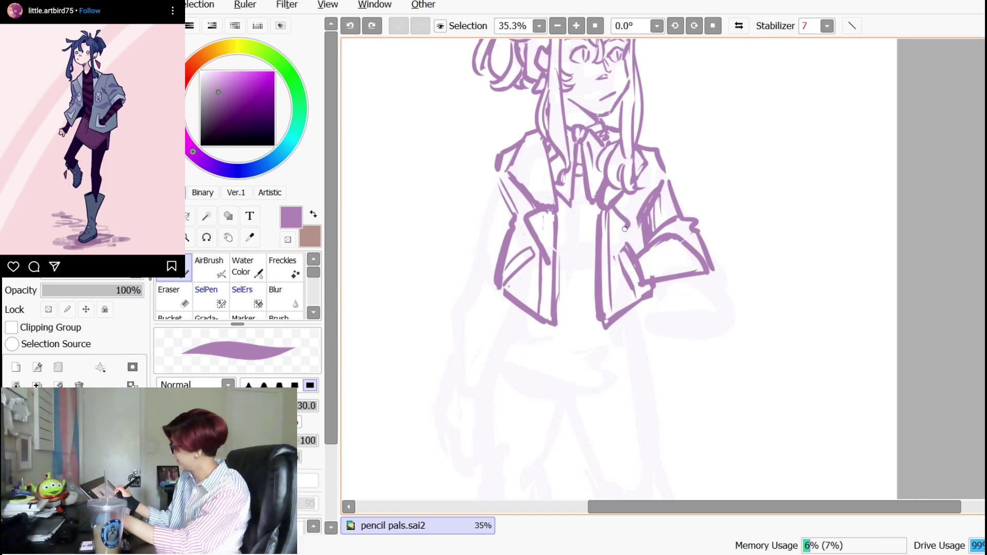
- Draw the waistband below the jacket and outline a short skirt with slits at both sides
{"action": "key", "text": "e"}
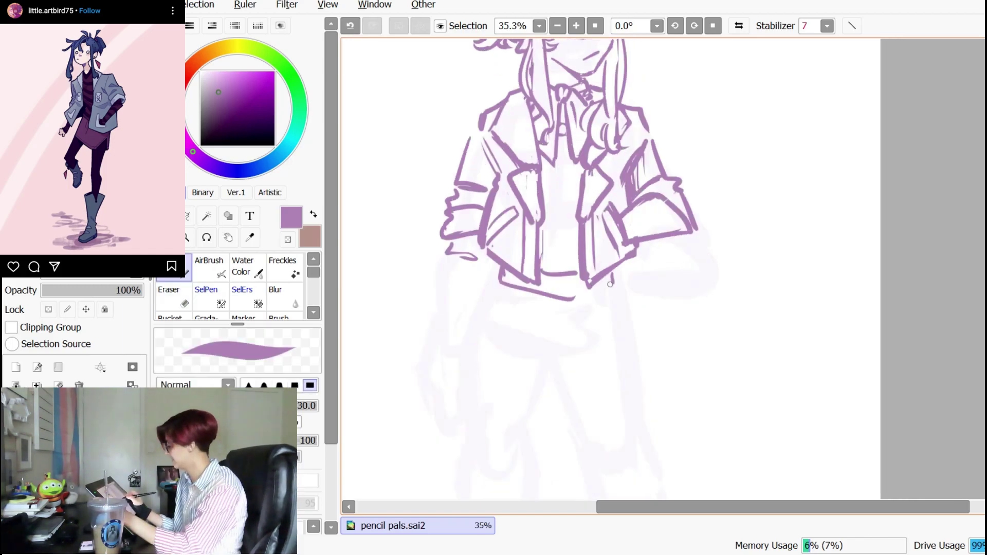
{"action": "left_click_drag", "start_coordinate": [611, 284], "coordinate": [542, 296]}
{"action": "key", "text": "e"}
{"action": "left_click_drag", "start_coordinate": [604, 278], "coordinate": [587, 286]}
{"action": "key", "text": "n"}
{"action": "key", "text": "e"}
{"action": "key", "text": "n"}
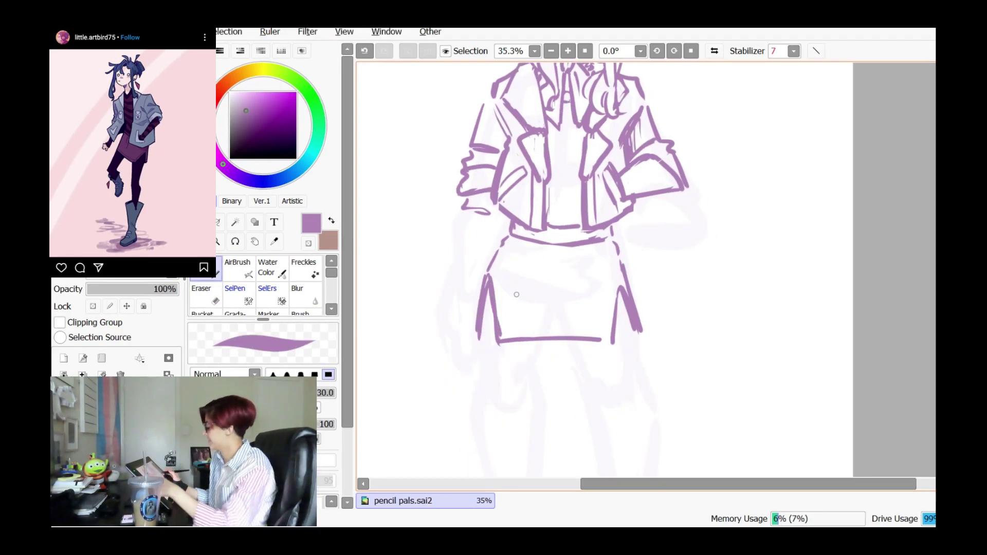
- Redraw the skirt's lower corner at the left slit and clean up the slit's edges
{"action": "key", "text": "ctrl+z"}
{"action": "mouse_move", "coordinate": [481, 333]}
{"action": "left_mouse_down"}
{"action": "mouse_move", "coordinate": [494, 282]}
{"action": "mouse_move", "coordinate": [502, 339]}
{"action": "left_mouse_up"}
{"action": "key", "text": "e"}
{"action": "left_click_drag", "start_coordinate": [487, 286], "coordinate": [484, 299]}
{"action": "left_click_drag", "start_coordinate": [496, 281], "coordinate": [502, 331]}
{"action": "key", "text": "ctrl+z"}
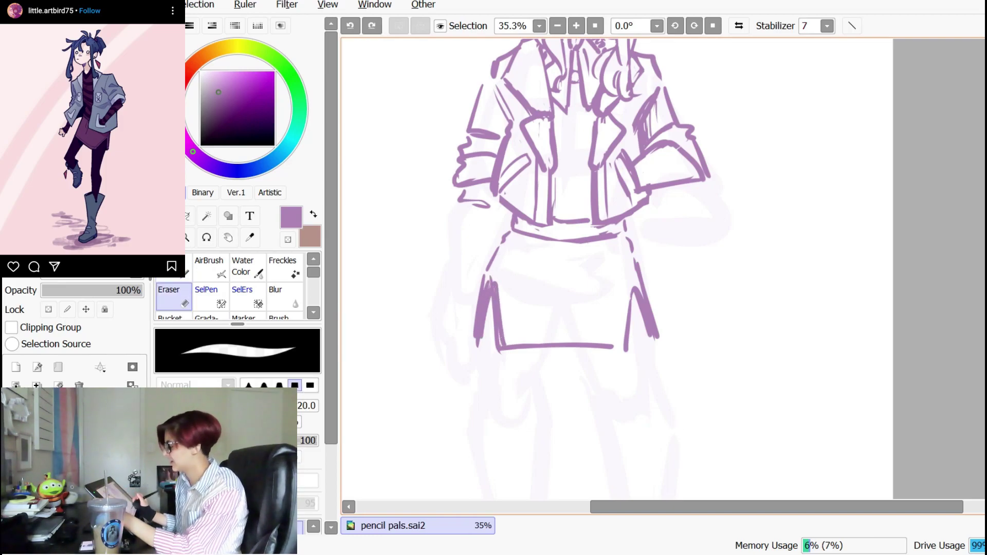
- Try replacing the lower skirt with a pleated version that has a straight front panel
{"action": "key", "text": "l"}
{"action": "mouse_move", "coordinate": [508, 266]}
{"action": "left_mouse_down"}
{"action": "mouse_move", "coordinate": [487, 281]}
{"action": "mouse_move", "coordinate": [684, 354]}
{"action": "mouse_move", "coordinate": [623, 269]}
{"action": "mouse_move", "coordinate": [599, 265]}
{"action": "left_mouse_up"}
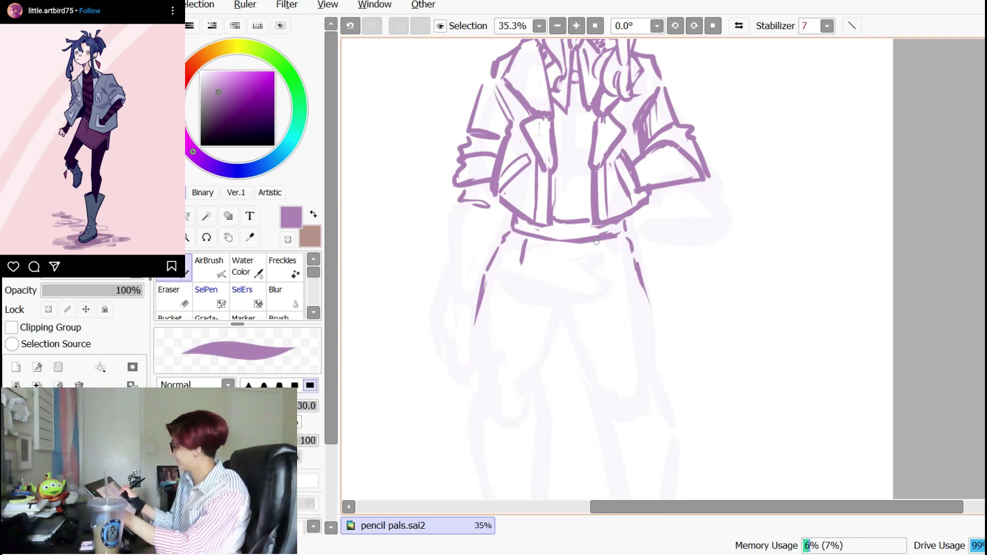
{"action": "left_click_drag", "start_coordinate": [599, 242], "coordinate": [602, 268]}
{"action": "key", "text": "ctrl+z"}
{"action": "key", "text": "ctrl+z"}
{"action": "left_click_drag", "start_coordinate": [528, 238], "coordinate": [521, 288]}
{"action": "left_click_drag", "start_coordinate": [596, 243], "coordinate": [603, 310]}
{"action": "left_click_drag", "start_coordinate": [521, 289], "coordinate": [519, 352]}
{"action": "left_click_drag", "start_coordinate": [523, 347], "coordinate": [603, 343]}
{"action": "key", "text": "ctrl+z"}
{"action": "mouse_move", "coordinate": [521, 352]}
{"action": "left_mouse_down"}
{"action": "mouse_move", "coordinate": [589, 348]}
{"action": "mouse_move", "coordinate": [540, 348]}
{"action": "left_mouse_up"}
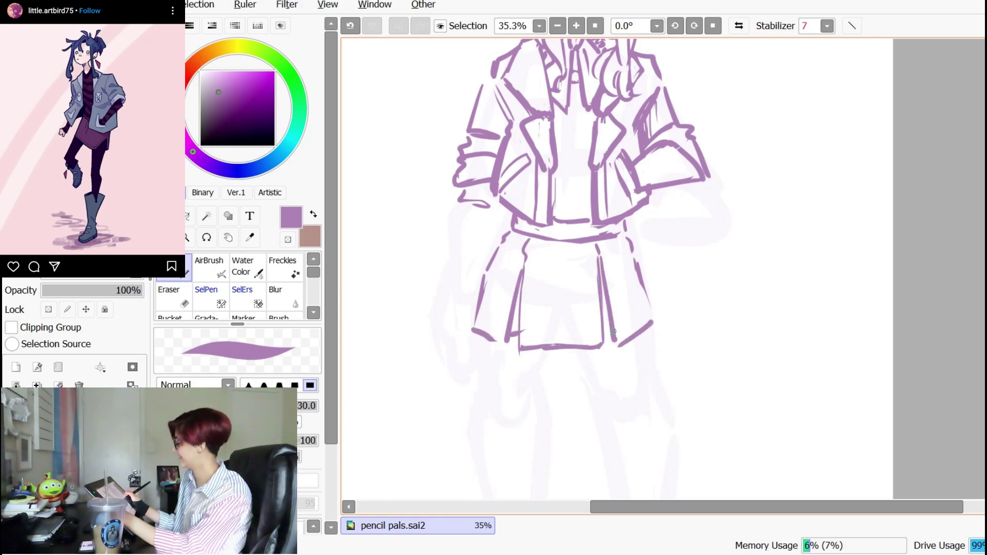
- Undo the pleated skirt strokes and the deletion of the slit skirt
{"action": "key", "text": "ctrl+z"}
{"action": "key", "text": "ctrl+z"}
{"action": "key", "text": "ctrl+z"}
{"action": "key", "text": "ctrl+z"}
{"action": "key", "text": "ctrl+z"}
{"action": "key", "text": "ctrl+z"}
{"action": "key", "text": "ctrl+z"}
{"action": "key", "text": "ctrl+z"}
{"action": "key", "text": "ctrl+z"}
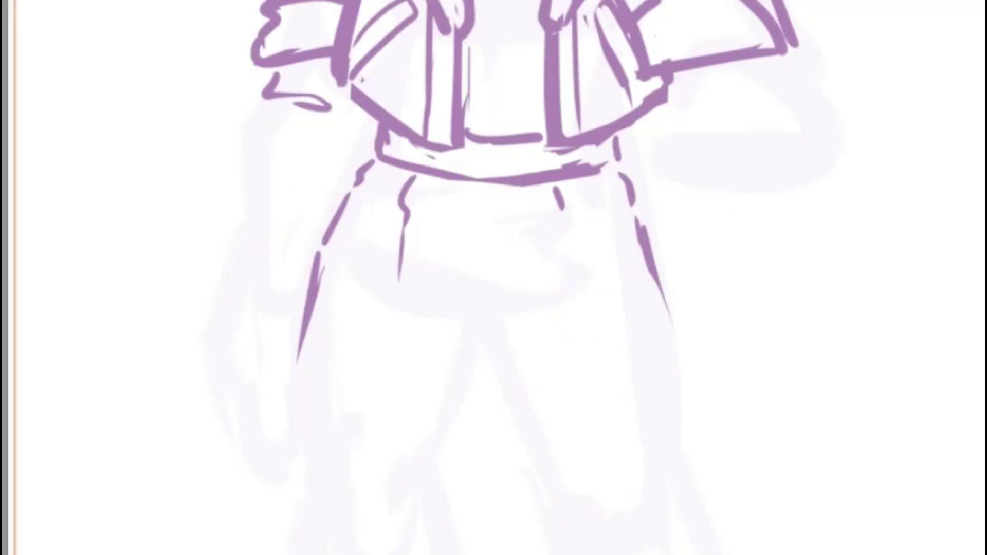
{"action": "key", "text": "ctrl+z"}
{"action": "key", "text": "ctrl+z"}
{"action": "key", "text": "ctrl+z"}
{"action": "key", "text": "ctrl+z"}
{"action": "key", "text": "ctrl+z"}
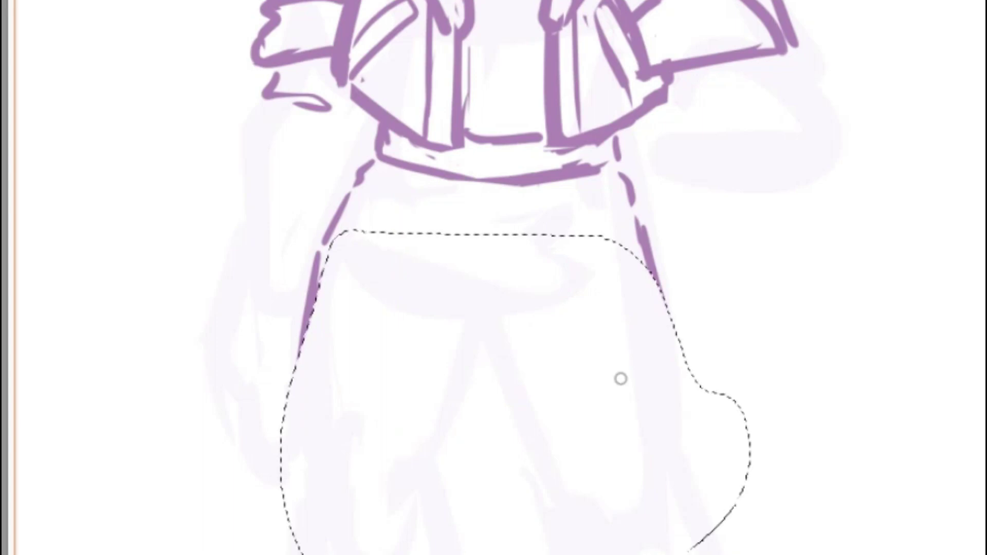
- Refine the slit skirt's side edge and add pocket lines, a centre fly and a round belt buckle
{"action": "mouse_move", "coordinate": [629, 289]}
{"action": "left_mouse_down"}
{"action": "mouse_move", "coordinate": [625, 333]}
{"action": "mouse_move", "coordinate": [650, 333]}
{"action": "left_mouse_up"}
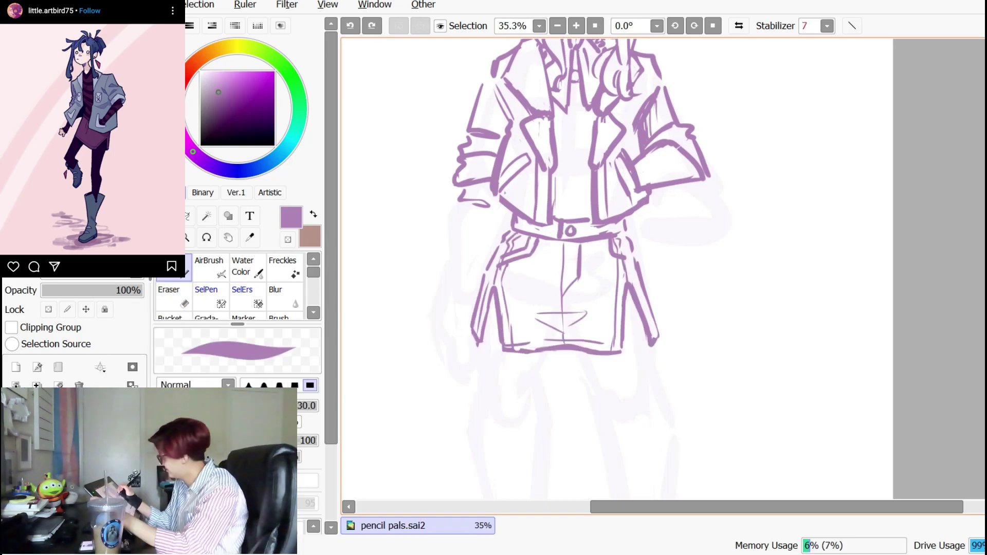
- Add the right-hand pocket line on the skirt and outline both legs below it, joining the outer line at the left knee
{"action": "left_click_drag", "start_coordinate": [597, 240], "coordinate": [624, 266]}
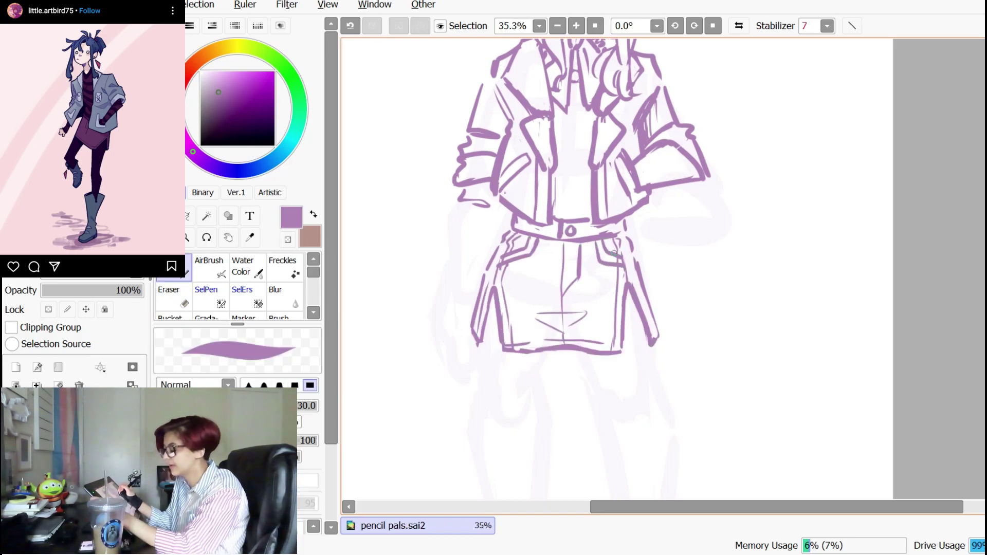
{"action": "key", "text": "e"}
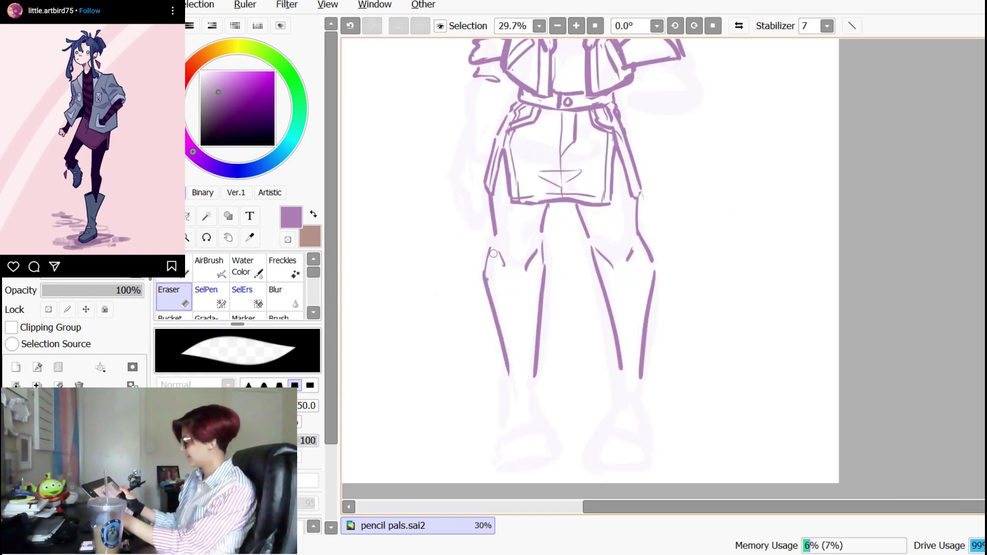
{"action": "left_click_drag", "start_coordinate": [495, 241], "coordinate": [482, 278]}
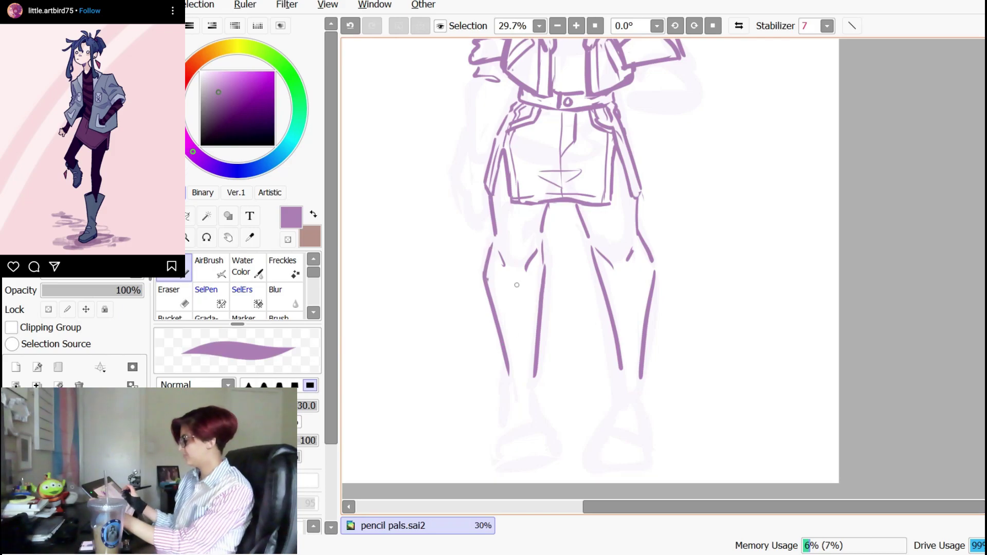
{"action": "left_click_drag", "start_coordinate": [762, 316], "coordinate": [757, 387]}
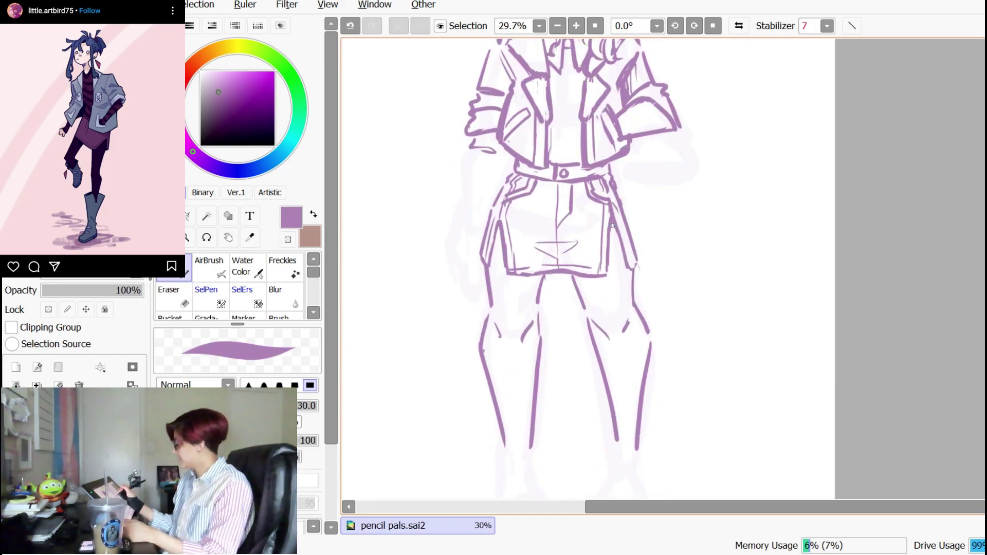
- Redraw the outer contours of both legs so they run from beneath the skirt towards the calves
{"action": "left_click_drag", "start_coordinate": [880, 314], "coordinate": [864, 288]}
{"action": "left_click_drag", "start_coordinate": [614, 246], "coordinate": [624, 397]}
{"action": "key", "text": "ctrl+z"}
{"action": "left_click_drag", "start_coordinate": [614, 247], "coordinate": [631, 355]}
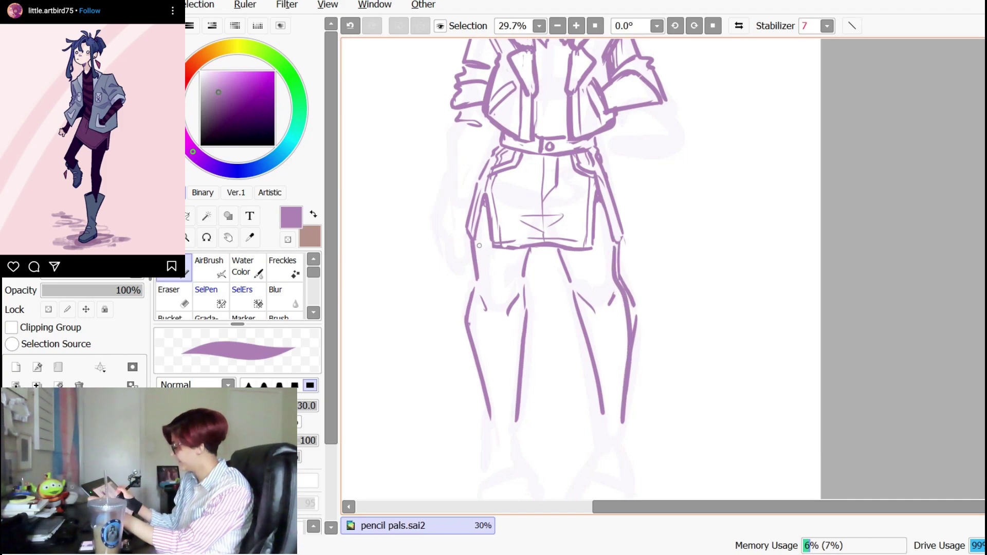
{"action": "left_click_drag", "start_coordinate": [478, 235], "coordinate": [482, 267]}
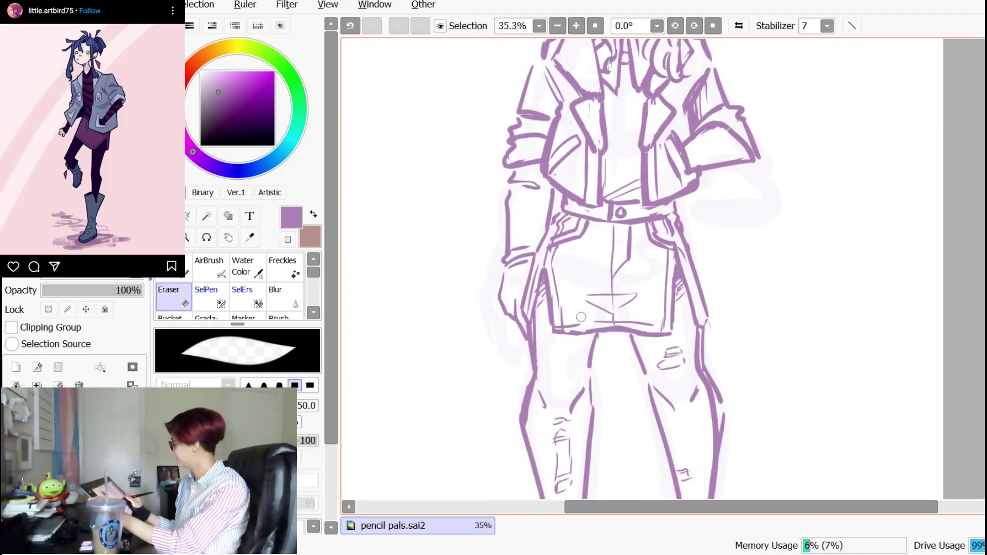
- Erase the skirt's straight hem and redraw it as a frayed, ragged edge
{"action": "left_click_drag", "start_coordinate": [579, 324], "coordinate": [558, 329]}
{"action": "left_click_drag", "start_coordinate": [561, 329], "coordinate": [662, 326]}
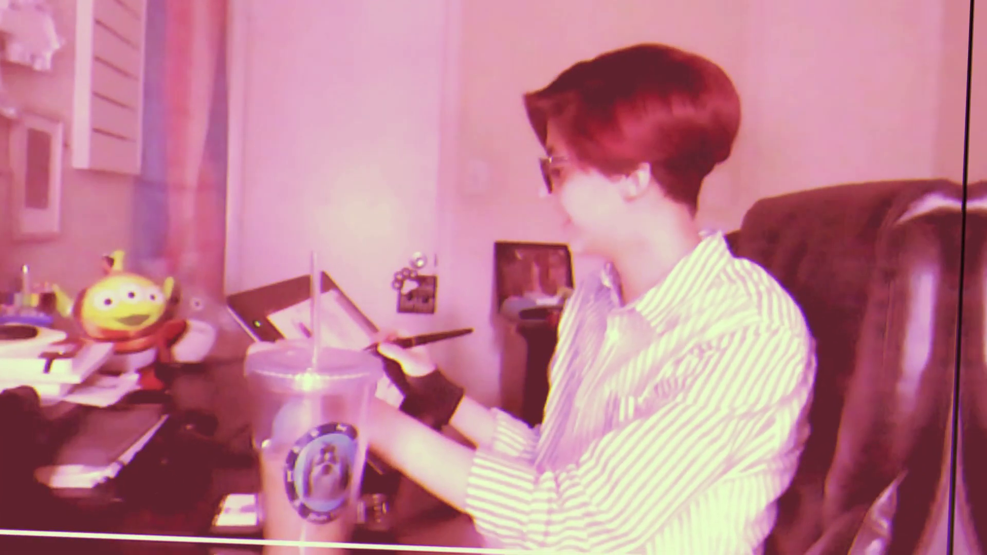
{"action": "key", "text": "n"}
{"action": "left_click_drag", "start_coordinate": [554, 340], "coordinate": [601, 337]}
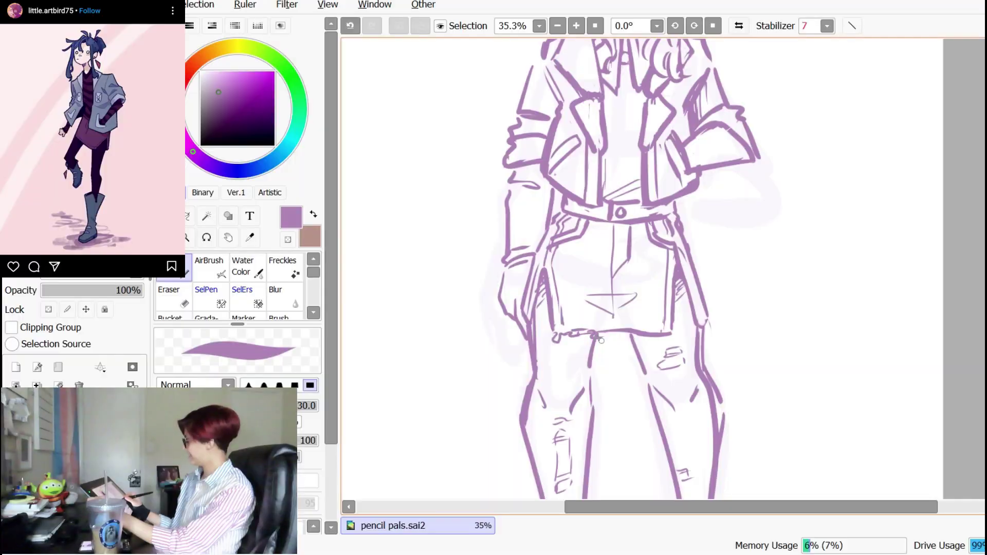
{"action": "mouse_move", "coordinate": [601, 340]}
{"action": "left_mouse_down"}
{"action": "mouse_move", "coordinate": [628, 334]}
{"action": "mouse_move", "coordinate": [618, 332]}
{"action": "mouse_move", "coordinate": [665, 339]}
{"action": "left_mouse_up"}
{"action": "key", "text": "e"}
{"action": "key", "text": "n"}
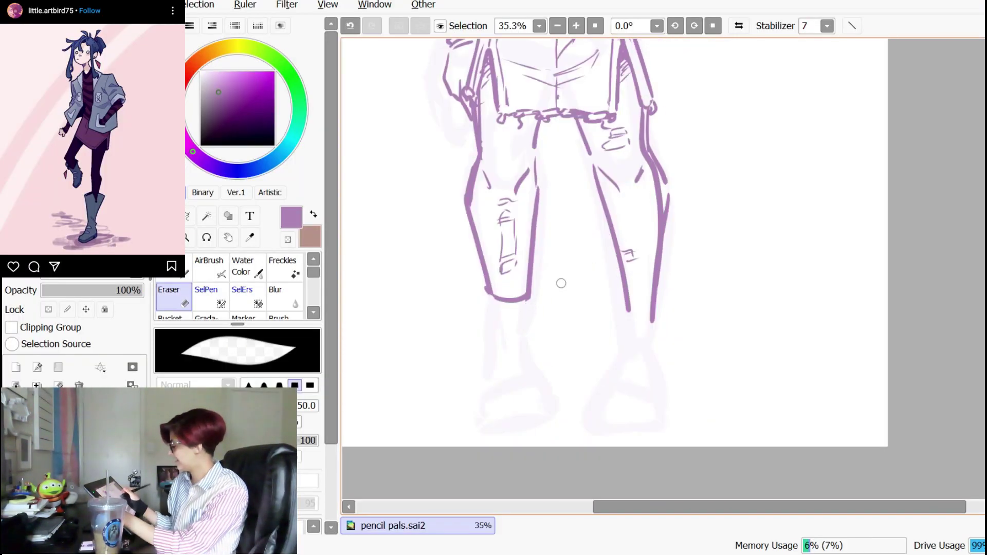
- Close off both lower legs with ankle lines and sketch short folded cuffs beneath them
{"action": "key", "text": "n"}
{"action": "mouse_move", "coordinate": [487, 291]}
{"action": "left_mouse_down"}
{"action": "mouse_move", "coordinate": [488, 317]}
{"action": "mouse_move", "coordinate": [531, 309]}
{"action": "left_mouse_up"}
{"action": "left_click_drag", "start_coordinate": [484, 318], "coordinate": [517, 323]}
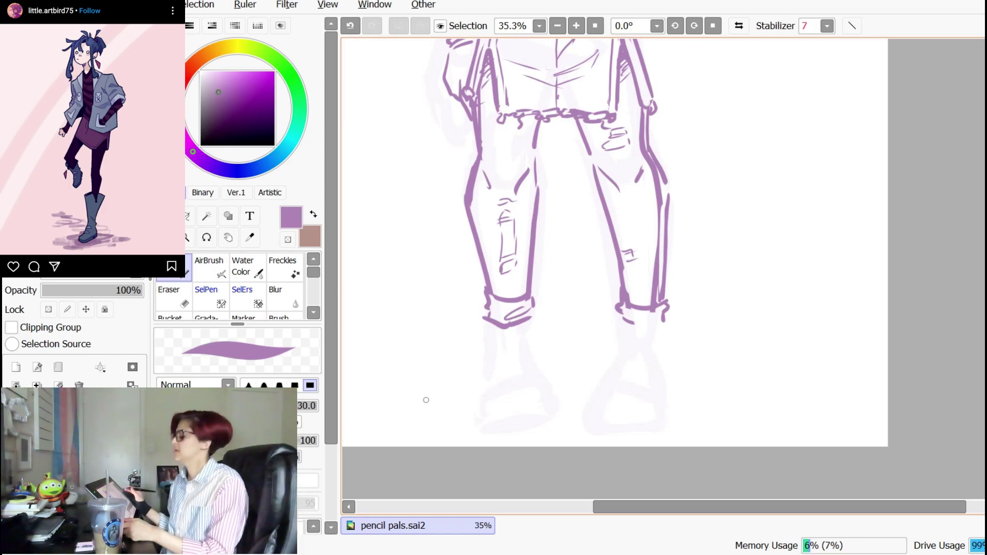
{"action": "left_click_drag", "start_coordinate": [659, 310], "coordinate": [647, 299]}
{"action": "left_click_drag", "start_coordinate": [629, 309], "coordinate": [652, 307]}
{"action": "key", "text": "e"}
{"action": "key", "text": "e"}
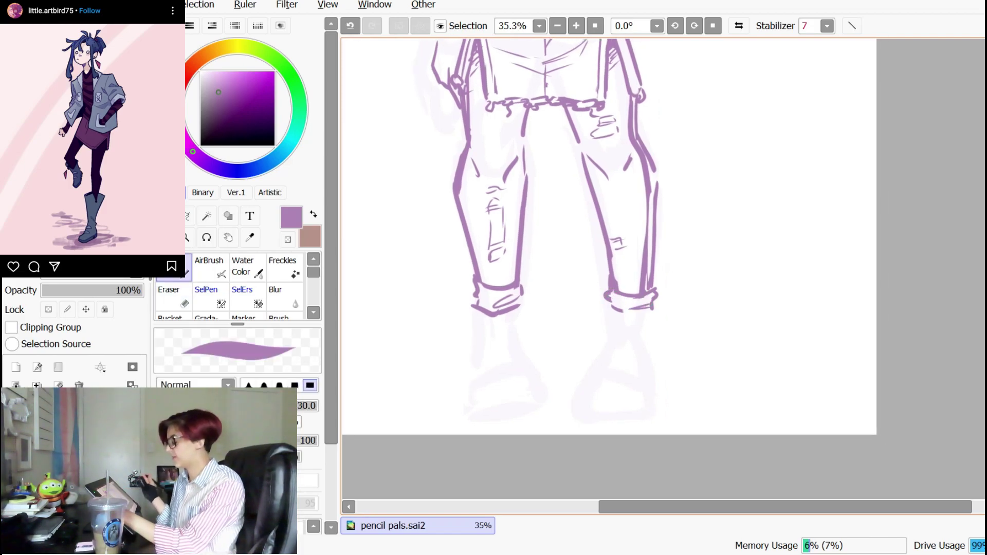
{"action": "scroll", "coordinate": [653, 295], "scroll_direction": "down", "scroll_amount": 1}
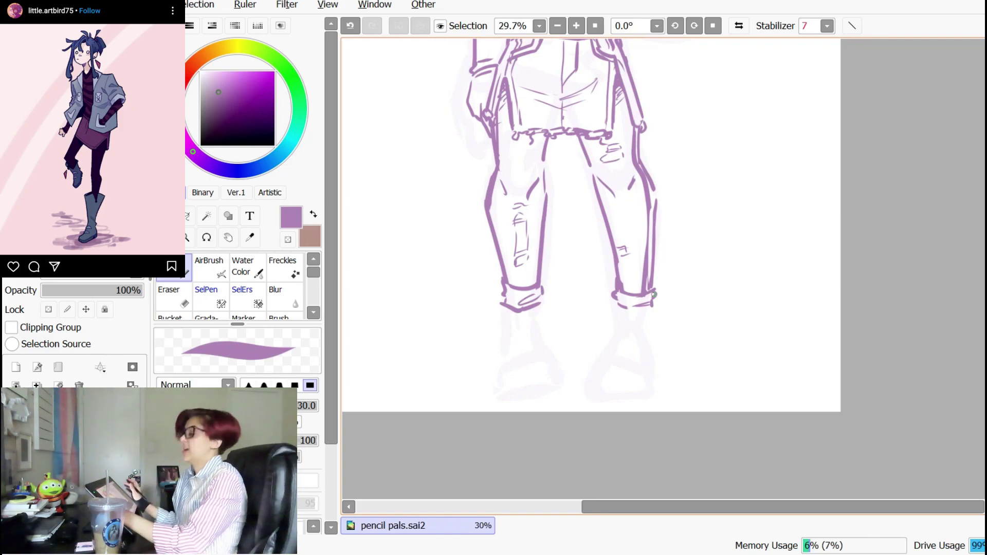
{"action": "left_click_drag", "start_coordinate": [654, 294], "coordinate": [657, 370]}
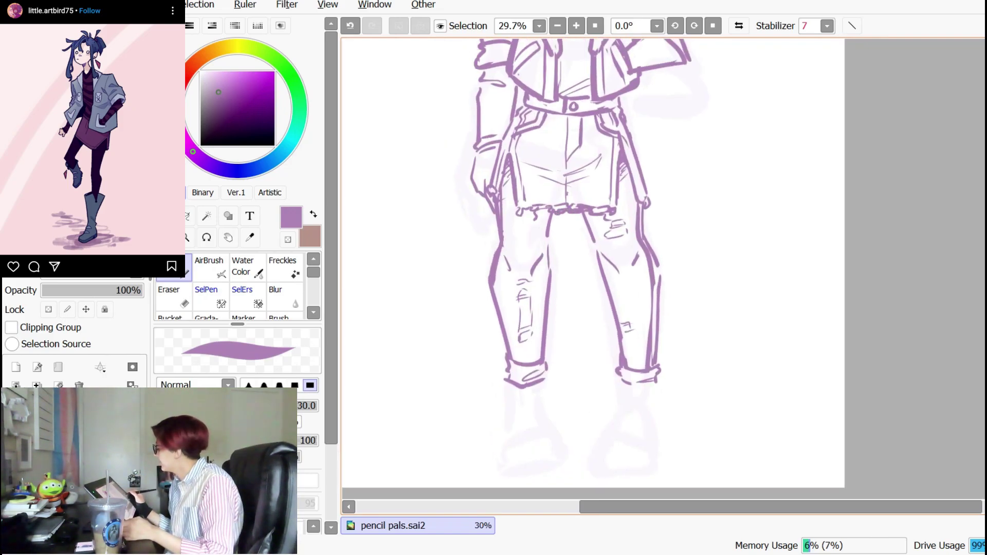
- Sketch a pair of chunky ankle boots with thick soles over the faint feet
{"action": "scroll", "coordinate": [498, 383], "scroll_direction": "up", "scroll_amount": 1}
{"action": "key", "text": "e"}
{"action": "mouse_move", "coordinate": [498, 381]}
{"action": "left_mouse_down"}
{"action": "mouse_move", "coordinate": [519, 400]}
{"action": "mouse_move", "coordinate": [497, 366]}
{"action": "mouse_move", "coordinate": [481, 376]}
{"action": "mouse_move", "coordinate": [497, 377]}
{"action": "mouse_move", "coordinate": [451, 409]}
{"action": "mouse_move", "coordinate": [522, 426]}
{"action": "left_mouse_up"}
{"action": "key", "text": "n"}
{"action": "key", "text": "e"}
{"action": "key", "text": "n"}
{"action": "left_click_drag", "start_coordinate": [463, 441], "coordinate": [520, 438]}
{"action": "left_click_drag", "start_coordinate": [502, 389], "coordinate": [521, 406]}
{"action": "left_click_drag", "start_coordinate": [525, 411], "coordinate": [526, 430]}
{"action": "key", "text": "ctrl+z"}
{"action": "key", "text": "ctrl+z"}
{"action": "left_click_drag", "start_coordinate": [501, 389], "coordinate": [527, 431]}
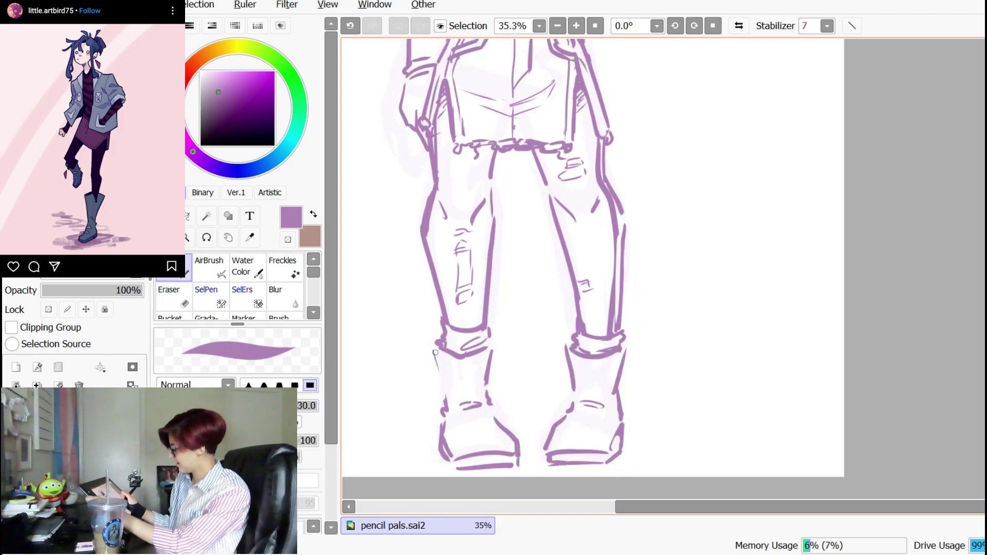
- Draw the left boot shaft's outer edge and tidy the lines around its cuff
{"action": "left_click_drag", "start_coordinate": [434, 346], "coordinate": [445, 404]}
{"action": "key", "text": "e"}
{"action": "mouse_move", "coordinate": [491, 331]}
{"action": "left_mouse_down"}
{"action": "mouse_move", "coordinate": [489, 374]}
{"action": "mouse_move", "coordinate": [493, 348]}
{"action": "left_mouse_up"}
{"action": "key", "text": "n"}
{"action": "key", "text": "e"}
{"action": "key", "text": "ctrl+z"}
{"action": "key", "text": "n"}
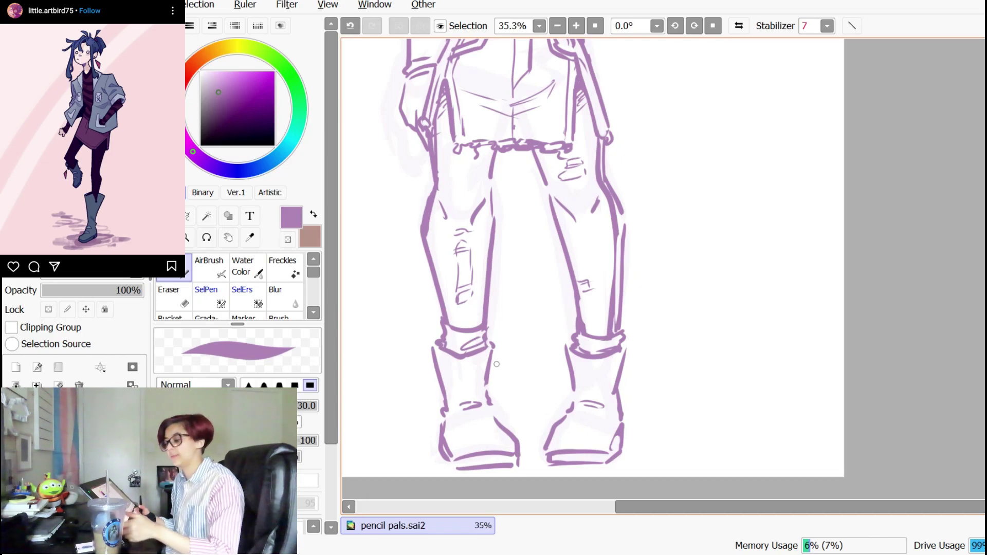
- Add folded flaps at the outer sides of both boot collars and shape the boot openings
{"action": "mouse_move", "coordinate": [624, 338]}
{"action": "left_mouse_down"}
{"action": "mouse_move", "coordinate": [646, 356]}
{"action": "mouse_move", "coordinate": [628, 351]}
{"action": "left_mouse_up"}
{"action": "key", "text": "ctrl+z"}
{"action": "left_click_drag", "start_coordinate": [625, 348], "coordinate": [635, 344]}
{"action": "mouse_move", "coordinate": [436, 338]}
{"action": "left_mouse_down"}
{"action": "mouse_move", "coordinate": [436, 348]}
{"action": "mouse_move", "coordinate": [417, 351]}
{"action": "mouse_move", "coordinate": [431, 355]}
{"action": "left_mouse_up"}
{"action": "key", "text": "ctrl+z"}
{"action": "key", "text": "ctrl+z"}
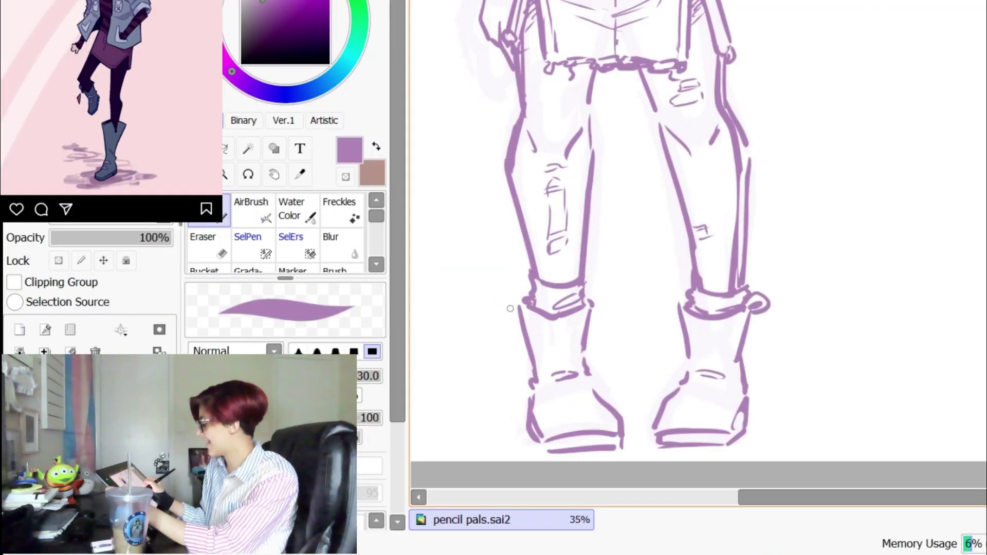
{"action": "mouse_move", "coordinate": [529, 292]}
{"action": "left_mouse_down"}
{"action": "mouse_move", "coordinate": [501, 303]}
{"action": "mouse_move", "coordinate": [516, 318]}
{"action": "left_mouse_up"}
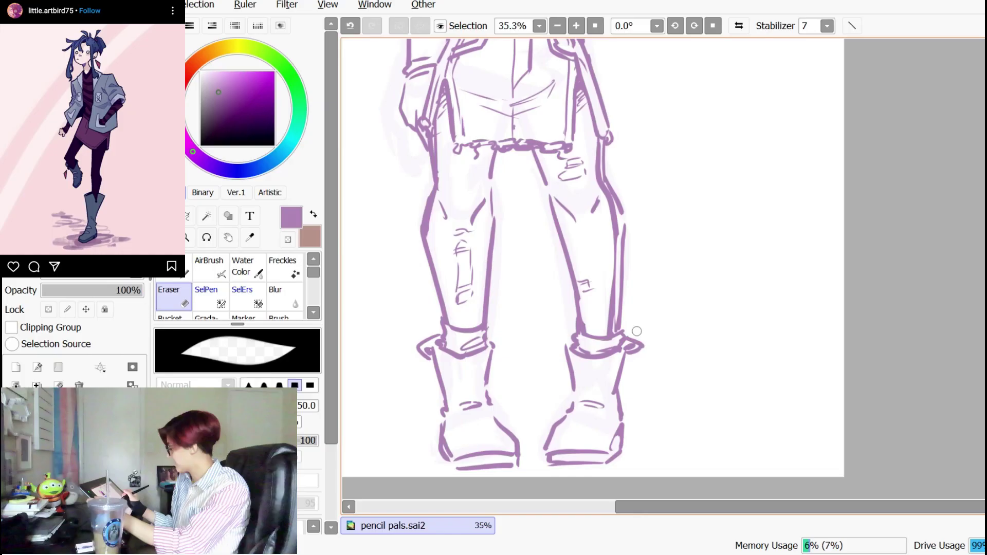
{"action": "key", "text": "n"}
{"action": "left_click_drag", "start_coordinate": [636, 340], "coordinate": [641, 346]}
{"action": "mouse_move", "coordinate": [477, 317]}
{"action": "left_mouse_down"}
{"action": "mouse_move", "coordinate": [485, 314]}
{"action": "mouse_move", "coordinate": [449, 335]}
{"action": "left_mouse_up"}
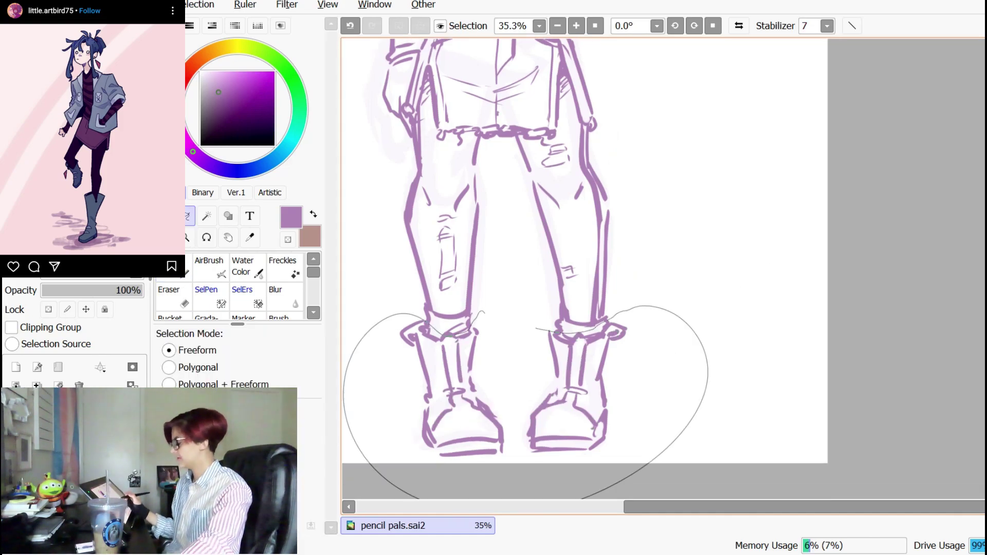
- Try deleting both boots and drawing wider trouser cuffs at the ankles instead
{"action": "left_click_drag", "start_coordinate": [536, 328], "coordinate": [534, 328]}
{"action": "key", "text": "Delete"}
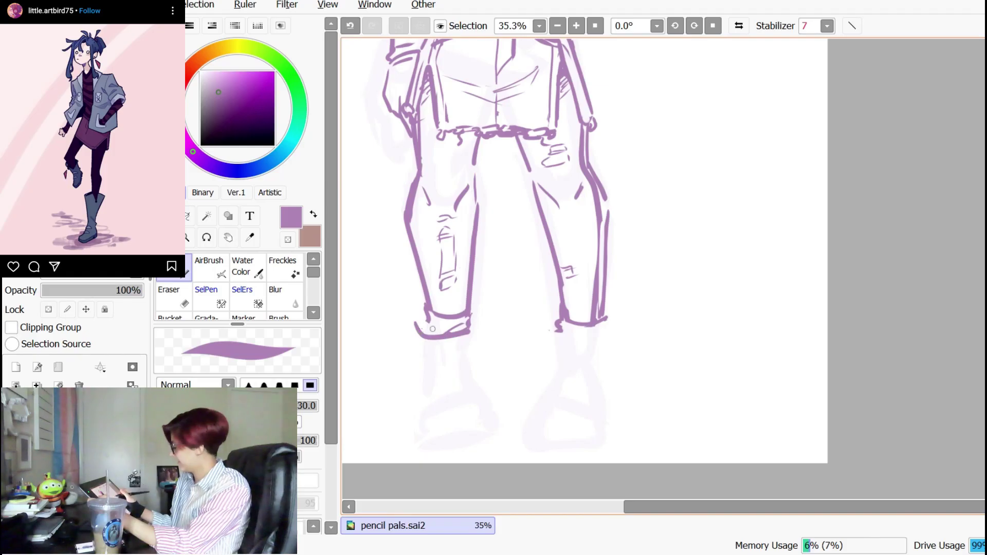
{"action": "left_click_drag", "start_coordinate": [472, 332], "coordinate": [469, 376]}
{"action": "mouse_move", "coordinate": [417, 324]}
{"action": "left_mouse_down"}
{"action": "mouse_move", "coordinate": [424, 318]}
{"action": "mouse_move", "coordinate": [426, 331]}
{"action": "left_mouse_up"}
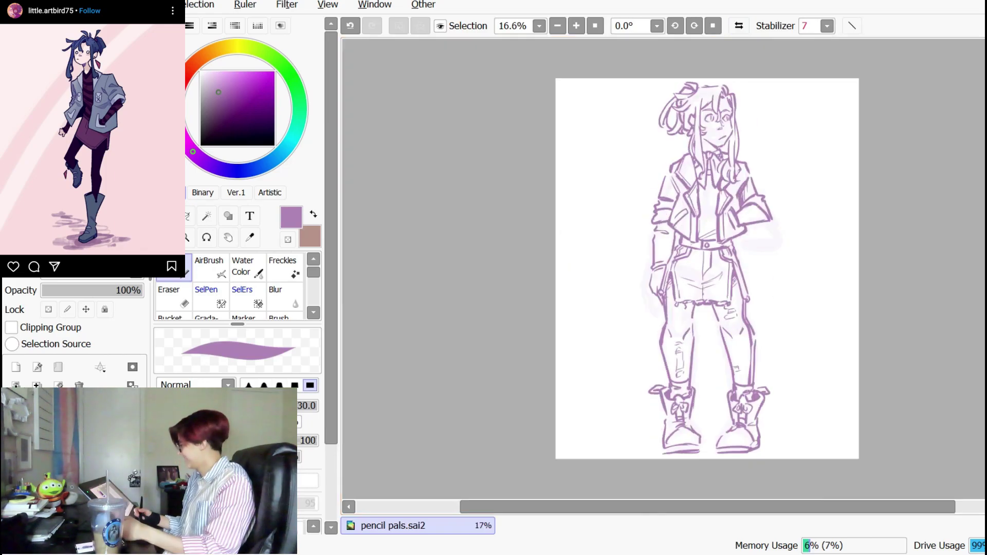
- Examine the full figure's balance and proportions in a mirrored view
{"action": "key", "text": "h"}
{"action": "key", "text": "h"}
{"action": "key", "text": "h"}
{"action": "key", "text": "h"}
{"action": "key", "text": "h"}
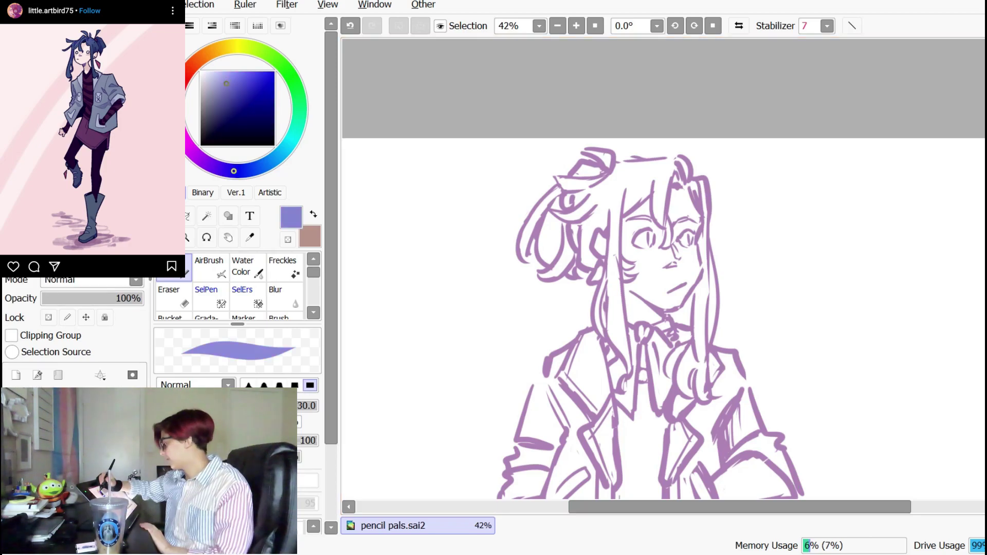
- Choose a muted blue-violet and fill the front hair strands and the top of the hair using freeform selections
{"action": "left_click_drag", "start_coordinate": [226, 83], "coordinate": [236, 84]}
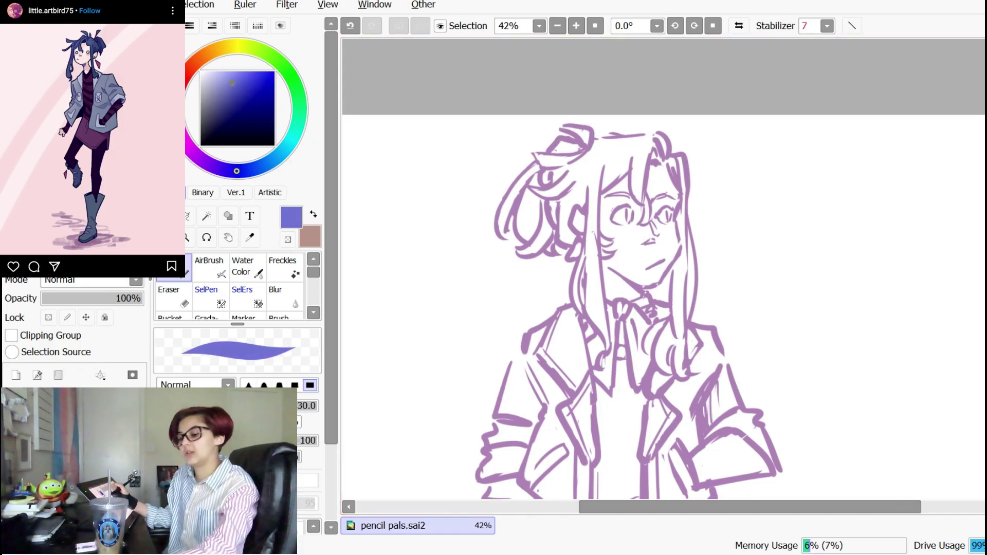
{"action": "key", "text": "l"}
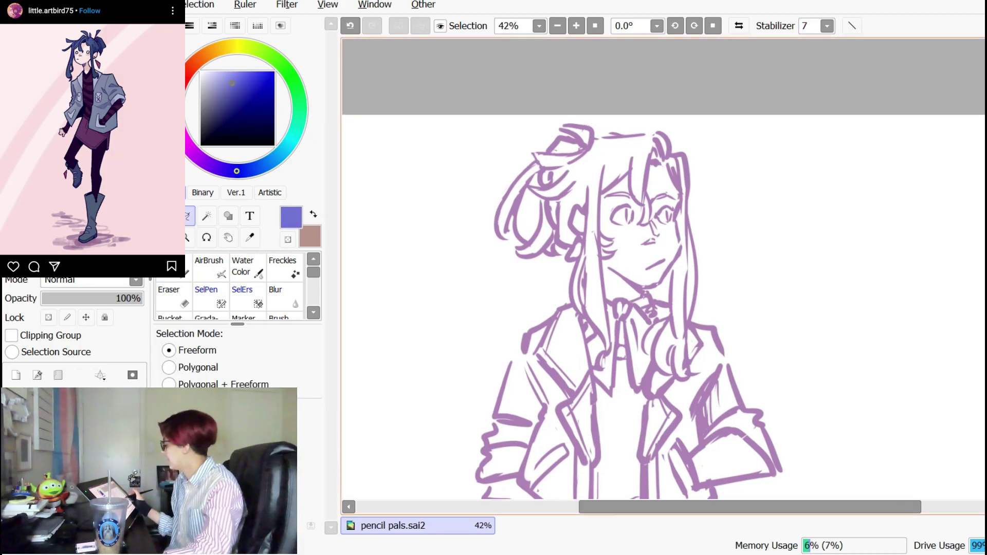
{"action": "left_click_drag", "start_coordinate": [663, 288], "coordinate": [636, 266]}
{"action": "left_click_drag", "start_coordinate": [531, 171], "coordinate": [529, 220]}
{"action": "mouse_move", "coordinate": [608, 156]}
{"action": "left_mouse_down"}
{"action": "mouse_move", "coordinate": [583, 215]}
{"action": "mouse_move", "coordinate": [608, 149]}
{"action": "left_mouse_up"}
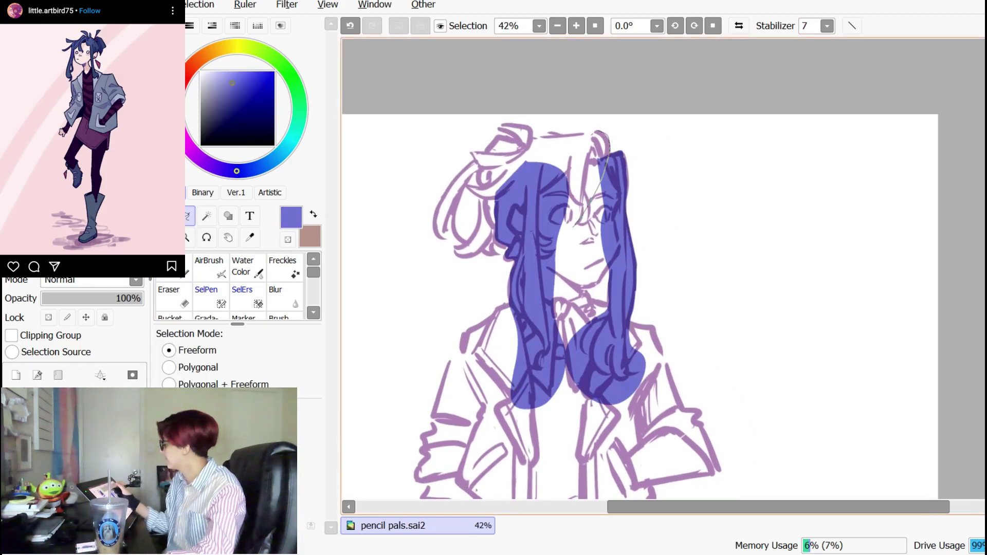
{"action": "left_click_drag", "start_coordinate": [565, 268], "coordinate": [560, 262]}
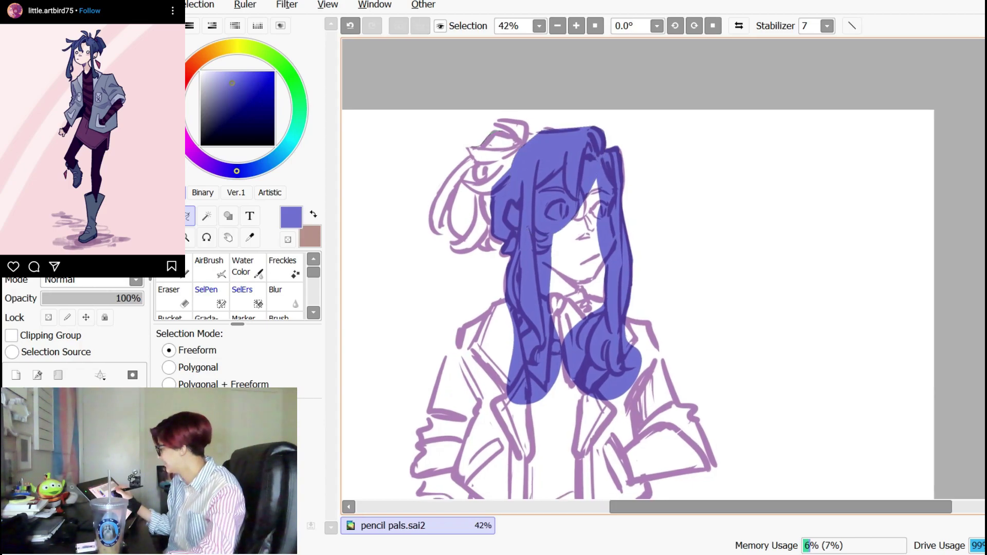
- Fill the tied-up hair at the back of the head with the same blue-violet and clear the selection
{"action": "left_click_drag", "start_coordinate": [501, 131], "coordinate": [520, 149]}
{"action": "left_click_drag", "start_coordinate": [535, 257], "coordinate": [529, 256]}
{"action": "left_click_drag", "start_coordinate": [465, 147], "coordinate": [437, 181]}
{"action": "mouse_move", "coordinate": [509, 157]}
{"action": "left_mouse_down"}
{"action": "mouse_move", "coordinate": [519, 135]}
{"action": "mouse_move", "coordinate": [540, 154]}
{"action": "left_mouse_up"}
{"action": "left_click_drag", "start_coordinate": [529, 252], "coordinate": [531, 258]}
{"action": "mouse_move", "coordinate": [469, 240]}
{"action": "left_mouse_down"}
{"action": "mouse_move", "coordinate": [486, 250]}
{"action": "mouse_move", "coordinate": [483, 220]}
{"action": "left_mouse_up"}
{"action": "key", "text": "ctrl+f"}
{"action": "mouse_move", "coordinate": [529, 252]}
{"action": "left_mouse_down"}
{"action": "mouse_move", "coordinate": [533, 269]}
{"action": "mouse_move", "coordinate": [451, 269]}
{"action": "mouse_move", "coordinate": [482, 258]}
{"action": "left_mouse_up"}
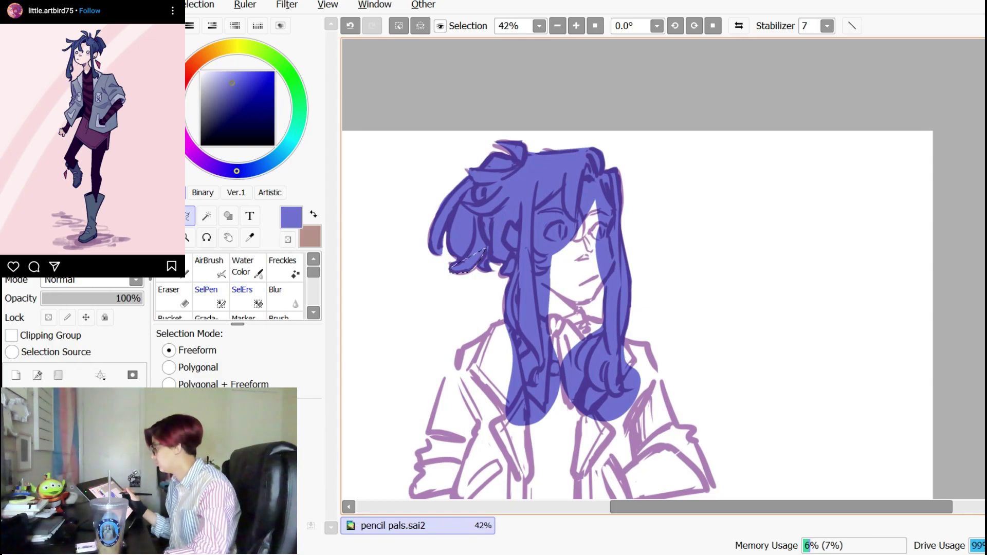
{"action": "key", "text": "ctrl+f"}
{"action": "key", "text": "ctrl+d"}
- Fill the legs with an off-white skin tone and cover them with dark grey leggings
{"action": "left_click", "coordinate": [77, 437]}
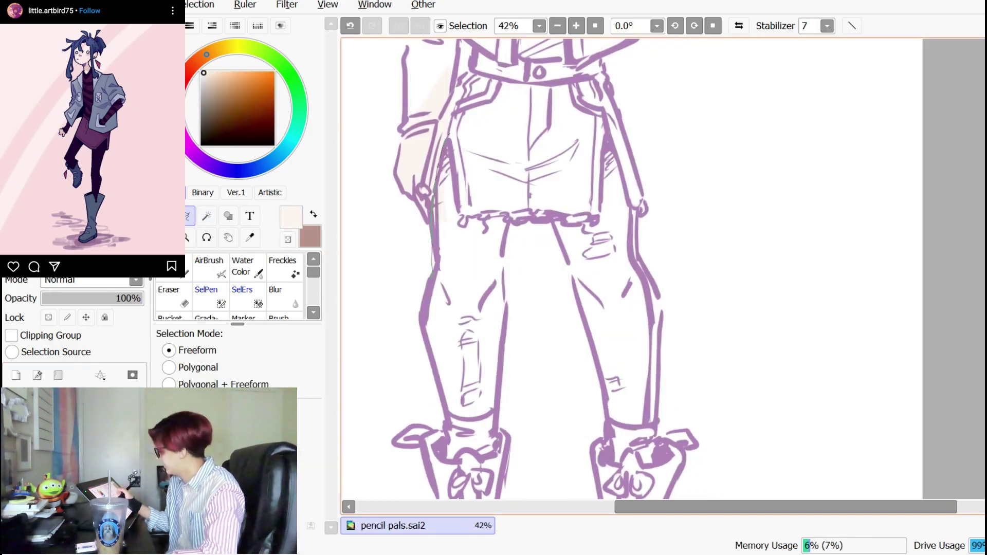
{"action": "left_click_drag", "start_coordinate": [433, 272], "coordinate": [514, 144]}
{"action": "key", "text": "ctrl+f"}
{"action": "key", "text": "ctrl+d"}
{"action": "left_click_drag", "start_coordinate": [553, 204], "coordinate": [553, 215]}
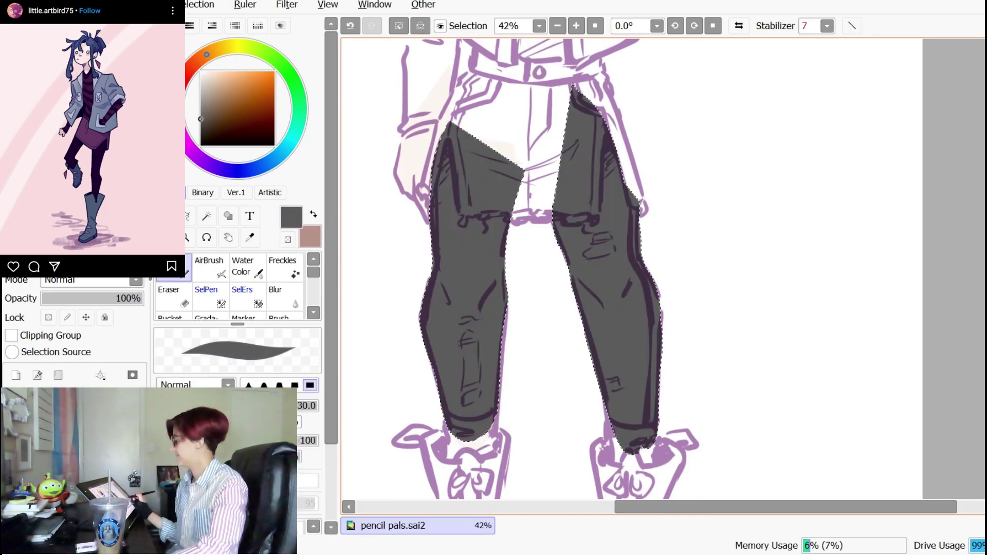
- Open the ripped holes in the leggings to expose the skin tone and add a thin grey thread across the left shin's hole
{"action": "left_click", "coordinate": [92, 280]}
{"action": "left_click", "coordinate": [72, 319]}
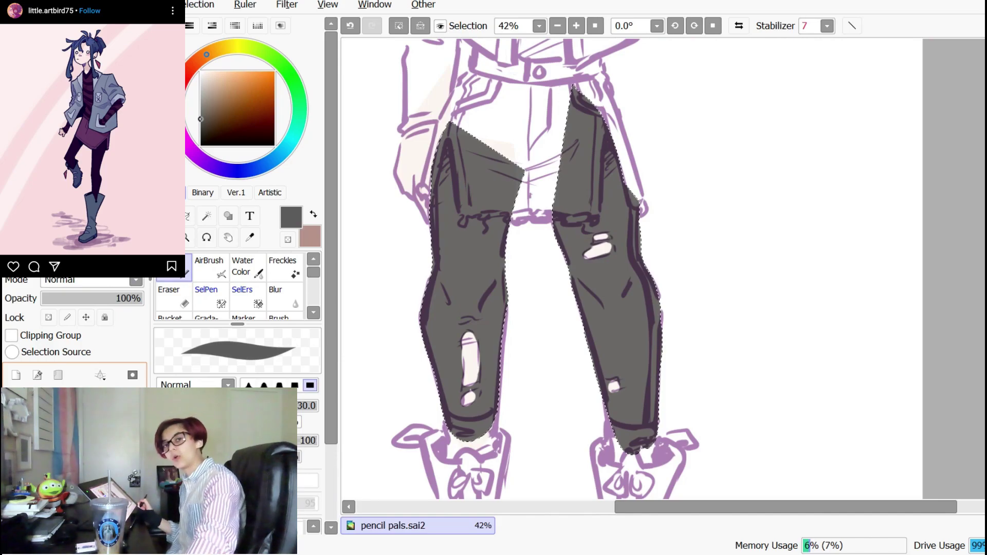
{"action": "key", "text": "ctrl+d"}
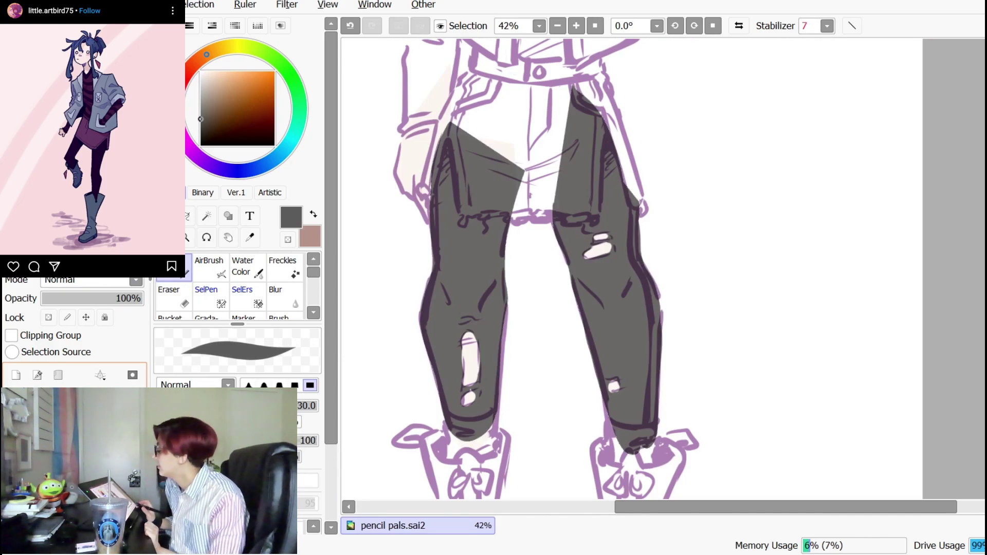
{"action": "right_click", "coordinate": [497, 334]}
{"action": "left_click_drag", "start_coordinate": [462, 342], "coordinate": [478, 341]}
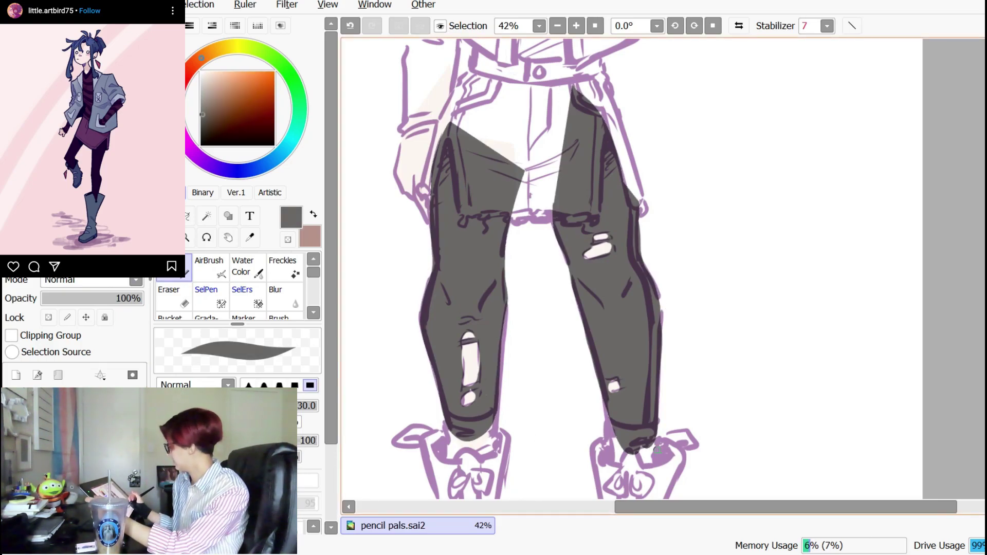
- Paint a soft light grey highlight down the front of the left legging with the Water Color brush
{"action": "left_click", "coordinate": [88, 298]}
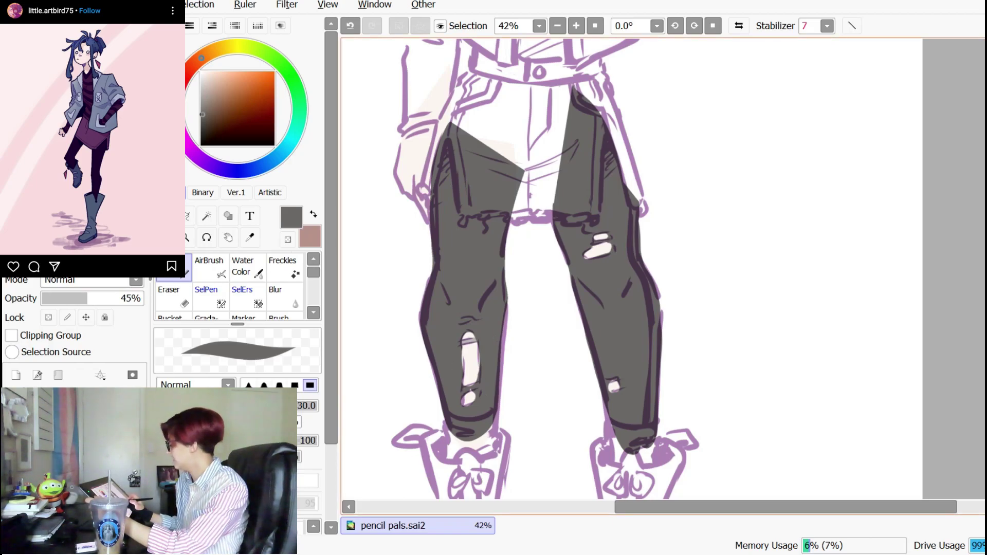
{"action": "left_click_drag", "start_coordinate": [488, 289], "coordinate": [486, 316]}
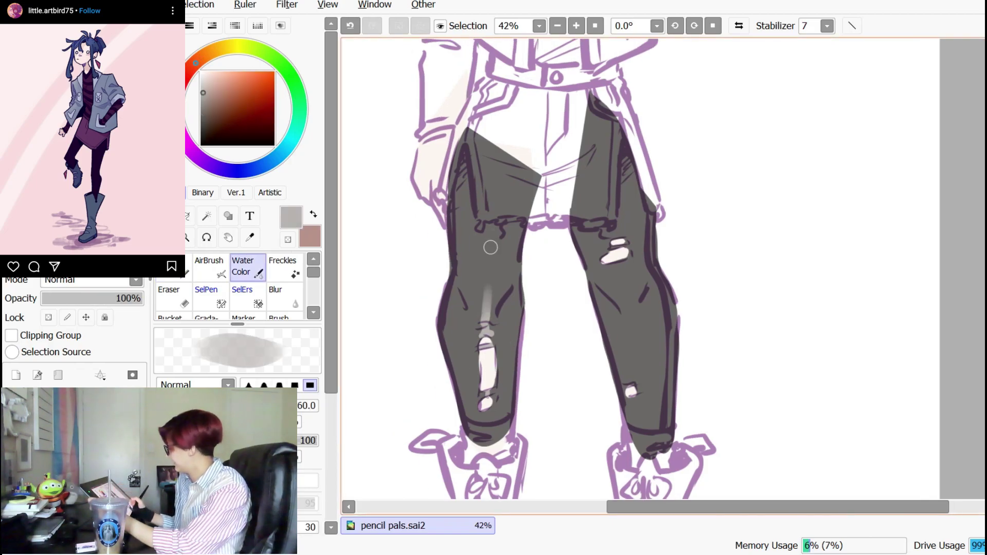
{"action": "left_click_drag", "start_coordinate": [491, 233], "coordinate": [490, 297]}
{"action": "key", "text": "n"}
{"action": "left_click_drag", "start_coordinate": [619, 348], "coordinate": [626, 386]}
{"action": "key", "text": "ctrl+z"}
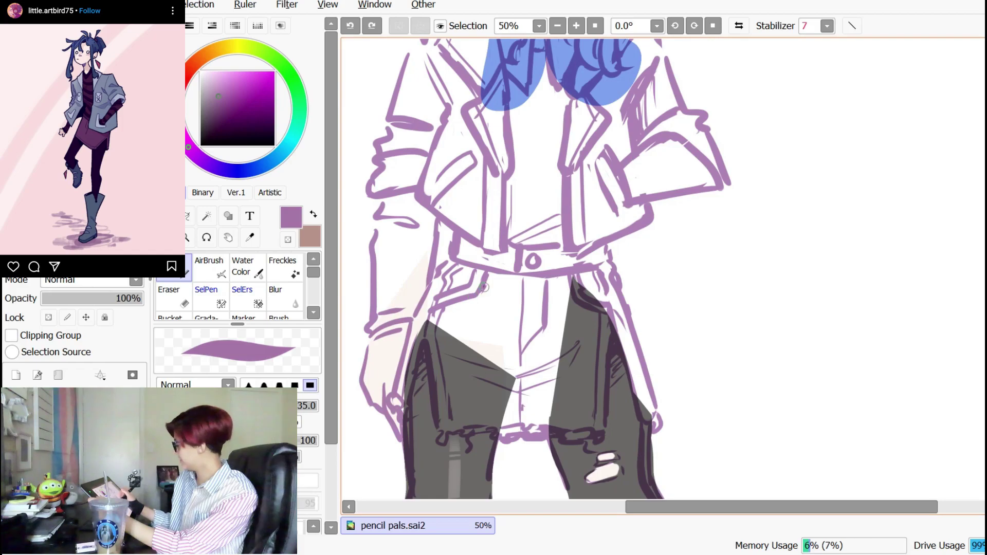
- Fill the skirt area from the waistband down to the frayed hem with medium purple beneath the lines
{"action": "mouse_move", "coordinate": [484, 287]}
{"action": "left_mouse_down"}
{"action": "mouse_move", "coordinate": [495, 337]}
{"action": "mouse_move", "coordinate": [546, 334]}
{"action": "left_mouse_up"}
{"action": "key", "text": "ctrl+z"}
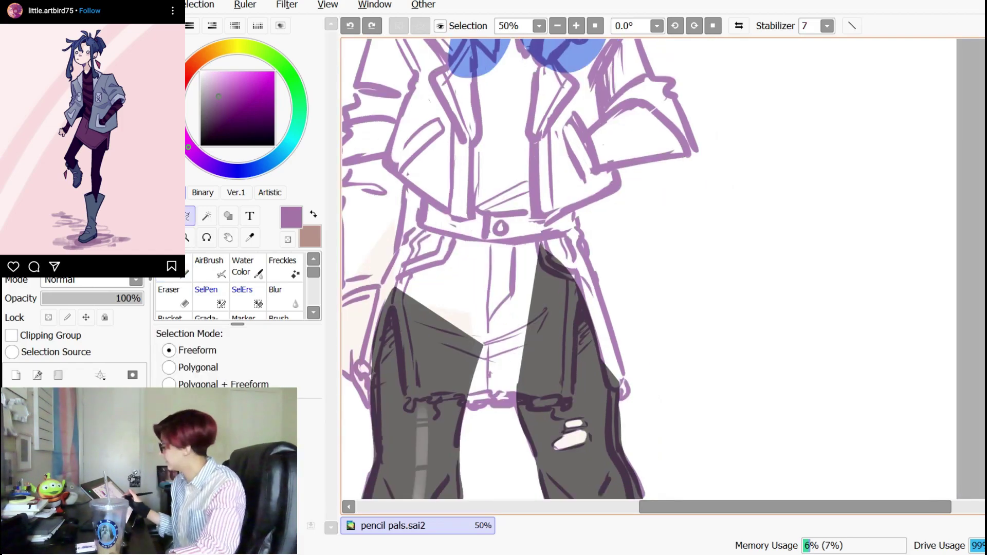
{"action": "left_click_drag", "start_coordinate": [519, 288], "coordinate": [525, 297]}
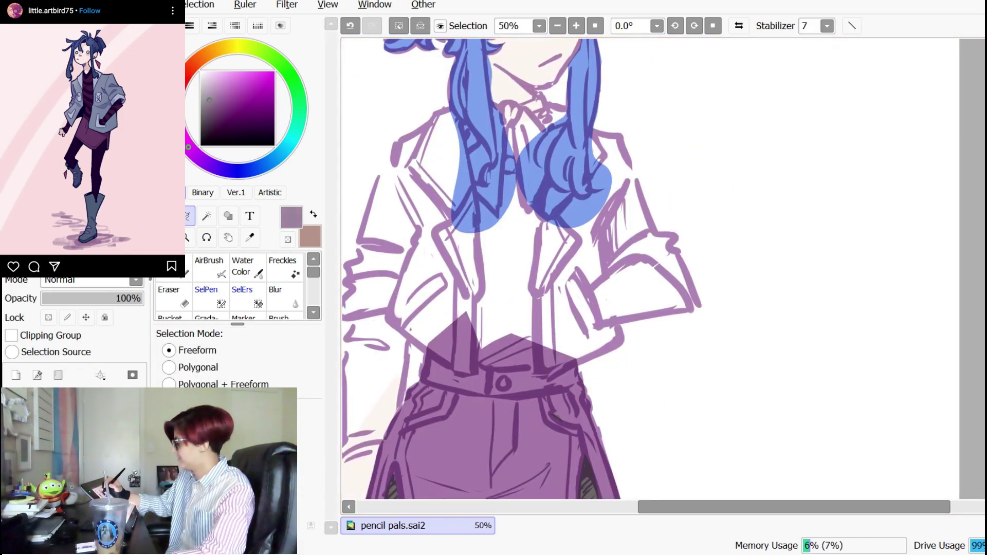
- Fill the shirt's torso and both forearm sleeves with a darker muted purple and clear the selection
{"action": "left_click_drag", "start_coordinate": [209, 100], "coordinate": [212, 110]}
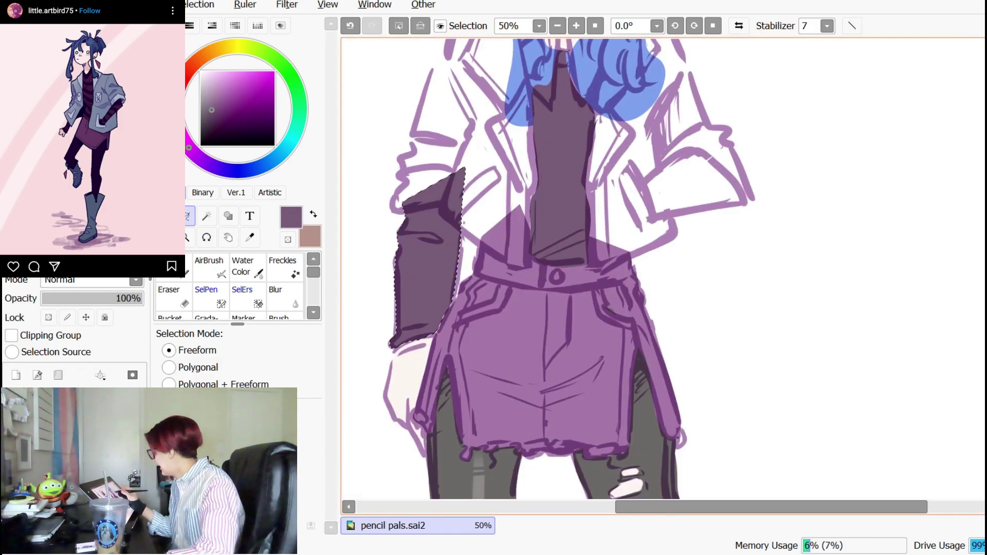
{"action": "left_click_drag", "start_coordinate": [687, 149], "coordinate": [631, 215]}
{"action": "left_click_drag", "start_coordinate": [731, 200], "coordinate": [721, 147]}
{"action": "key", "text": "ctrl+f"}
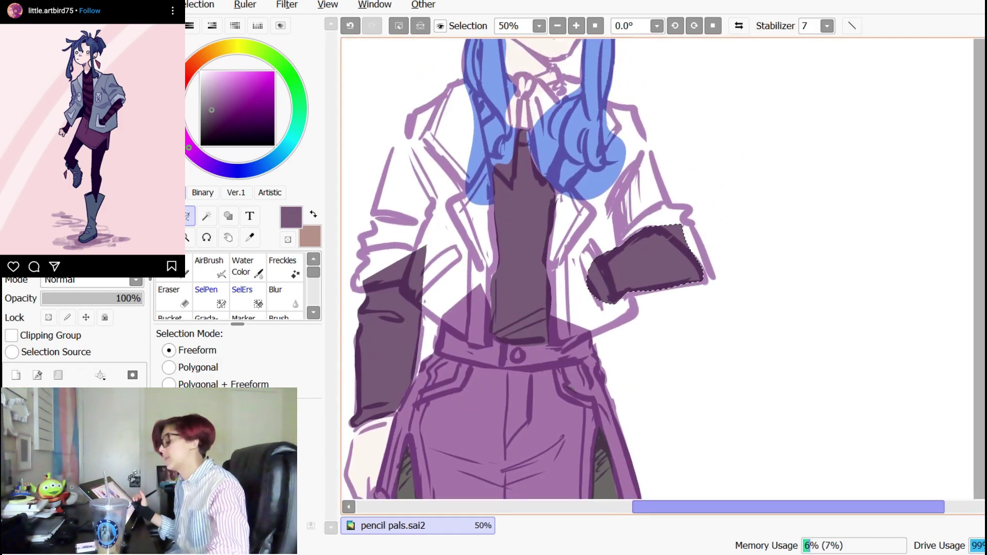
{"action": "key", "text": "ctrl+d"}
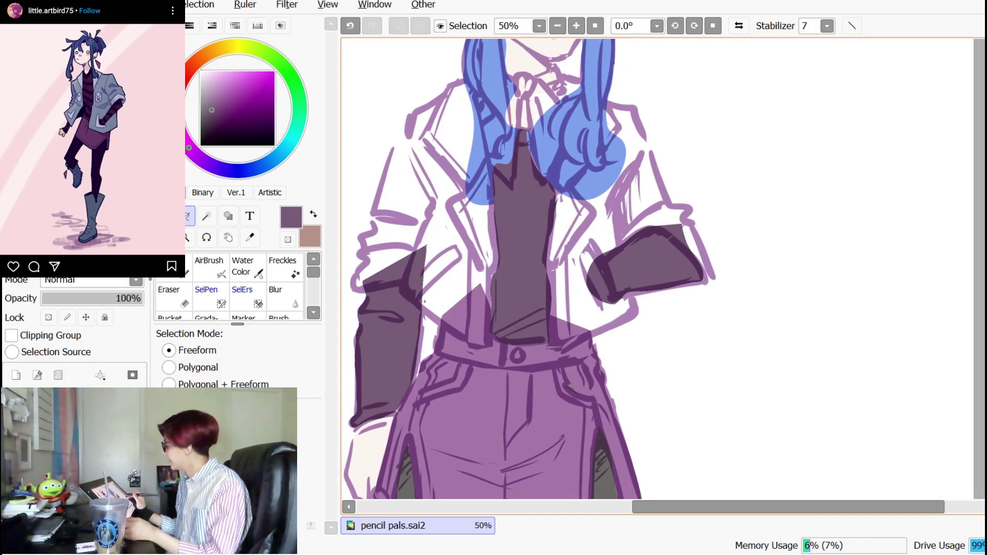
- Paint dark purple horizontal stripes across the shirt and sleeves within a selection of their fill, and clear the selection
{"action": "mouse_move", "coordinate": [586, 257]}
{"action": "left_mouse_down"}
{"action": "mouse_move", "coordinate": [572, 294]}
{"action": "mouse_move", "coordinate": [577, 268]}
{"action": "left_mouse_up"}
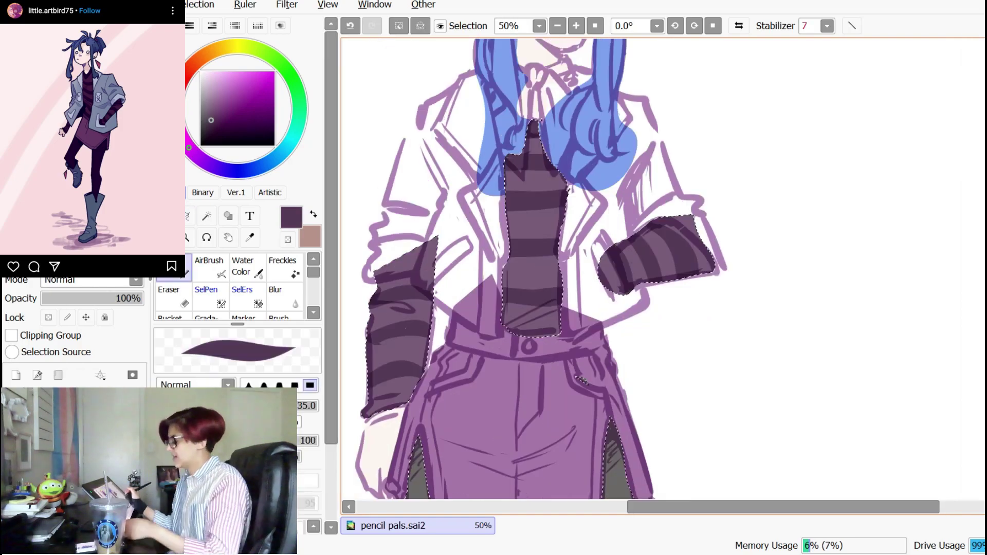
{"action": "key", "text": "ctrl+z"}
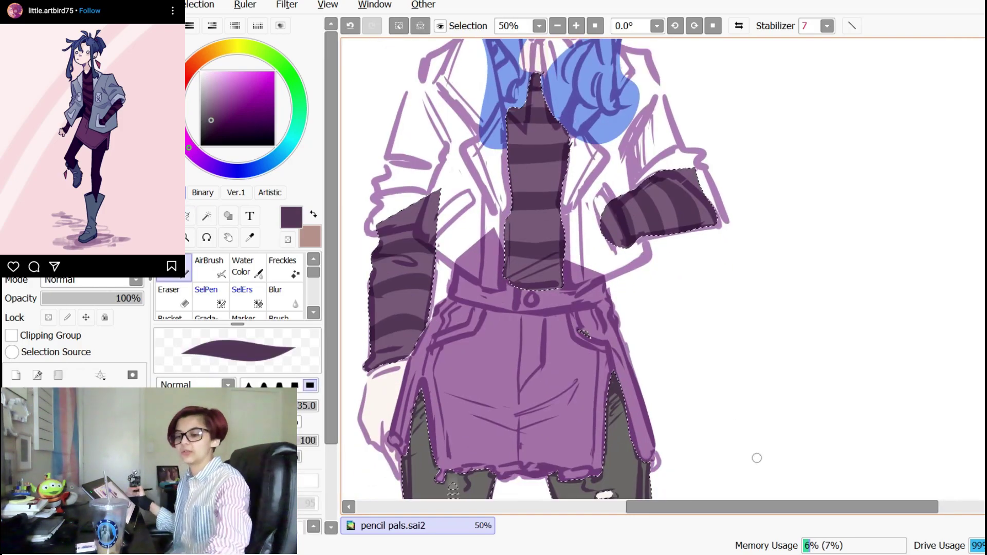
{"action": "key", "text": "ctrl+d"}
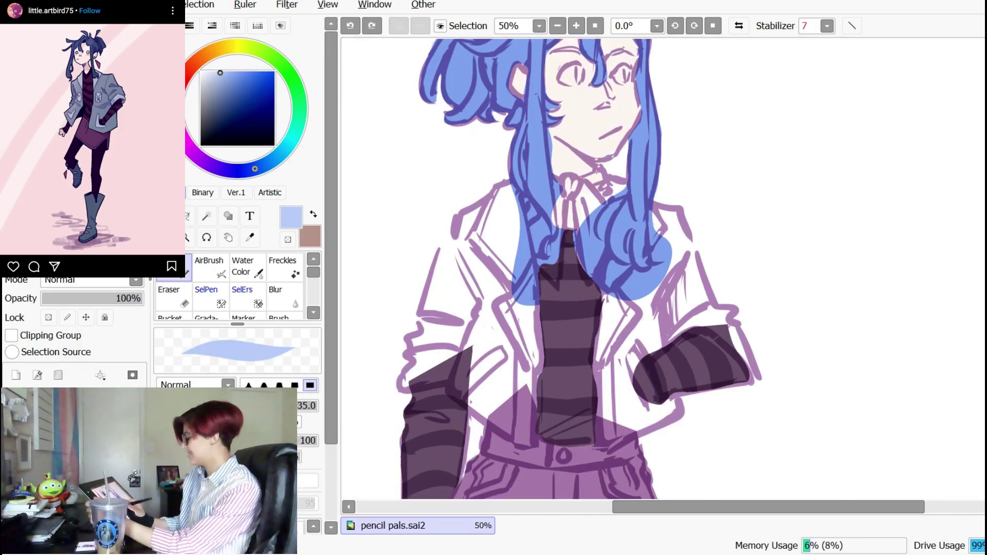
- Cut the blue fill out of the hair and block in the jacket in light blue with paler collar, cuffs and trim
{"action": "left_click", "coordinate": [207, 216]}
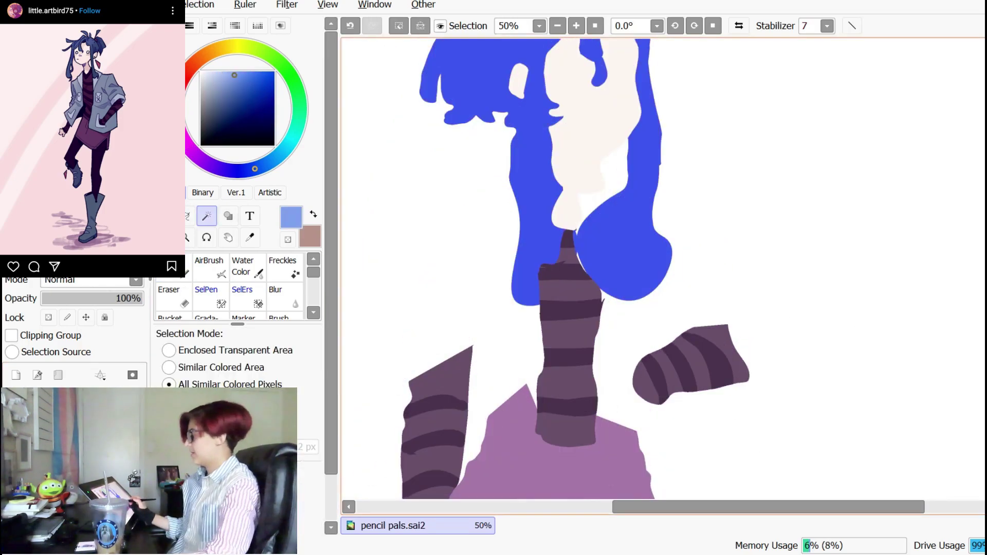
{"action": "key", "text": "ctrl+x"}
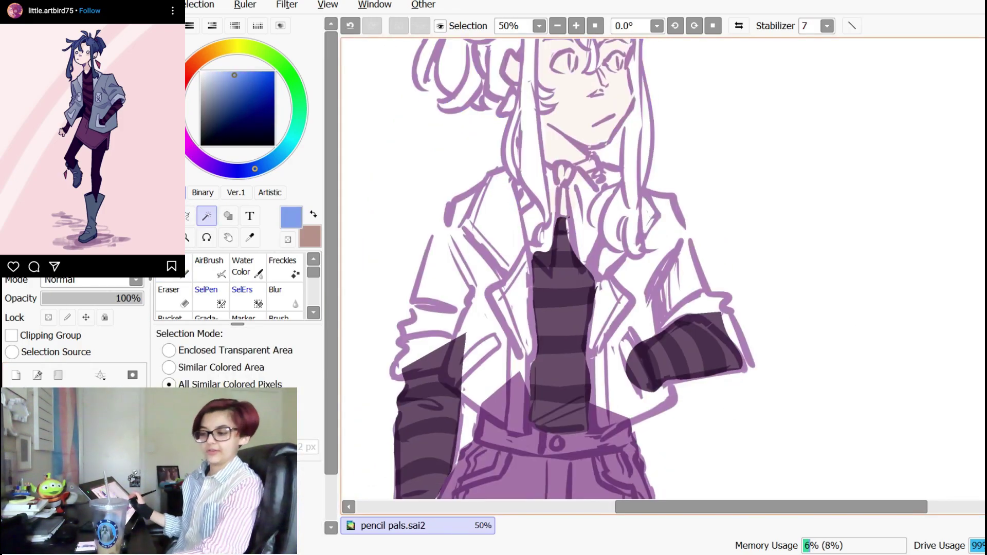
{"action": "key", "text": "l"}
{"action": "left_click_drag", "start_coordinate": [576, 232], "coordinate": [493, 165]}
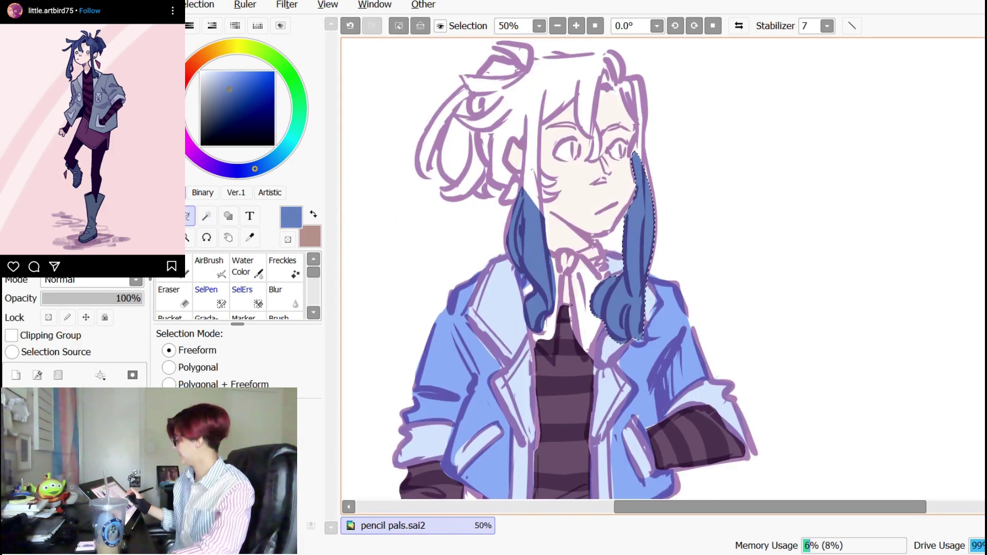
- Fill the side locks, fringe and tied-up hair with a deeper muted blue
{"action": "scroll", "coordinate": [664, 267], "scroll_direction": "up", "scroll_amount": 4}
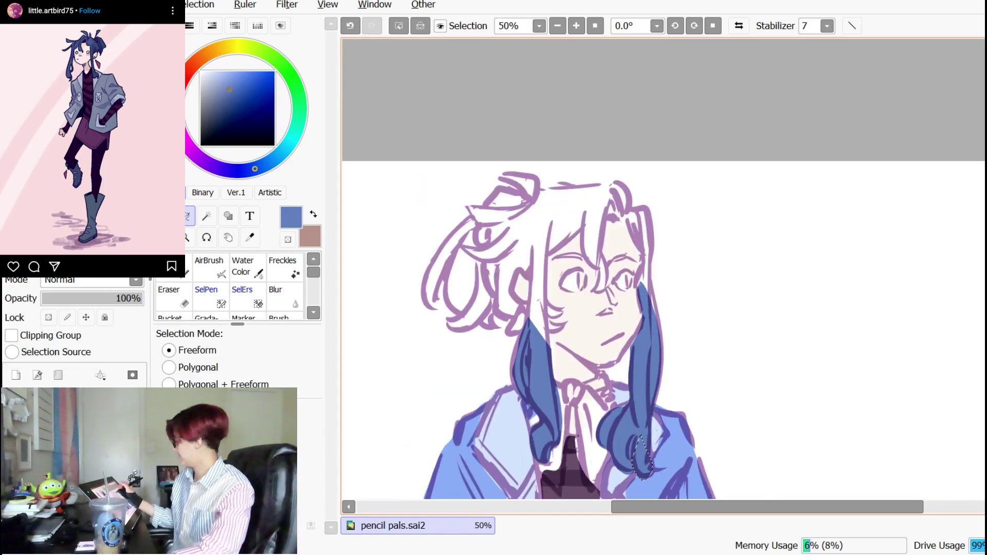
{"action": "left_click_drag", "start_coordinate": [620, 176], "coordinate": [633, 248]}
{"action": "key", "text": "ctrl+f"}
{"action": "left_click_drag", "start_coordinate": [617, 257], "coordinate": [661, 244]}
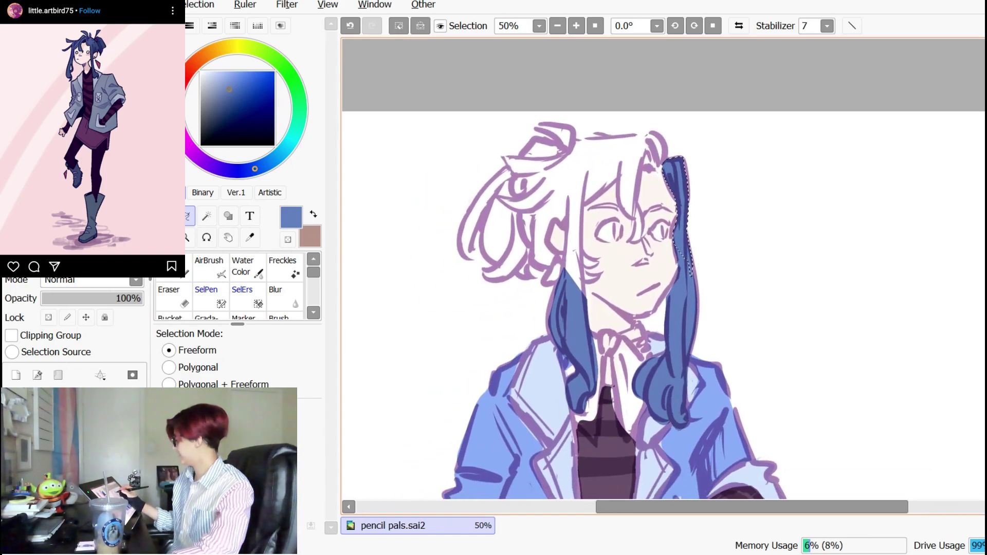
{"action": "key", "text": "ctrl+d"}
{"action": "left_click_drag", "start_coordinate": [672, 170], "coordinate": [643, 172]}
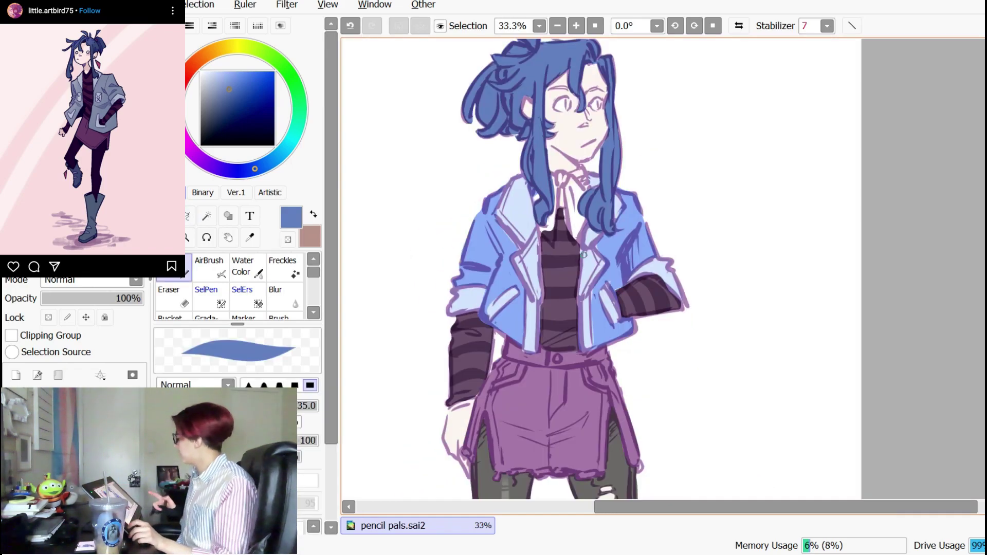
- Colour the neck ribbon and hair tie red, and try small red accent marks on the jacket
{"action": "scroll", "coordinate": [596, 101], "scroll_direction": "up", "scroll_amount": 1}
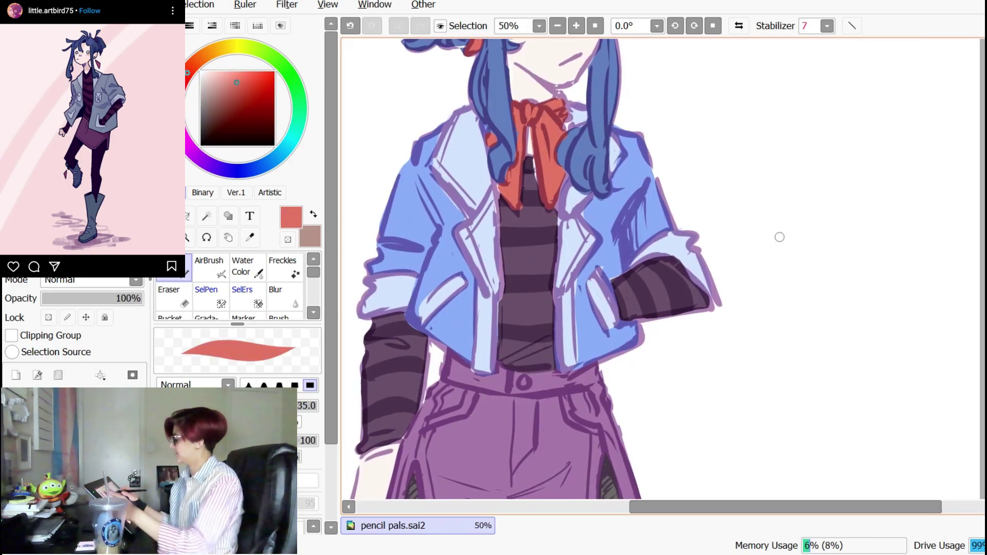
{"action": "left_click_drag", "start_coordinate": [450, 150], "coordinate": [455, 161]}
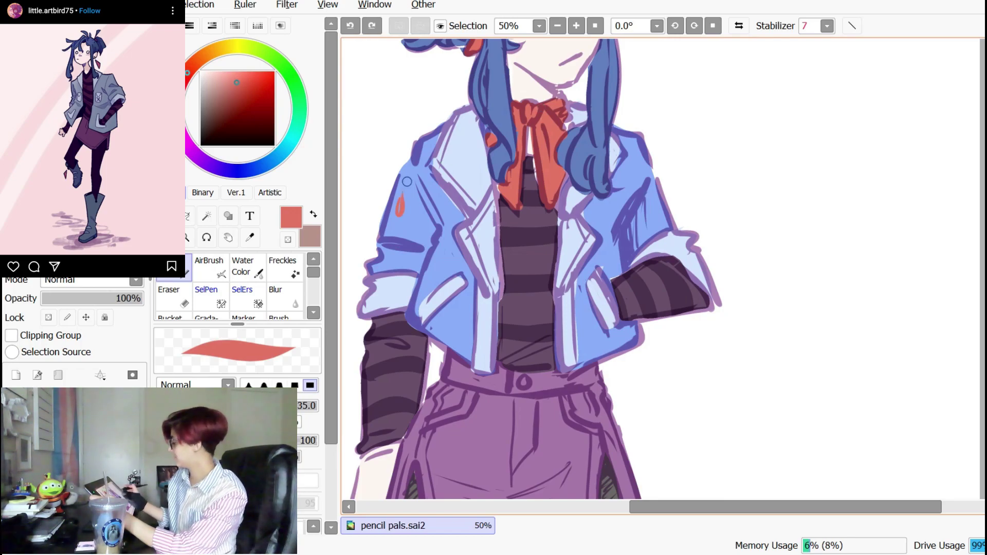
{"action": "key", "text": "ctrl+z"}
{"action": "key", "text": "ctrl+z"}
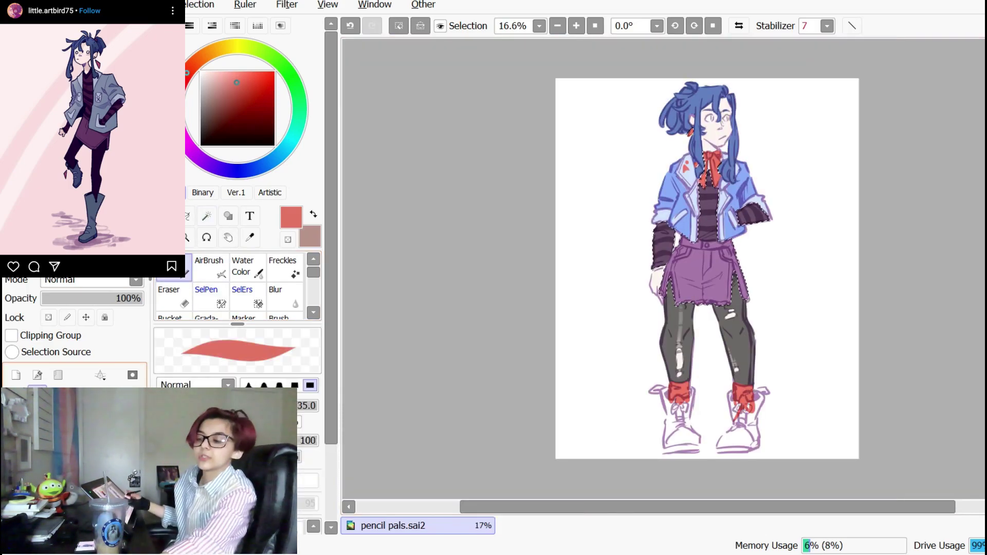
- Shift the skirt's hue to a pinker purple, and paint light red lace details on the dark plum boots
{"action": "key", "text": "ctrl+u"}
{"action": "left_click_drag", "start_coordinate": [262, 322], "coordinate": [330, 321]}
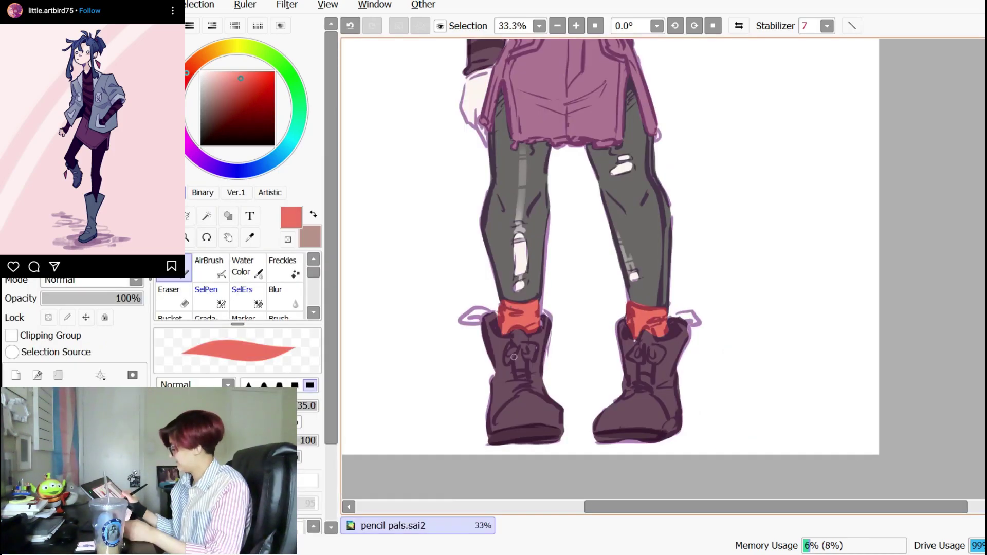
{"action": "mouse_move", "coordinate": [507, 347]}
{"action": "left_mouse_down"}
{"action": "mouse_move", "coordinate": [518, 363]}
{"action": "mouse_move", "coordinate": [535, 360]}
{"action": "mouse_move", "coordinate": [514, 379]}
{"action": "left_mouse_up"}
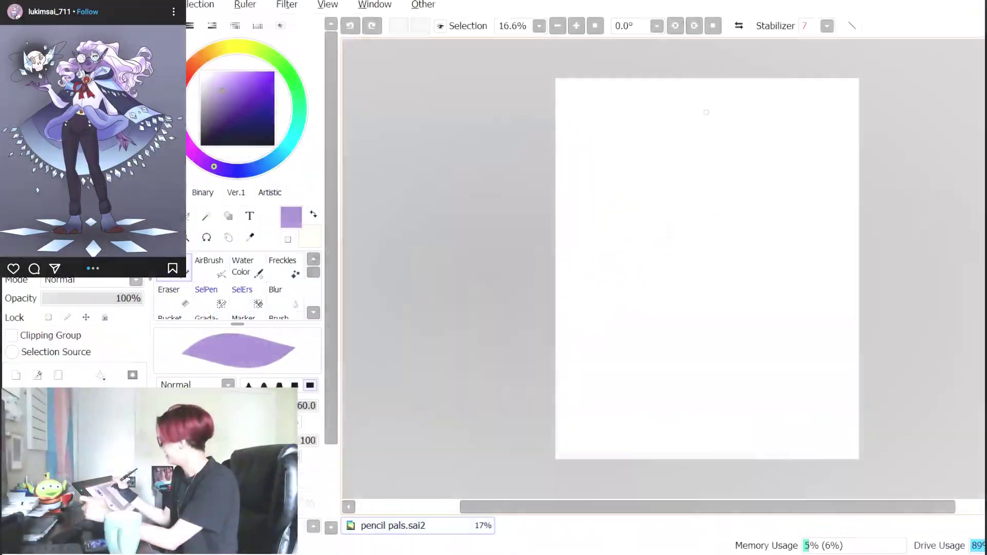
- Try a rough purple head construction with a circle, face guidelines, jaw and pointed ears near the top of the blank page
{"action": "mouse_move", "coordinate": [703, 100]}
{"action": "left_mouse_down"}
{"action": "mouse_move", "coordinate": [696, 105]}
{"action": "mouse_move", "coordinate": [711, 109]}
{"action": "mouse_move", "coordinate": [710, 129]}
{"action": "left_mouse_up"}
{"action": "key", "text": "ctrl+z"}
{"action": "left_click_drag", "start_coordinate": [698, 102], "coordinate": [700, 163]}
{"action": "key", "text": "ctrl+z"}
{"action": "key", "text": "ctrl+z"}
{"action": "mouse_move", "coordinate": [696, 102]}
{"action": "left_mouse_down"}
{"action": "mouse_move", "coordinate": [683, 108]}
{"action": "mouse_move", "coordinate": [708, 203]}
{"action": "left_mouse_up"}
{"action": "left_click_drag", "start_coordinate": [680, 116], "coordinate": [691, 154]}
{"action": "mouse_move", "coordinate": [713, 109]}
{"action": "left_mouse_down"}
{"action": "mouse_move", "coordinate": [711, 146]}
{"action": "mouse_move", "coordinate": [700, 157]}
{"action": "mouse_move", "coordinate": [708, 203]}
{"action": "left_mouse_up"}
{"action": "key", "text": "e"}
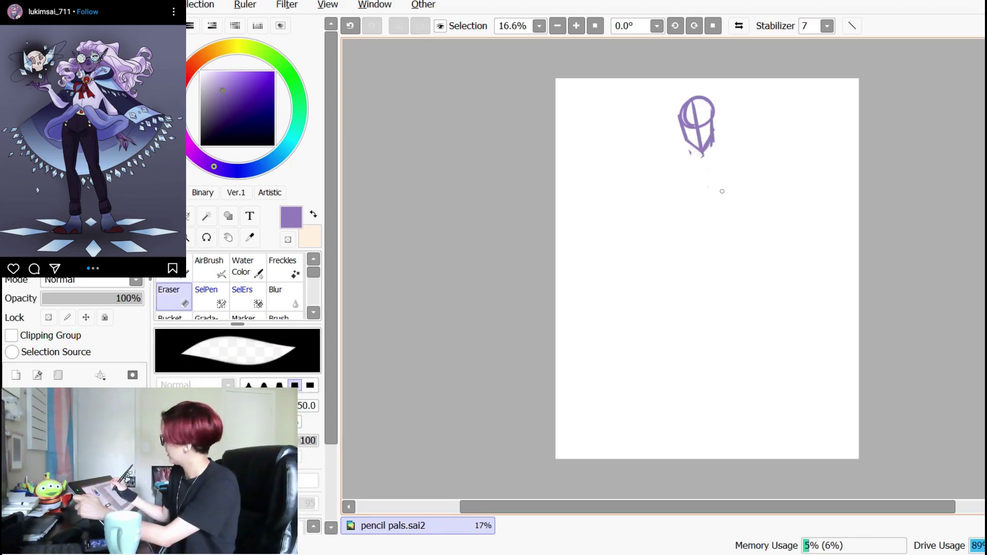
{"action": "key", "text": "n"}
{"action": "left_click_drag", "start_coordinate": [722, 96], "coordinate": [718, 130]}
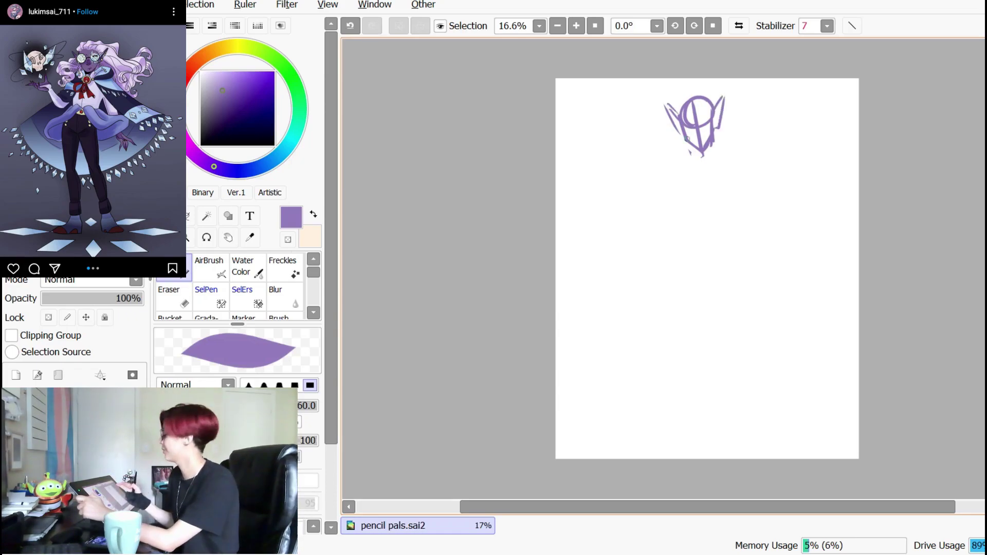
- Redraw the rough head with tilted face guidelines and pointed ears, and block in the torso, hips and standing legs below it
{"action": "mouse_move", "coordinate": [678, 127]}
{"action": "left_mouse_down"}
{"action": "mouse_move", "coordinate": [693, 149]}
{"action": "mouse_move", "coordinate": [685, 148]}
{"action": "mouse_move", "coordinate": [703, 124]}
{"action": "mouse_move", "coordinate": [676, 124]}
{"action": "mouse_move", "coordinate": [703, 114]}
{"action": "mouse_move", "coordinate": [702, 96]}
{"action": "mouse_move", "coordinate": [691, 138]}
{"action": "mouse_move", "coordinate": [693, 125]}
{"action": "mouse_move", "coordinate": [679, 144]}
{"action": "mouse_move", "coordinate": [696, 125]}
{"action": "left_mouse_up"}
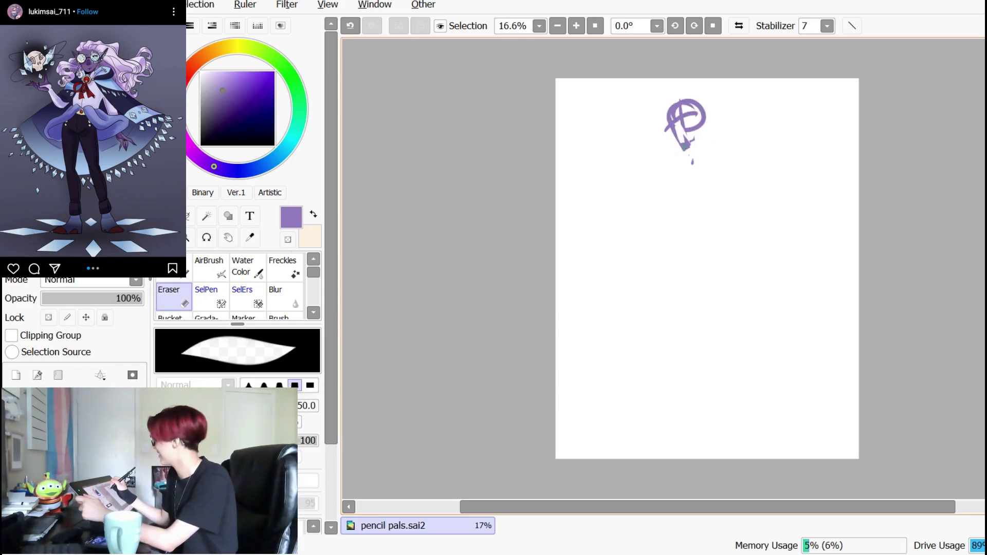
{"action": "key", "text": "n"}
{"action": "key", "text": "e"}
{"action": "key", "text": "n"}
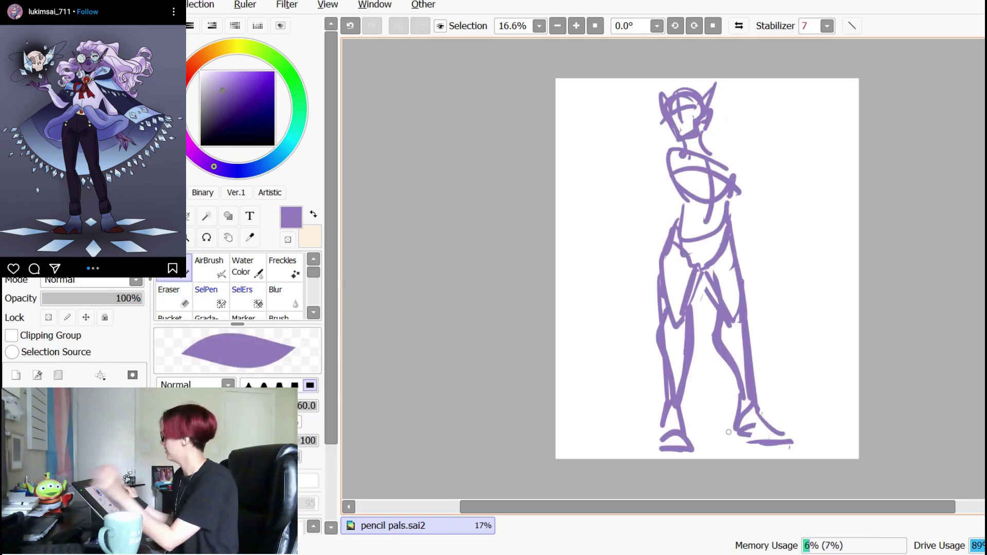
- Sketch the lowered arm from the shoulder to the elbow, erasing the stray lines at the shoulder
{"action": "left_click_drag", "start_coordinate": [663, 149], "coordinate": [637, 201]}
{"action": "key", "text": "ctrl+z"}
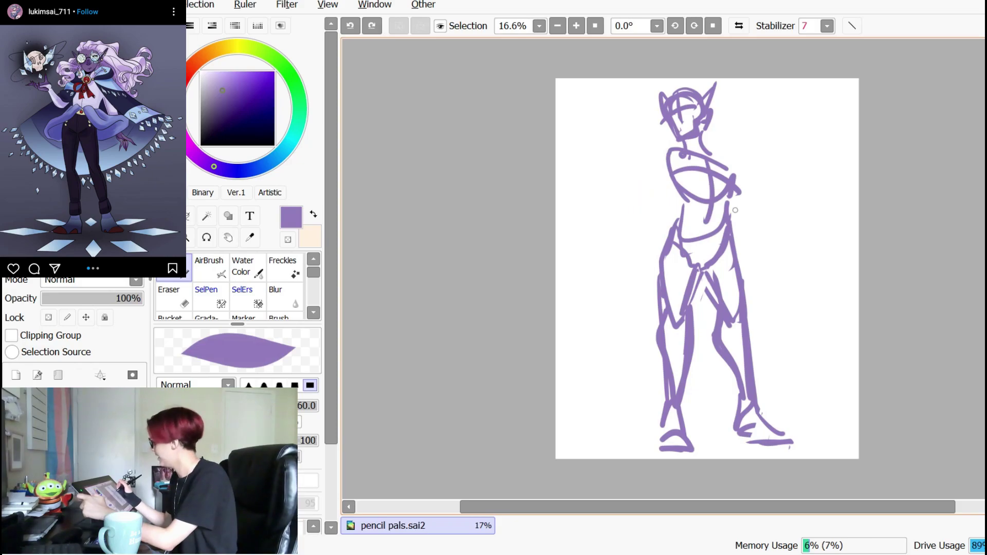
{"action": "left_click_drag", "start_coordinate": [730, 168], "coordinate": [752, 235]}
{"action": "key", "text": "e"}
{"action": "left_click_drag", "start_coordinate": [745, 186], "coordinate": [735, 211]}
{"action": "key", "text": "n"}
{"action": "left_click_drag", "start_coordinate": [744, 212], "coordinate": [736, 239]}
- Extend the lowered arm's forearm down beside the hip, clean up its edges and reinforce the neck line
{"action": "key", "text": "e"}
{"action": "mouse_move", "coordinate": [743, 185]}
{"action": "left_mouse_down"}
{"action": "mouse_move", "coordinate": [756, 233]}
{"action": "mouse_move", "coordinate": [749, 286]}
{"action": "left_mouse_up"}
{"action": "key", "text": "n"}
{"action": "key", "text": "e"}
{"action": "left_click_drag", "start_coordinate": [758, 244], "coordinate": [757, 284]}
{"action": "key", "text": "n"}
{"action": "left_click_drag", "start_coordinate": [710, 153], "coordinate": [704, 135]}
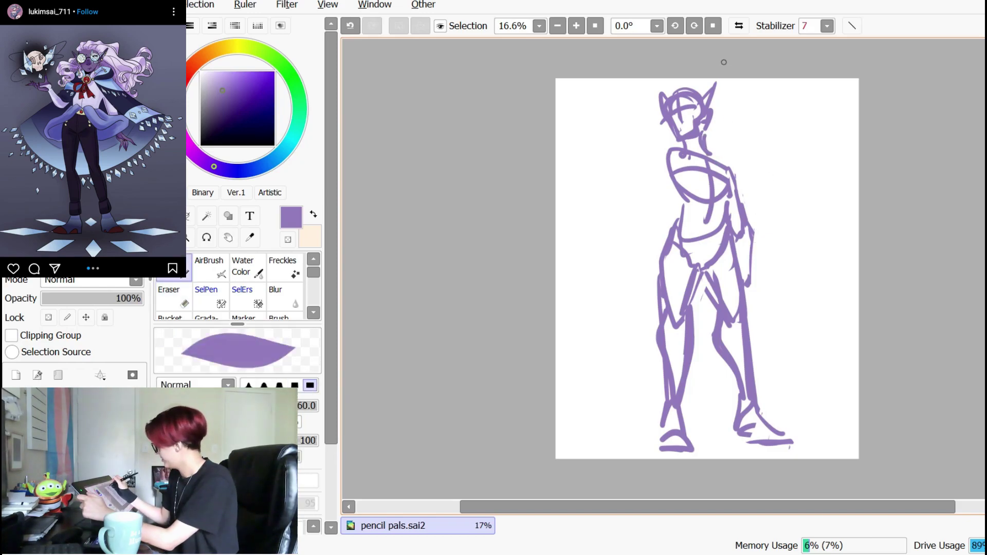
- Sketch the opposite arm bent at the elbow with its hand raised beside the shoulder
{"action": "key", "text": "e"}
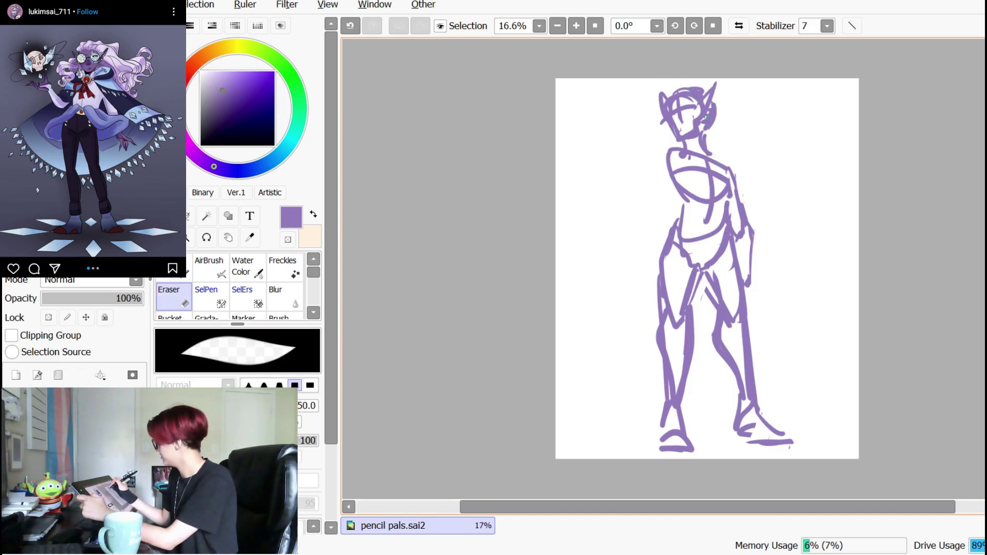
{"action": "key", "text": "n"}
{"action": "left_click_drag", "start_coordinate": [643, 146], "coordinate": [626, 135]}
{"action": "mouse_move", "coordinate": [621, 179]}
{"action": "left_mouse_down"}
{"action": "mouse_move", "coordinate": [642, 176]}
{"action": "mouse_move", "coordinate": [652, 227]}
{"action": "left_mouse_up"}
{"action": "mouse_move", "coordinate": [663, 159]}
{"action": "left_mouse_down"}
{"action": "mouse_move", "coordinate": [654, 195]}
{"action": "mouse_move", "coordinate": [672, 202]}
{"action": "mouse_move", "coordinate": [651, 223]}
{"action": "mouse_move", "coordinate": [645, 198]}
{"action": "mouse_move", "coordinate": [632, 226]}
{"action": "mouse_move", "coordinate": [656, 185]}
{"action": "mouse_move", "coordinate": [647, 154]}
{"action": "mouse_move", "coordinate": [648, 221]}
{"action": "left_mouse_up"}
{"action": "key", "text": "e"}
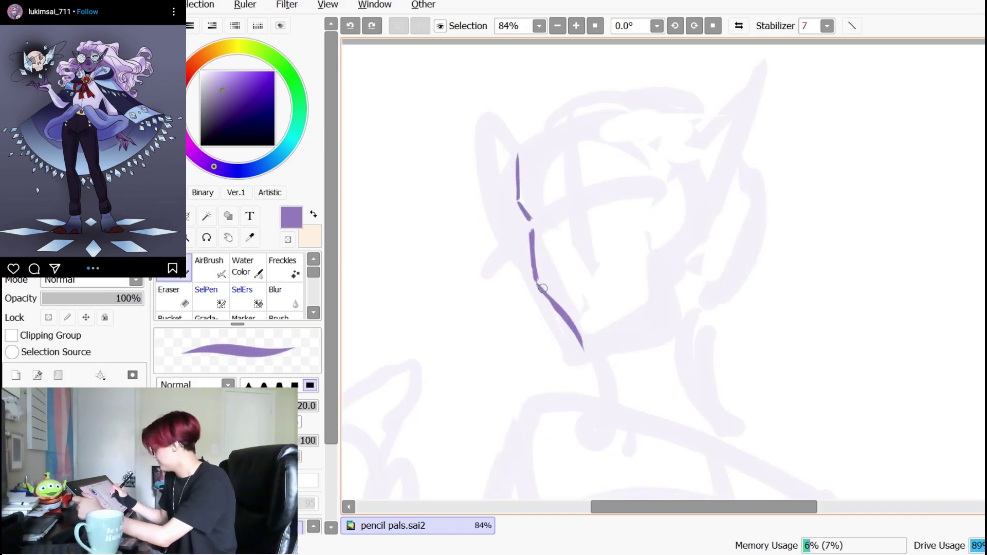
- Draw the clean jaw and cheek outline over the faded sketch with a size 20 brush, trimming overlapping strokes
{"action": "key", "text": "e"}
{"action": "mouse_move", "coordinate": [539, 288]}
{"action": "left_mouse_down"}
{"action": "mouse_move", "coordinate": [615, 344]}
{"action": "mouse_move", "coordinate": [652, 304]}
{"action": "left_mouse_up"}
{"action": "key", "text": "n"}
{"action": "left_click_drag", "start_coordinate": [623, 337], "coordinate": [671, 279]}
{"action": "left_click_drag", "start_coordinate": [664, 245], "coordinate": [669, 277]}
{"action": "key", "text": "e"}
{"action": "mouse_move", "coordinate": [642, 322]}
{"action": "left_mouse_down"}
{"action": "mouse_move", "coordinate": [674, 270]}
{"action": "mouse_move", "coordinate": [662, 284]}
{"action": "left_mouse_up"}
{"action": "key", "text": "n"}
- Tidy the corner at the chin with the eraser, and try a thicker jaw stroke before undoing it
{"action": "key", "text": "e"}
{"action": "mouse_move", "coordinate": [596, 340]}
{"action": "left_mouse_down"}
{"action": "mouse_move", "coordinate": [624, 346]}
{"action": "mouse_move", "coordinate": [594, 348]}
{"action": "mouse_move", "coordinate": [616, 335]}
{"action": "mouse_move", "coordinate": [591, 345]}
{"action": "left_mouse_up"}
{"action": "key", "text": "n"}
{"action": "key", "text": "e"}
{"action": "key", "text": "n"}
{"action": "left_click_drag", "start_coordinate": [666, 284], "coordinate": [624, 333]}
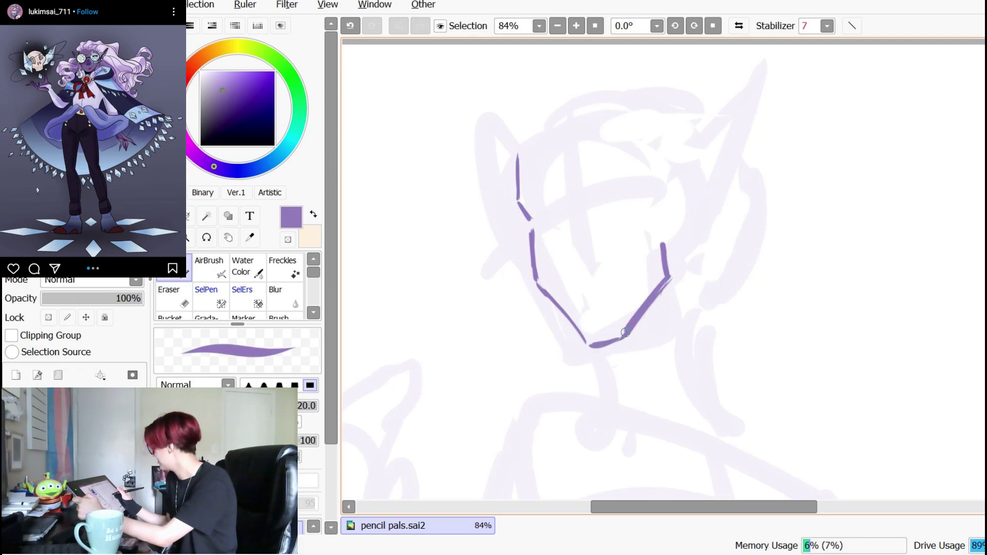
{"action": "key", "text": "ctrl+z"}
{"action": "key", "text": "ctrl+z"}
{"action": "key", "text": "ctrl+z"}
- Draw the long pointed ears on both sides of the head, undoing and retrying strokes that miss
{"action": "left_click_drag", "start_coordinate": [742, 290], "coordinate": [752, 368]}
{"action": "key", "text": "ctrl+z"}
{"action": "mouse_move", "coordinate": [680, 262]}
{"action": "left_mouse_down"}
{"action": "mouse_move", "coordinate": [717, 208]}
{"action": "mouse_move", "coordinate": [679, 238]}
{"action": "mouse_move", "coordinate": [715, 194]}
{"action": "left_mouse_up"}
{"action": "key", "text": "ctrl+z"}
{"action": "left_click_drag", "start_coordinate": [688, 242], "coordinate": [746, 172]}
{"action": "mouse_move", "coordinate": [724, 195]}
{"action": "left_mouse_down"}
{"action": "mouse_move", "coordinate": [754, 162]}
{"action": "mouse_move", "coordinate": [727, 276]}
{"action": "left_mouse_up"}
{"action": "key", "text": "ctrl+z"}
{"action": "key", "text": "ctrl+z"}
{"action": "mouse_move", "coordinate": [672, 319]}
{"action": "left_mouse_down"}
{"action": "mouse_move", "coordinate": [712, 277]}
{"action": "mouse_move", "coordinate": [740, 203]}
{"action": "left_mouse_up"}
{"action": "key", "text": "ctrl+z"}
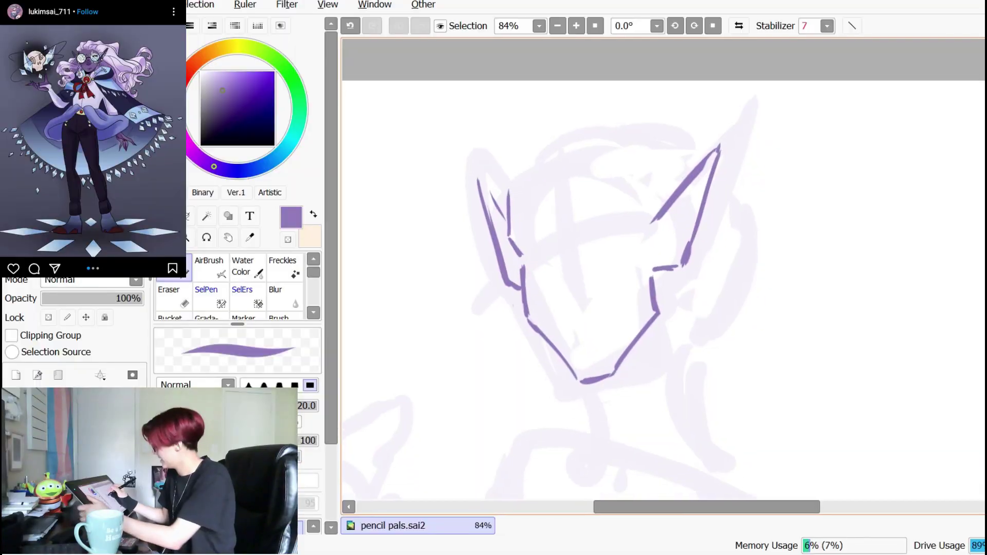
- Draw the narrowed eyes, angled eyebrows and nose on the face, checking the balance in a mirrored view
{"action": "left_click_drag", "start_coordinate": [677, 285], "coordinate": [660, 270]}
{"action": "left_click_drag", "start_coordinate": [506, 255], "coordinate": [510, 299]}
{"action": "mouse_move", "coordinate": [522, 208]}
{"action": "left_mouse_down"}
{"action": "mouse_move", "coordinate": [548, 244]}
{"action": "mouse_move", "coordinate": [541, 240]}
{"action": "left_mouse_up"}
{"action": "mouse_move", "coordinate": [547, 280]}
{"action": "left_mouse_down"}
{"action": "mouse_move", "coordinate": [578, 278]}
{"action": "mouse_move", "coordinate": [570, 279]}
{"action": "left_mouse_up"}
{"action": "key", "text": "h"}
{"action": "key", "text": "h"}
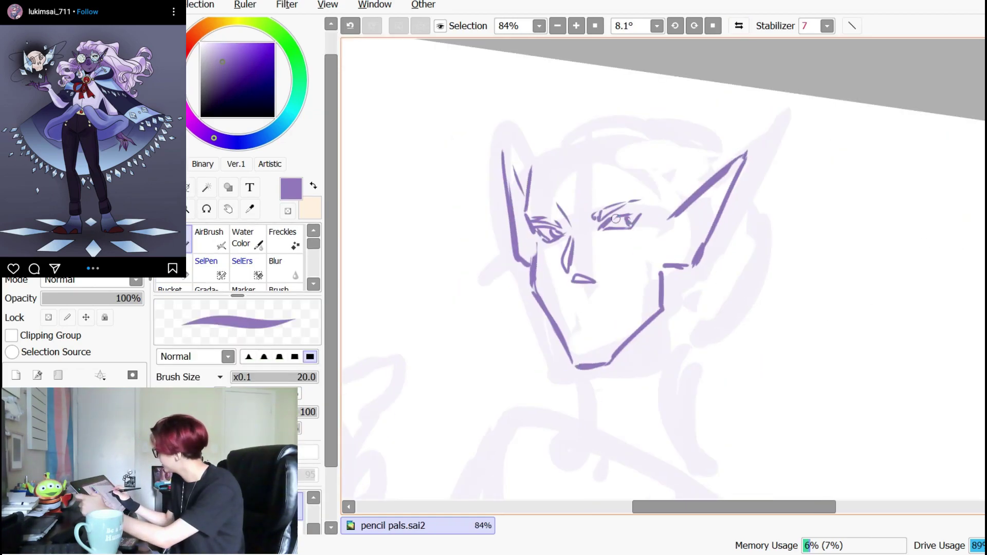
{"action": "left_click_drag", "start_coordinate": [609, 225], "coordinate": [640, 216]}
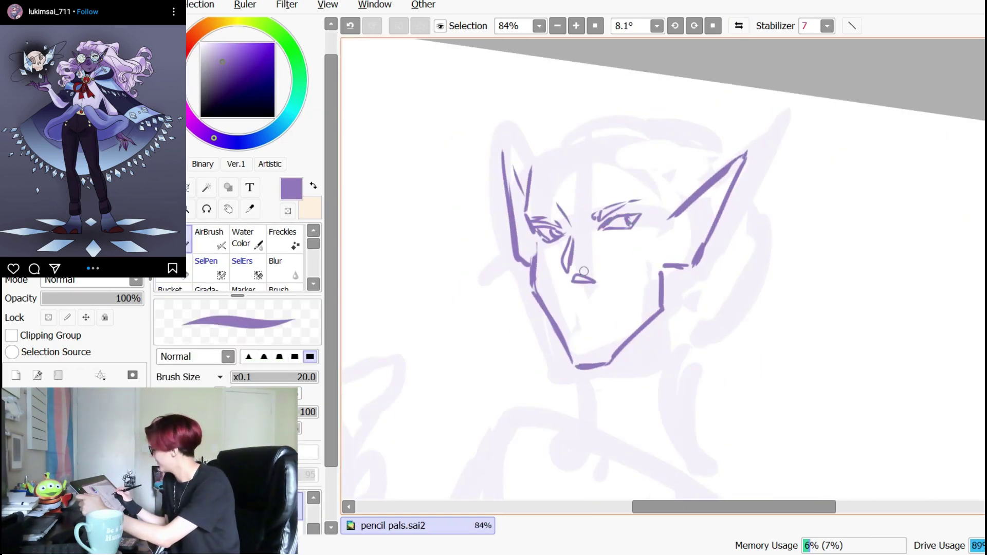
{"action": "mouse_move", "coordinate": [547, 203]}
{"action": "left_mouse_down"}
{"action": "mouse_move", "coordinate": [566, 208]}
{"action": "mouse_move", "coordinate": [540, 259]}
{"action": "mouse_move", "coordinate": [568, 208]}
{"action": "mouse_move", "coordinate": [642, 197]}
{"action": "left_mouse_up"}
{"action": "key", "text": "ctrl+z"}
{"action": "key", "text": "ctrl+z"}
{"action": "key", "text": "ctrl+z"}
{"action": "key", "text": "ctrl+z"}
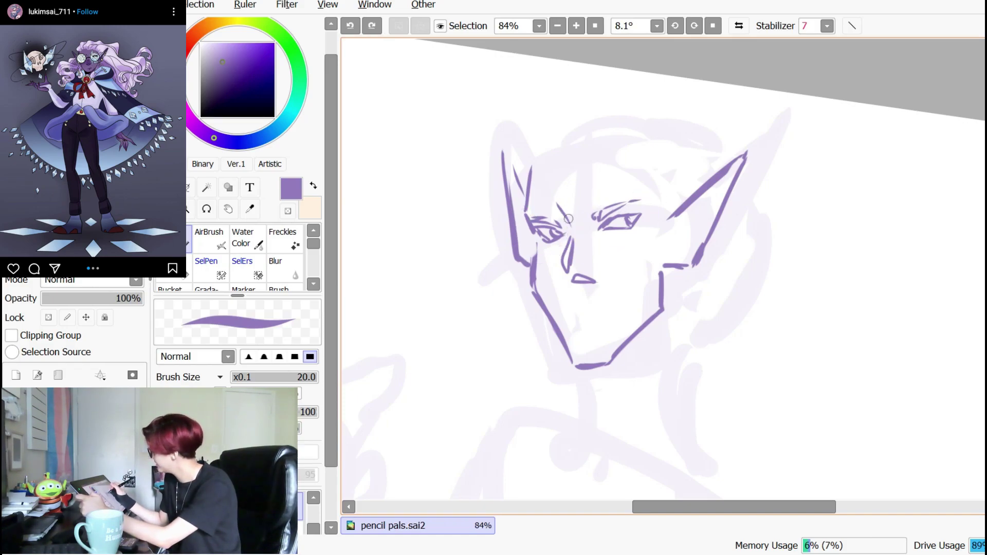
- Draw small round glasses below the eyebrows, with a bridge across the nose
{"action": "left_click_drag", "start_coordinate": [563, 237], "coordinate": [589, 235]}
{"action": "mouse_move", "coordinate": [528, 230]}
{"action": "left_mouse_down"}
{"action": "mouse_move", "coordinate": [556, 243]}
{"action": "mouse_move", "coordinate": [525, 236]}
{"action": "mouse_move", "coordinate": [554, 252]}
{"action": "mouse_move", "coordinate": [590, 235]}
{"action": "mouse_move", "coordinate": [612, 249]}
{"action": "mouse_move", "coordinate": [587, 238]}
{"action": "mouse_move", "coordinate": [627, 229]}
{"action": "left_mouse_up"}
{"action": "key", "text": "ctrl+z"}
{"action": "mouse_move", "coordinate": [627, 227]}
{"action": "left_mouse_down"}
{"action": "mouse_move", "coordinate": [617, 252]}
{"action": "mouse_move", "coordinate": [622, 227]}
{"action": "mouse_move", "coordinate": [602, 245]}
{"action": "mouse_move", "coordinate": [591, 224]}
{"action": "mouse_move", "coordinate": [620, 238]}
{"action": "left_mouse_up"}
{"action": "key", "text": "ctrl+z"}
{"action": "left_click_drag", "start_coordinate": [530, 240], "coordinate": [555, 246]}
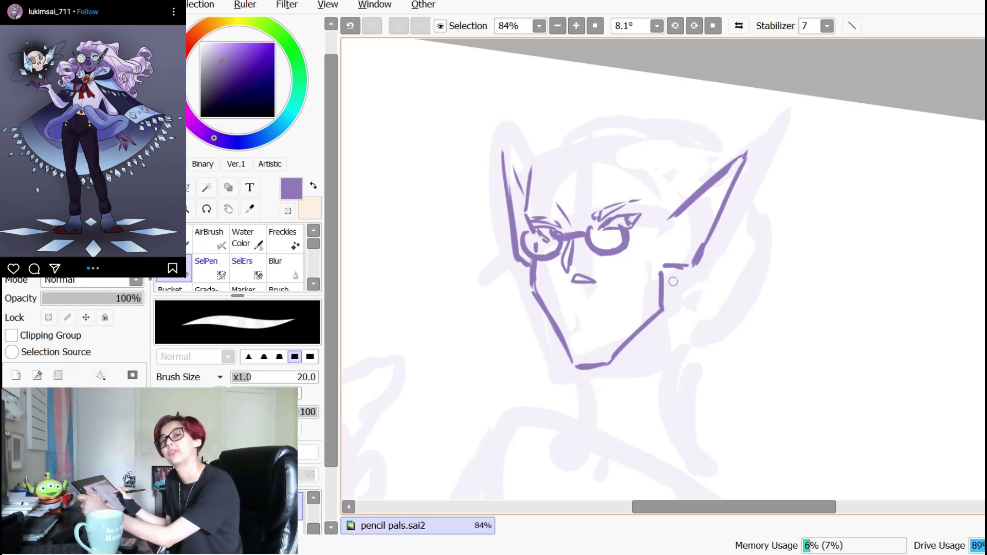
- Extend the near ear's upper edge toward the eyebrow, shade the inner ear, and erase the stray marks on the forehead
{"action": "left_click_drag", "start_coordinate": [642, 226], "coordinate": [680, 205]}
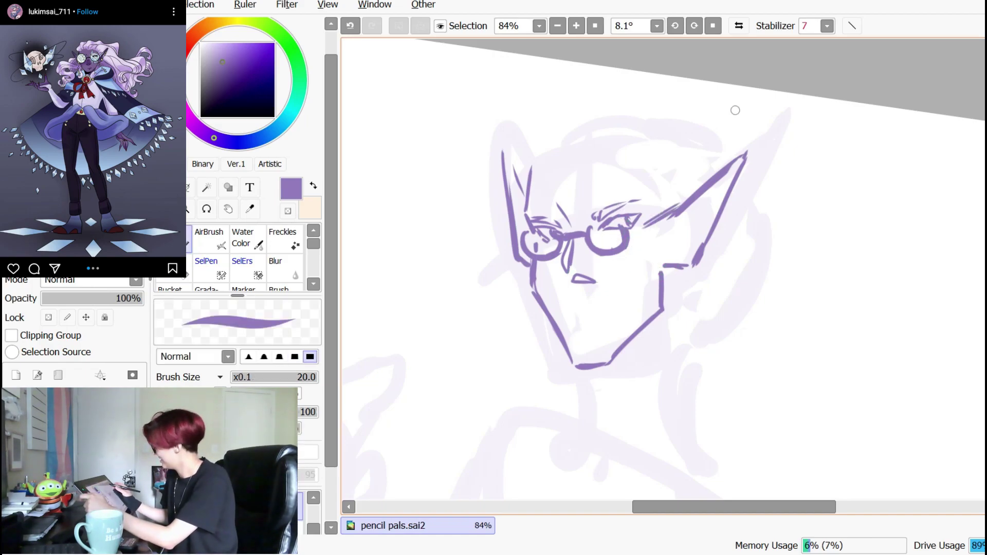
{"action": "key", "text": "ctrl+z"}
{"action": "left_click_drag", "start_coordinate": [630, 173], "coordinate": [598, 210]}
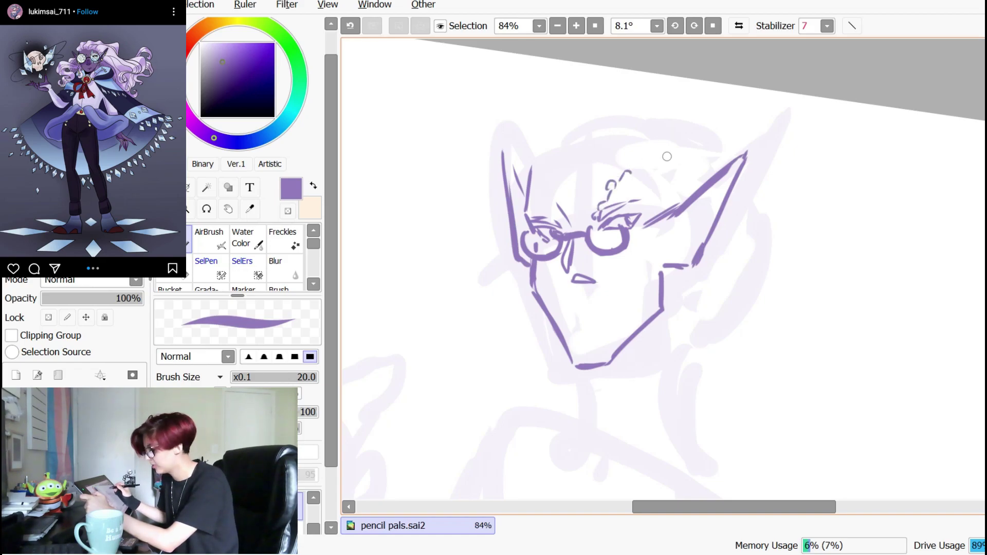
{"action": "left_click_drag", "start_coordinate": [708, 201], "coordinate": [669, 251]}
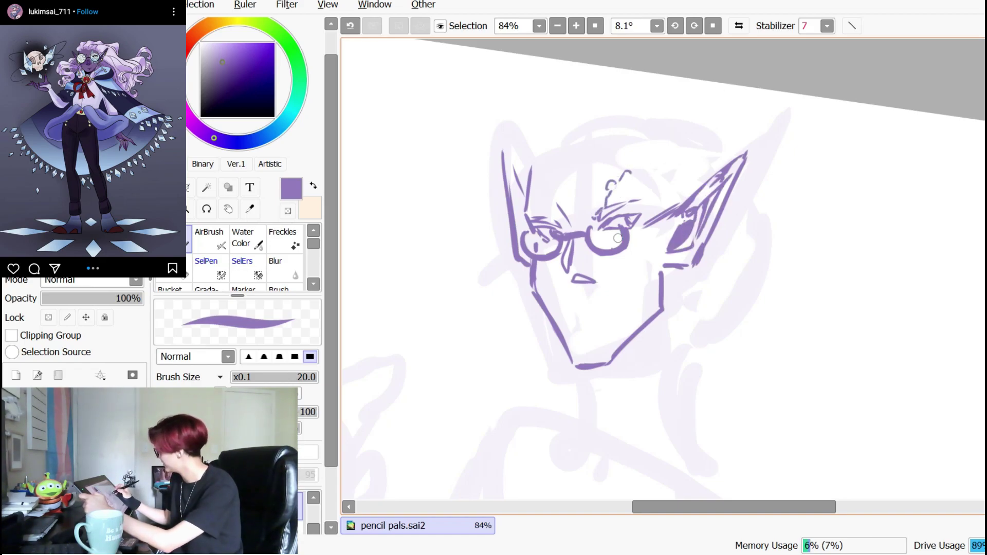
{"action": "key", "text": "ctrl+z"}
{"action": "key", "text": "e"}
{"action": "mouse_move", "coordinate": [636, 159]}
{"action": "left_mouse_down"}
{"action": "mouse_move", "coordinate": [588, 209]}
{"action": "mouse_move", "coordinate": [643, 168]}
{"action": "mouse_move", "coordinate": [607, 183]}
{"action": "left_mouse_up"}
{"action": "key", "text": "n"}
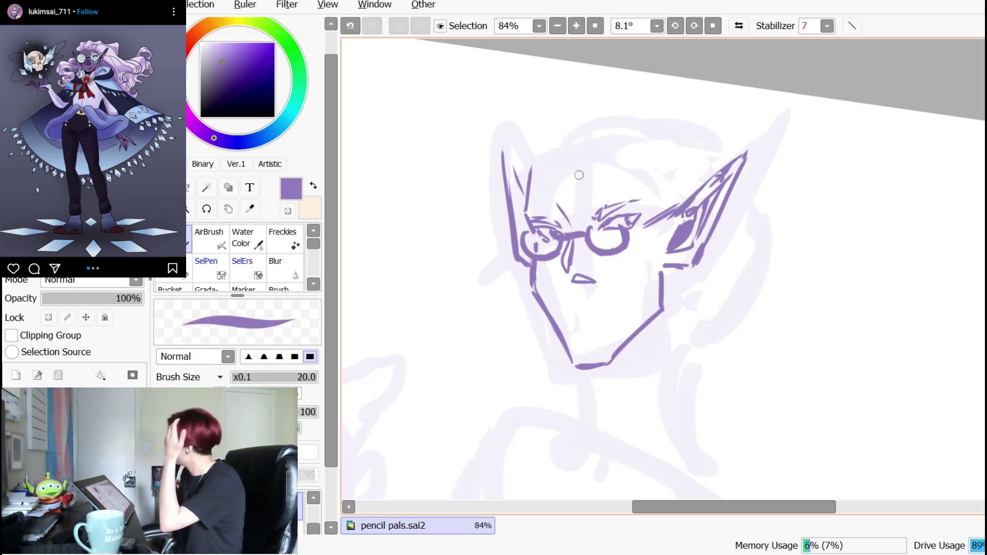
- Clean up the tip and inner lines of the near pointed ear with alternating eraser and pen strokes
{"action": "key", "text": "e"}
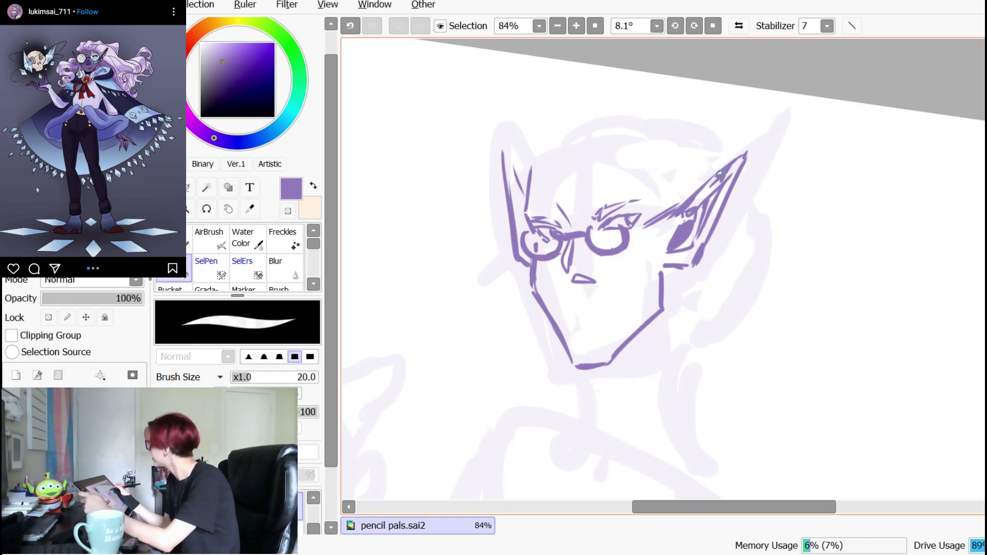
{"action": "key", "text": "n"}
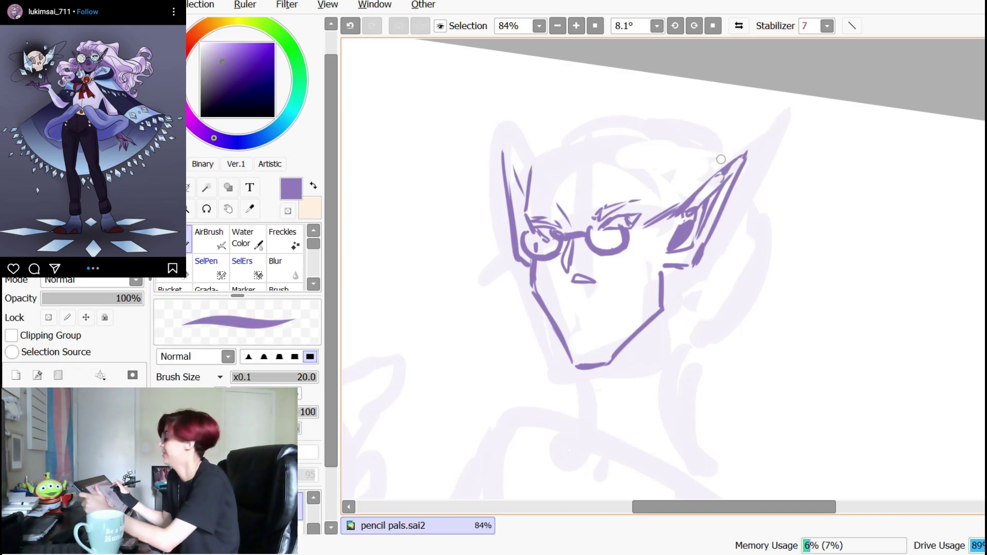
{"action": "key", "text": "e"}
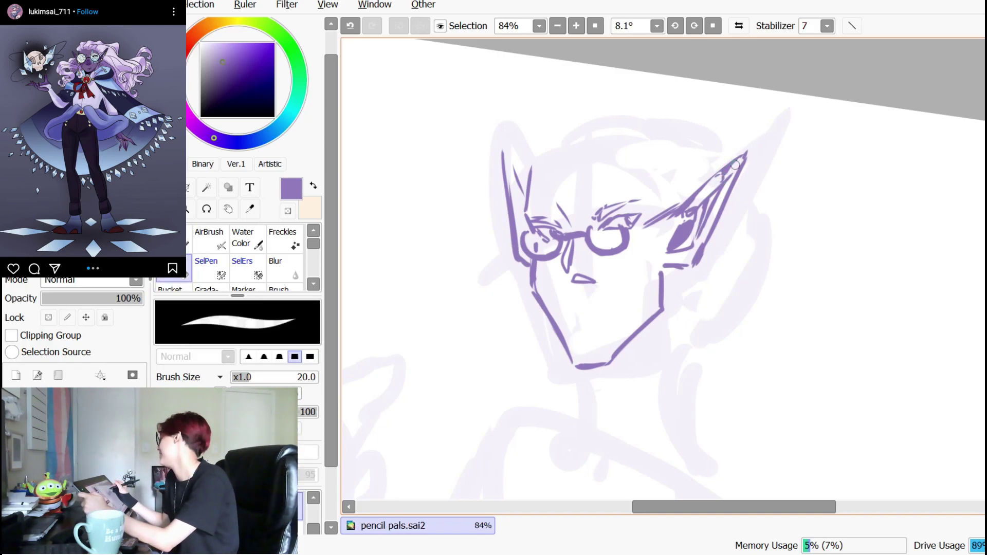
{"action": "key", "text": "n"}
{"action": "key", "text": "e"}
{"action": "key", "text": "n"}
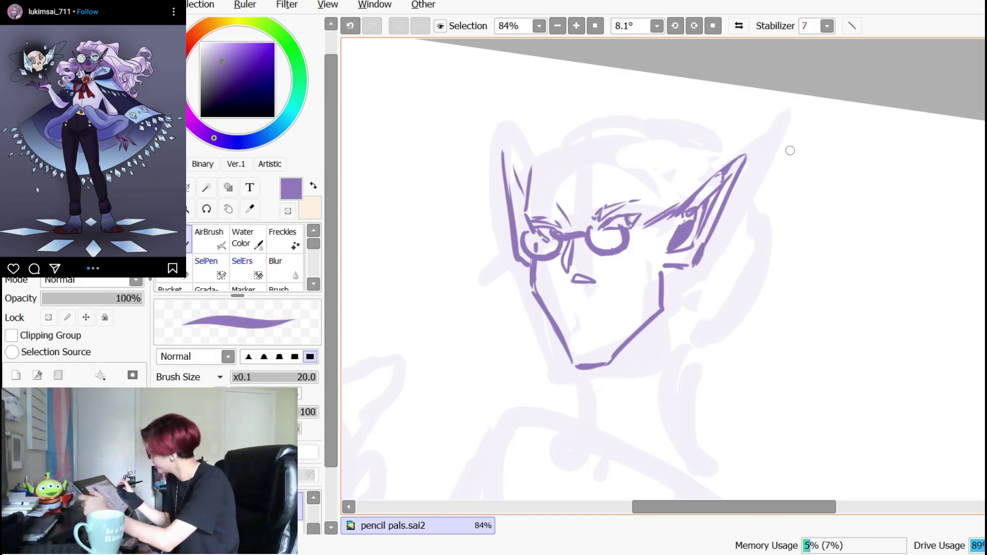
- Add small markings on the forehead and cheek, and draw a curved hair strand behind the near ear
{"action": "key", "text": "ctrl+z"}
{"action": "left_click_drag", "start_coordinate": [596, 215], "coordinate": [585, 226]}
{"action": "key", "text": "ctrl+z"}
{"action": "key", "text": "e"}
{"action": "key", "text": "n"}
{"action": "left_click_drag", "start_coordinate": [739, 196], "coordinate": [733, 258]}
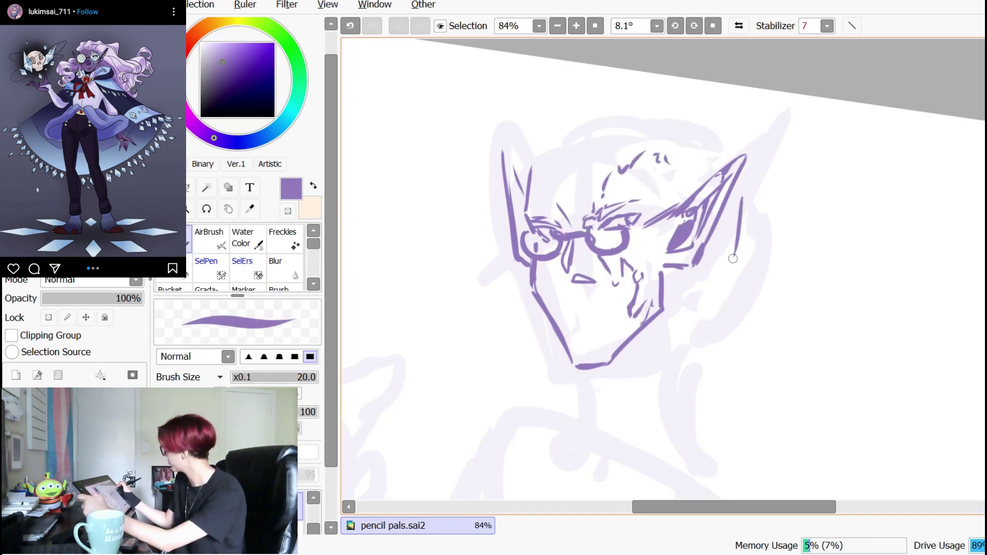
{"action": "key", "text": "ctrl+z"}
{"action": "left_click_drag", "start_coordinate": [733, 194], "coordinate": [700, 274]}
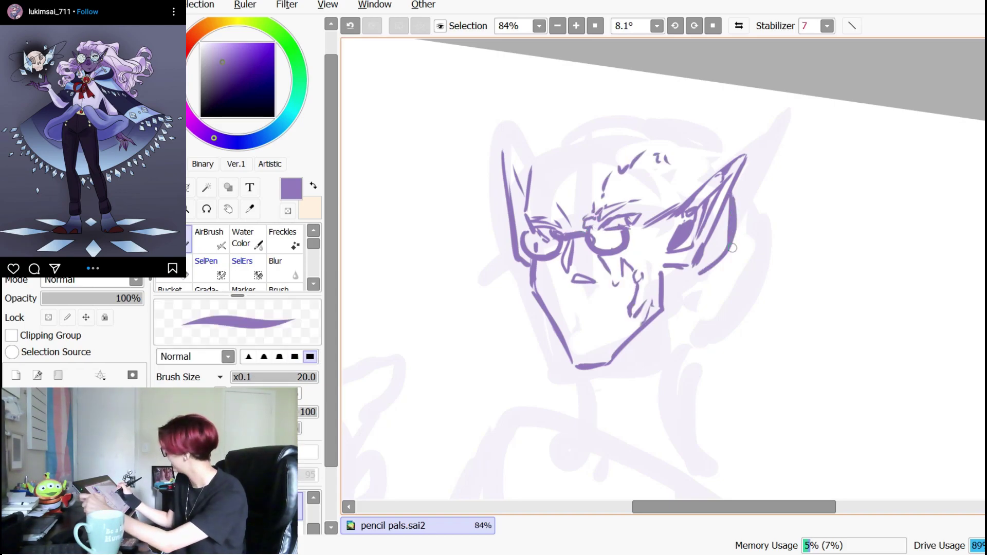
- Draw the short mouth line and the forehead hairline with a small curl at its crest
{"action": "key", "text": "e"}
{"action": "left_click_drag", "start_coordinate": [660, 156], "coordinate": [668, 161]}
{"action": "key", "text": "n"}
{"action": "key", "text": "Home"}
{"action": "left_click_drag", "start_coordinate": [561, 153], "coordinate": [586, 172]}
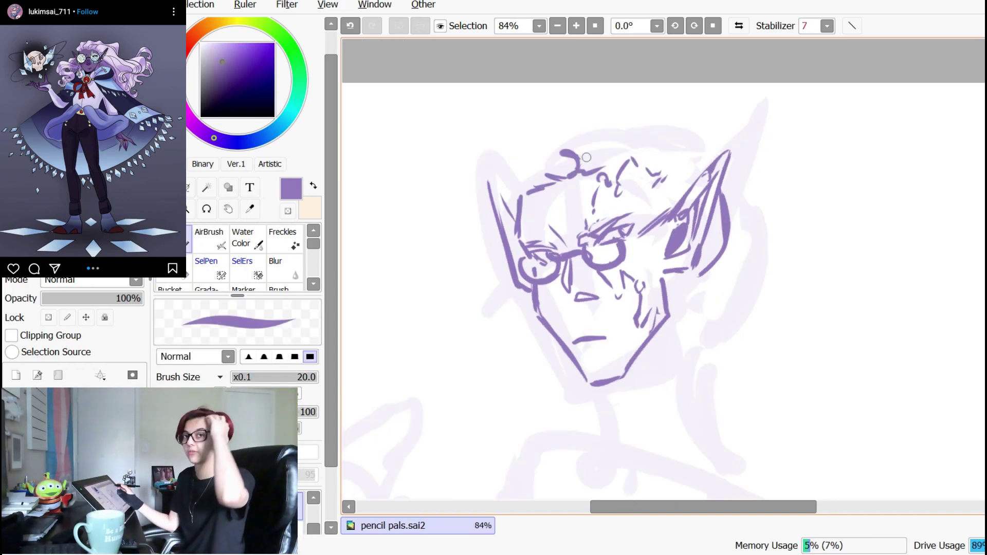
{"action": "key", "text": "ctrl+z"}
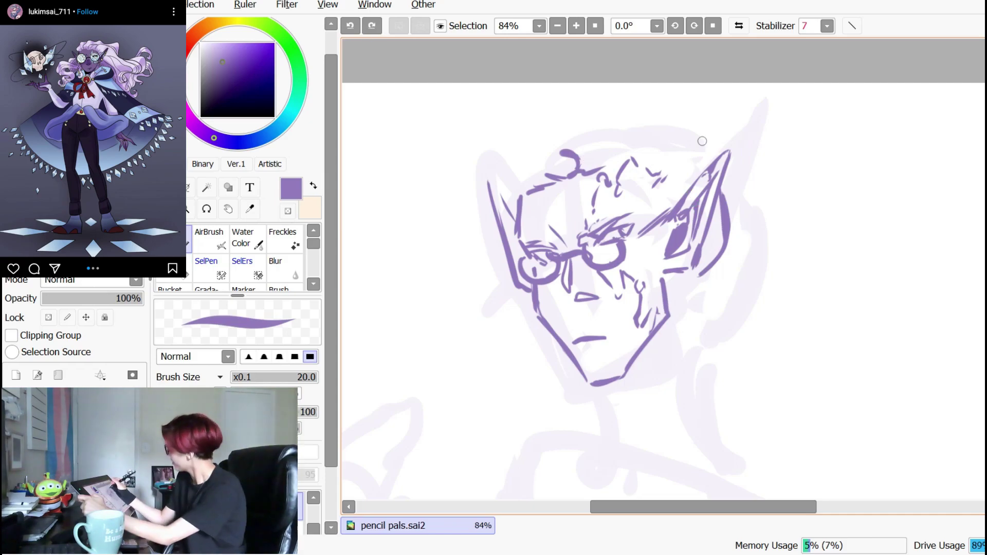
- Draw the swept strands on top of the head, erasing and redrawing the long front curve
{"action": "left_click_drag", "start_coordinate": [663, 166], "coordinate": [686, 160]}
{"action": "left_click_drag", "start_coordinate": [556, 118], "coordinate": [610, 133]}
{"action": "key", "text": "ctrl+z"}
{"action": "left_click_drag", "start_coordinate": [625, 136], "coordinate": [620, 176]}
{"action": "key", "text": "e"}
{"action": "left_click_drag", "start_coordinate": [557, 122], "coordinate": [611, 131]}
{"action": "key", "text": "n"}
{"action": "left_click_drag", "start_coordinate": [548, 124], "coordinate": [628, 139]}
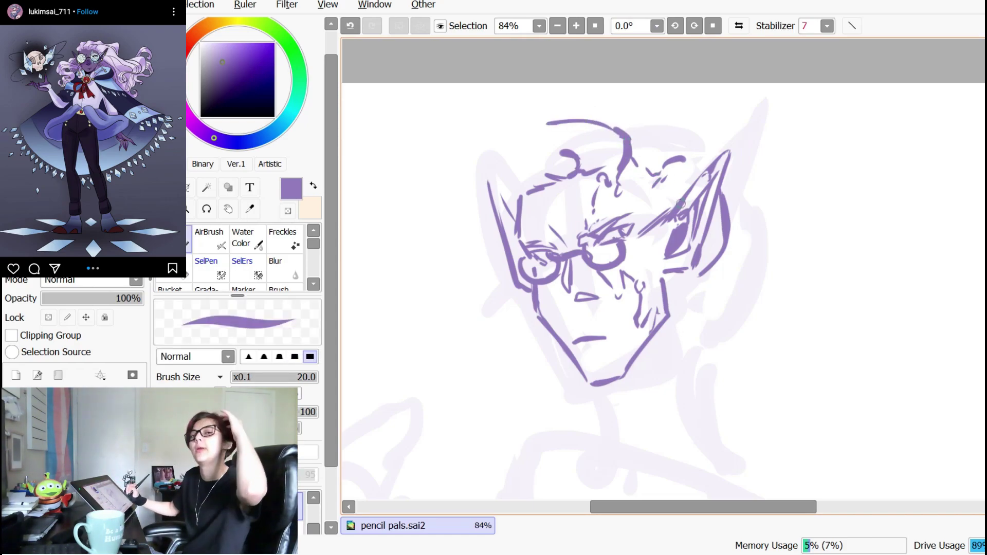
- Try a long strand down beside the neck, undo it, and rework the hair at the crown above the near ear
{"action": "left_click_drag", "start_coordinate": [649, 242], "coordinate": [703, 378]}
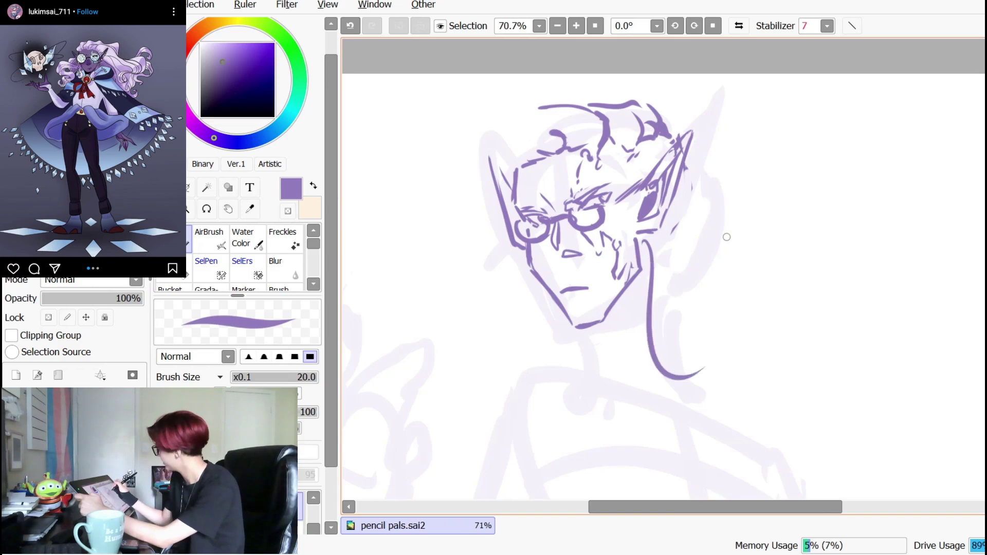
{"action": "key", "text": "ctrl+z"}
{"action": "key", "text": "e"}
{"action": "mouse_move", "coordinate": [615, 140]}
{"action": "left_mouse_down"}
{"action": "mouse_move", "coordinate": [608, 157]}
{"action": "mouse_move", "coordinate": [630, 180]}
{"action": "left_mouse_up"}
{"action": "key", "text": "n"}
{"action": "mouse_move", "coordinate": [612, 142]}
{"action": "left_mouse_down"}
{"action": "mouse_move", "coordinate": [655, 134]}
{"action": "mouse_move", "coordinate": [623, 126]}
{"action": "left_mouse_up"}
{"action": "key", "text": "e"}
{"action": "key", "text": "n"}
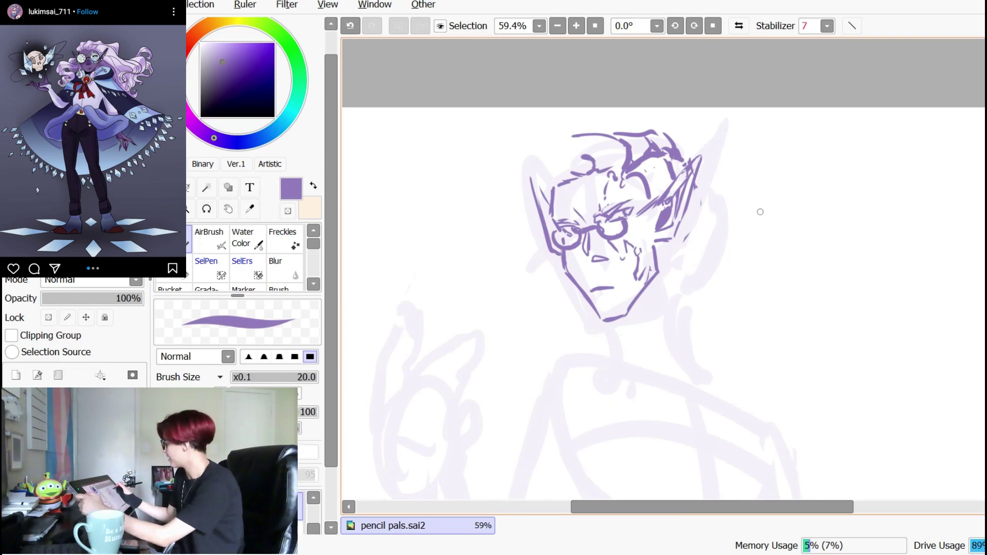
- Erase the far ear and draw long hair locks falling over it from the crown to the jaw
{"action": "mouse_move", "coordinate": [540, 213]}
{"action": "left_mouse_down"}
{"action": "mouse_move", "coordinate": [544, 234]}
{"action": "mouse_move", "coordinate": [533, 211]}
{"action": "left_mouse_up"}
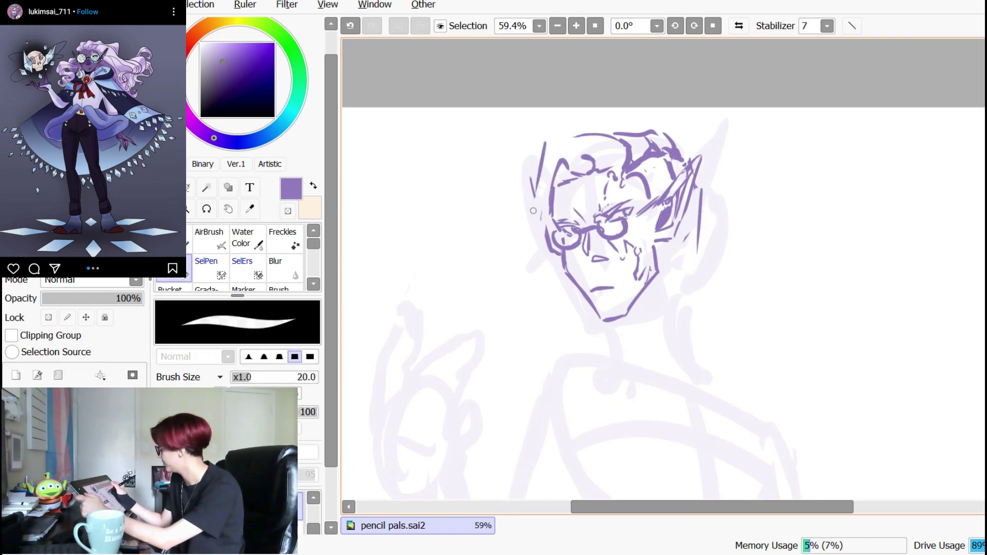
{"action": "key", "text": "n"}
{"action": "mouse_move", "coordinate": [565, 151]}
{"action": "left_mouse_down"}
{"action": "mouse_move", "coordinate": [587, 153]}
{"action": "mouse_move", "coordinate": [550, 247]}
{"action": "left_mouse_up"}
{"action": "key", "text": "ctrl+z"}
{"action": "mouse_move", "coordinate": [543, 144]}
{"action": "left_mouse_down"}
{"action": "mouse_move", "coordinate": [517, 246]}
{"action": "mouse_move", "coordinate": [554, 285]}
{"action": "left_mouse_up"}
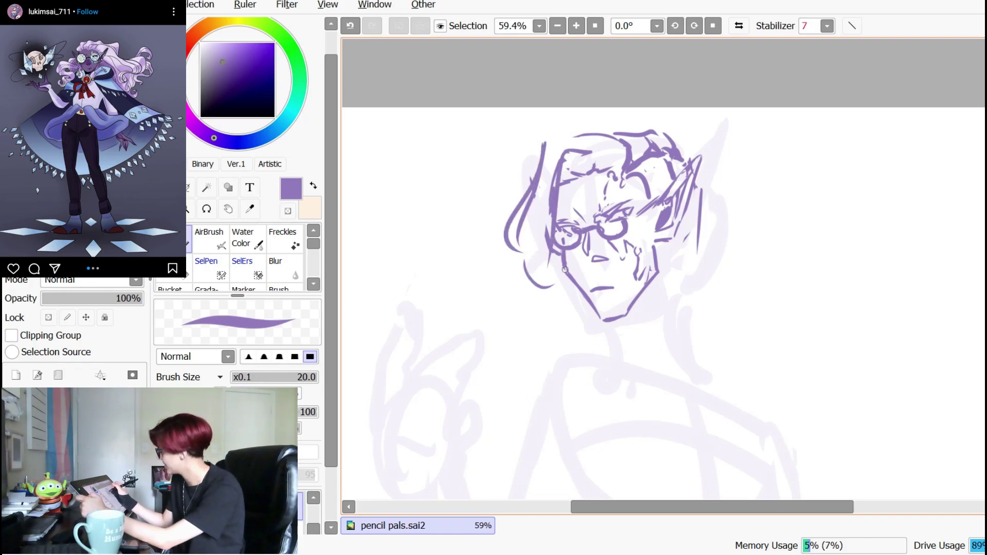
{"action": "left_click_drag", "start_coordinate": [548, 238], "coordinate": [550, 275]}
{"action": "left_click_drag", "start_coordinate": [543, 143], "coordinate": [612, 136]}
- Refine the hair locks on both sides of the face, checking the drawing in a mirrored view
{"action": "key", "text": "e"}
{"action": "left_click_drag", "start_coordinate": [810, 192], "coordinate": [816, 267]}
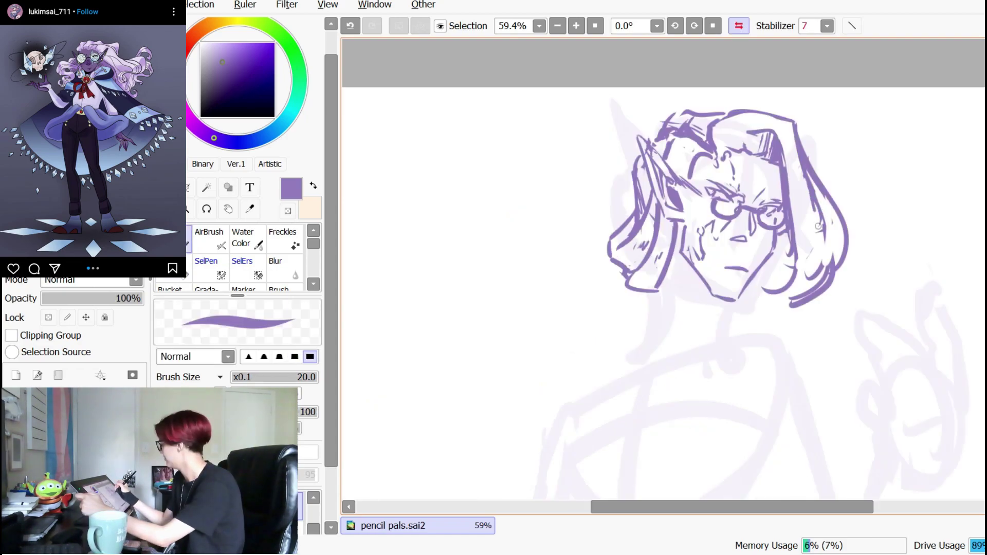
{"action": "left_click_drag", "start_coordinate": [826, 208], "coordinate": [824, 267]}
{"action": "left_click_drag", "start_coordinate": [825, 234], "coordinate": [823, 260]}
{"action": "key", "text": "h"}
{"action": "left_click_drag", "start_coordinate": [593, 277], "coordinate": [641, 302]}
{"action": "left_click_drag", "start_coordinate": [623, 257], "coordinate": [646, 263]}
{"action": "key", "text": "ctrl+z"}
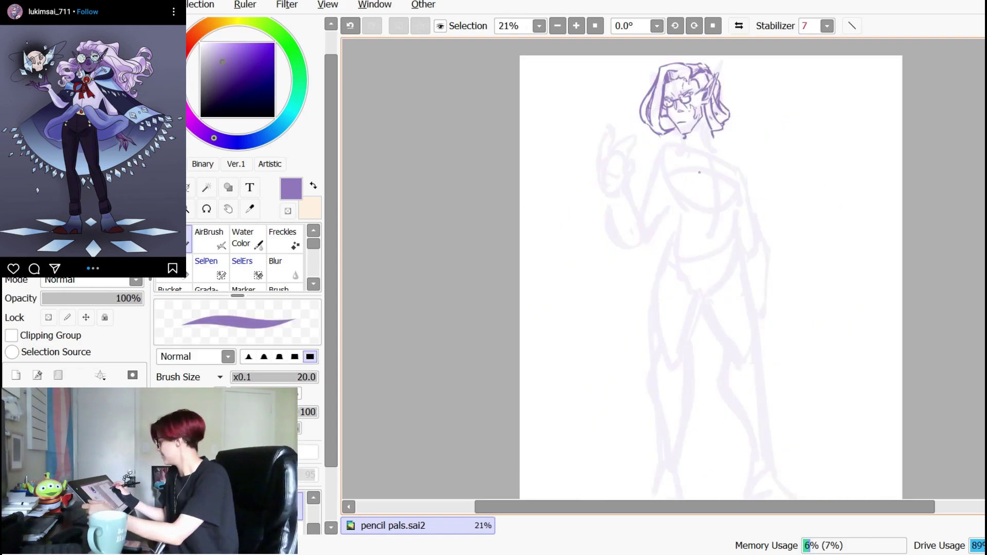
- Draw the wide cape collar beneath the chin, opening toward both shoulders
{"action": "scroll", "coordinate": [697, 169], "scroll_direction": "up", "scroll_amount": 6}
{"action": "scroll", "coordinate": [639, 232], "scroll_direction": "down", "scroll_amount": 1}
{"action": "left_click_drag", "start_coordinate": [717, 276], "coordinate": [600, 352]}
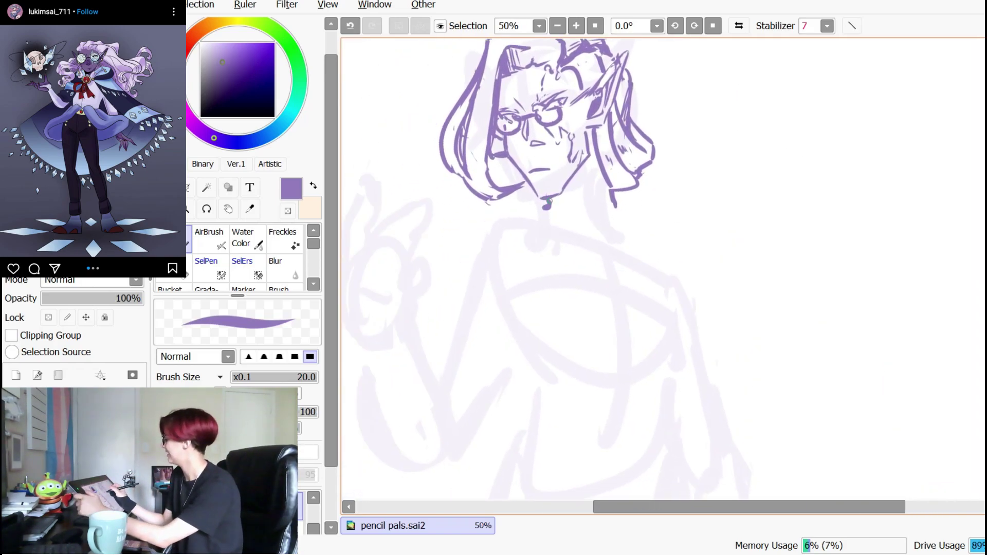
{"action": "key", "text": "ctrl+z"}
{"action": "left_click_drag", "start_coordinate": [546, 203], "coordinate": [504, 198]}
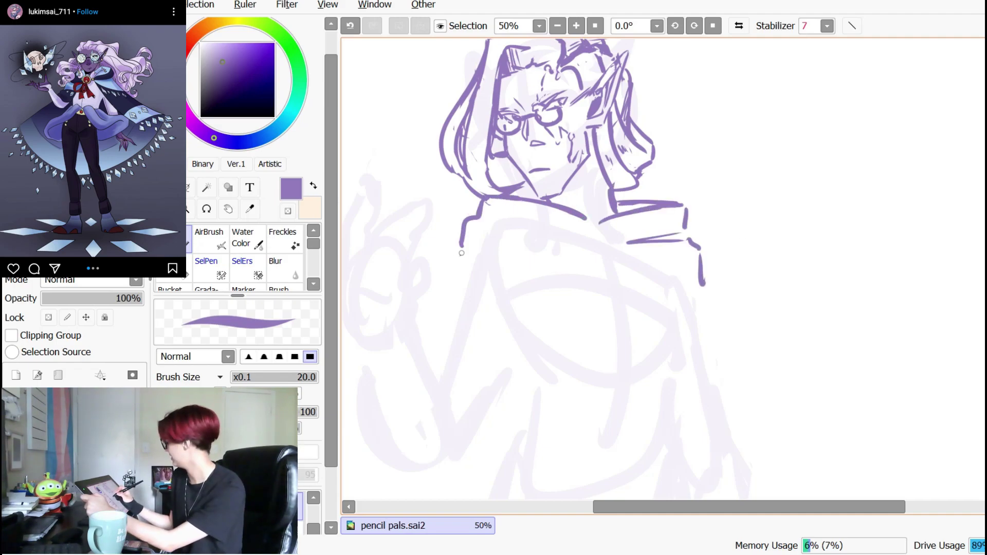
- Draw the cape's outer edge and fold lines over the far shoulder, undoing and erasing strokes that miss
{"action": "left_click_drag", "start_coordinate": [461, 253], "coordinate": [472, 281]}
{"action": "key", "text": "ctrl+z"}
{"action": "left_click_drag", "start_coordinate": [462, 236], "coordinate": [462, 282]}
{"action": "mouse_move", "coordinate": [587, 225]}
{"action": "left_mouse_down"}
{"action": "mouse_move", "coordinate": [583, 238]}
{"action": "mouse_move", "coordinate": [484, 221]}
{"action": "mouse_move", "coordinate": [535, 232]}
{"action": "mouse_move", "coordinate": [457, 270]}
{"action": "left_mouse_up"}
{"action": "key", "text": "ctrl+z"}
{"action": "key", "text": "e"}
{"action": "left_click_drag", "start_coordinate": [463, 224], "coordinate": [455, 269]}
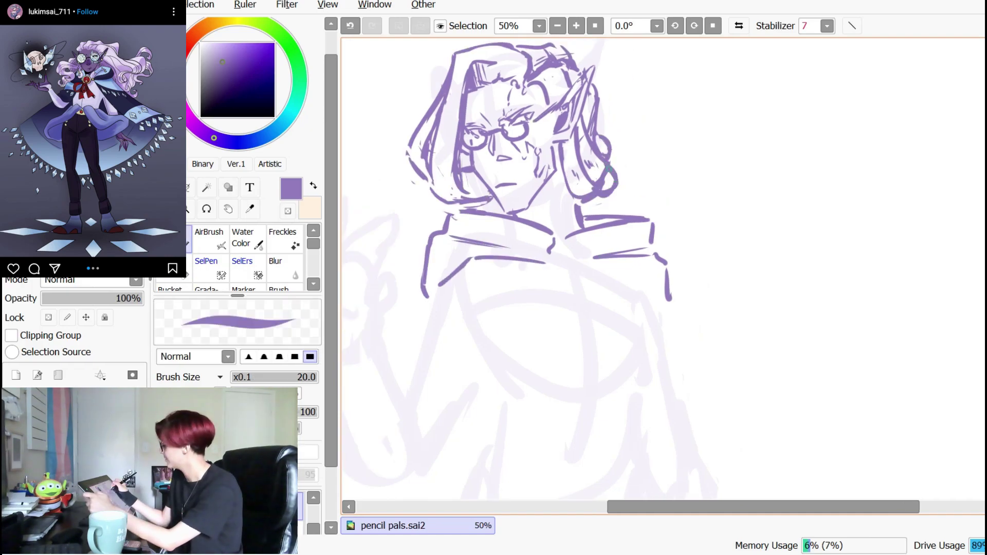
- Draw a ponytail flowing behind the near shoulder and a double-ringed round brooch joining the collar
{"action": "key", "text": "e"}
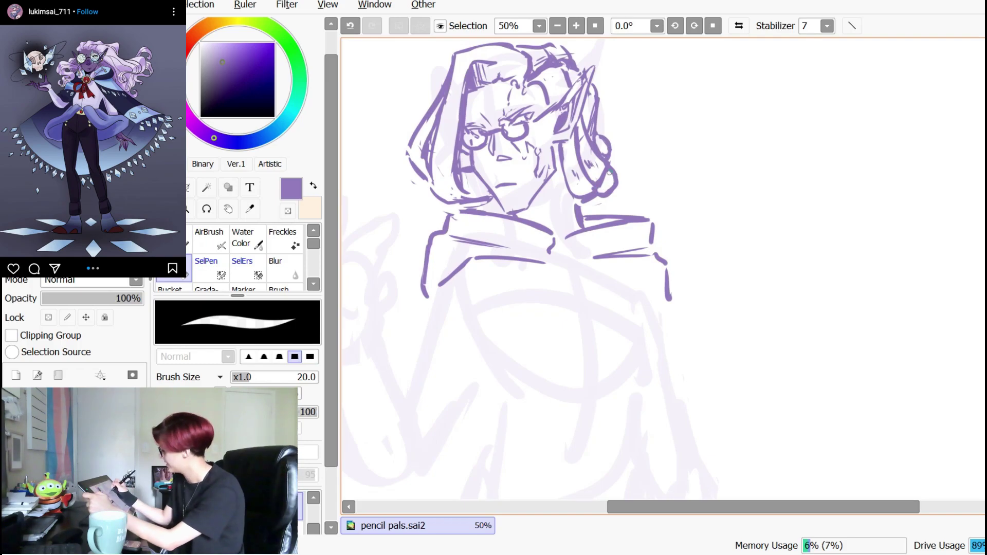
{"action": "key", "text": "n"}
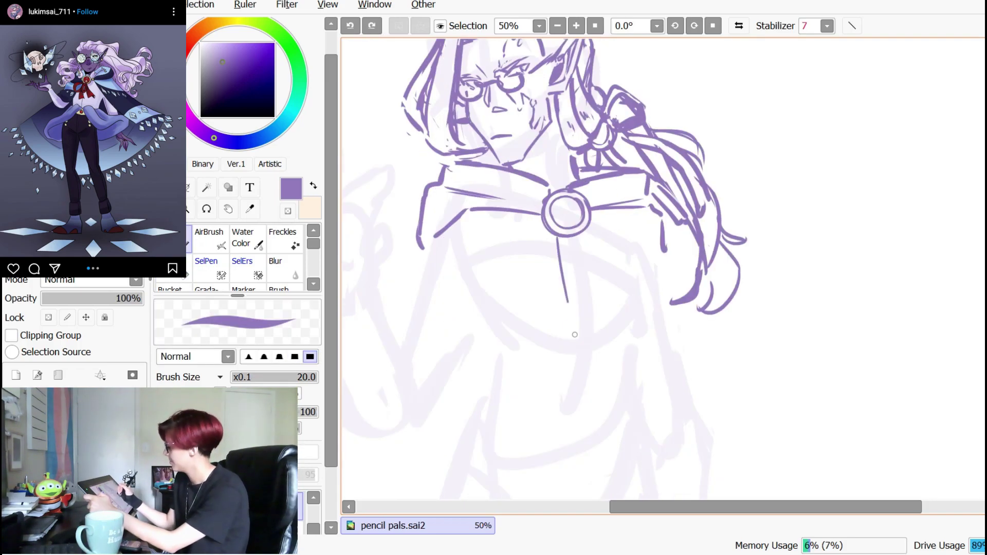
- Draw the ribbon tails with zigzag ends hanging from the brooch, and the cape edges spreading open beside them
{"action": "left_click_drag", "start_coordinate": [573, 239], "coordinate": [597, 310]}
{"action": "key", "text": "e"}
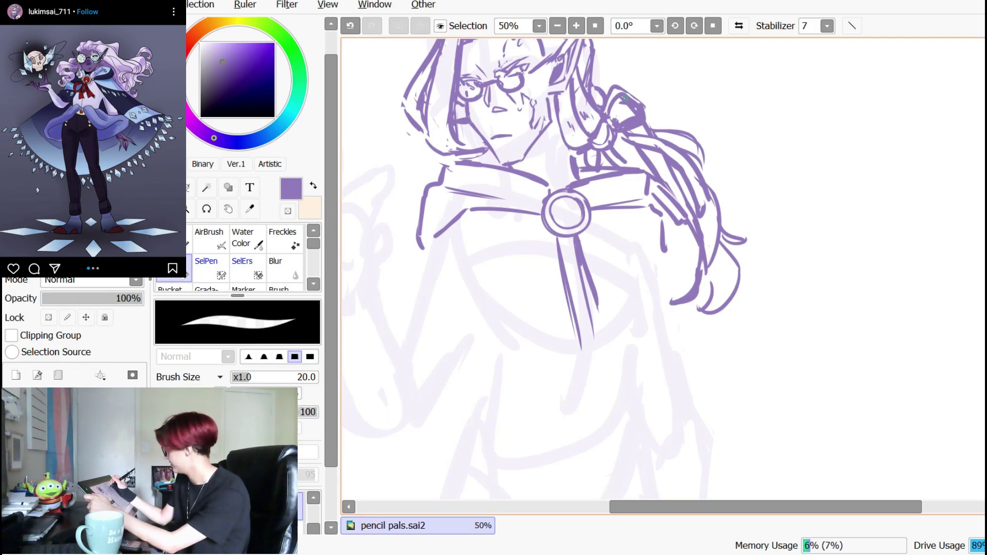
{"action": "key", "text": "n"}
{"action": "left_click_drag", "start_coordinate": [588, 231], "coordinate": [621, 323]}
{"action": "key", "text": "ctrl+z"}
{"action": "left_click_drag", "start_coordinate": [582, 249], "coordinate": [609, 324]}
{"action": "key", "text": "e"}
{"action": "left_click_drag", "start_coordinate": [591, 231], "coordinate": [619, 312]}
{"action": "left_click_drag", "start_coordinate": [593, 274], "coordinate": [603, 315]}
{"action": "key", "text": "n"}
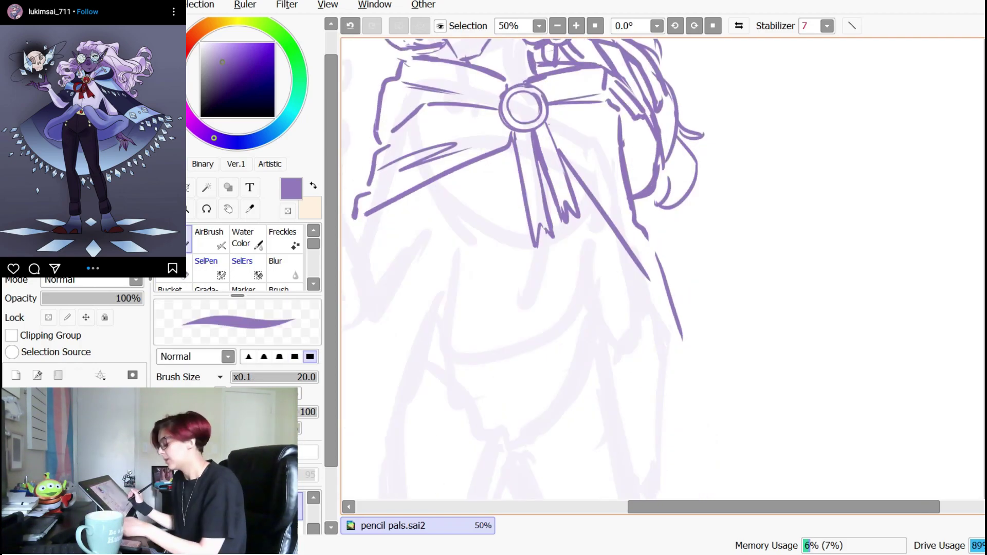
- Draw the torso's side contour beneath the cape, ending in a short fold at the waist
{"action": "left_click_drag", "start_coordinate": [606, 267], "coordinate": [599, 279]}
{"action": "left_click_drag", "start_coordinate": [430, 198], "coordinate": [454, 245]}
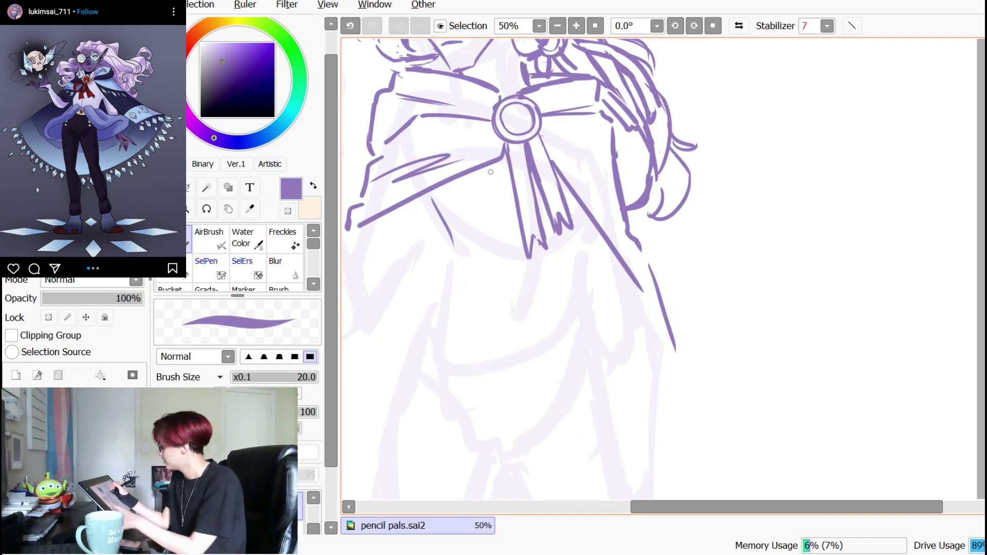
{"action": "key", "text": "ctrl+z"}
{"action": "left_click_drag", "start_coordinate": [431, 198], "coordinate": [454, 243]}
{"action": "mouse_move", "coordinate": [448, 248]}
{"action": "left_mouse_down"}
{"action": "mouse_move", "coordinate": [455, 260]}
{"action": "mouse_move", "coordinate": [466, 254]}
{"action": "left_mouse_up"}
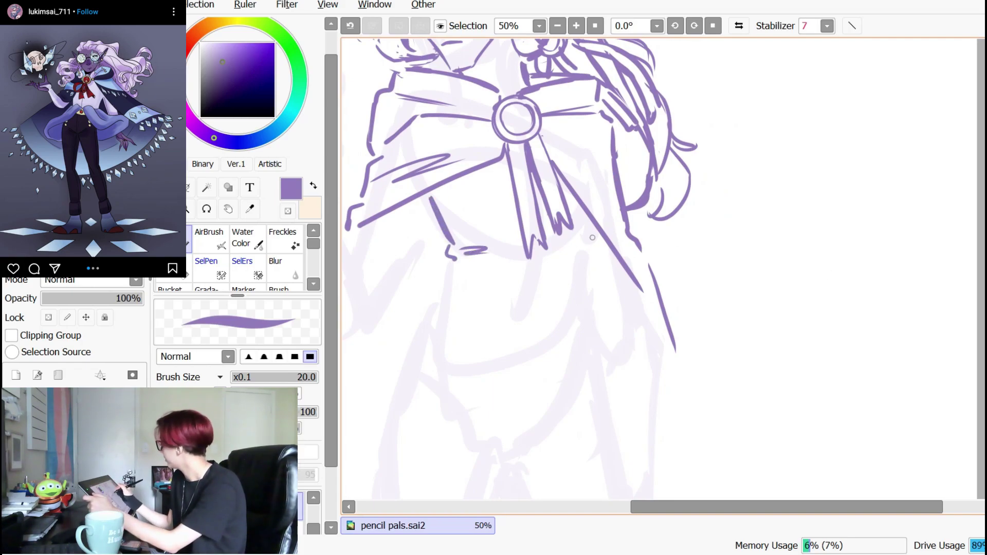
- Draw the bunched shirt contours on both sides of the waist, tidying them with the eraser
{"action": "left_click_drag", "start_coordinate": [593, 260], "coordinate": [589, 270]}
{"action": "key", "text": "e"}
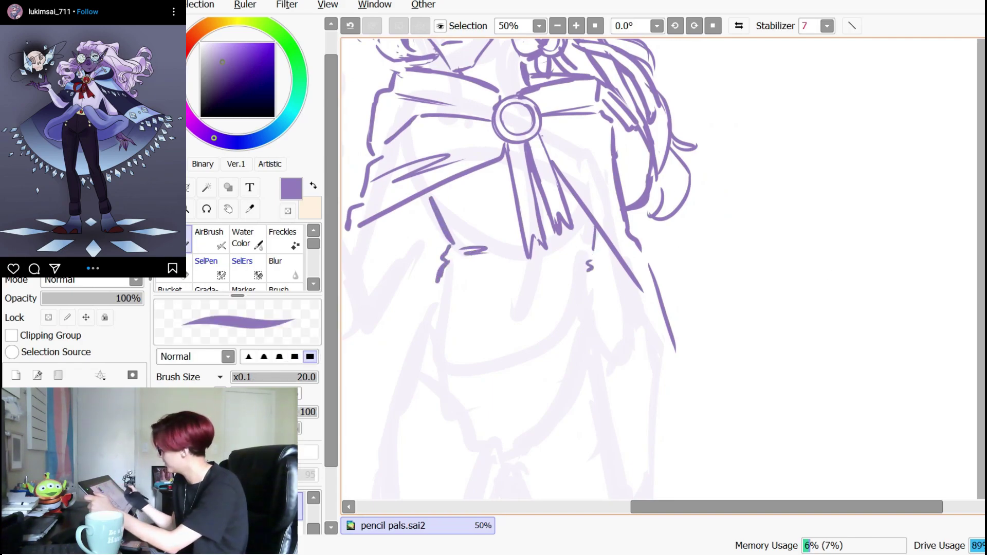
{"action": "key", "text": "e"}
{"action": "left_click_drag", "start_coordinate": [591, 259], "coordinate": [592, 276]}
{"action": "key", "text": "n"}
{"action": "key", "text": "e"}
{"action": "key", "text": "n"}
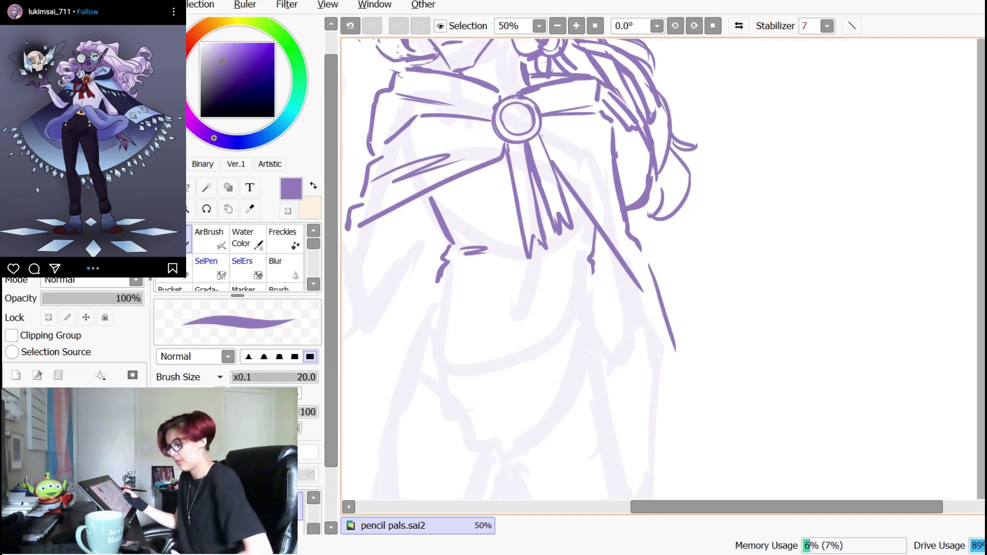
{"action": "mouse_move", "coordinate": [443, 262]}
{"action": "left_mouse_down"}
{"action": "mouse_move", "coordinate": [435, 283]}
{"action": "mouse_move", "coordinate": [449, 288]}
{"action": "mouse_move", "coordinate": [445, 273]}
{"action": "mouse_move", "coordinate": [436, 282]}
{"action": "left_mouse_up"}
{"action": "key", "text": "e"}
{"action": "key", "text": "n"}
{"action": "left_click_drag", "start_coordinate": [593, 269], "coordinate": [591, 280]}
{"action": "left_click_drag", "start_coordinate": [646, 176], "coordinate": [626, 208]}
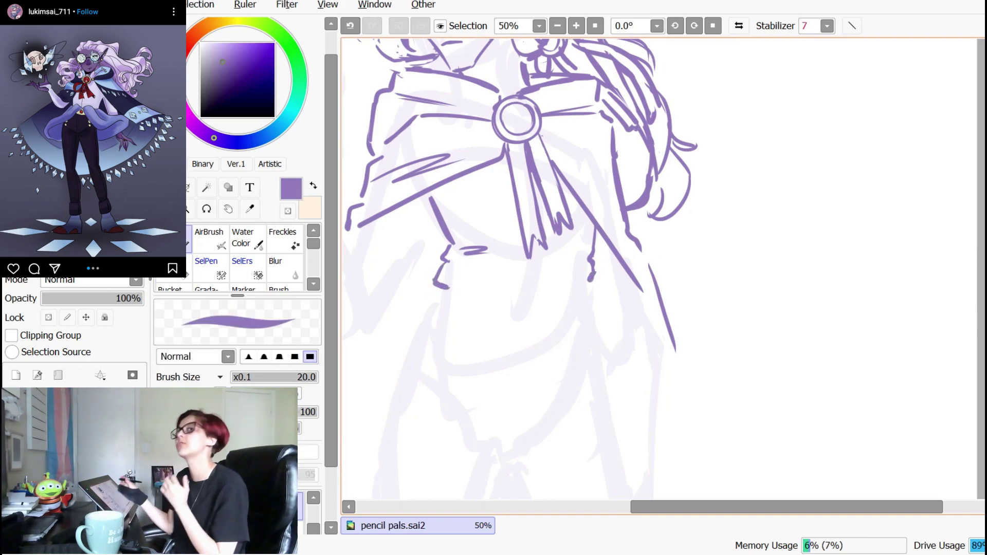
- Draw the waistband across the hips and outline the trousers with a centre seam and crotch folds
{"action": "left_click_drag", "start_coordinate": [453, 288], "coordinate": [606, 291]}
{"action": "key", "text": "ctrl+z"}
{"action": "left_click_drag", "start_coordinate": [457, 288], "coordinate": [499, 285]}
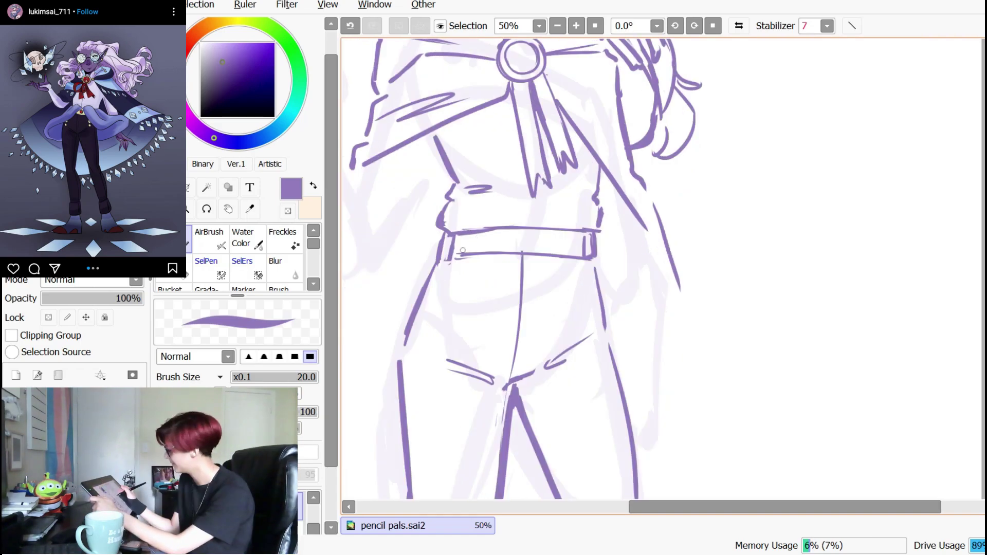
- Draw angled pockets on both hips of the trousers, redoing strokes that miss
{"action": "left_click_drag", "start_coordinate": [456, 260], "coordinate": [458, 279]}
{"action": "key", "text": "ctrl+z"}
{"action": "key", "text": "ctrl+z"}
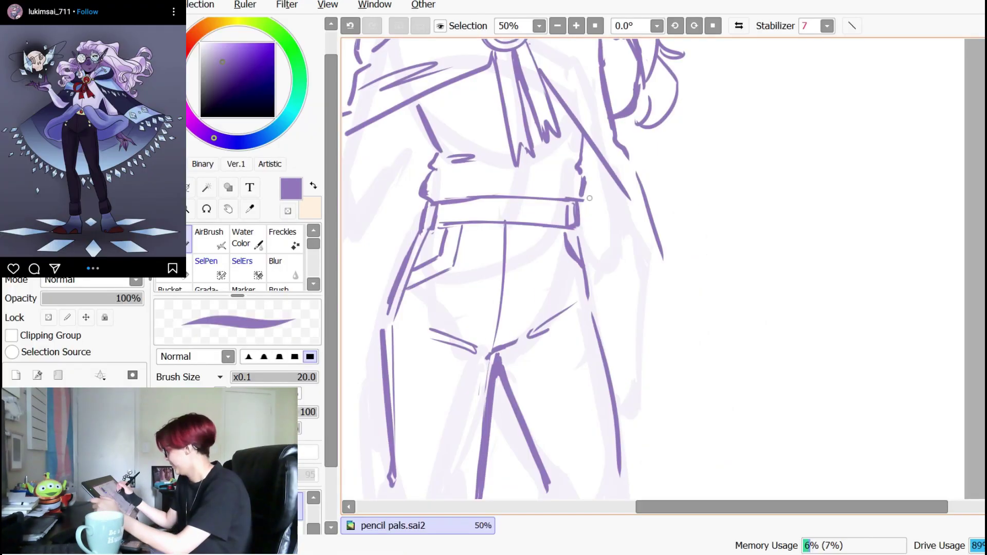
{"action": "left_click_drag", "start_coordinate": [554, 233], "coordinate": [568, 264]}
{"action": "key", "text": "e"}
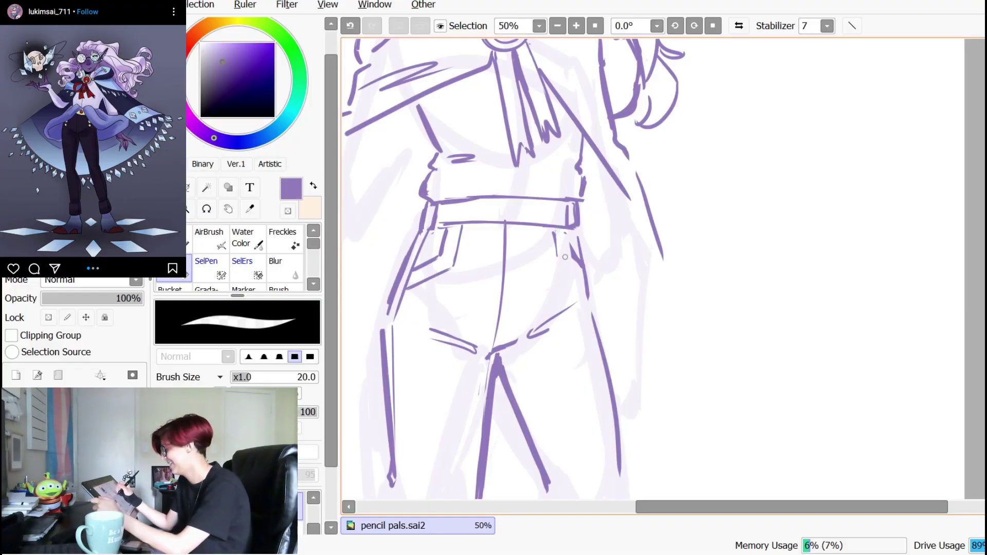
{"action": "key", "text": "n"}
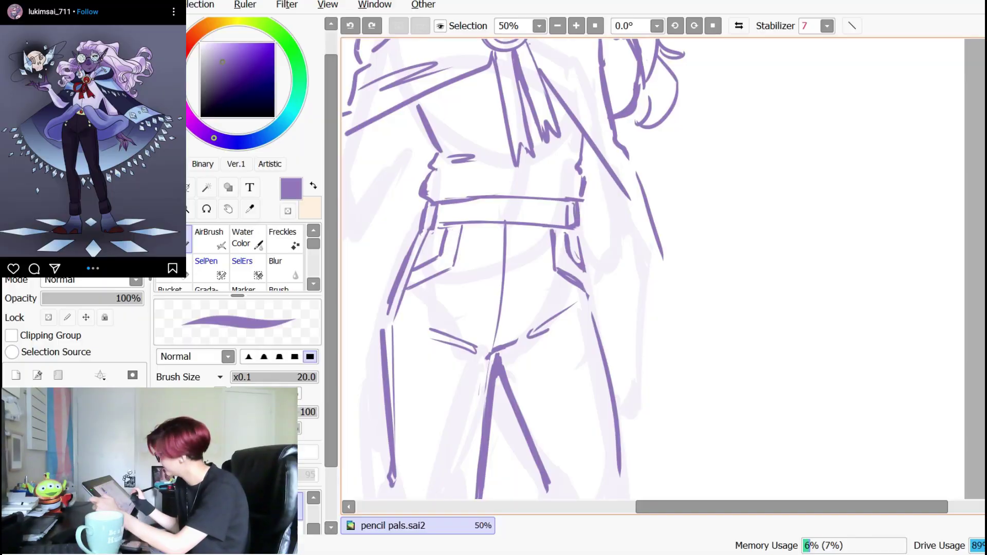
- Undo the pocket strokes and the centre seam on the front of the trousers
{"action": "key", "text": "ctrl+z"}
{"action": "key", "text": "ctrl+z"}
{"action": "key", "text": "ctrl+z"}
{"action": "key", "text": "ctrl+z"}
{"action": "key", "text": "ctrl+z"}
{"action": "key", "text": "ctrl+z"}
{"action": "key", "text": "ctrl+z"}
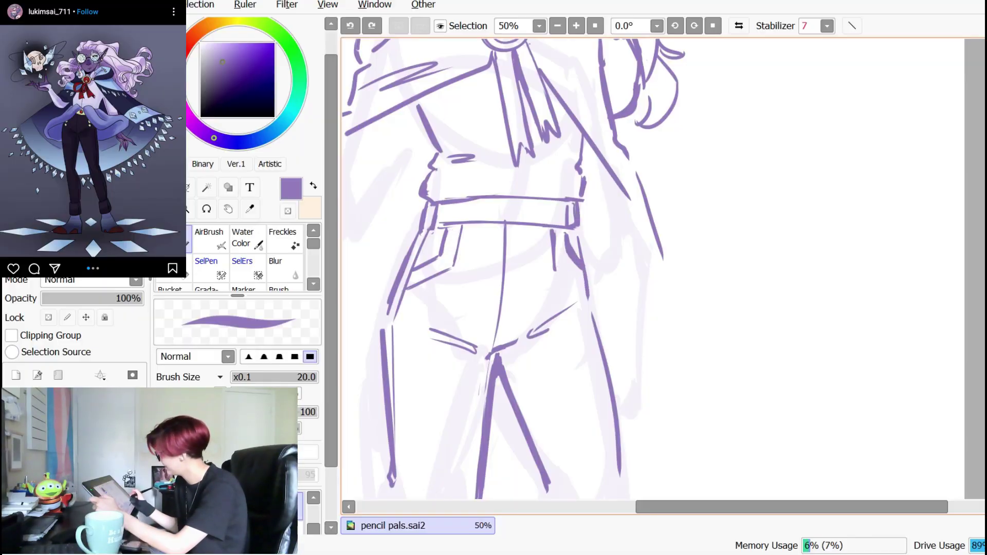
- Draw a buttoned front flap on the trousers with side seams, two columns of three round buttons and thigh creases
{"action": "left_click_drag", "start_coordinate": [559, 231], "coordinate": [557, 310]}
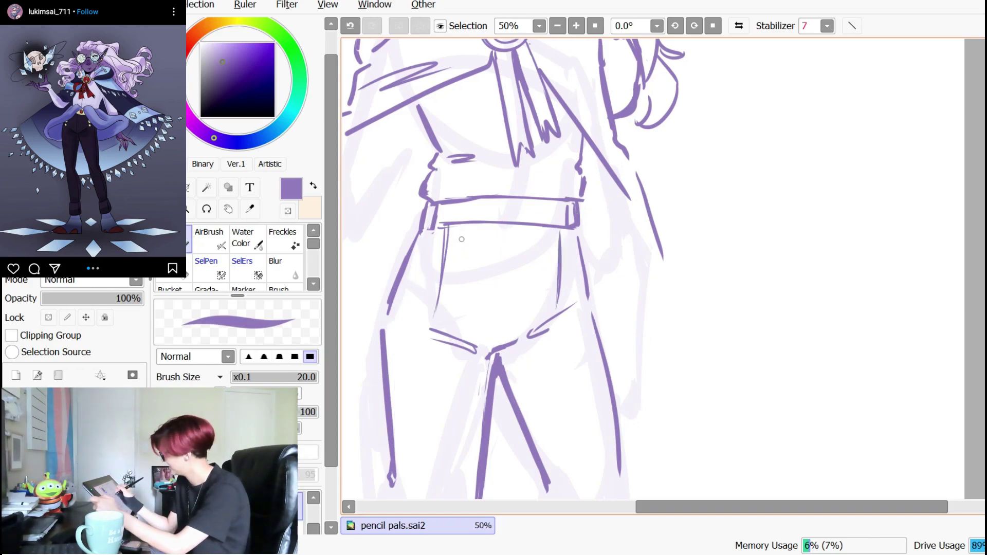
{"action": "left_click_drag", "start_coordinate": [462, 239], "coordinate": [457, 283]}
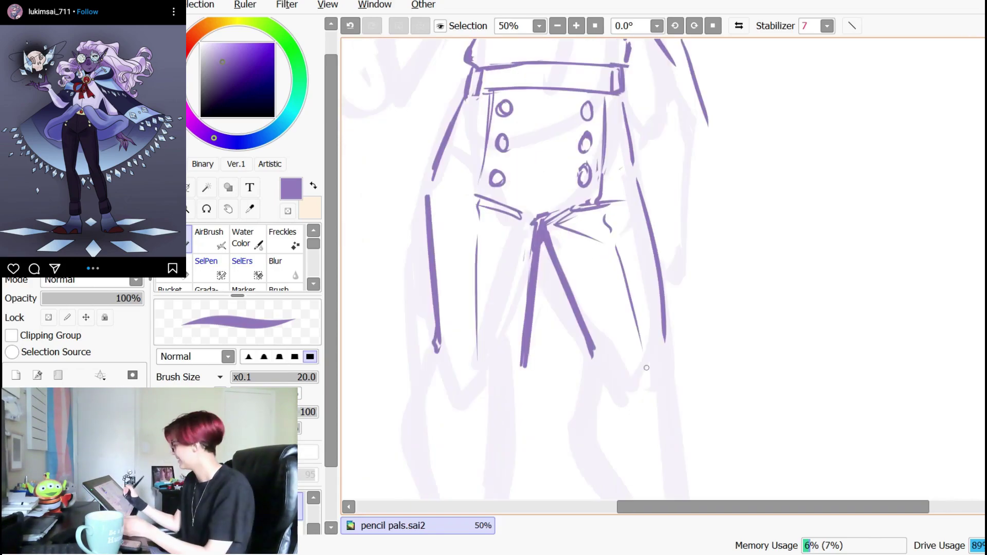
{"action": "left_click_drag", "start_coordinate": [647, 368], "coordinate": [614, 445]}
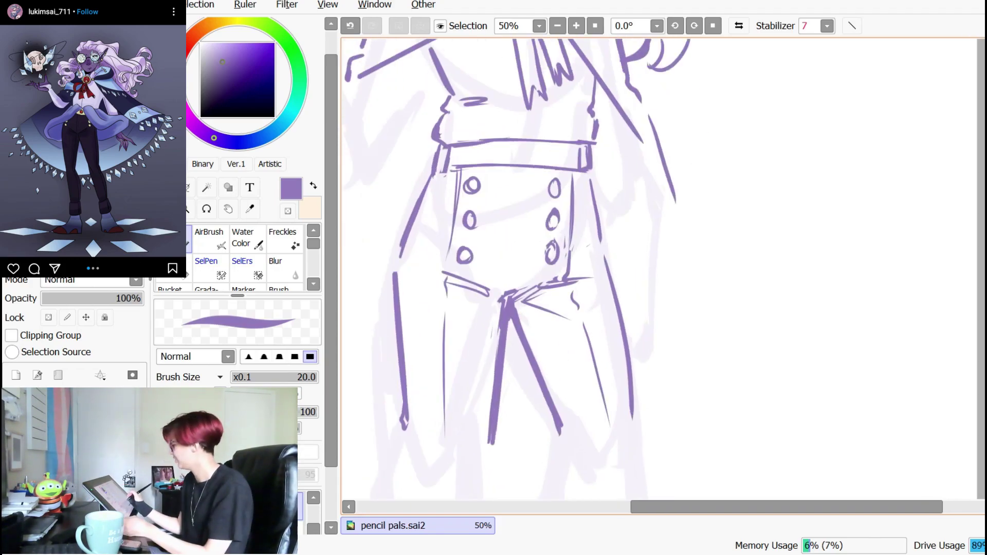
- Clear the bunched shirt contours at the waist using a lasso selection and redraw the torso's sides as straighter lines
{"action": "left_click_drag", "start_coordinate": [793, 380], "coordinate": [783, 273]}
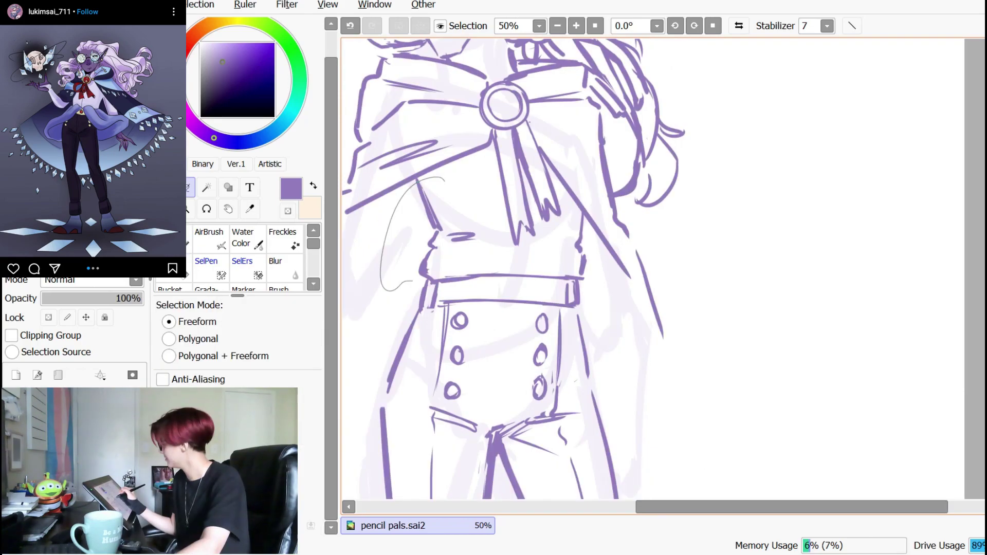
{"action": "left_click_drag", "start_coordinate": [483, 239], "coordinate": [480, 237]}
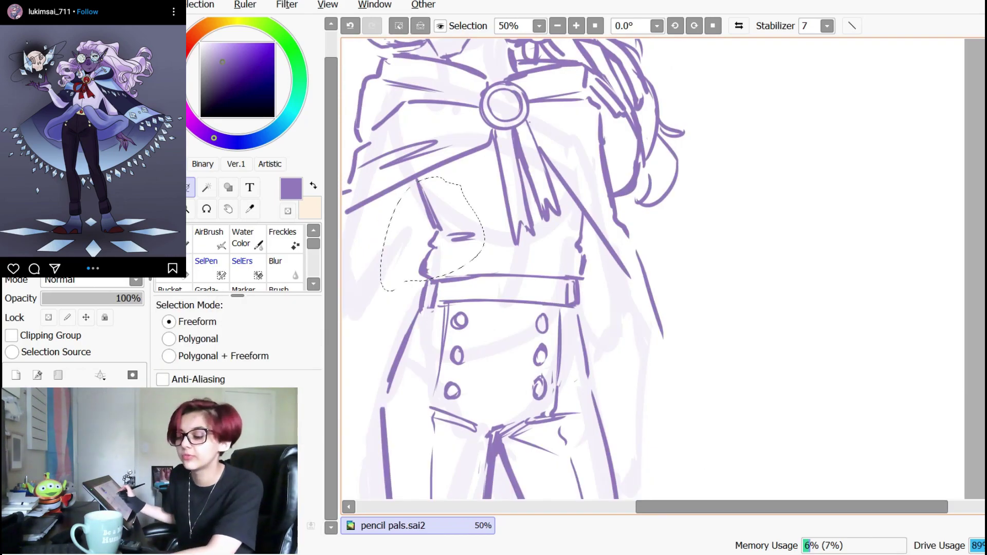
{"action": "key", "text": "ctrl+d"}
{"action": "left_click_drag", "start_coordinate": [581, 211], "coordinate": [565, 241]}
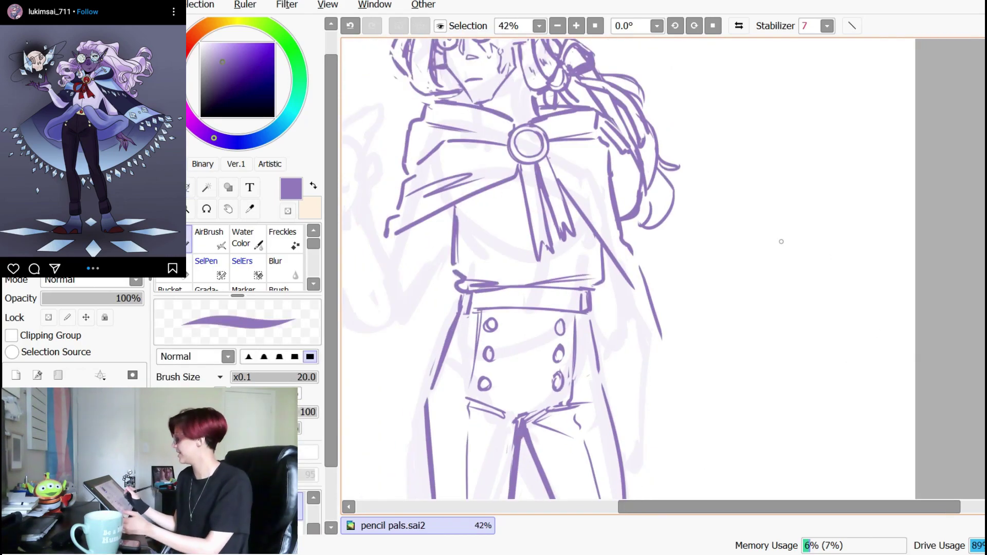
- Draw the knee folds and both lower-leg contours on the trouser leg at the raised-hand side
{"action": "mouse_move", "coordinate": [637, 422]}
{"action": "left_mouse_down"}
{"action": "mouse_move", "coordinate": [637, 143]}
{"action": "mouse_move", "coordinate": [616, 101]}
{"action": "left_mouse_up"}
{"action": "left_click_drag", "start_coordinate": [412, 183], "coordinate": [410, 200]}
{"action": "left_click_drag", "start_coordinate": [408, 206], "coordinate": [397, 234]}
{"action": "left_click_drag", "start_coordinate": [420, 206], "coordinate": [431, 209]}
{"action": "left_click_drag", "start_coordinate": [473, 203], "coordinate": [444, 222]}
{"action": "left_click_drag", "start_coordinate": [445, 222], "coordinate": [477, 211]}
{"action": "left_click_drag", "start_coordinate": [485, 198], "coordinate": [485, 205]}
{"action": "mouse_move", "coordinate": [399, 242]}
{"action": "left_mouse_down"}
{"action": "mouse_move", "coordinate": [414, 378]}
{"action": "mouse_move", "coordinate": [416, 336]}
{"action": "left_mouse_up"}
{"action": "left_click_drag", "start_coordinate": [482, 224], "coordinate": [457, 366]}
- Draw the other leg's knee folds and lower-leg contours, redoing stray strokes, and reinforce the first leg's outer shin line
{"action": "left_click_drag", "start_coordinate": [542, 202], "coordinate": [533, 243]}
{"action": "mouse_move", "coordinate": [544, 180]}
{"action": "left_mouse_down"}
{"action": "mouse_move", "coordinate": [571, 305]}
{"action": "mouse_move", "coordinate": [595, 214]}
{"action": "left_mouse_up"}
{"action": "key", "text": "e"}
{"action": "key", "text": "n"}
{"action": "left_click_drag", "start_coordinate": [609, 159], "coordinate": [614, 212]}
{"action": "left_click_drag", "start_coordinate": [612, 224], "coordinate": [637, 371]}
{"action": "key", "text": "ctrl+z"}
{"action": "key", "text": "ctrl+z"}
{"action": "mouse_move", "coordinate": [540, 275]}
{"action": "left_mouse_down"}
{"action": "mouse_move", "coordinate": [577, 336]}
{"action": "mouse_move", "coordinate": [586, 377]}
{"action": "left_mouse_up"}
{"action": "scroll", "coordinate": [603, 368], "scroll_direction": "down", "scroll_amount": 2}
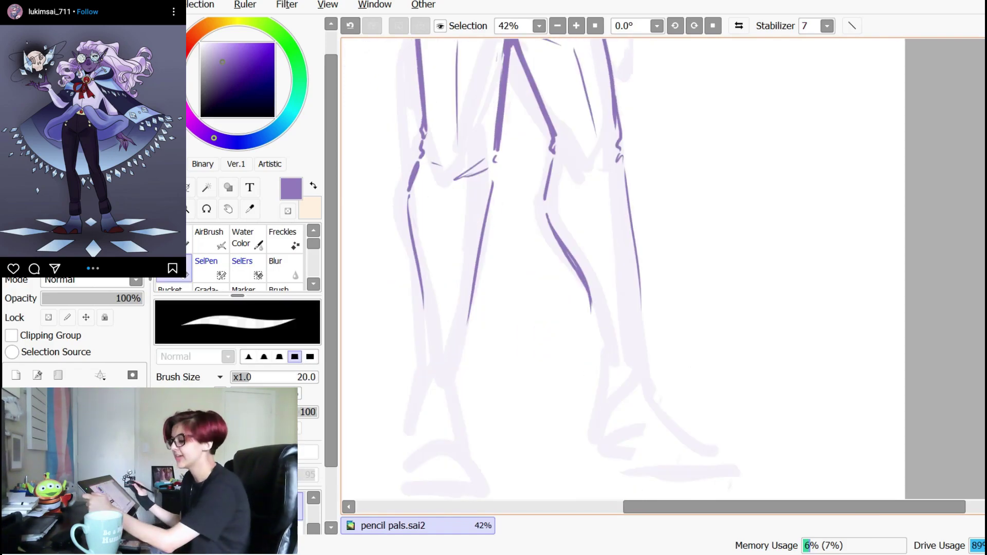
{"action": "left_click_drag", "start_coordinate": [410, 206], "coordinate": [426, 311]}
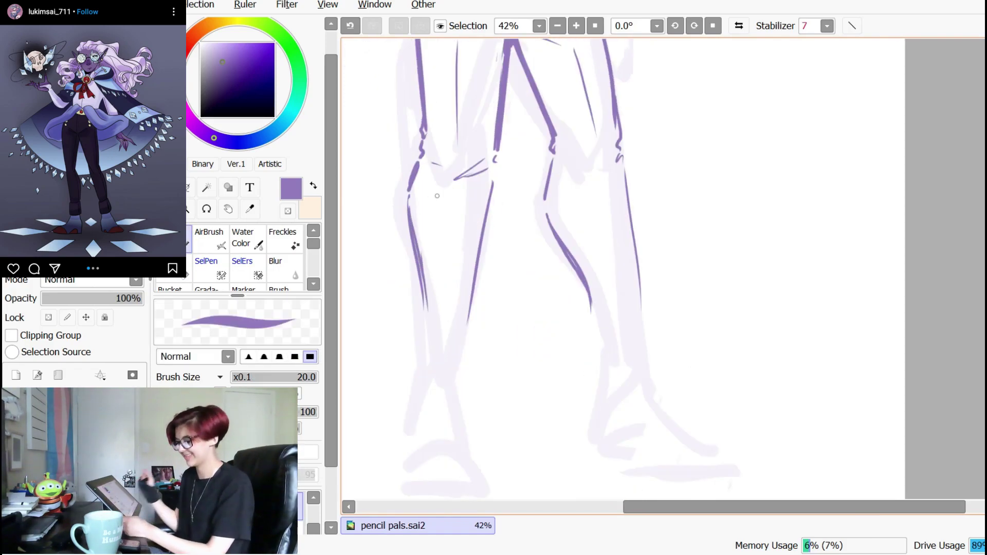
- Turn the waistband into a belt with a round buckle on a pointed plate, cleaning up stray strokes
{"action": "left_click_drag", "start_coordinate": [533, 118], "coordinate": [506, 457]}
{"action": "key", "text": "e"}
{"action": "mouse_move", "coordinate": [509, 251]}
{"action": "left_mouse_down"}
{"action": "mouse_move", "coordinate": [496, 273]}
{"action": "mouse_move", "coordinate": [518, 262]}
{"action": "mouse_move", "coordinate": [476, 258]}
{"action": "mouse_move", "coordinate": [520, 256]}
{"action": "mouse_move", "coordinate": [475, 246]}
{"action": "left_mouse_up"}
{"action": "key", "text": "n"}
{"action": "key", "text": "e"}
{"action": "key", "text": "ctrl+z"}
{"action": "key", "text": "ctrl+z"}
{"action": "key", "text": "ctrl+z"}
{"action": "key", "text": "n"}
{"action": "left_click_drag", "start_coordinate": [471, 243], "coordinate": [470, 264]}
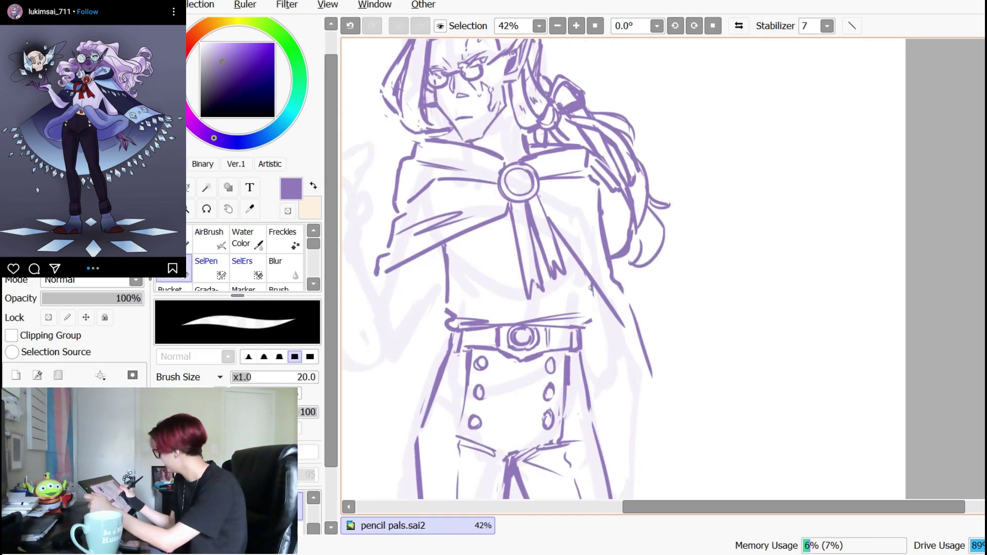
- Redraw the torso's side contour beneath the ponytail, from the cape down to the belt
{"action": "key", "text": "n"}
{"action": "left_click_drag", "start_coordinate": [592, 288], "coordinate": [589, 318]}
{"action": "scroll", "coordinate": [581, 315], "scroll_direction": "down", "scroll_amount": 3}
{"action": "key", "text": "e"}
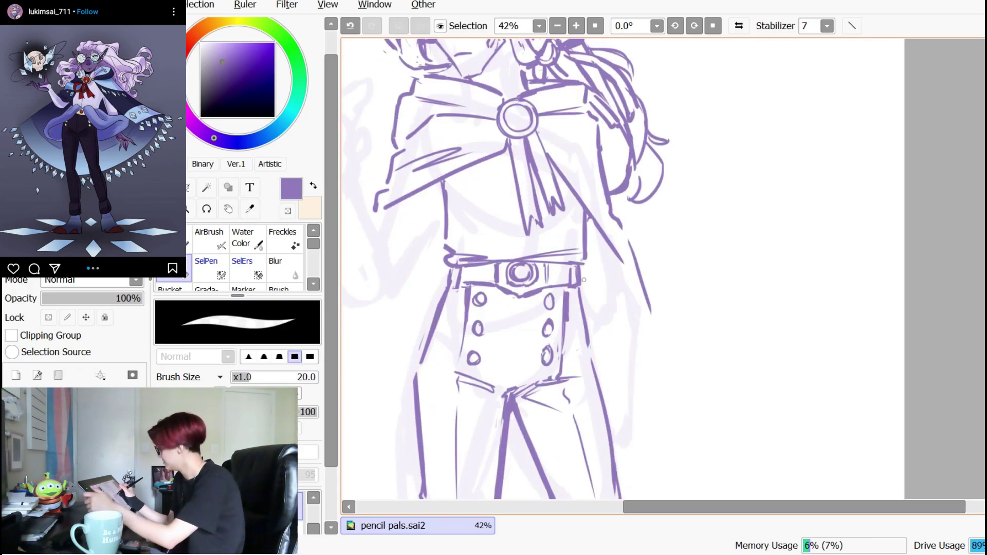
- Draw a shirt placket with a small button behind the cape's hanging ties, undoing the hooked stroke near its top
{"action": "key", "text": "n"}
{"action": "key", "text": "ctrl+z"}
{"action": "scroll", "coordinate": [581, 272], "scroll_direction": "up", "scroll_amount": 2}
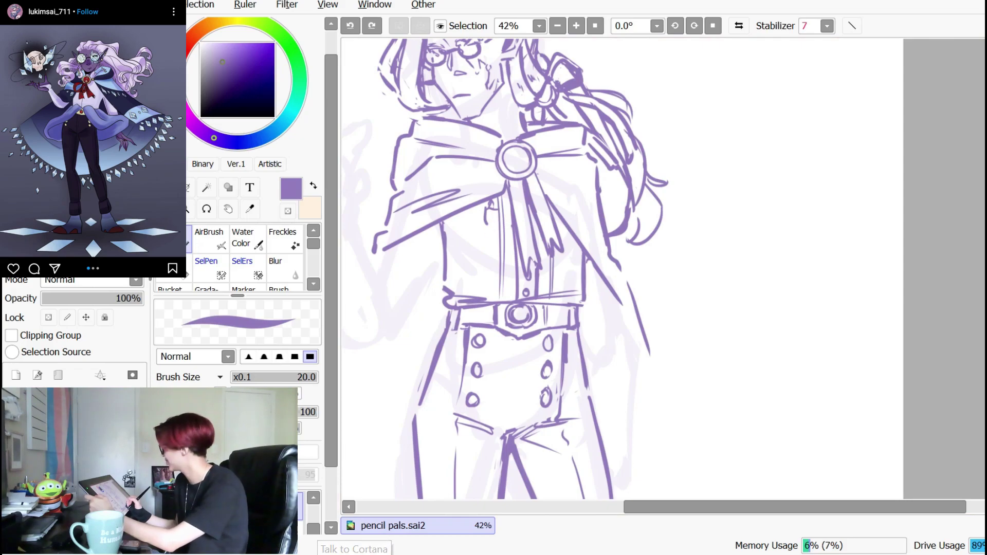
{"action": "key", "text": "ctrl+z"}
{"action": "key", "text": "ctrl+z"}
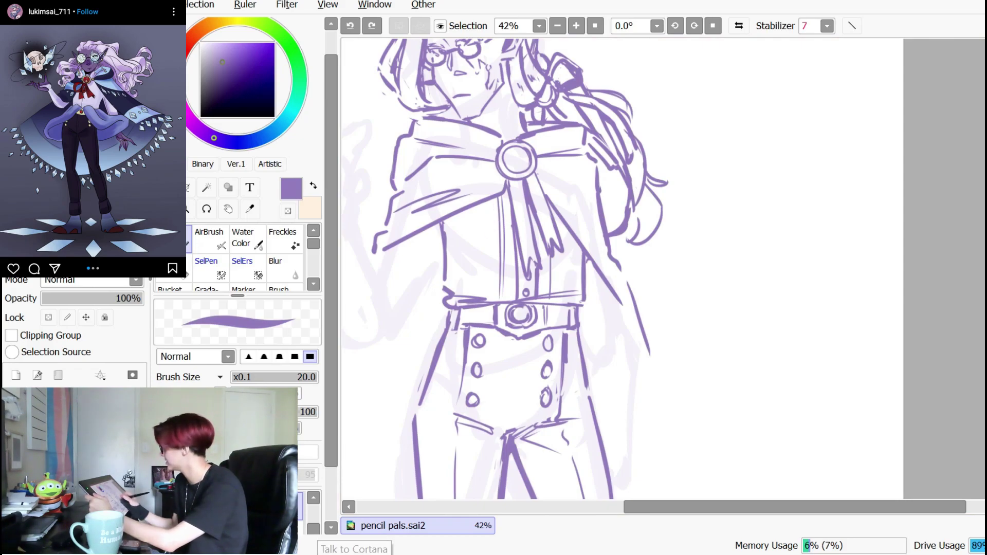
- Retouch the torso's side contour below the cape on the raised-arm side
{"action": "key", "text": "e"}
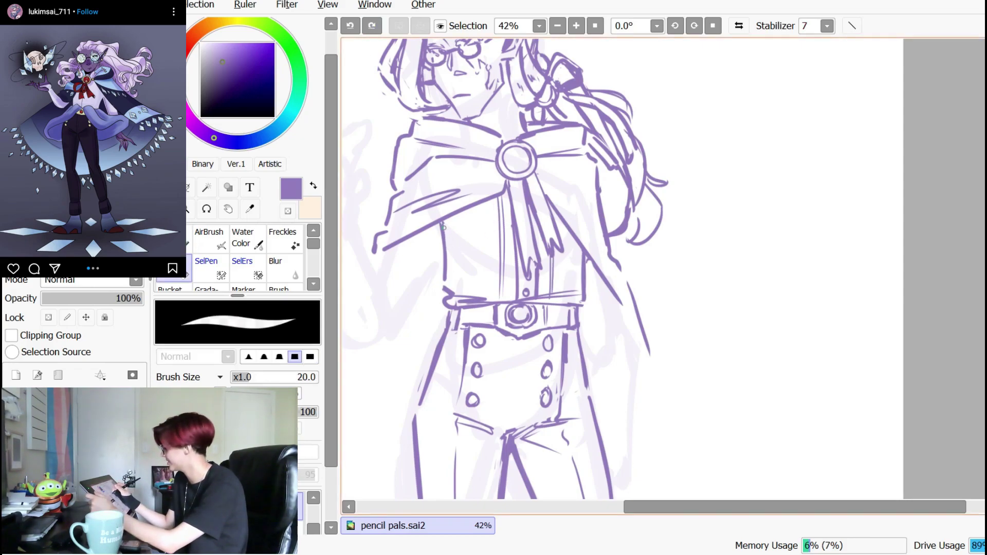
{"action": "key", "text": "n"}
{"action": "left_click_drag", "start_coordinate": [442, 225], "coordinate": [445, 282]}
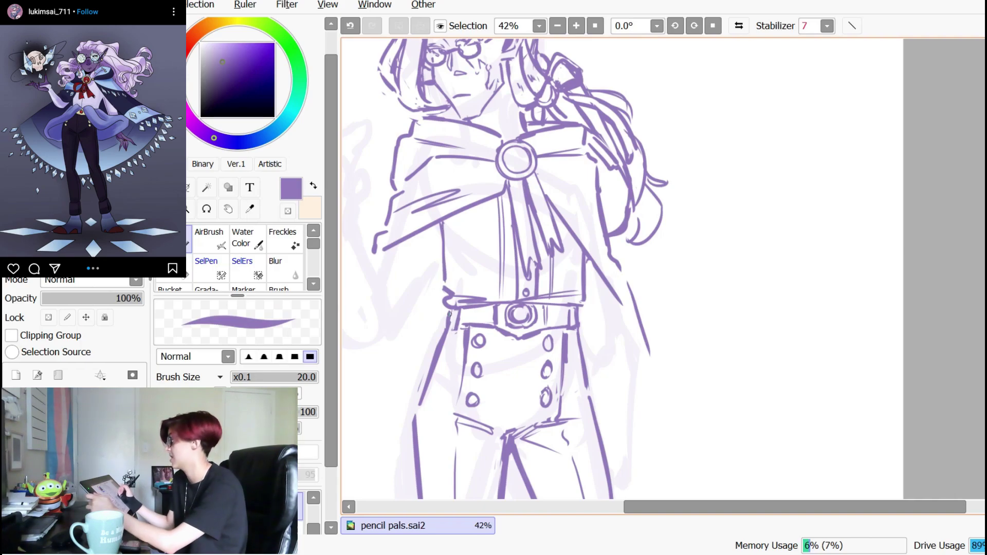
- Draw the raised arm's bent sleeve and cuff plus the lowered arm's sleeve, cleaning the lines around the elbow
{"action": "key", "text": "e"}
{"action": "mouse_move", "coordinate": [379, 276]}
{"action": "left_mouse_down"}
{"action": "mouse_move", "coordinate": [418, 265]}
{"action": "mouse_move", "coordinate": [390, 300]}
{"action": "mouse_move", "coordinate": [431, 279]}
{"action": "left_mouse_up"}
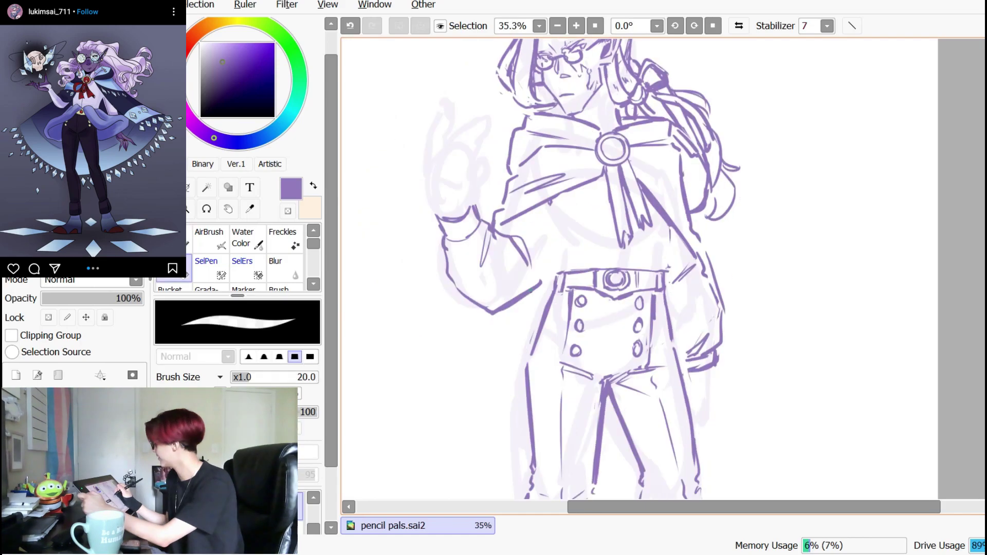
{"action": "left_click_drag", "start_coordinate": [540, 283], "coordinate": [505, 311]}
{"action": "key", "text": "n"}
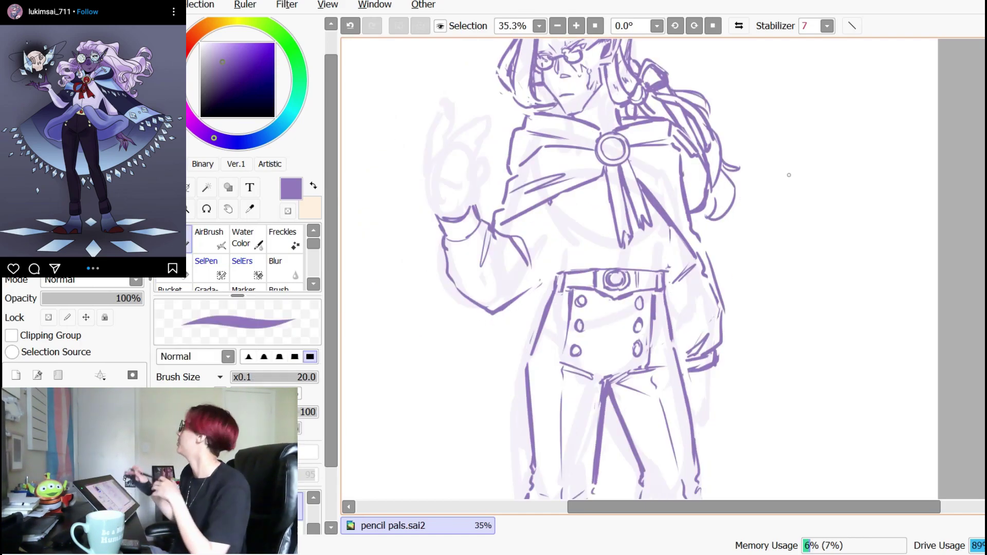
- Outline the raised hand with curled fingers, adjust it using a lasso selection, and add a ring to one finger
{"action": "key", "text": "h"}
{"action": "key", "text": "h"}
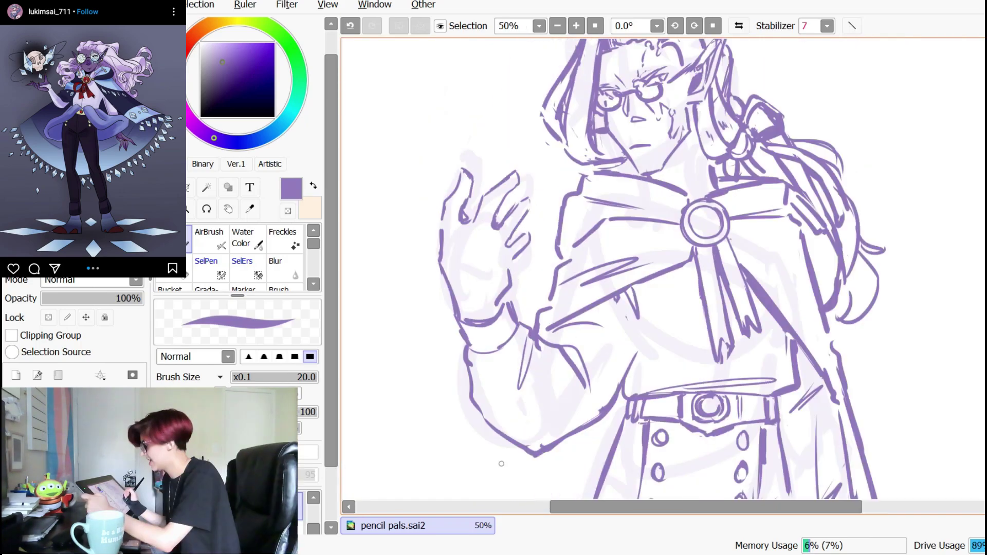
{"action": "key", "text": "l"}
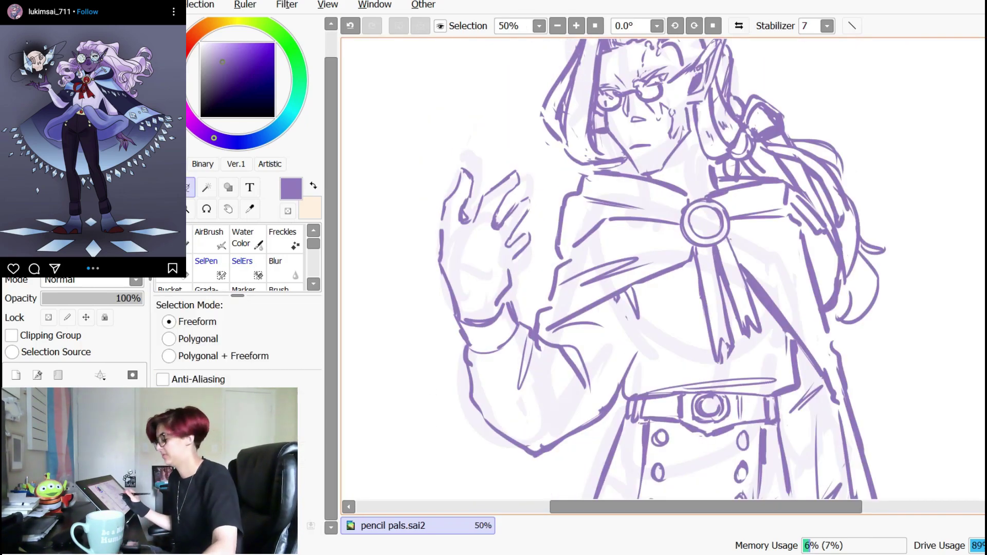
{"action": "left_click_drag", "start_coordinate": [478, 141], "coordinate": [392, 354]}
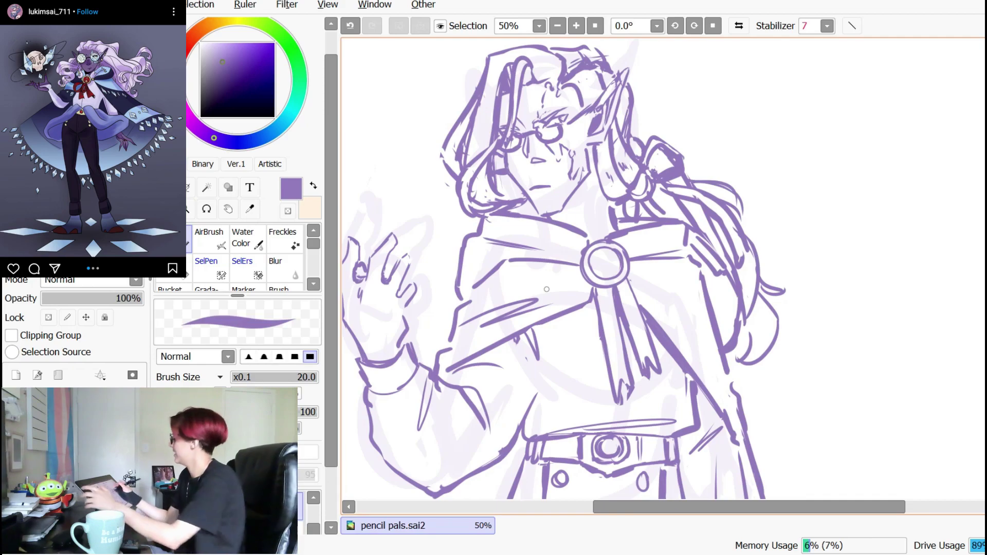
- Erase the hair strand beneath the pointed ear and draw a dangling earring with a small stud and round pendant
{"action": "key", "text": "ctrl+z"}
{"action": "mouse_move", "coordinate": [596, 144]}
{"action": "left_mouse_down"}
{"action": "mouse_move", "coordinate": [600, 187]}
{"action": "mouse_move", "coordinate": [595, 149]}
{"action": "left_mouse_up"}
{"action": "key", "text": "e"}
{"action": "key", "text": "n"}
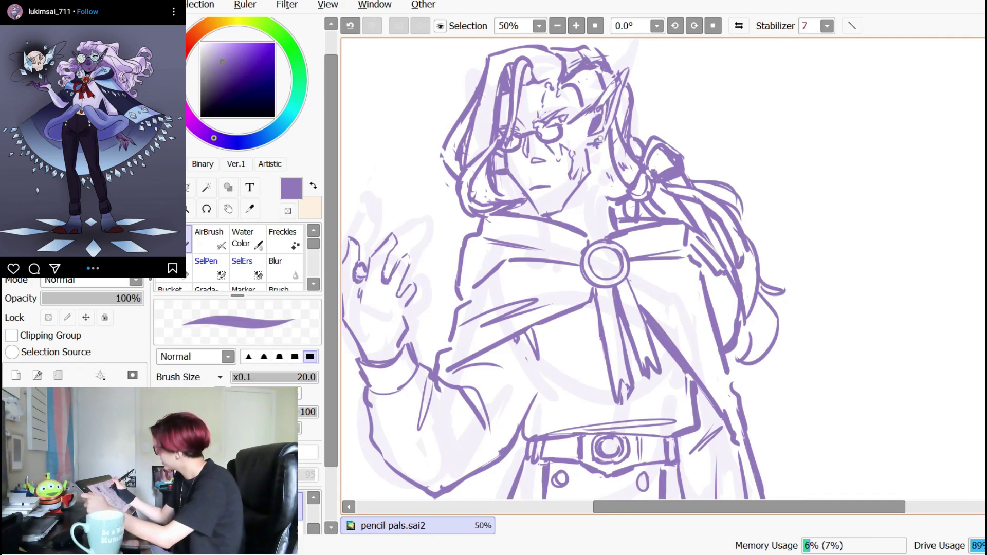
{"action": "key", "text": "e"}
{"action": "key", "text": "n"}
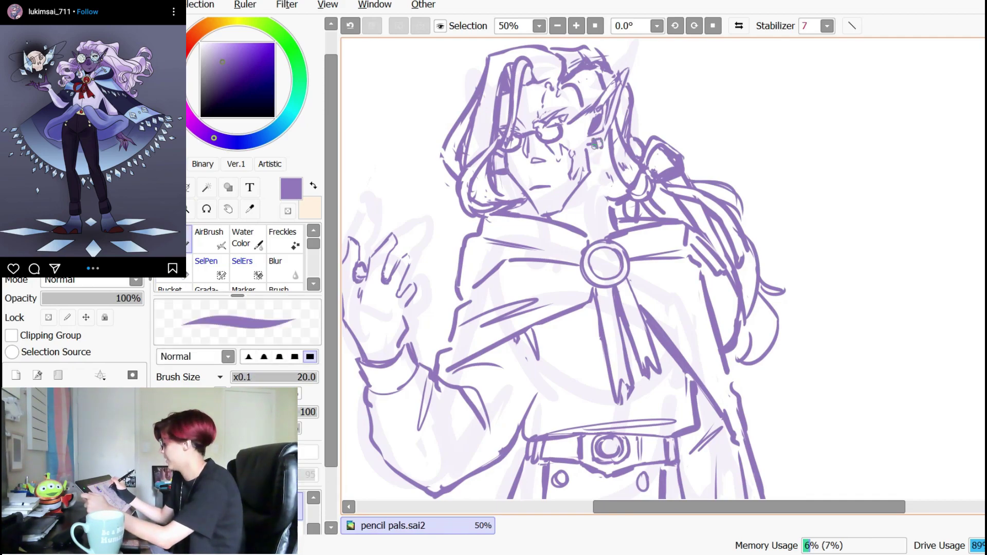
{"action": "key", "text": "e"}
{"action": "key", "text": "n"}
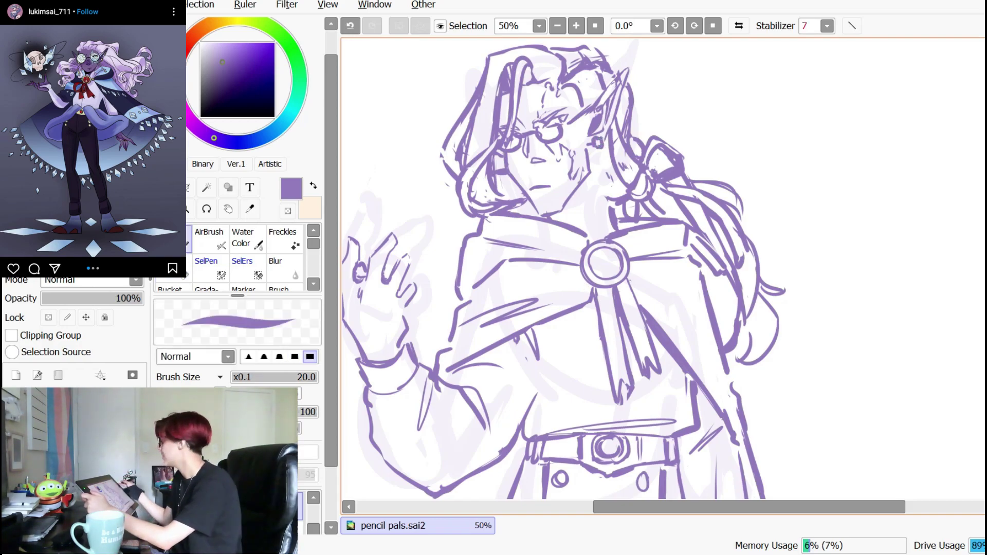
{"action": "left_click_drag", "start_coordinate": [598, 145], "coordinate": [602, 194]}
{"action": "left_click_drag", "start_coordinate": [598, 148], "coordinate": [599, 185]}
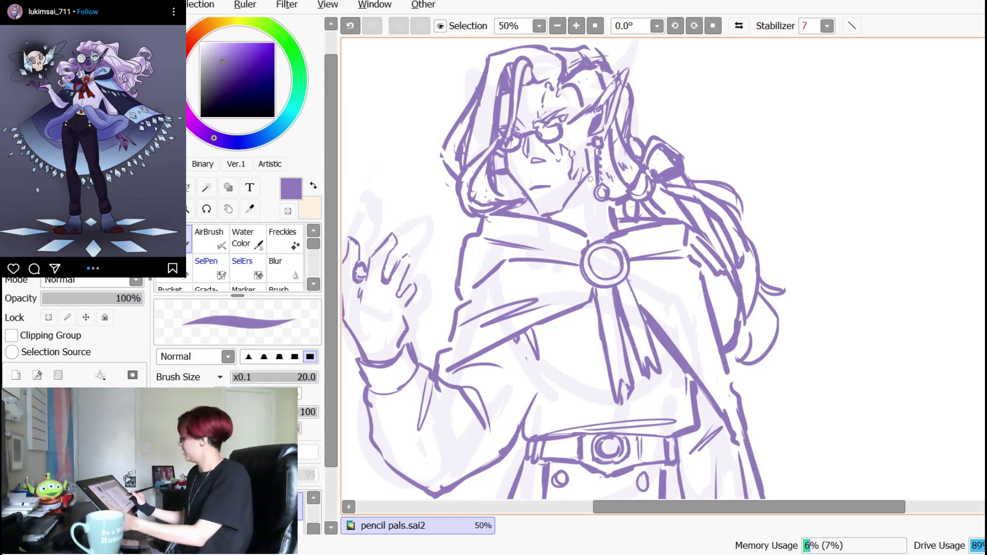
- Extend the cape behind the legs down to a curved hem near the trouser cuffs, erasing parts of its outer edge
{"action": "scroll", "coordinate": [771, 354], "scroll_direction": "down", "scroll_amount": 1}
{"action": "left_click_drag", "start_coordinate": [836, 307], "coordinate": [794, 173]}
{"action": "scroll", "coordinate": [770, 338], "scroll_direction": "up", "scroll_amount": 1}
{"action": "left_click_drag", "start_coordinate": [765, 257], "coordinate": [780, 280]}
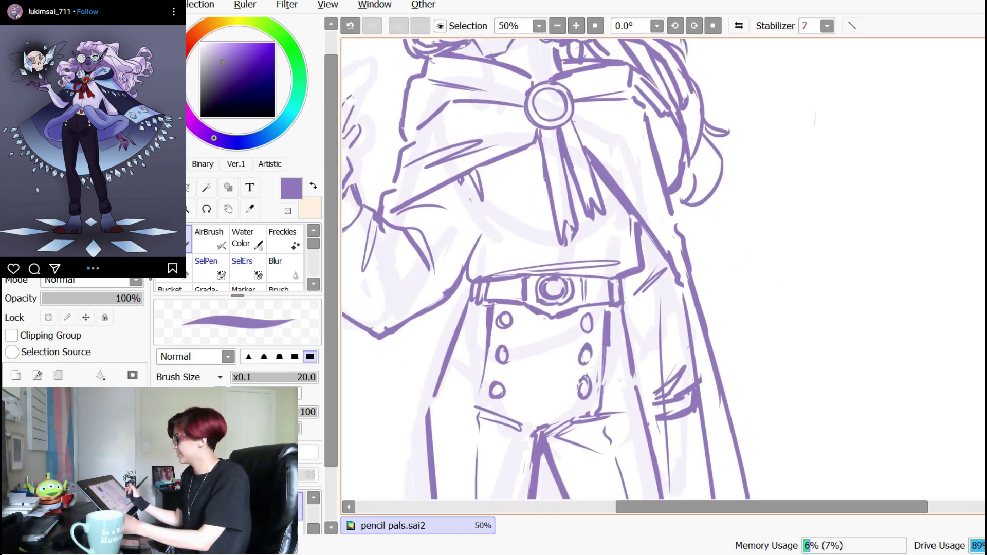
{"action": "left_click_drag", "start_coordinate": [665, 62], "coordinate": [744, 143]}
{"action": "scroll", "coordinate": [744, 143], "scroll_direction": "down", "scroll_amount": 3}
{"action": "key", "text": "e"}
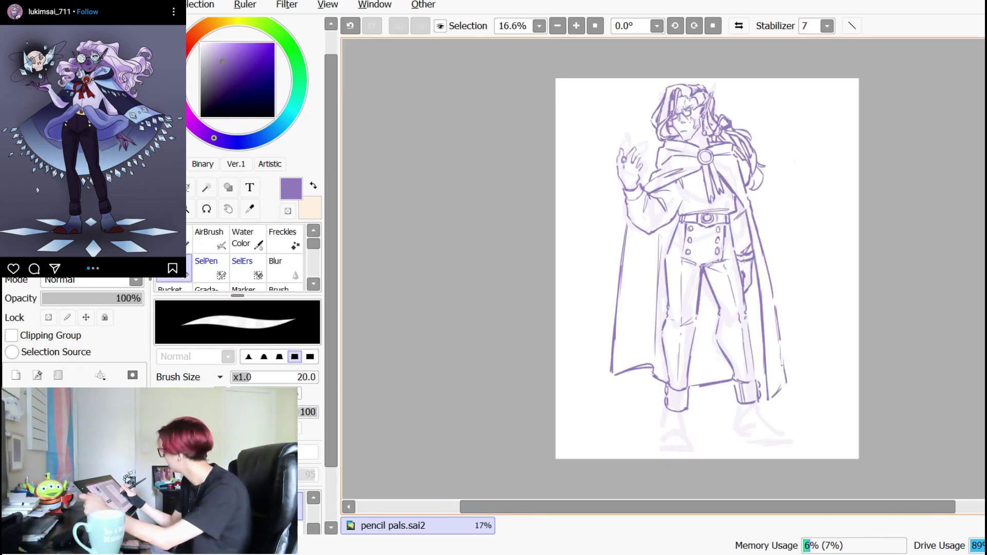
{"action": "left_click_drag", "start_coordinate": [781, 347], "coordinate": [786, 388]}
{"action": "mouse_move", "coordinate": [776, 308]}
{"action": "left_mouse_down"}
{"action": "mouse_move", "coordinate": [780, 340]}
{"action": "mouse_move", "coordinate": [777, 313]}
{"action": "left_mouse_up"}
- Mirror the view to check the figure and transform the lassoed lower outer edge of the cape
{"action": "key", "text": "h"}
{"action": "left_click_drag", "start_coordinate": [836, 409], "coordinate": [733, 400]}
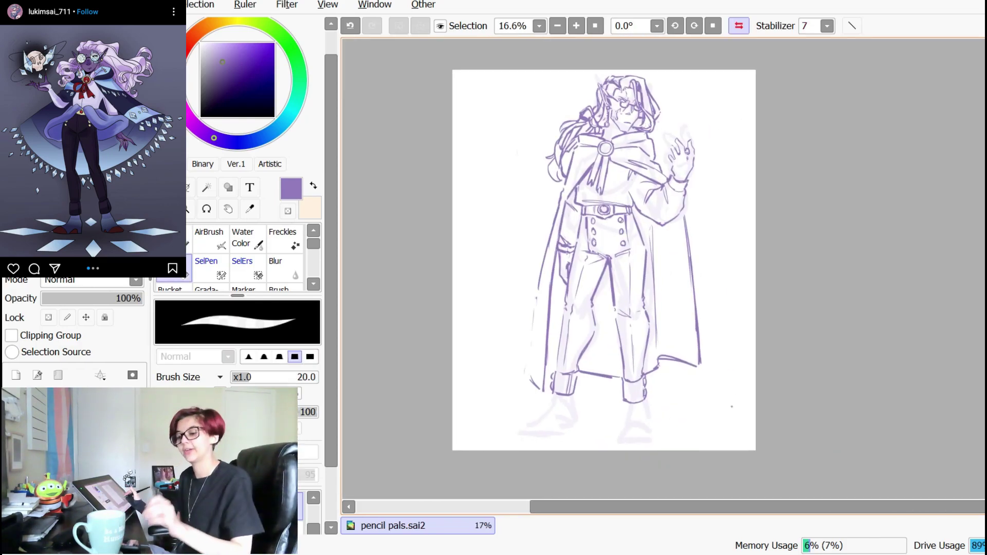
{"action": "key", "text": "l"}
{"action": "mouse_move", "coordinate": [541, 292]}
{"action": "left_mouse_down"}
{"action": "mouse_move", "coordinate": [514, 384]}
{"action": "mouse_move", "coordinate": [546, 393]}
{"action": "left_mouse_up"}
{"action": "key", "text": "ctrl+t"}
{"action": "key", "text": "Return"}
{"action": "key", "text": "h"}
{"action": "mouse_move", "coordinate": [843, 299]}
{"action": "left_mouse_down"}
{"action": "mouse_move", "coordinate": [725, 304]}
{"action": "mouse_move", "coordinate": [733, 376]}
{"action": "left_mouse_up"}
- Redraw the cape's lower outer edge beside the lowered arm and add wide flared cuffs to both sleeves
{"action": "key", "text": "e"}
{"action": "key", "text": "n"}
{"action": "left_click_drag", "start_coordinate": [727, 298], "coordinate": [731, 338]}
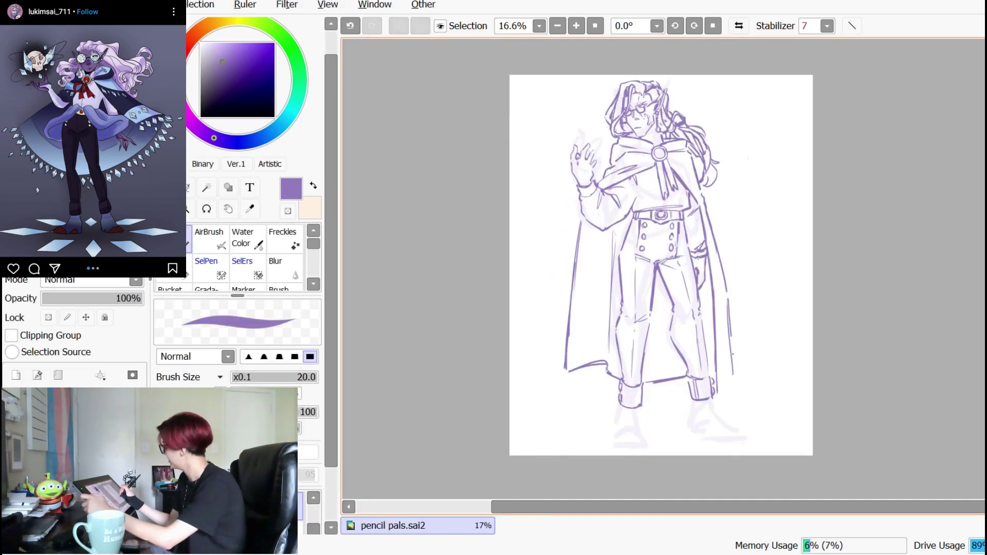
{"action": "left_click_drag", "start_coordinate": [732, 338], "coordinate": [733, 381]}
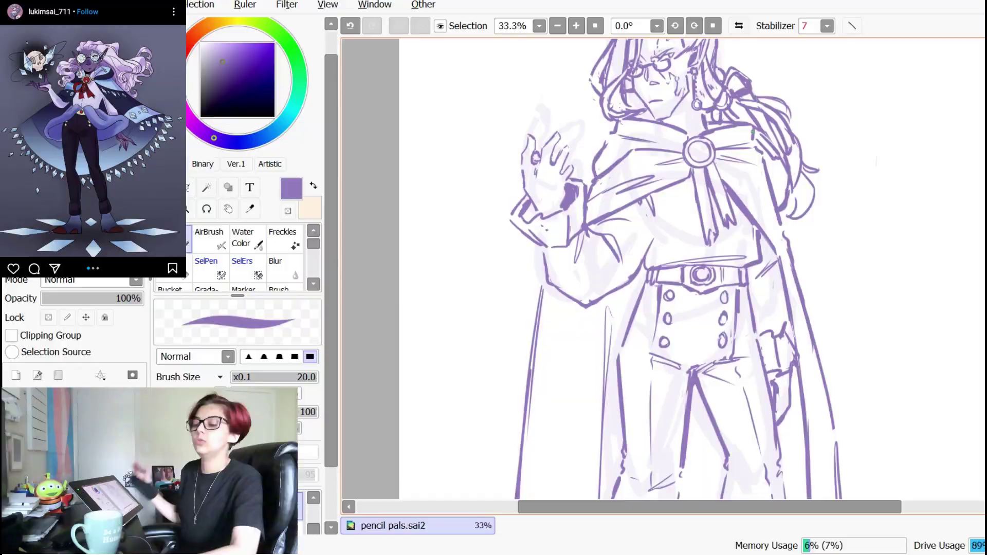
- Replace the cape's round brooch and hanging ties with a beaded chain across the chest opening
{"action": "key", "text": "l"}
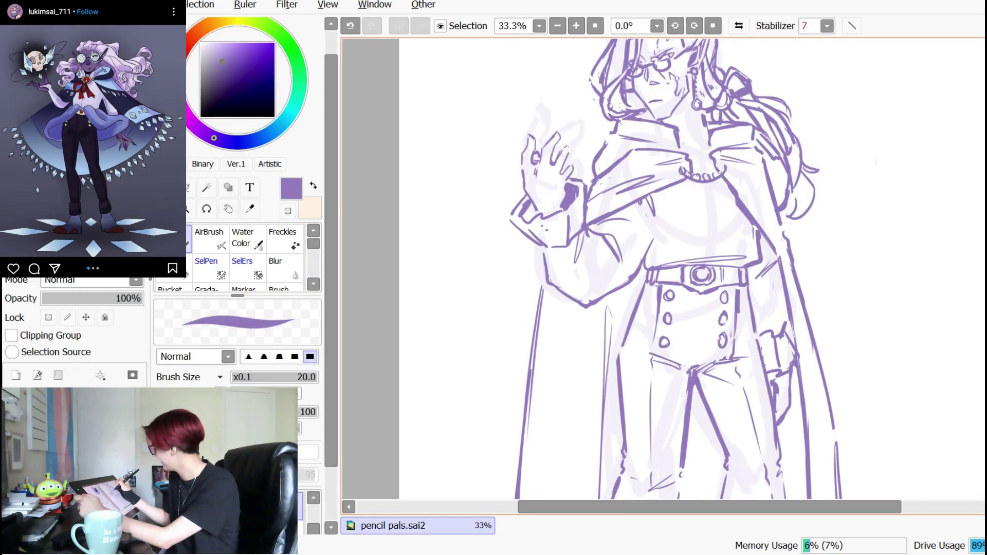
{"action": "left_click_drag", "start_coordinate": [721, 171], "coordinate": [726, 167]}
{"action": "left_click_drag", "start_coordinate": [689, 180], "coordinate": [717, 180]}
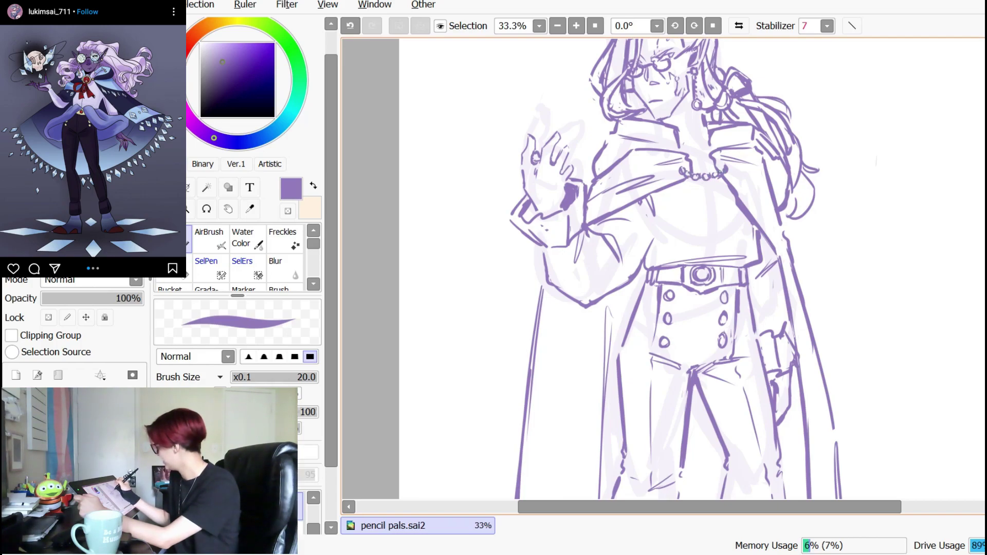
- Redo the last chain strokes, adding a round clasp at each end, and draw an oval brooch at the collar
{"action": "key", "text": "ctrl+z"}
{"action": "key", "text": "ctrl+z"}
{"action": "mouse_move", "coordinate": [694, 123]}
{"action": "left_mouse_down"}
{"action": "mouse_move", "coordinate": [691, 139]}
{"action": "mouse_move", "coordinate": [689, 120]}
{"action": "mouse_move", "coordinate": [703, 126]}
{"action": "mouse_move", "coordinate": [688, 138]}
{"action": "mouse_move", "coordinate": [698, 126]}
{"action": "left_mouse_up"}
{"action": "key", "text": "e"}
{"action": "key", "text": "n"}
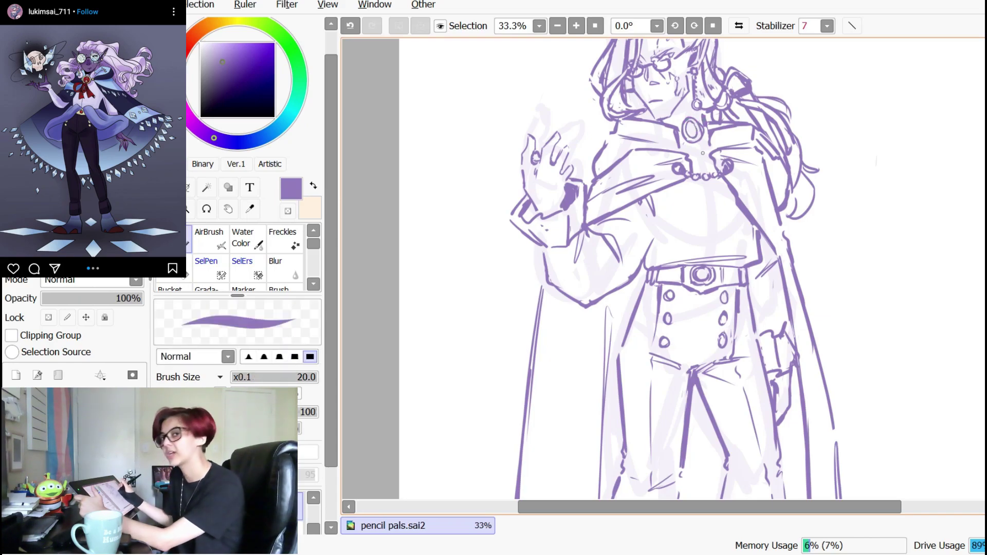
- Draw a ruffled jabot hanging from the collar brooch behind the beaded chain
{"action": "key", "text": "ctrl+z"}
{"action": "left_click_drag", "start_coordinate": [686, 140], "coordinate": [694, 157]}
{"action": "left_click_drag", "start_coordinate": [694, 144], "coordinate": [695, 159]}
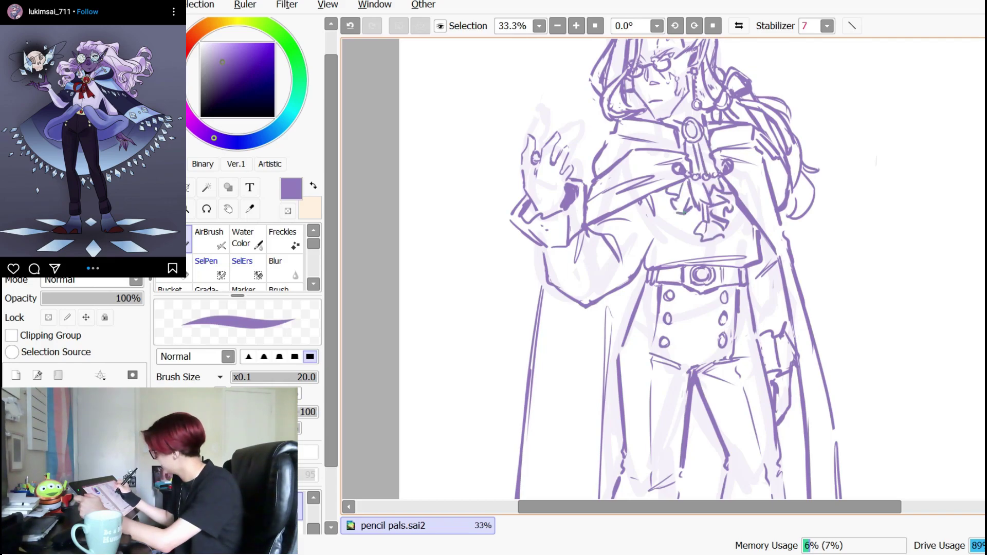
{"action": "left_click_drag", "start_coordinate": [684, 213], "coordinate": [697, 225]}
- Draw heeled boots below both trouser cuffs, each decorated with a round brooch and ribbon tails at the ankle
{"action": "key", "text": "h"}
{"action": "key", "text": "h"}
{"action": "left_click_drag", "start_coordinate": [714, 324], "coordinate": [705, 303]}
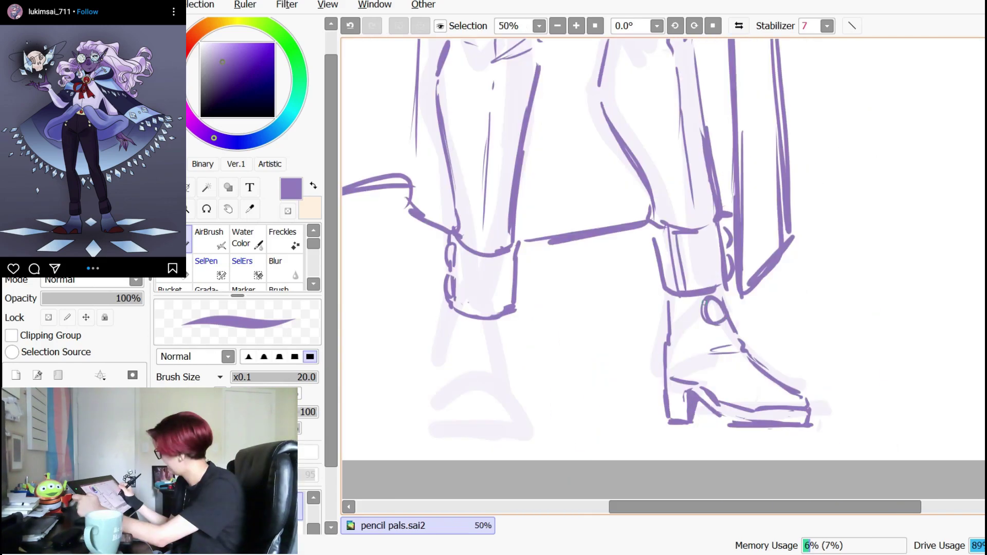
{"action": "key", "text": "e"}
{"action": "key", "text": "n"}
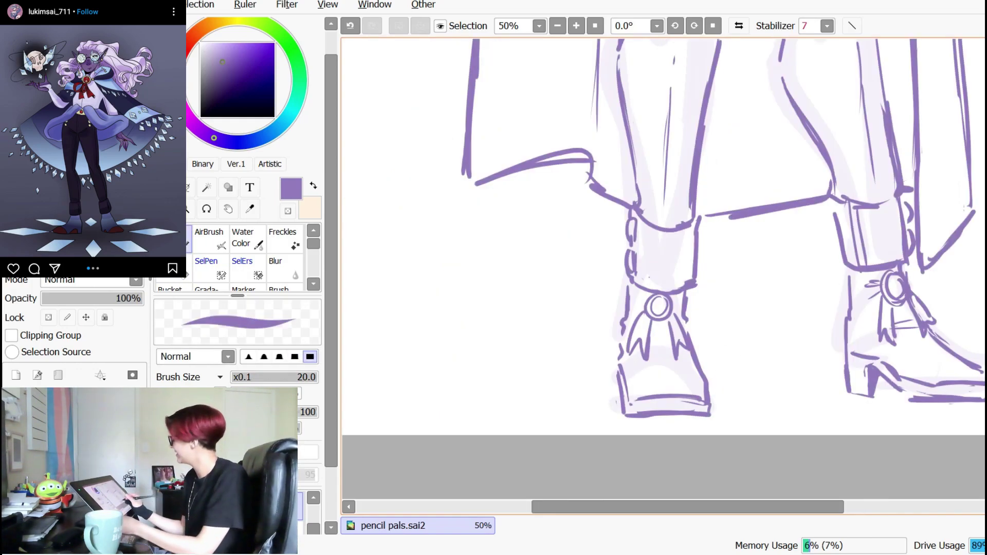
{"action": "left_click_drag", "start_coordinate": [696, 384], "coordinate": [615, 376]}
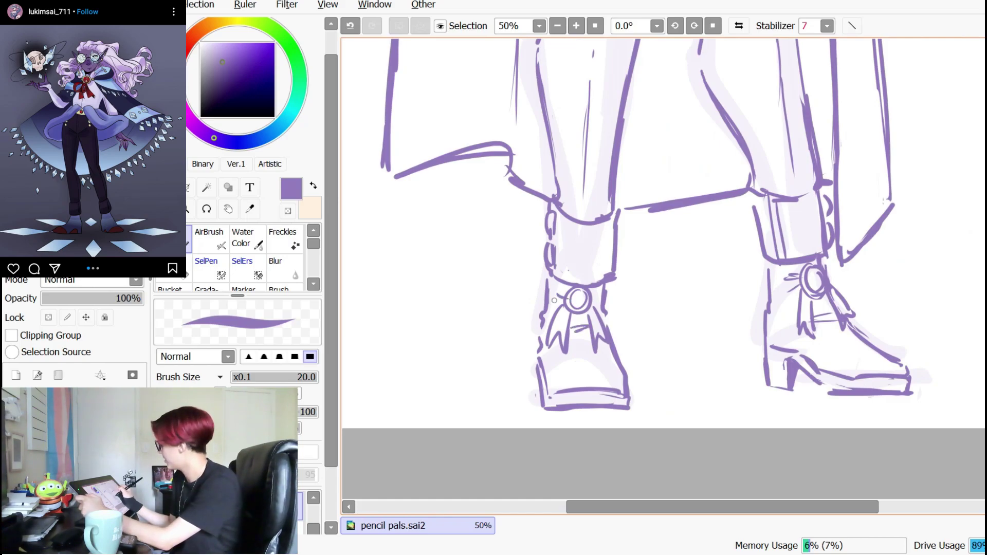
{"action": "key", "text": "Page_Up"}
{"action": "key", "text": "Page_Down"}
{"action": "key", "text": "Page_Down"}
{"action": "left_click_drag", "start_coordinate": [820, 355], "coordinate": [752, 331]}
{"action": "left_click_drag", "start_coordinate": [617, 265], "coordinate": [576, 337]}
{"action": "key", "text": "e"}
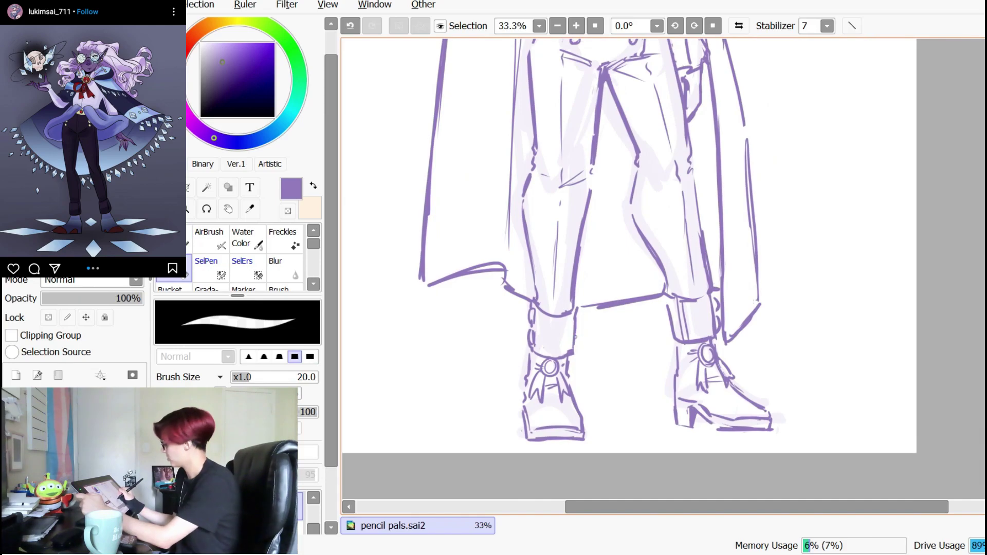
{"action": "key", "text": "n"}
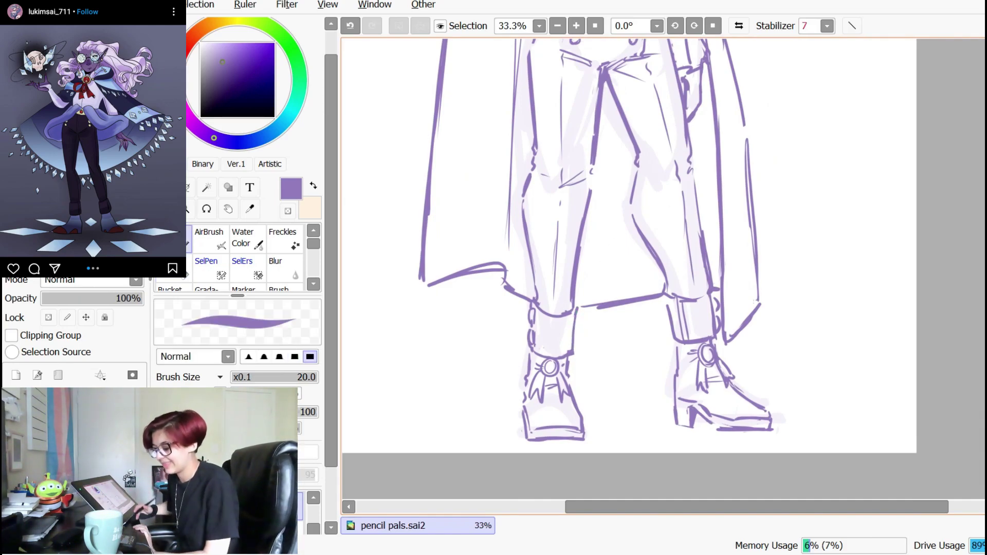
{"action": "scroll", "coordinate": [627, 268], "scroll_direction": "down", "scroll_amount": 1}
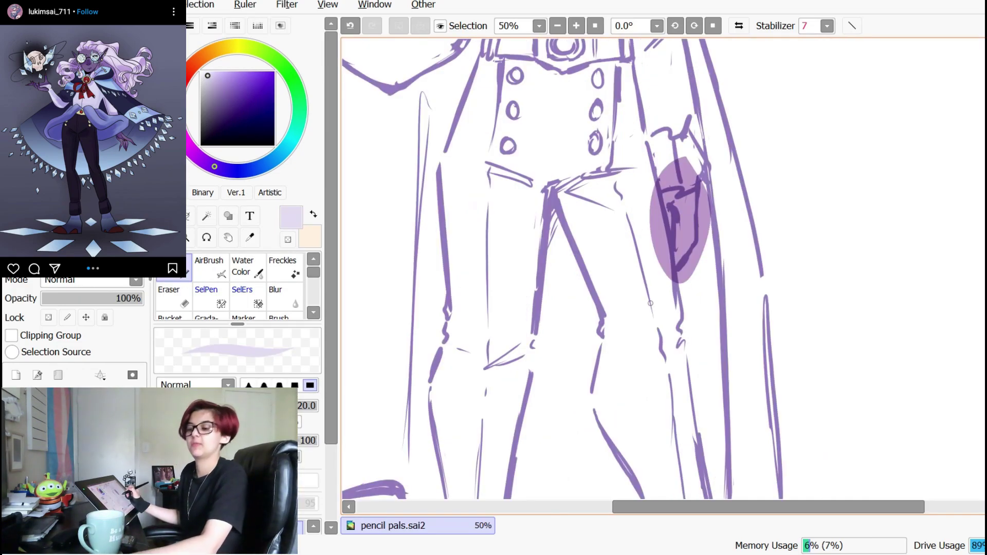
- Choose a dark purple and fill the trousers with it using freeform lasso selections
{"action": "left_click", "coordinate": [208, 125]}
{"action": "left_click", "coordinate": [188, 216]}
{"action": "left_click_drag", "start_coordinate": [632, 267], "coordinate": [664, 338]}
{"action": "left_click_drag", "start_coordinate": [678, 114], "coordinate": [671, 135]}
{"action": "key", "text": "ctrl+f"}
{"action": "left_click_drag", "start_coordinate": [627, 308], "coordinate": [614, 250]}
{"action": "key", "text": "ctrl+d"}
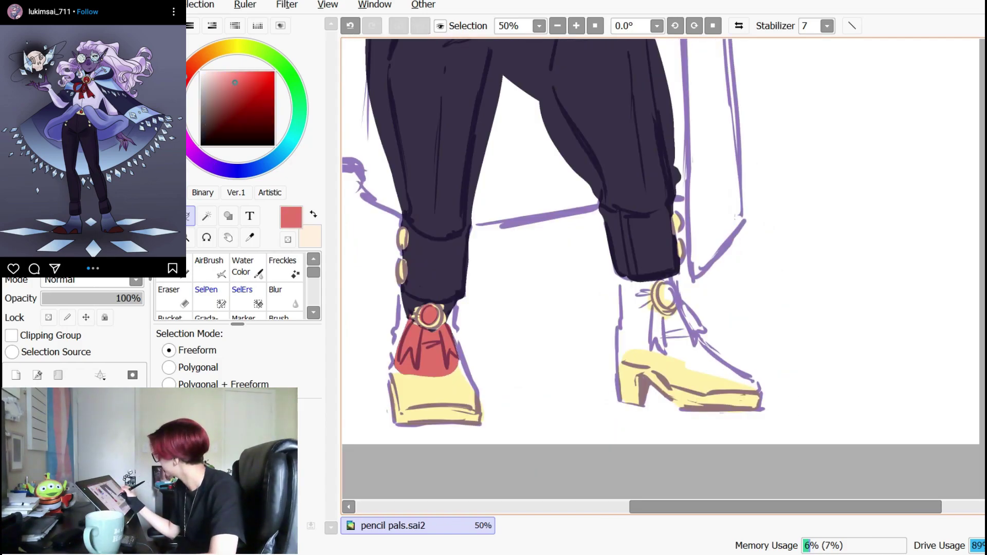
- Fill the ribbon tails on the side-facing boot with red
{"action": "left_click_drag", "start_coordinate": [673, 364], "coordinate": [661, 315]}
{"action": "key", "text": "ctrl+f"}
{"action": "key", "text": "ctrl+d"}
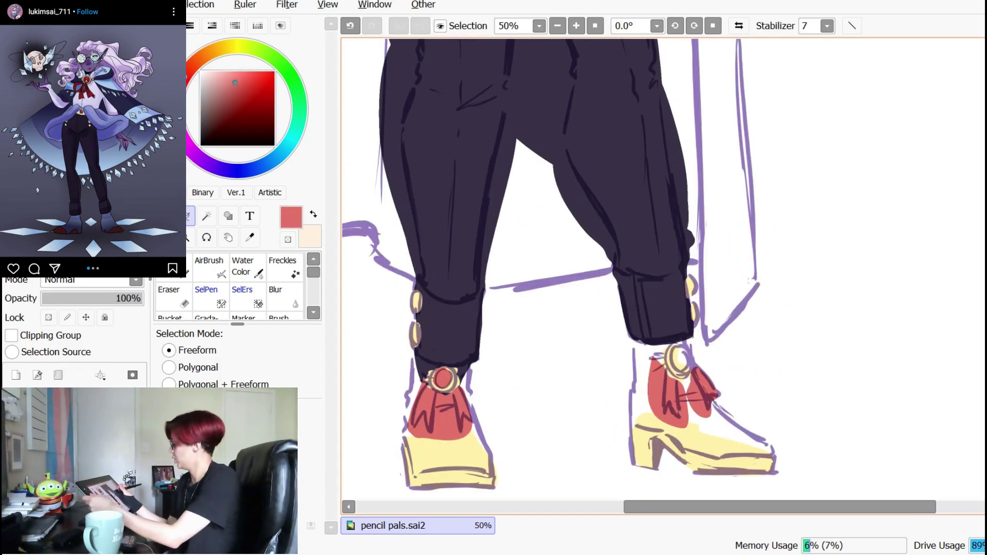
- Sample the trousers' dark purple and fill the front-facing boot's ankle and the gap between its ribbon tails
{"action": "key", "text": "n"}
{"action": "left_click", "coordinate": [661, 309], "text": "alt"}
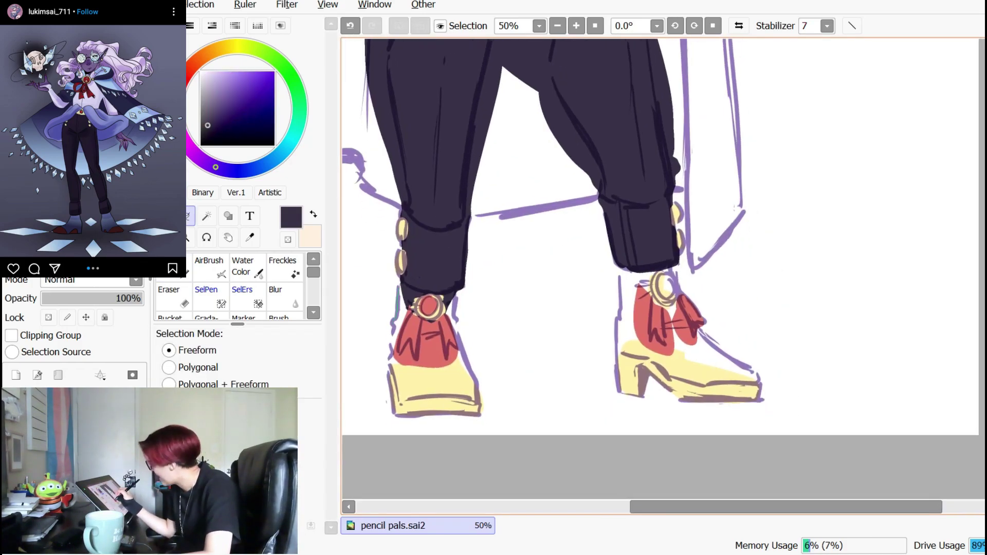
{"action": "mouse_move", "coordinate": [395, 338]}
{"action": "left_mouse_down"}
{"action": "mouse_move", "coordinate": [416, 283]}
{"action": "mouse_move", "coordinate": [445, 304]}
{"action": "mouse_move", "coordinate": [412, 309]}
{"action": "mouse_move", "coordinate": [438, 278]}
{"action": "left_mouse_up"}
{"action": "key", "text": "ctrl+f"}
{"action": "key", "text": "ctrl+d"}
{"action": "key", "text": "ctrl+f"}
{"action": "key", "text": "ctrl+d"}
{"action": "key", "text": "ctrl+f"}
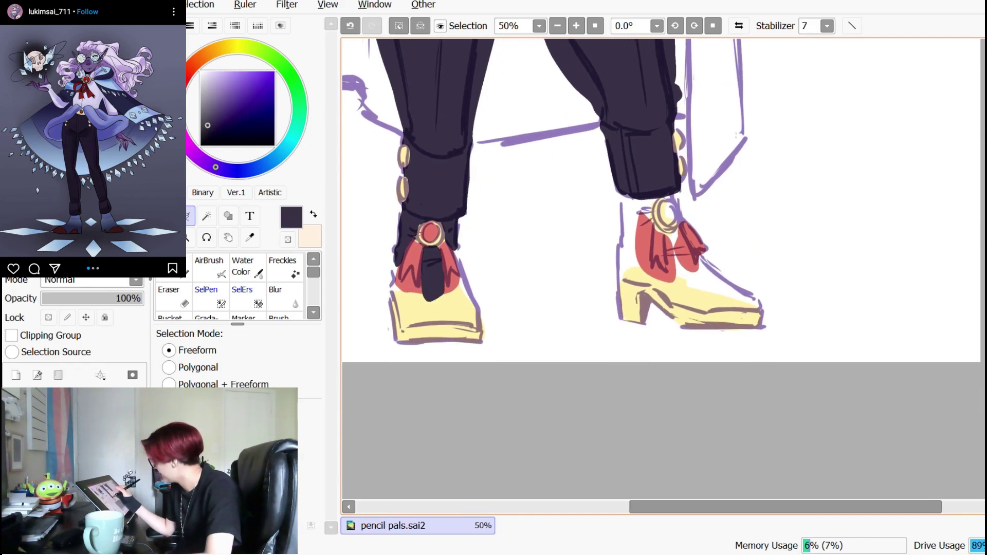
{"action": "key", "text": "ctrl+d"}
- Fill the rest of the front-facing boot's upper with dark purple down to the yellow sole and tidy its edge
{"action": "left_click_drag", "start_coordinate": [456, 247], "coordinate": [463, 280]}
{"action": "key", "text": "ctrl+f"}
{"action": "key", "text": "ctrl+d"}
{"action": "mouse_move", "coordinate": [396, 252]}
{"action": "left_mouse_down"}
{"action": "mouse_move", "coordinate": [393, 297]}
{"action": "mouse_move", "coordinate": [395, 272]}
{"action": "left_mouse_up"}
{"action": "key", "text": "ctrl+d"}
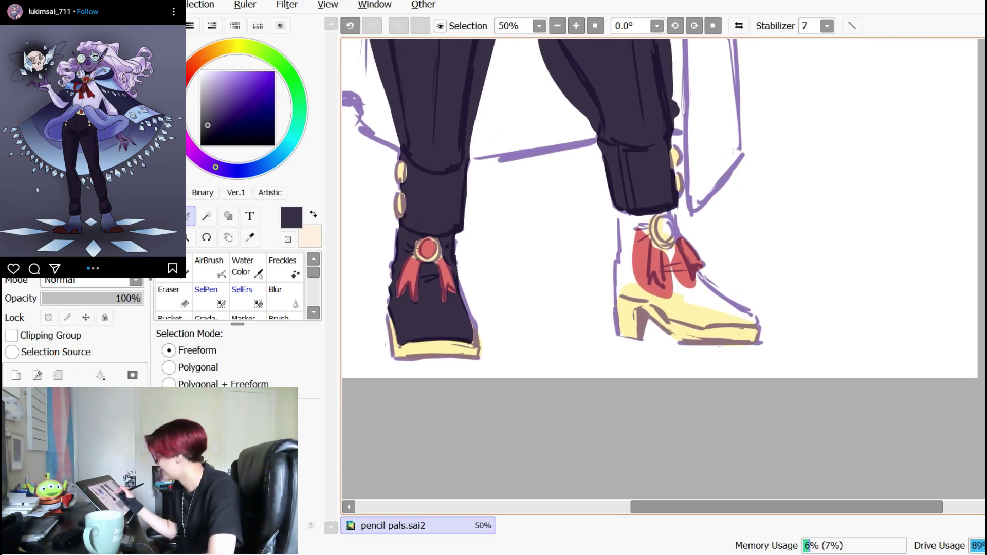
{"action": "key", "text": "n"}
{"action": "left_click_drag", "start_coordinate": [461, 288], "coordinate": [473, 345]}
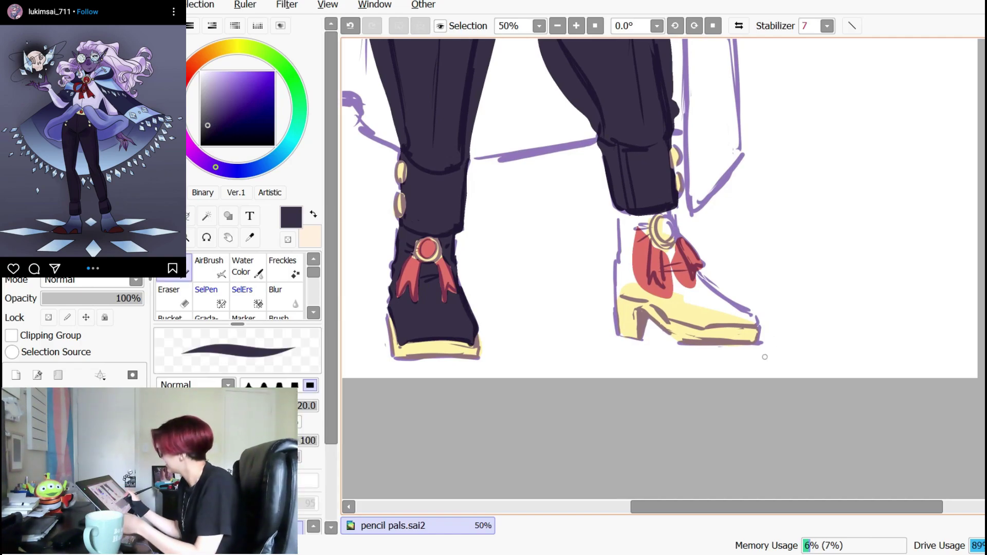
- Colour the side-facing boot's upper dark purple around its red ribbon tails and fill both trouser cuffs with grey
{"action": "left_click_drag", "start_coordinate": [775, 342], "coordinate": [746, 362]}
{"action": "left_click_drag", "start_coordinate": [638, 278], "coordinate": [639, 307]}
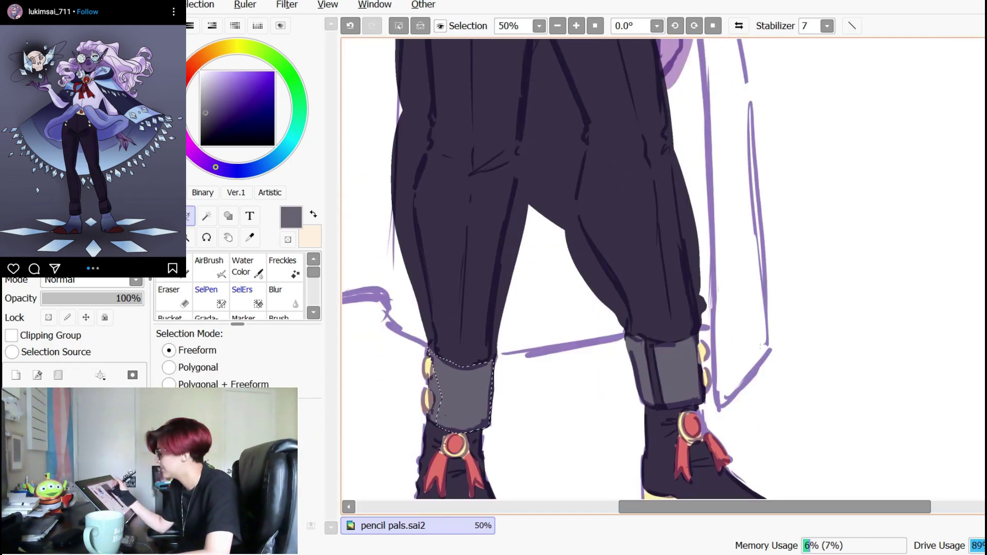
- Draw thin grey seam stripes down the front of both trouser legs
{"action": "left_click_drag", "start_coordinate": [545, 72], "coordinate": [497, 486]}
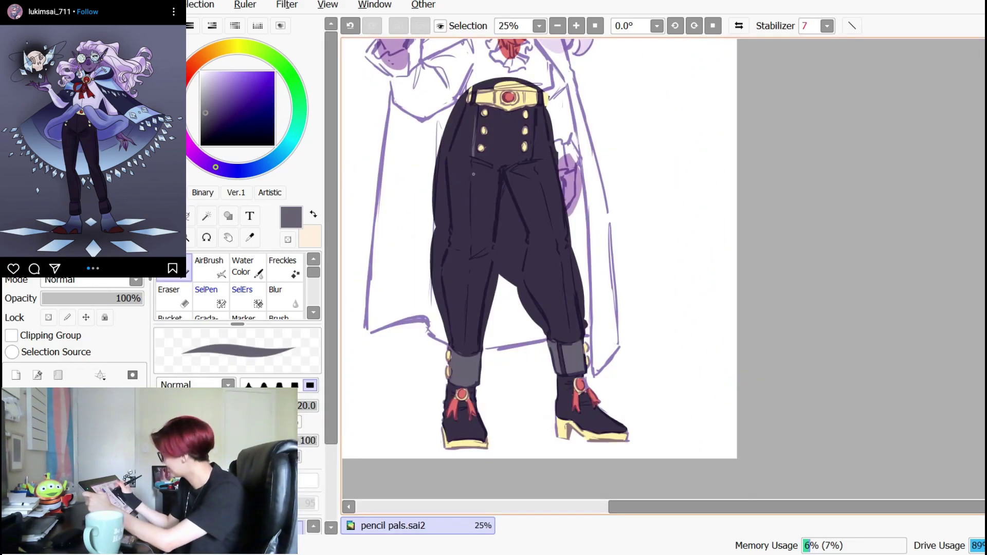
{"action": "left_click_drag", "start_coordinate": [472, 168], "coordinate": [469, 247]}
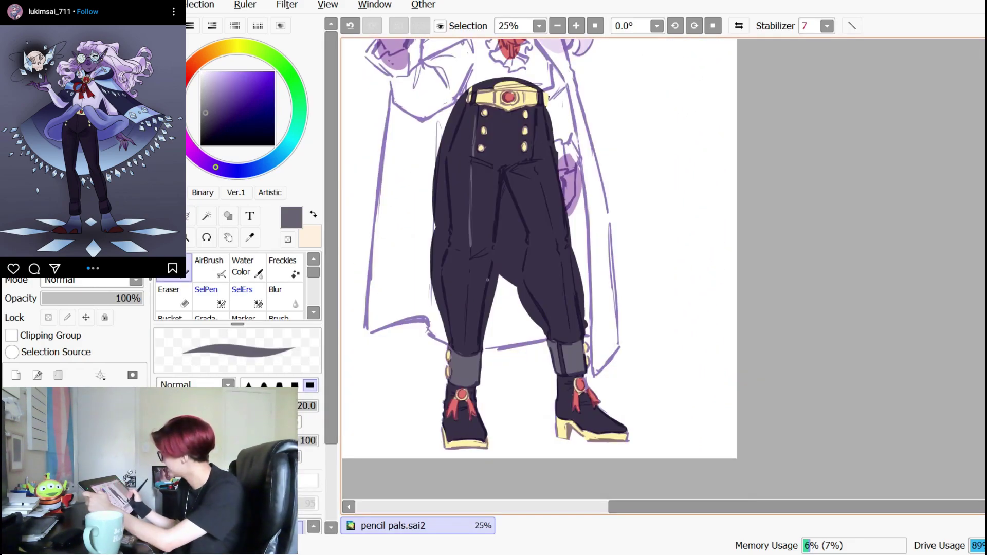
{"action": "left_click_drag", "start_coordinate": [473, 149], "coordinate": [469, 255]}
{"action": "left_click_drag", "start_coordinate": [536, 166], "coordinate": [558, 254]}
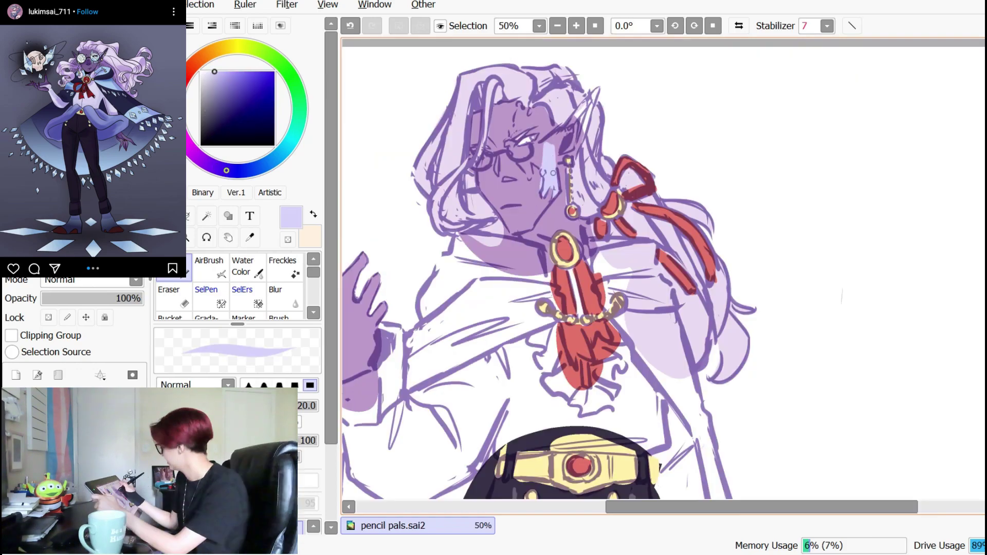
- Redo the pale lavender paint on the cheek and add it over the glasses lens and brow
{"action": "key", "text": "ctrl+z"}
{"action": "left_click_drag", "start_coordinate": [546, 168], "coordinate": [556, 193]}
{"action": "mouse_move", "coordinate": [512, 150]}
{"action": "left_mouse_down"}
{"action": "mouse_move", "coordinate": [531, 148]}
{"action": "mouse_move", "coordinate": [541, 163]}
{"action": "left_mouse_up"}
{"action": "mouse_move", "coordinate": [512, 137]}
{"action": "left_mouse_down"}
{"action": "mouse_move", "coordinate": [519, 115]}
{"action": "mouse_move", "coordinate": [525, 127]}
{"action": "mouse_move", "coordinate": [539, 125]}
{"action": "mouse_move", "coordinate": [538, 138]}
{"action": "left_mouse_up"}
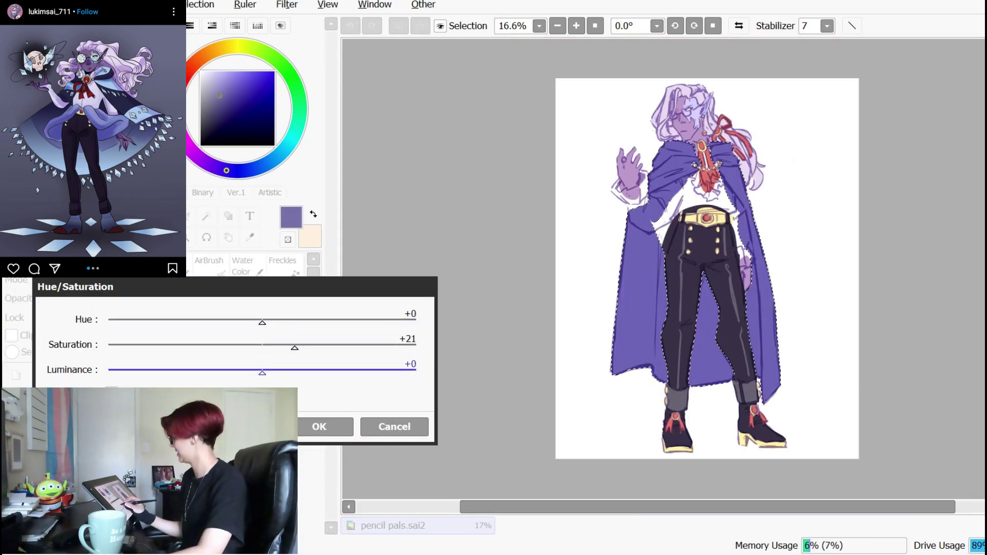
- Tone the cape's purple fill with Hue/Saturation, easing back the saturation boost and lowering the luminance
{"action": "left_click_drag", "start_coordinate": [293, 348], "coordinate": [284, 347]}
{"action": "left_click_drag", "start_coordinate": [262, 373], "coordinate": [231, 373]}
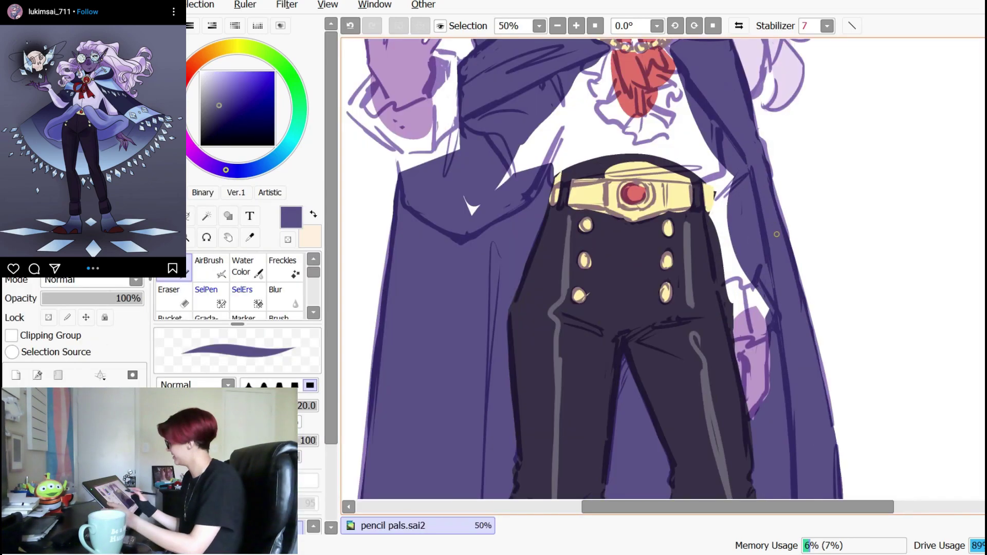
{"action": "scroll", "coordinate": [723, 196], "scroll_direction": "up", "scroll_amount": 1}
{"action": "scroll", "coordinate": [719, 112], "scroll_direction": "down", "scroll_amount": 1}
- Fill the shirt and sleeves with pale lavender and add pale double trim lines along the cape's edges and hem
{"action": "left_click_drag", "start_coordinate": [720, 112], "coordinate": [703, 415]}
{"action": "left_click_drag", "start_coordinate": [679, 243], "coordinate": [622, 249]}
{"action": "key", "text": "ctrl+d"}
{"action": "key", "text": "ctrl+f"}
{"action": "key", "text": "ctrl+d"}
{"action": "left_click_drag", "start_coordinate": [517, 234], "coordinate": [506, 256]}
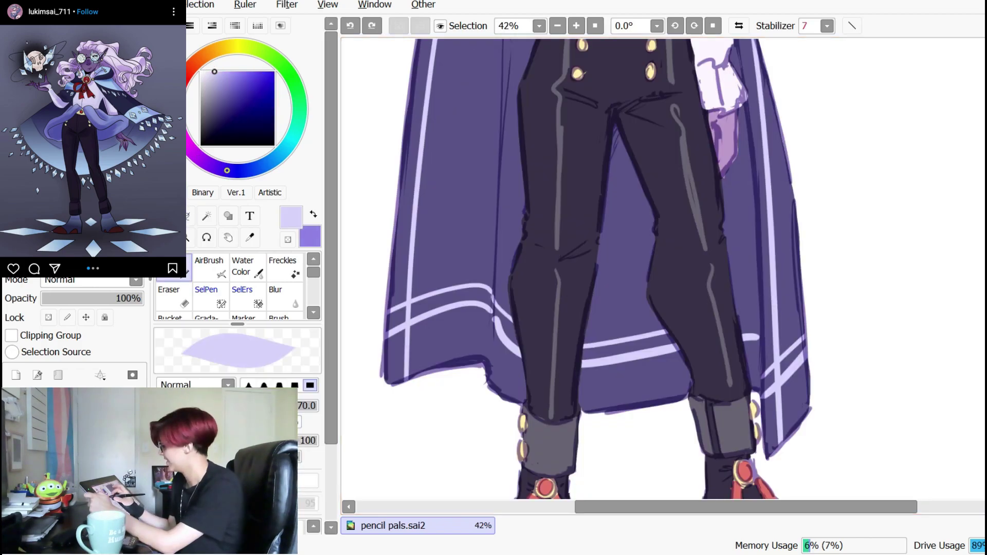
- Check the whole coloured figure with the canvas mirrored horizontally, and restore the normal orientation
{"action": "key", "text": "ctrl+0"}
{"action": "key", "text": "h"}
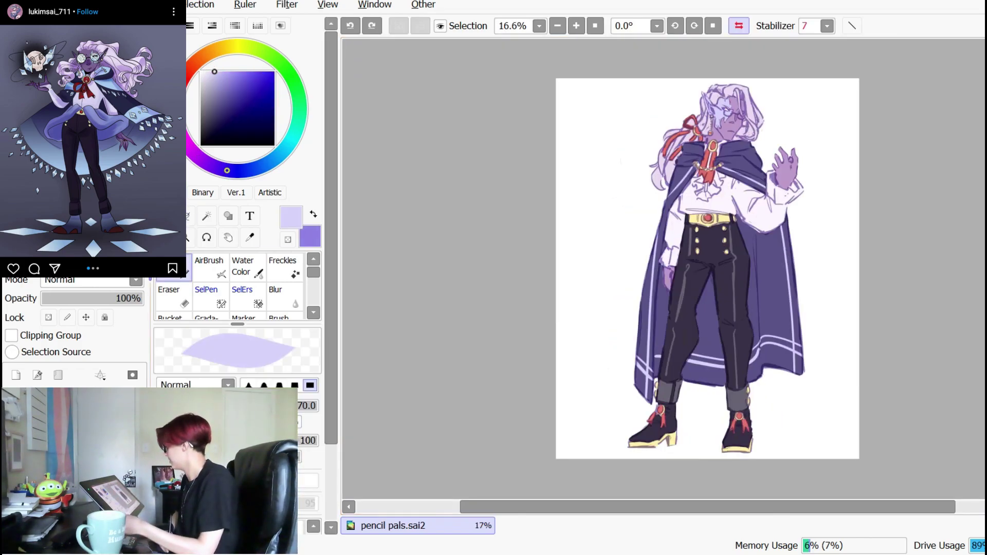
{"action": "key", "text": "h"}
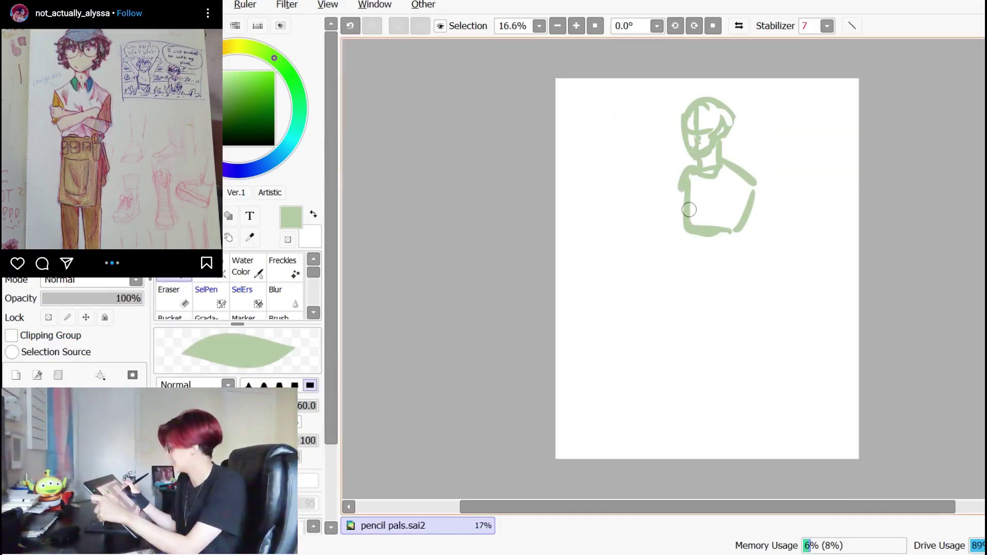
- Thin the new green figure's torso outline and redraw its sides and waist edge
{"action": "key", "text": "e"}
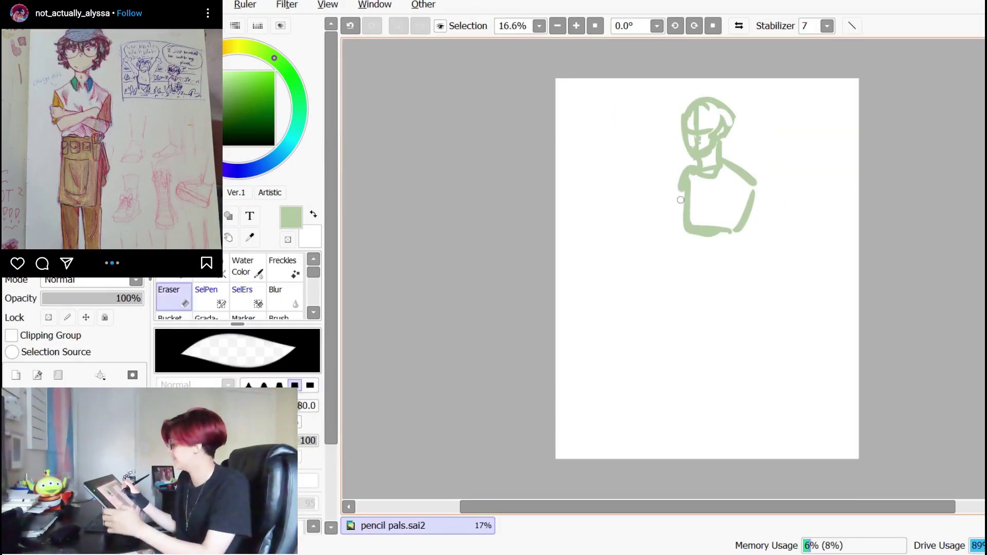
{"action": "left_click_drag", "start_coordinate": [692, 235], "coordinate": [716, 230]}
{"action": "key", "text": "n"}
{"action": "mouse_move", "coordinate": [688, 176]}
{"action": "left_mouse_down"}
{"action": "mouse_move", "coordinate": [690, 220]}
{"action": "mouse_move", "coordinate": [749, 190]}
{"action": "mouse_move", "coordinate": [720, 231]}
{"action": "left_mouse_up"}
{"action": "left_click_drag", "start_coordinate": [752, 191], "coordinate": [723, 236]}
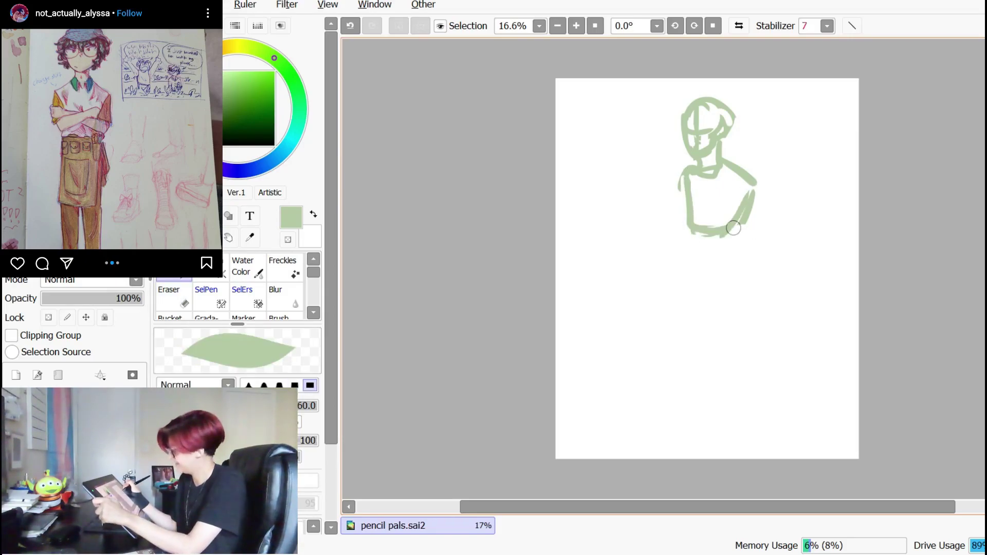
- Reshape the green figure's torso with cleaner side and waist lines, a vertical centre line and a first hip outline
{"action": "key", "text": "e"}
{"action": "left_click_drag", "start_coordinate": [750, 199], "coordinate": [740, 225]}
{"action": "left_click_drag", "start_coordinate": [694, 188], "coordinate": [742, 190]}
{"action": "mouse_move", "coordinate": [689, 213]}
{"action": "left_mouse_down"}
{"action": "mouse_move", "coordinate": [690, 181]}
{"action": "mouse_move", "coordinate": [686, 226]}
{"action": "left_mouse_up"}
{"action": "key", "text": "n"}
{"action": "left_click_drag", "start_coordinate": [686, 226], "coordinate": [722, 233]}
{"action": "left_click_drag", "start_coordinate": [700, 182], "coordinate": [697, 234]}
{"action": "mouse_move", "coordinate": [687, 262]}
{"action": "left_mouse_down"}
{"action": "mouse_move", "coordinate": [719, 263]}
{"action": "mouse_move", "coordinate": [689, 249]}
{"action": "mouse_move", "coordinate": [698, 283]}
{"action": "left_mouse_up"}
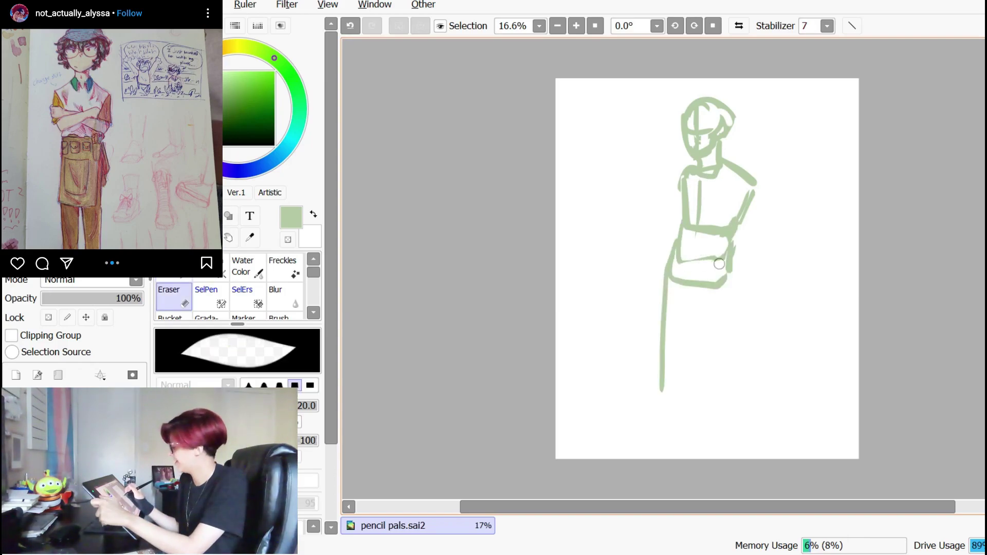
- Redraw the green figure's pelvis and sketch both thighs down to the knees
{"action": "key", "text": "n"}
{"action": "key", "text": "ctrl+z"}
{"action": "left_click_drag", "start_coordinate": [680, 243], "coordinate": [699, 283]}
{"action": "mouse_move", "coordinate": [730, 340]}
{"action": "left_mouse_down"}
{"action": "mouse_move", "coordinate": [729, 313]}
{"action": "mouse_move", "coordinate": [701, 298]}
{"action": "mouse_move", "coordinate": [670, 338]}
{"action": "left_mouse_up"}
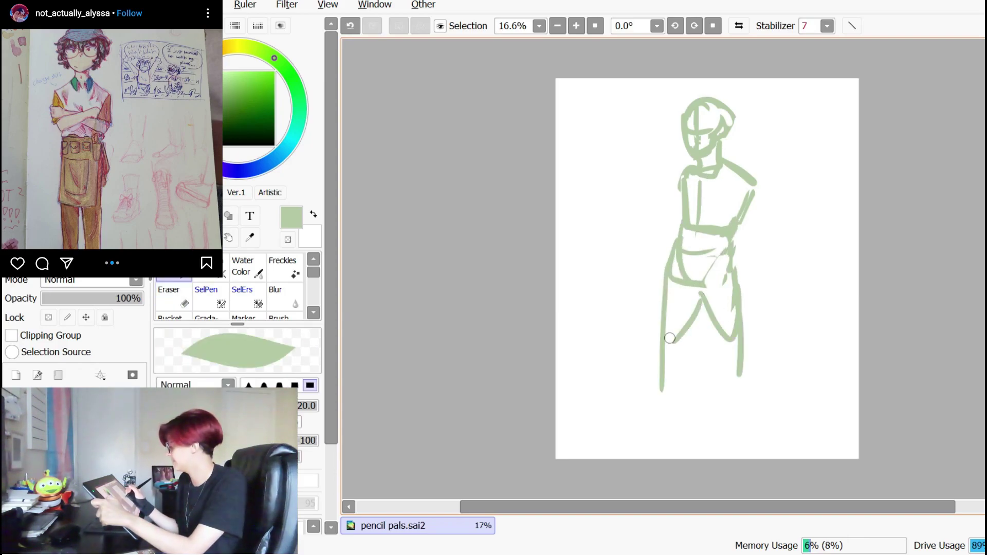
{"action": "left_click_drag", "start_coordinate": [668, 280], "coordinate": [673, 339]}
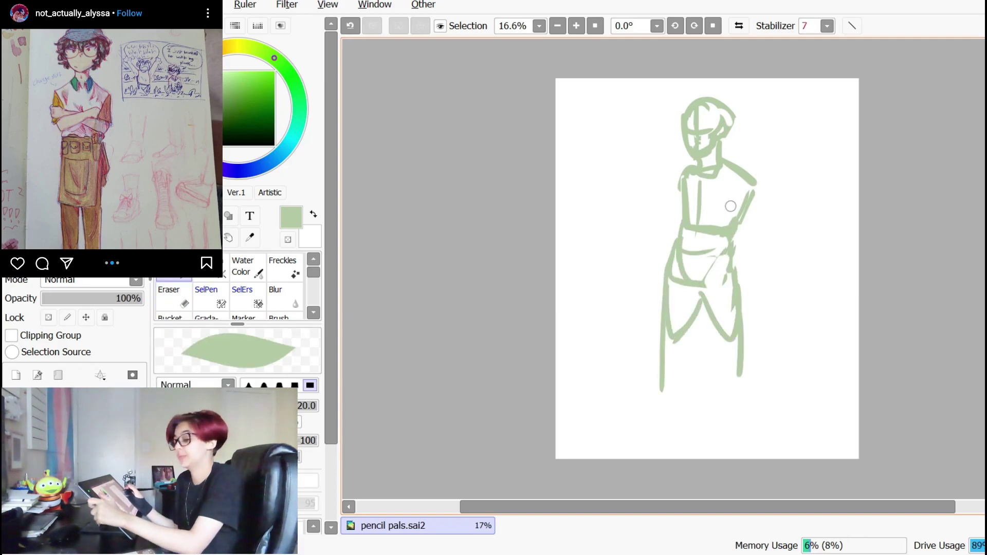
- Scale the green figure sketch down slightly and move it higher on the canvas
{"action": "key", "text": "ctrl+t"}
{"action": "left_click_drag", "start_coordinate": [758, 97], "coordinate": [740, 82]}
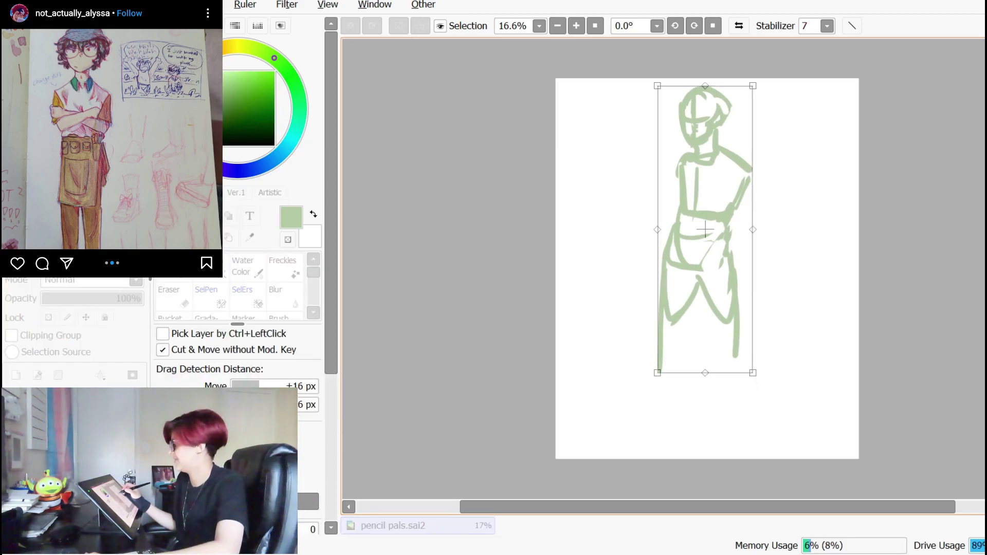
{"action": "key", "text": "Return"}
- Erase and rework the outer line of the green figure's thigh
{"action": "key", "text": "e"}
{"action": "left_click_drag", "start_coordinate": [724, 252], "coordinate": [727, 297]}
{"action": "left_click_drag", "start_coordinate": [724, 251], "coordinate": [717, 299]}
{"action": "key", "text": "n"}
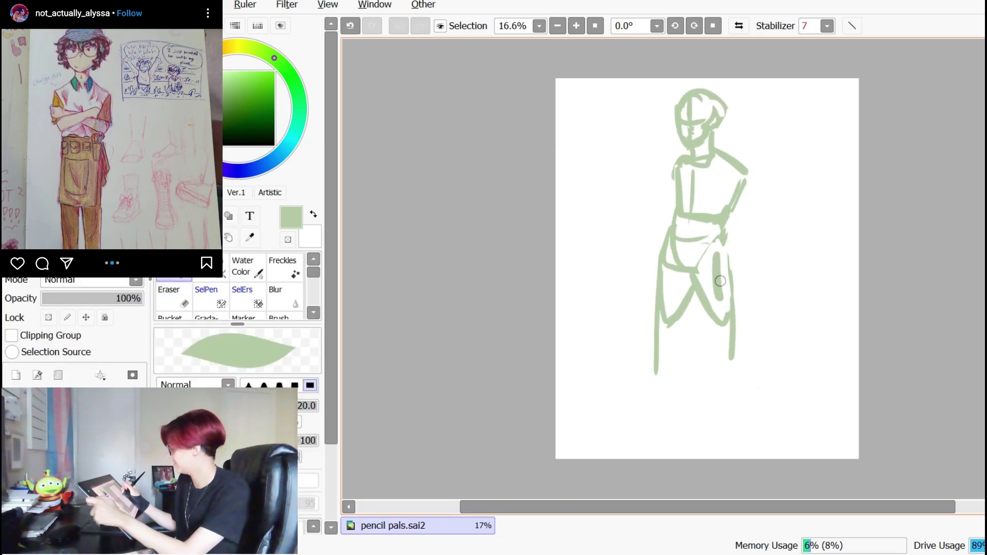
{"action": "key", "text": "e"}
{"action": "key", "text": "ctrl+z"}
{"action": "key", "text": "n"}
- Sketch the green figure's lower legs from the knees down to the ankles
{"action": "left_click_drag", "start_coordinate": [726, 250], "coordinate": [740, 409]}
{"action": "mouse_move", "coordinate": [713, 320]}
{"action": "left_mouse_down"}
{"action": "mouse_move", "coordinate": [736, 406]}
{"action": "mouse_move", "coordinate": [683, 324]}
{"action": "mouse_move", "coordinate": [669, 369]}
{"action": "left_mouse_up"}
{"action": "key", "text": "ctrl+z"}
{"action": "left_click_drag", "start_coordinate": [683, 318], "coordinate": [663, 393]}
{"action": "left_click_drag", "start_coordinate": [656, 306], "coordinate": [655, 394]}
- Thin and clean the green figure's lower-leg lines with the eraser
{"action": "key", "text": "e"}
{"action": "left_click_drag", "start_coordinate": [732, 332], "coordinate": [732, 356]}
{"action": "left_click_drag", "start_coordinate": [739, 368], "coordinate": [739, 393]}
{"action": "left_click_drag", "start_coordinate": [666, 360], "coordinate": [661, 391]}
{"action": "left_click_drag", "start_coordinate": [649, 307], "coordinate": [650, 391]}
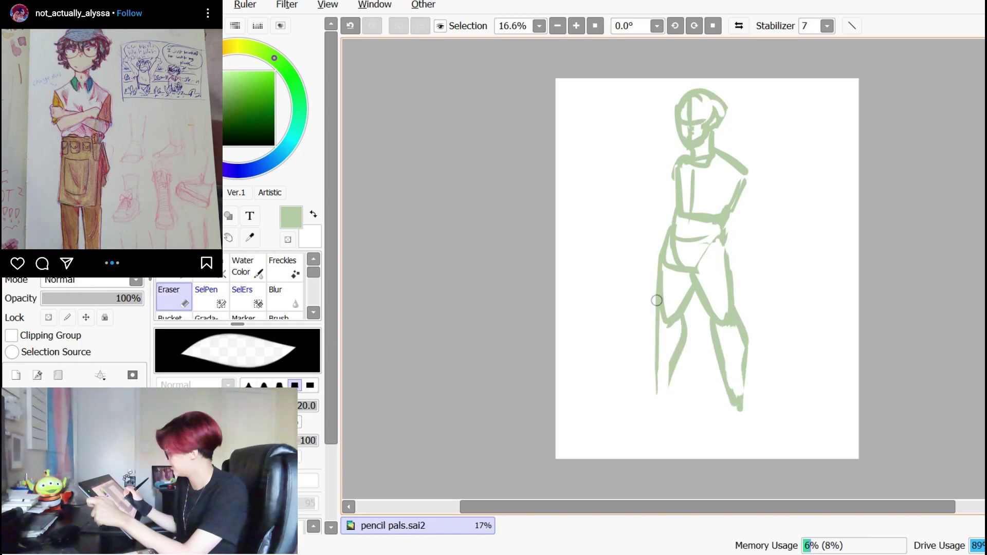
{"action": "key", "text": "n"}
{"action": "key", "text": "d"}
{"action": "key", "text": "ctrl+z"}
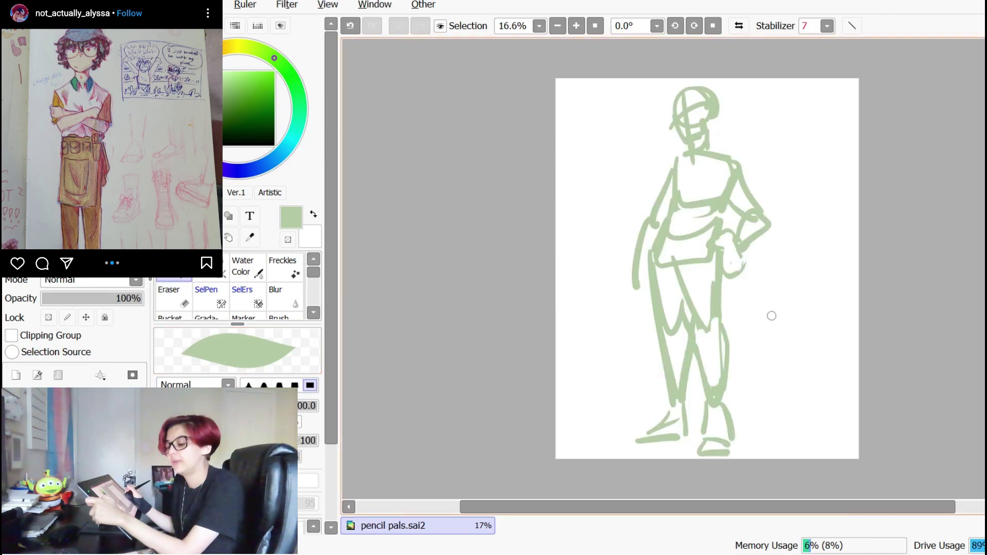
- Clean up the head of the new hand-on-hip pose sketch and redraw the hanging forearm
{"action": "key", "text": "ctrl+z"}
{"action": "key", "text": "ctrl+y"}
{"action": "key", "text": "e"}
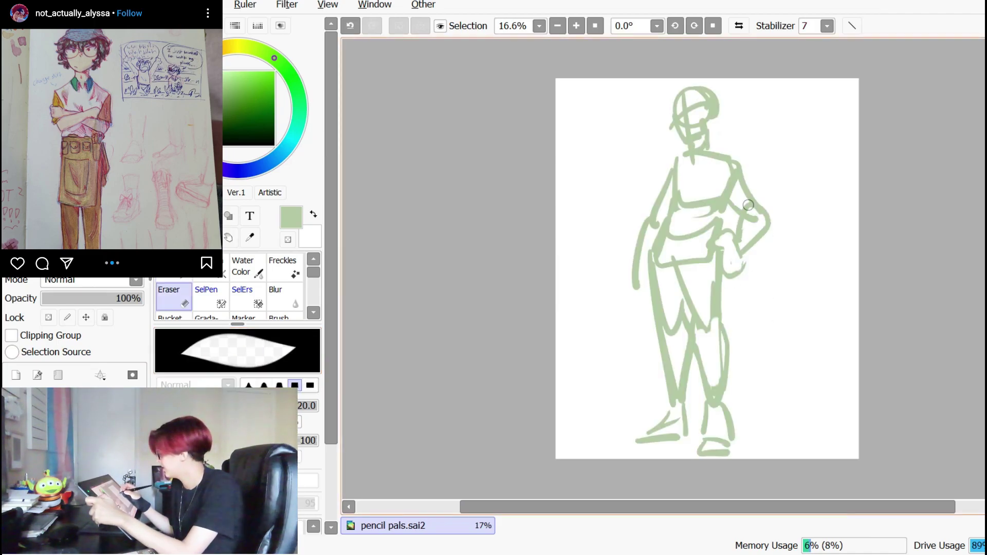
{"action": "mouse_move", "coordinate": [708, 136]}
{"action": "left_mouse_down"}
{"action": "mouse_move", "coordinate": [704, 103]}
{"action": "mouse_move", "coordinate": [711, 117]}
{"action": "left_mouse_up"}
{"action": "key", "text": "n"}
{"action": "mouse_move", "coordinate": [660, 218]}
{"action": "left_mouse_down"}
{"action": "mouse_move", "coordinate": [639, 276]}
{"action": "mouse_move", "coordinate": [645, 296]}
{"action": "left_mouse_up"}
{"action": "key", "text": "ctrl+z"}
{"action": "left_click_drag", "start_coordinate": [645, 256], "coordinate": [646, 297]}
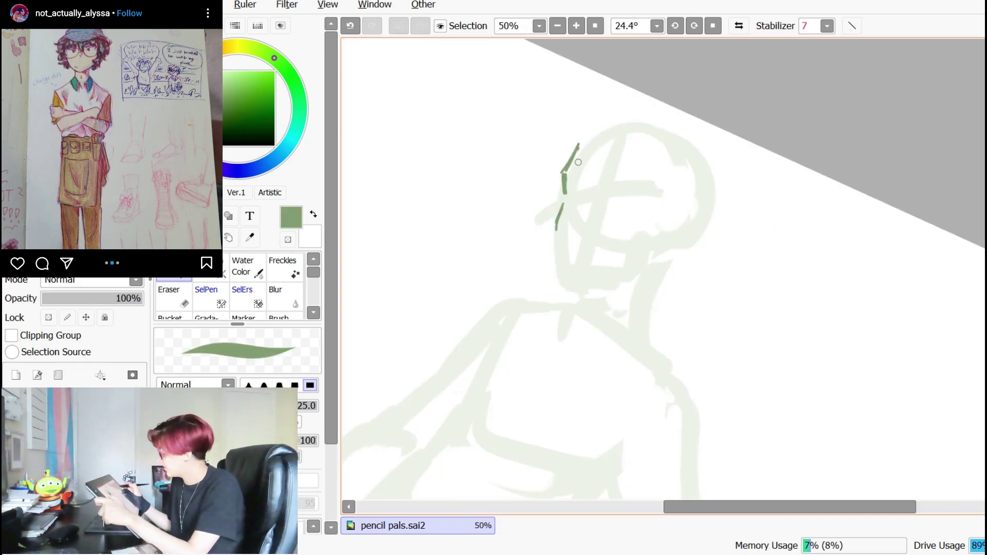
- Redo the short dark green cheek line below the brow over the faded sketch
{"action": "key", "text": "ctrl+z"}
{"action": "left_click_drag", "start_coordinate": [565, 205], "coordinate": [554, 227]}
{"action": "key", "text": "ctrl+z"}
{"action": "key", "text": "ctrl+z"}
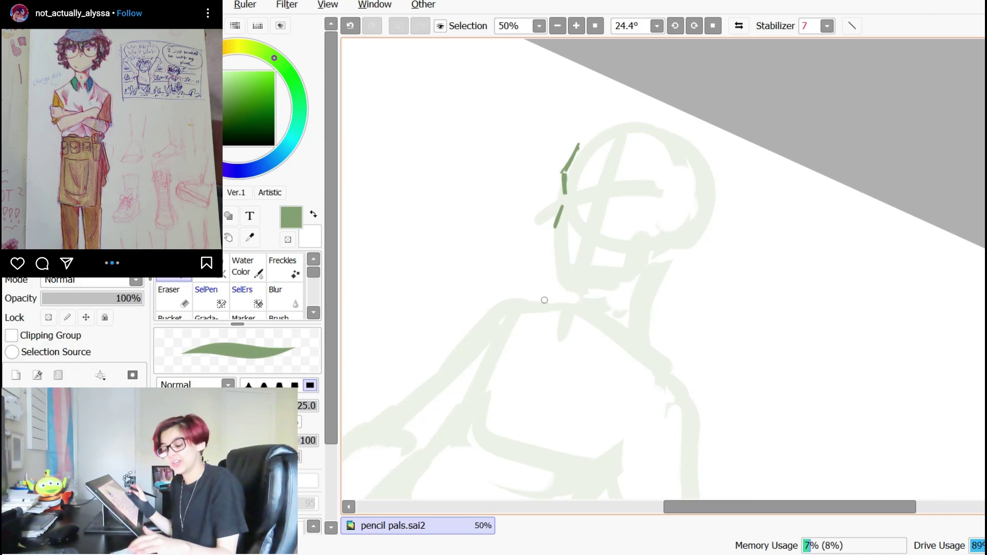
{"action": "key", "text": "ctrl+z"}
{"action": "mouse_move", "coordinate": [564, 204]}
{"action": "left_mouse_down"}
{"action": "mouse_move", "coordinate": [554, 226]}
{"action": "mouse_move", "coordinate": [567, 278]}
{"action": "left_mouse_up"}
{"action": "key", "text": "ctrl+z"}
{"action": "key", "text": "ctrl+z"}
- Draw the face contour from the cheek around the chin and up the jaw towards the ear
{"action": "mouse_move", "coordinate": [556, 229]}
{"action": "left_mouse_down"}
{"action": "mouse_move", "coordinate": [568, 279]}
{"action": "mouse_move", "coordinate": [596, 285]}
{"action": "left_mouse_up"}
{"action": "mouse_move", "coordinate": [600, 284]}
{"action": "left_mouse_down"}
{"action": "mouse_move", "coordinate": [638, 263]}
{"action": "mouse_move", "coordinate": [646, 233]}
{"action": "left_mouse_up"}
{"action": "key", "text": "ctrl+z"}
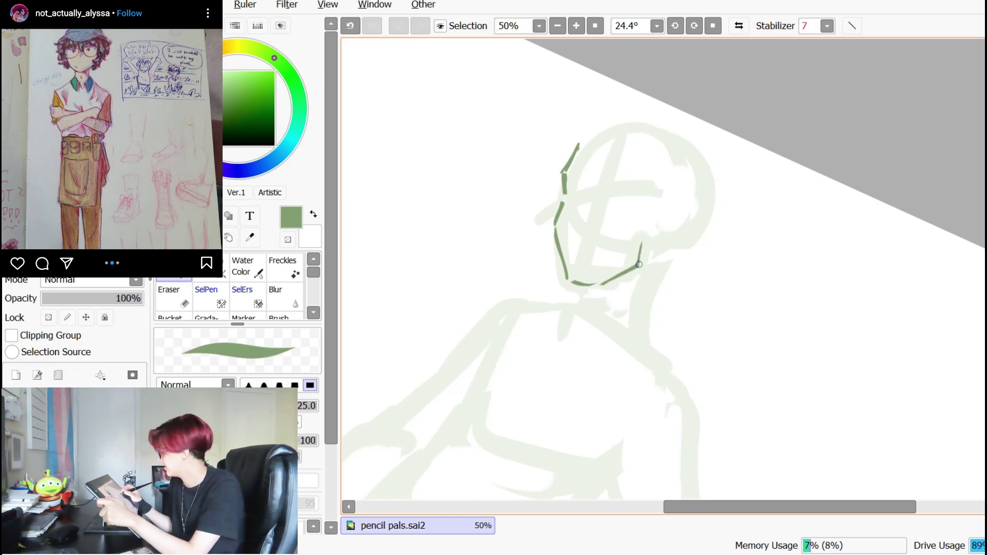
{"action": "key", "text": "e"}
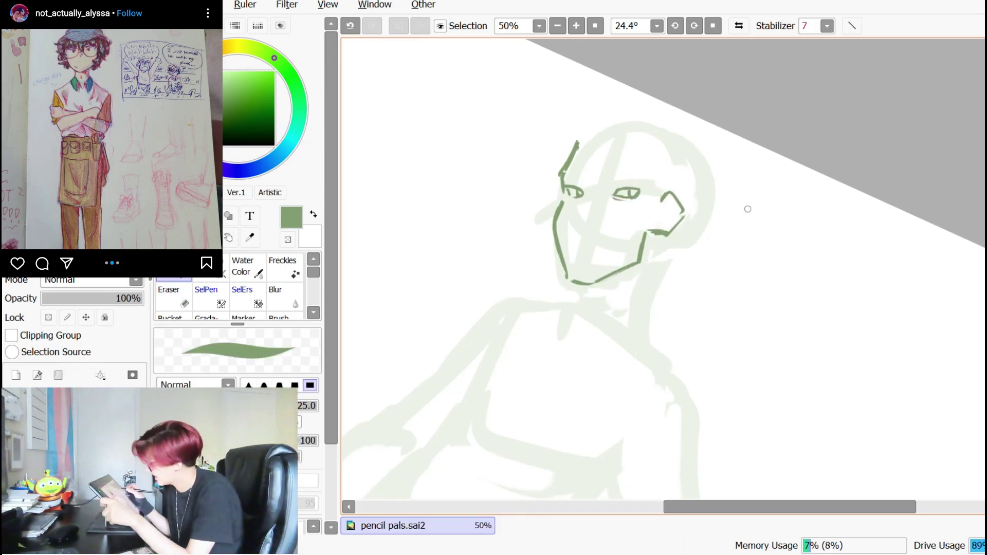
{"action": "key", "text": "ctrl+z"}
{"action": "left_click_drag", "start_coordinate": [567, 191], "coordinate": [626, 200]}
{"action": "key", "text": "ctrl+z"}
{"action": "key", "text": "ctrl+z"}
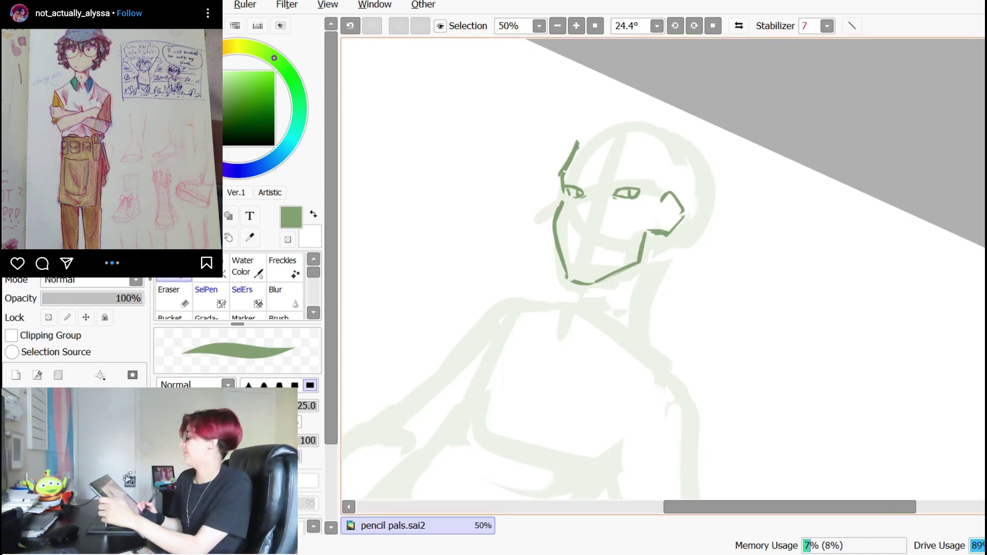
- Thin the short forehead line above the far eye with the eraser
{"action": "key", "text": "e"}
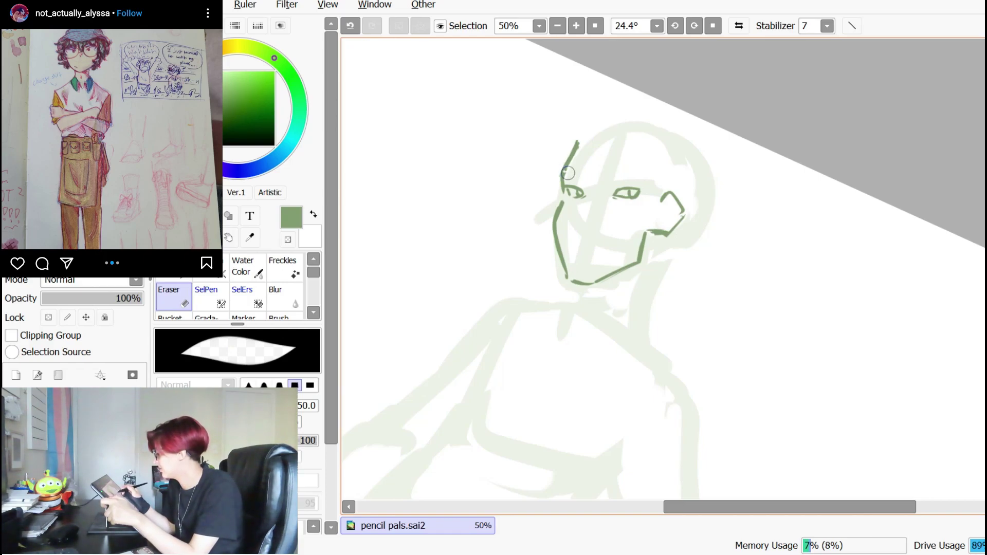
{"action": "left_click_drag", "start_coordinate": [561, 172], "coordinate": [576, 139]}
{"action": "key", "text": "n"}
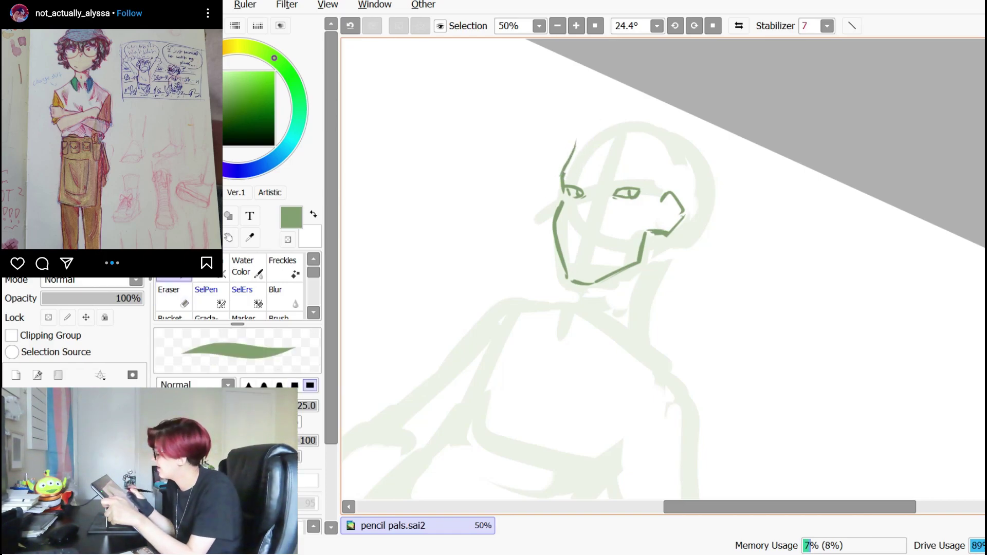
{"action": "key", "text": "e"}
{"action": "left_click_drag", "start_coordinate": [568, 173], "coordinate": [560, 175]}
{"action": "key", "text": "n"}
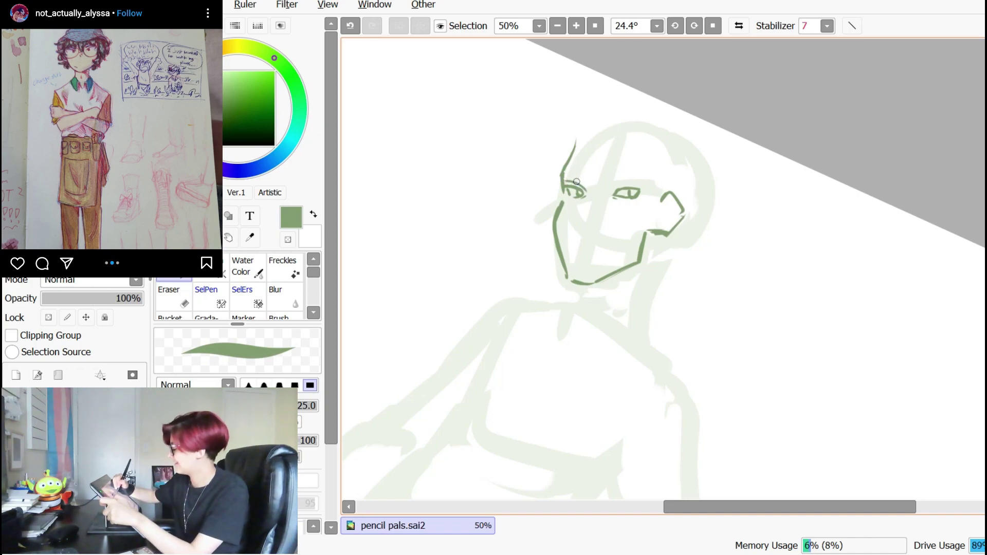
- Thin the far cheek line below the eye with the eraser
{"action": "key", "text": "e"}
{"action": "left_click_drag", "start_coordinate": [563, 203], "coordinate": [555, 224]}
{"action": "key", "text": "ctrl+z"}
{"action": "key", "text": "n"}
{"action": "key", "text": "e"}
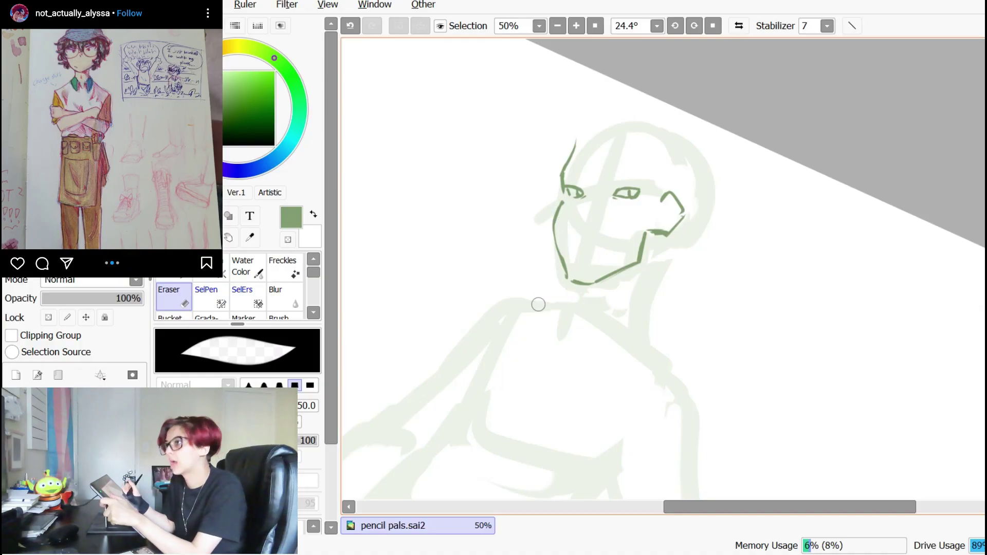
- Redraw the jaw with a thinner, smoother line and sketch the nose bridge and nostril
{"action": "key", "text": "n"}
{"action": "key", "text": "e"}
{"action": "key", "text": "n"}
{"action": "left_click_drag", "start_coordinate": [562, 207], "coordinate": [562, 274]}
{"action": "key", "text": "ctrl+z"}
{"action": "key", "text": "e"}
{"action": "key", "text": "n"}
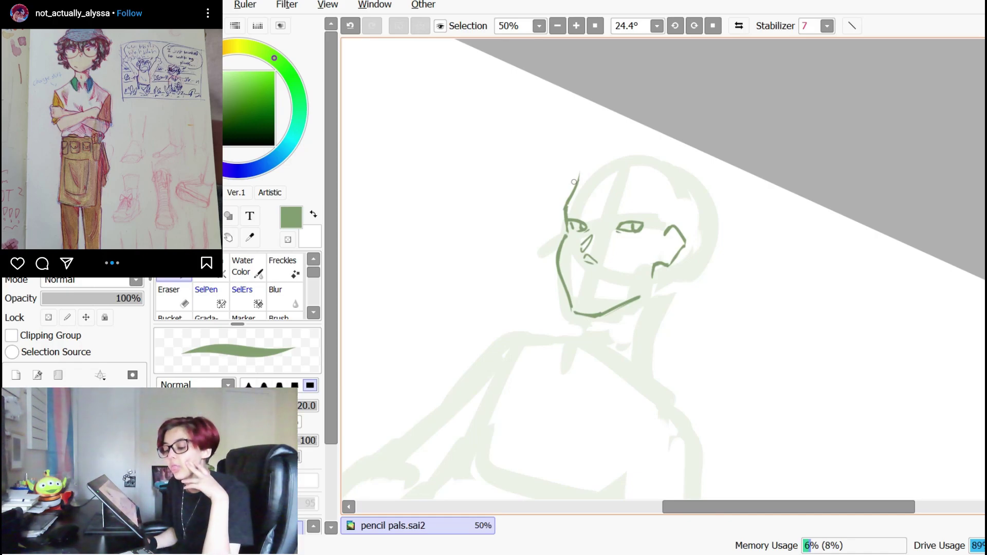
- Draw the eyebrow and lid crease lines over the eyes and add a small mouth
{"action": "left_click_drag", "start_coordinate": [716, 308], "coordinate": [711, 327]}
{"action": "mouse_move", "coordinate": [563, 235]}
{"action": "left_mouse_down"}
{"action": "mouse_move", "coordinate": [583, 243]}
{"action": "mouse_move", "coordinate": [581, 234]}
{"action": "left_mouse_up"}
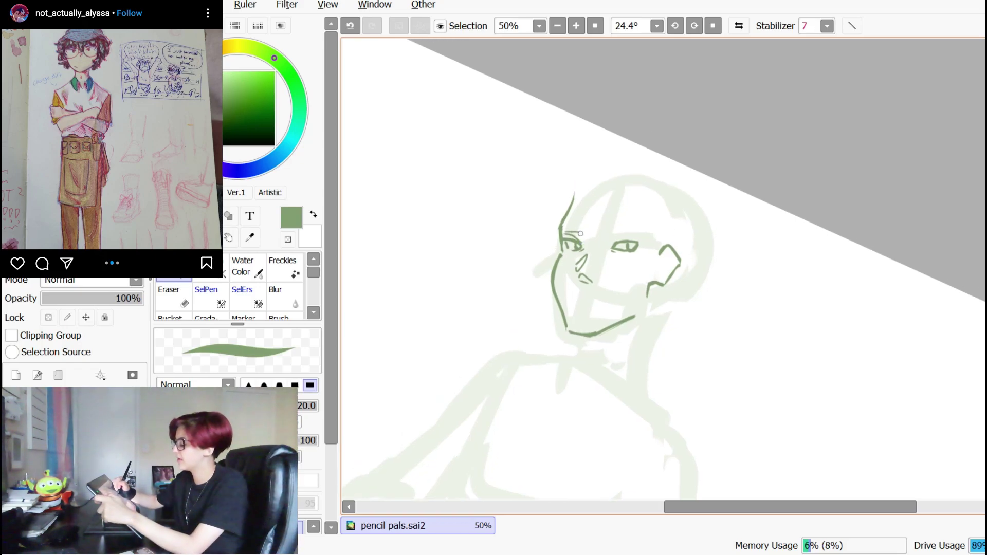
{"action": "left_click_drag", "start_coordinate": [581, 235], "coordinate": [584, 241]}
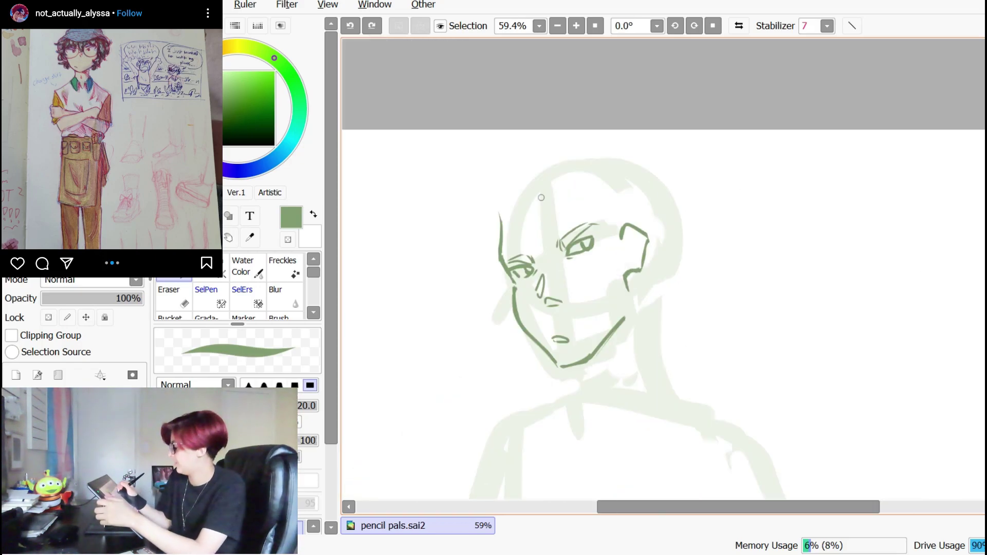
- Redraw the ear outline as a smoother, rounder curve and clean its edges with the eraser
{"action": "left_click_drag", "start_coordinate": [530, 204], "coordinate": [562, 292]}
{"action": "key", "text": "ctrl+z"}
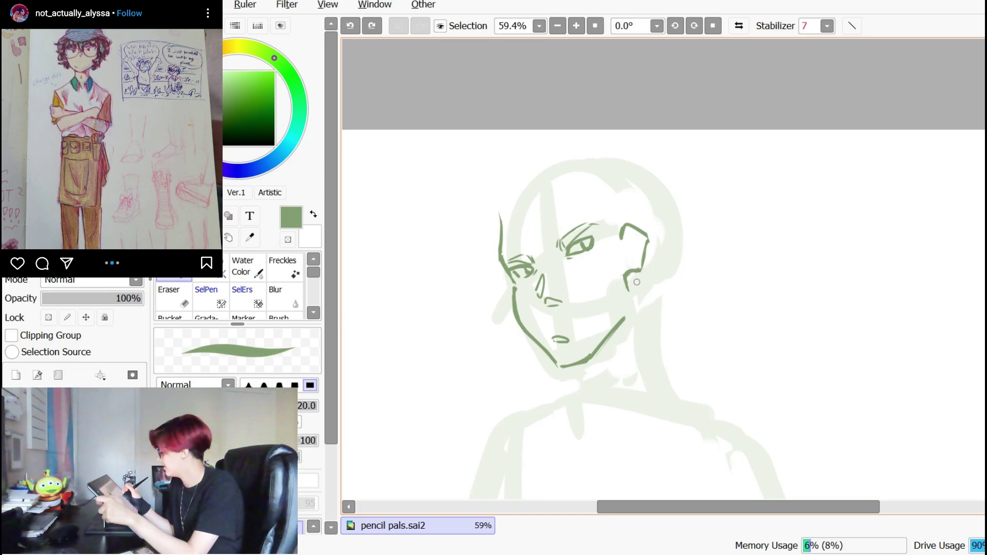
{"action": "key", "text": "e"}
{"action": "key", "text": "n"}
{"action": "mouse_move", "coordinate": [626, 230]}
{"action": "left_mouse_down"}
{"action": "mouse_move", "coordinate": [618, 249]}
{"action": "mouse_move", "coordinate": [648, 234]}
{"action": "mouse_move", "coordinate": [650, 268]}
{"action": "mouse_move", "coordinate": [625, 268]}
{"action": "mouse_move", "coordinate": [637, 299]}
{"action": "left_mouse_up"}
{"action": "key", "text": "e"}
{"action": "key", "text": "n"}
{"action": "key", "text": "e"}
{"action": "key", "text": "e"}
{"action": "key", "text": "e"}
{"action": "key", "text": "n"}
{"action": "key", "text": "e"}
{"action": "key", "text": "n"}
{"action": "left_click_drag", "start_coordinate": [638, 263], "coordinate": [623, 315]}
{"action": "key", "text": "ctrl+z"}
{"action": "key", "text": "ctrl+s"}
{"action": "key", "text": "ctrl+z"}
{"action": "left_click_drag", "start_coordinate": [590, 269], "coordinate": [621, 306]}
{"action": "key", "text": "ctrl+z"}
{"action": "key", "text": "ctrl+z"}
{"action": "mouse_move", "coordinate": [546, 289]}
{"action": "left_mouse_down"}
{"action": "mouse_move", "coordinate": [581, 277]}
{"action": "mouse_move", "coordinate": [618, 319]}
{"action": "left_mouse_up"}
{"action": "key", "text": "ctrl+z"}
{"action": "key", "text": "ctrl+z"}
- Draw a small bandage on the far cheek and clean the cheek line around it with the eraser
{"action": "left_click_drag", "start_coordinate": [524, 302], "coordinate": [533, 338]}
{"action": "key", "text": "ctrl+z"}
{"action": "key", "text": "h"}
{"action": "key", "text": "h"}
{"action": "key", "text": "ctrl+z"}
{"action": "key", "text": "e"}
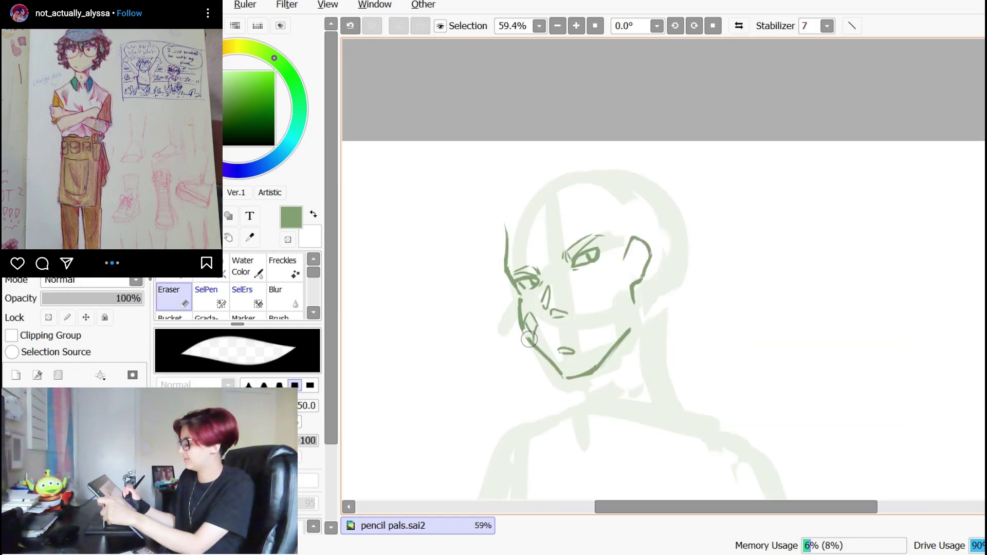
{"action": "mouse_move", "coordinate": [527, 329]}
{"action": "left_mouse_down"}
{"action": "mouse_move", "coordinate": [567, 382]}
{"action": "mouse_move", "coordinate": [544, 350]}
{"action": "left_mouse_up"}
{"action": "key", "text": "n"}
{"action": "key", "text": "ctrl+z"}
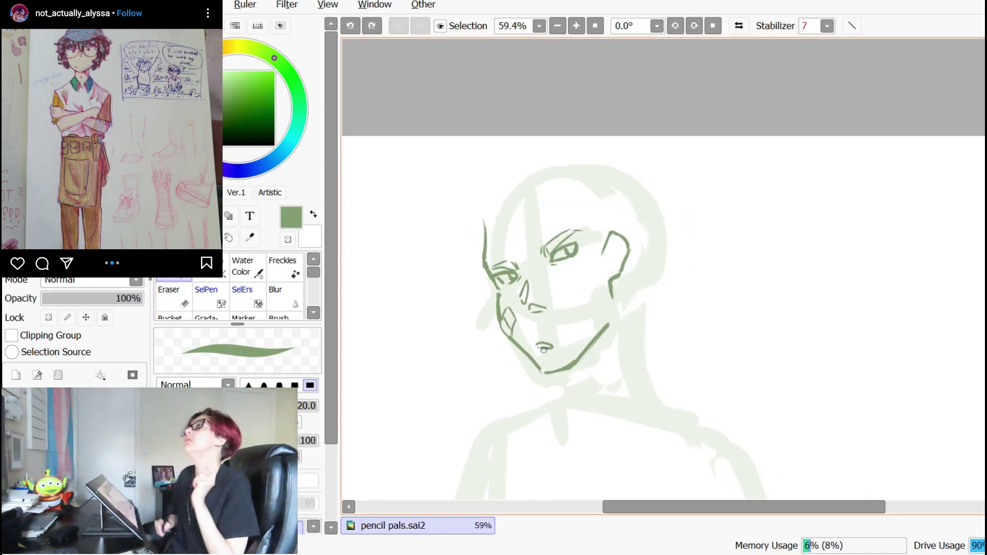
{"action": "left_click_drag", "start_coordinate": [478, 277], "coordinate": [492, 292]}
{"action": "mouse_move", "coordinate": [515, 271]}
{"action": "left_mouse_down"}
{"action": "mouse_move", "coordinate": [523, 283]}
{"action": "mouse_move", "coordinate": [524, 267]}
{"action": "left_mouse_up"}
{"action": "key", "text": "ctrl+z"}
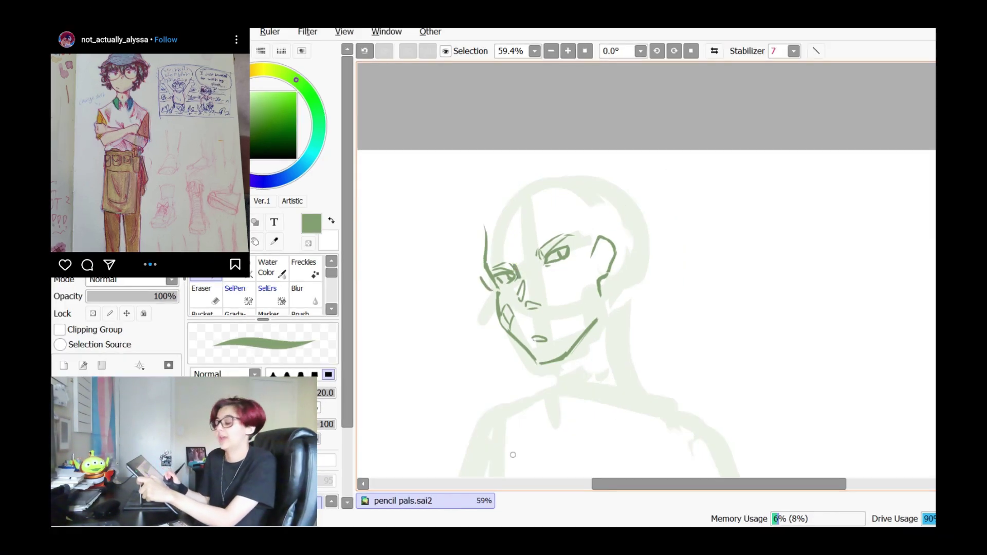
{"action": "key", "text": "ctrl+z"}
{"action": "key", "text": "ctrl+z"}
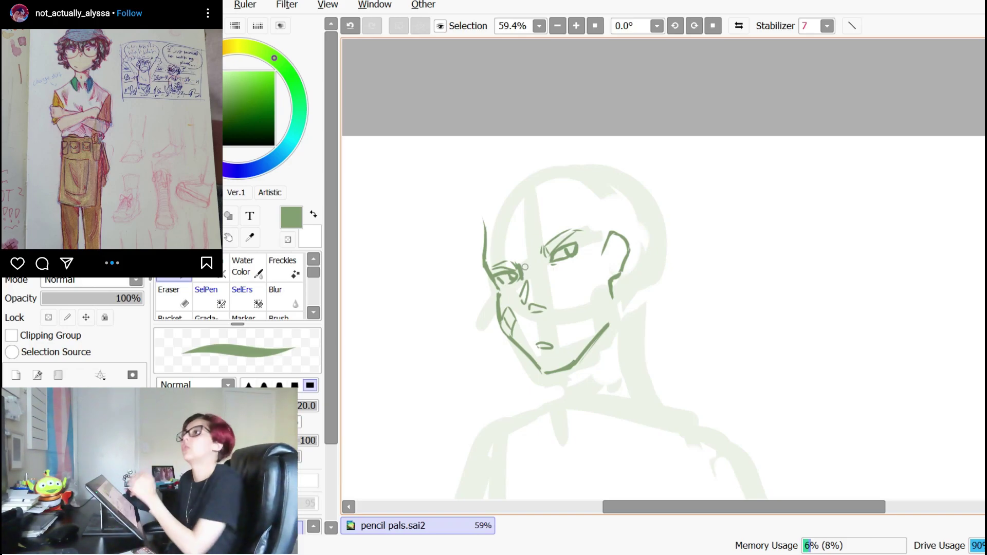
{"action": "key", "text": "ctrl+z"}
- Draw the glasses over both eyes with heavy upper rims and thin lower rims
{"action": "left_click_drag", "start_coordinate": [513, 222], "coordinate": [554, 224]}
{"action": "mouse_move", "coordinate": [573, 222]}
{"action": "left_mouse_down"}
{"action": "mouse_move", "coordinate": [628, 225]}
{"action": "mouse_move", "coordinate": [622, 243]}
{"action": "left_mouse_up"}
{"action": "left_click_drag", "start_coordinate": [875, 383], "coordinate": [883, 405]}
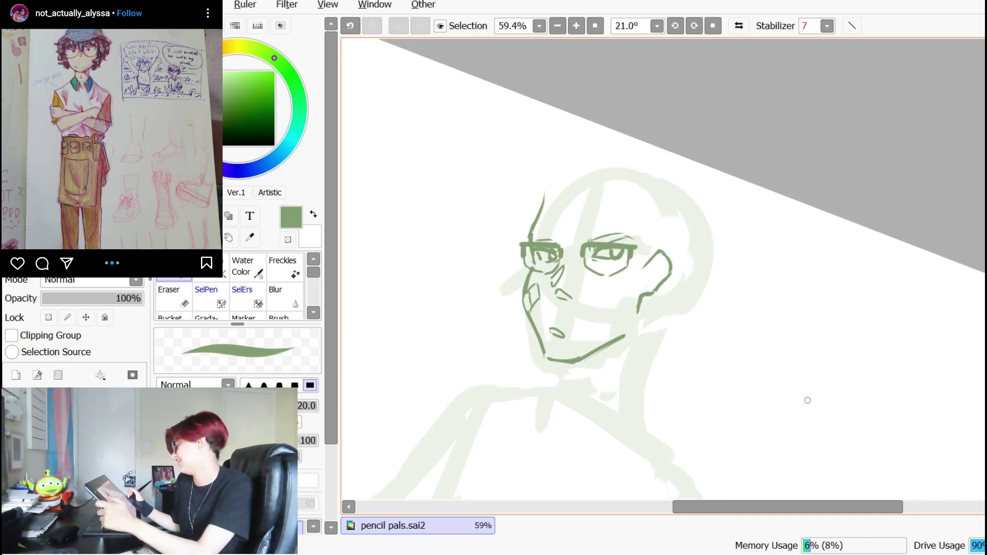
{"action": "left_click_drag", "start_coordinate": [523, 248], "coordinate": [559, 251]}
{"action": "left_click_drag", "start_coordinate": [631, 249], "coordinate": [587, 270]}
{"action": "left_click_drag", "start_coordinate": [592, 246], "coordinate": [584, 264]}
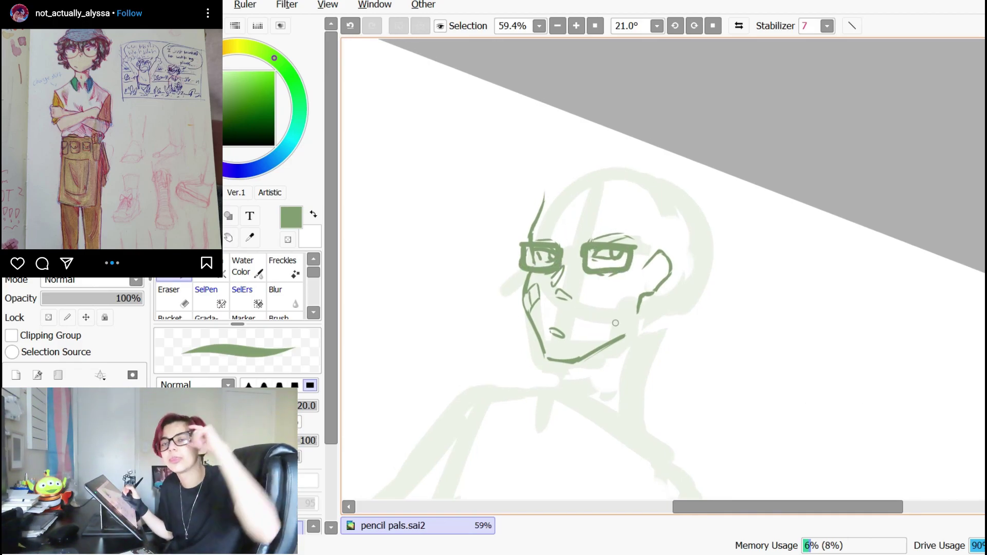
{"action": "key", "text": "ctrl+z"}
{"action": "key", "text": "ctrl+z"}
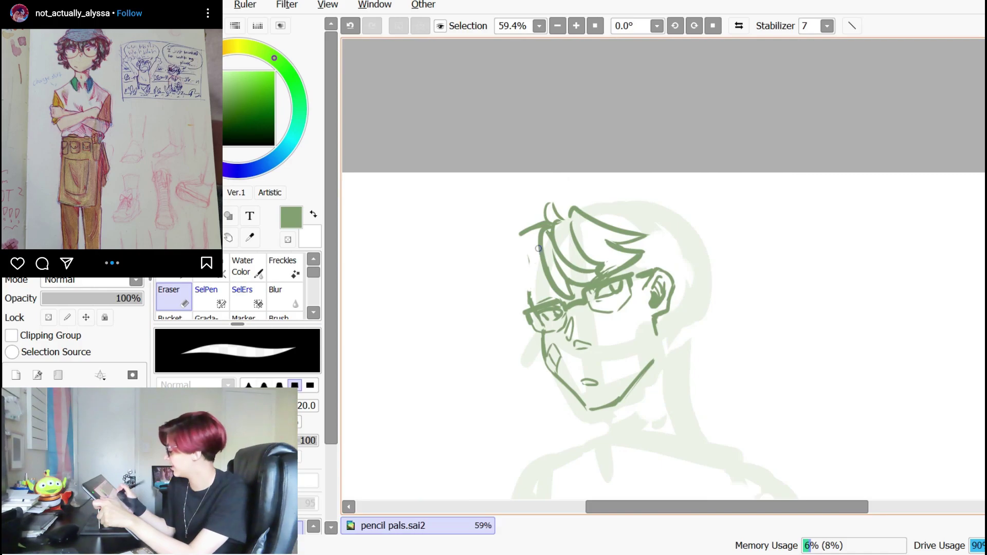
- Draw the outer hair lock flicking out past the far temple
{"action": "key", "text": "n"}
{"action": "left_click_drag", "start_coordinate": [518, 236], "coordinate": [491, 298]}
{"action": "key", "text": "ctrl+z"}
{"action": "mouse_move", "coordinate": [515, 245]}
{"action": "left_mouse_down"}
{"action": "mouse_move", "coordinate": [485, 296]}
{"action": "mouse_move", "coordinate": [515, 268]}
{"action": "left_mouse_up"}
{"action": "key", "text": "ctrl+z"}
{"action": "mouse_move", "coordinate": [484, 296]}
{"action": "left_mouse_down"}
{"action": "mouse_move", "coordinate": [515, 278]}
{"action": "mouse_move", "coordinate": [502, 307]}
{"action": "mouse_move", "coordinate": [524, 331]}
{"action": "left_mouse_up"}
{"action": "key", "text": "ctrl+z"}
- Add the inner strands beside the far temple and close the hair lock beneath the far lens
{"action": "left_click_drag", "start_coordinate": [543, 267], "coordinate": [529, 310]}
{"action": "key", "text": "ctrl+z"}
{"action": "left_click_drag", "start_coordinate": [545, 266], "coordinate": [531, 302]}
{"action": "key", "text": "e"}
{"action": "key", "text": "n"}
{"action": "mouse_move", "coordinate": [520, 251]}
{"action": "left_mouse_down"}
{"action": "mouse_move", "coordinate": [500, 309]}
{"action": "mouse_move", "coordinate": [541, 340]}
{"action": "mouse_move", "coordinate": [515, 298]}
{"action": "left_mouse_up"}
{"action": "left_click_drag", "start_coordinate": [519, 315], "coordinate": [541, 334]}
{"action": "left_click_drag", "start_coordinate": [539, 243], "coordinate": [522, 288]}
{"action": "mouse_move", "coordinate": [541, 243]}
{"action": "left_mouse_down"}
{"action": "mouse_move", "coordinate": [518, 292]}
{"action": "mouse_move", "coordinate": [538, 264]}
{"action": "mouse_move", "coordinate": [525, 288]}
{"action": "left_mouse_up"}
{"action": "key", "text": "e"}
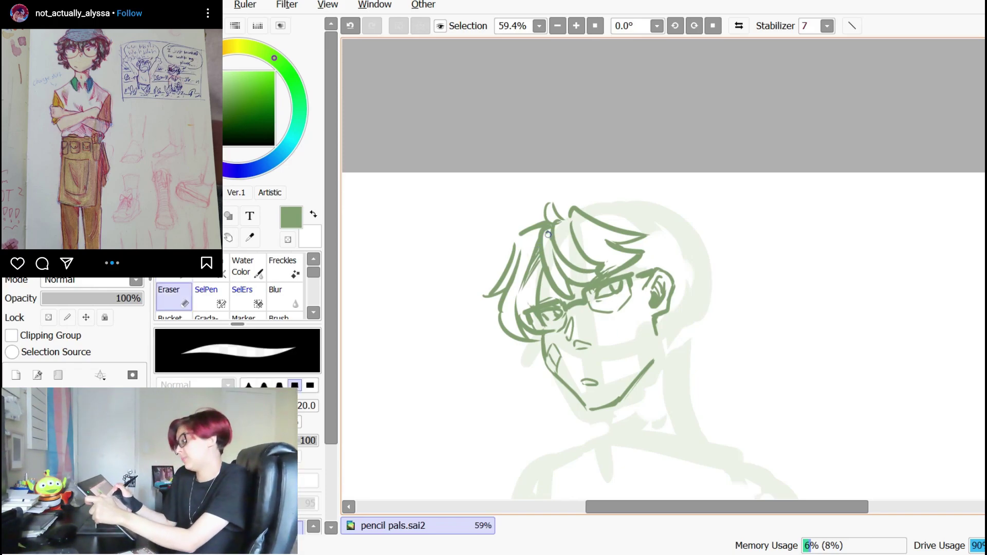
- Draw the near-side hair locks falling over the ear and the long strand sweeping across the crown
{"action": "key", "text": "n"}
{"action": "left_click_drag", "start_coordinate": [637, 266], "coordinate": [638, 323]}
{"action": "left_click_drag", "start_coordinate": [657, 250], "coordinate": [639, 322]}
{"action": "mouse_move", "coordinate": [581, 210]}
{"action": "left_mouse_down"}
{"action": "mouse_move", "coordinate": [615, 204]}
{"action": "mouse_move", "coordinate": [701, 229]}
{"action": "mouse_move", "coordinate": [668, 314]}
{"action": "left_mouse_up"}
{"action": "key", "text": "e"}
{"action": "mouse_move", "coordinate": [646, 255]}
{"action": "left_mouse_down"}
{"action": "mouse_move", "coordinate": [645, 293]}
{"action": "mouse_move", "coordinate": [652, 261]}
{"action": "mouse_move", "coordinate": [671, 313]}
{"action": "mouse_move", "coordinate": [696, 255]}
{"action": "mouse_move", "coordinate": [684, 274]}
{"action": "left_mouse_up"}
{"action": "key", "text": "n"}
{"action": "key", "text": "e"}
{"action": "key", "text": "n"}
{"action": "left_click_drag", "start_coordinate": [693, 238], "coordinate": [664, 243]}
{"action": "left_click_drag", "start_coordinate": [620, 211], "coordinate": [586, 226]}
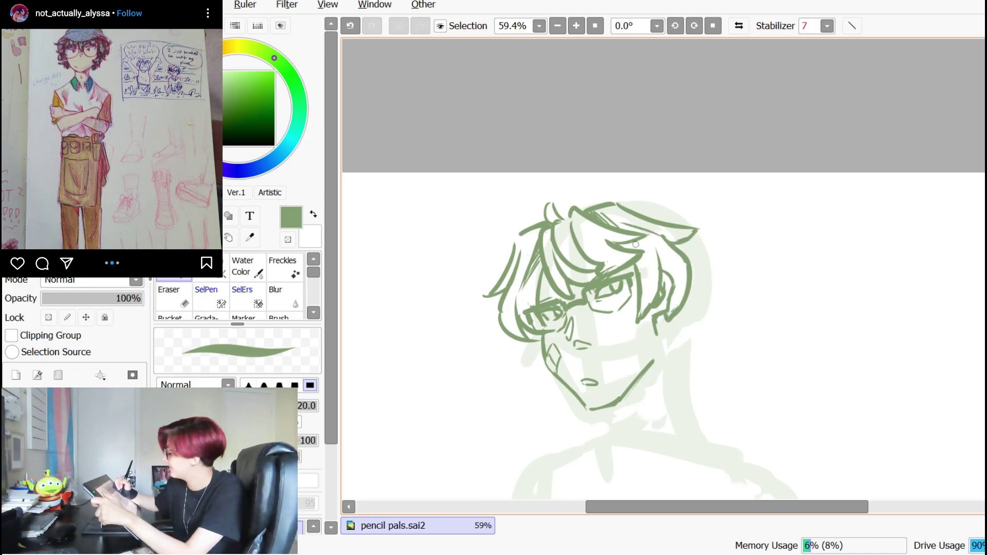
- Clean the near-side locks over the ear with the eraser and redraw the strand between them
{"action": "key", "text": "h"}
{"action": "left_click_drag", "start_coordinate": [774, 341], "coordinate": [772, 321]}
{"action": "key", "text": "h"}
{"action": "key", "text": "e"}
{"action": "mouse_move", "coordinate": [668, 253]}
{"action": "left_mouse_down"}
{"action": "mouse_move", "coordinate": [670, 287]}
{"action": "mouse_move", "coordinate": [671, 258]}
{"action": "mouse_move", "coordinate": [658, 288]}
{"action": "left_mouse_up"}
{"action": "key", "text": "n"}
{"action": "key", "text": "e"}
{"action": "left_click_drag", "start_coordinate": [672, 256], "coordinate": [669, 294]}
{"action": "key", "text": "n"}
{"action": "key", "text": "ctrl+z"}
{"action": "left_click_drag", "start_coordinate": [665, 255], "coordinate": [670, 302]}
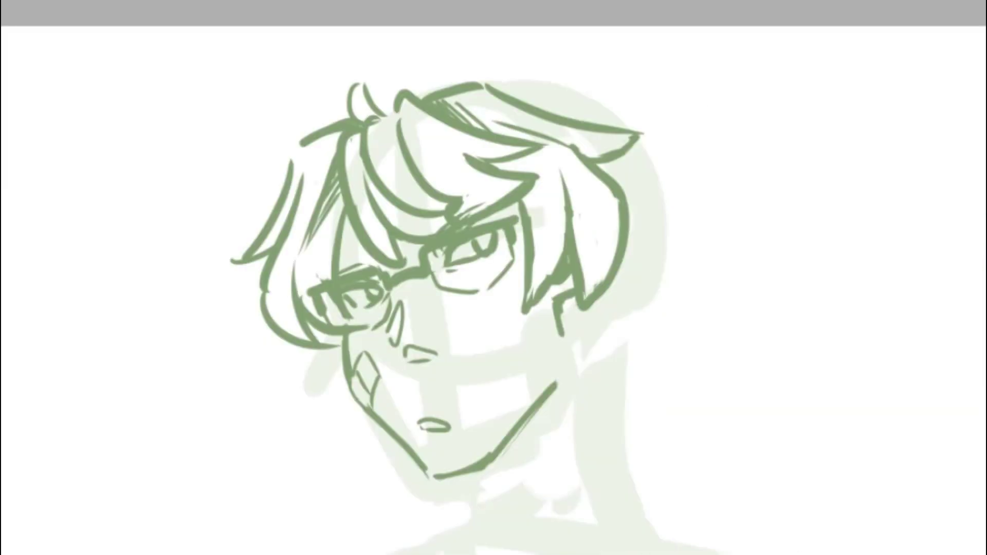
- Draw the hair outline over the crown and down the back of the head
{"action": "left_click_drag", "start_coordinate": [511, 80], "coordinate": [643, 120]}
{"action": "left_click_drag", "start_coordinate": [660, 156], "coordinate": [688, 257]}
{"action": "left_click_drag", "start_coordinate": [666, 309], "coordinate": [596, 326]}
{"action": "left_click_drag", "start_coordinate": [608, 86], "coordinate": [699, 68]}
{"action": "mouse_move", "coordinate": [639, 107]}
{"action": "left_mouse_down"}
{"action": "mouse_move", "coordinate": [743, 71]}
{"action": "mouse_move", "coordinate": [704, 250]}
{"action": "left_mouse_up"}
{"action": "key", "text": "ctrl+z"}
{"action": "key", "text": "ctrl+z"}
{"action": "key", "text": "ctrl+z"}
{"action": "key", "text": "ctrl+z"}
{"action": "key", "text": "ctrl+z"}
{"action": "key", "text": "ctrl+z"}
{"action": "key", "text": "ctrl+z"}
{"action": "key", "text": "ctrl+z"}
{"action": "key", "text": "ctrl+y"}
{"action": "left_click_drag", "start_coordinate": [692, 257], "coordinate": [660, 276]}
{"action": "key", "text": "ctrl+z"}
{"action": "key", "text": "ctrl+z"}
- Try a short tied ponytail at the back of the head
{"action": "mouse_move", "coordinate": [696, 175]}
{"action": "left_mouse_down"}
{"action": "mouse_move", "coordinate": [700, 198]}
{"action": "mouse_move", "coordinate": [680, 232]}
{"action": "left_mouse_up"}
{"action": "mouse_move", "coordinate": [703, 183]}
{"action": "left_mouse_down"}
{"action": "mouse_move", "coordinate": [752, 207]}
{"action": "mouse_move", "coordinate": [710, 152]}
{"action": "left_mouse_up"}
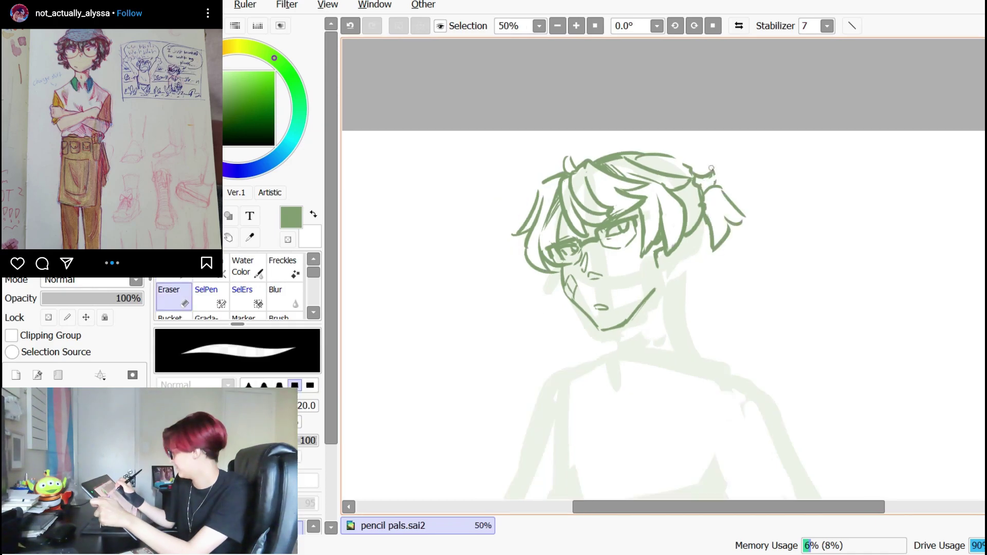
{"action": "key", "text": "n"}
{"action": "mouse_move", "coordinate": [694, 178]}
{"action": "left_mouse_down"}
{"action": "mouse_move", "coordinate": [716, 163]}
{"action": "mouse_move", "coordinate": [712, 185]}
{"action": "left_mouse_up"}
{"action": "key", "text": "e"}
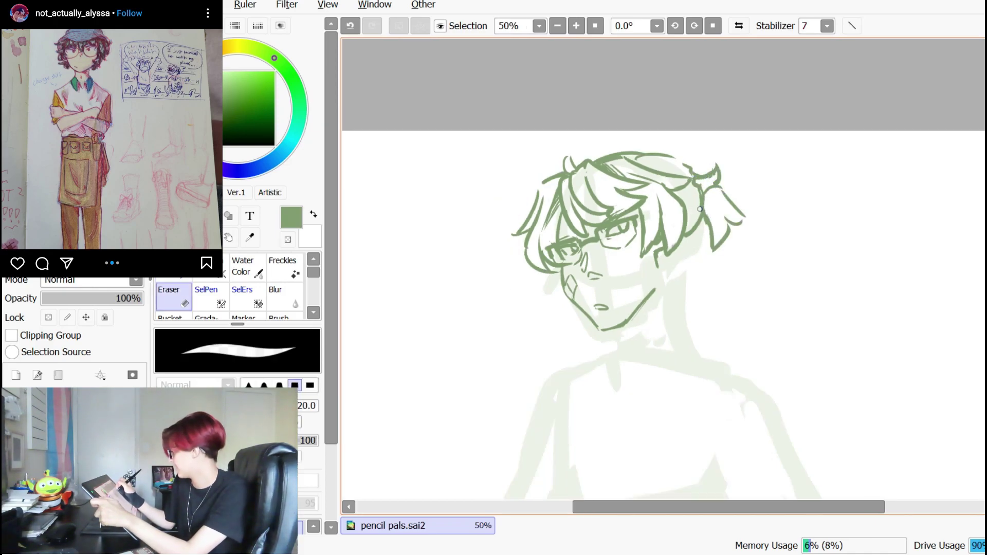
{"action": "key", "text": "e"}
{"action": "key", "text": "e"}
{"action": "left_click_drag", "start_coordinate": [737, 219], "coordinate": [748, 219]}
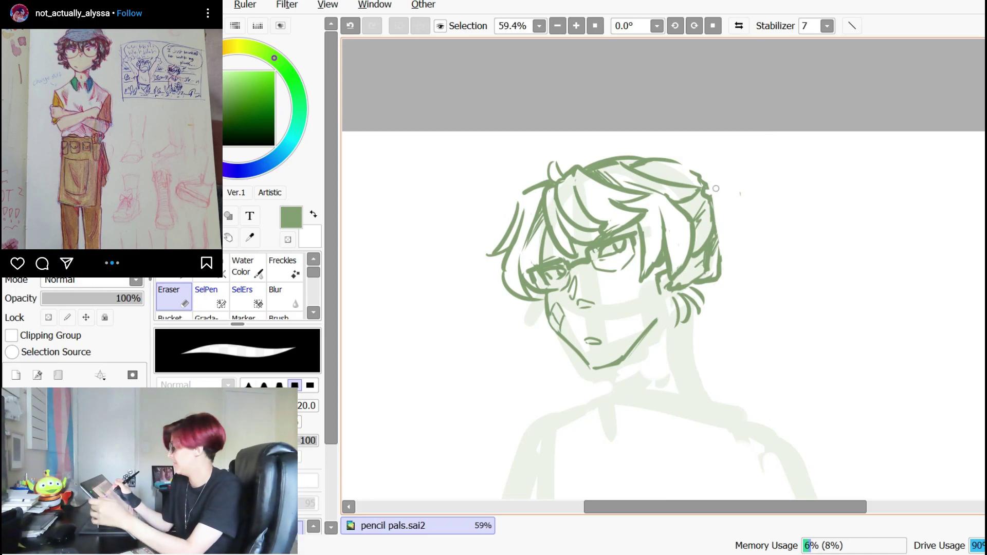
- Draw a messy hair bun at the back of the head and refine the strands leading into it
{"action": "key", "text": "n"}
{"action": "mouse_move", "coordinate": [703, 181]}
{"action": "left_mouse_down"}
{"action": "mouse_move", "coordinate": [731, 167]}
{"action": "mouse_move", "coordinate": [724, 159]}
{"action": "mouse_move", "coordinate": [710, 171]}
{"action": "mouse_move", "coordinate": [733, 224]}
{"action": "mouse_move", "coordinate": [755, 215]}
{"action": "mouse_move", "coordinate": [763, 174]}
{"action": "left_mouse_up"}
{"action": "key", "text": "ctrl+z"}
{"action": "key", "text": "e"}
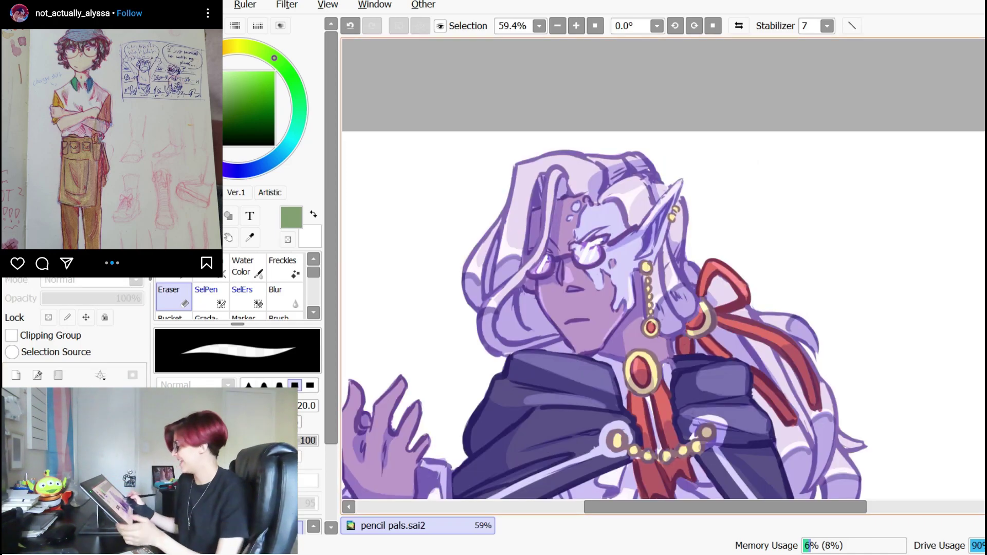
{"action": "scroll", "coordinate": [663, 298], "scroll_direction": "down", "scroll_amount": 2}
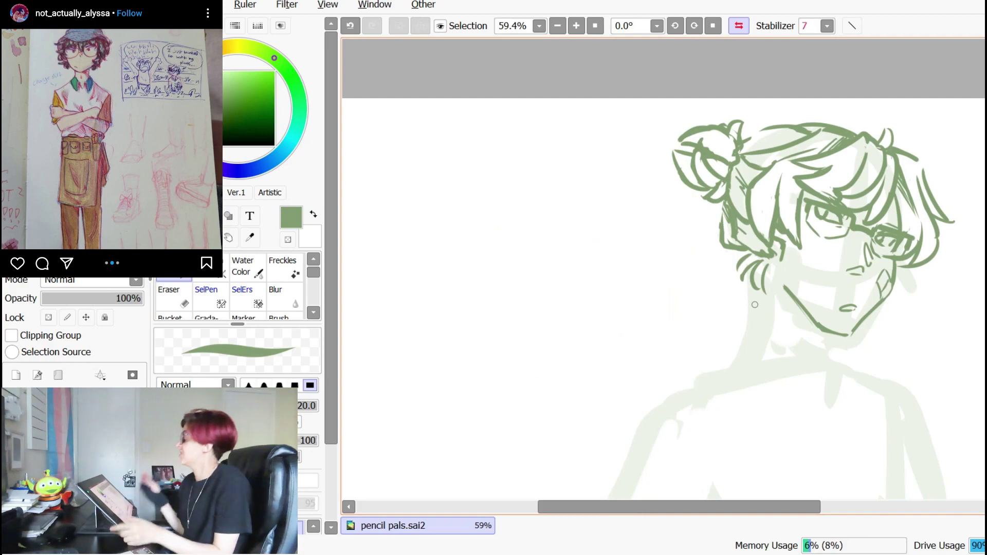
{"action": "key", "text": "h"}
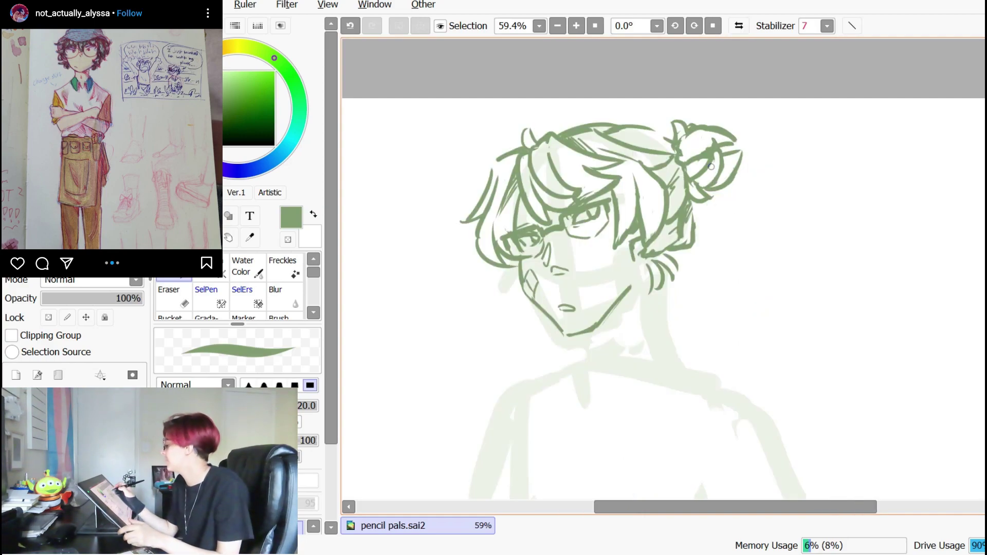
{"action": "key", "text": "e"}
{"action": "key", "text": "n"}
{"action": "left_click_drag", "start_coordinate": [671, 159], "coordinate": [658, 166]}
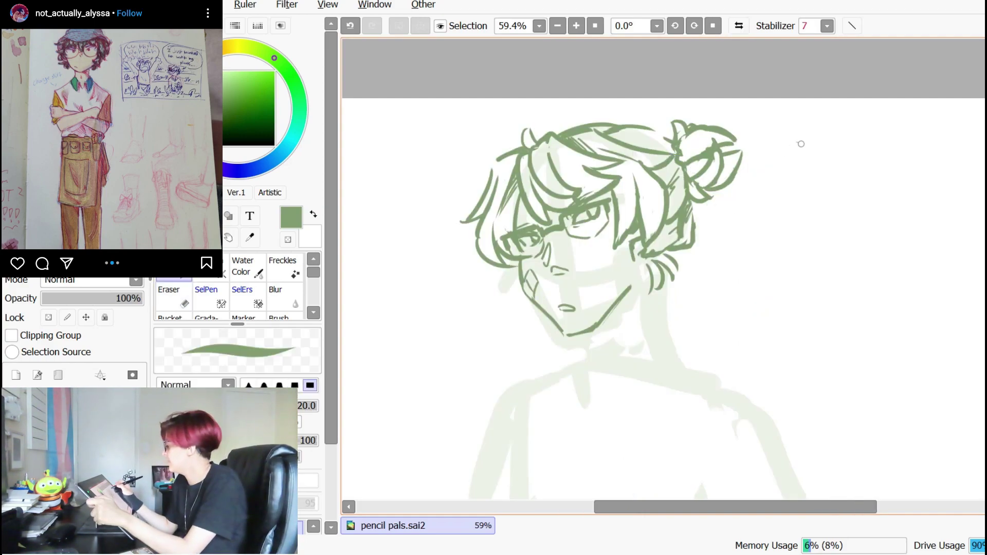
{"action": "left_click_drag", "start_coordinate": [811, 140], "coordinate": [762, 154]}
{"action": "key", "text": "ctrl+z"}
{"action": "mouse_move", "coordinate": [745, 189]}
{"action": "left_mouse_down"}
{"action": "mouse_move", "coordinate": [756, 185]}
{"action": "mouse_move", "coordinate": [838, 284]}
{"action": "left_mouse_up"}
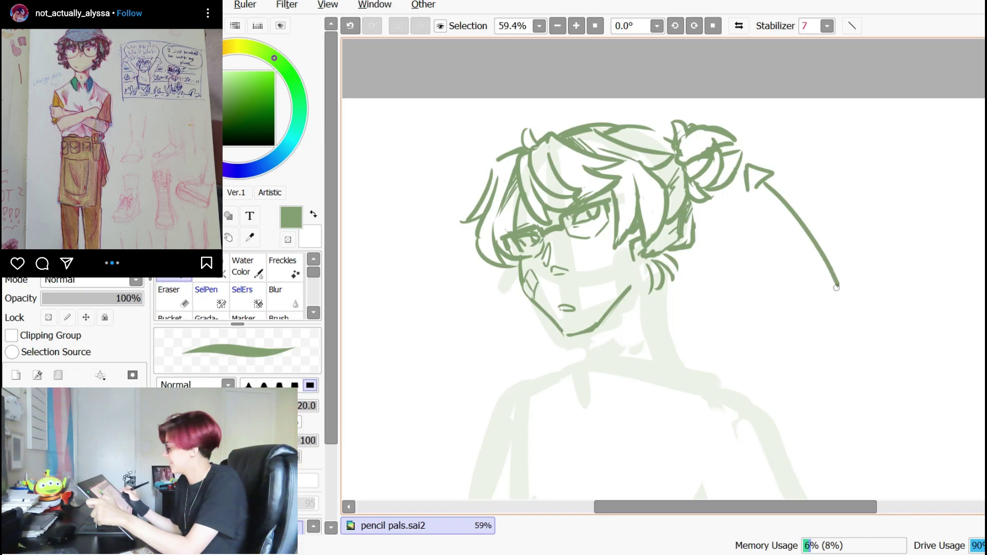
{"action": "key", "text": "ctrl+z"}
- Touch up the hair lines where the bun meets the crown with small strokes and the eraser
{"action": "left_click_drag", "start_coordinate": [530, 269], "coordinate": [532, 266]}
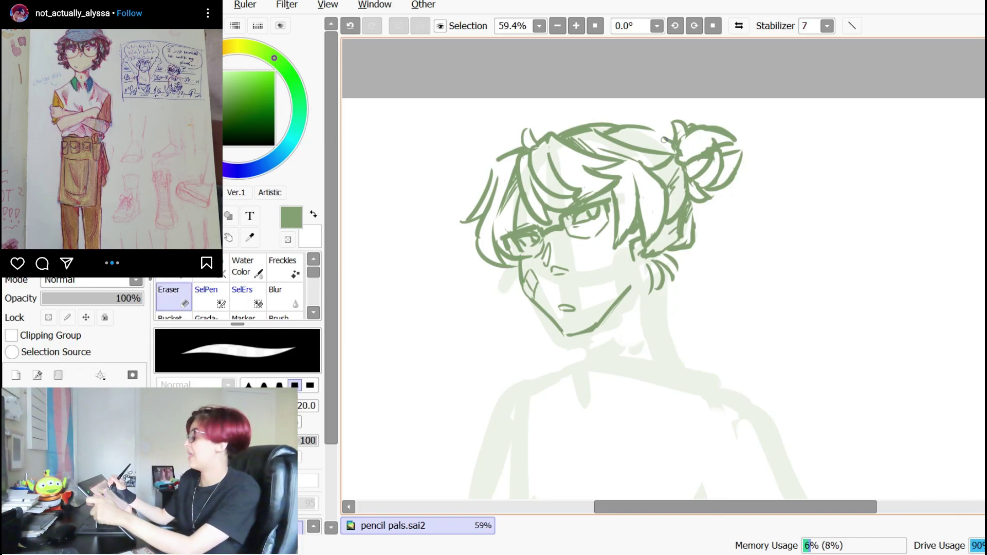
{"action": "key", "text": "ctrl+z"}
{"action": "left_click", "coordinate": [677, 155]}
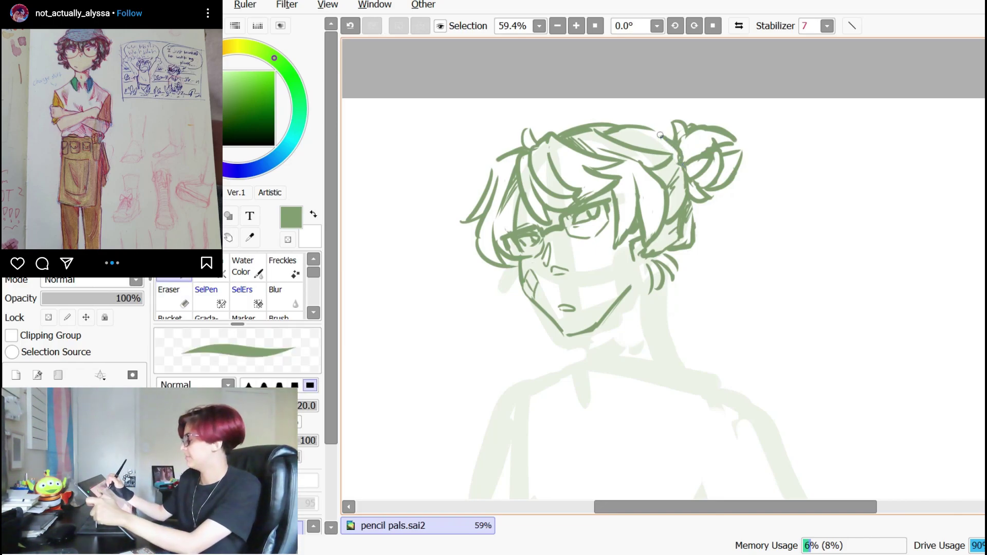
{"action": "key", "text": "e"}
{"action": "left_click_drag", "start_coordinate": [656, 138], "coordinate": [669, 145]}
{"action": "key", "text": "n"}
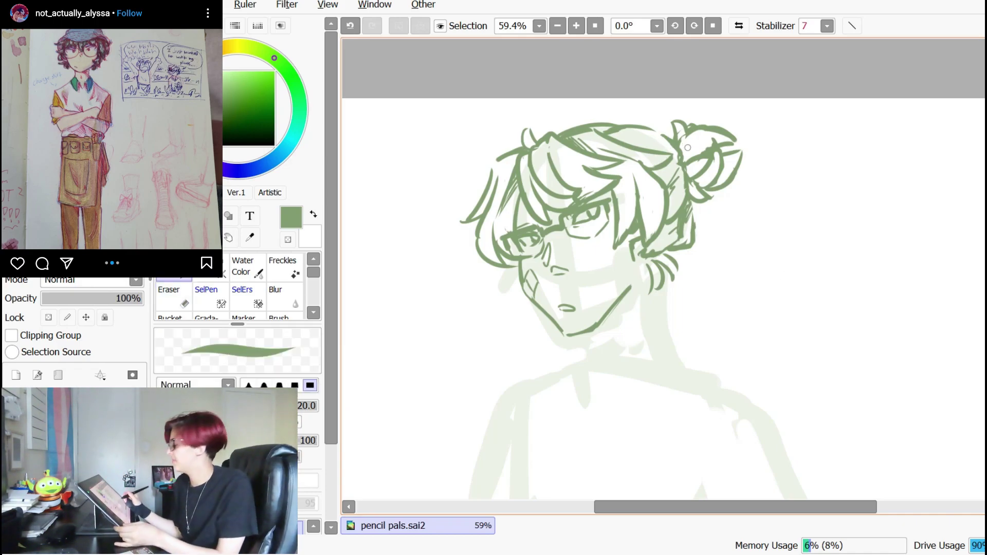
{"action": "left_click_drag", "start_coordinate": [748, 355], "coordinate": [743, 333]}
{"action": "left_click_drag", "start_coordinate": [741, 453], "coordinate": [736, 447]}
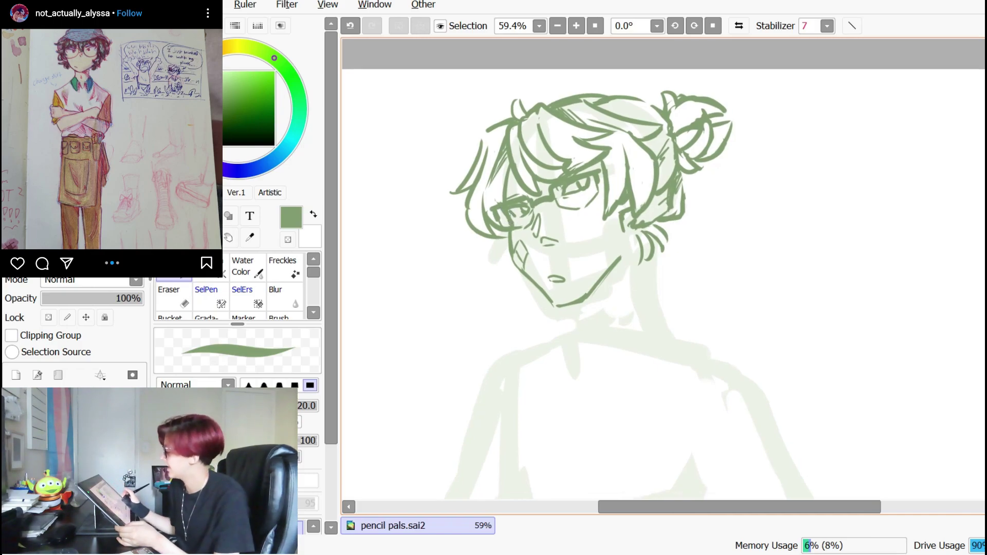
{"action": "key", "text": "e"}
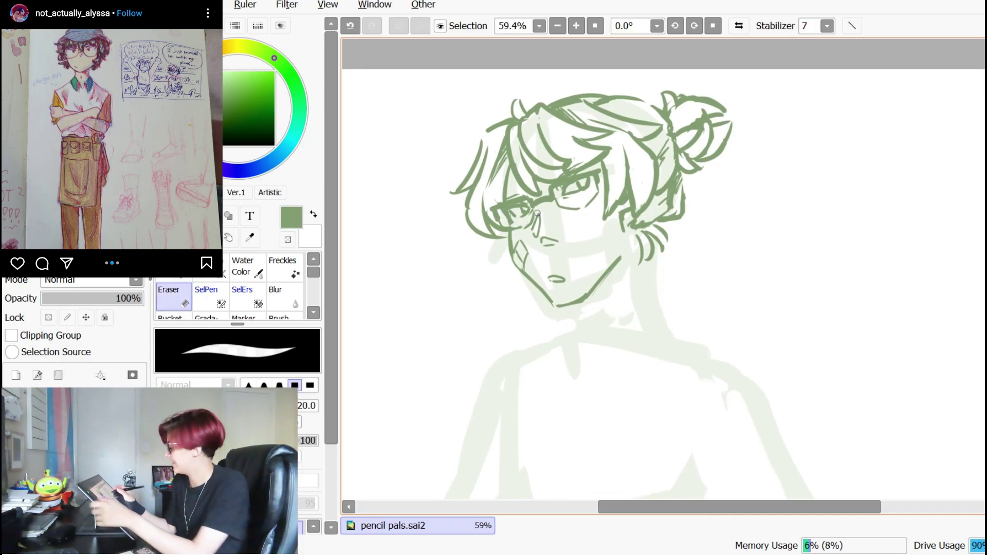
{"action": "key", "text": "n"}
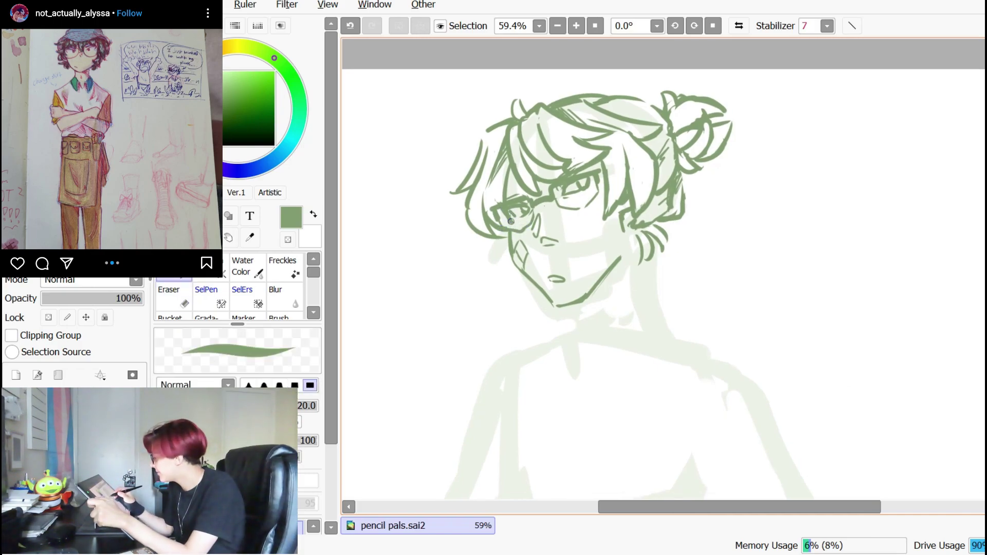
- Clean up the hair strands beside the glasses with small strokes and the eraser
{"action": "key", "text": "e"}
{"action": "key", "text": "n"}
{"action": "key", "text": "e"}
{"action": "left_click_drag", "start_coordinate": [616, 201], "coordinate": [610, 208]}
{"action": "key", "text": "n"}
{"action": "left_click_drag", "start_coordinate": [602, 165], "coordinate": [605, 219]}
{"action": "left_click_drag", "start_coordinate": [616, 204], "coordinate": [608, 211]}
{"action": "key", "text": "e"}
{"action": "key", "text": "n"}
- Draw the large collar flap on the bun side of the neck and clean up its pointed tip
{"action": "scroll", "coordinate": [760, 407], "scroll_direction": "down", "scroll_amount": 1}
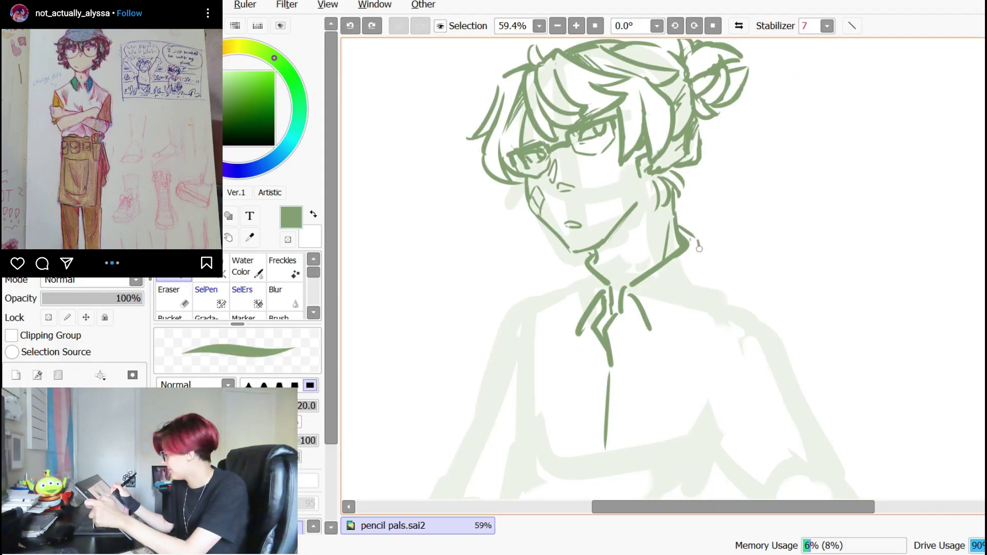
{"action": "left_click_drag", "start_coordinate": [699, 244], "coordinate": [674, 307]}
{"action": "left_click_drag", "start_coordinate": [700, 264], "coordinate": [679, 304]}
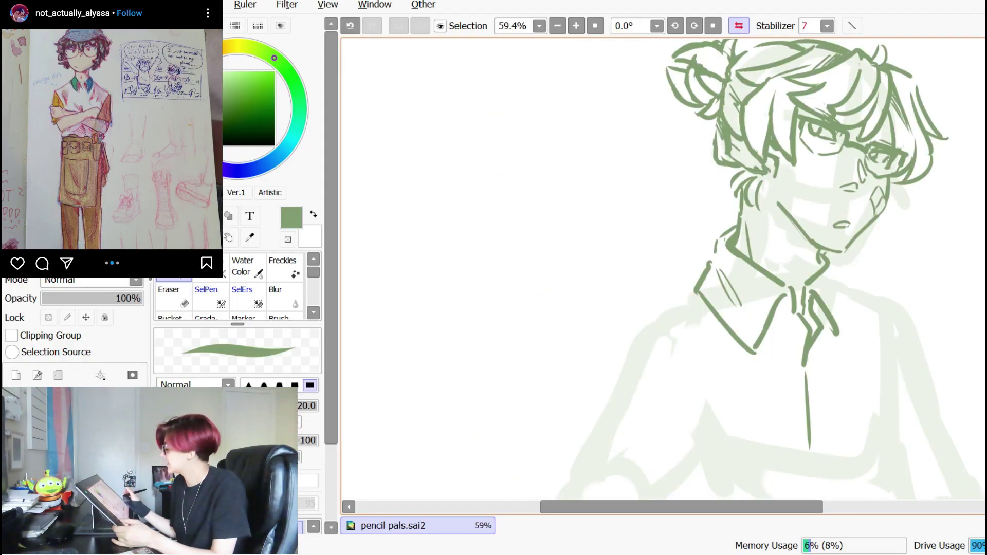
{"action": "key", "text": "h"}
{"action": "key", "text": "e"}
{"action": "mouse_move", "coordinate": [709, 251]}
{"action": "left_mouse_down"}
{"action": "mouse_move", "coordinate": [713, 292]}
{"action": "mouse_move", "coordinate": [702, 257]}
{"action": "mouse_move", "coordinate": [722, 286]}
{"action": "mouse_move", "coordinate": [665, 349]}
{"action": "left_mouse_up"}
{"action": "key", "text": "n"}
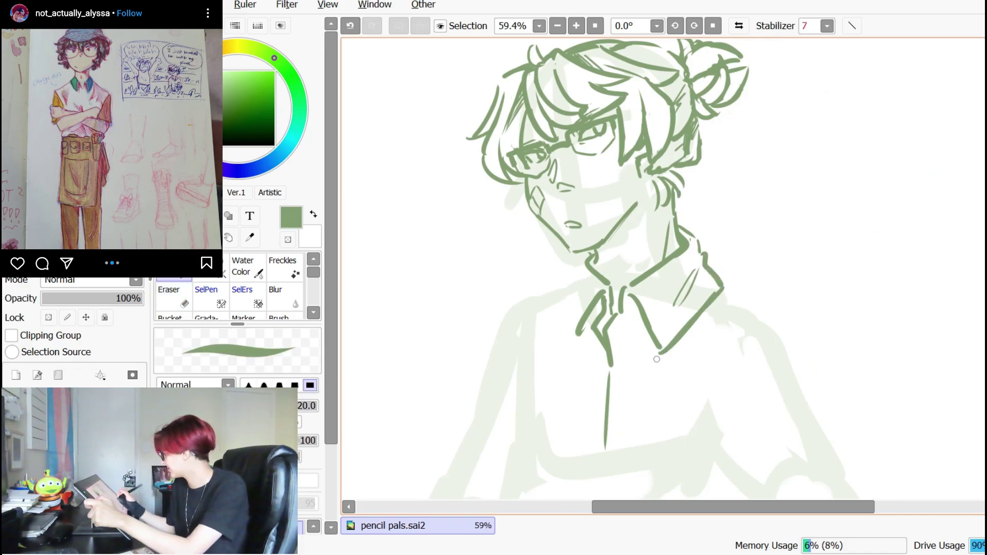
{"action": "key", "text": "e"}
{"action": "key", "text": "n"}
{"action": "key", "text": "e"}
{"action": "key", "text": "n"}
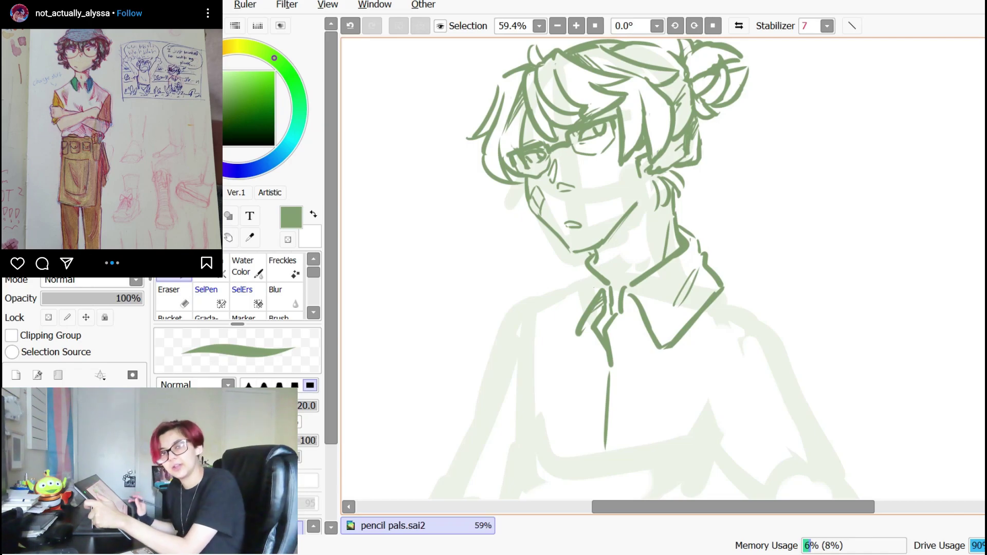
- Draw the smaller collar flap on the far side of the neck and tidy its corner
{"action": "mouse_move", "coordinate": [591, 251]}
{"action": "left_mouse_down"}
{"action": "mouse_move", "coordinate": [571, 268]}
{"action": "mouse_move", "coordinate": [566, 319]}
{"action": "left_mouse_up"}
{"action": "key", "text": "e"}
{"action": "mouse_move", "coordinate": [610, 282]}
{"action": "left_mouse_down"}
{"action": "mouse_move", "coordinate": [613, 313]}
{"action": "mouse_move", "coordinate": [575, 335]}
{"action": "left_mouse_up"}
{"action": "key", "text": "n"}
{"action": "key", "text": "e"}
{"action": "key", "text": "n"}
{"action": "left_click_drag", "start_coordinate": [642, 290], "coordinate": [663, 331]}
{"action": "key", "text": "ctrl+z"}
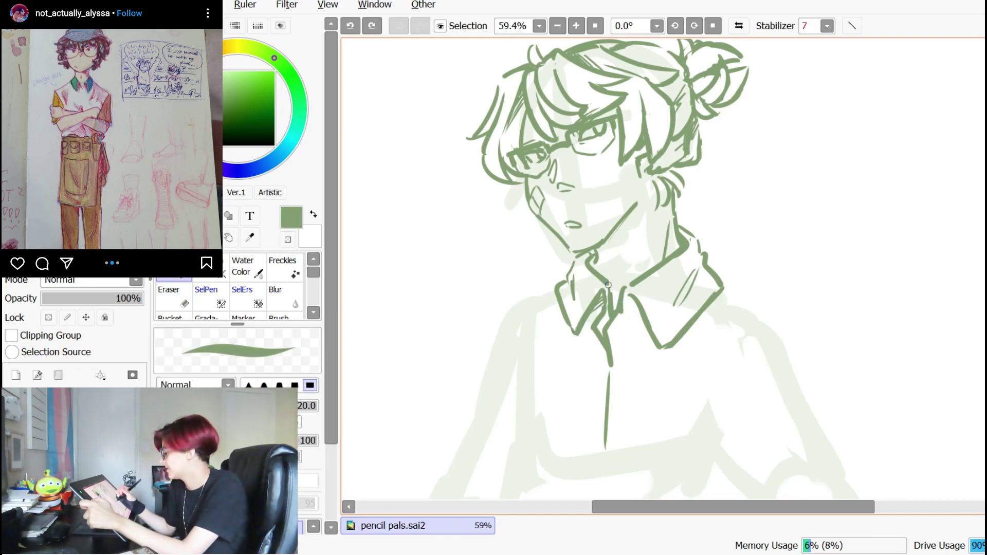
{"action": "left_click_drag", "start_coordinate": [574, 333], "coordinate": [571, 327]}
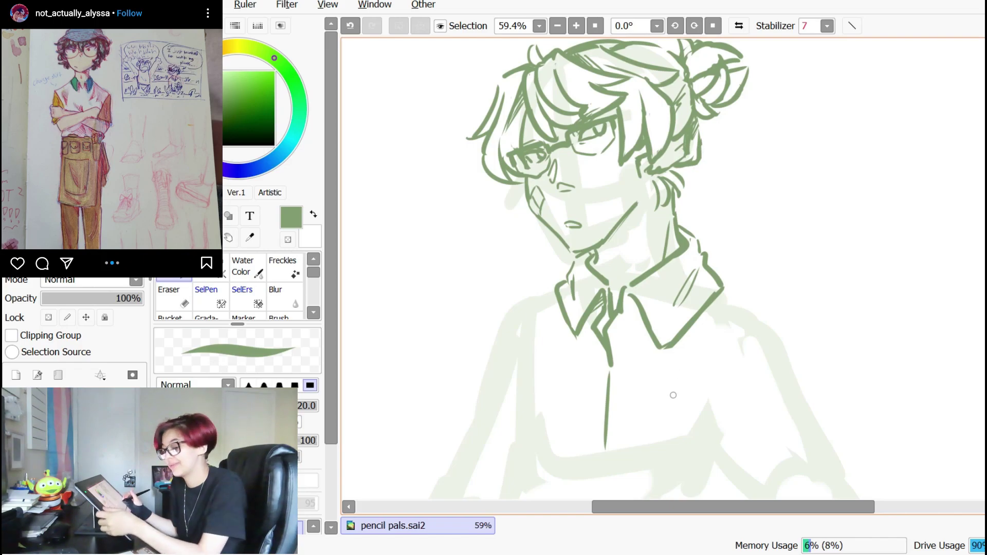
- Draw the shoulder lines running outward from both sides of the collar
{"action": "key", "text": "ctrl+minus"}
{"action": "key", "text": "ctrl+minus"}
{"action": "mouse_move", "coordinate": [709, 291]}
{"action": "left_mouse_down"}
{"action": "mouse_move", "coordinate": [734, 301]}
{"action": "mouse_move", "coordinate": [747, 323]}
{"action": "left_mouse_up"}
{"action": "key", "text": "ctrl+z"}
{"action": "left_click_drag", "start_coordinate": [574, 294], "coordinate": [584, 287]}
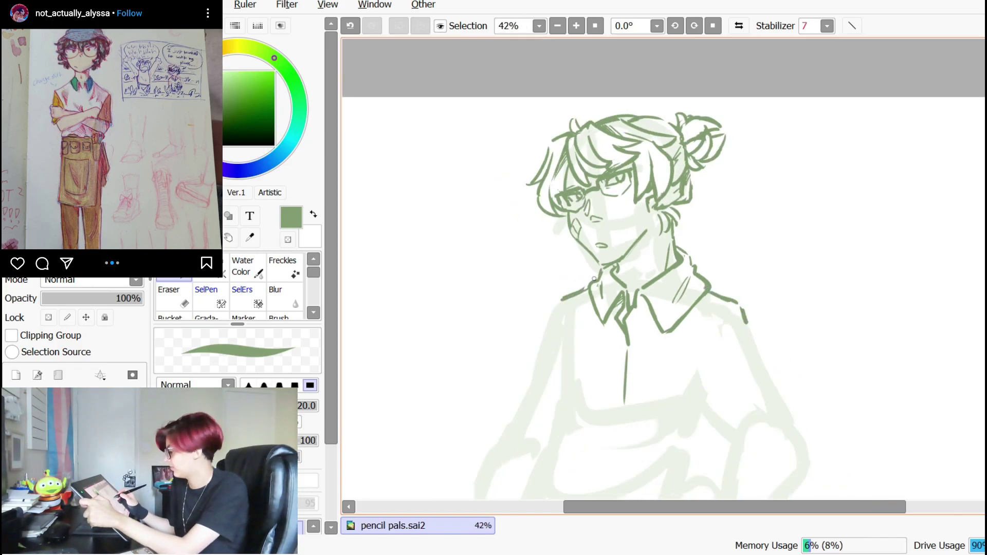
{"action": "key", "text": "e"}
{"action": "key", "text": "n"}
- Draw the shirt's armhole seams and side edge along the chest
{"action": "left_click_drag", "start_coordinate": [739, 326], "coordinate": [697, 392]}
{"action": "left_click_drag", "start_coordinate": [558, 317], "coordinate": [569, 391]}
{"action": "key", "text": "ctrl+z"}
{"action": "left_click_drag", "start_coordinate": [559, 301], "coordinate": [570, 383]}
{"action": "left_click_drag", "start_coordinate": [573, 315], "coordinate": [574, 374]}
{"action": "left_click_drag", "start_coordinate": [592, 380], "coordinate": [571, 305]}
- Draw the folds and rolled cuff of the sleeve on the bent arm
{"action": "left_click_drag", "start_coordinate": [669, 309], "coordinate": [656, 262]}
{"action": "left_click_drag", "start_coordinate": [702, 328], "coordinate": [757, 310]}
{"action": "mouse_move", "coordinate": [689, 311]}
{"action": "left_mouse_down"}
{"action": "mouse_move", "coordinate": [729, 265]}
{"action": "mouse_move", "coordinate": [688, 312]}
{"action": "left_mouse_up"}
{"action": "key", "text": "e"}
{"action": "mouse_move", "coordinate": [739, 263]}
{"action": "left_mouse_down"}
{"action": "mouse_move", "coordinate": [687, 309]}
{"action": "mouse_move", "coordinate": [730, 262]}
{"action": "left_mouse_up"}
{"action": "key", "text": "n"}
{"action": "left_click_drag", "start_coordinate": [686, 308], "coordinate": [729, 262]}
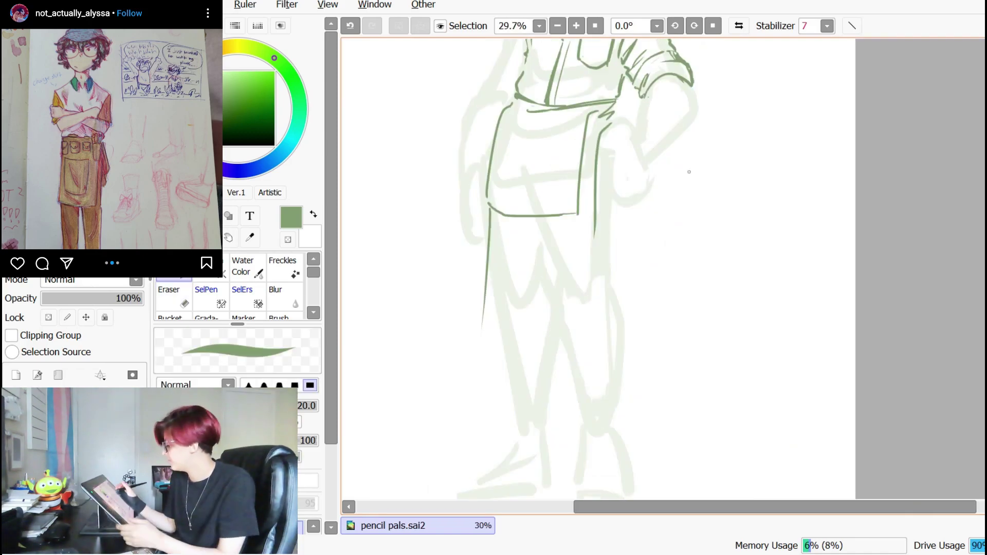
- Draw the apron's long side edges below the folded flap, add diagonal fold lines and start the lower hem
{"action": "key", "text": "ctrl+z"}
{"action": "left_click_drag", "start_coordinate": [488, 203], "coordinate": [506, 213]}
{"action": "key", "text": "ctrl+z"}
{"action": "key", "text": "e"}
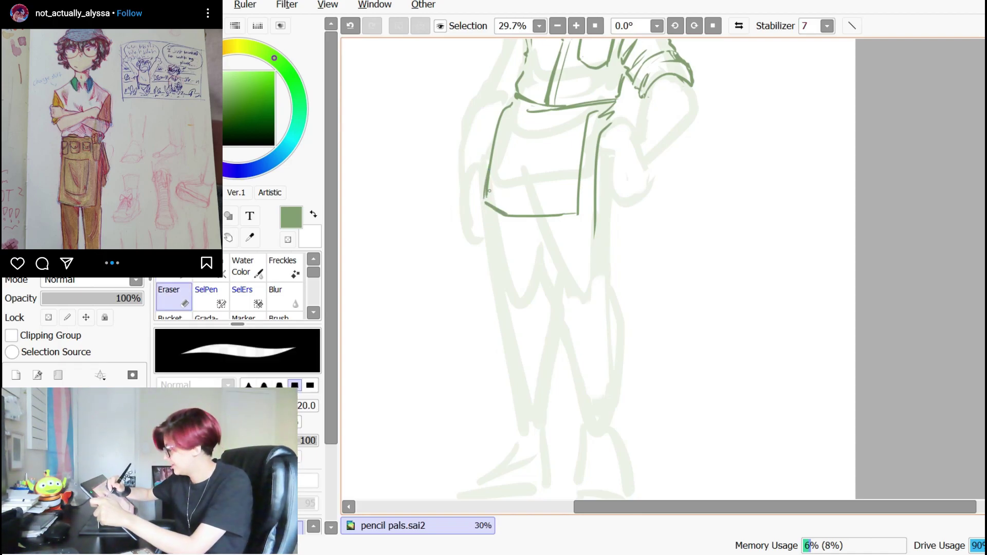
{"action": "key", "text": "n"}
{"action": "left_click_drag", "start_coordinate": [488, 206], "coordinate": [490, 328]}
{"action": "left_click_drag", "start_coordinate": [536, 262], "coordinate": [502, 281]}
{"action": "key", "text": "ctrl+z"}
{"action": "mouse_move", "coordinate": [577, 255]}
{"action": "left_mouse_down"}
{"action": "mouse_move", "coordinate": [514, 294]}
{"action": "mouse_move", "coordinate": [519, 285]}
{"action": "left_mouse_up"}
{"action": "left_click_drag", "start_coordinate": [598, 244], "coordinate": [602, 317]}
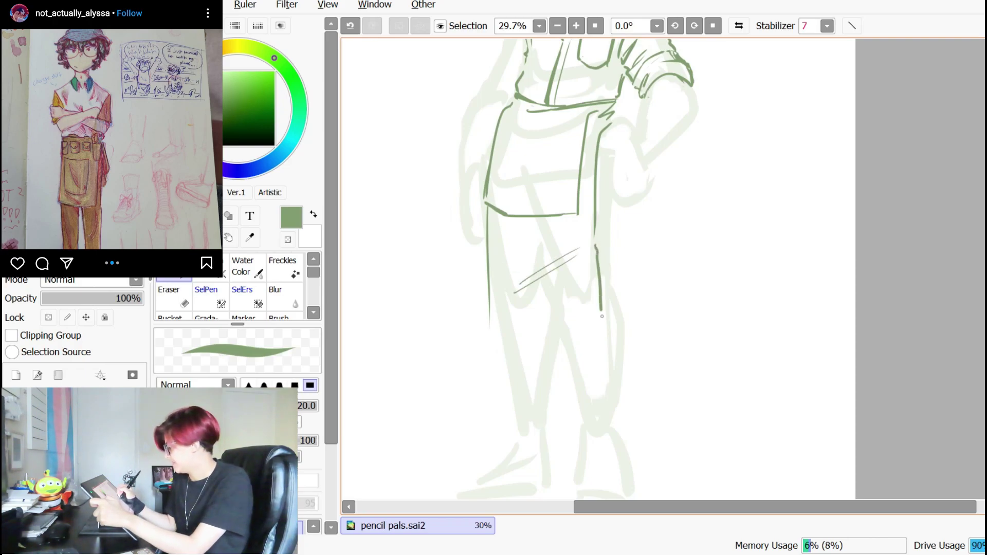
{"action": "left_click_drag", "start_coordinate": [495, 332], "coordinate": [531, 344]}
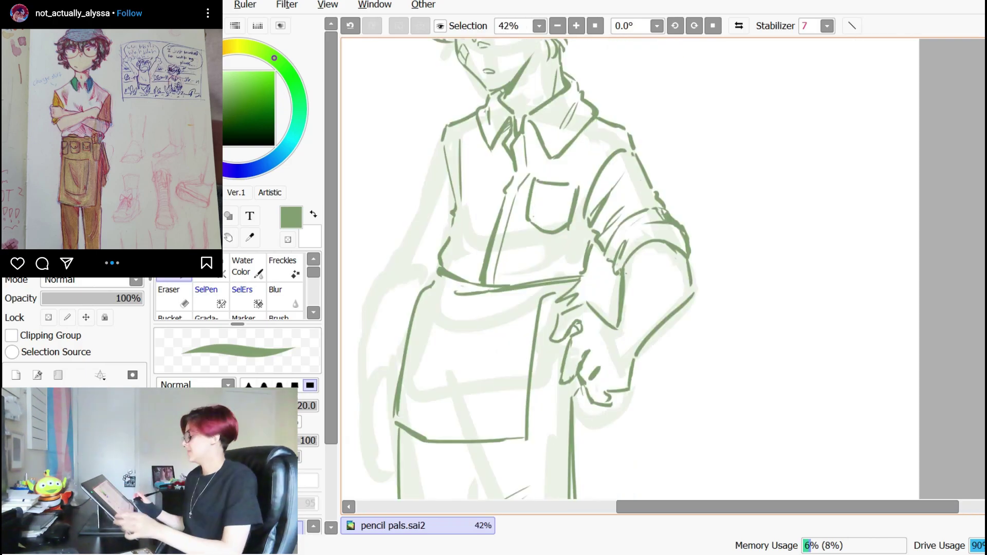
- Refine the fingers of the hand resting on the hip while viewing the drawing mirrored
{"action": "key", "text": "h"}
{"action": "key", "text": "e"}
{"action": "key", "text": "n"}
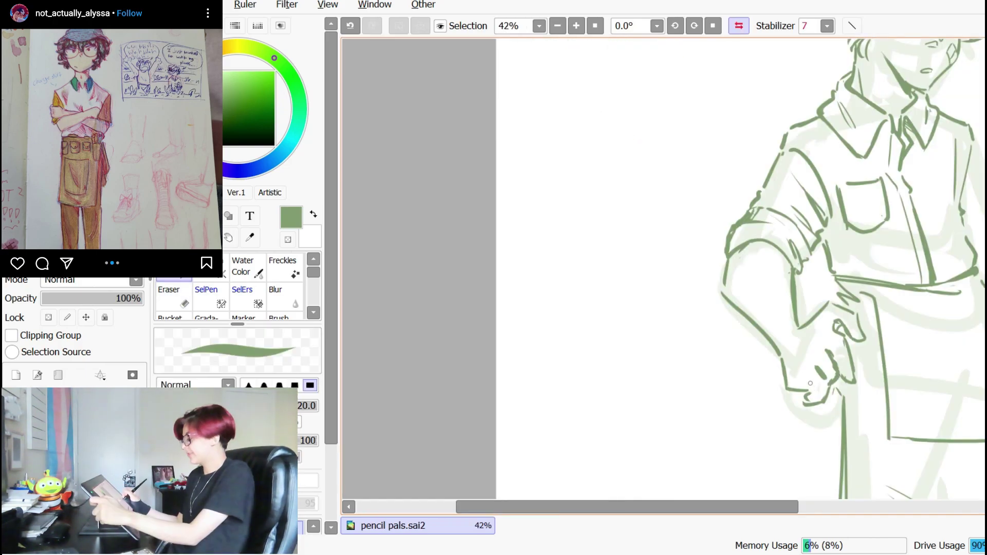
{"action": "key", "text": "e"}
{"action": "key", "text": "n"}
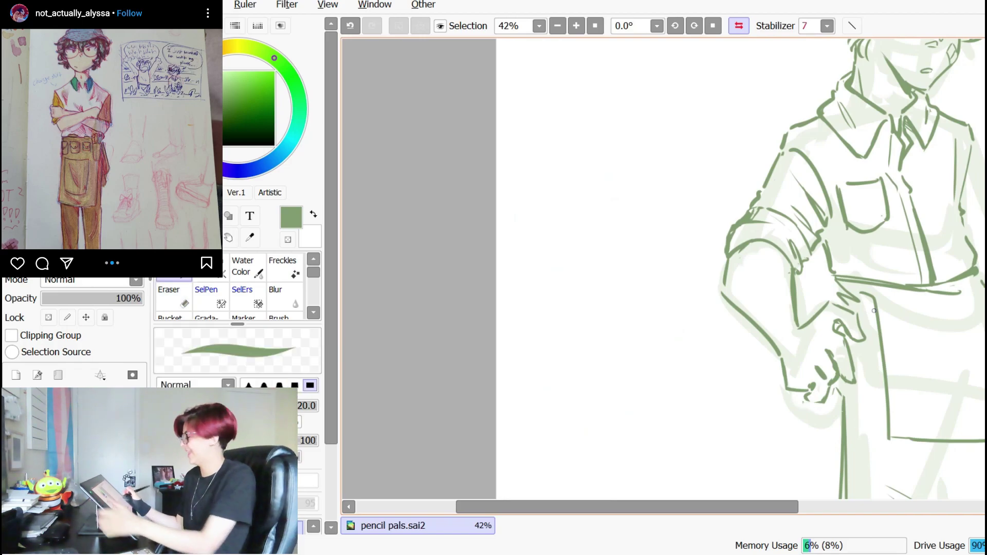
{"action": "key", "text": "h"}
- Draw the apron tie behind the hip and clean up the bent forearm near the wrist
{"action": "key", "text": "e"}
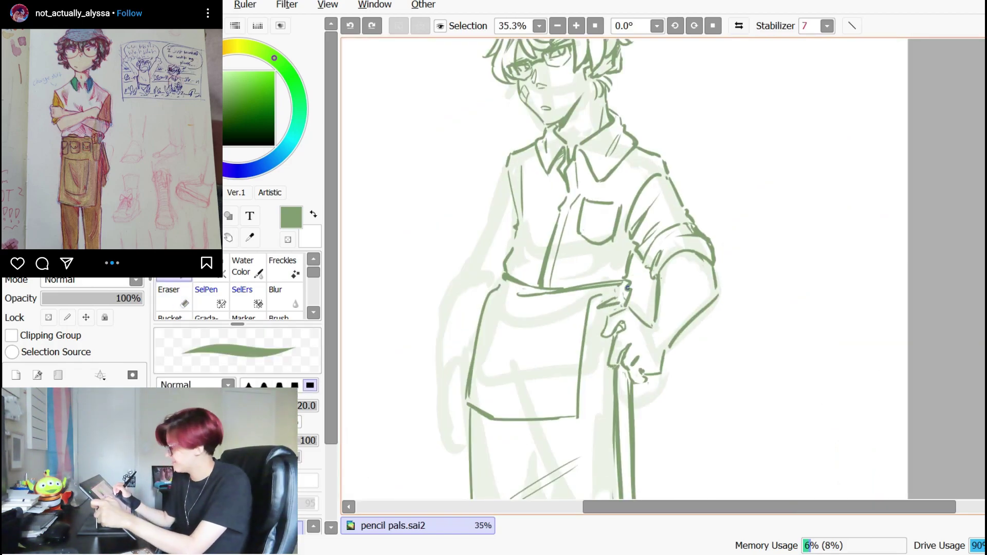
{"action": "left_click_drag", "start_coordinate": [628, 286], "coordinate": [652, 313]}
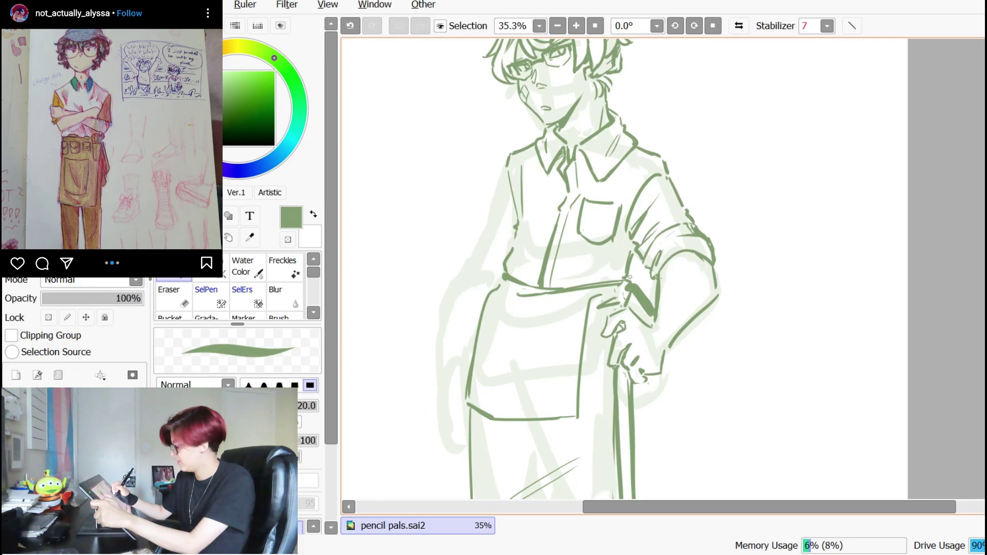
{"action": "key", "text": "ctrl+z"}
{"action": "key", "text": "ctrl+z"}
{"action": "left_click_drag", "start_coordinate": [640, 273], "coordinate": [655, 303]}
{"action": "mouse_move", "coordinate": [630, 286]}
{"action": "left_mouse_down"}
{"action": "mouse_move", "coordinate": [651, 316]}
{"action": "mouse_move", "coordinate": [638, 297]}
{"action": "left_mouse_up"}
{"action": "mouse_move", "coordinate": [675, 341]}
{"action": "left_mouse_down"}
{"action": "mouse_move", "coordinate": [680, 369]}
{"action": "mouse_move", "coordinate": [658, 396]}
{"action": "mouse_move", "coordinate": [720, 341]}
{"action": "mouse_move", "coordinate": [671, 361]}
{"action": "left_mouse_up"}
{"action": "key", "text": "e"}
{"action": "left_click_drag", "start_coordinate": [686, 321], "coordinate": [673, 357]}
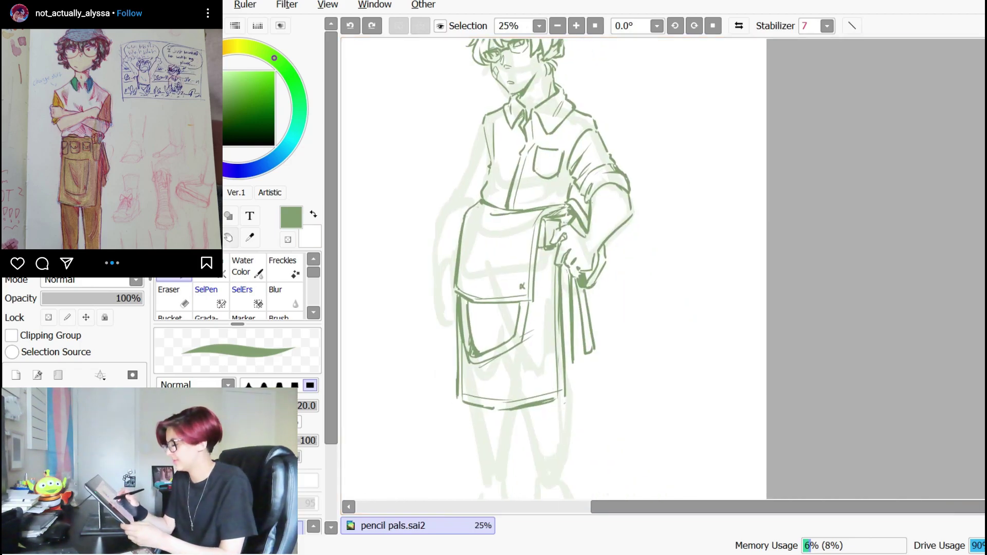
- Draw the side edges of a chest bib for the apron down toward the waist
{"action": "key", "text": "l"}
{"action": "left_click_drag", "start_coordinate": [492, 191], "coordinate": [477, 269]}
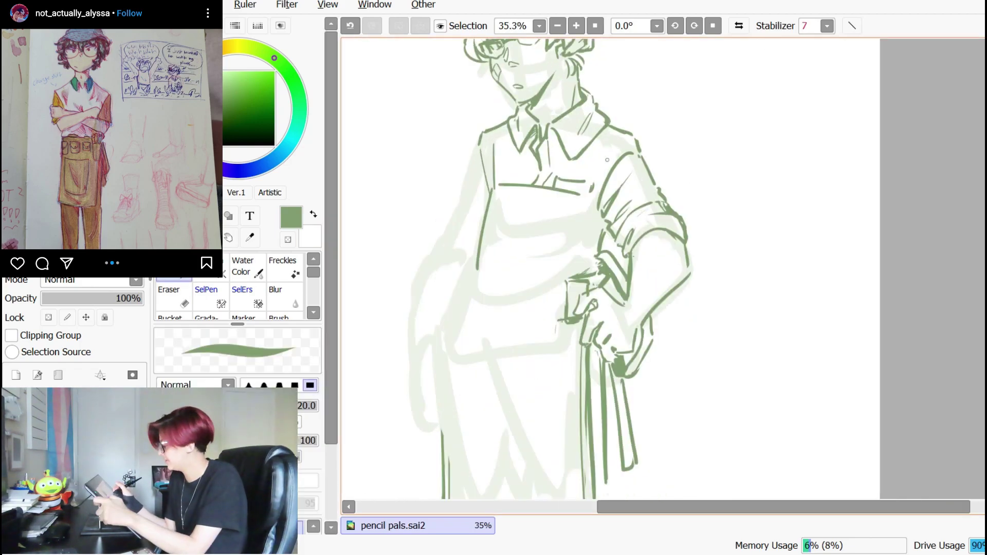
{"action": "key", "text": "ctrl+z"}
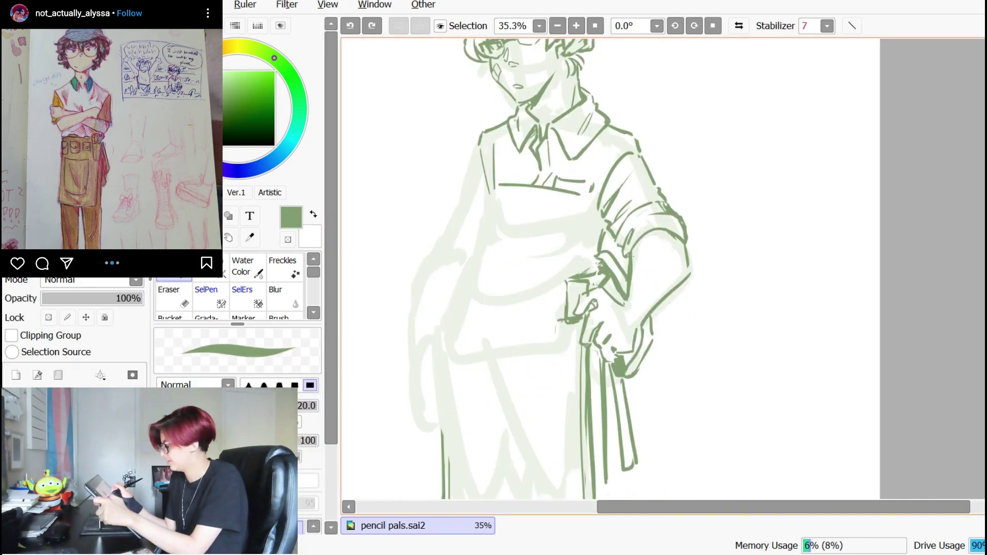
{"action": "left_click_drag", "start_coordinate": [493, 187], "coordinate": [482, 245]}
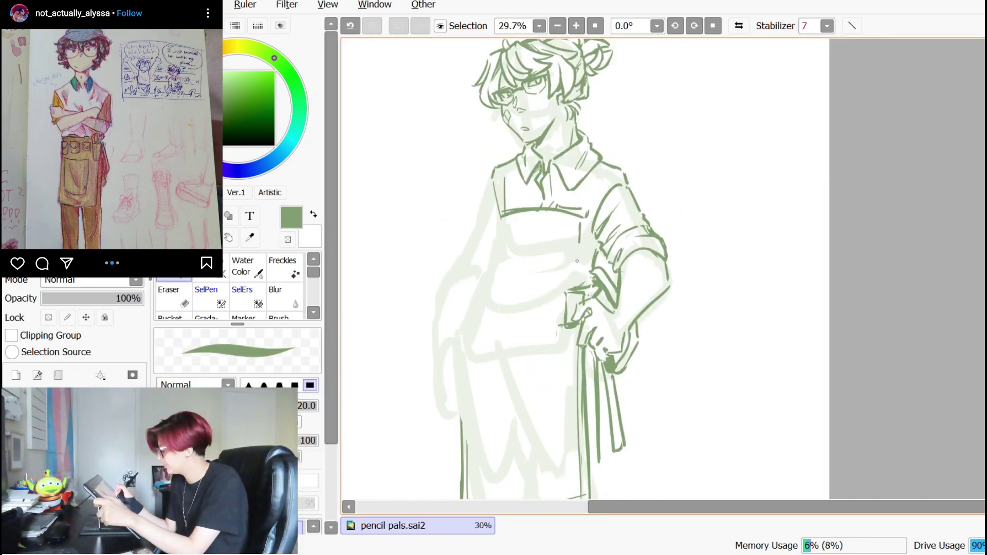
{"action": "key", "text": "ctrl+z"}
{"action": "left_click_drag", "start_coordinate": [583, 222], "coordinate": [576, 286]}
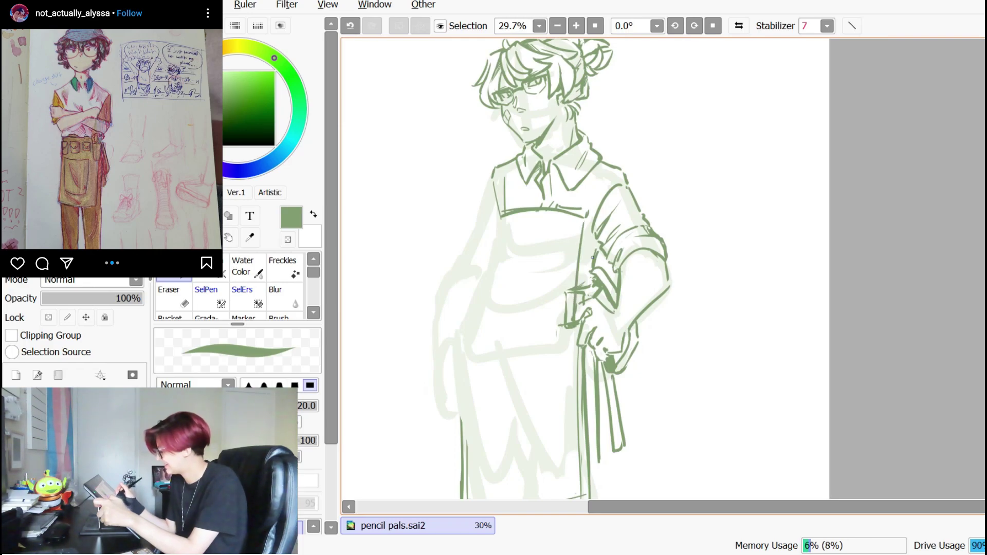
- Try a diagonal strap line from the bib's upper corner toward the collar
{"action": "scroll", "coordinate": [587, 276], "scroll_direction": "up", "scroll_amount": 2}
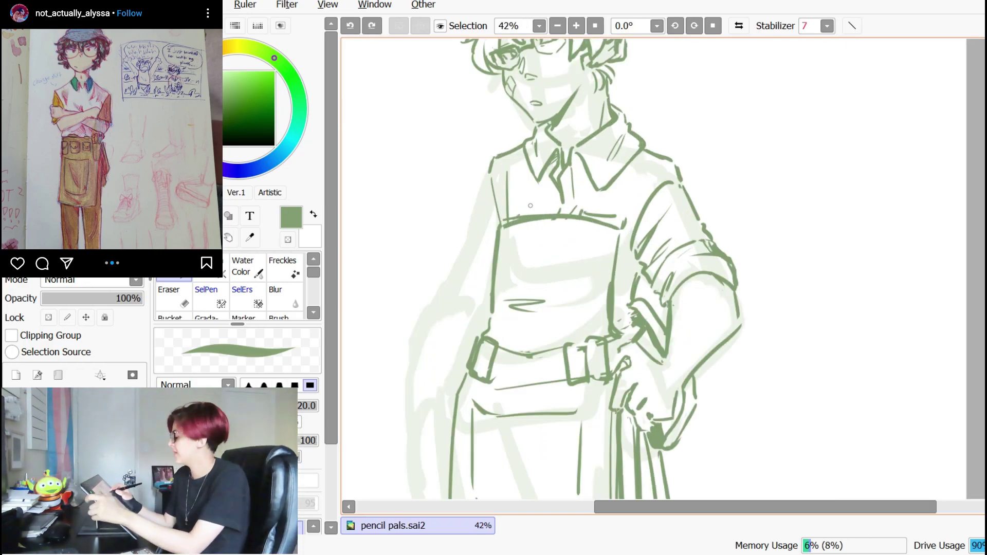
{"action": "left_click_drag", "start_coordinate": [576, 173], "coordinate": [506, 221]}
{"action": "key", "text": "ctrl+z"}
{"action": "left_click_drag", "start_coordinate": [578, 170], "coordinate": [506, 218]}
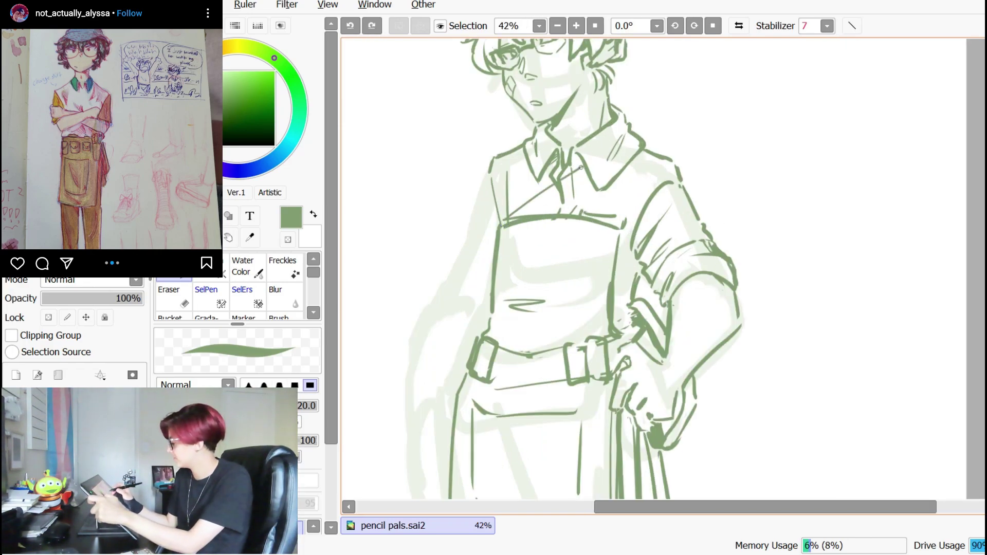
{"action": "key", "text": "ctrl+z"}
{"action": "key", "text": "ctrl+z"}
- Draw the apron straps from the bib's top corners up to the shoulders
{"action": "left_click_drag", "start_coordinate": [622, 167], "coordinate": [622, 229]}
{"action": "key", "text": "ctrl+z"}
{"action": "left_click_drag", "start_coordinate": [619, 173], "coordinate": [618, 229]}
{"action": "mouse_move", "coordinate": [612, 185]}
{"action": "left_mouse_down"}
{"action": "mouse_move", "coordinate": [606, 215]}
{"action": "mouse_move", "coordinate": [621, 224]}
{"action": "left_mouse_up"}
{"action": "mouse_move", "coordinate": [525, 154]}
{"action": "left_mouse_down"}
{"action": "mouse_move", "coordinate": [502, 221]}
{"action": "mouse_move", "coordinate": [516, 216]}
{"action": "mouse_move", "coordinate": [518, 183]}
{"action": "mouse_move", "coordinate": [500, 226]}
{"action": "left_mouse_up"}
- Erase the shirt's front placket lines below the collar and draw a ribbon bow with hanging ends there
{"action": "key", "text": "e"}
{"action": "left_click_drag", "start_coordinate": [556, 180], "coordinate": [561, 196]}
{"action": "left_click_drag", "start_coordinate": [603, 219], "coordinate": [618, 229]}
{"action": "key", "text": "ctrl+z"}
{"action": "key", "text": "ctrl+z"}
{"action": "key", "text": "ctrl+z"}
{"action": "mouse_move", "coordinate": [559, 186]}
{"action": "left_mouse_down"}
{"action": "mouse_move", "coordinate": [549, 196]}
{"action": "mouse_move", "coordinate": [556, 175]}
{"action": "mouse_move", "coordinate": [565, 186]}
{"action": "mouse_move", "coordinate": [549, 184]}
{"action": "mouse_move", "coordinate": [537, 229]}
{"action": "mouse_move", "coordinate": [573, 237]}
{"action": "mouse_move", "coordinate": [585, 225]}
{"action": "mouse_move", "coordinate": [544, 215]}
{"action": "left_mouse_up"}
{"action": "key", "text": "n"}
{"action": "left_click_drag", "start_coordinate": [544, 190], "coordinate": [545, 239]}
{"action": "left_click_drag", "start_coordinate": [559, 238], "coordinate": [567, 238]}
- Show the coloured blue-haired character briefly to compare the outfits, and hide it again
{"action": "left_click", "coordinate": [13, 442]}
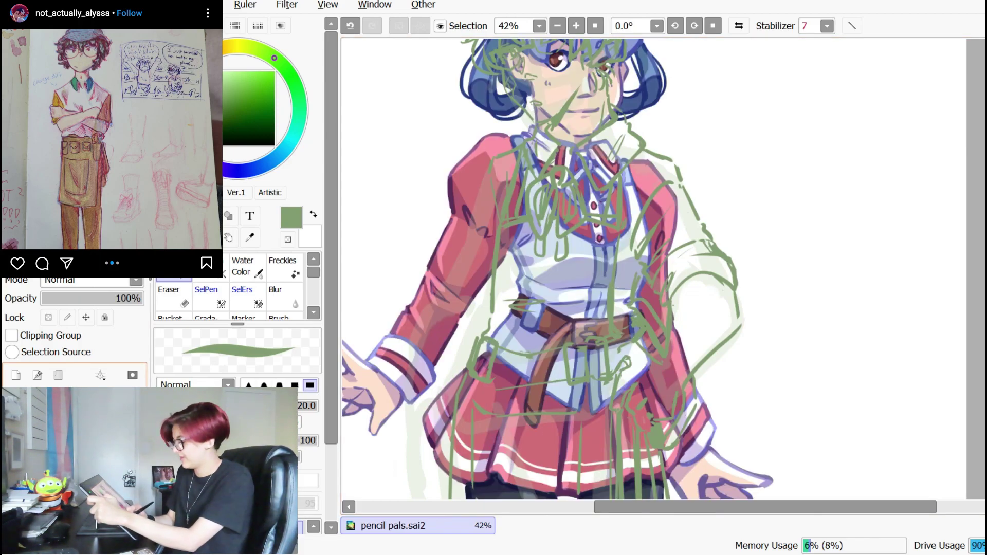
{"action": "left_click", "coordinate": [12, 442]}
{"action": "left_click", "coordinate": [82, 448]}
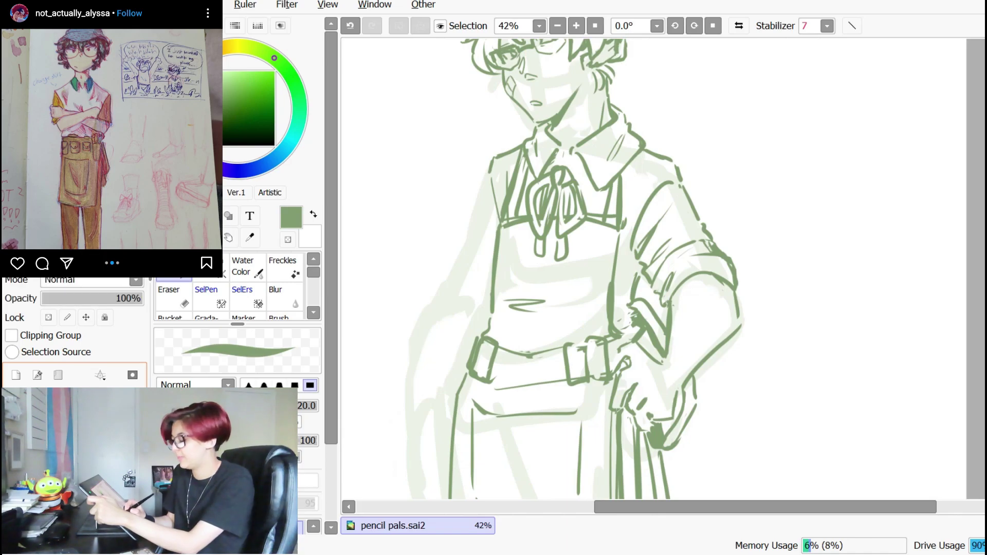
- Connect the ribbon bow's knot to the collar and replace the bib's straight top edge with a curved one
{"action": "left_click_drag", "start_coordinate": [568, 169], "coordinate": [580, 159]}
{"action": "left_click_drag", "start_coordinate": [579, 159], "coordinate": [574, 164]}
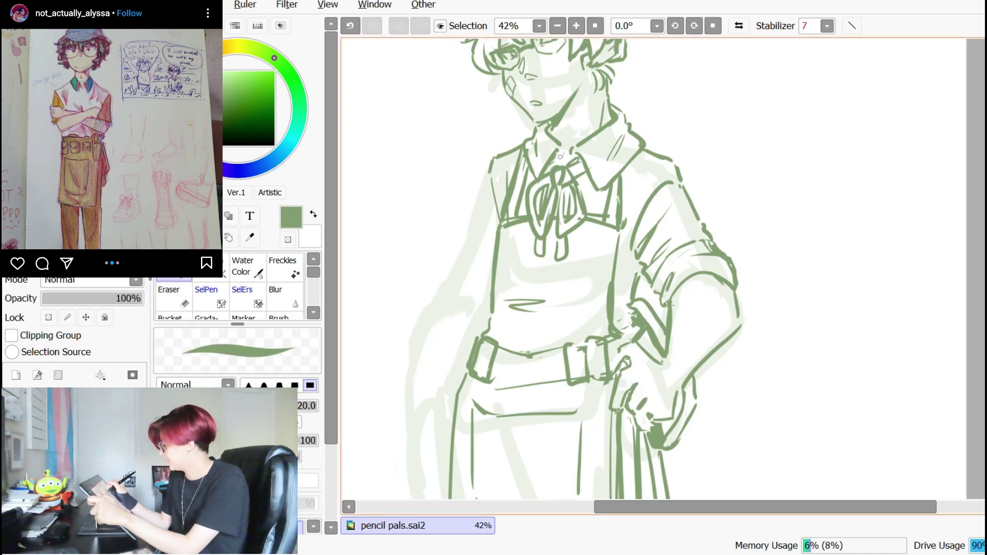
{"action": "key", "text": "e"}
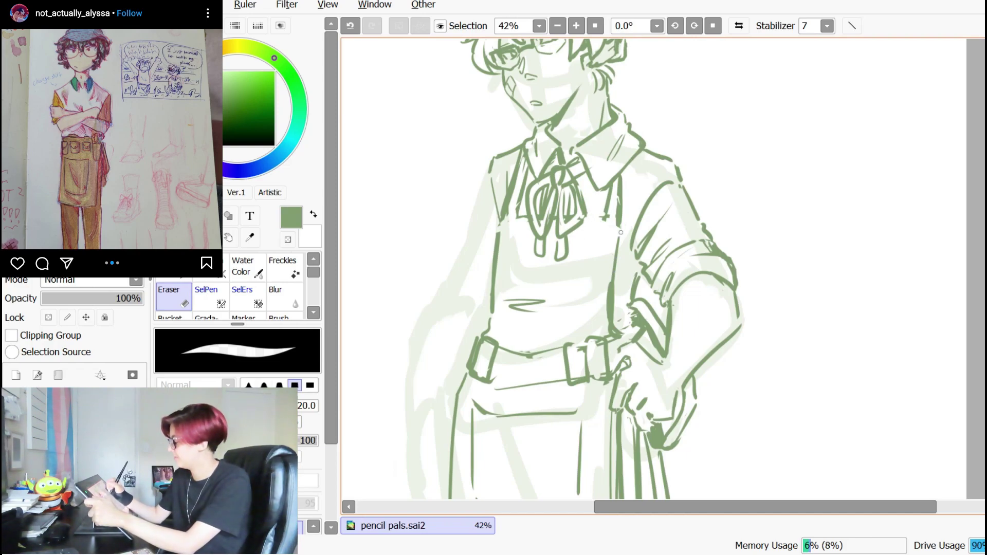
{"action": "key", "text": "e"}
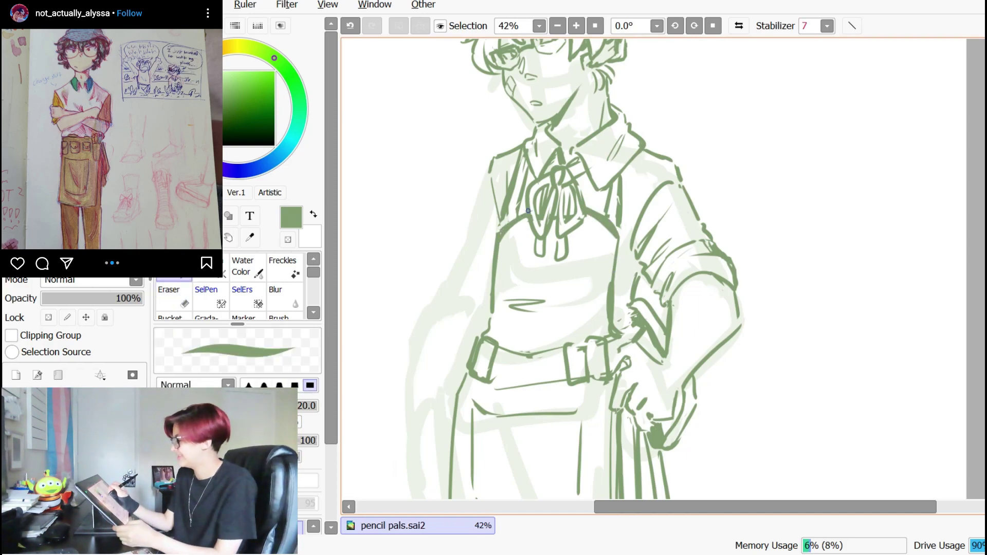
{"action": "left_click_drag", "start_coordinate": [528, 211], "coordinate": [510, 220]}
{"action": "left_click_drag", "start_coordinate": [545, 411], "coordinate": [545, 97]}
{"action": "scroll", "coordinate": [545, 216], "scroll_direction": "up", "scroll_amount": 1}
{"action": "mouse_move", "coordinate": [585, 274]}
{"action": "left_mouse_down"}
{"action": "mouse_move", "coordinate": [616, 278]}
{"action": "mouse_move", "coordinate": [591, 307]}
{"action": "mouse_move", "coordinate": [581, 304]}
{"action": "mouse_move", "coordinate": [624, 310]}
{"action": "left_mouse_up"}
{"action": "key", "text": "ctrl+z"}
{"action": "mouse_move", "coordinate": [543, 276]}
{"action": "left_mouse_down"}
{"action": "mouse_move", "coordinate": [517, 291]}
{"action": "mouse_move", "coordinate": [624, 304]}
{"action": "mouse_move", "coordinate": [613, 297]}
{"action": "mouse_move", "coordinate": [608, 324]}
{"action": "mouse_move", "coordinate": [603, 298]}
{"action": "left_mouse_up"}
{"action": "key", "text": "ctrl+z"}
{"action": "key", "text": "ctrl+z"}
{"action": "key", "text": "ctrl+z"}
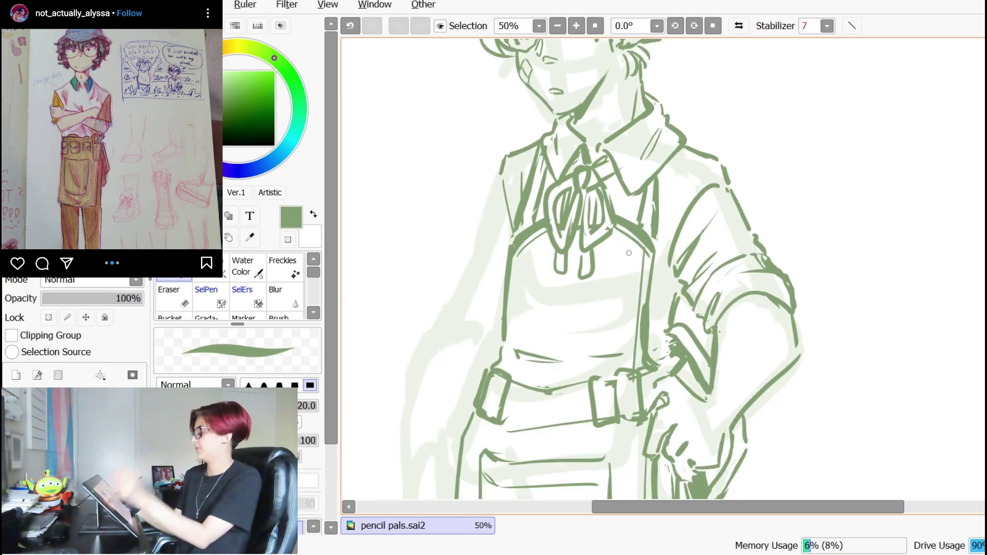
- Draw a round badge on the apron bib beside the ribbon ends
{"action": "mouse_move", "coordinate": [630, 253]}
{"action": "left_mouse_down"}
{"action": "mouse_move", "coordinate": [620, 248]}
{"action": "mouse_move", "coordinate": [626, 266]}
{"action": "left_mouse_up"}
{"action": "key", "text": "ctrl+z"}
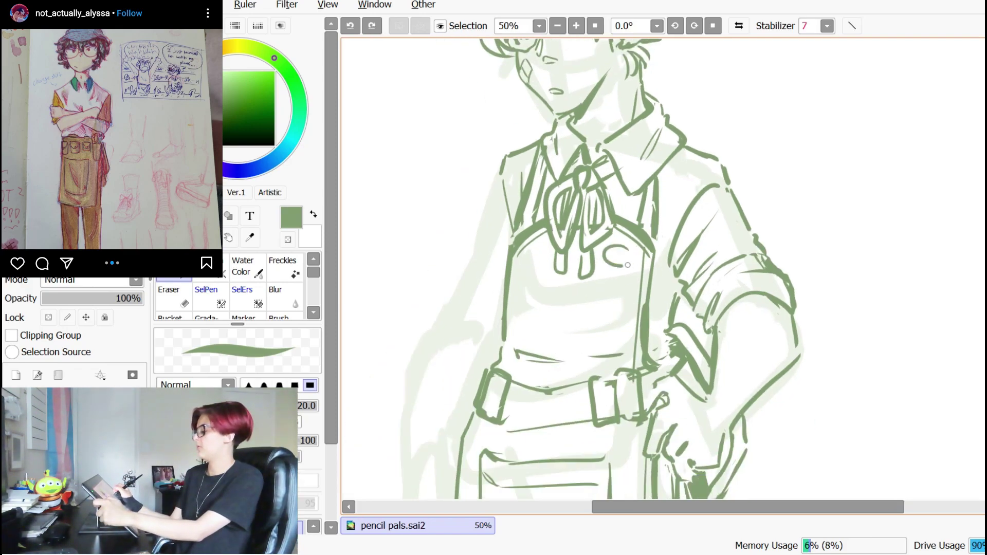
{"action": "left_click_drag", "start_coordinate": [626, 266], "coordinate": [623, 247]}
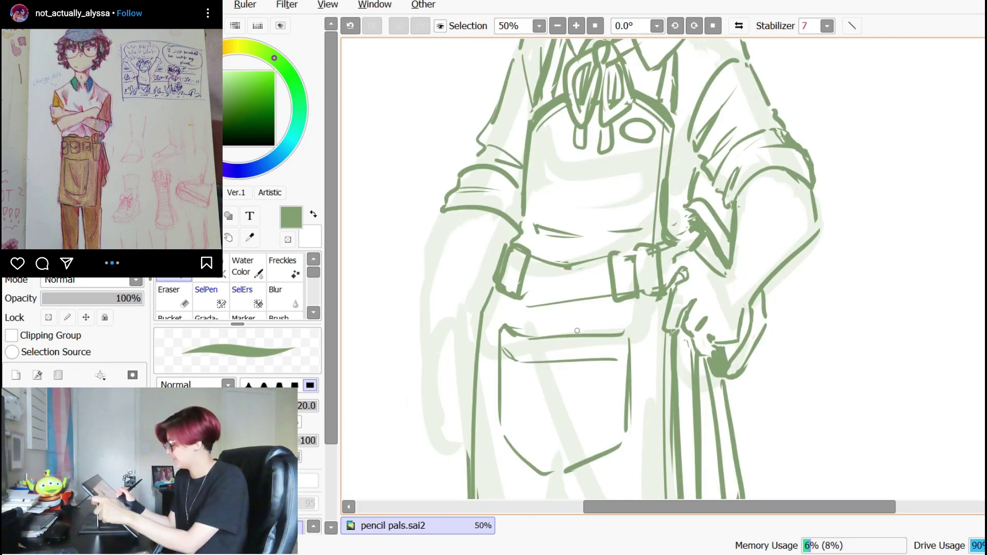
- Draw a cloth draped over the corner of the large apron pocket and touch up the pocket's upper edge
{"action": "mouse_move", "coordinate": [576, 331]}
{"action": "left_mouse_down"}
{"action": "mouse_move", "coordinate": [605, 328]}
{"action": "mouse_move", "coordinate": [597, 331]}
{"action": "left_mouse_up"}
{"action": "key", "text": "ctrl+z"}
{"action": "key", "text": "e"}
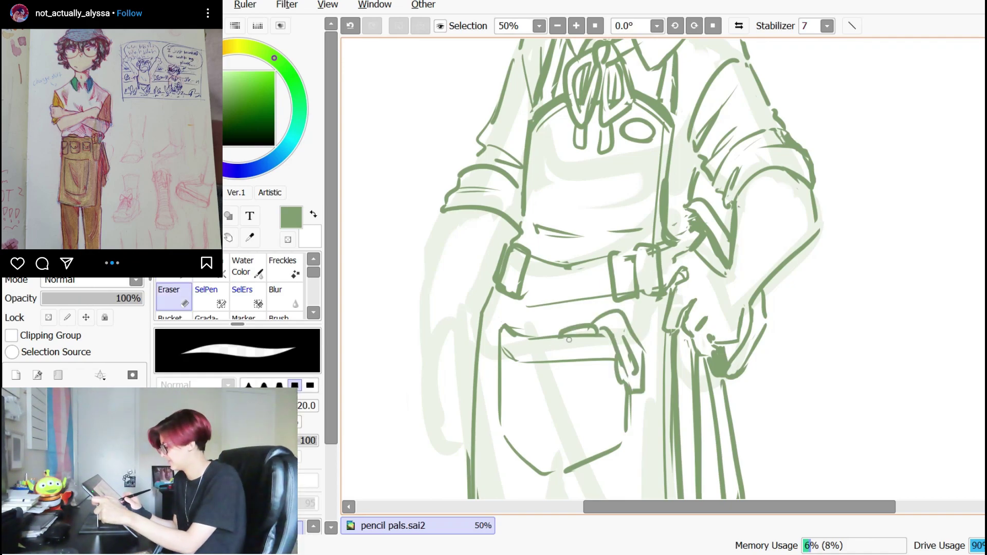
{"action": "left_click_drag", "start_coordinate": [511, 334], "coordinate": [550, 337]}
{"action": "key", "text": "ctrl+z"}
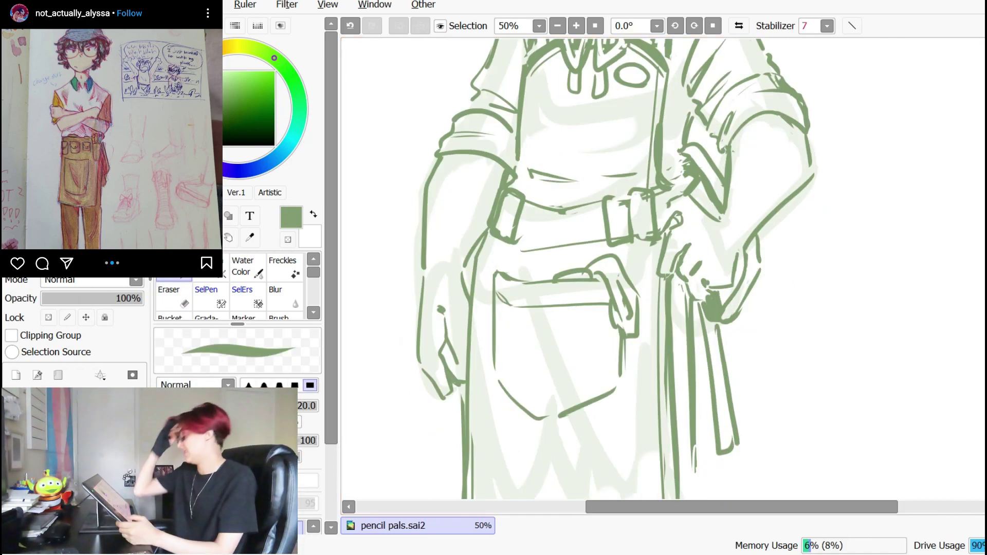
- Select the lowered forearm and hand with a freeform selection
{"action": "mouse_move", "coordinate": [450, 163]}
{"action": "left_mouse_down"}
{"action": "mouse_move", "coordinate": [417, 166]}
{"action": "mouse_move", "coordinate": [425, 439]}
{"action": "mouse_move", "coordinate": [459, 394]}
{"action": "mouse_move", "coordinate": [472, 258]}
{"action": "mouse_move", "coordinate": [489, 212]}
{"action": "mouse_move", "coordinate": [483, 171]}
{"action": "left_mouse_up"}
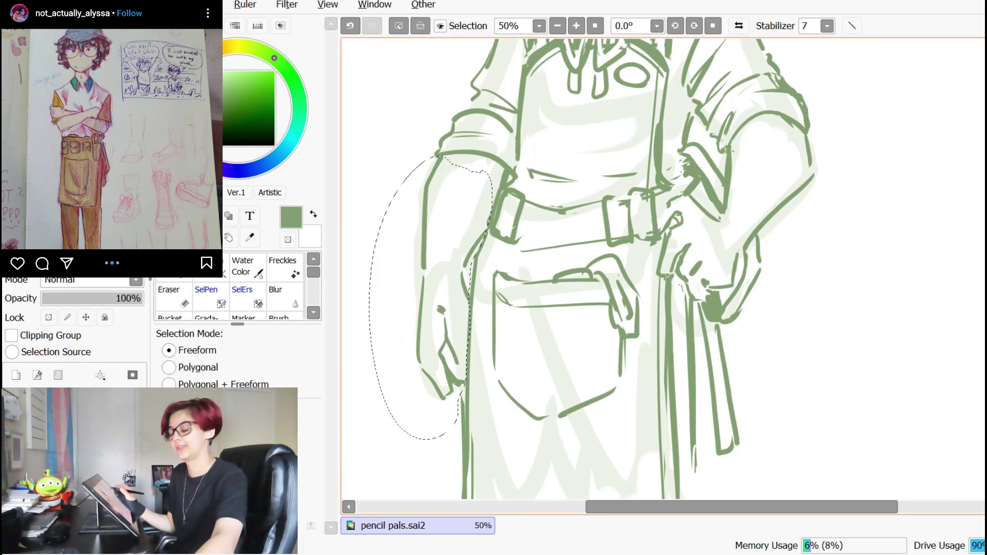
{"action": "left_click_drag", "start_coordinate": [484, 171], "coordinate": [482, 170]}
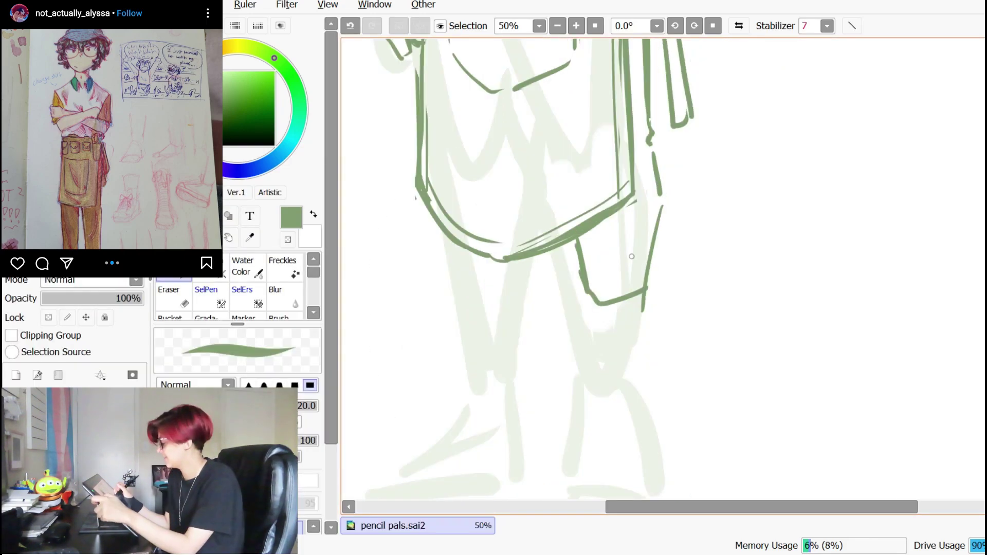
- Draw the rolled trouser cuff with creases on the leg below the apron hem
{"action": "mouse_move", "coordinate": [583, 268]}
{"action": "left_mouse_down"}
{"action": "mouse_move", "coordinate": [585, 305]}
{"action": "mouse_move", "coordinate": [603, 337]}
{"action": "left_mouse_up"}
{"action": "mouse_move", "coordinate": [579, 305]}
{"action": "left_mouse_down"}
{"action": "mouse_move", "coordinate": [581, 334]}
{"action": "mouse_move", "coordinate": [612, 354]}
{"action": "left_mouse_up"}
{"action": "key", "text": "e"}
{"action": "mouse_move", "coordinate": [643, 311]}
{"action": "left_mouse_down"}
{"action": "mouse_move", "coordinate": [645, 296]}
{"action": "mouse_move", "coordinate": [652, 316]}
{"action": "left_mouse_up"}
{"action": "key", "text": "n"}
{"action": "left_click_drag", "start_coordinate": [652, 322], "coordinate": [613, 353]}
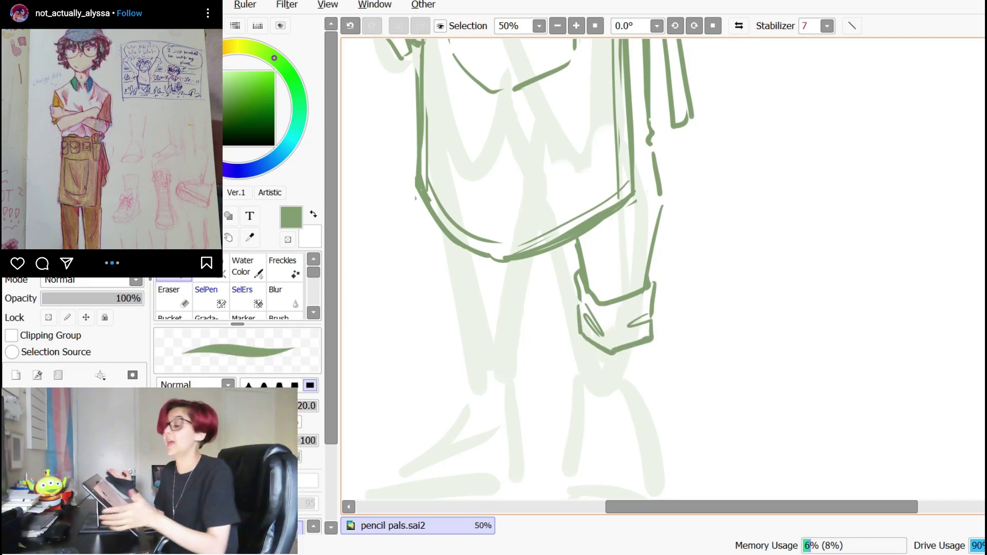
- Finish the crease on the trouser cuff and undo the trial shoe-tongue strokes below it
{"action": "left_click_drag", "start_coordinate": [635, 315], "coordinate": [652, 294]}
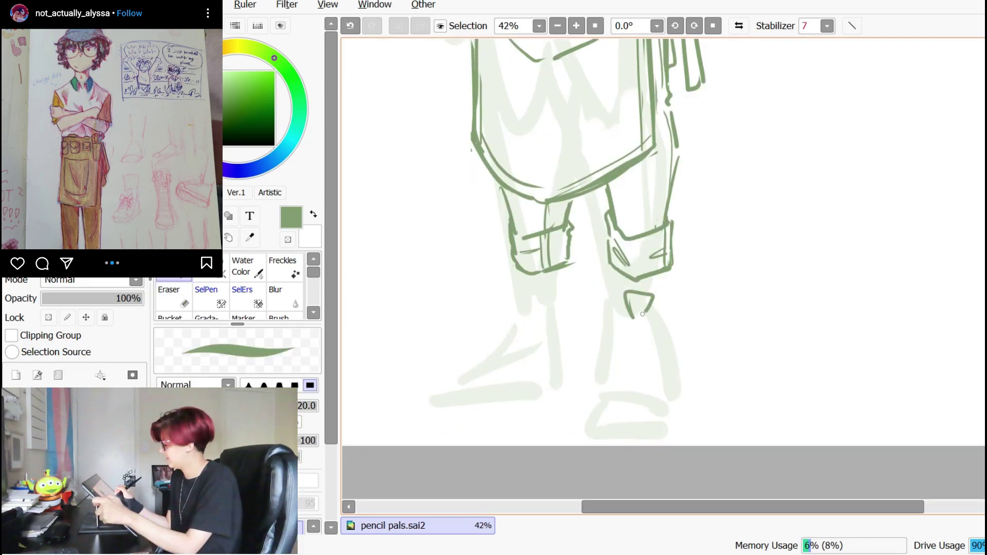
{"action": "key", "text": "ctrl+z"}
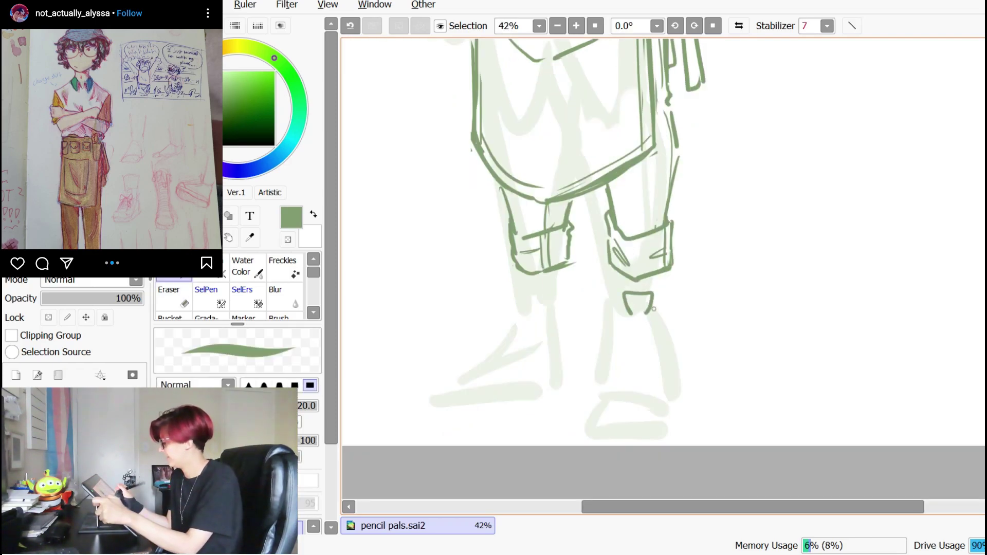
{"action": "key", "text": "ctrl+z"}
- Draw the ankle below the other trouser cuff and outline the side-facing shoe with its collar and sloping front
{"action": "left_click_drag", "start_coordinate": [559, 268], "coordinate": [563, 288]}
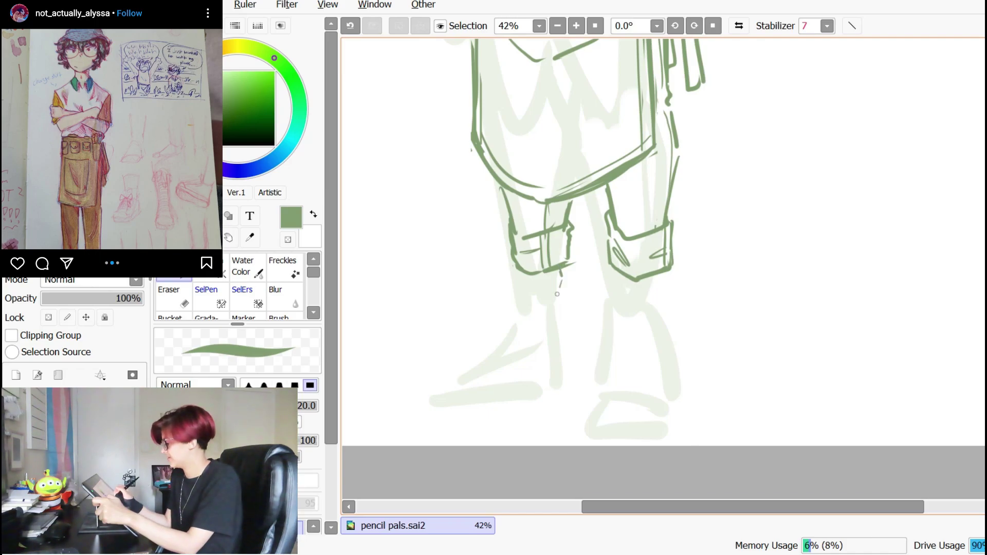
{"action": "key", "text": "ctrl+z"}
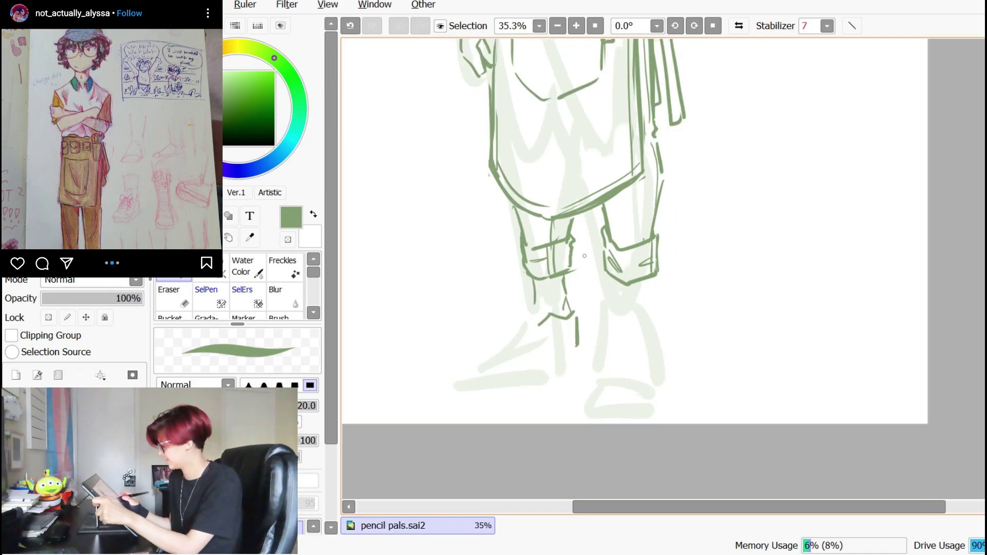
{"action": "left_click_drag", "start_coordinate": [535, 332], "coordinate": [488, 359]}
{"action": "left_click_drag", "start_coordinate": [530, 310], "coordinate": [536, 324]}
{"action": "key", "text": "ctrl+z"}
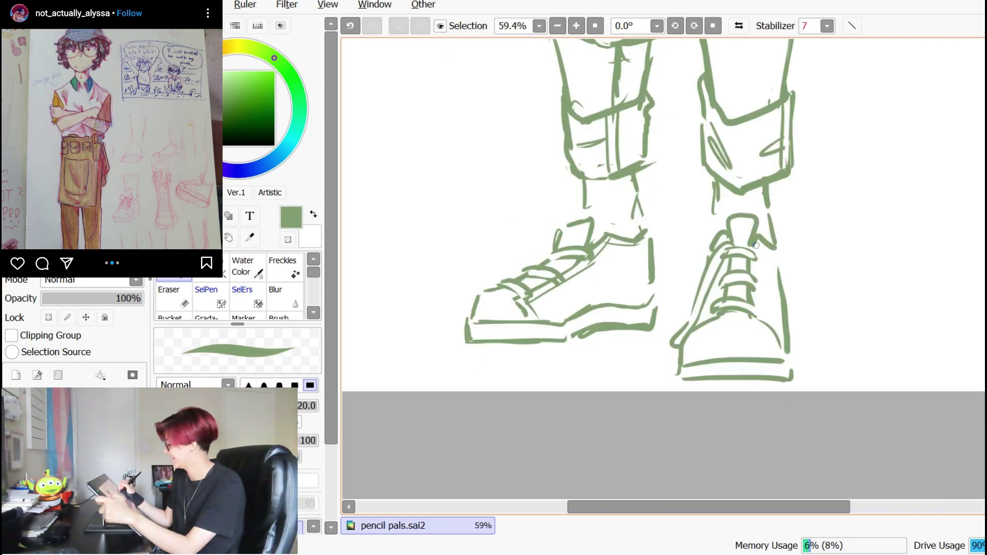
- Draw loose laces hanging down the sides of both shoes, erasing and redrawing the front-facing shoe's side edge around them
{"action": "key", "text": "ctrl+z"}
{"action": "mouse_move", "coordinate": [755, 251]}
{"action": "left_mouse_down"}
{"action": "mouse_move", "coordinate": [763, 250]}
{"action": "mouse_move", "coordinate": [784, 330]}
{"action": "left_mouse_up"}
{"action": "key", "text": "e"}
{"action": "left_click_drag", "start_coordinate": [781, 273], "coordinate": [791, 336]}
{"action": "key", "text": "n"}
{"action": "left_click_drag", "start_coordinate": [782, 301], "coordinate": [798, 350]}
{"action": "key", "text": "e"}
{"action": "left_click_drag", "start_coordinate": [780, 270], "coordinate": [790, 313]}
{"action": "key", "text": "n"}
{"action": "left_click_drag", "start_coordinate": [780, 257], "coordinate": [784, 297]}
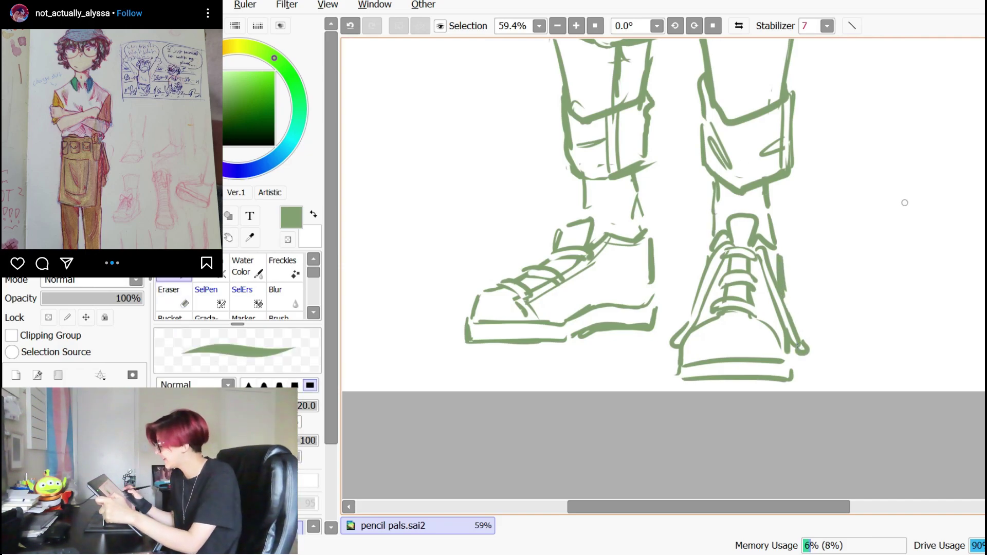
{"action": "left_click_drag", "start_coordinate": [591, 258], "coordinate": [610, 318]}
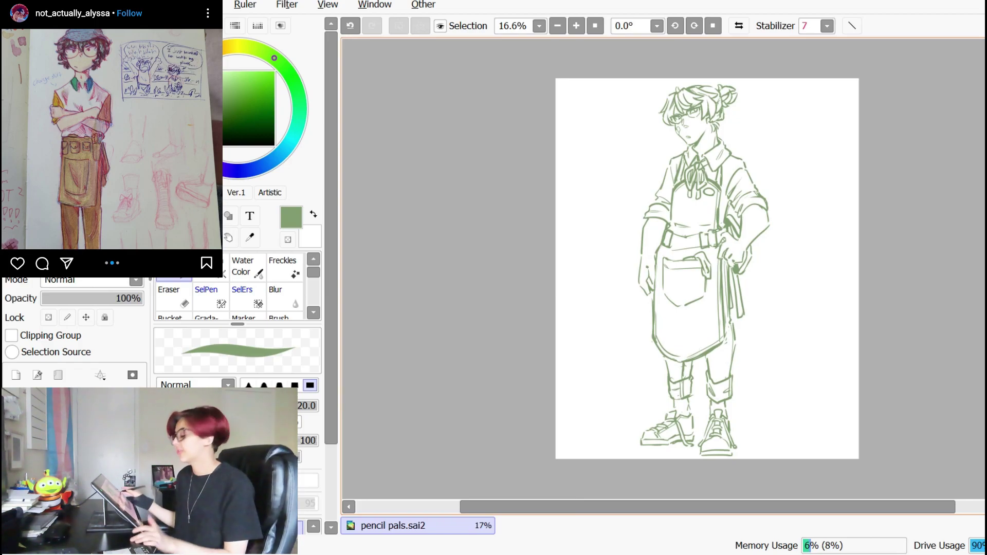
- Fill the character's face, neck and arms with a pale skin colour beneath the green line art
{"action": "scroll", "coordinate": [747, 176], "scroll_direction": "up", "scroll_amount": 2}
{"action": "left_click_drag", "start_coordinate": [700, 253], "coordinate": [658, 342]}
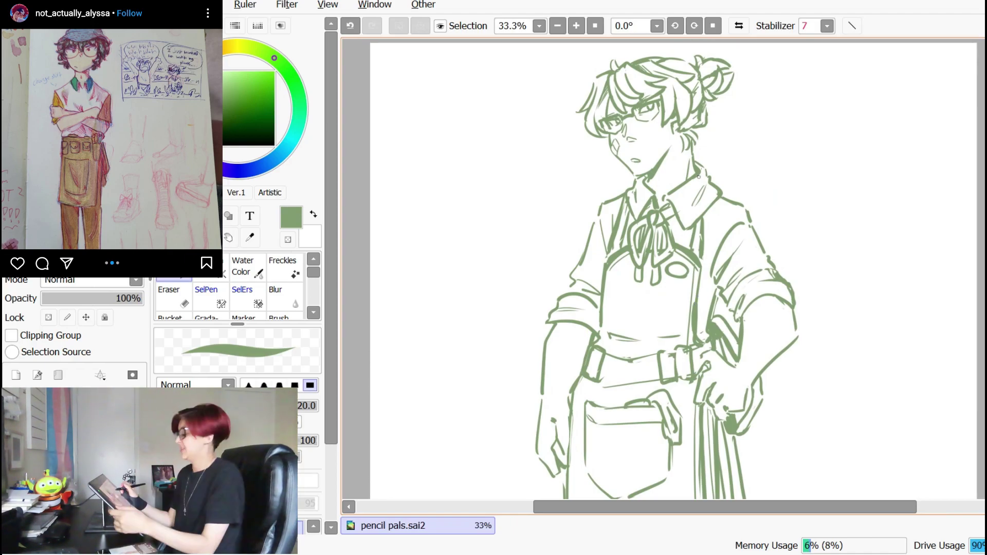
{"action": "scroll", "coordinate": [698, 177], "scroll_direction": "up", "scroll_amount": 3}
{"action": "scroll", "coordinate": [663, 269], "scroll_direction": "down", "scroll_amount": 1}
{"action": "mouse_move", "coordinate": [720, 247]}
{"action": "left_mouse_down"}
{"action": "mouse_move", "coordinate": [495, 150]}
{"action": "mouse_move", "coordinate": [671, 244]}
{"action": "mouse_move", "coordinate": [741, 334]}
{"action": "left_mouse_up"}
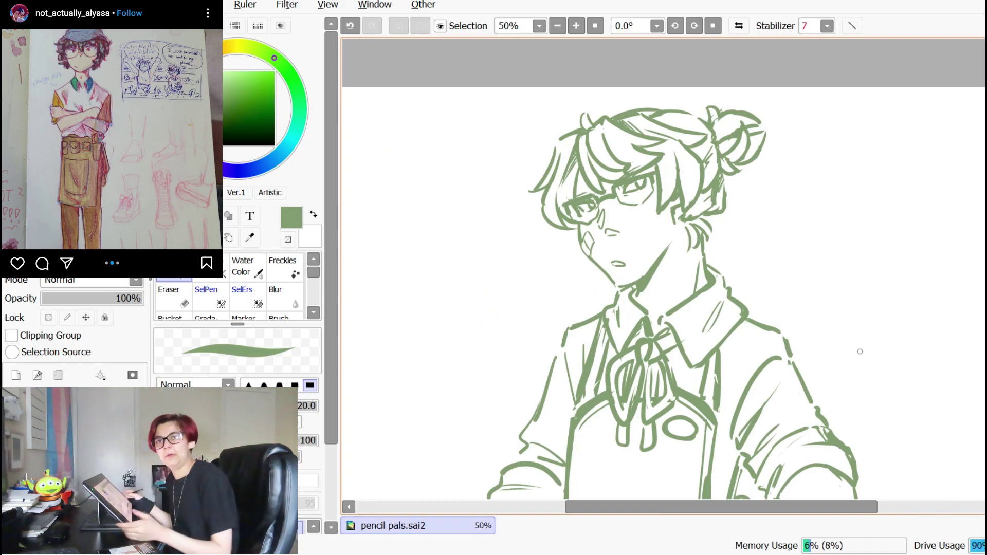
{"action": "left_click_drag", "start_coordinate": [861, 352], "coordinate": [852, 345]}
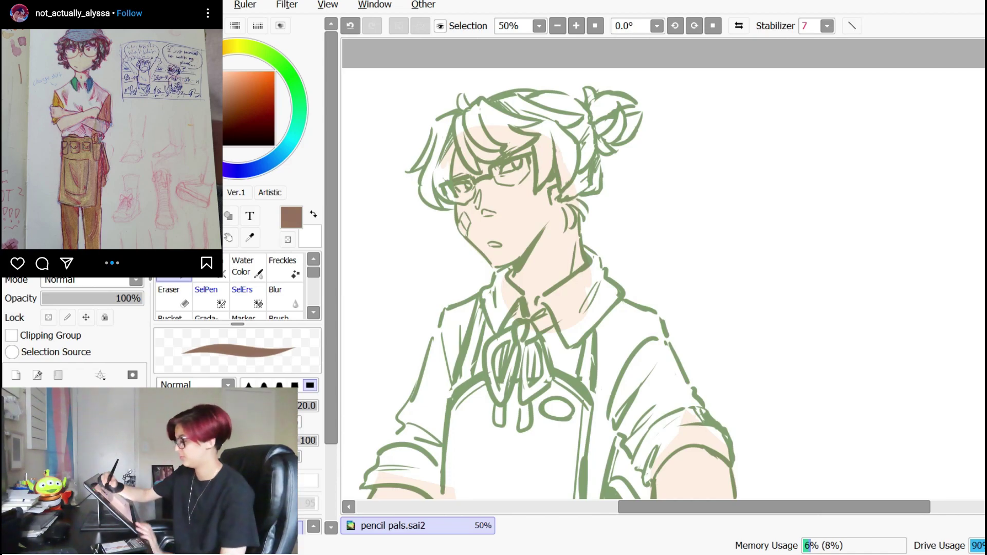
- Pick a light tan brown and fill the apron with it using freeform selections along its edges
{"action": "left_click", "coordinate": [218, 114]}
{"action": "left_click_drag", "start_coordinate": [727, 282], "coordinate": [723, 297]}
{"action": "key", "text": "l"}
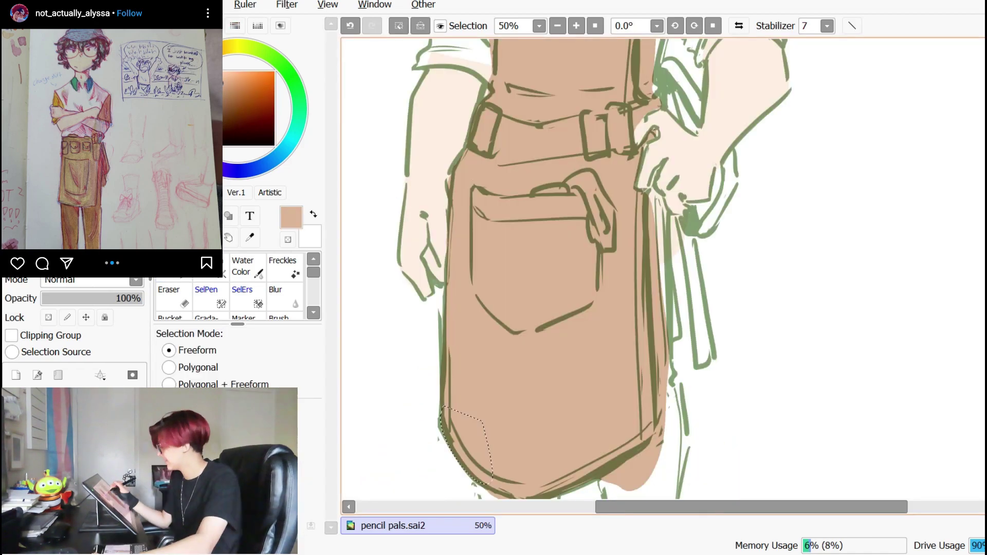
{"action": "left_click_drag", "start_coordinate": [661, 196], "coordinate": [668, 344]}
{"action": "mouse_move", "coordinate": [676, 216]}
{"action": "left_mouse_down"}
{"action": "mouse_move", "coordinate": [693, 321]}
{"action": "mouse_move", "coordinate": [685, 210]}
{"action": "left_mouse_up"}
{"action": "key", "text": "ctrl+f"}
- Fill the apron's tie strings hanging behind the hip with the same light tan using freeform selections
{"action": "mouse_move", "coordinate": [719, 283]}
{"action": "left_mouse_down"}
{"action": "mouse_move", "coordinate": [653, 193]}
{"action": "mouse_move", "coordinate": [664, 177]}
{"action": "left_mouse_up"}
{"action": "mouse_move", "coordinate": [653, 217]}
{"action": "left_mouse_down"}
{"action": "mouse_move", "coordinate": [658, 253]}
{"action": "mouse_move", "coordinate": [636, 182]}
{"action": "left_mouse_up"}
{"action": "key", "text": "ctrl+f"}
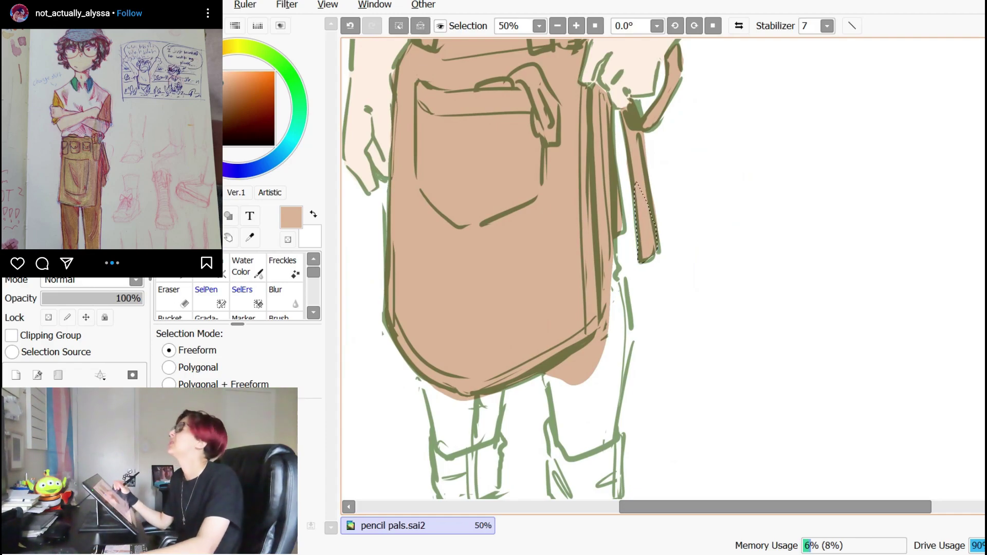
{"action": "left_click_drag", "start_coordinate": [636, 221], "coordinate": [673, 197]}
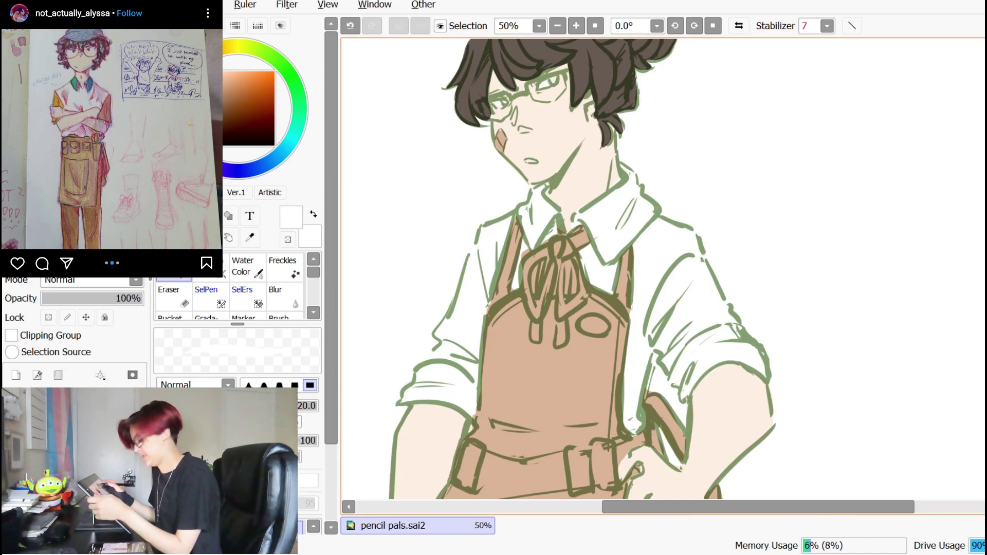
- Select the heel panel of the side-facing shoe with a freeform selection and fill it with green
{"action": "left_click", "coordinate": [504, 101], "text": "alt"}
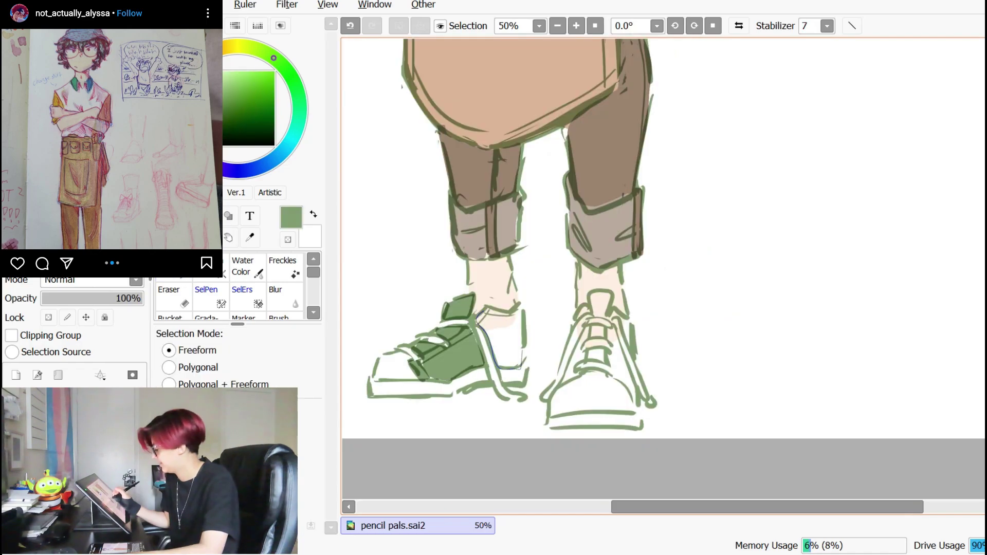
{"action": "mouse_move", "coordinate": [521, 307]}
{"action": "left_mouse_down"}
{"action": "mouse_move", "coordinate": [493, 310]}
{"action": "mouse_move", "coordinate": [493, 282]}
{"action": "left_mouse_up"}
{"action": "key", "text": "ctrl+f"}
{"action": "left_click_drag", "start_coordinate": [549, 264], "coordinate": [548, 259]}
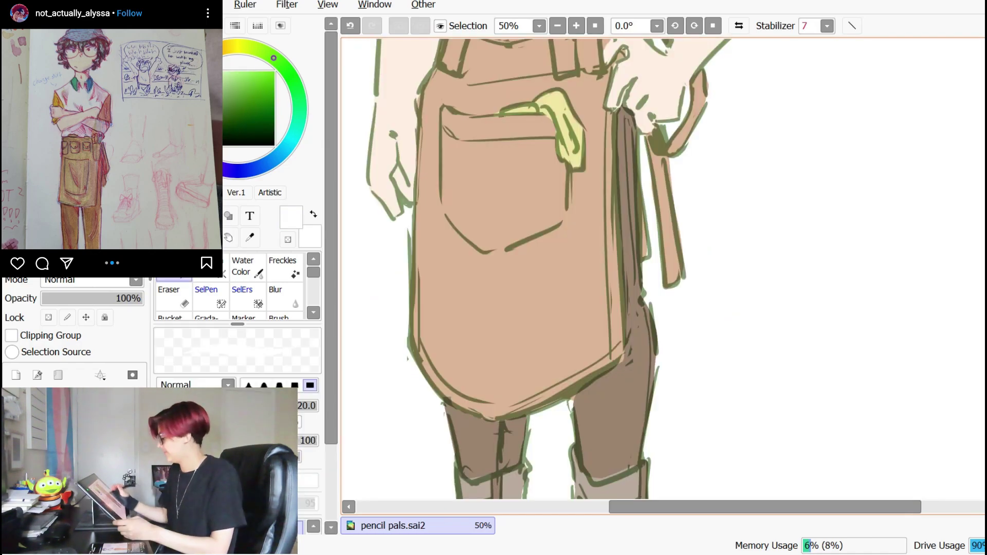
- Choose a lighter green and colour the apron's belt loops, pocket band, badge and edge trim
{"action": "scroll", "coordinate": [663, 267], "scroll_direction": "down", "scroll_amount": 5}
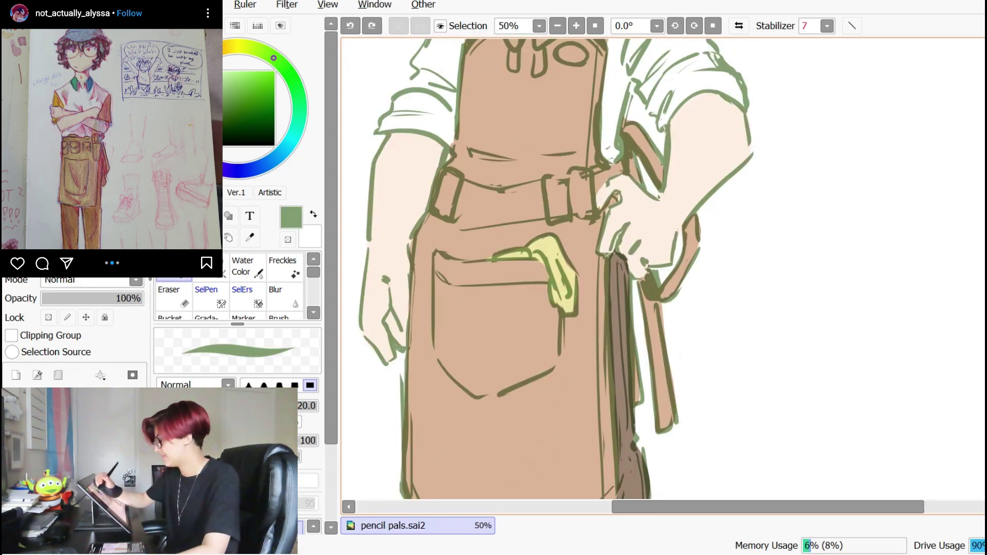
{"action": "left_click", "coordinate": [219, 89]}
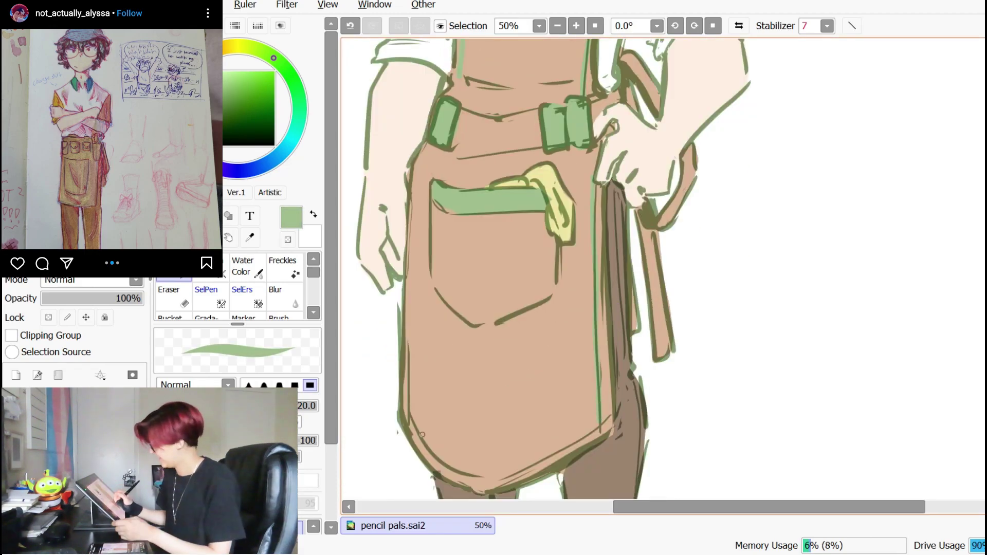
{"action": "scroll", "coordinate": [582, 438], "scroll_direction": "up", "scroll_amount": 2}
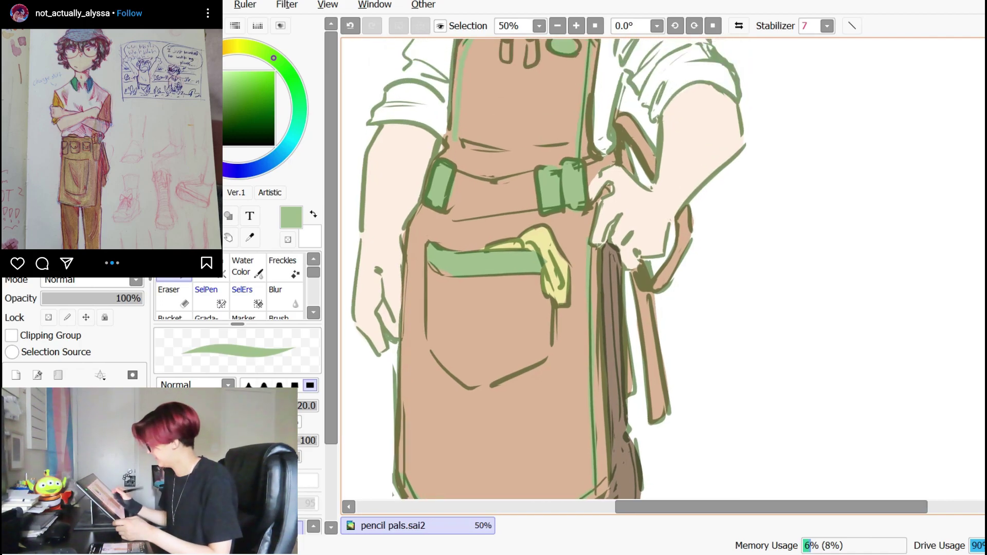